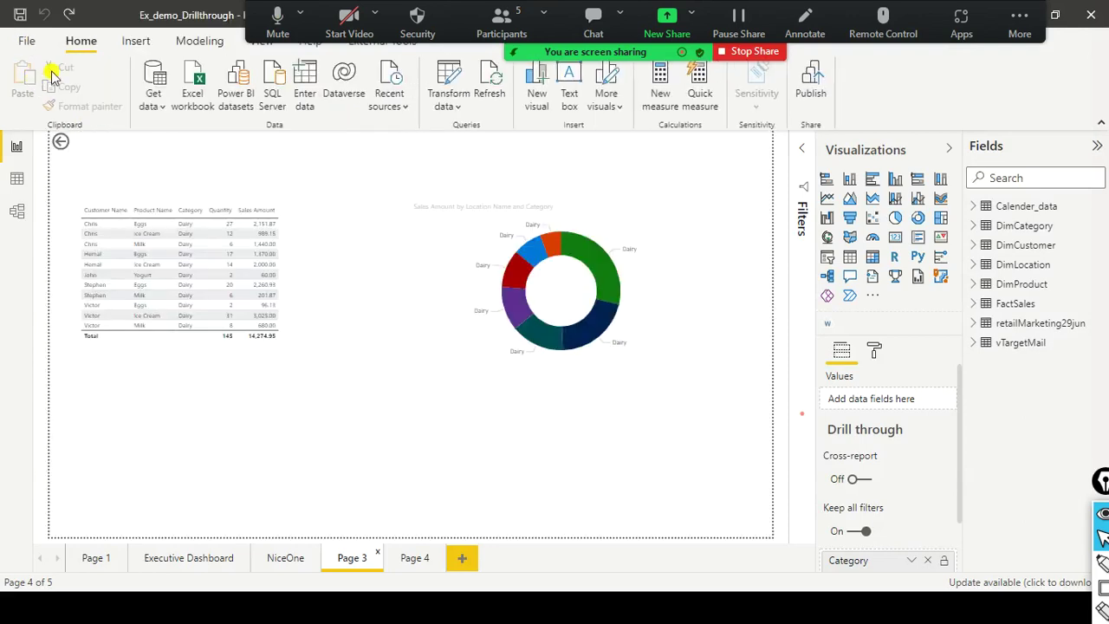
Open the Power Query Editor from Transform data and show the column-adding commands for the Restaurant reviews query
{"action": "left_click", "coordinate": [461, 111]}
{"action": "left_click", "coordinate": [452, 130]}
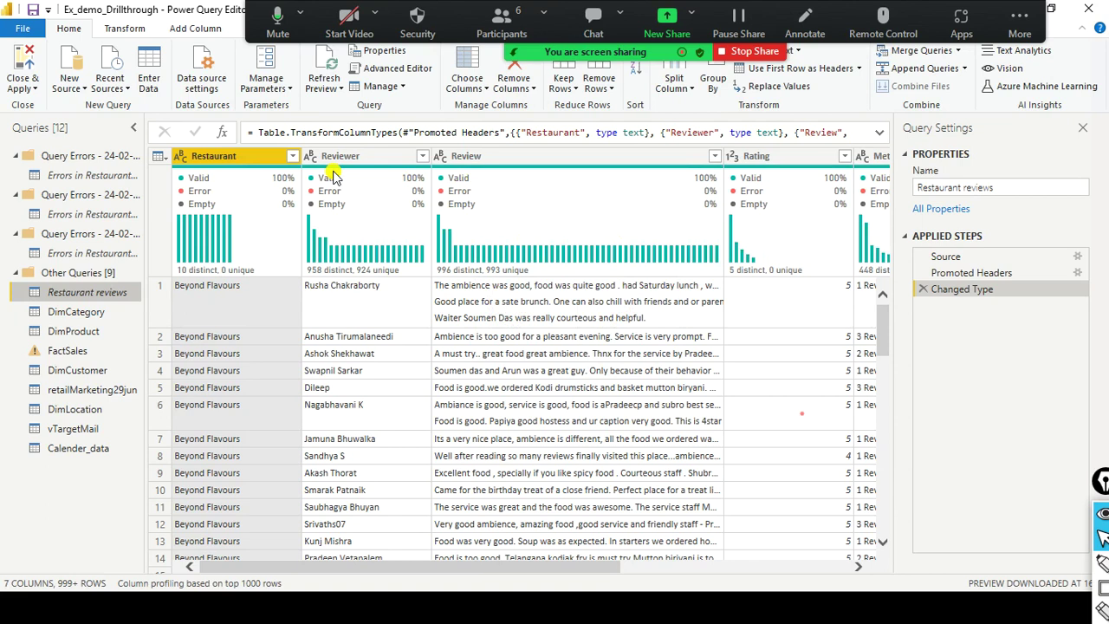
{"action": "left_click", "coordinate": [179, 32]}
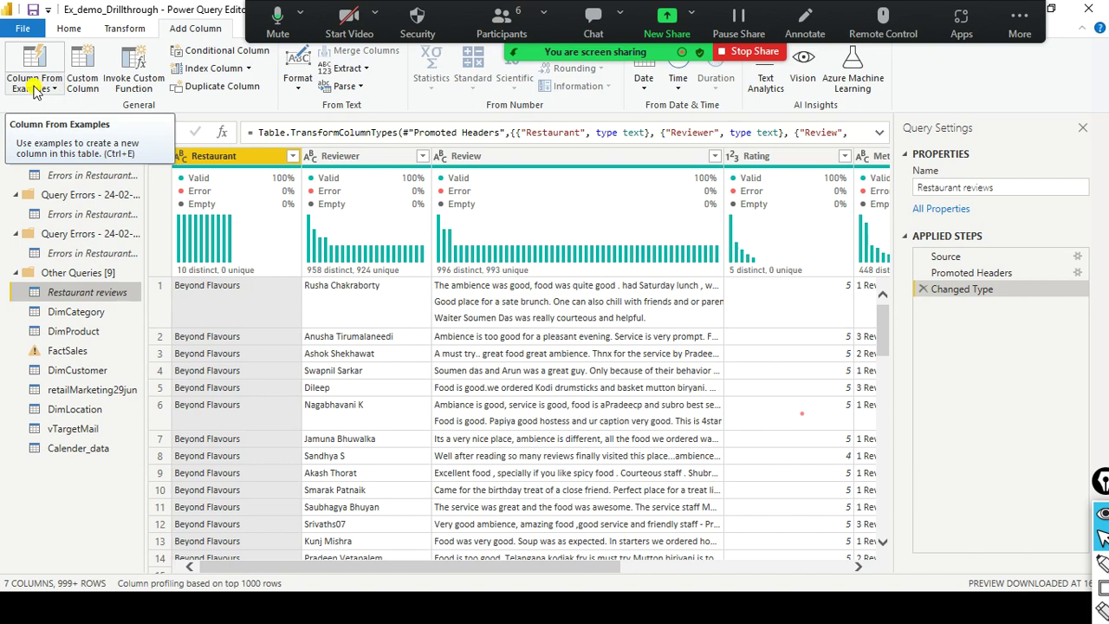
{"action": "left_click", "coordinate": [500, 22]}
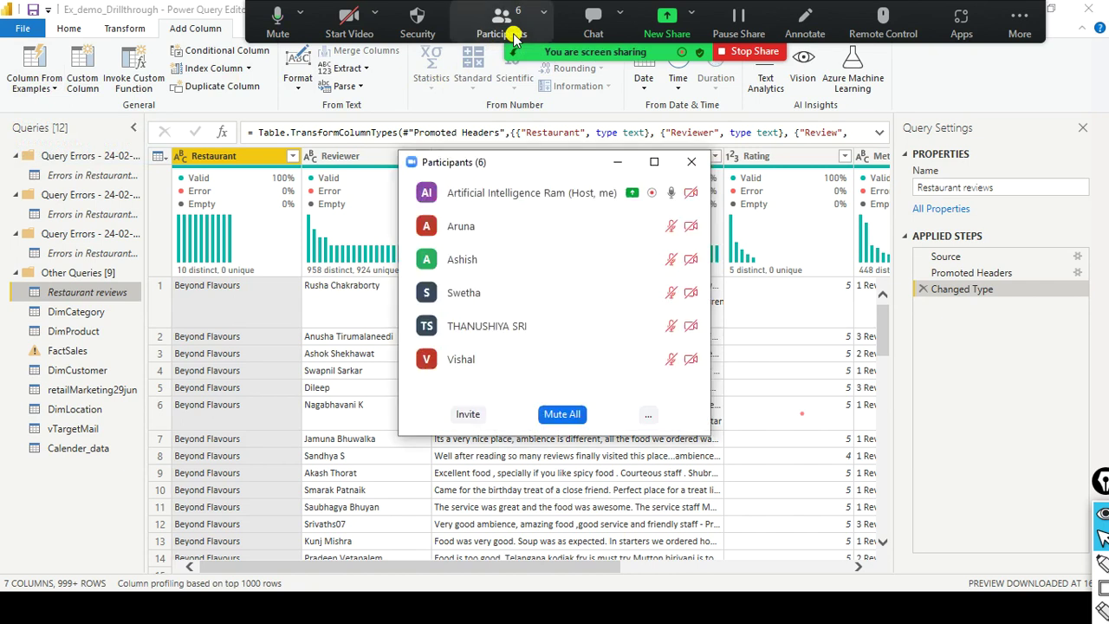
{"action": "left_click", "coordinate": [691, 162]}
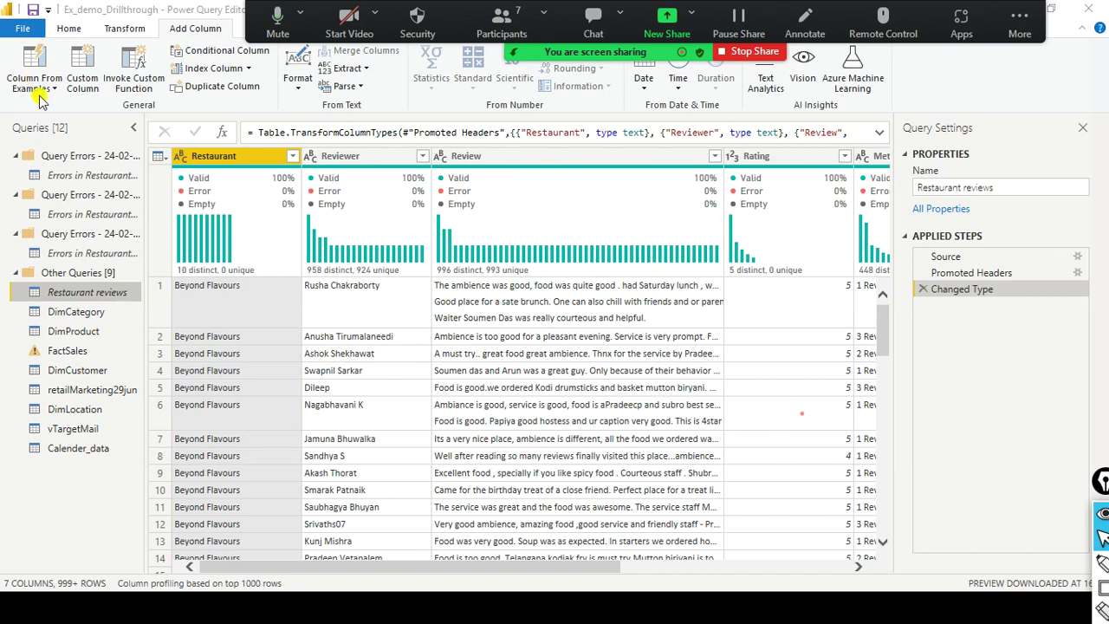
Switch to the PowerPoint slide show and reveal the remaining drawbacks on the "What is a Slicer?" slide
{"action": "key", "text": "alt+Tab"}
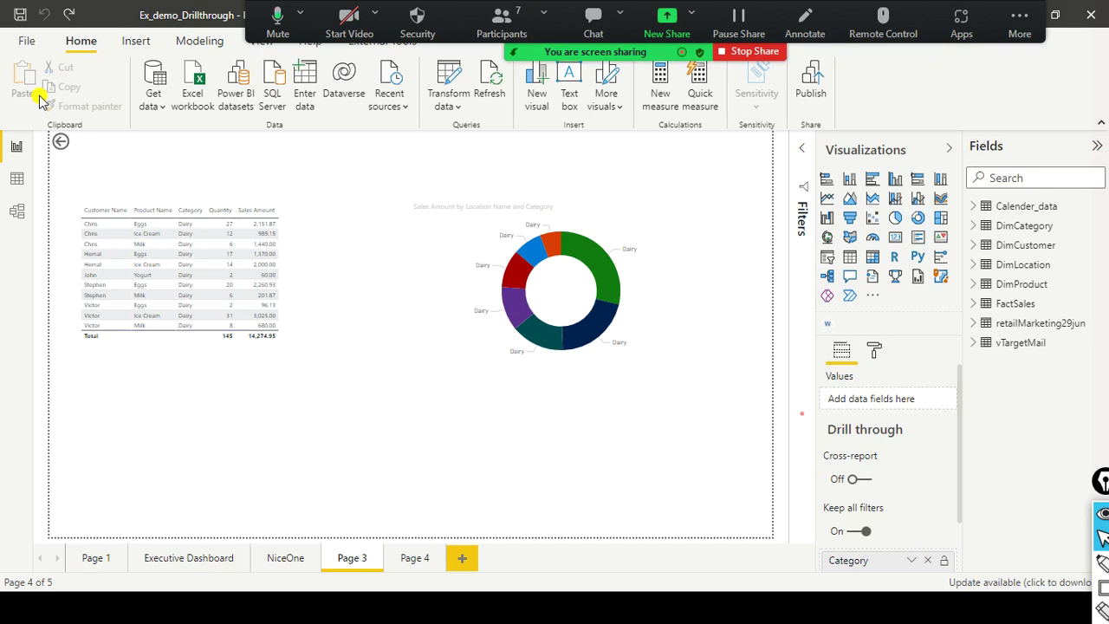
{"action": "key", "text": "alt+Tab"}
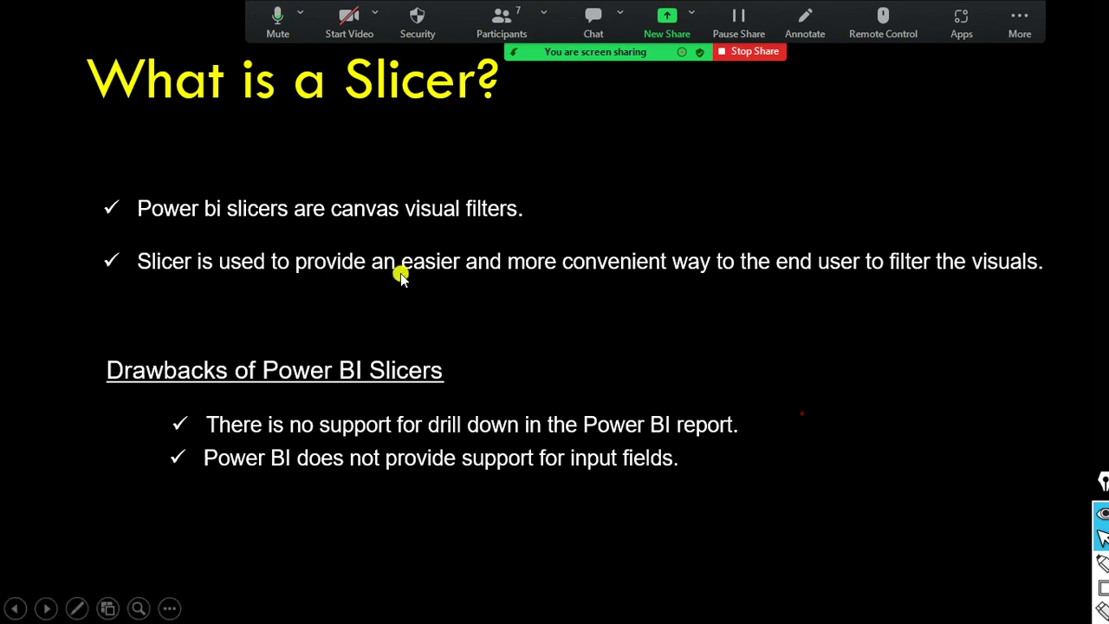
{"action": "left_click", "coordinate": [718, 404]}
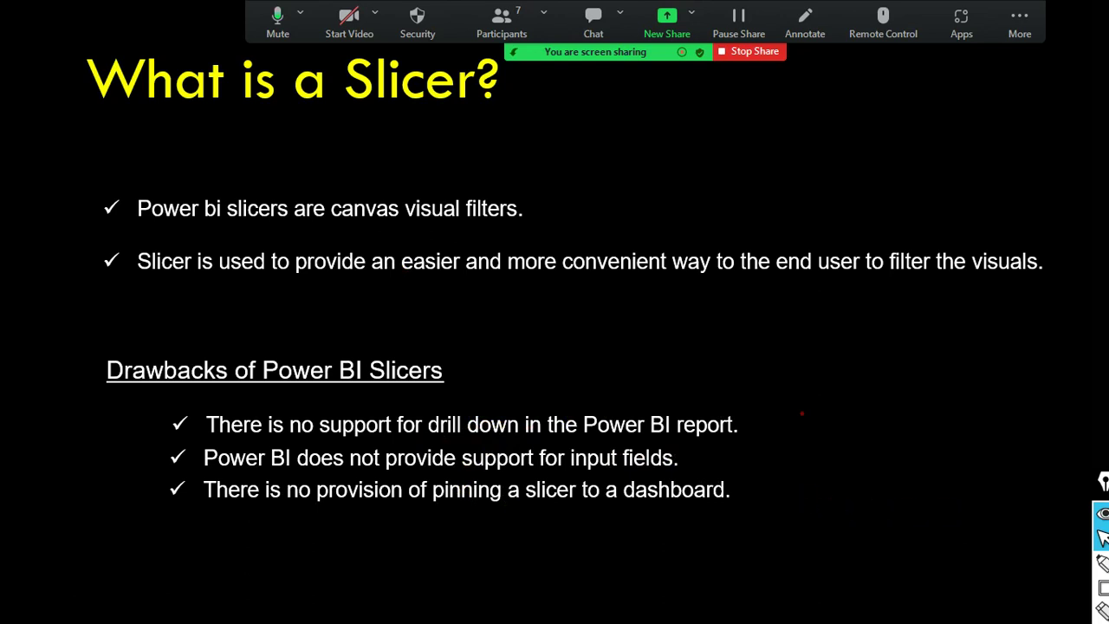
{"action": "key", "text": "Right"}
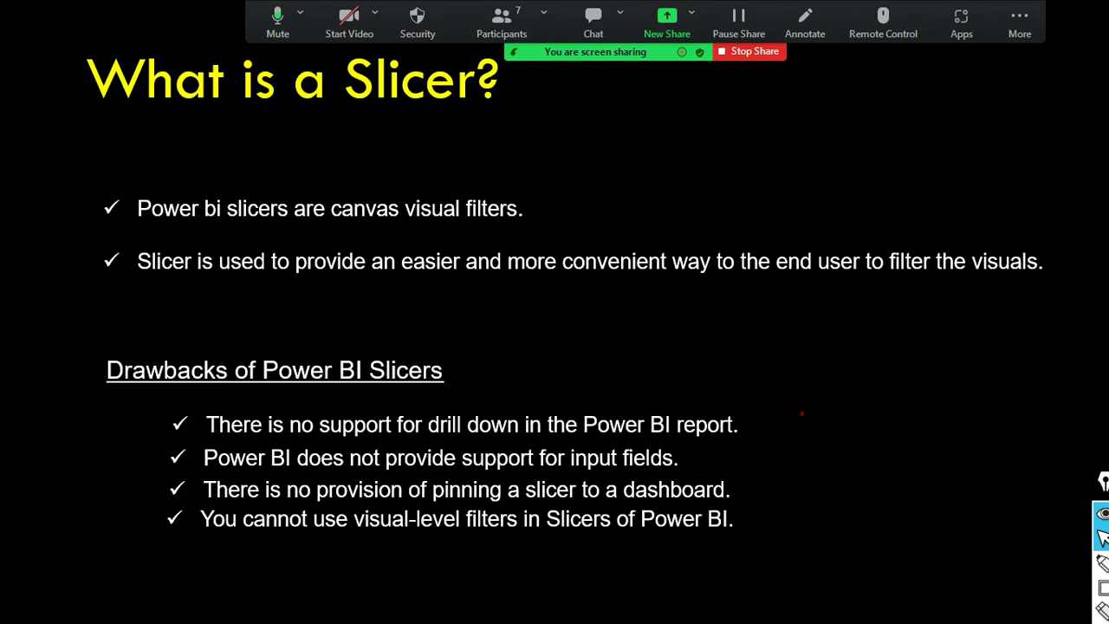
Switch to the Ex_demo_slicer report window in Power BI Desktop
{"action": "key", "text": "alt+Tab"}
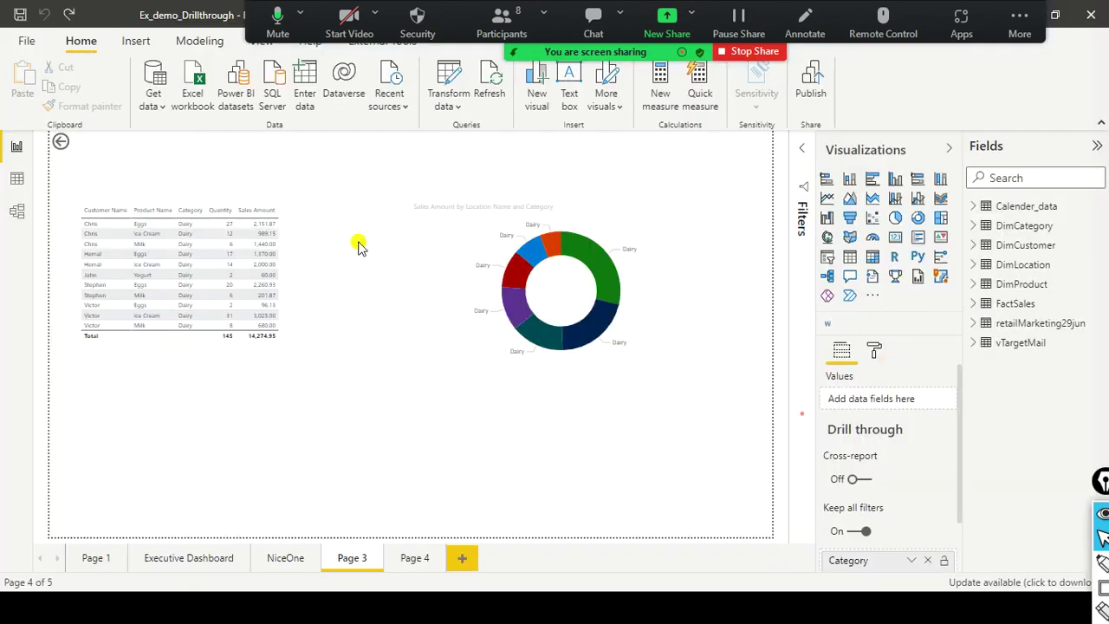
{"action": "key", "text": "alt+Tab"}
{"action": "key", "text": "alt+Tab"}
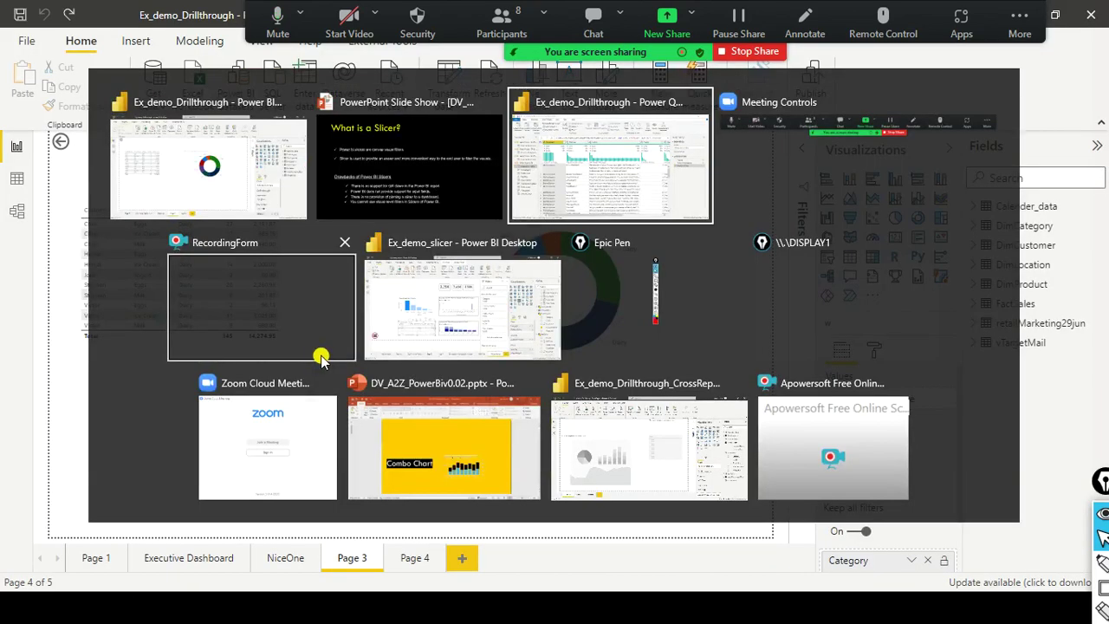
{"action": "key", "text": "alt+Tab"}
{"action": "key", "text": "alt+Tab"}
{"action": "key", "text": "alt+Tab"}
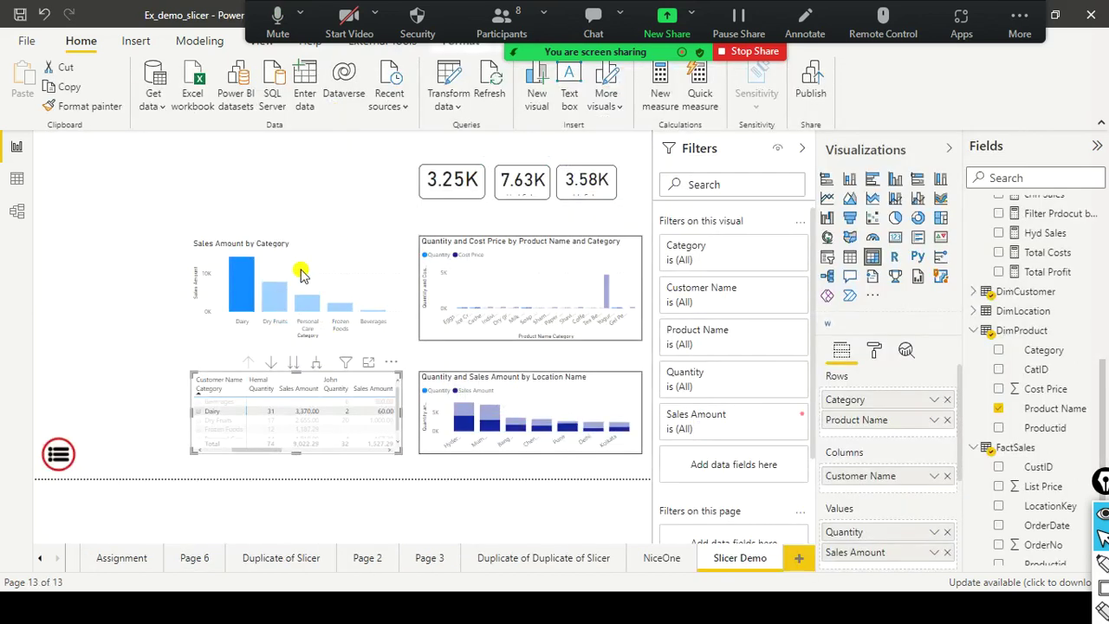
Inspect the category chart, product chart and customer matrix on the Slicer Demo page, clearing the Dairy cross-highlighting
{"action": "left_click", "coordinate": [333, 260]}
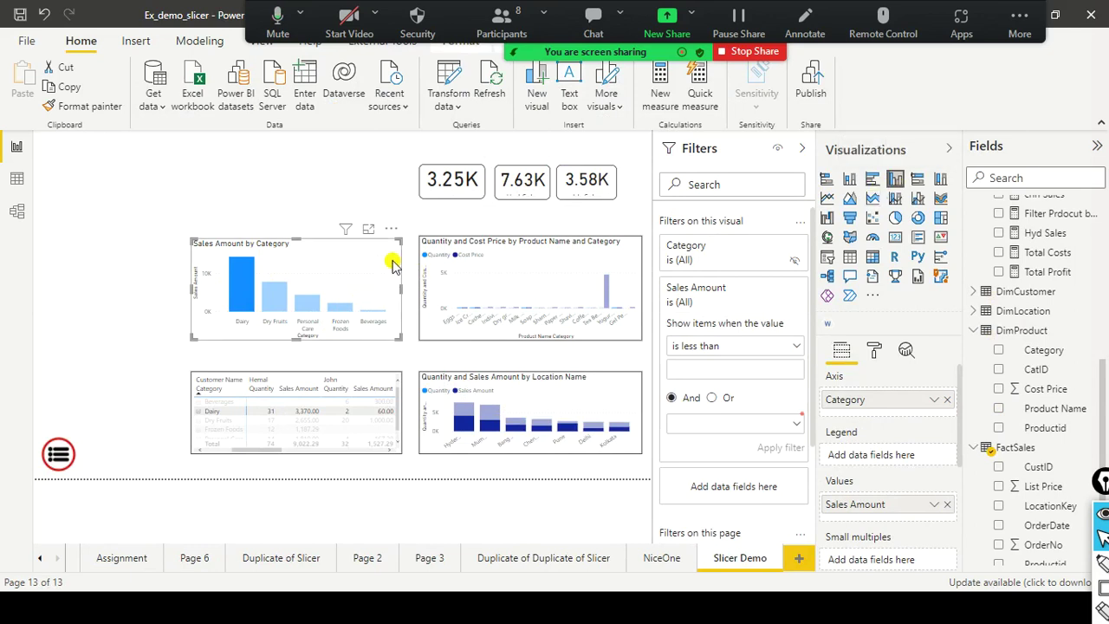
{"action": "left_click", "coordinate": [507, 260]}
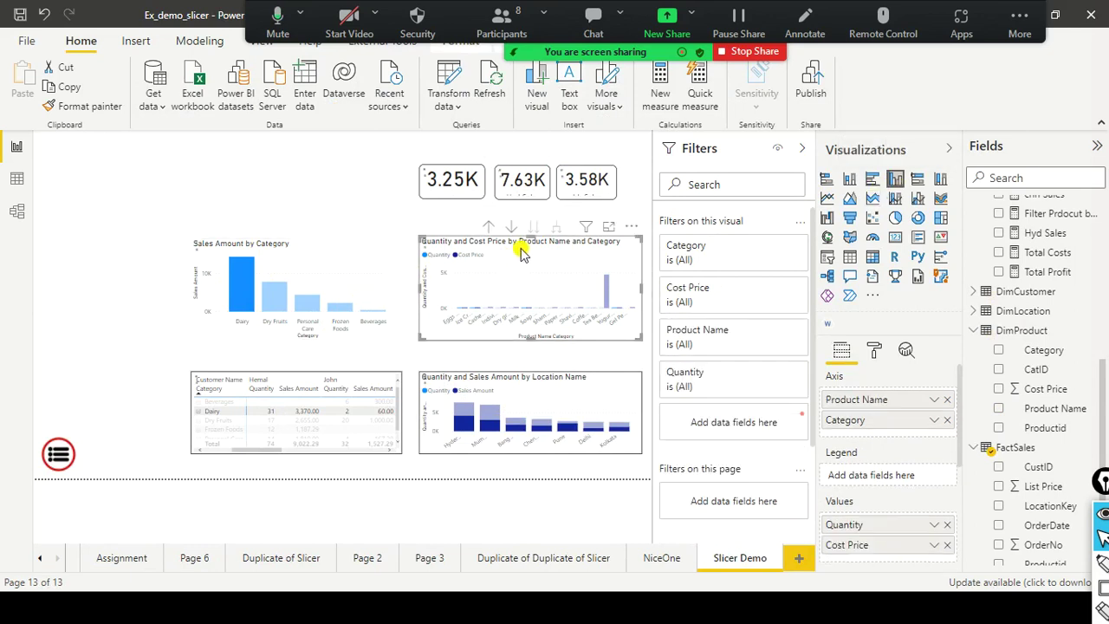
{"action": "left_click", "coordinate": [364, 434]}
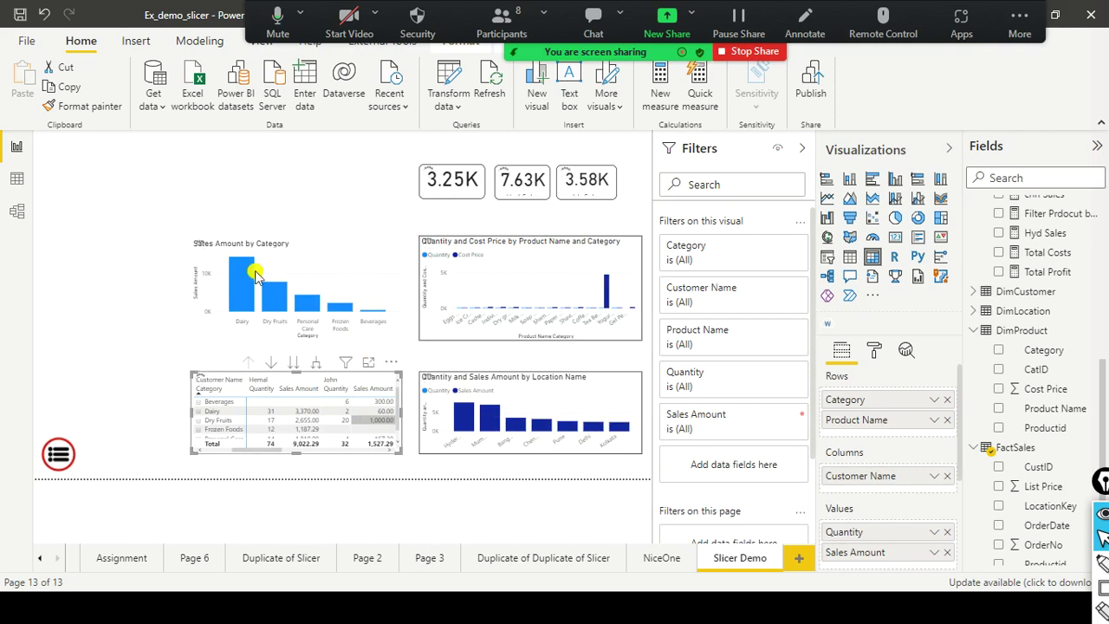
{"action": "left_click", "coordinate": [358, 281]}
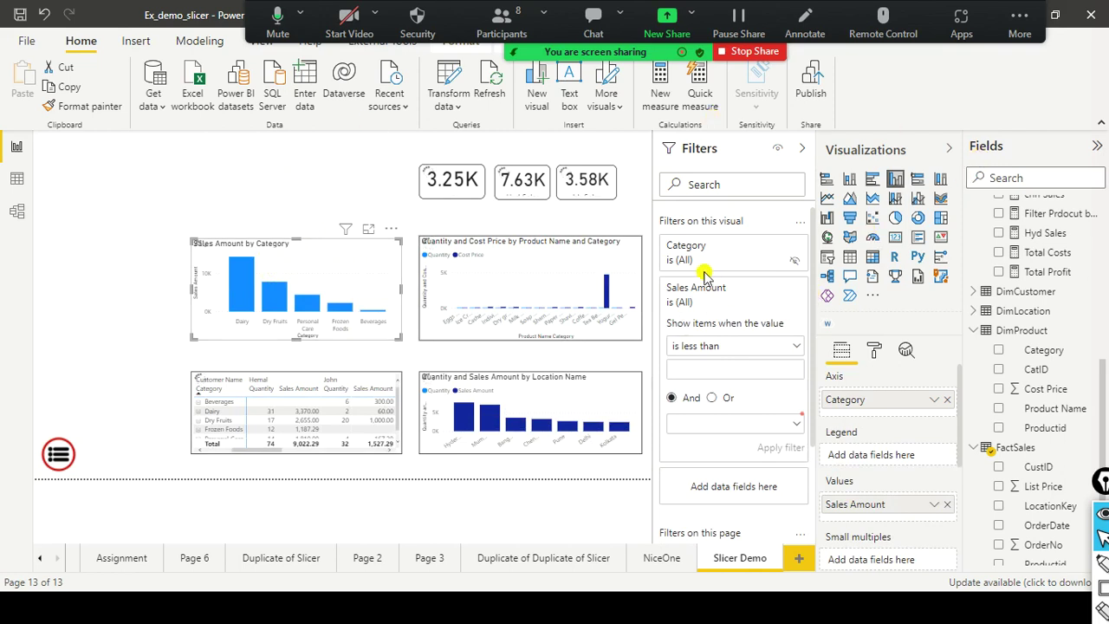
Add an empty slicer visual to the blank area above and beside the Sales Amount by Category chart
{"action": "left_click", "coordinate": [472, 226]}
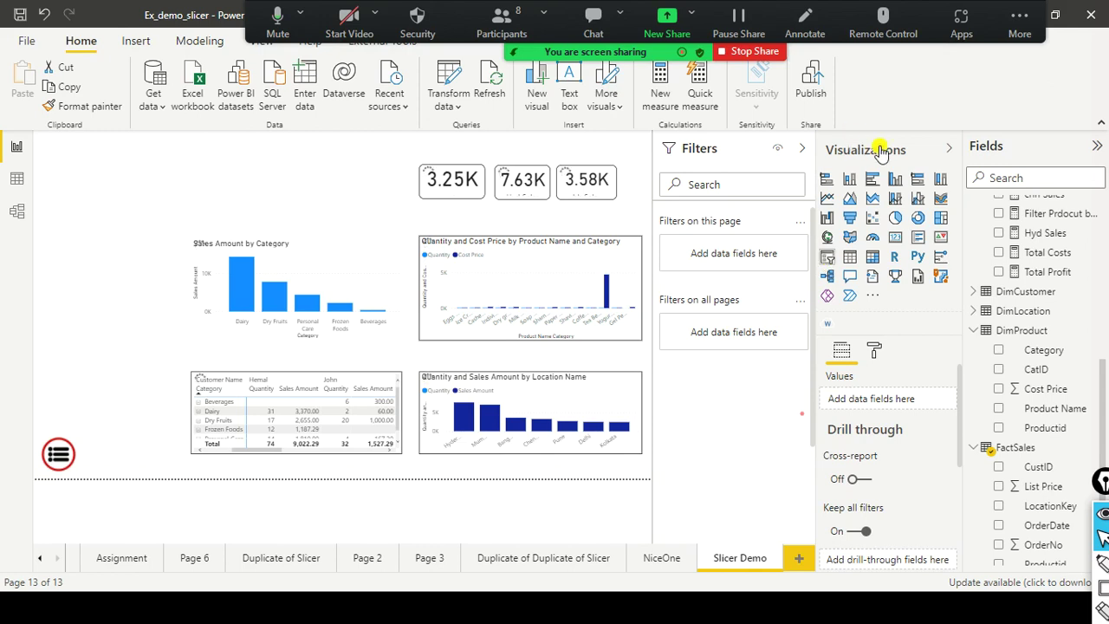
{"action": "left_click", "coordinate": [829, 258]}
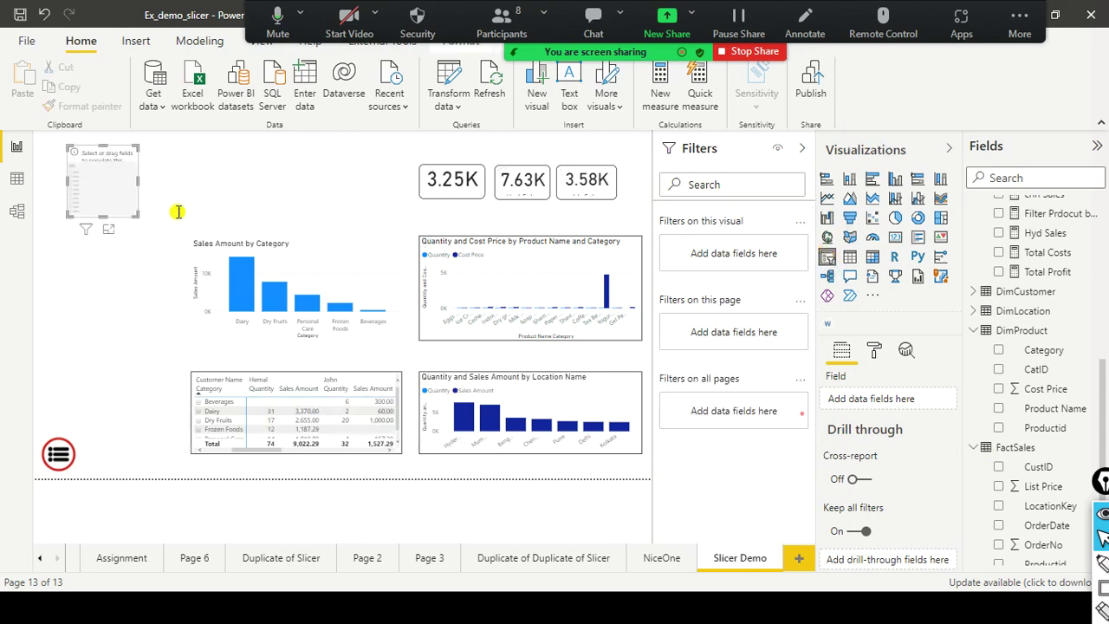
{"action": "mouse_move", "coordinate": [125, 204]}
{"action": "left_mouse_down"}
{"action": "mouse_move", "coordinate": [104, 219]}
{"action": "mouse_move", "coordinate": [117, 219]}
{"action": "left_mouse_up"}
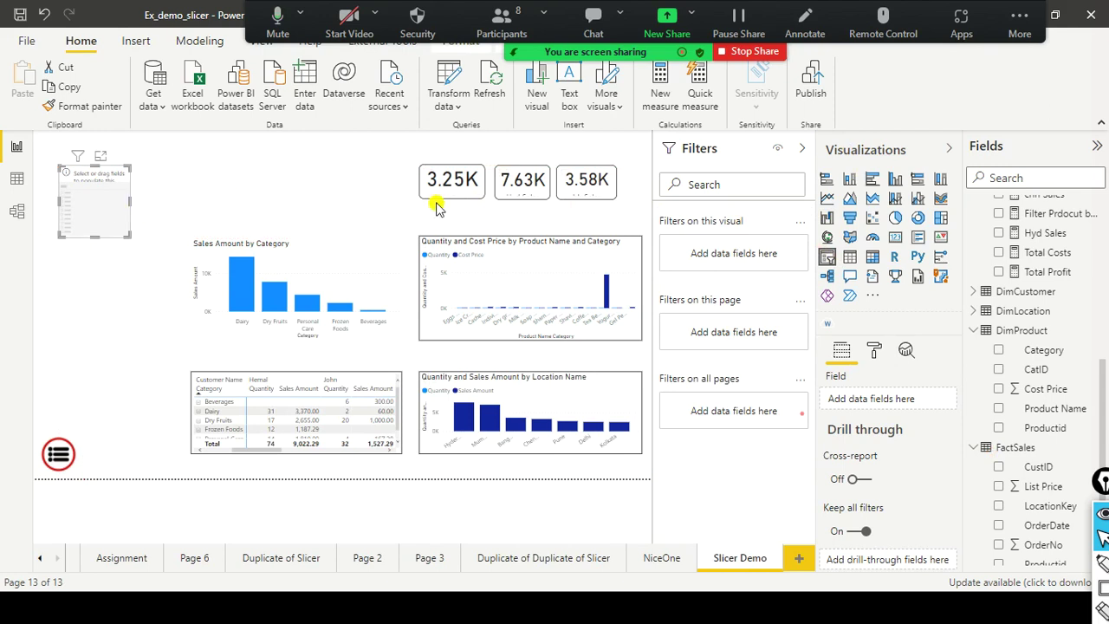
Populate the slicer with the Category field from DimCategory and widen it moderately around its list of categories
{"action": "scroll", "coordinate": [1055, 298], "scroll_direction": "up", "scroll_amount": 2}
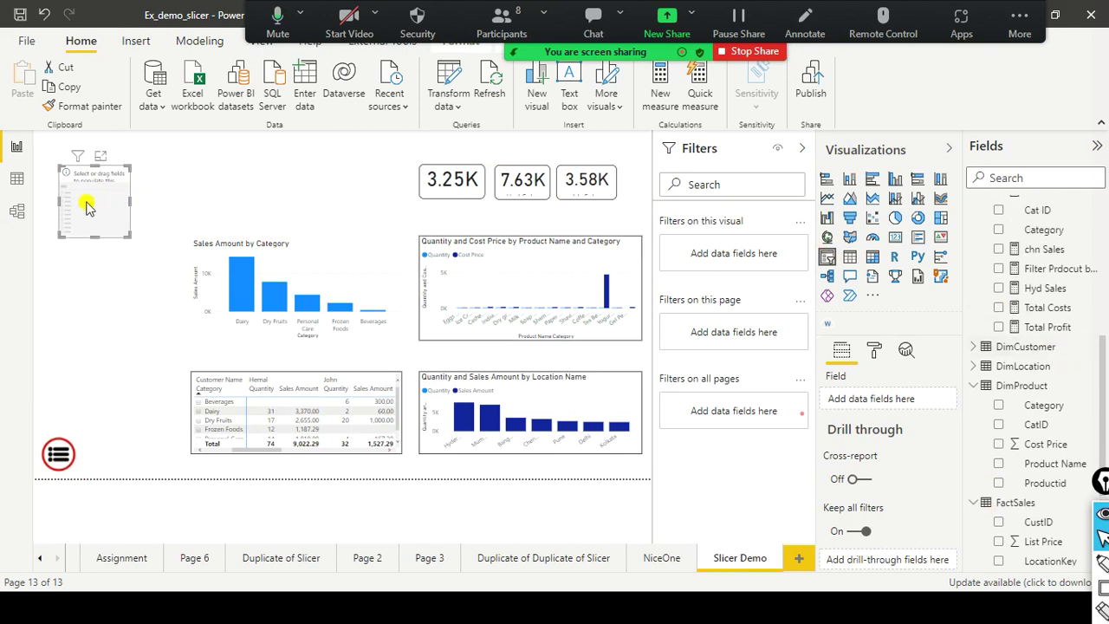
{"action": "scroll", "coordinate": [997, 319], "scroll_direction": "up", "scroll_amount": 5}
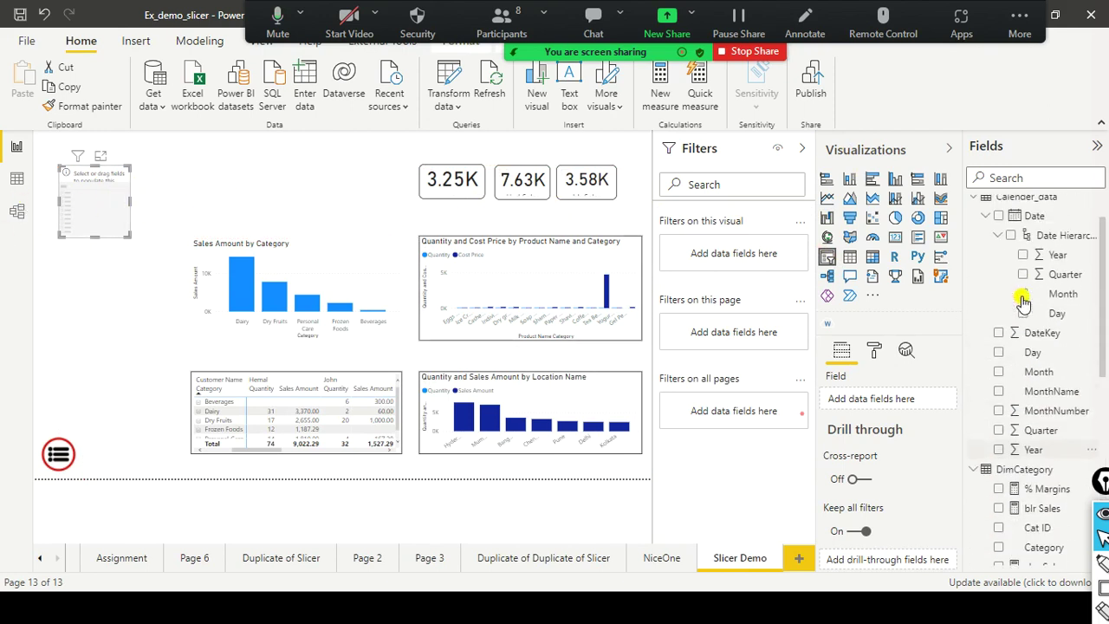
{"action": "scroll", "coordinate": [1027, 323], "scroll_direction": "down", "scroll_amount": 5}
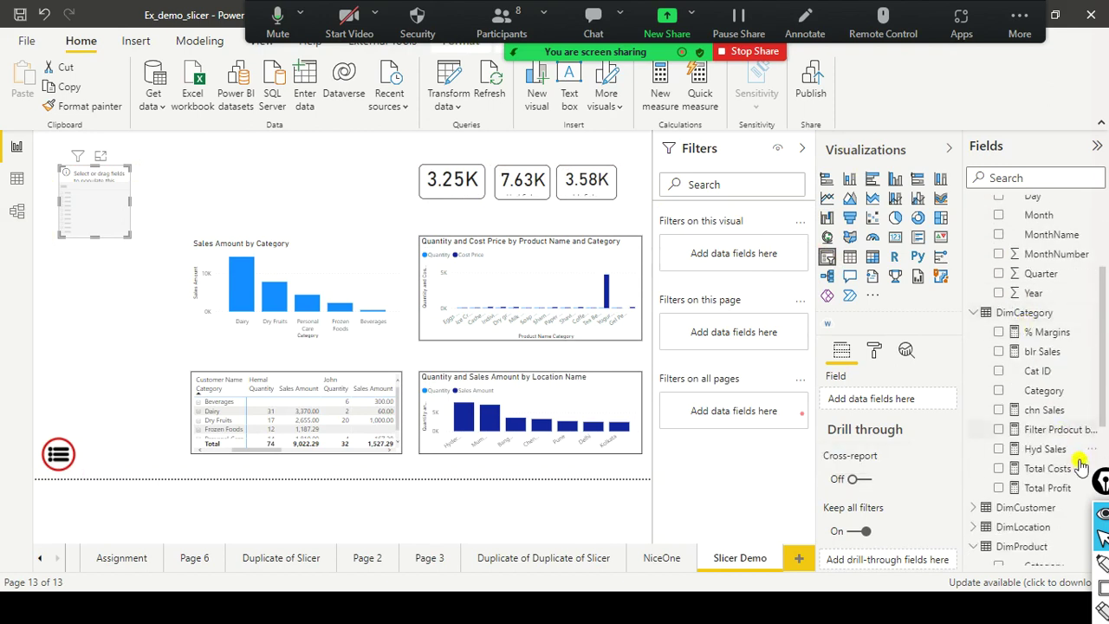
{"action": "scroll", "coordinate": [1068, 390], "scroll_direction": "down", "scroll_amount": 3}
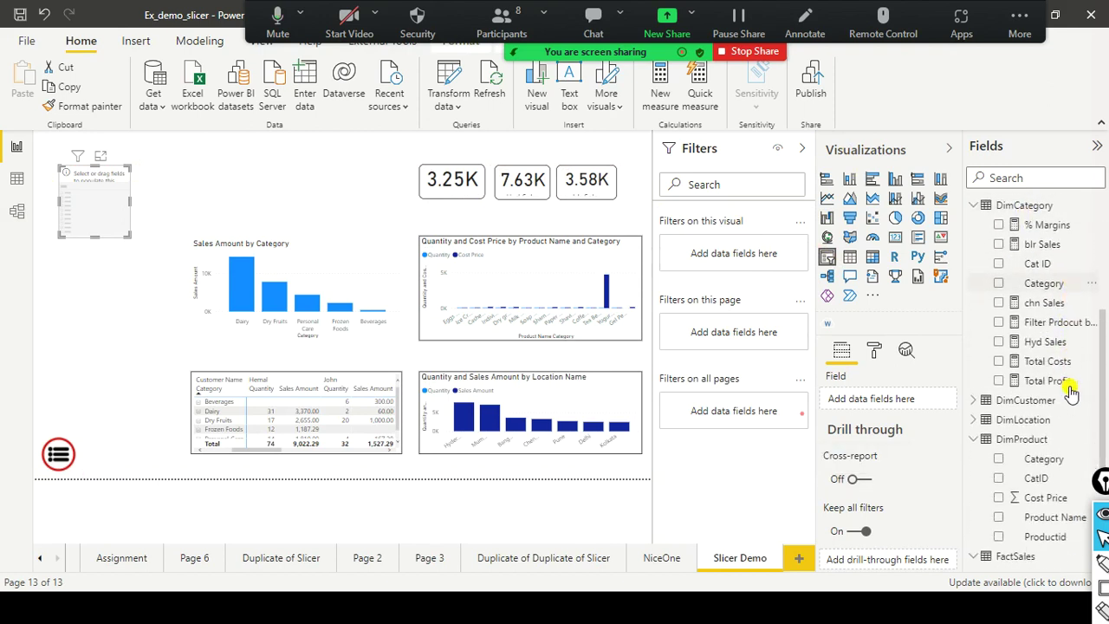
{"action": "scroll", "coordinate": [1072, 392], "scroll_direction": "up", "scroll_amount": 2}
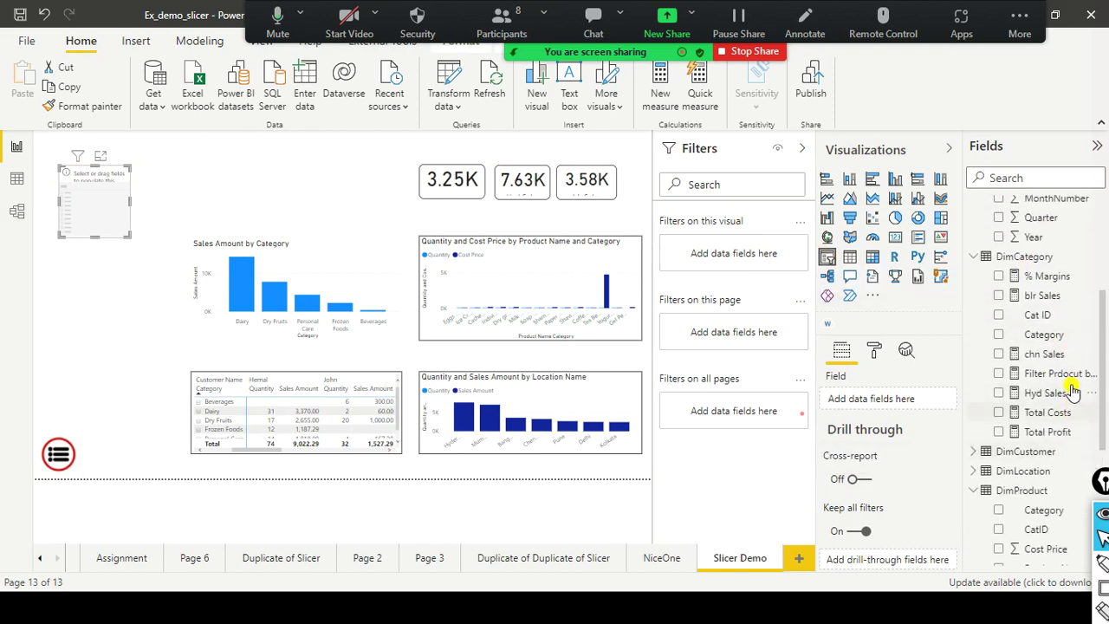
{"action": "left_click_drag", "start_coordinate": [1044, 334], "coordinate": [130, 217]}
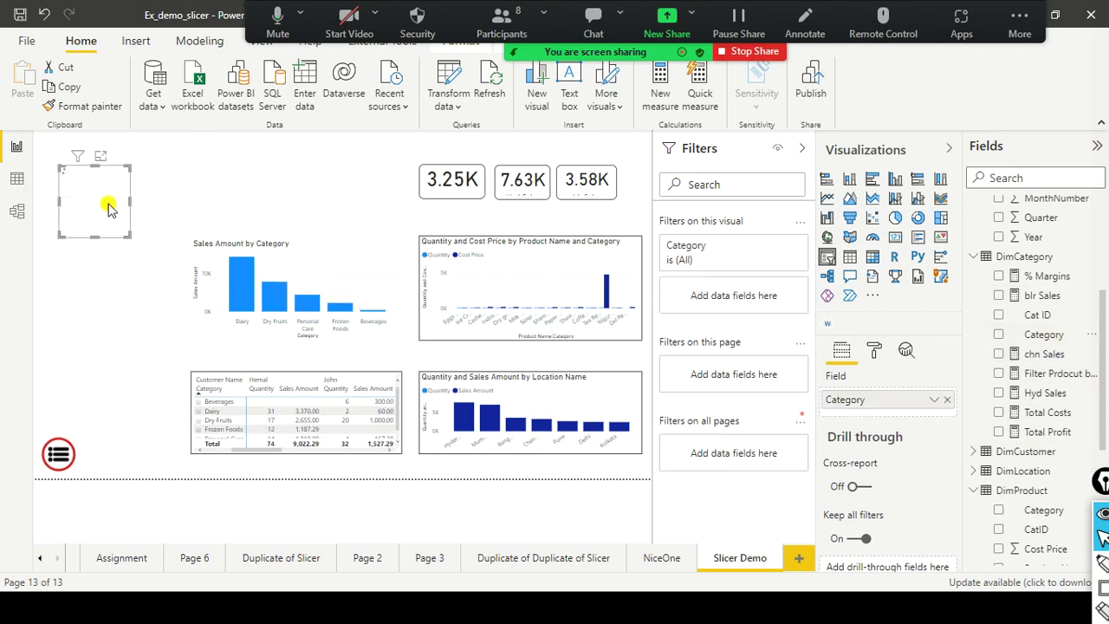
{"action": "left_click_drag", "start_coordinate": [129, 203], "coordinate": [171, 223]}
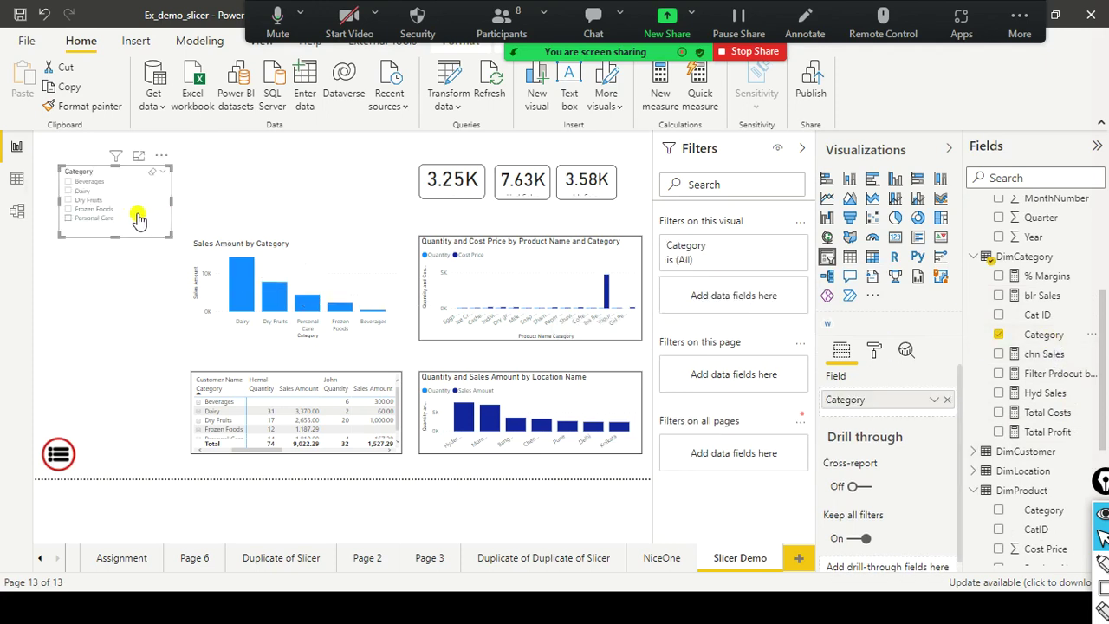
{"action": "left_click_drag", "start_coordinate": [170, 200], "coordinate": [156, 200]}
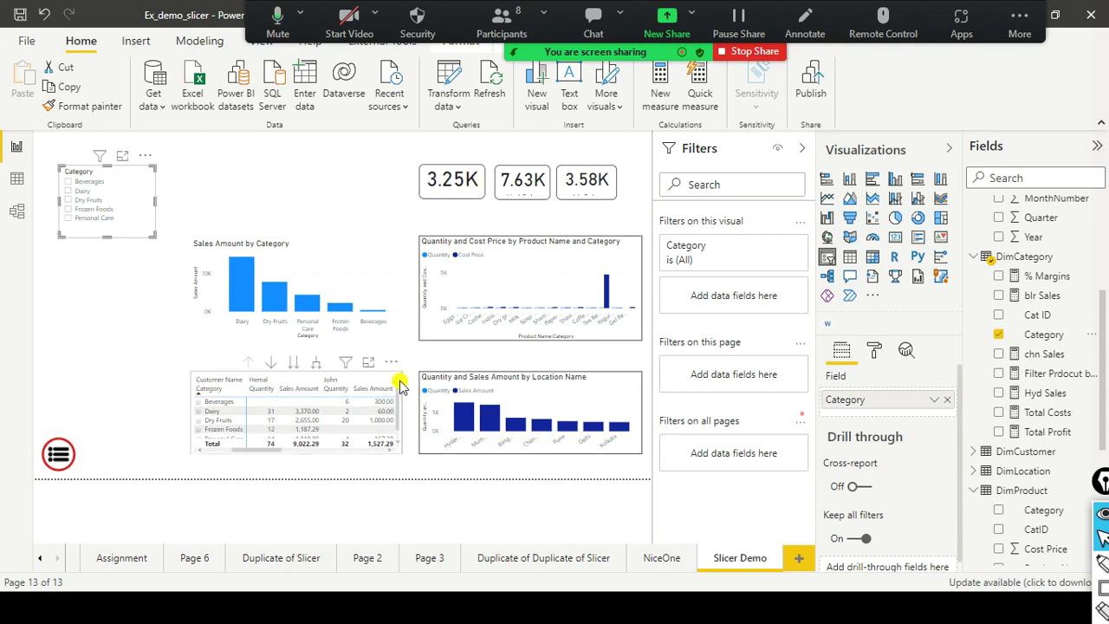
Filter the page's visuals by both Beverages and Dry Fruits with the Category slicer
{"action": "left_click", "coordinate": [68, 182]}
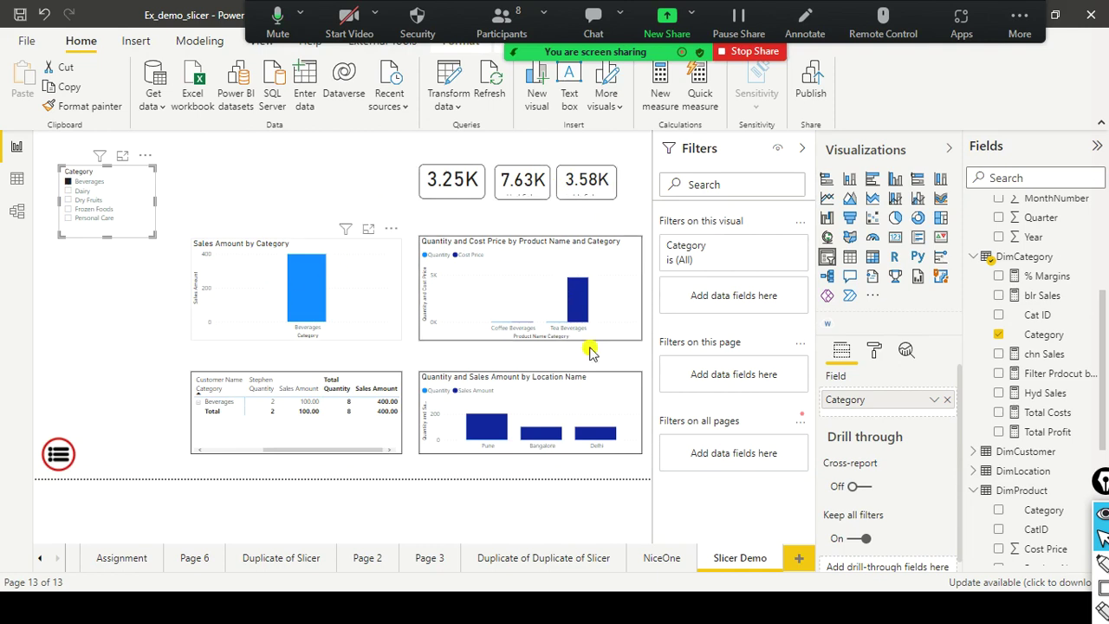
{"action": "left_click", "coordinate": [87, 199], "text": "ctrl"}
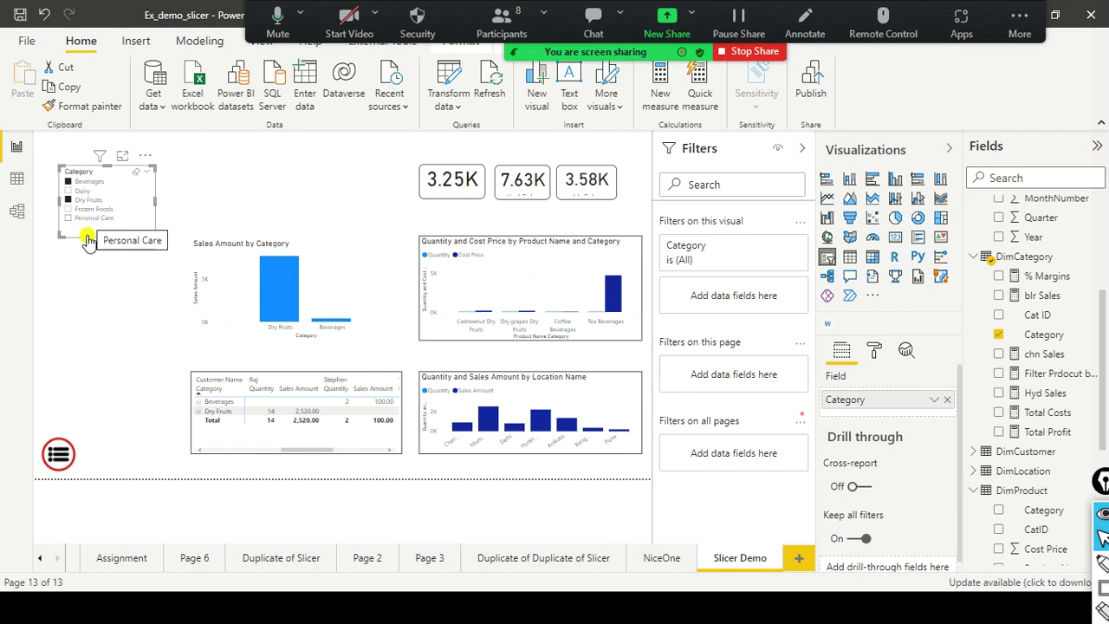
{"action": "mouse_move", "coordinate": [272, 276]}
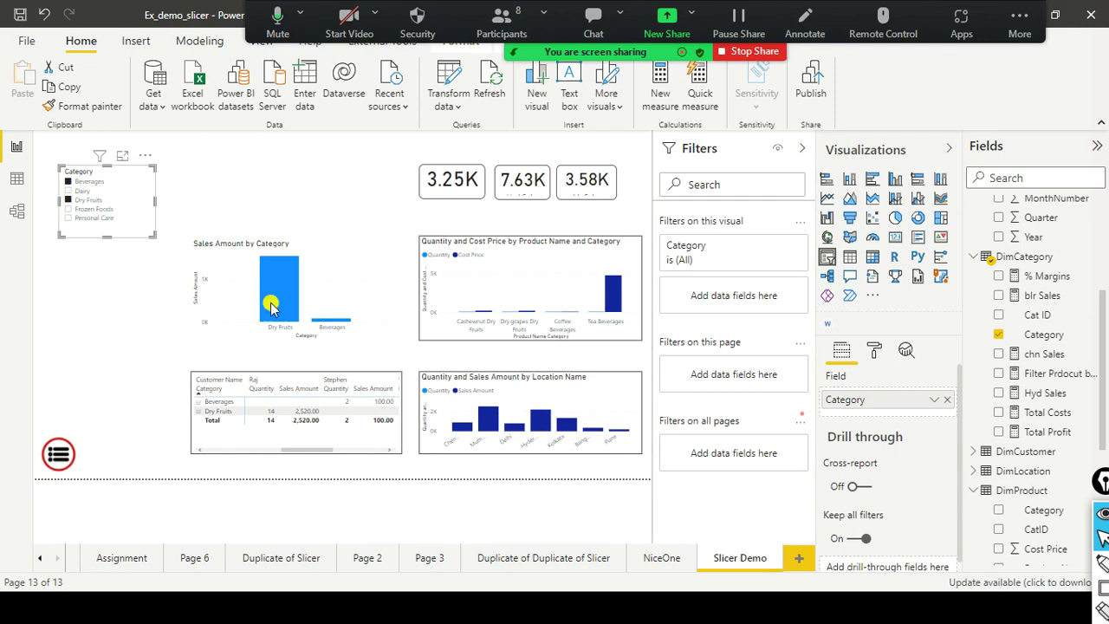
{"action": "mouse_move", "coordinate": [276, 313]}
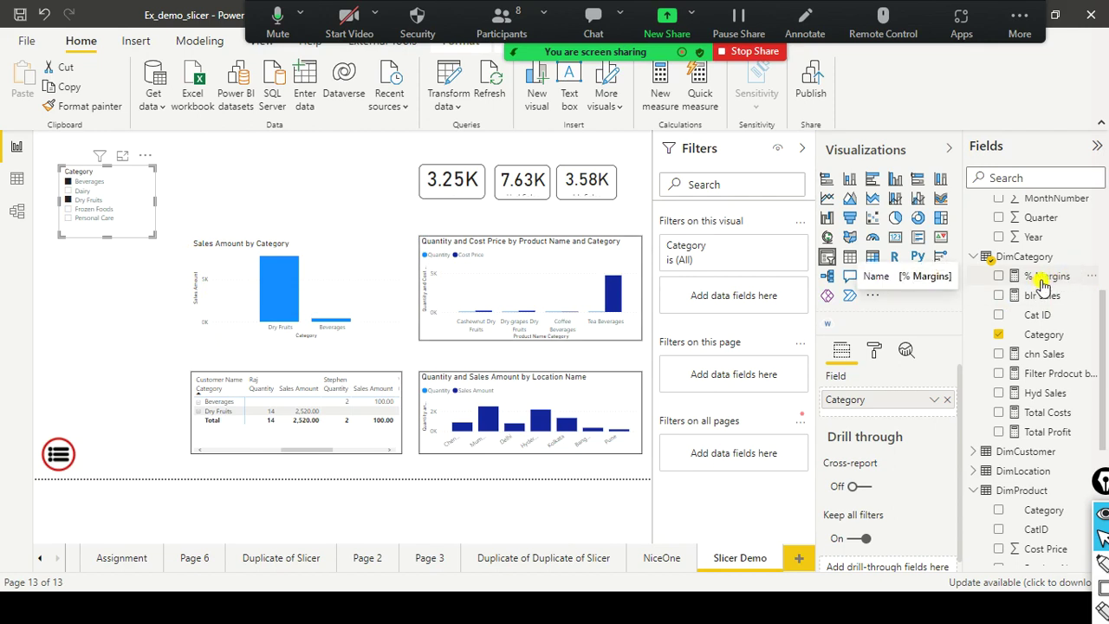
Examine the full DAX formula of the % Margins measure in DimCategory, and close it without editing
{"action": "scroll", "coordinate": [1050, 288], "scroll_direction": "up", "scroll_amount": 5}
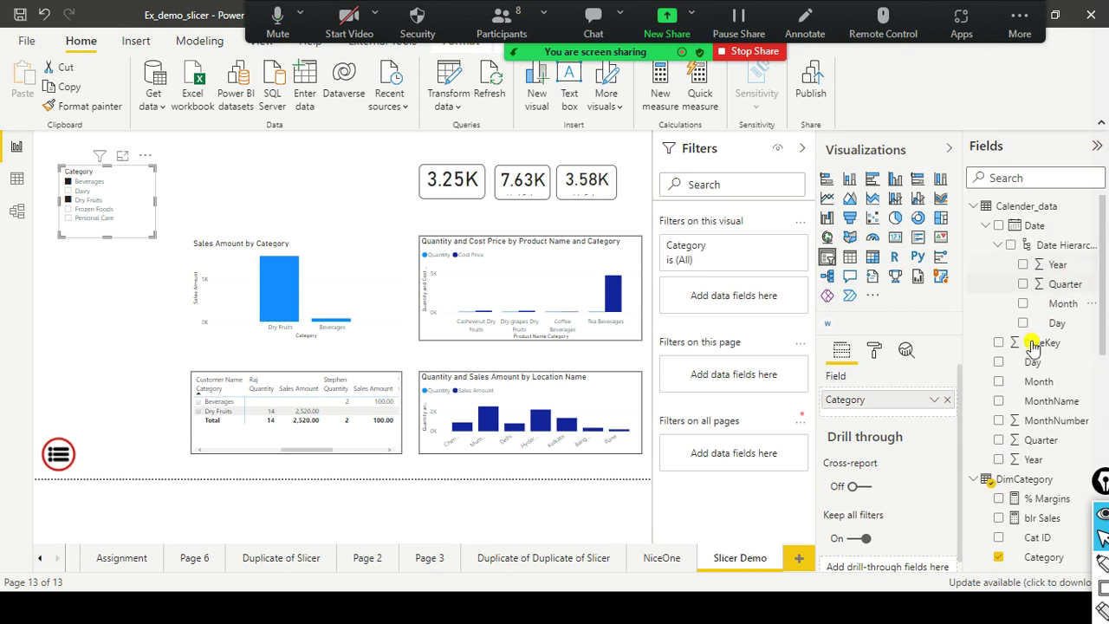
{"action": "scroll", "coordinate": [1055, 329], "scroll_direction": "down", "scroll_amount": 4}
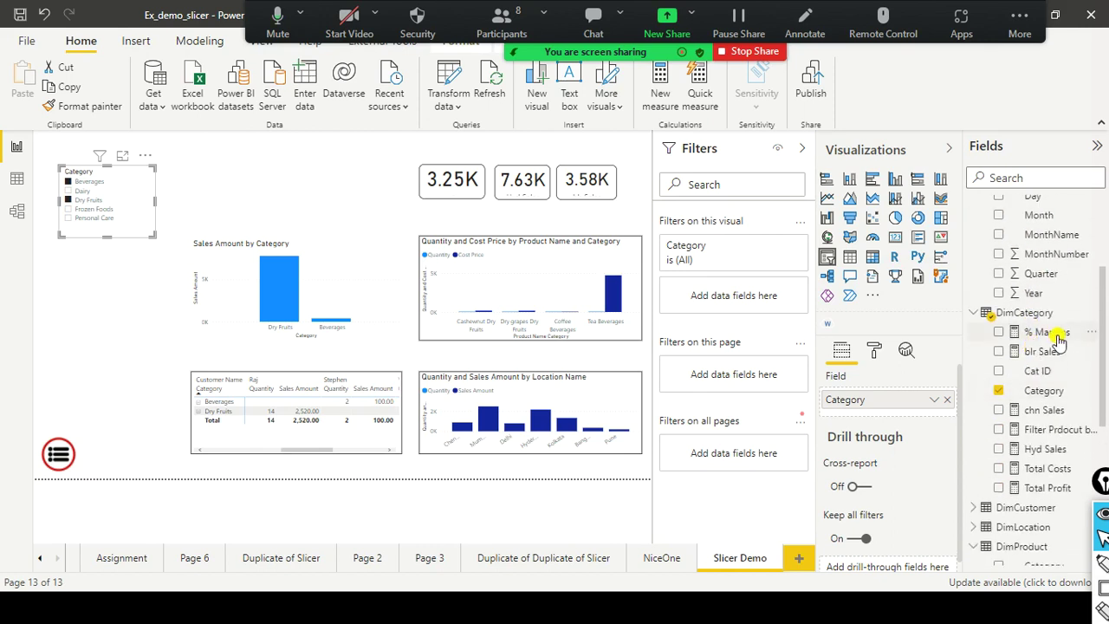
{"action": "left_click", "coordinate": [1053, 333]}
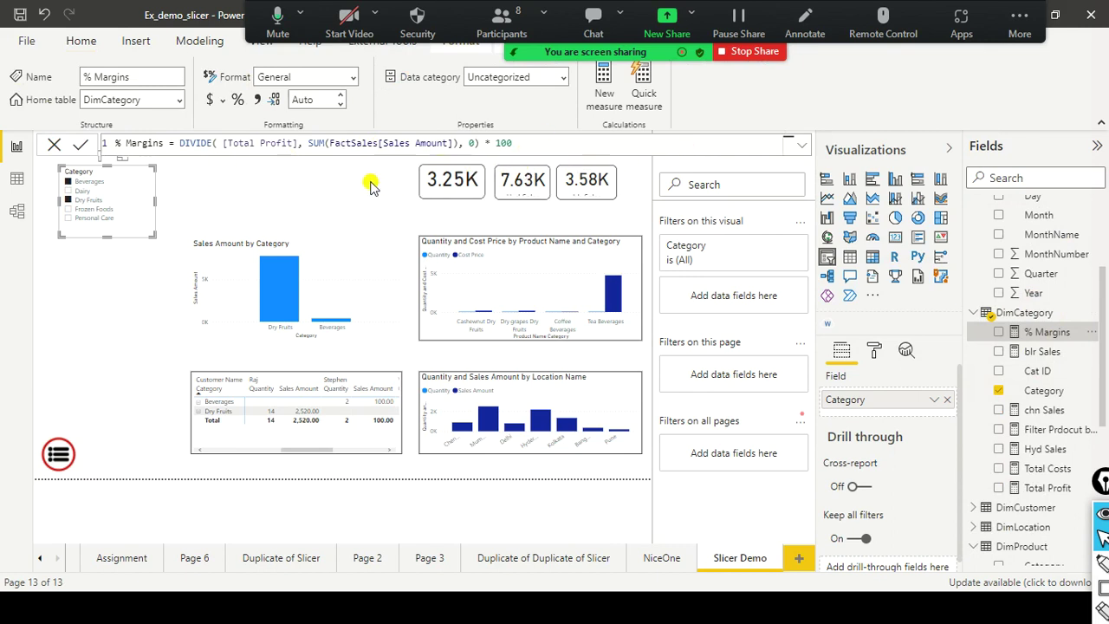
{"action": "left_click", "coordinate": [801, 147]}
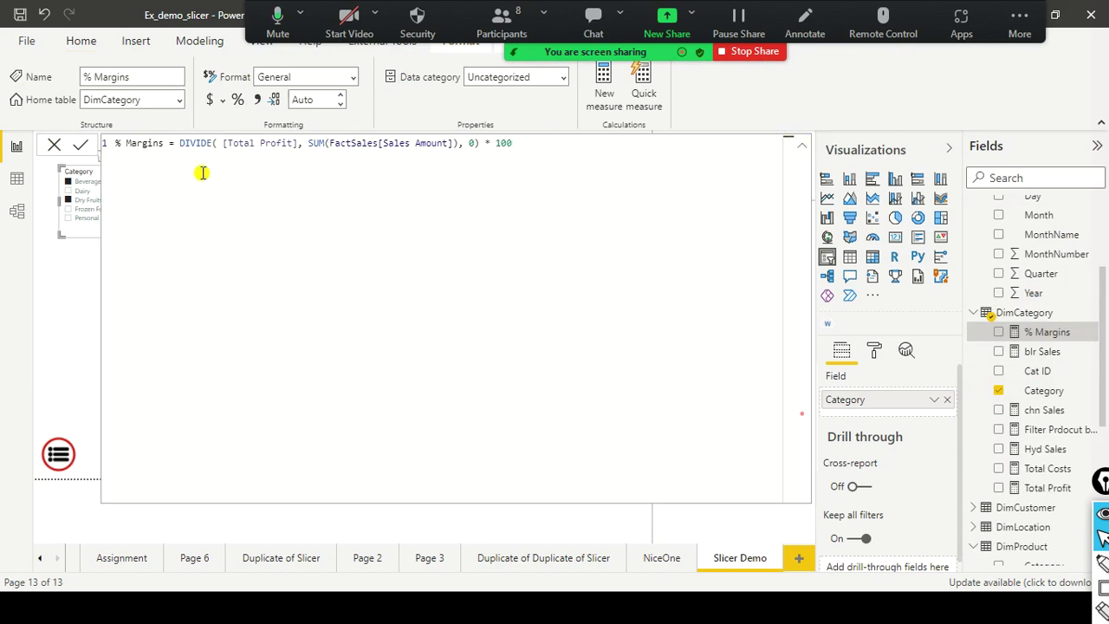
{"action": "left_click", "coordinate": [55, 148]}
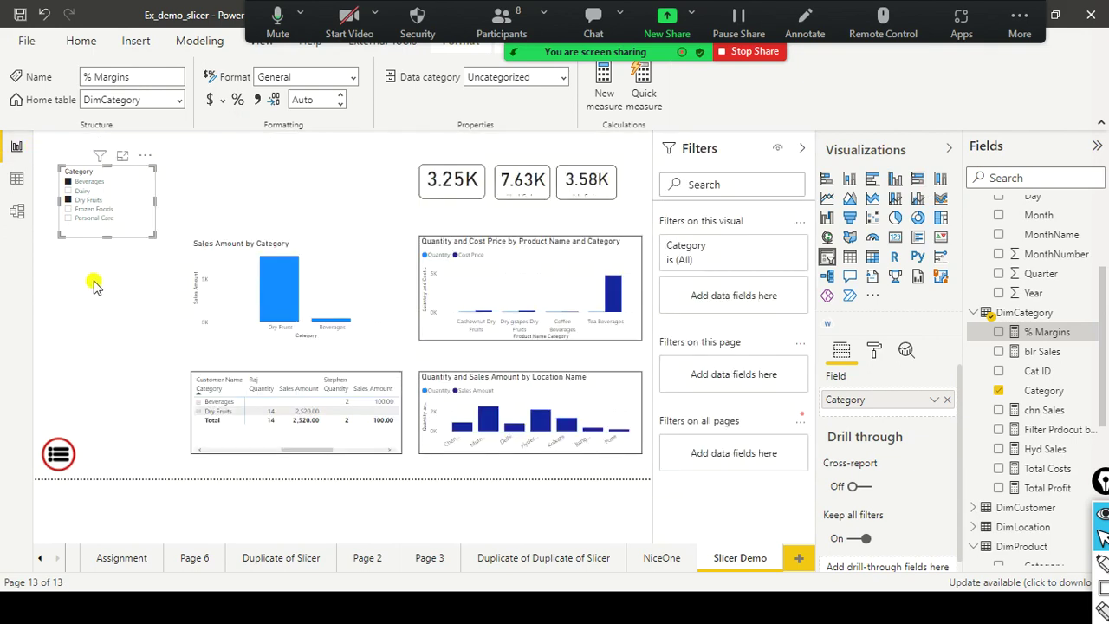
Switch to the PowerPoint slide show and reveal all the items on the Types of Slicers slide, through Hierarchy Slicers with multiple fields
{"action": "left_click", "coordinate": [94, 285]}
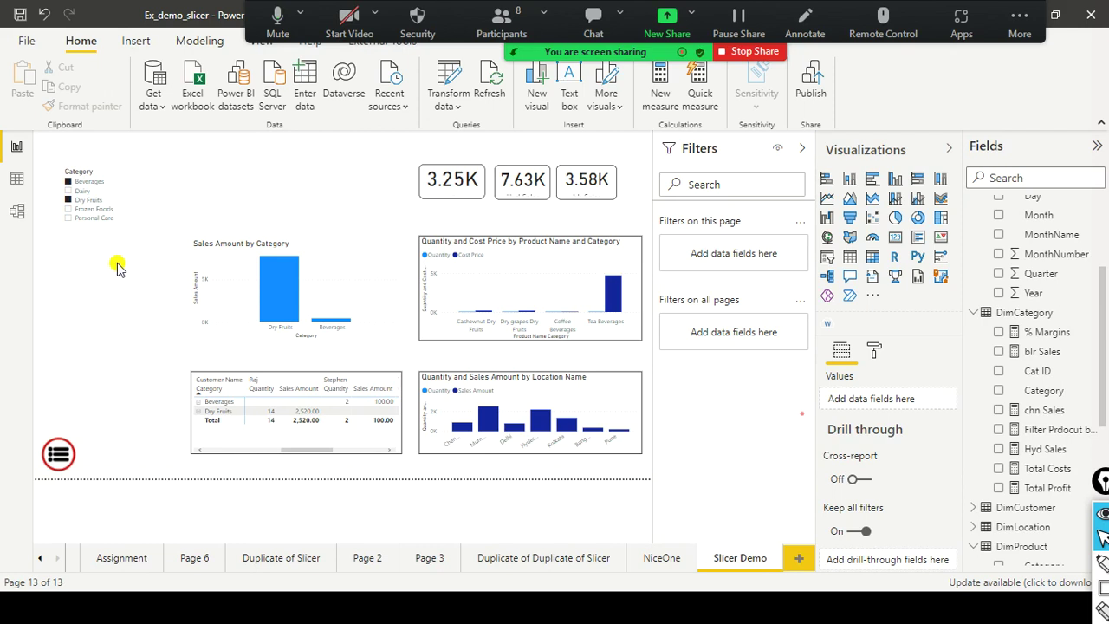
{"action": "key", "text": "alt+Tab"}
{"action": "key", "text": "alt+Tab"}
{"action": "key", "text": "alt+Tab"}
{"action": "key", "text": "Right"}
{"action": "key", "text": "Right"}
{"action": "key", "text": "Right"}
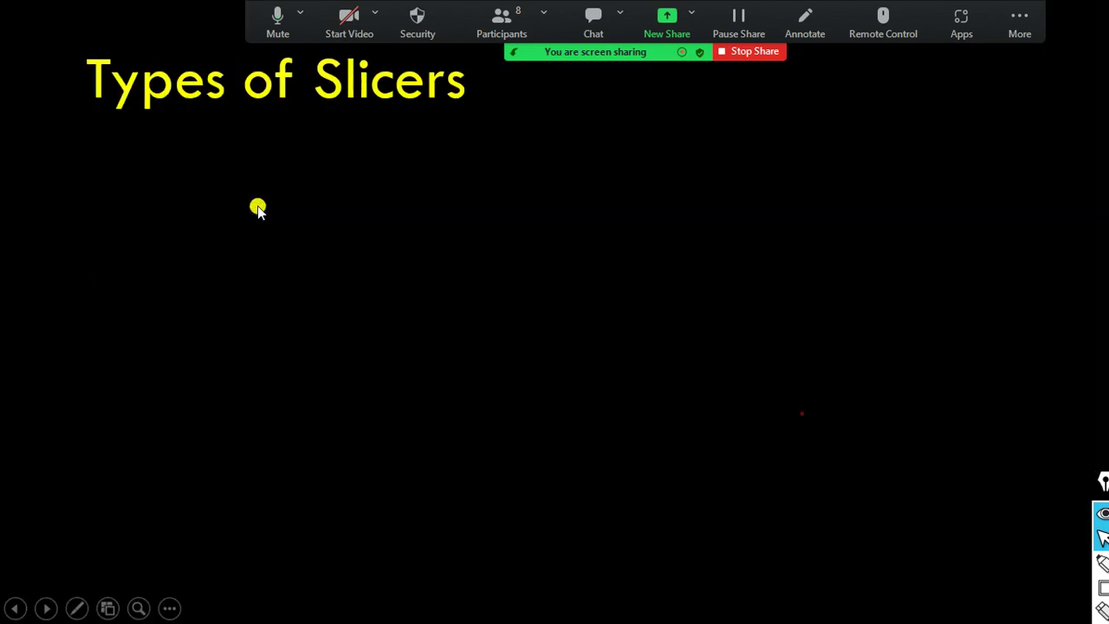
{"action": "key", "text": "Right"}
{"action": "key", "text": "Right"}
{"action": "key", "text": "Right"}
{"action": "key", "text": "Right"}
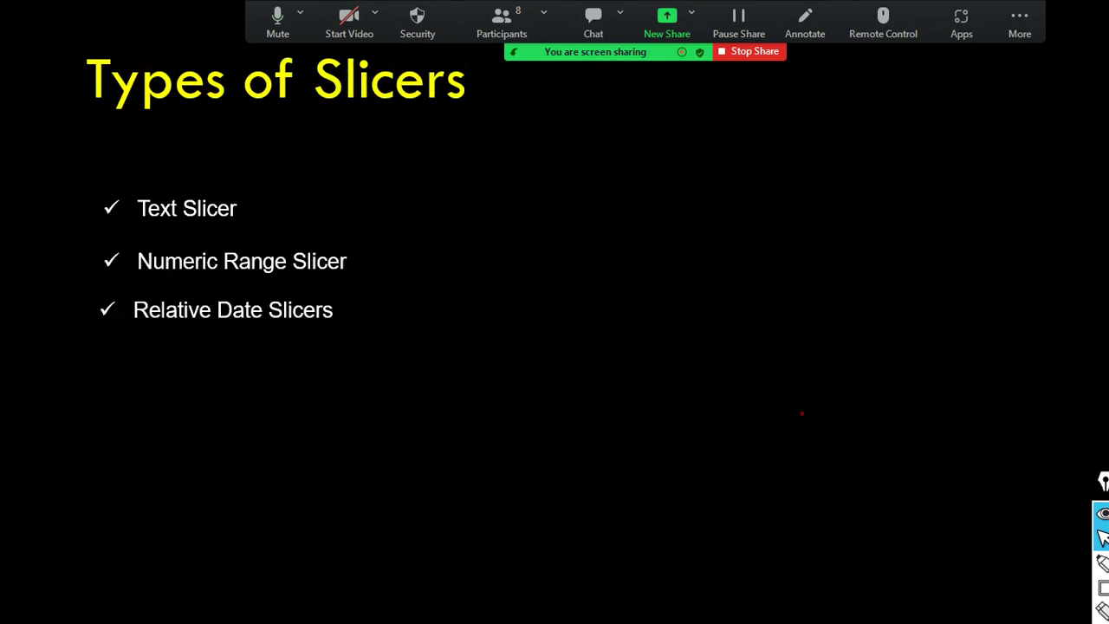
{"action": "key", "text": "Right"}
{"action": "key", "text": "Right"}
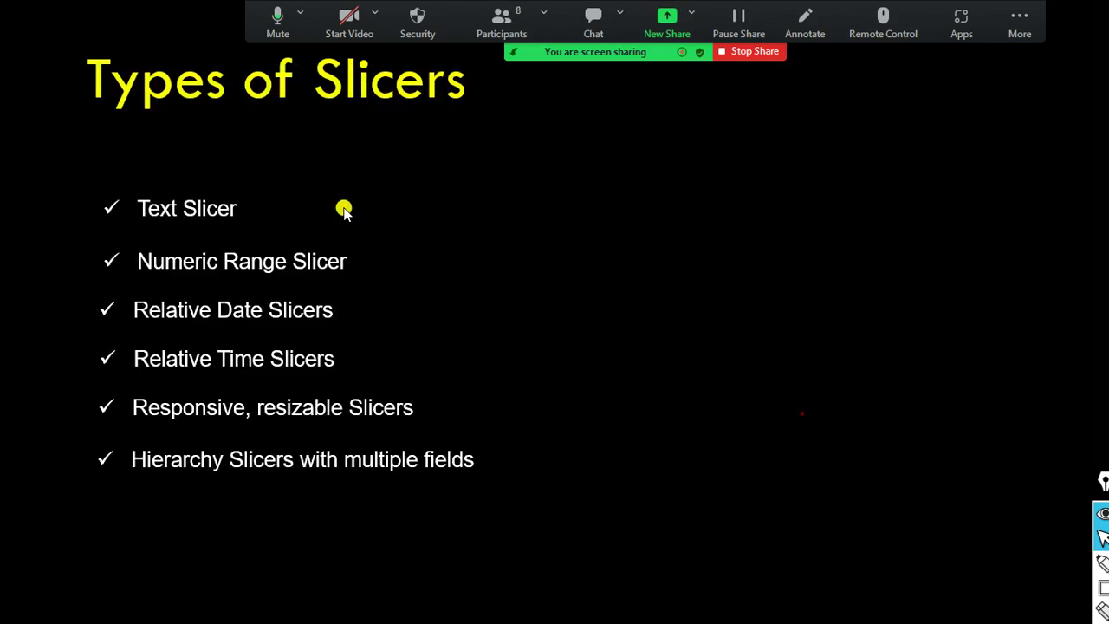
Switch back to the Ex_demo_slicer report in Power BI, clear the Category slicer's selection and reposition it above and beside the Sales Amount by Category chart
{"action": "key", "text": "alt+Tab"}
{"action": "key", "text": "alt+Tab"}
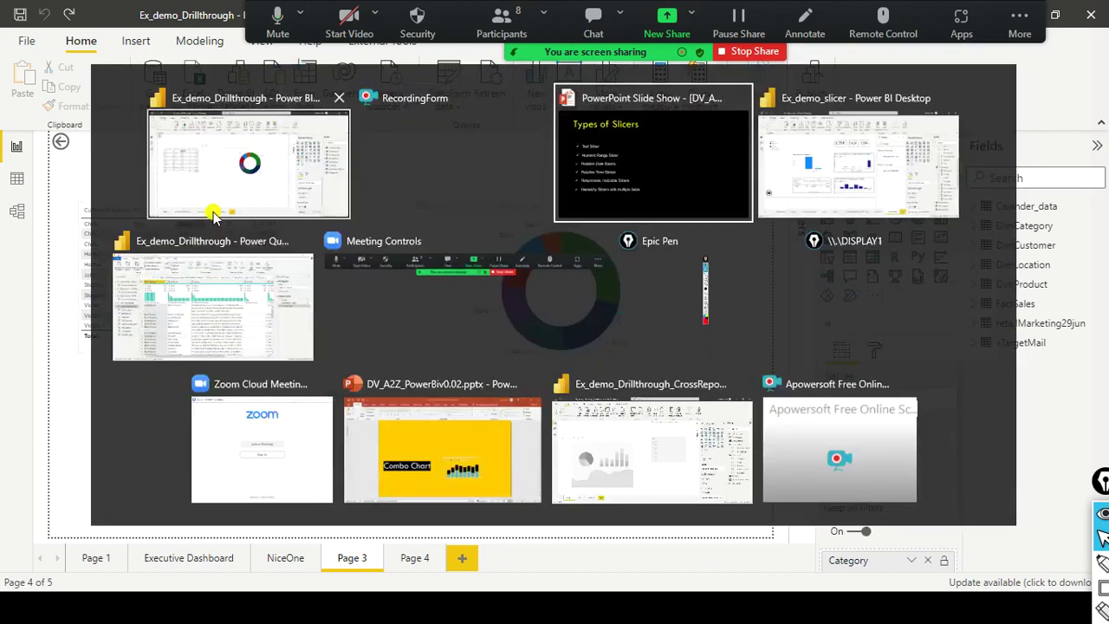
{"action": "key", "text": "alt+Tab"}
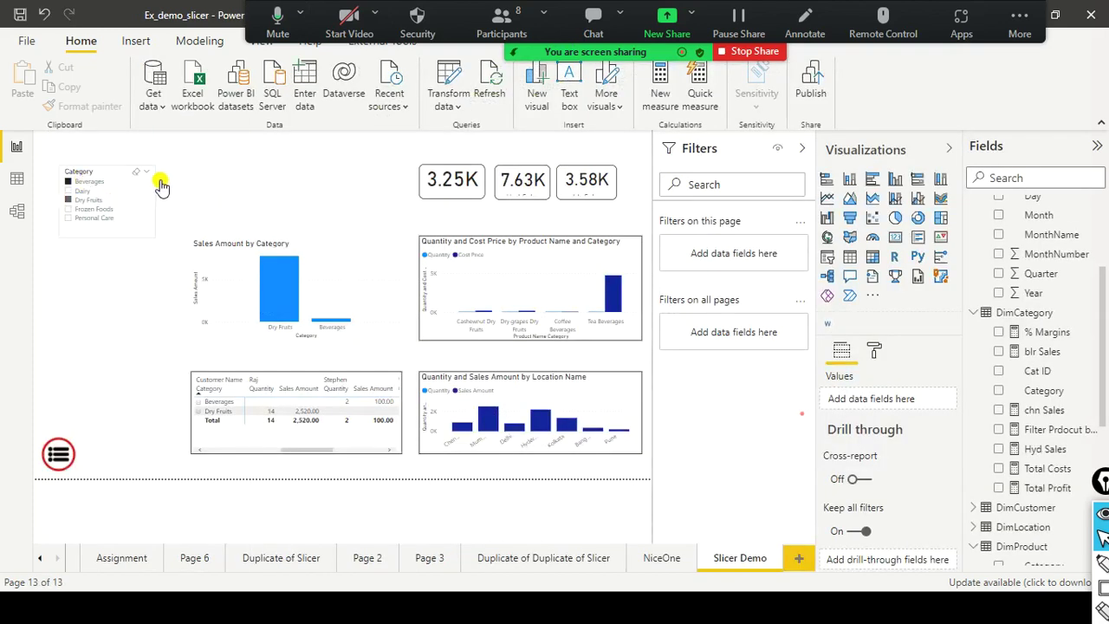
{"action": "left_click", "coordinate": [135, 217]}
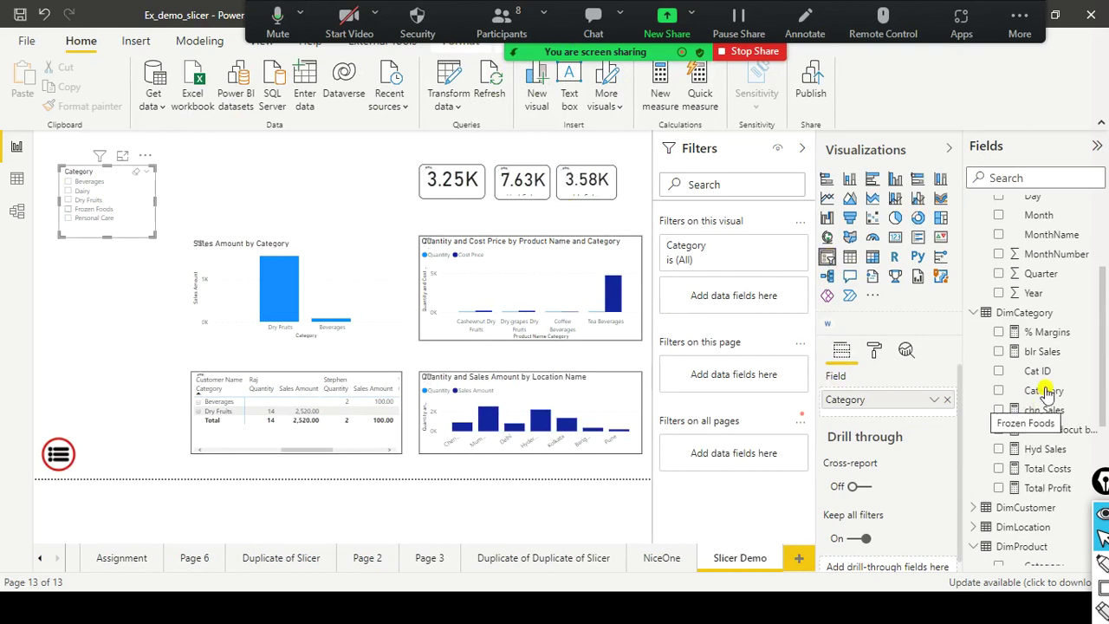
{"action": "left_click_drag", "start_coordinate": [143, 223], "coordinate": [191, 224]}
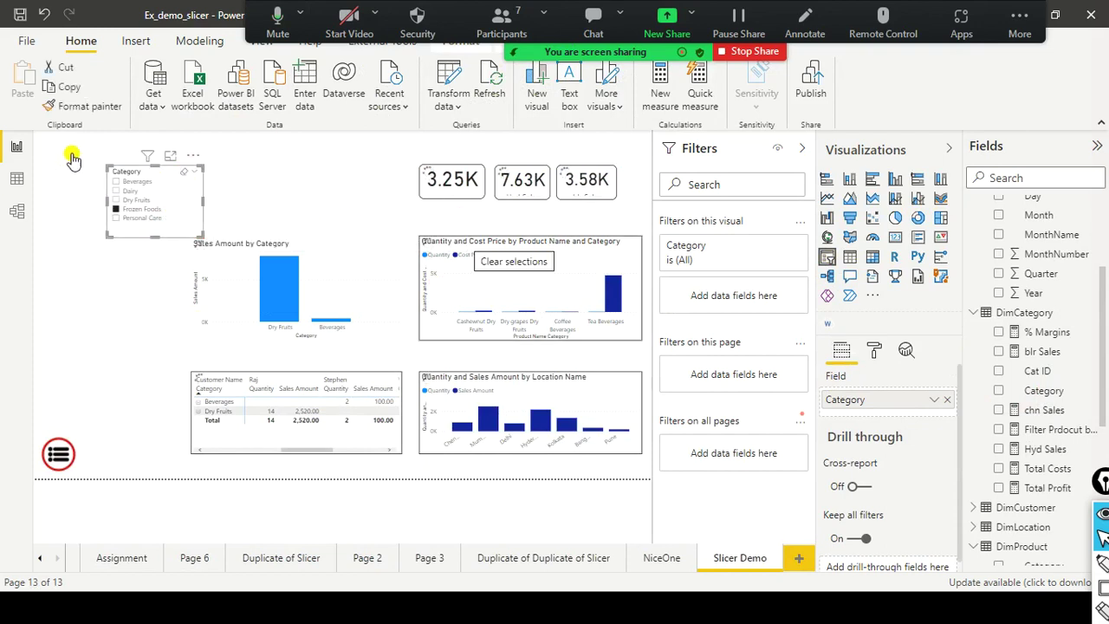
{"action": "mouse_move", "coordinate": [189, 225]}
{"action": "left_mouse_down"}
{"action": "mouse_move", "coordinate": [133, 214]}
{"action": "mouse_move", "coordinate": [181, 219]}
{"action": "mouse_move", "coordinate": [170, 220]}
{"action": "left_mouse_up"}
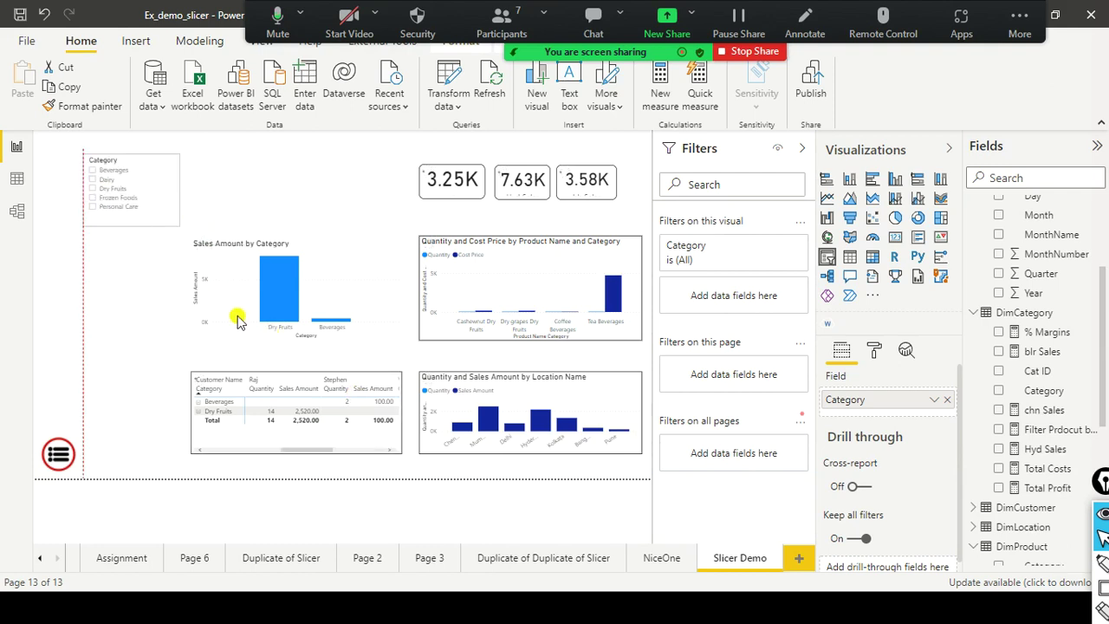
{"action": "left_click", "coordinate": [281, 207]}
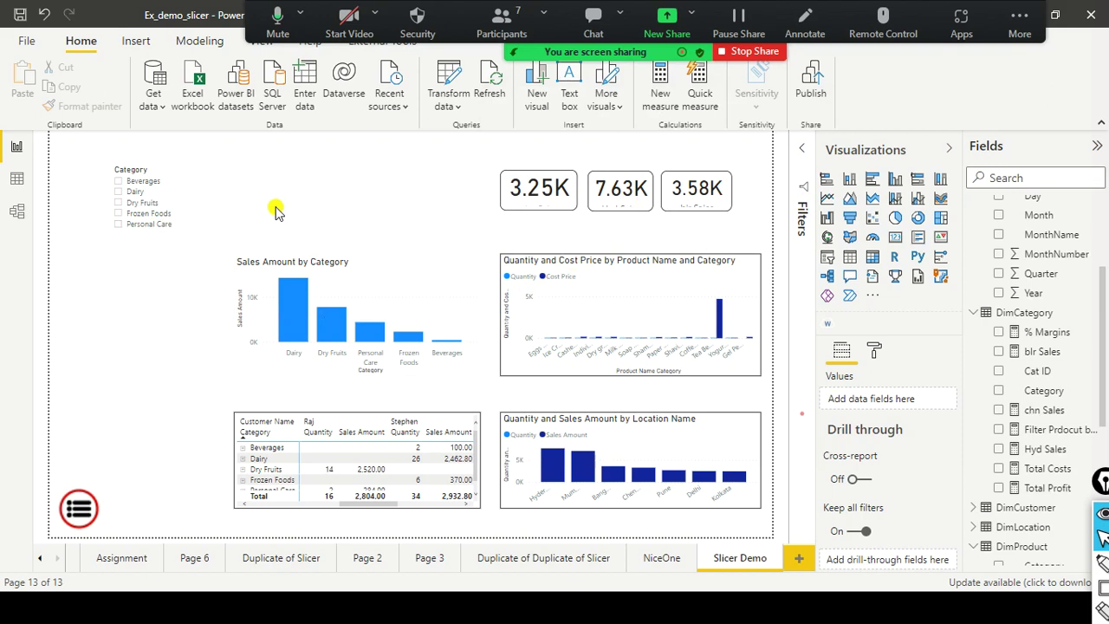
{"action": "left_click_drag", "start_coordinate": [177, 205], "coordinate": [181, 212]}
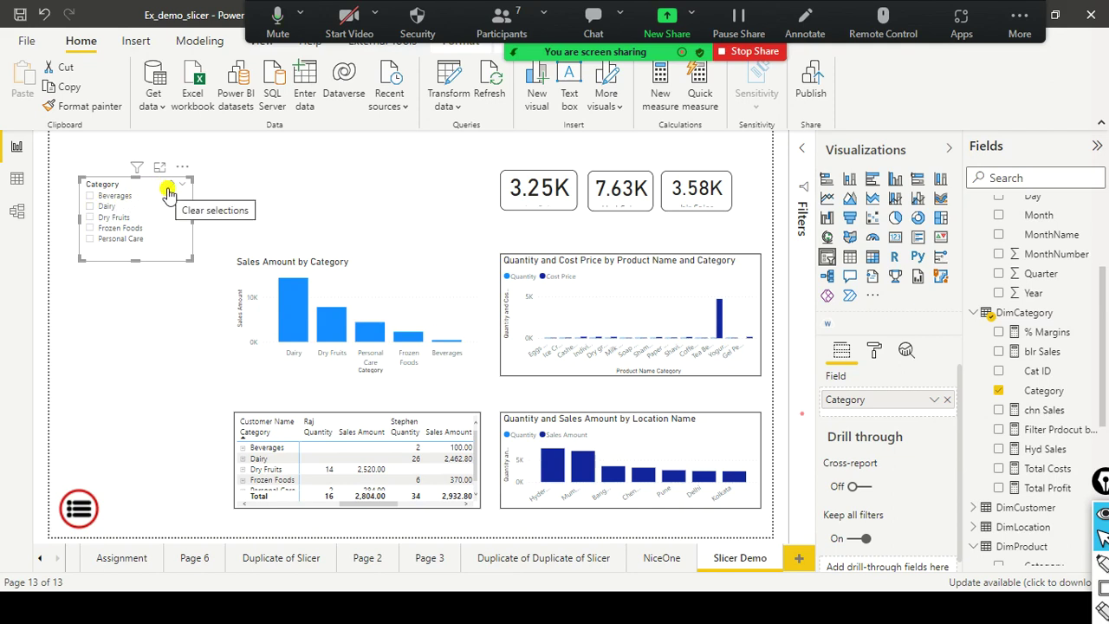
Filter the page's visuals by Beverages and Dry Fruits together with the Category slicer, and clear the selection
{"action": "left_click", "coordinate": [94, 198]}
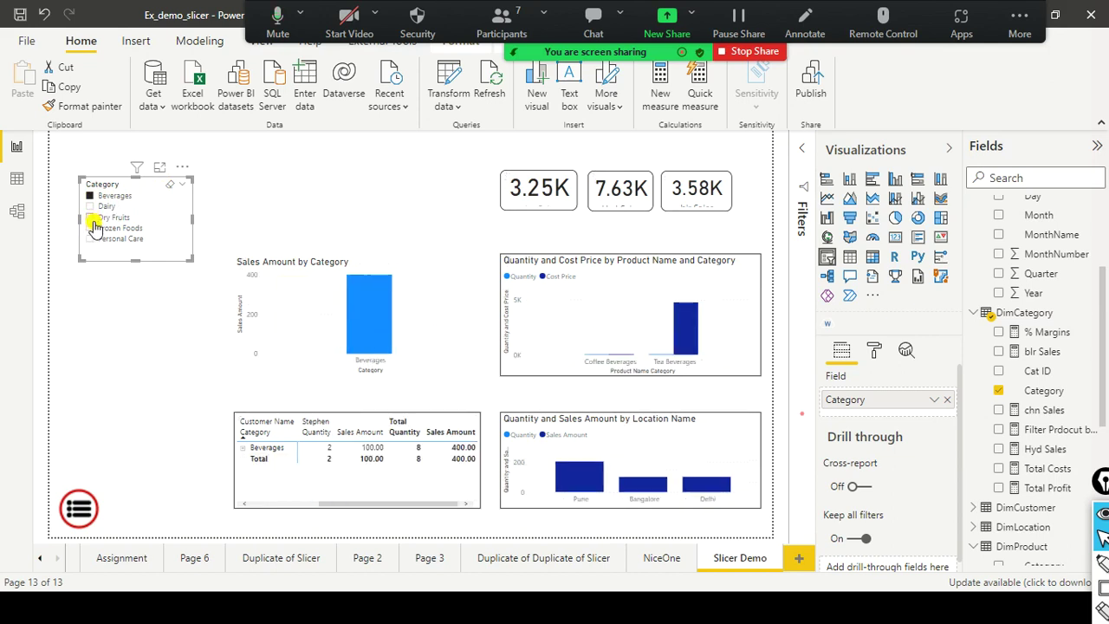
{"action": "left_click", "coordinate": [95, 219]}
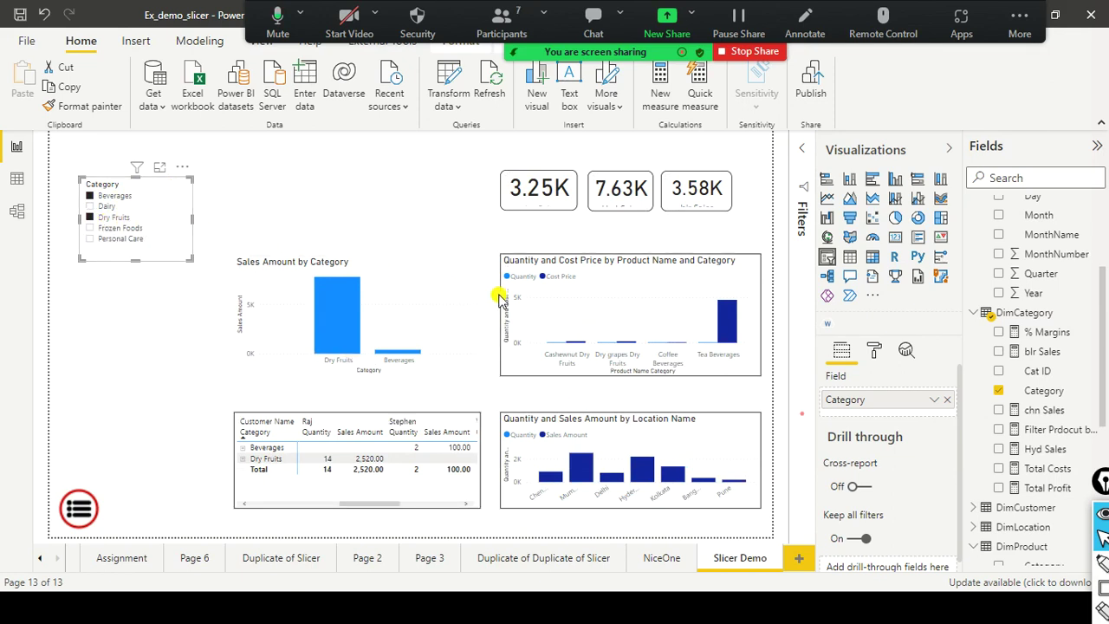
{"action": "left_click", "coordinate": [171, 187]}
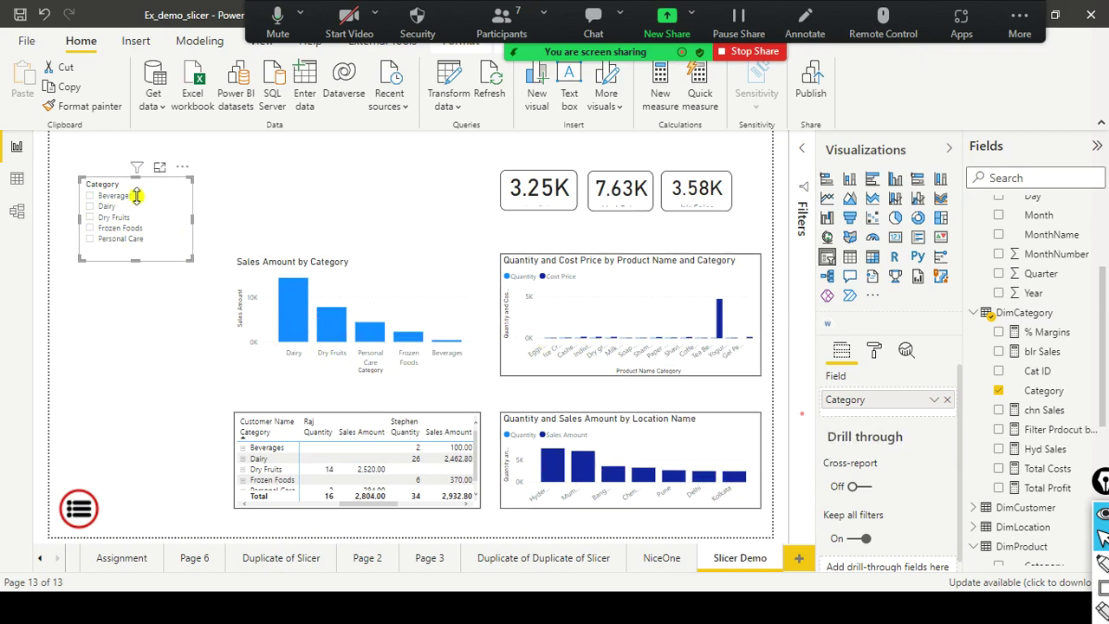
Filter the page by Beverages alone, examine the Tea Beverages columns in the Quantity and Cost Price chart, and clear the slicer selection
{"action": "left_click", "coordinate": [92, 201]}
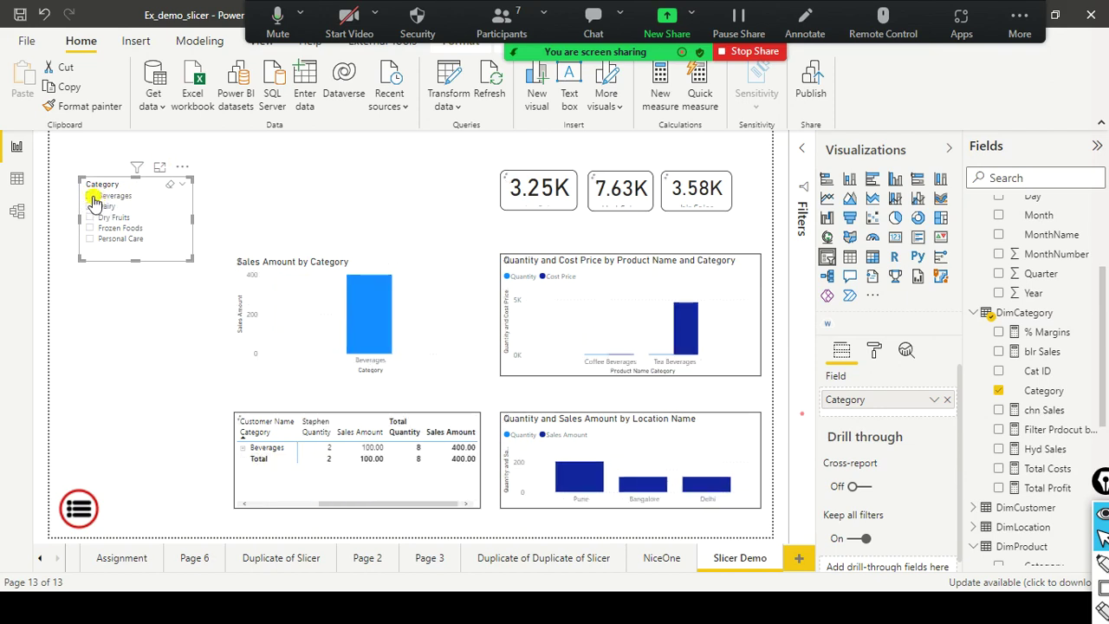
{"action": "left_click", "coordinate": [92, 197]}
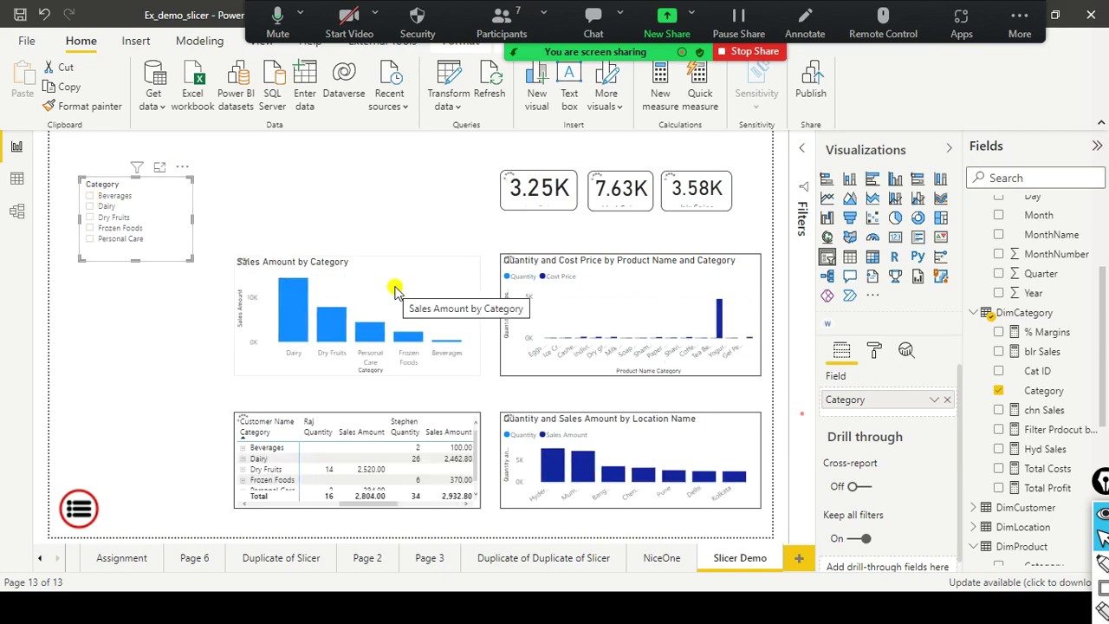
{"action": "left_click", "coordinate": [92, 198]}
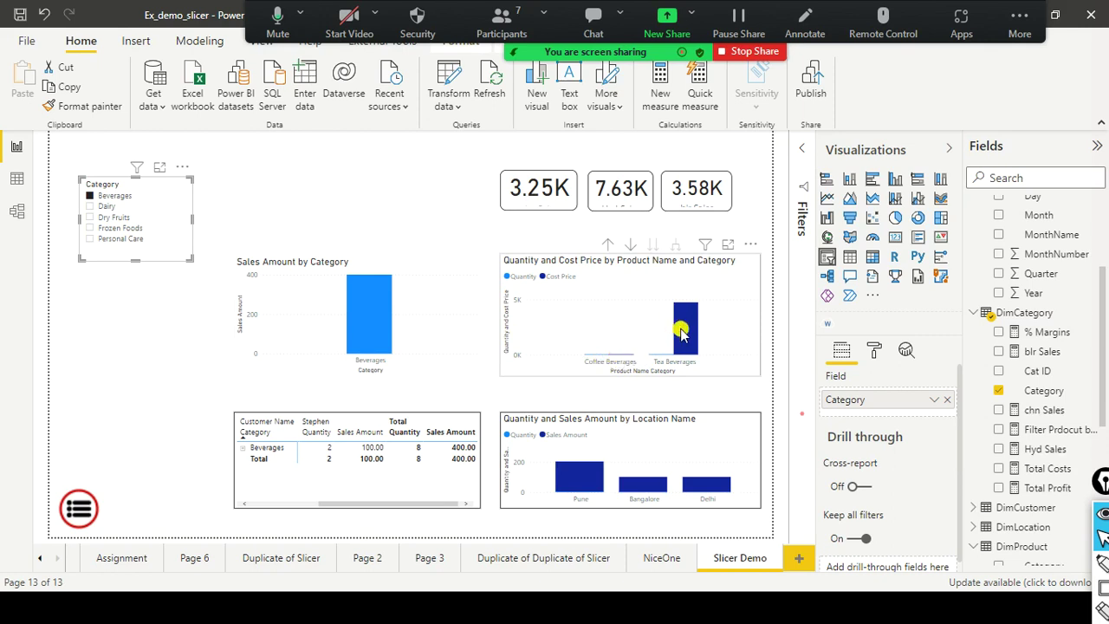
{"action": "mouse_move", "coordinate": [681, 334]}
{"action": "mouse_move", "coordinate": [675, 354]}
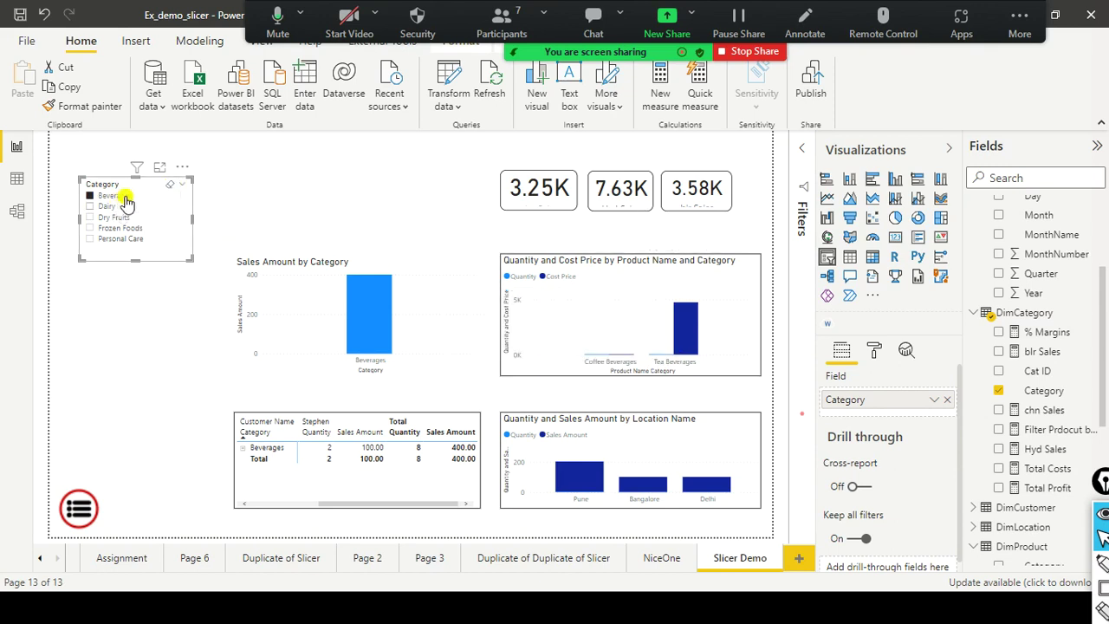
{"action": "left_click", "coordinate": [173, 186]}
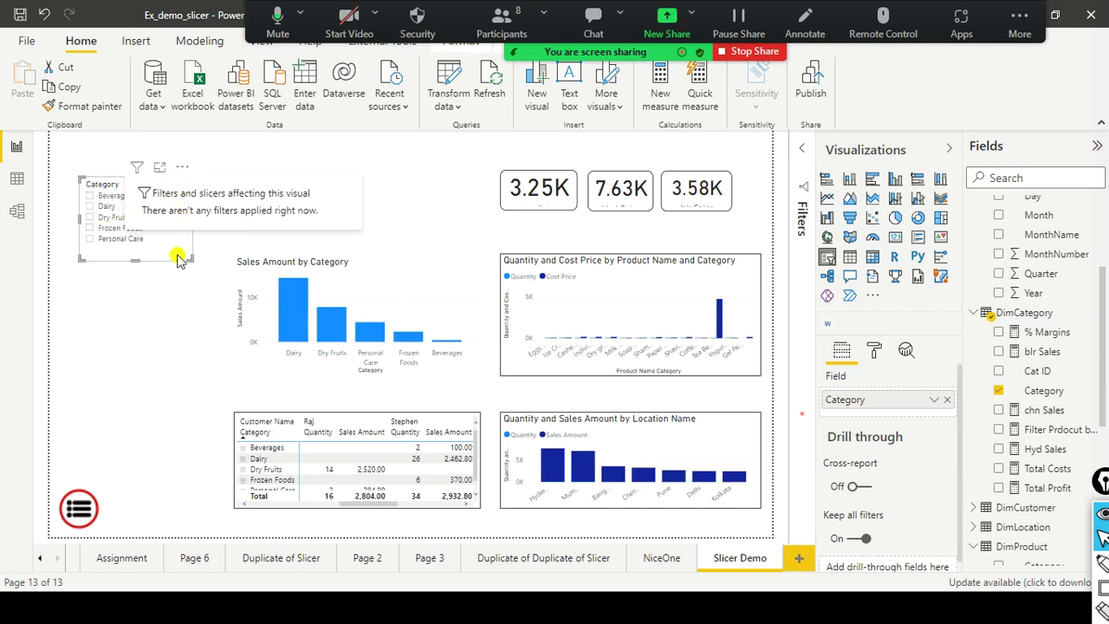
Change the Category slicer to the Dropdown style, check its expanded list, and shorten the visual to fit the collapsed dropdown
{"action": "left_click", "coordinate": [181, 189]}
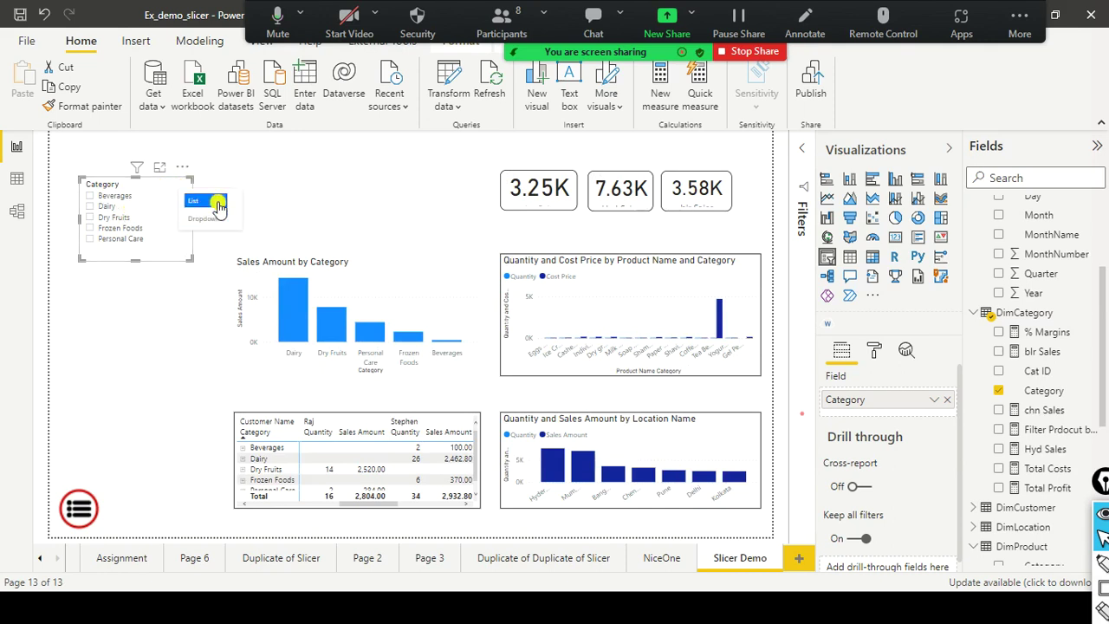
{"action": "left_click", "coordinate": [120, 198]}
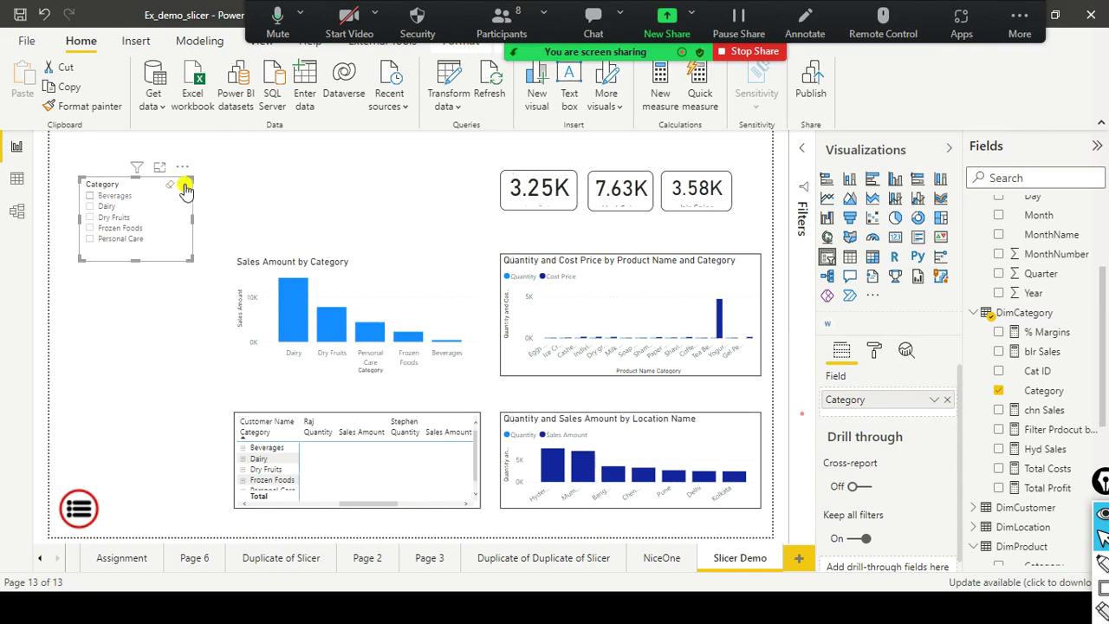
{"action": "left_click", "coordinate": [182, 184]}
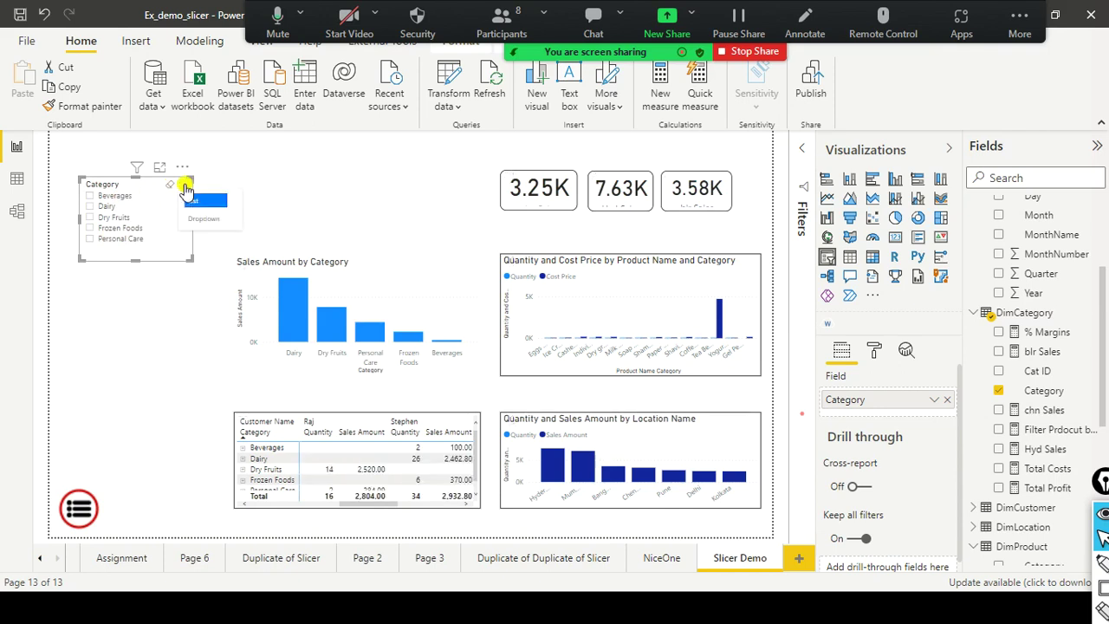
{"action": "left_click", "coordinate": [216, 227]}
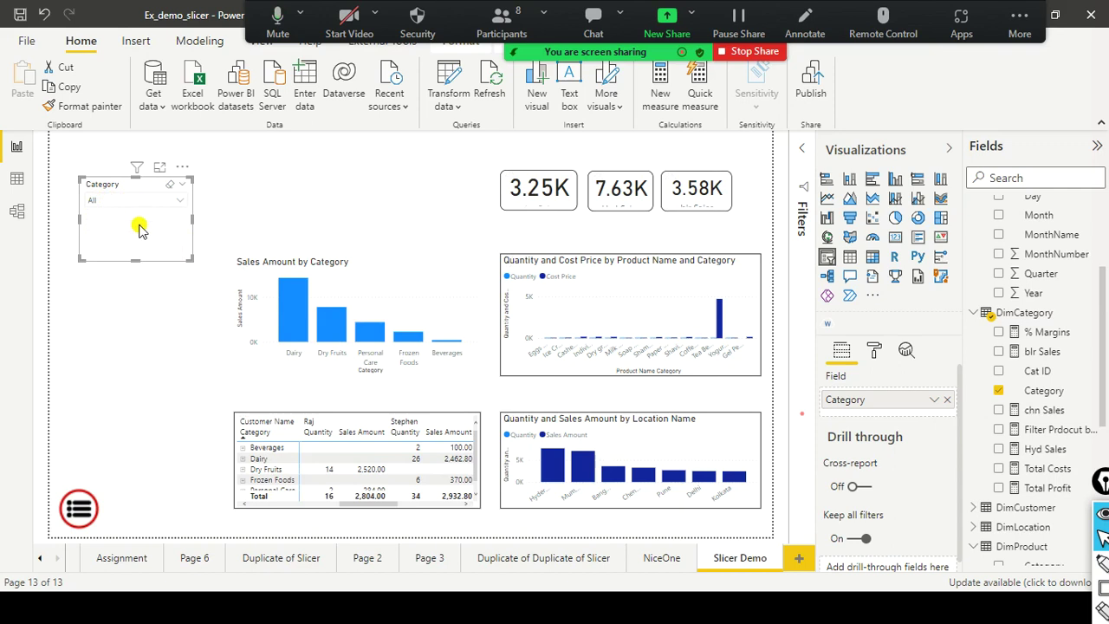
{"action": "left_click", "coordinate": [180, 201]}
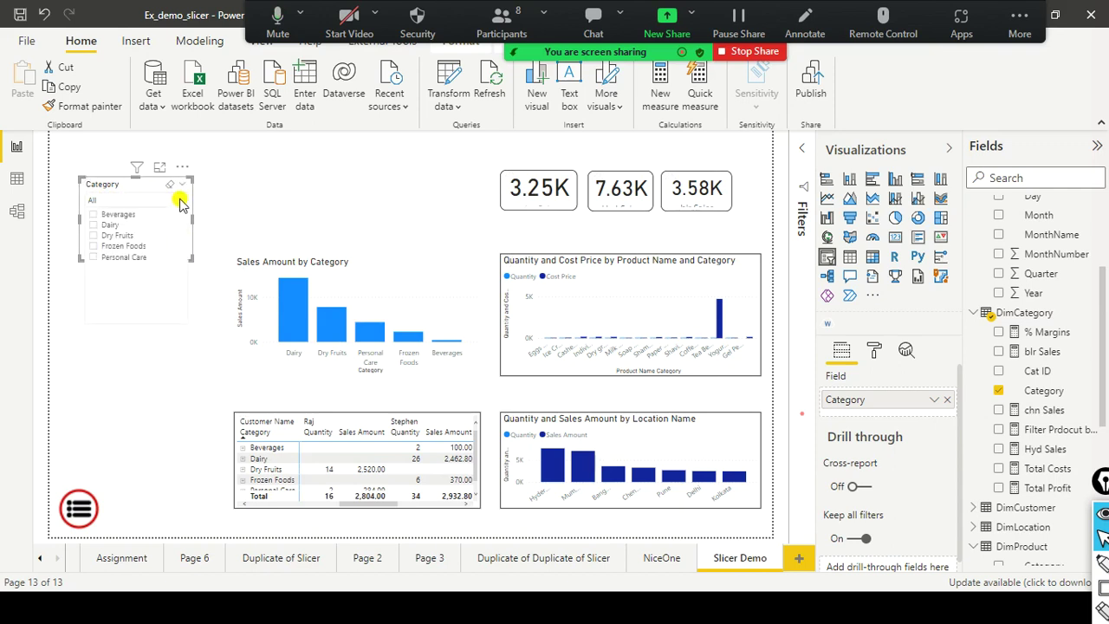
{"action": "left_click", "coordinate": [181, 201]}
{"action": "left_click_drag", "start_coordinate": [139, 260], "coordinate": [149, 213]}
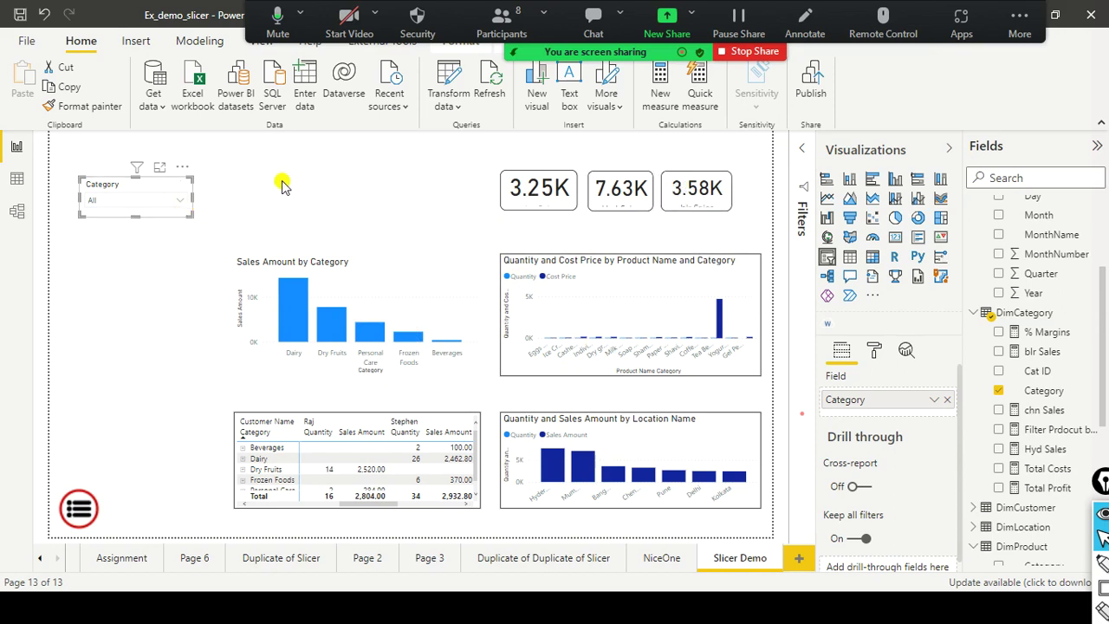
Return the Category slicer to the List style and increase its height until four categories fit
{"action": "left_click", "coordinate": [180, 204]}
{"action": "left_click", "coordinate": [180, 201]}
{"action": "left_click", "coordinate": [182, 184]}
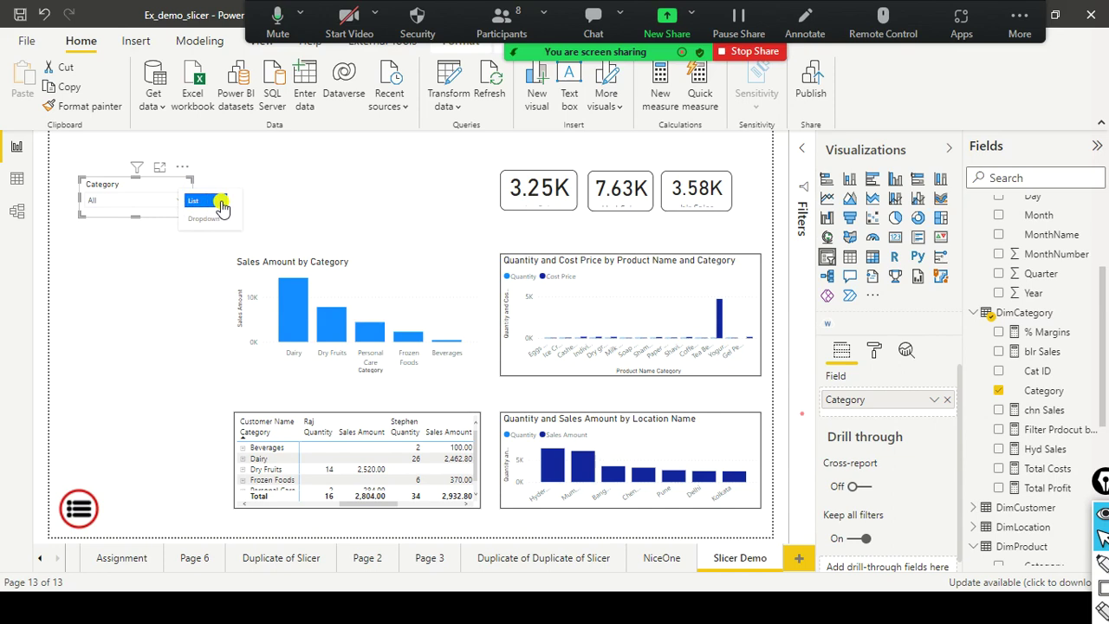
{"action": "left_click", "coordinate": [199, 200]}
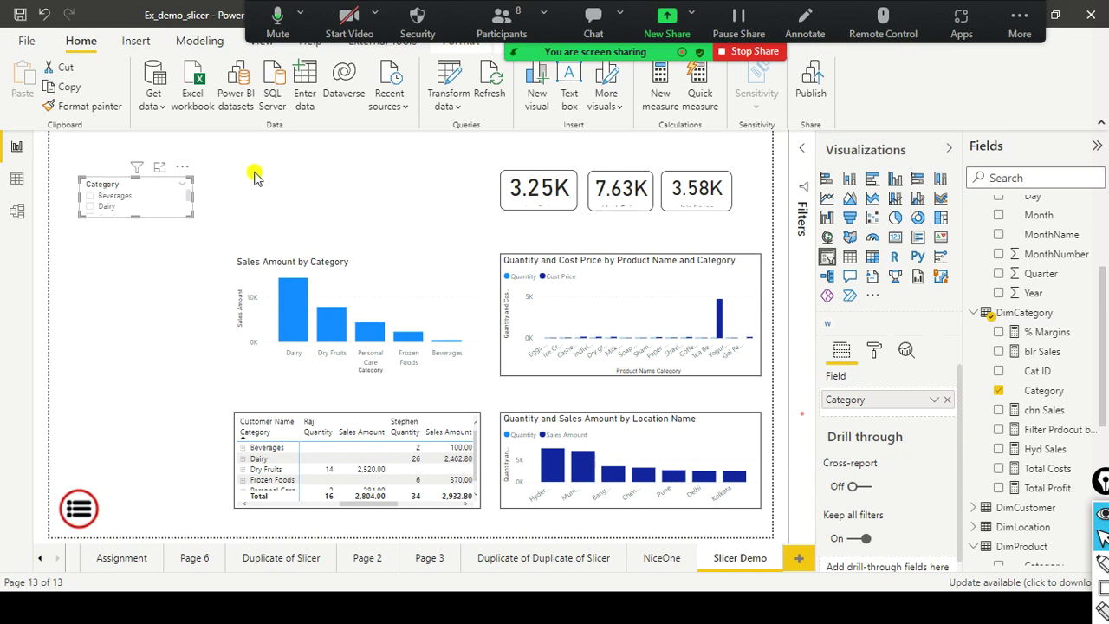
{"action": "left_click_drag", "start_coordinate": [136, 216], "coordinate": [139, 238]}
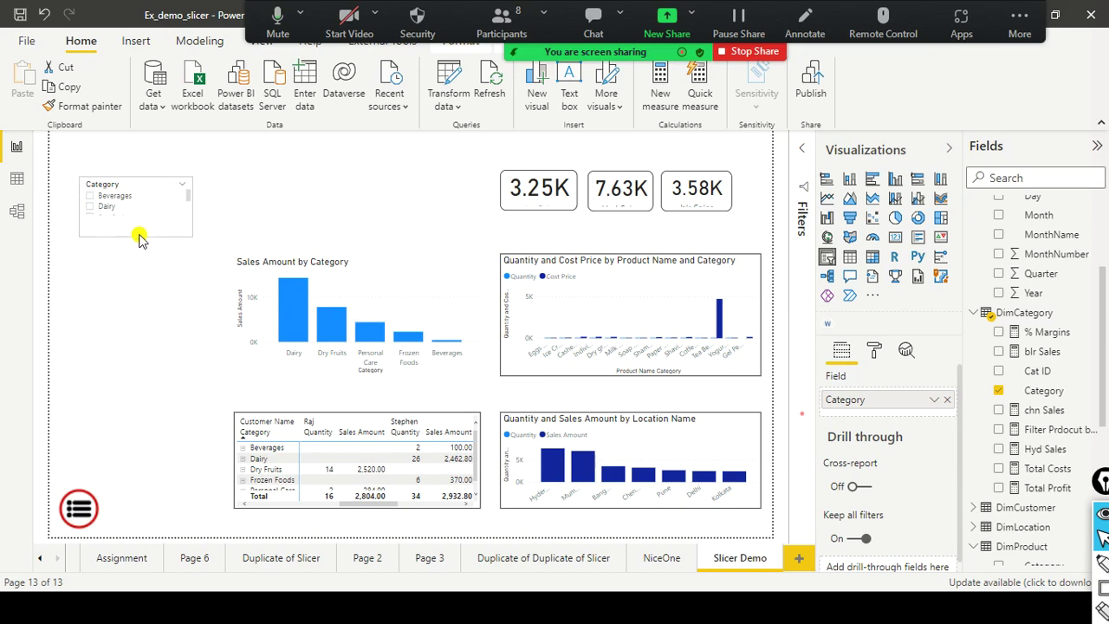
{"action": "left_click", "coordinate": [184, 191]}
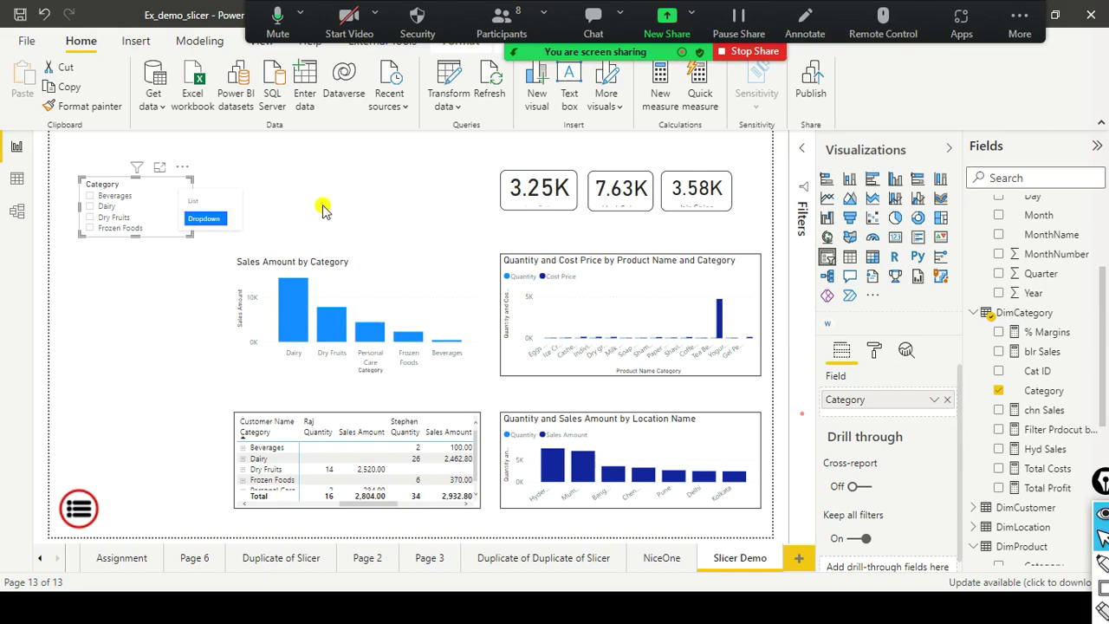
{"action": "left_click", "coordinate": [260, 207]}
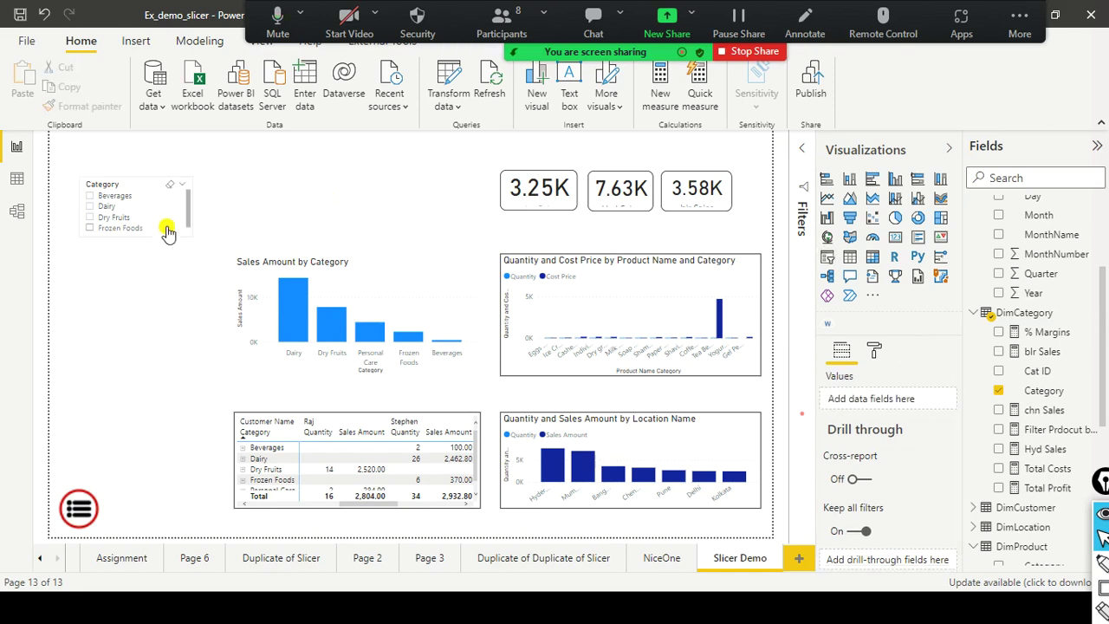
Select the Category slicer and outline its formatting option in the Visualizations pane with a thin red annotation rectangle, clearing the thick mark
{"action": "left_click", "coordinate": [163, 225]}
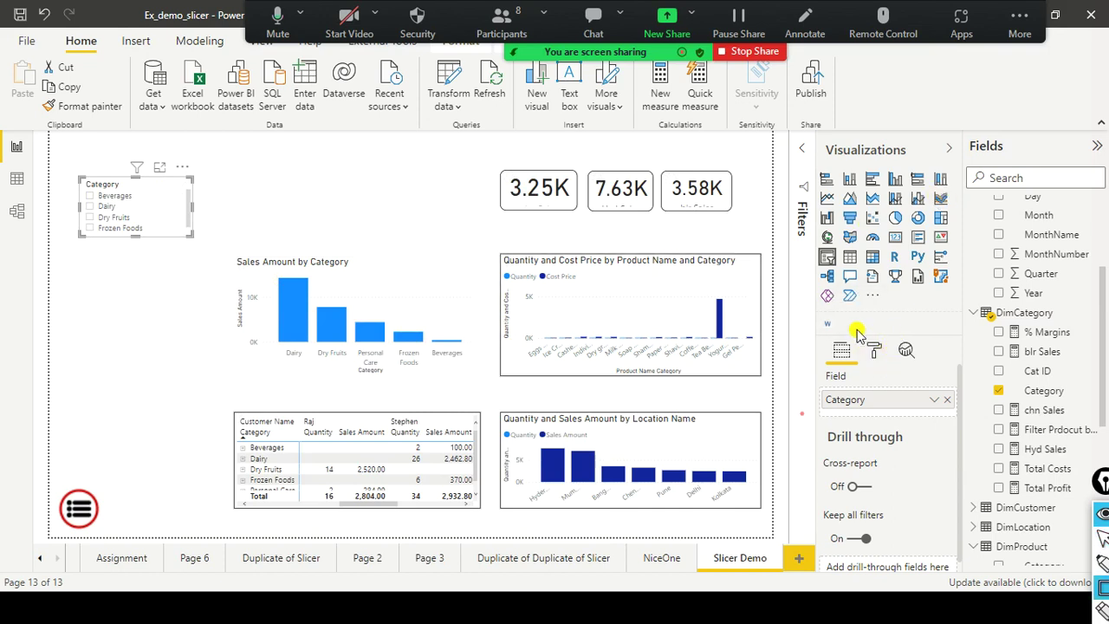
{"action": "left_click", "coordinate": [877, 359]}
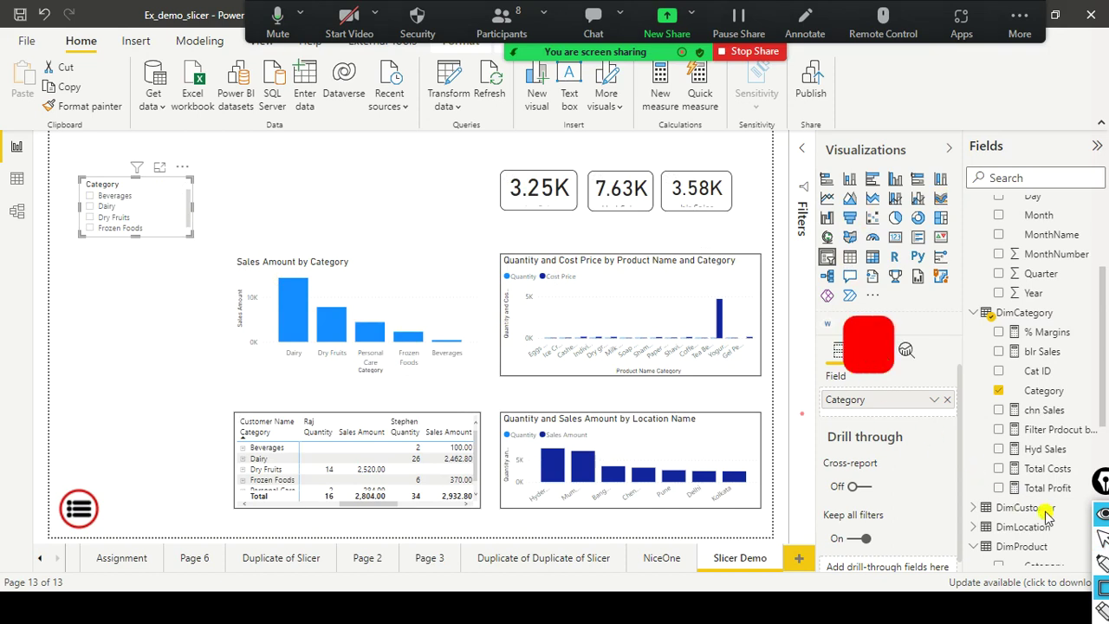
{"action": "left_click_drag", "start_coordinate": [1100, 482], "coordinate": [1003, 339]}
{"action": "left_click", "coordinate": [1004, 446]}
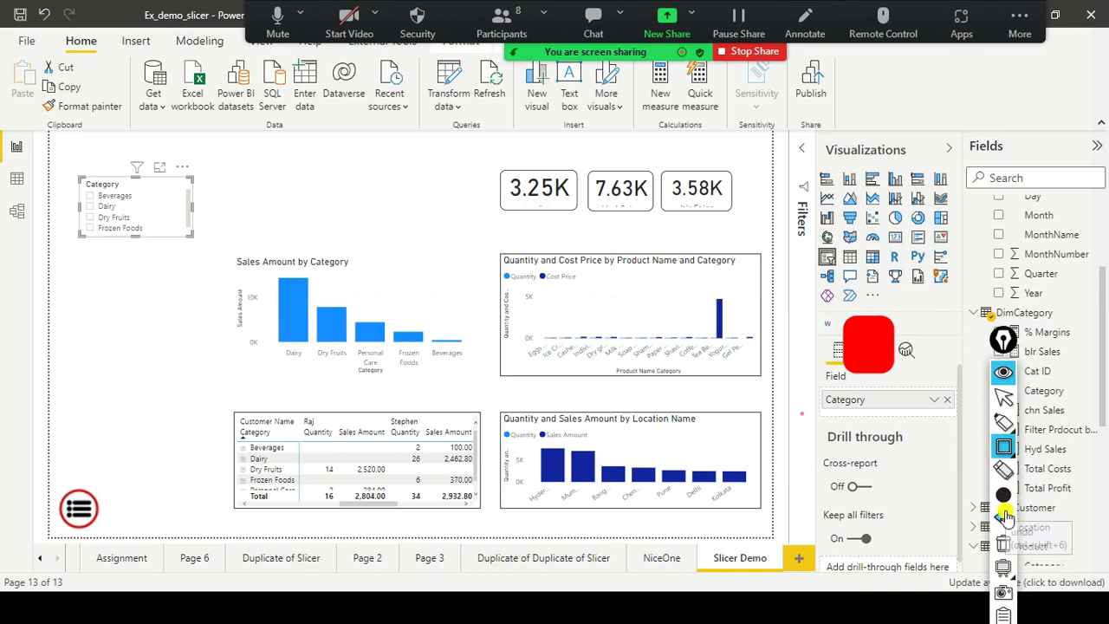
{"action": "mouse_move", "coordinate": [1002, 493]}
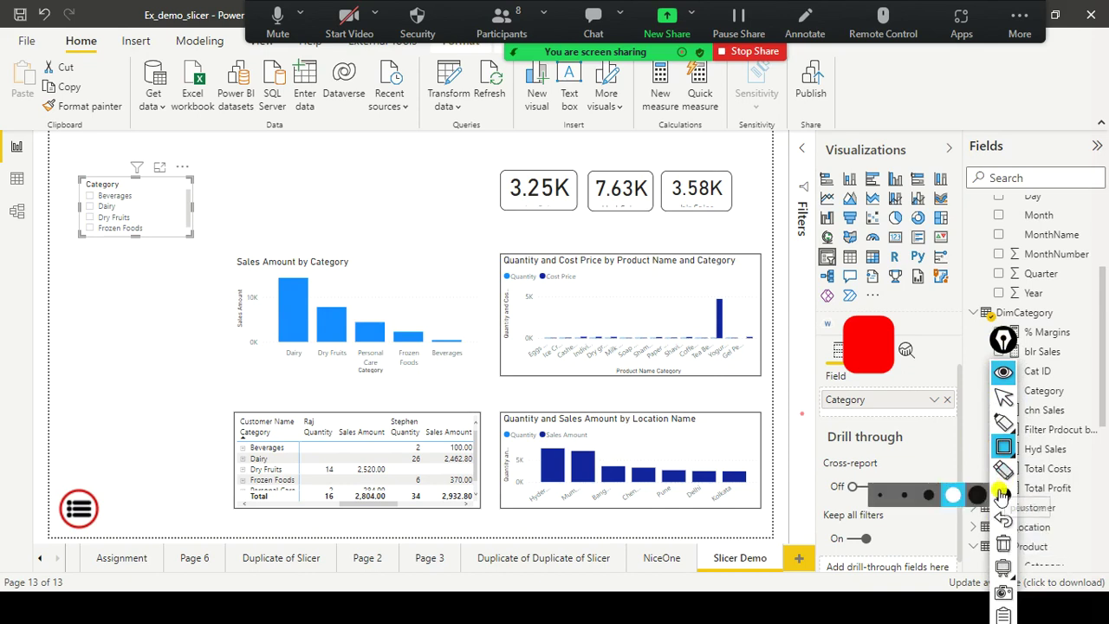
{"action": "left_click", "coordinate": [905, 494]}
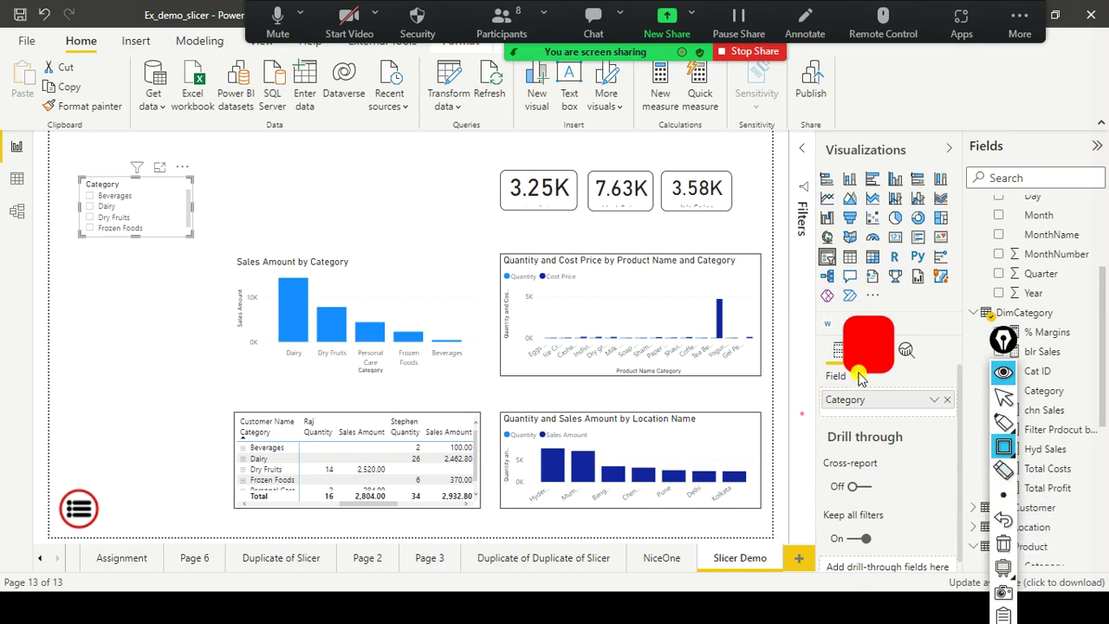
{"action": "key", "text": "ctrl+shift+7"}
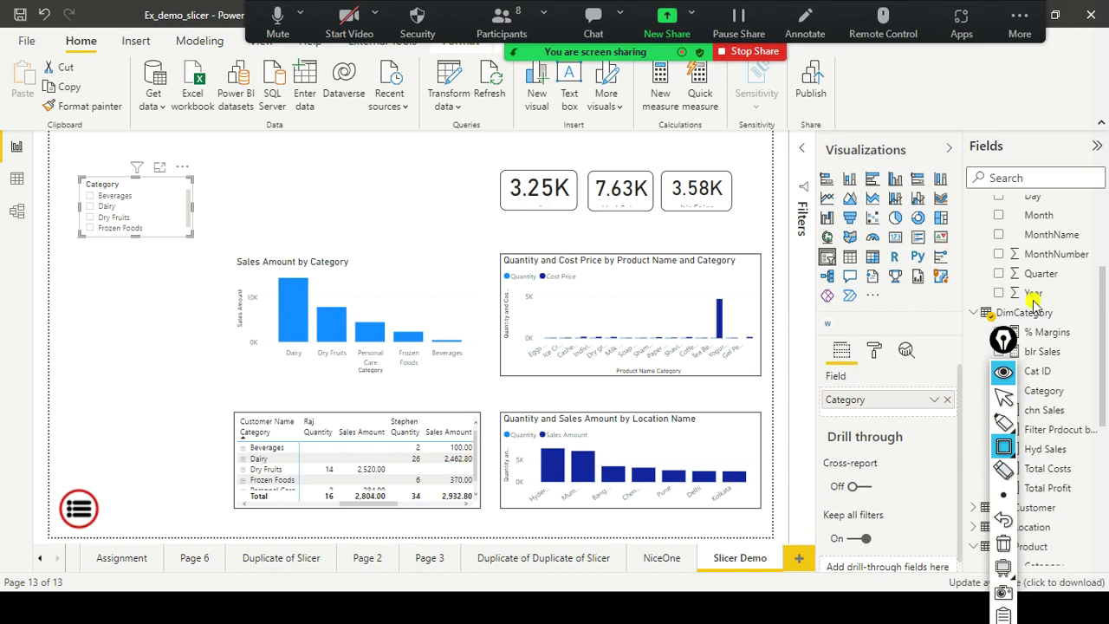
{"action": "mouse_move", "coordinate": [1003, 340]}
{"action": "left_mouse_down"}
{"action": "mouse_move", "coordinate": [1072, 370]}
{"action": "mouse_move", "coordinate": [1105, 414]}
{"action": "left_mouse_up"}
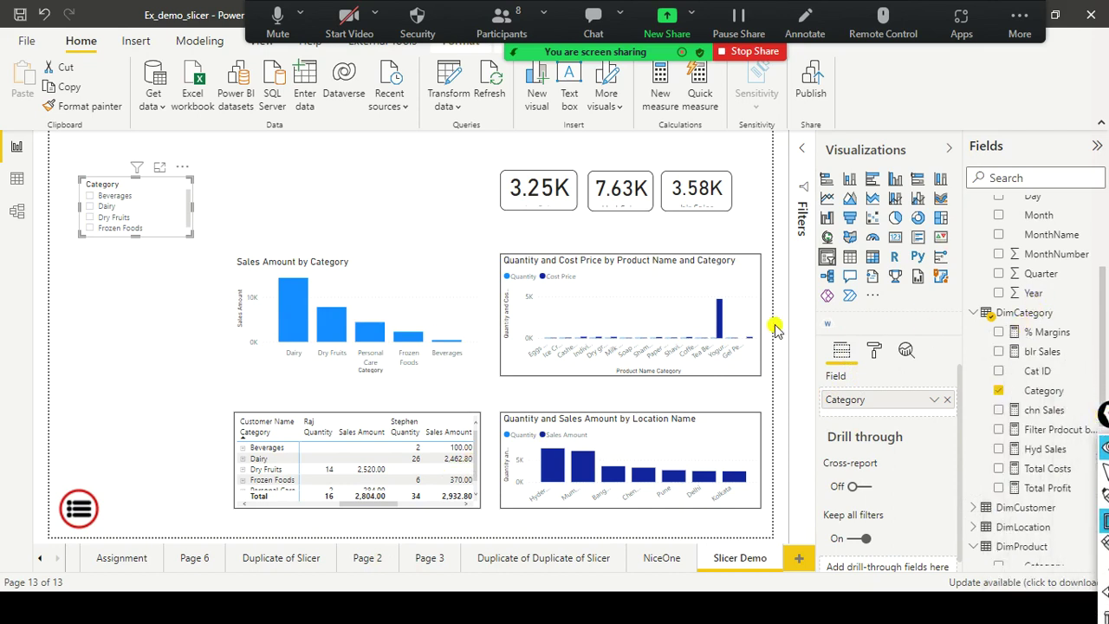
{"action": "left_click_drag", "start_coordinate": [854, 328], "coordinate": [901, 378]}
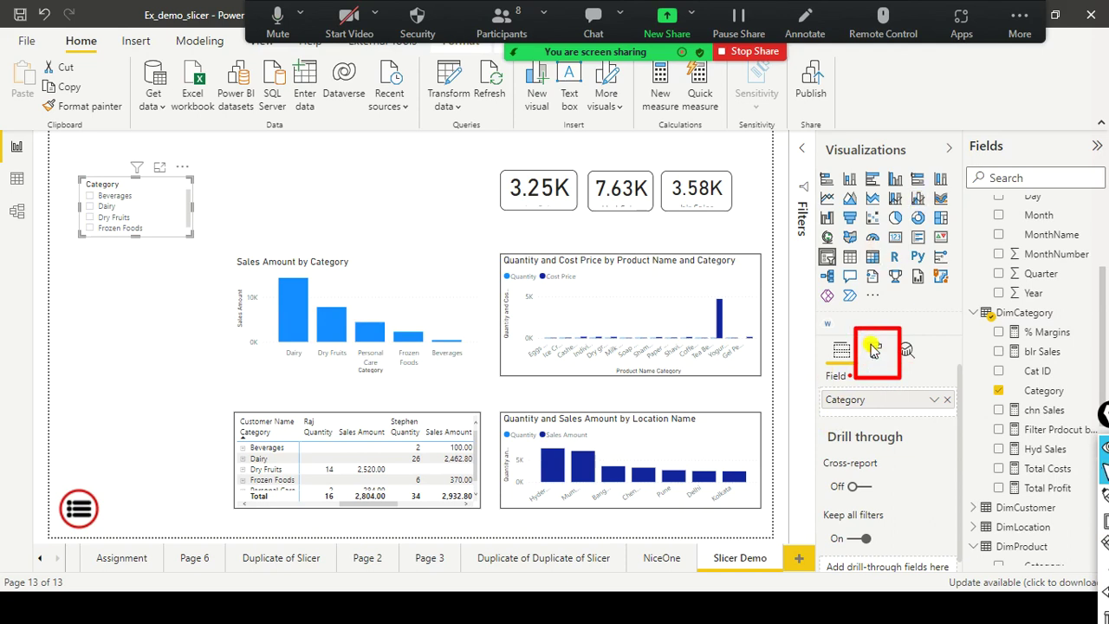
Set the Category slicer's orientation to Horizontal in its General formatting settings
{"action": "left_click", "coordinate": [874, 350]}
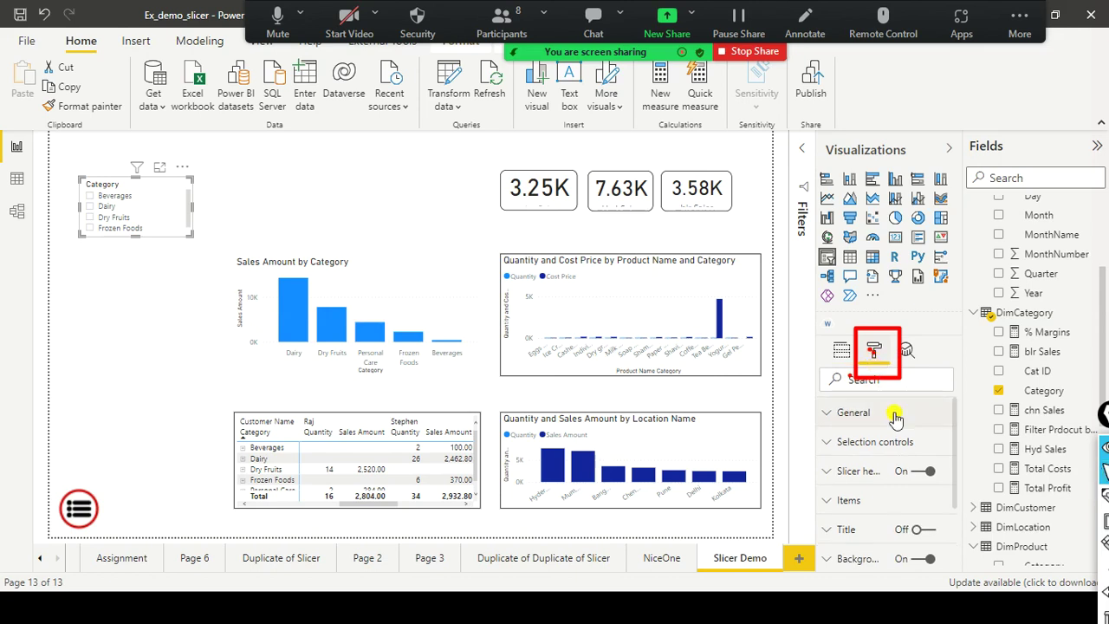
{"action": "scroll", "coordinate": [887, 436], "scroll_direction": "up", "scroll_amount": 1}
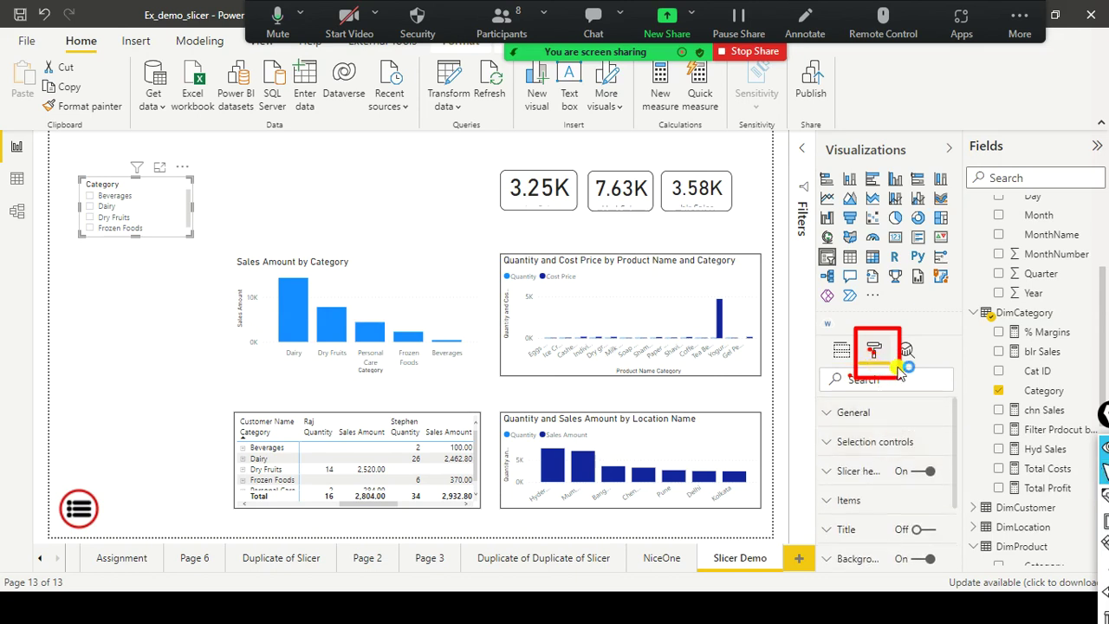
{"action": "left_click", "coordinate": [831, 414]}
{"action": "scroll", "coordinate": [858, 460], "scroll_direction": "down", "scroll_amount": 2}
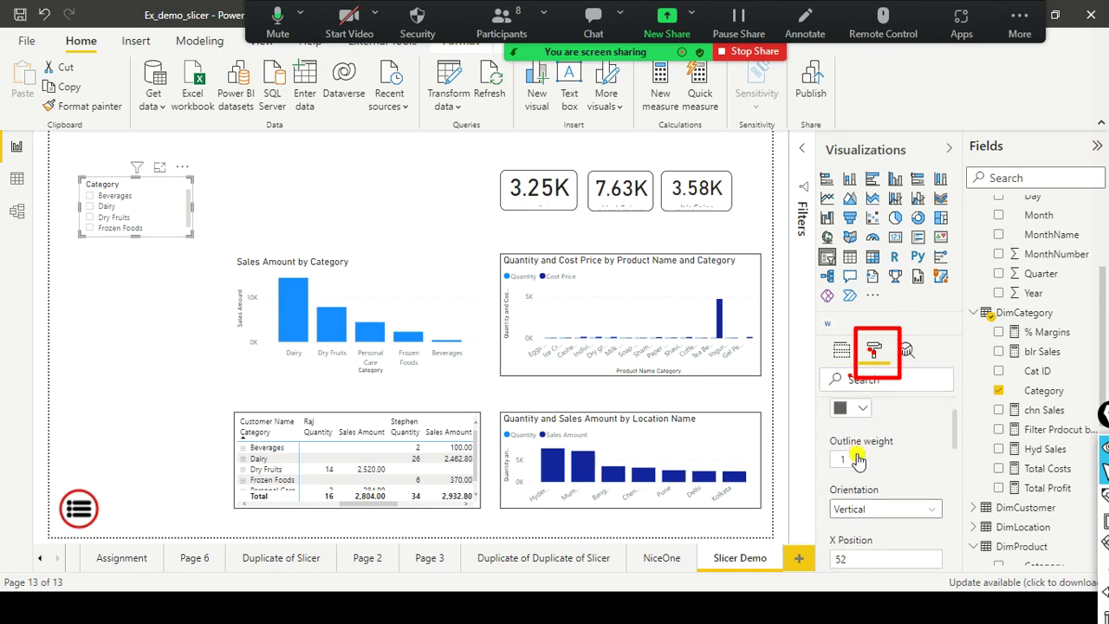
{"action": "scroll", "coordinate": [866, 454], "scroll_direction": "down", "scroll_amount": 2}
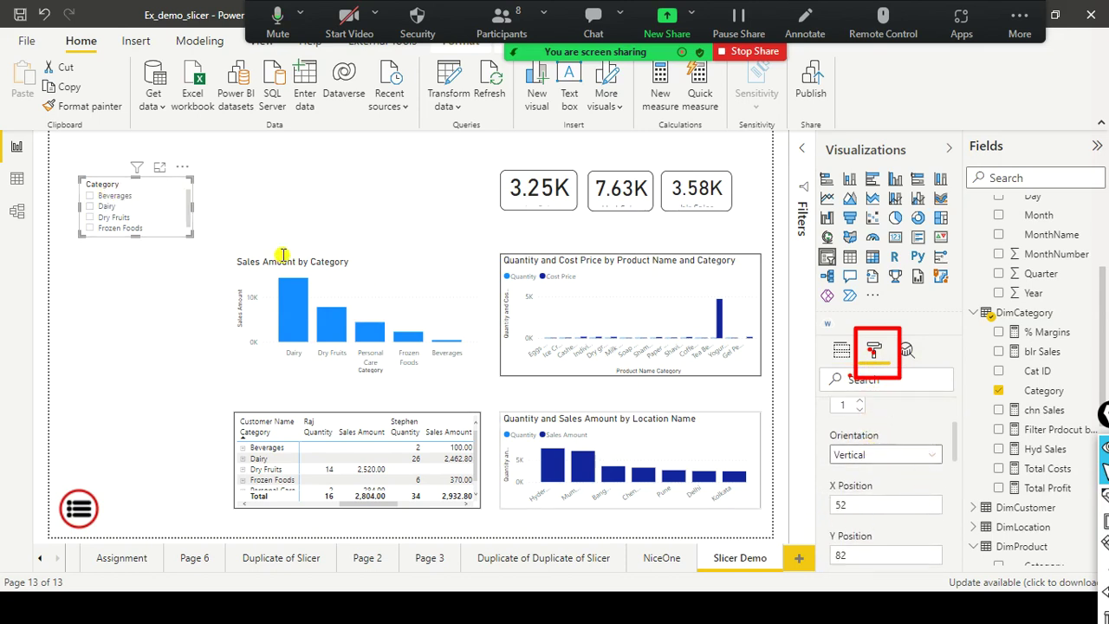
{"action": "left_click", "coordinate": [936, 459]}
{"action": "left_click", "coordinate": [896, 493]}
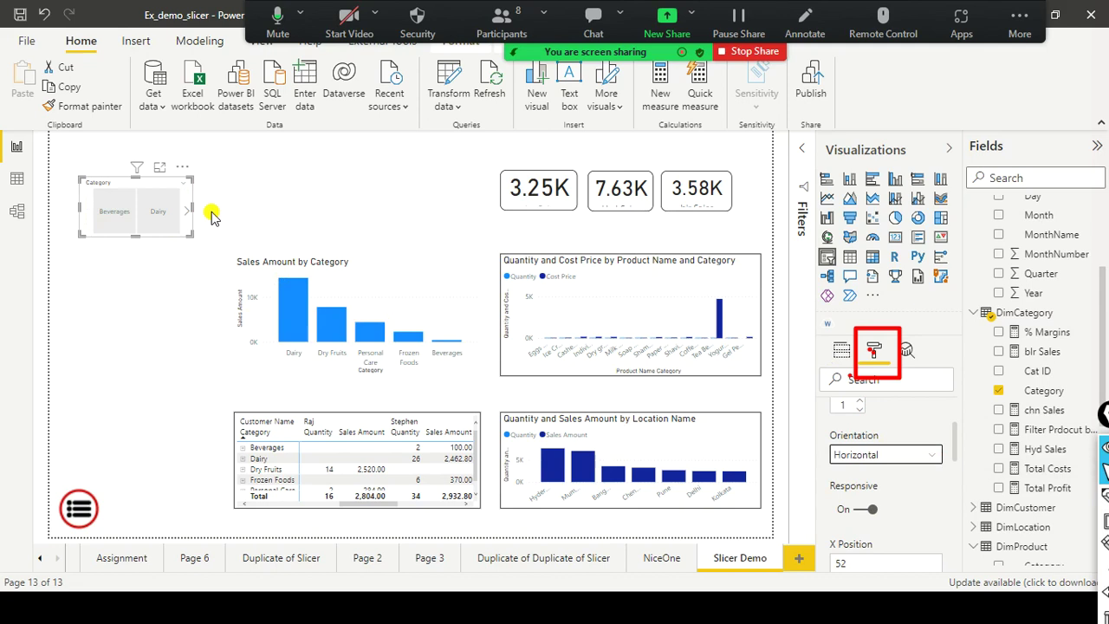
Widen and flatten the horizontal Category slicer so that four category tiles fit in one row
{"action": "left_click_drag", "start_coordinate": [192, 210], "coordinate": [290, 206]}
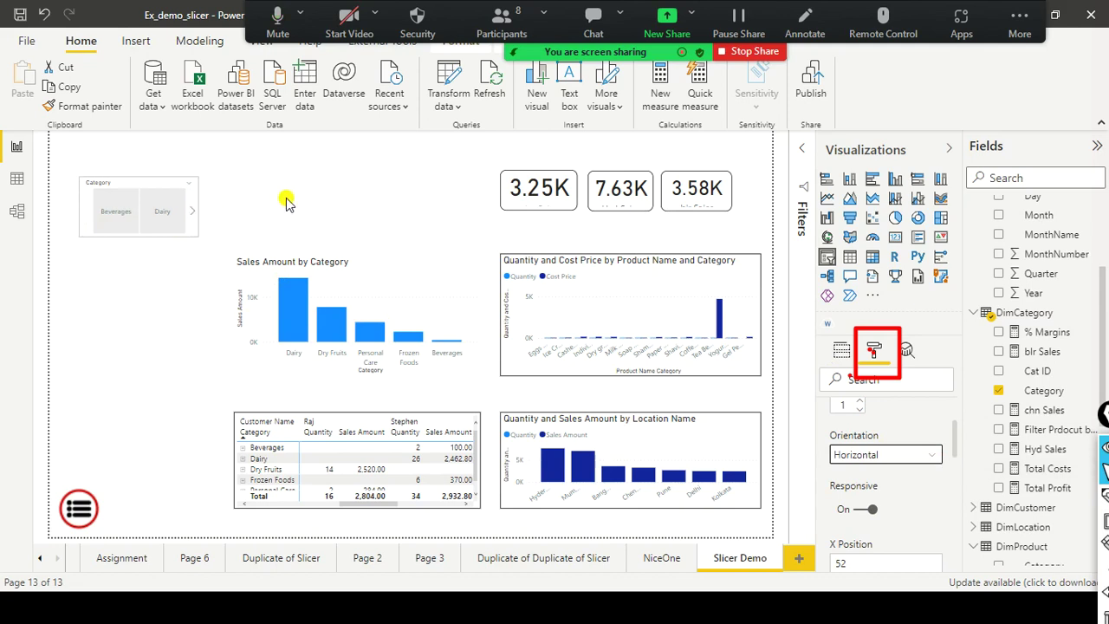
{"action": "left_click_drag", "start_coordinate": [189, 236], "coordinate": [260, 210]}
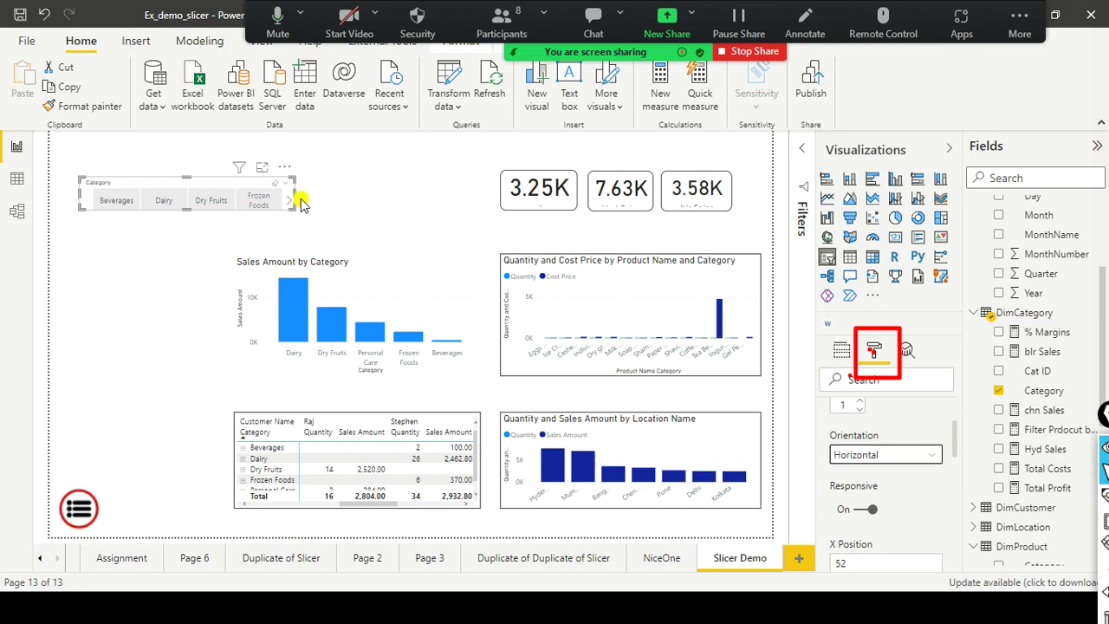
{"action": "left_click_drag", "start_coordinate": [288, 197], "coordinate": [284, 196]}
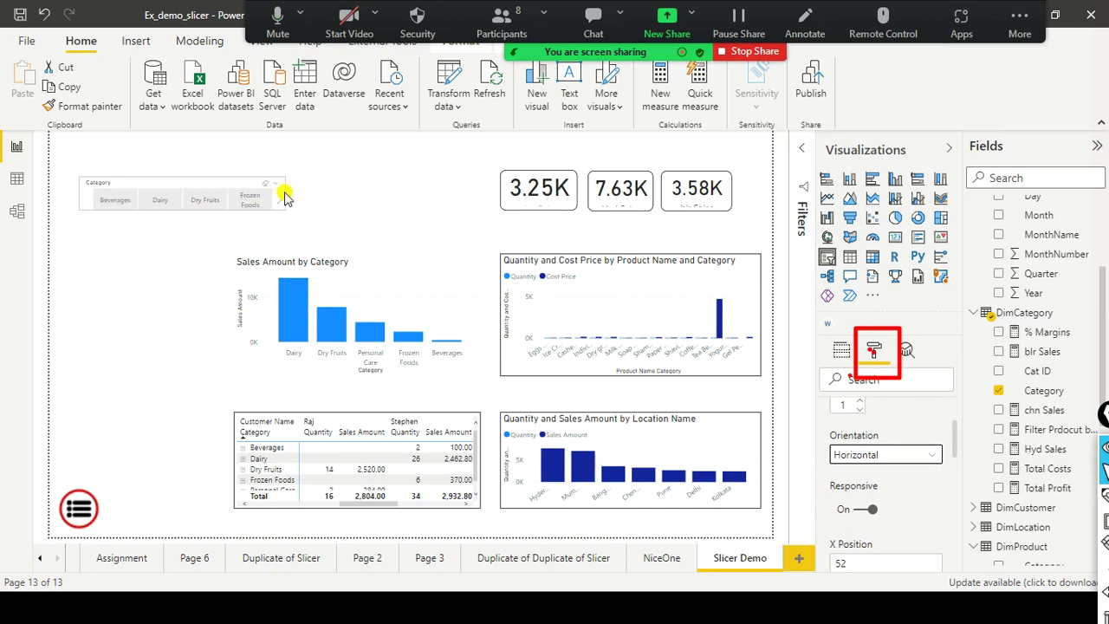
Filter the page by Dry Fruits and Beverages together with the slicer tiles, clear the selection, and make the slicer slightly taller
{"action": "left_click", "coordinate": [206, 208]}
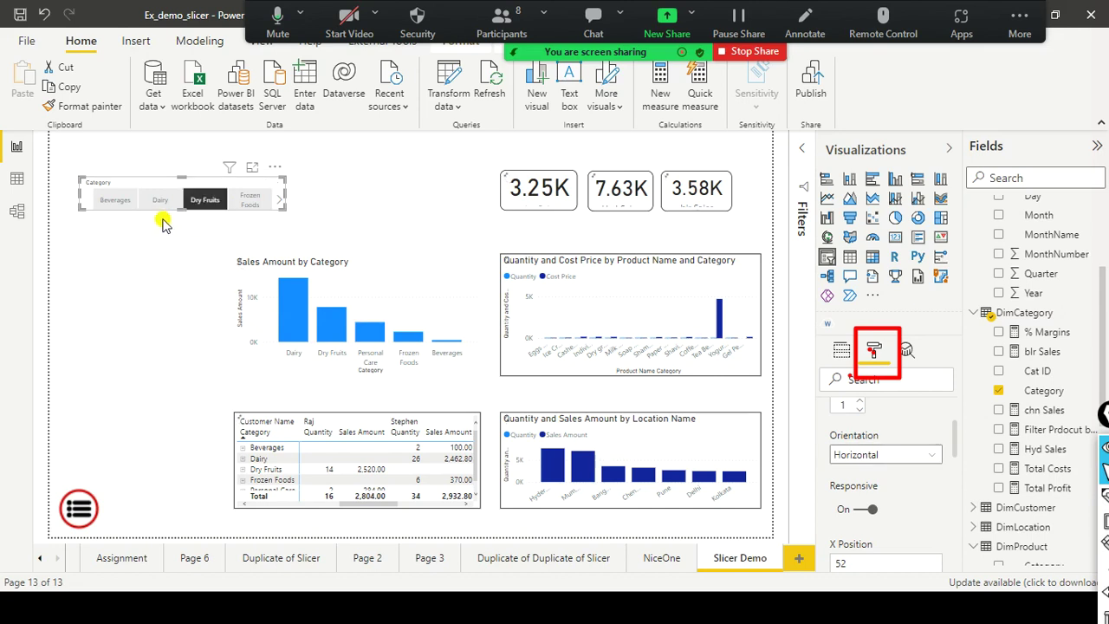
{"action": "left_click", "coordinate": [120, 208], "text": "ctrl"}
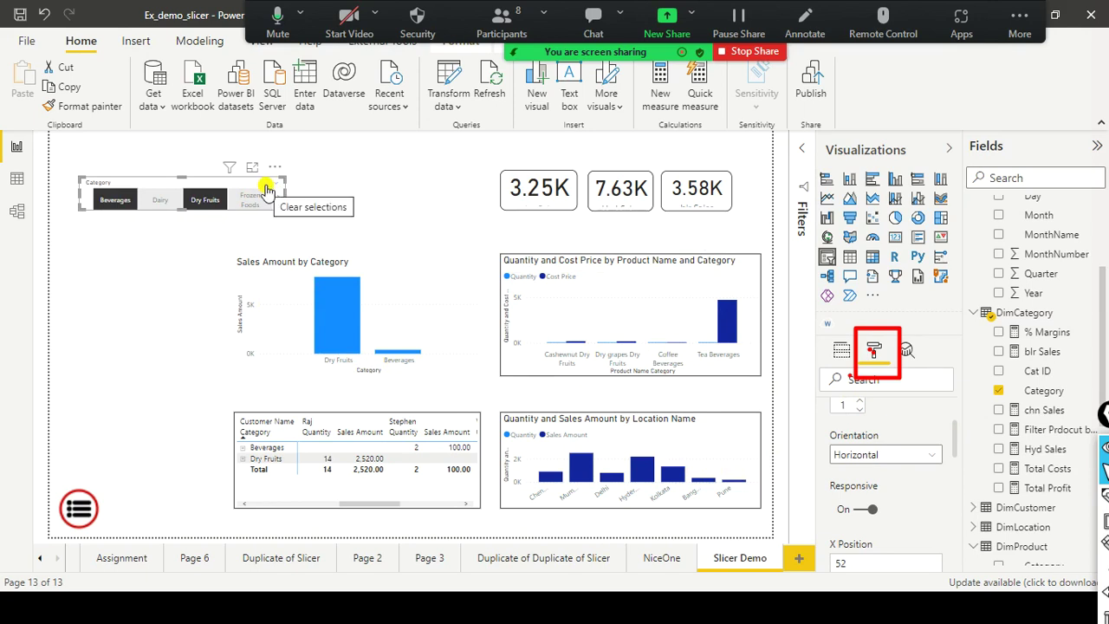
{"action": "left_click", "coordinate": [266, 184]}
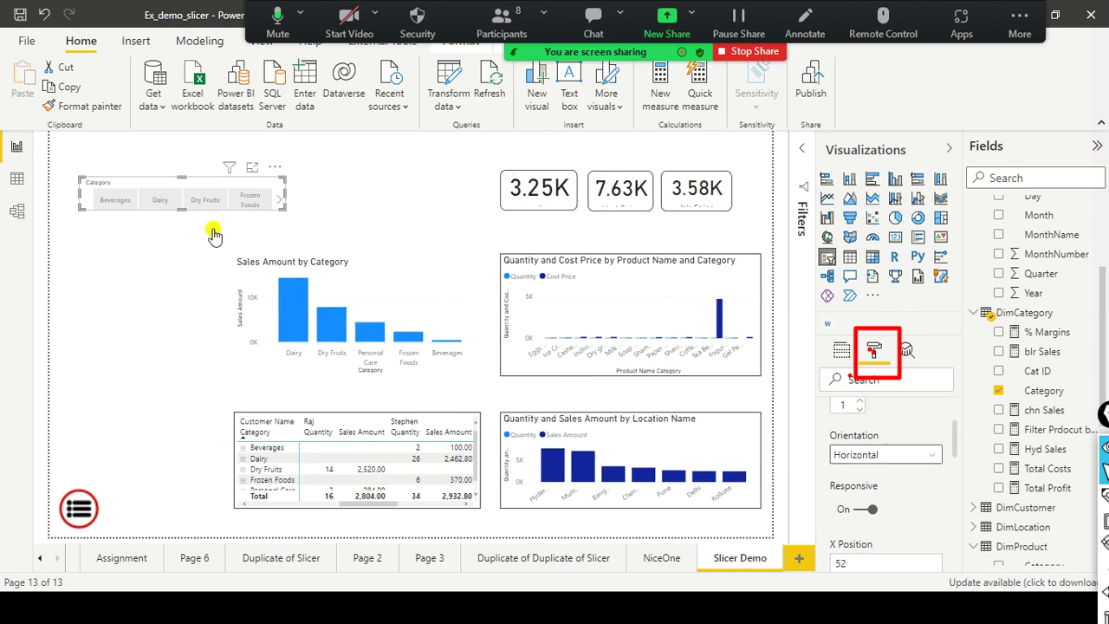
{"action": "left_click_drag", "start_coordinate": [185, 208], "coordinate": [202, 232]}
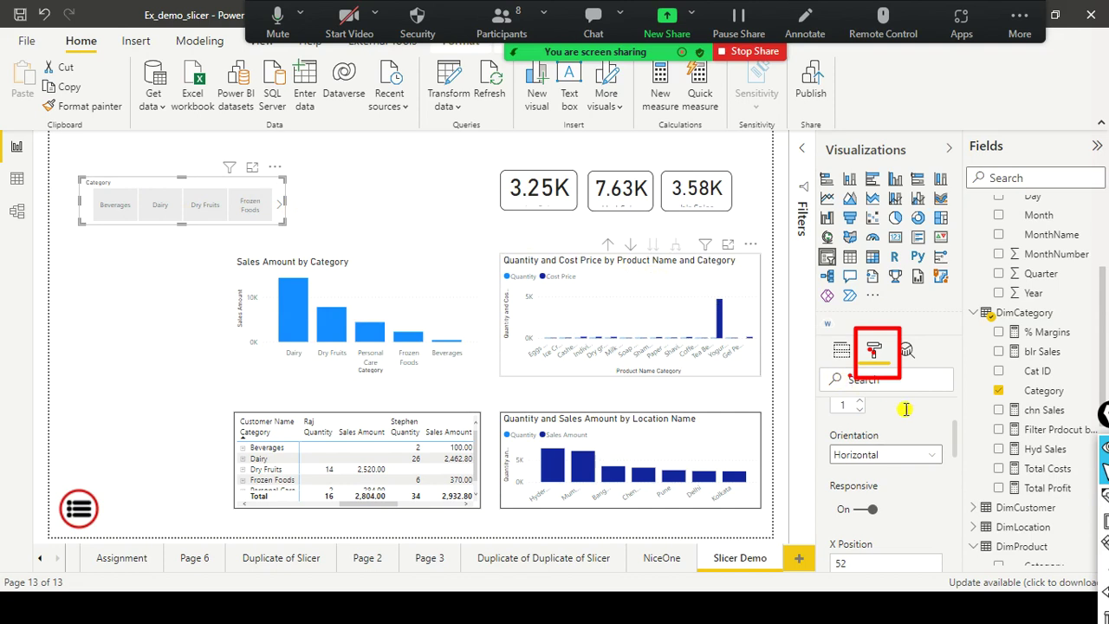
Expand the slicer's Selection controls settings and check its List and Dropdown style choices, keeping List
{"action": "scroll", "coordinate": [906, 416], "scroll_direction": "down", "scroll_amount": 2}
{"action": "scroll", "coordinate": [911, 438], "scroll_direction": "down", "scroll_amount": 8}
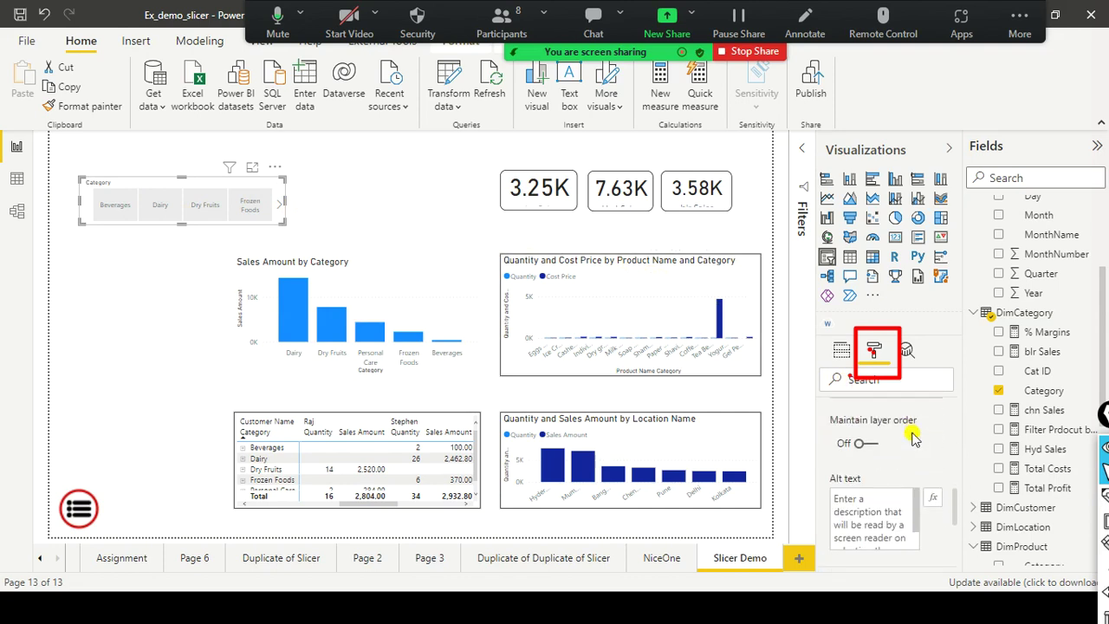
{"action": "scroll", "coordinate": [911, 438], "scroll_direction": "down", "scroll_amount": 4}
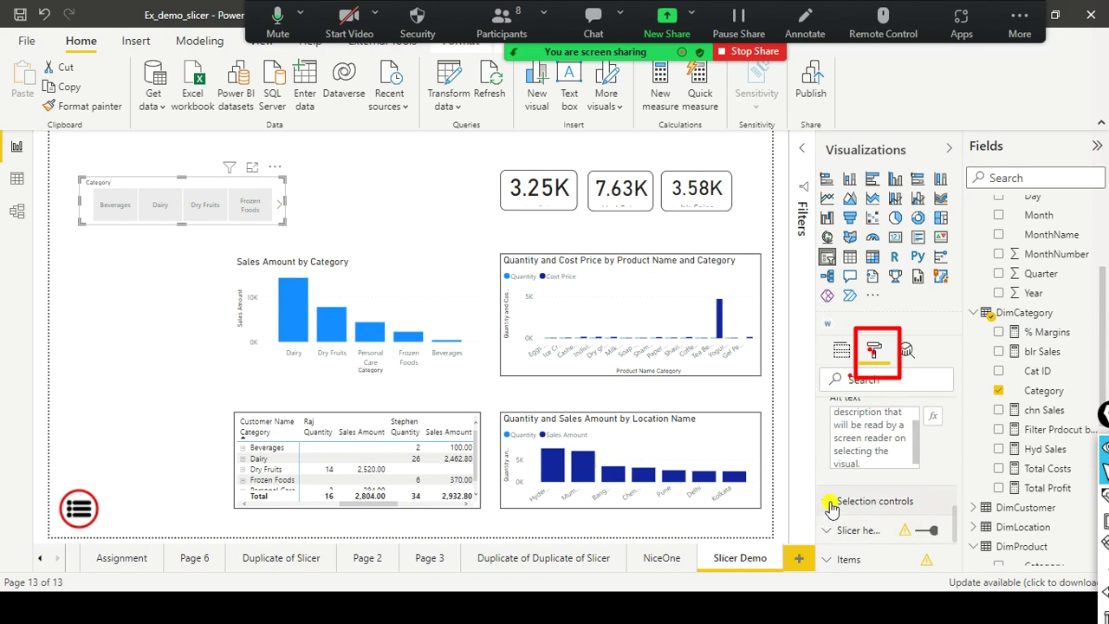
{"action": "left_click", "coordinate": [900, 490]}
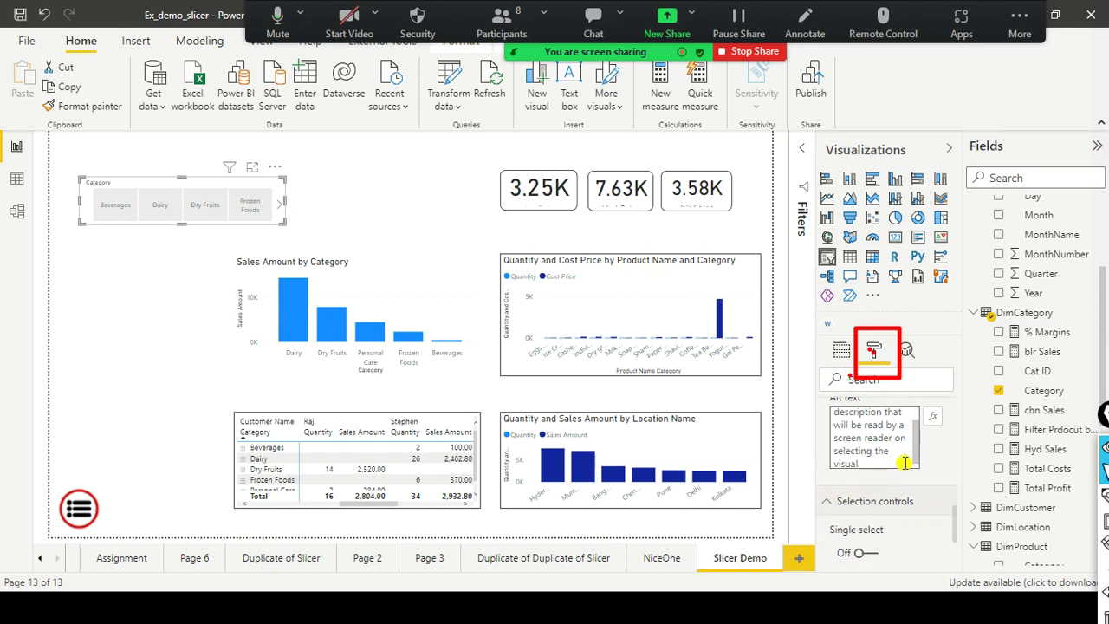
{"action": "scroll", "coordinate": [904, 463], "scroll_direction": "down", "scroll_amount": 1}
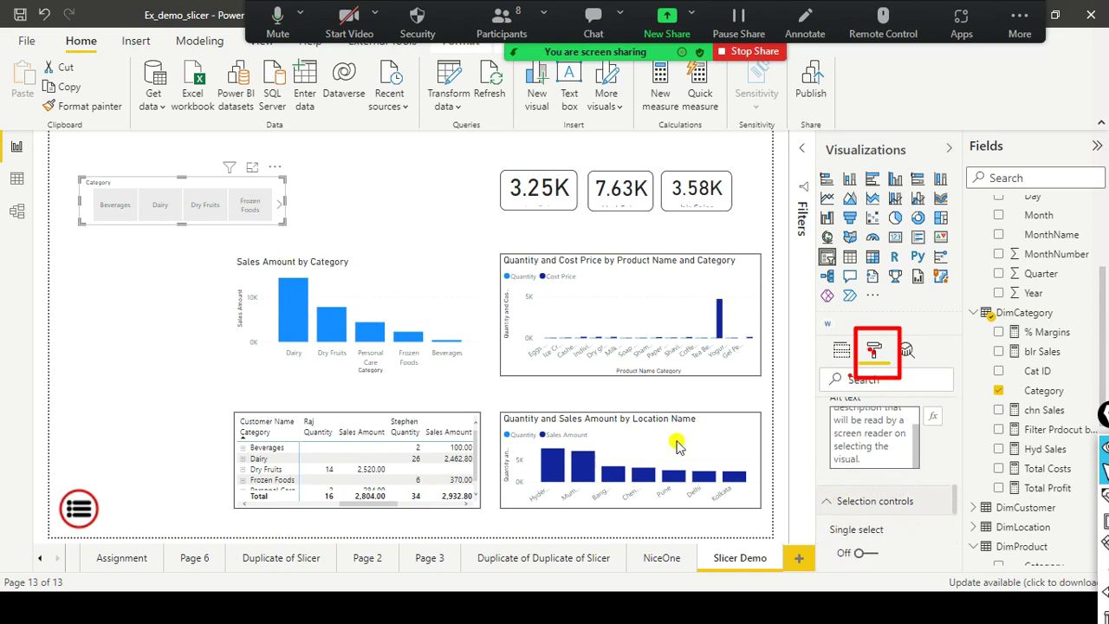
{"action": "left_click", "coordinate": [275, 190]}
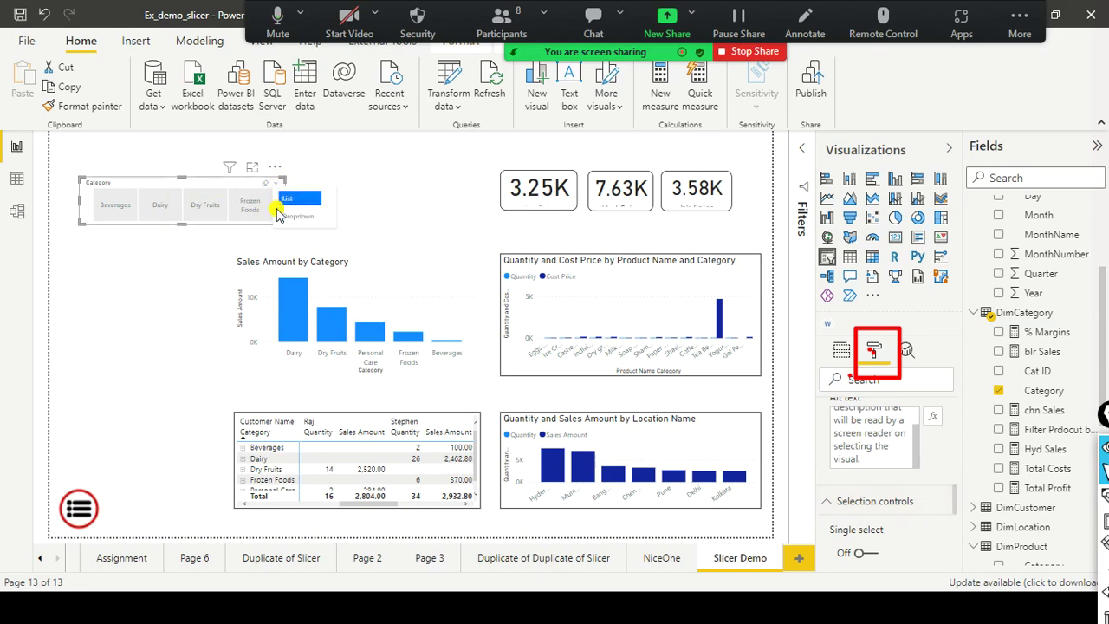
{"action": "left_click", "coordinate": [283, 197]}
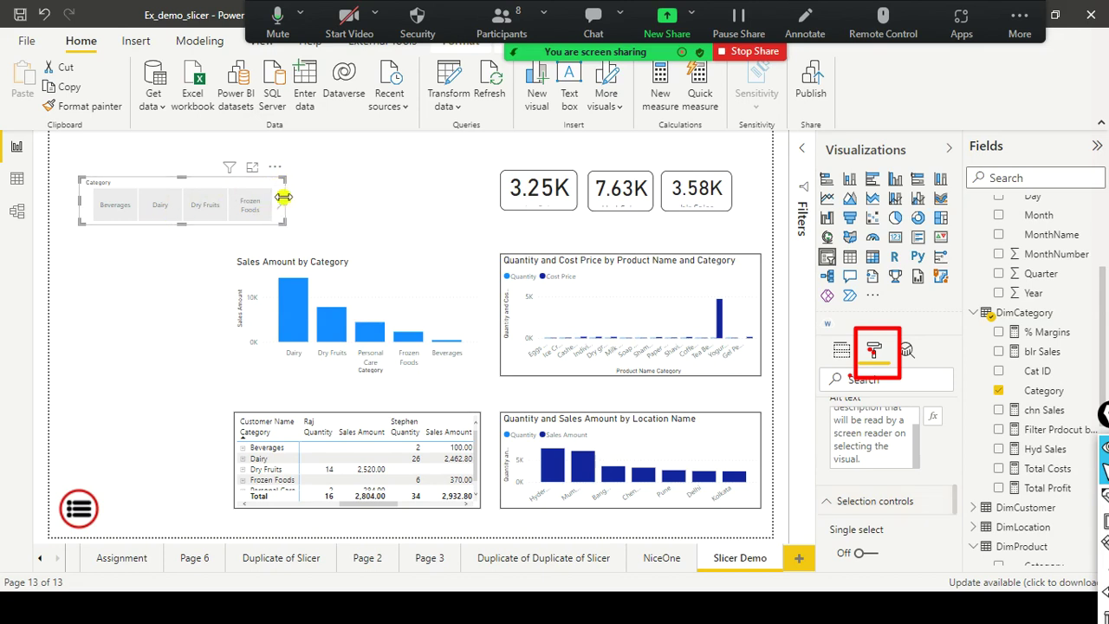
Set the Category slicer's orientation back to Vertical and resize it to a narrower, taller box
{"action": "scroll", "coordinate": [887, 444], "scroll_direction": "up", "scroll_amount": 1}
{"action": "scroll", "coordinate": [887, 443], "scroll_direction": "up", "scroll_amount": 5}
{"action": "left_click", "coordinate": [884, 479]}
{"action": "left_click", "coordinate": [880, 497]}
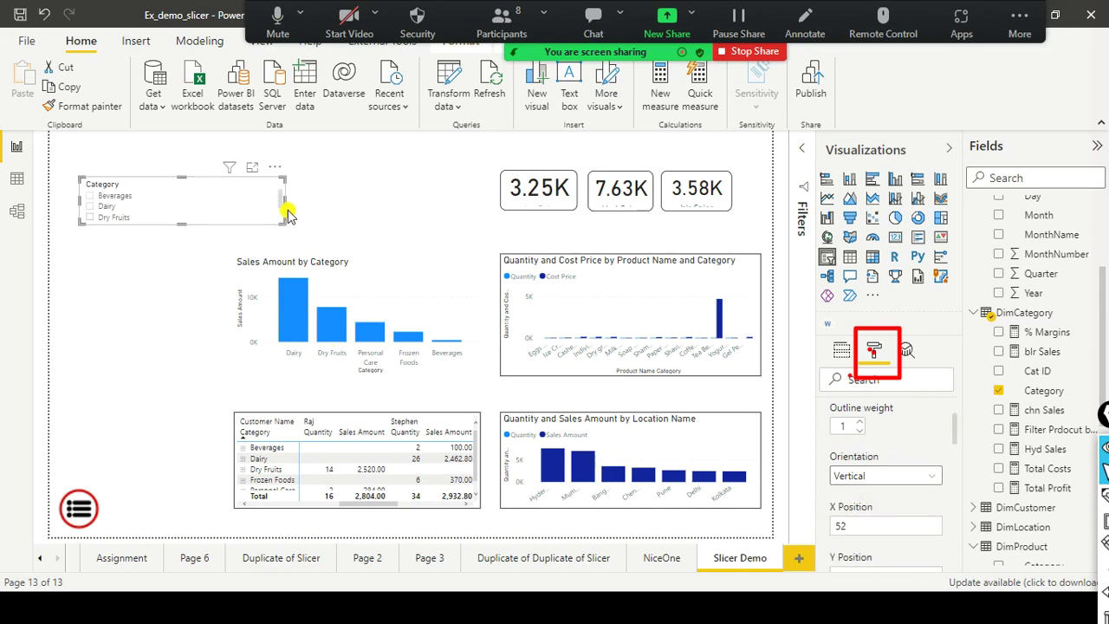
{"action": "left_click_drag", "start_coordinate": [263, 216], "coordinate": [134, 241]}
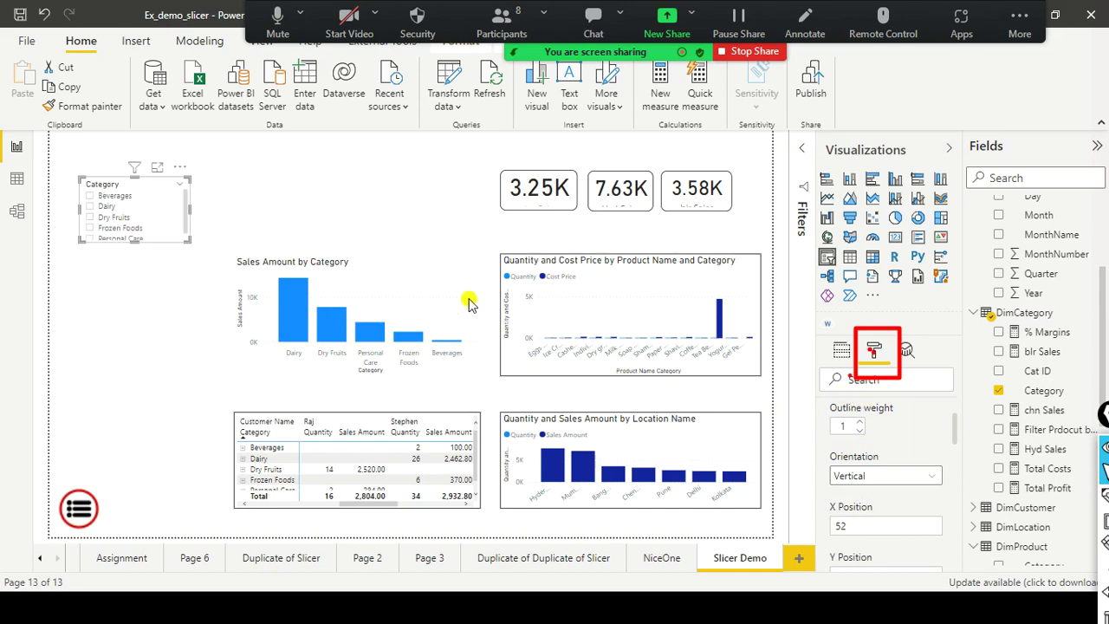
Select Beverages and Dry Fruits together in the Category slicer and turn off its Multi-select with CTRL option
{"action": "scroll", "coordinate": [884, 442], "scroll_direction": "down", "scroll_amount": 5}
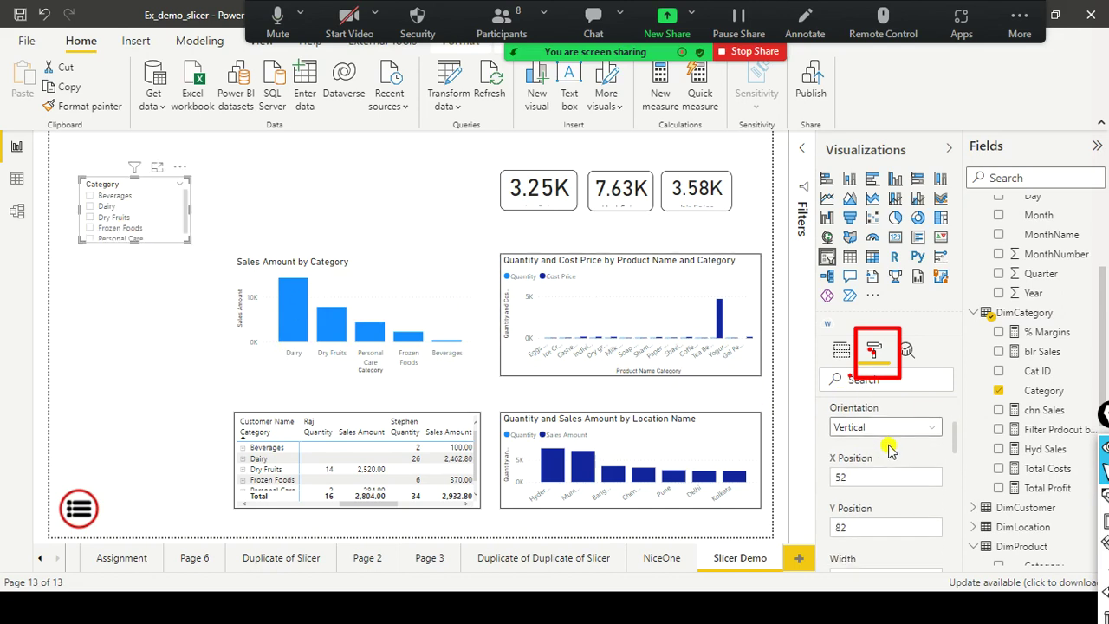
{"action": "scroll", "coordinate": [899, 449], "scroll_direction": "down", "scroll_amount": 4}
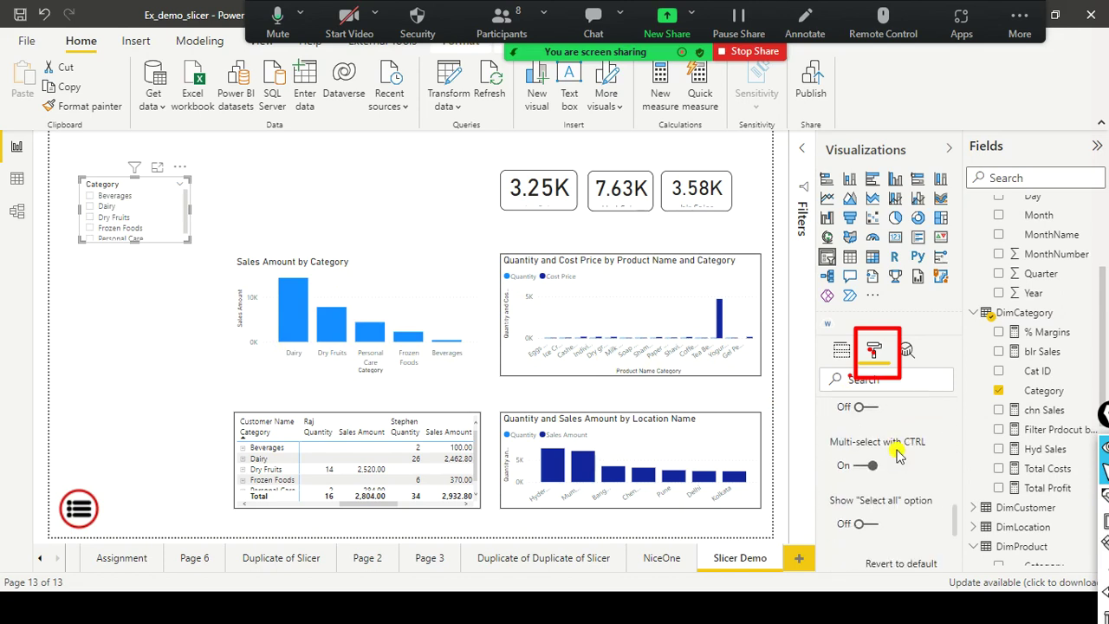
{"action": "scroll", "coordinate": [897, 455], "scroll_direction": "up", "scroll_amount": 1}
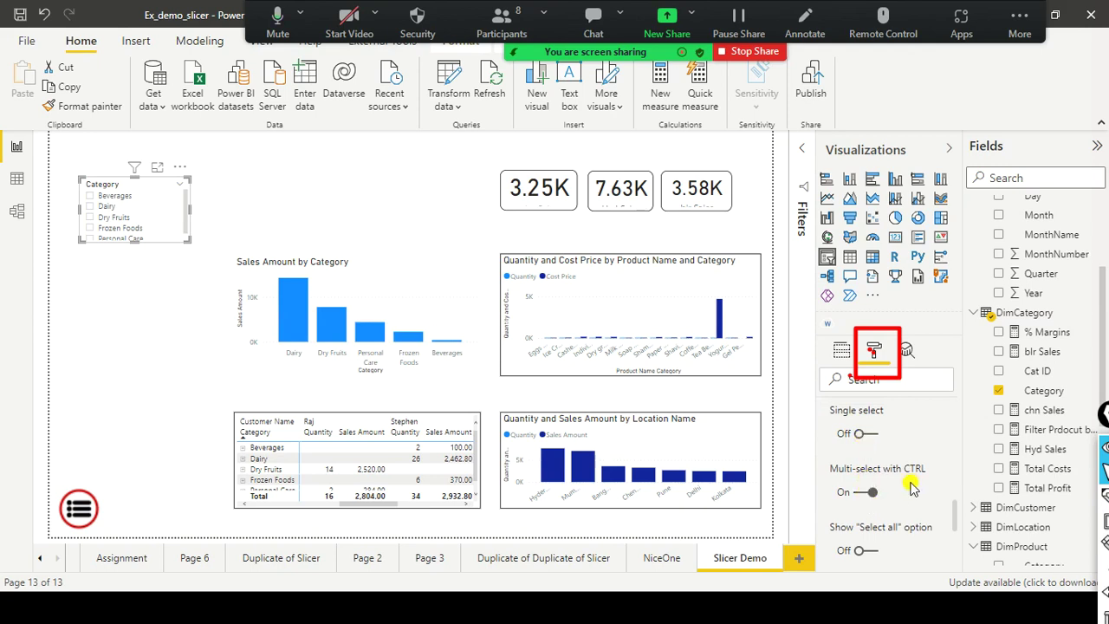
{"action": "left_click", "coordinate": [90, 197]}
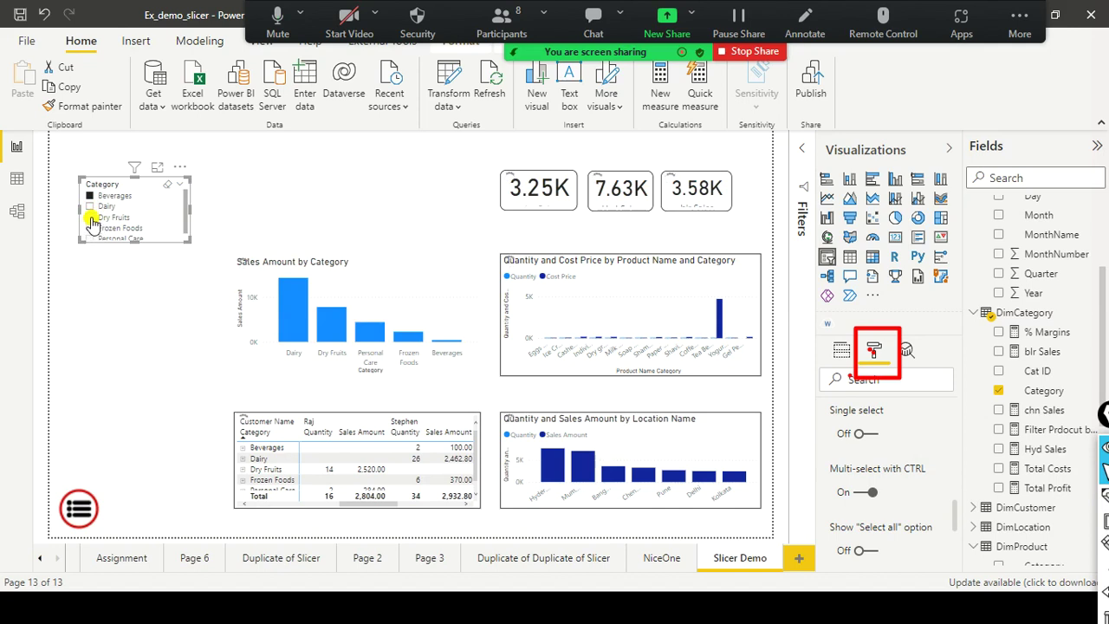
{"action": "left_click", "coordinate": [91, 217], "text": "ctrl"}
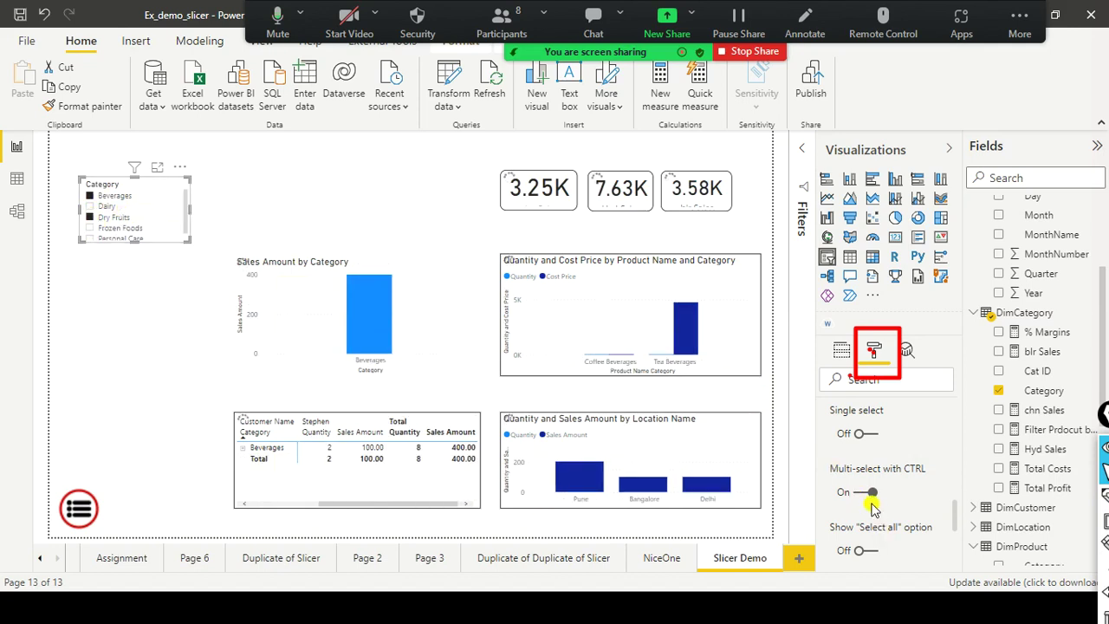
{"action": "scroll", "coordinate": [870, 502], "scroll_direction": "down", "scroll_amount": 1}
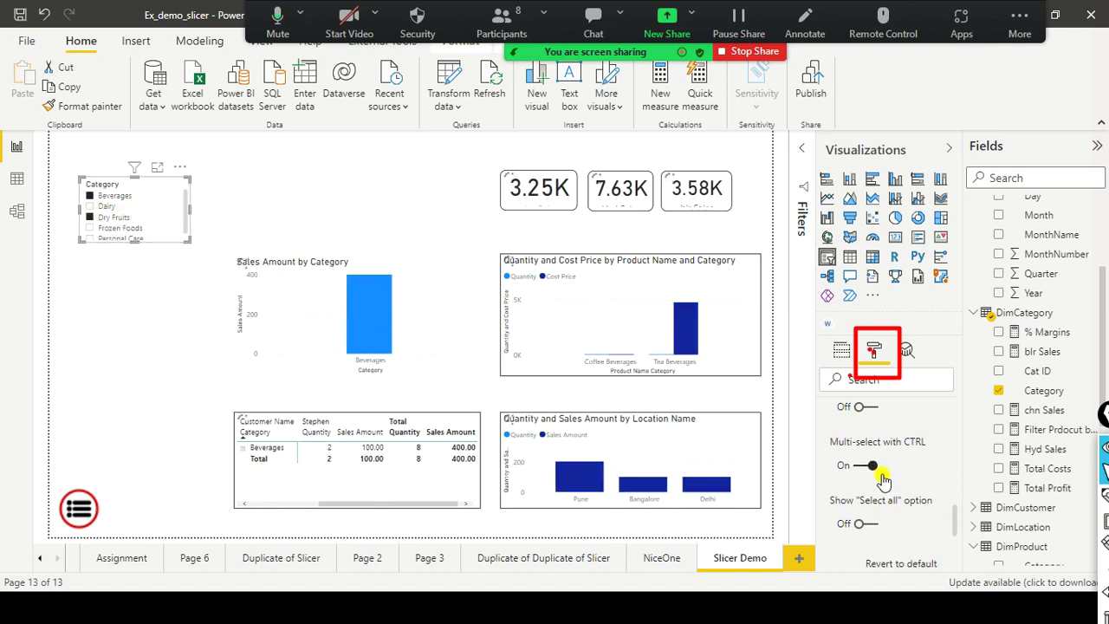
{"action": "left_click", "coordinate": [860, 469]}
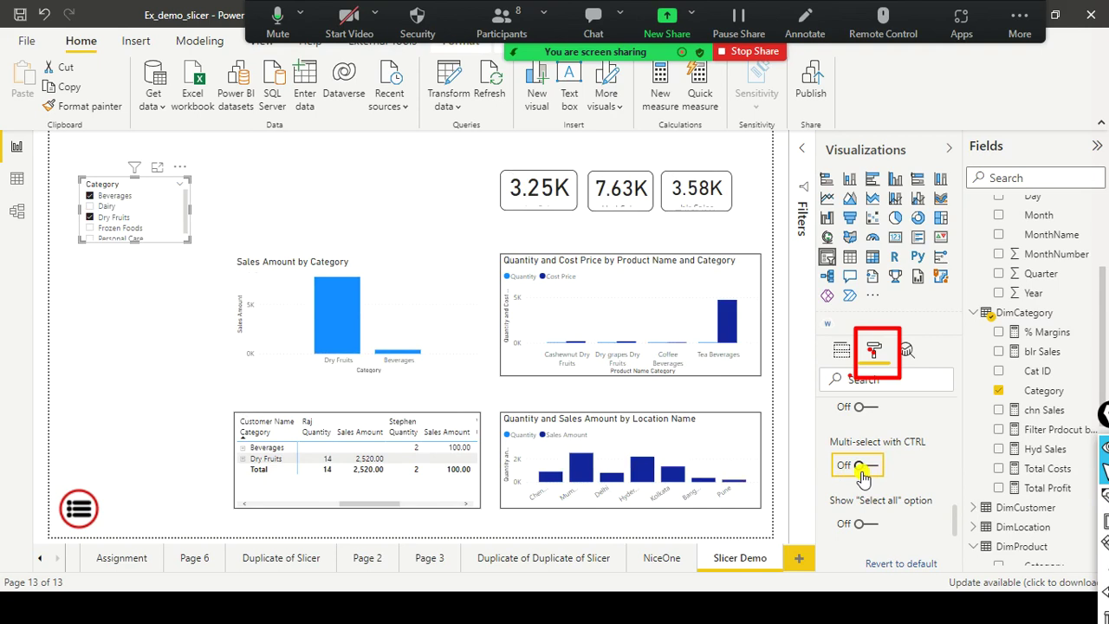
Add Dairy and Frozen Foods to the Category slicer's selection and outline the Multi-select with CTRL setting with a red box
{"action": "left_click", "coordinate": [91, 207]}
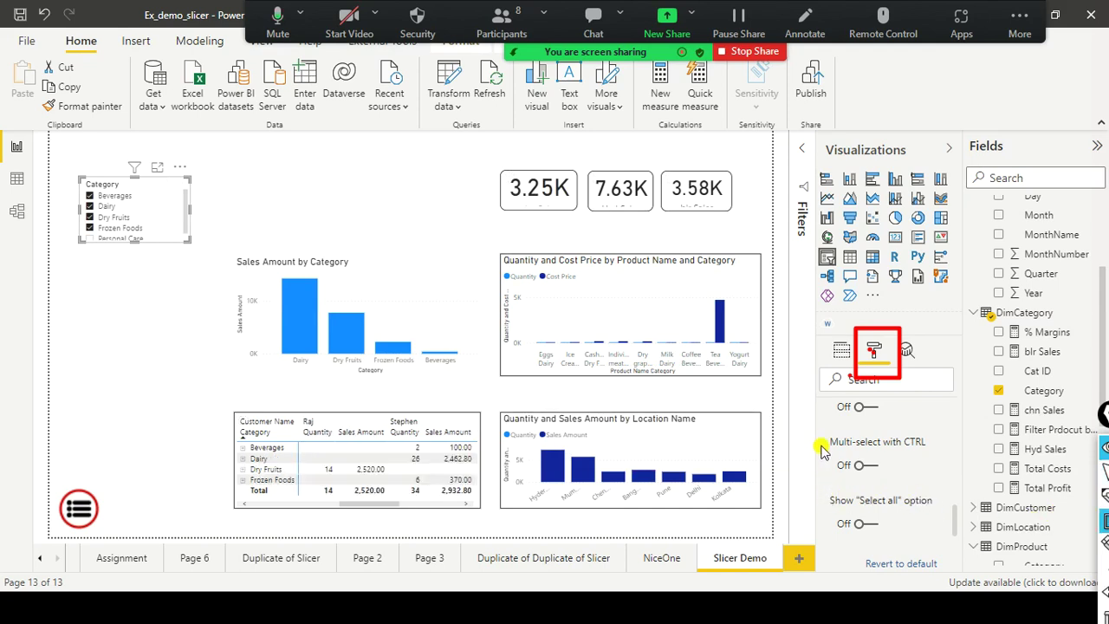
{"action": "mouse_move", "coordinate": [822, 436]}
{"action": "left_mouse_down"}
{"action": "mouse_move", "coordinate": [842, 487]}
{"action": "mouse_move", "coordinate": [961, 482]}
{"action": "left_mouse_up"}
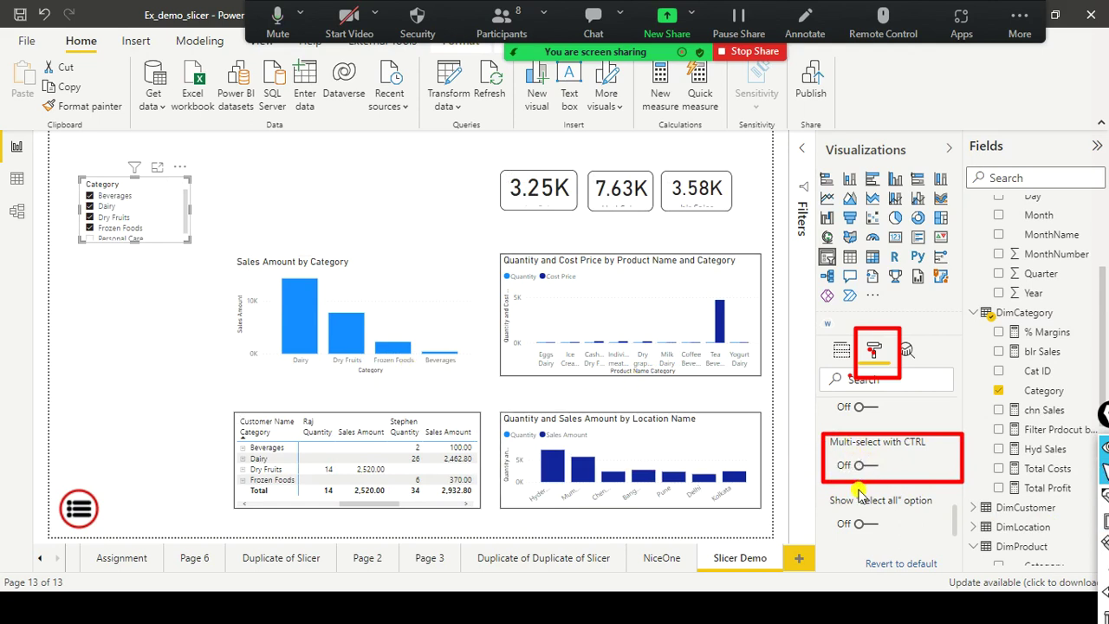
Turn on the Border for the Category slicer
{"action": "scroll", "coordinate": [857, 489], "scroll_direction": "down", "scroll_amount": 3}
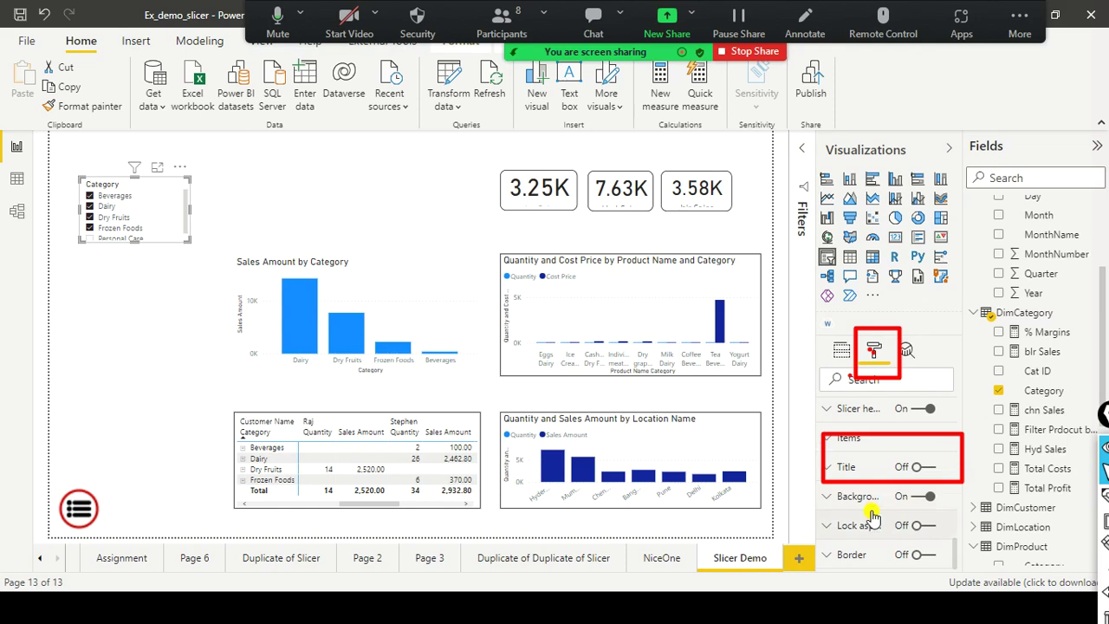
{"action": "scroll", "coordinate": [873, 516], "scroll_direction": "up", "scroll_amount": 1}
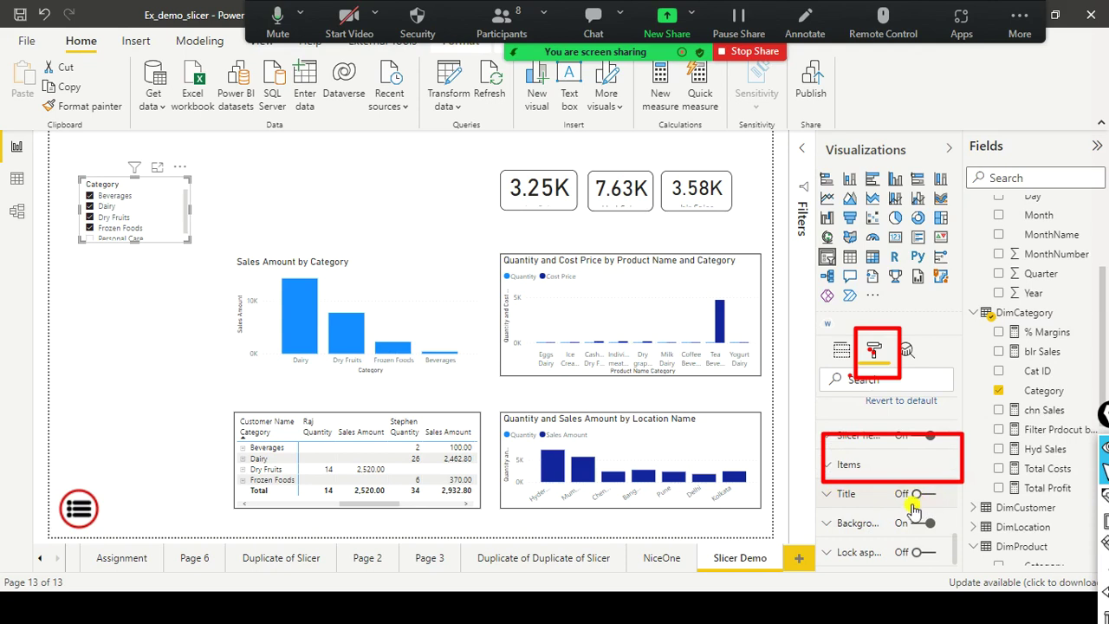
{"action": "scroll", "coordinate": [839, 524], "scroll_direction": "down", "scroll_amount": 2}
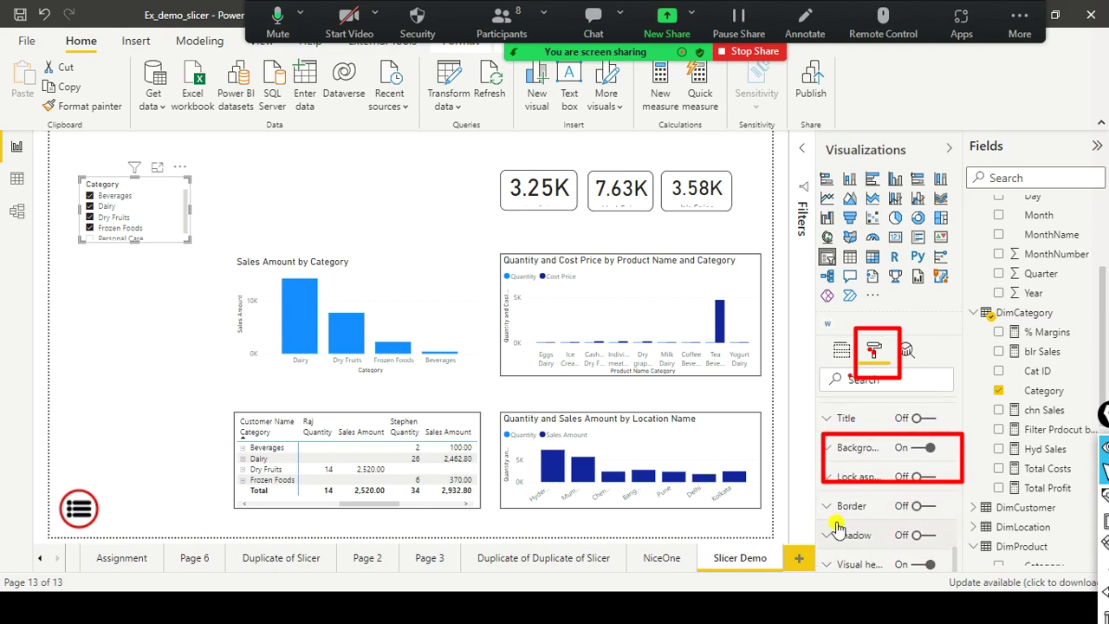
{"action": "left_click", "coordinate": [928, 508]}
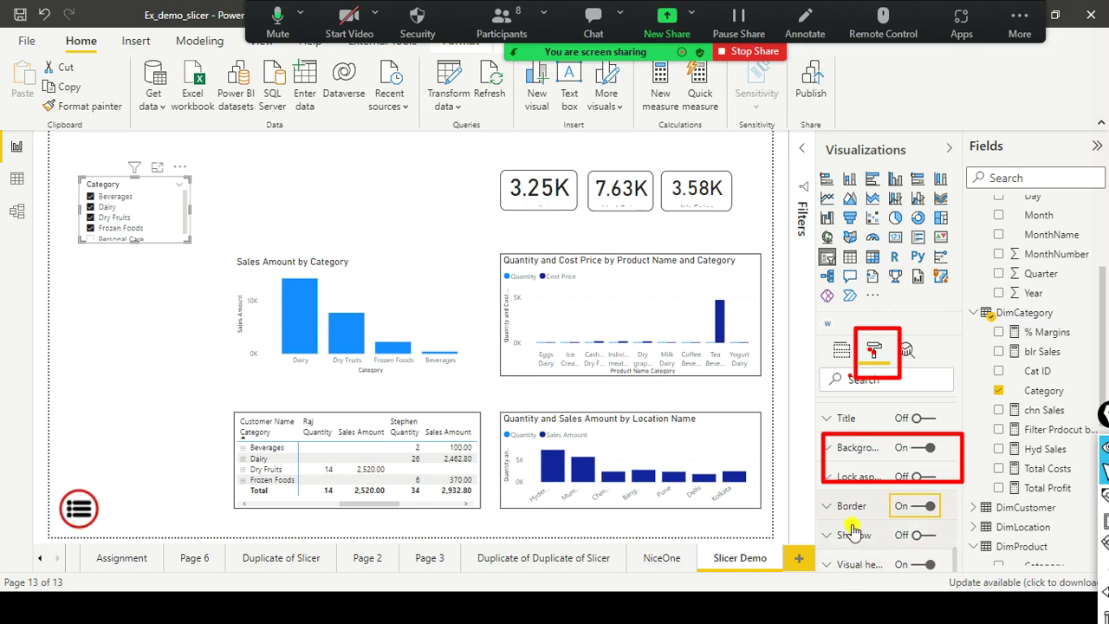
Deselect Dairy in the Category slicer and clear all its remaining selections
{"action": "scroll", "coordinate": [864, 476], "scroll_direction": "up", "scroll_amount": 1}
{"action": "scroll", "coordinate": [866, 476], "scroll_direction": "up", "scroll_amount": 2}
{"action": "scroll", "coordinate": [871, 490], "scroll_direction": "down", "scroll_amount": 1}
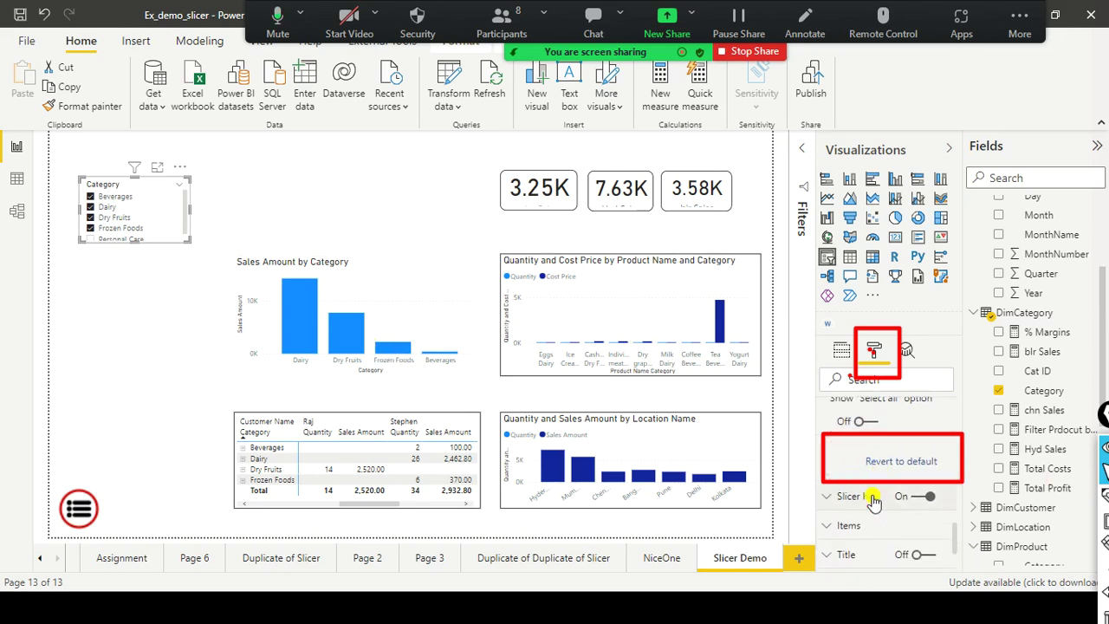
{"action": "scroll", "coordinate": [873, 503], "scroll_direction": "down", "scroll_amount": 1}
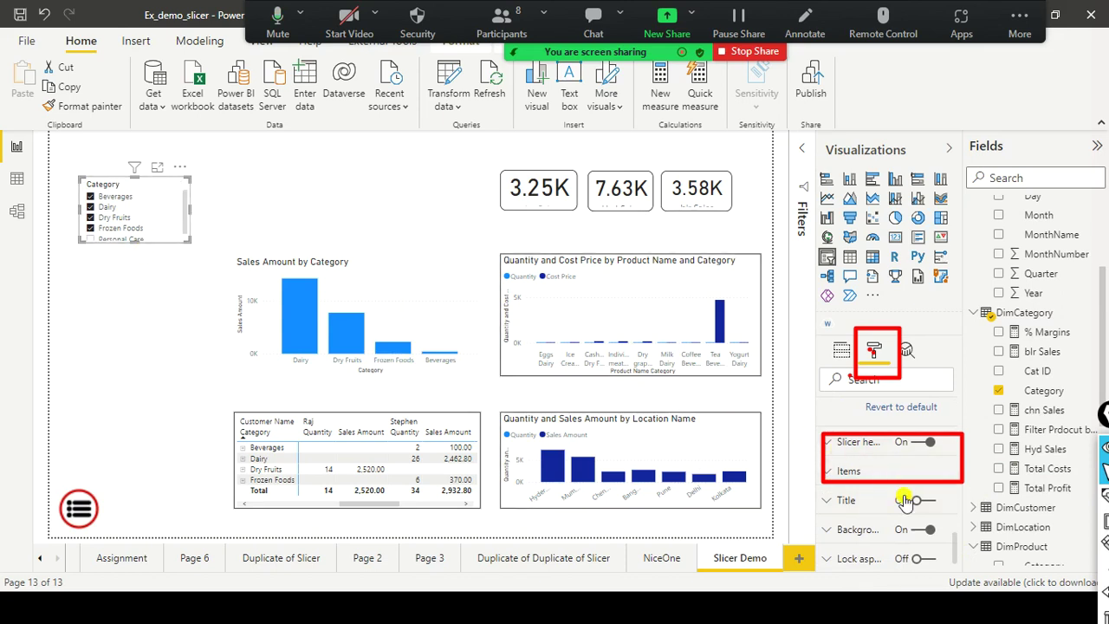
{"action": "scroll", "coordinate": [906, 489], "scroll_direction": "up", "scroll_amount": 3}
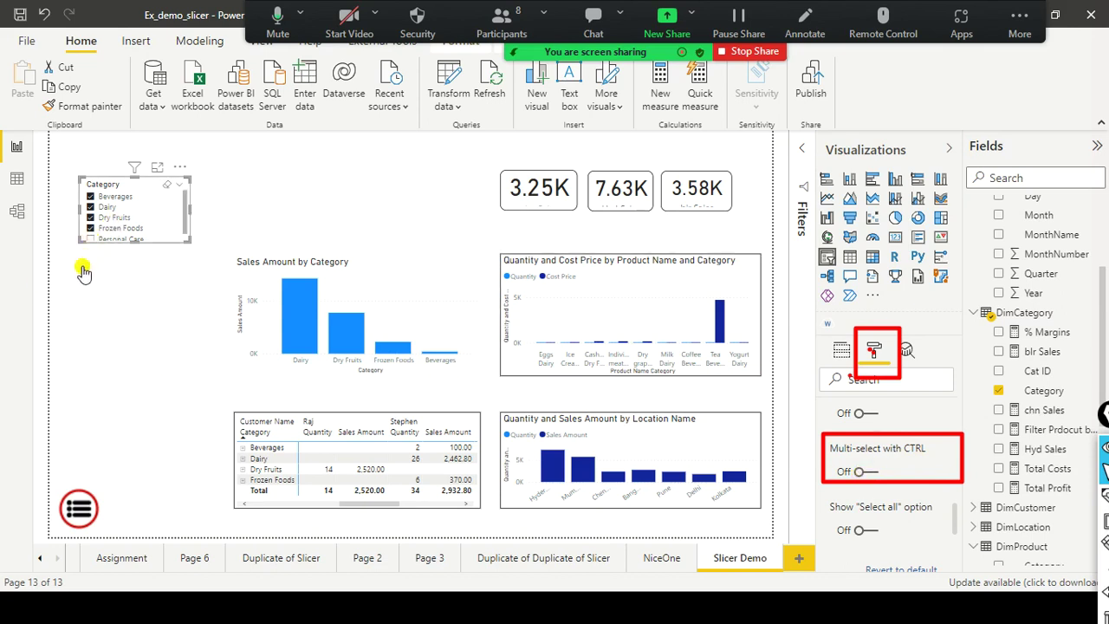
{"action": "left_click", "coordinate": [111, 205]}
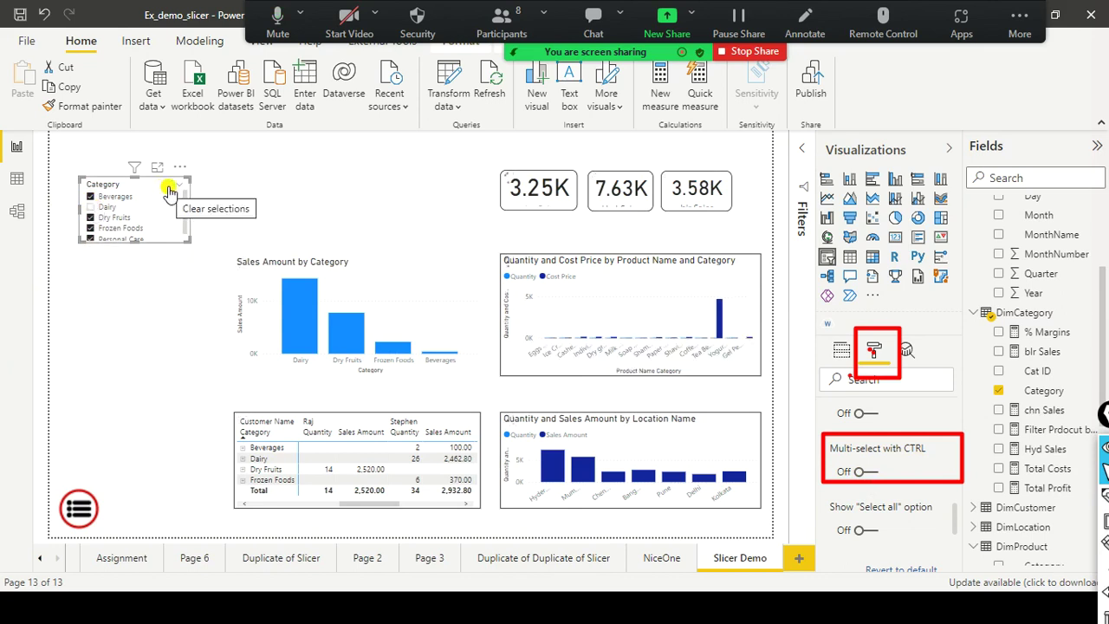
{"action": "left_click", "coordinate": [168, 186]}
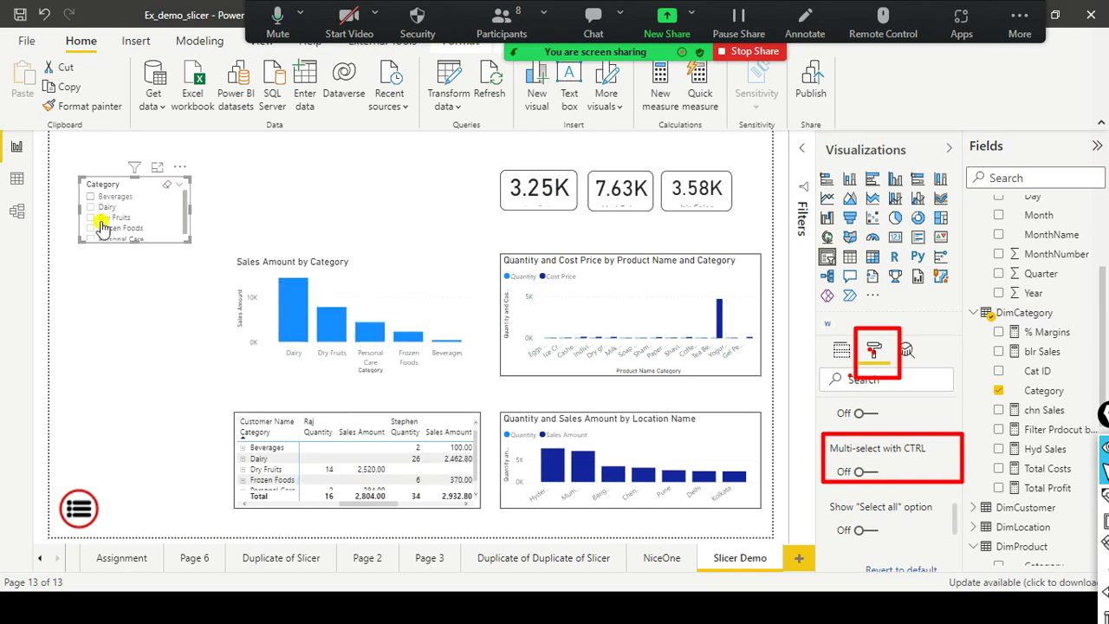
Enable the Search option for the Category slicer and place the cursor in its search box
{"action": "left_click", "coordinate": [183, 169]}
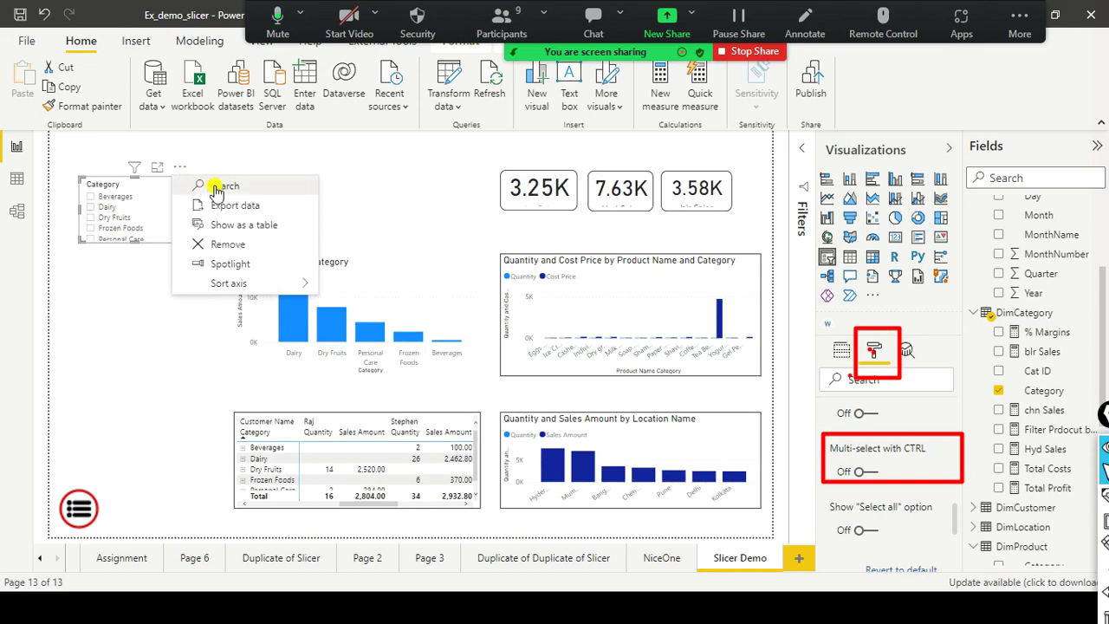
{"action": "left_click", "coordinate": [216, 190]}
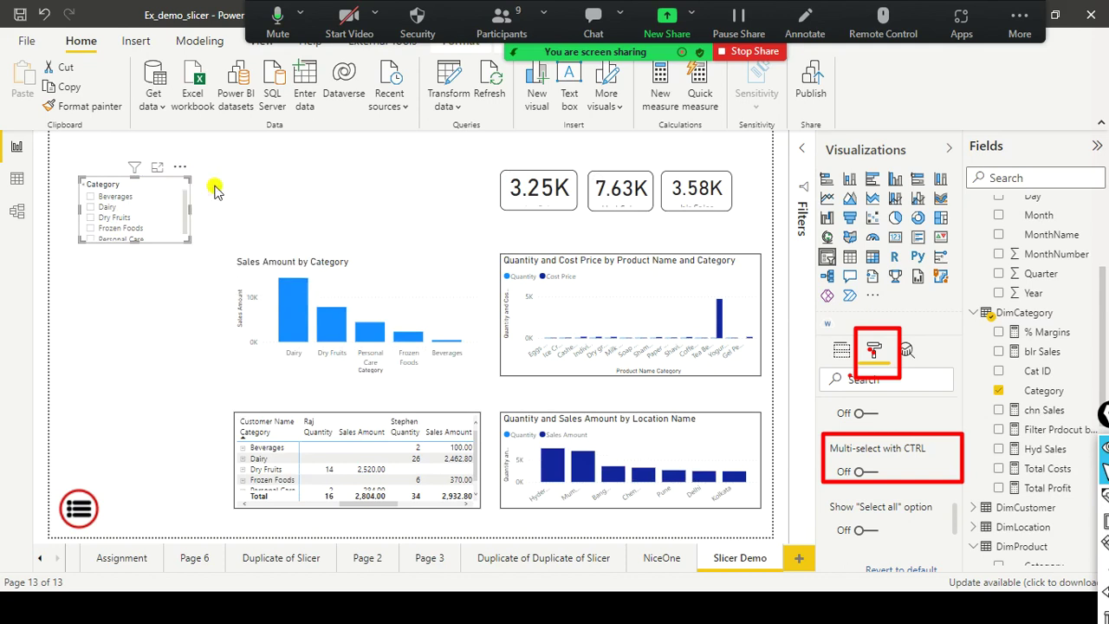
{"action": "left_click", "coordinate": [138, 260]}
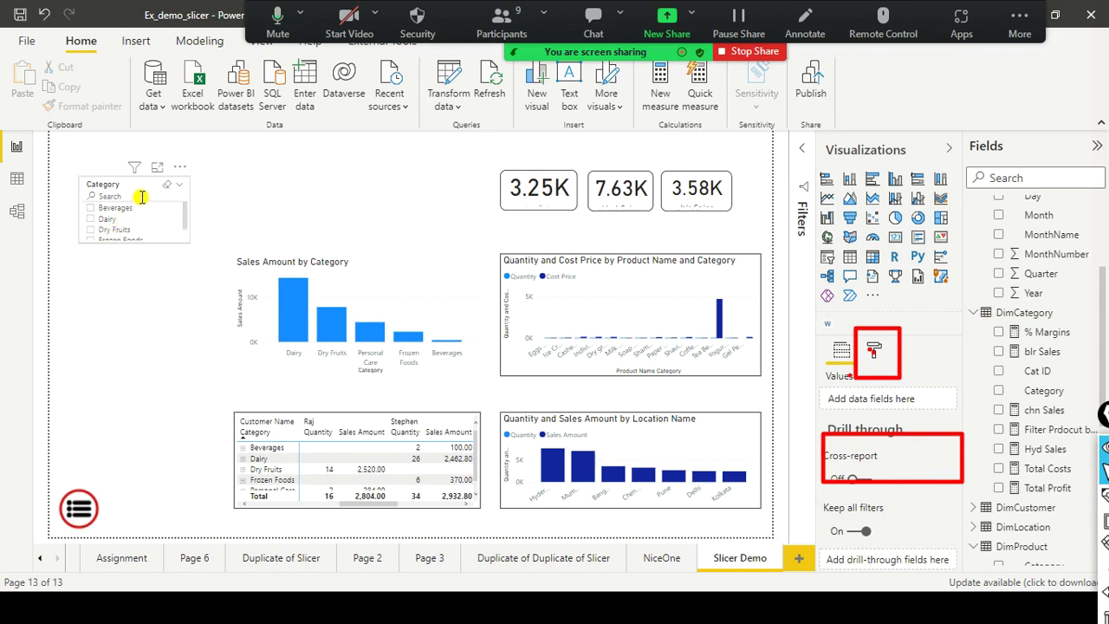
{"action": "left_click", "coordinate": [141, 196]}
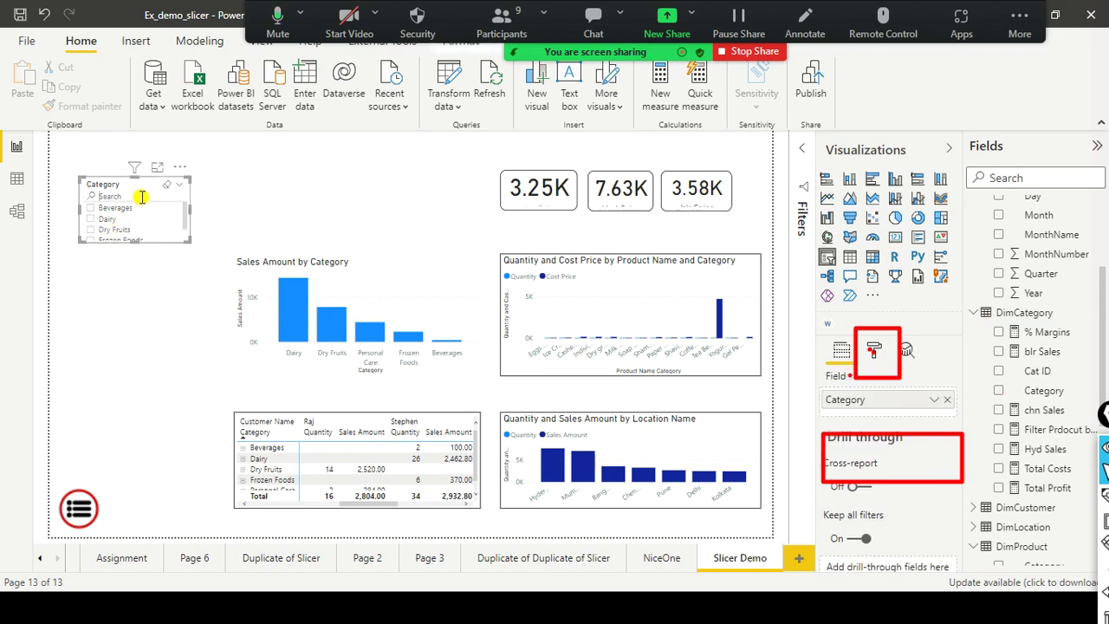
Check the slicer's additional options and toggle its search box off with the find command
{"action": "left_click", "coordinate": [182, 170]}
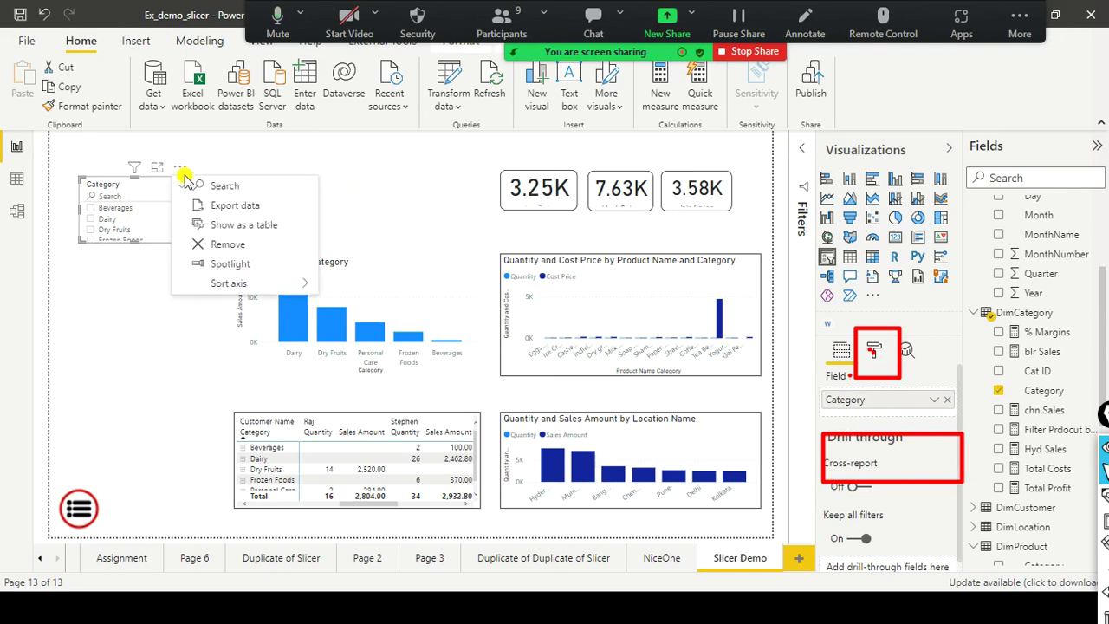
{"action": "left_click", "coordinate": [179, 168]}
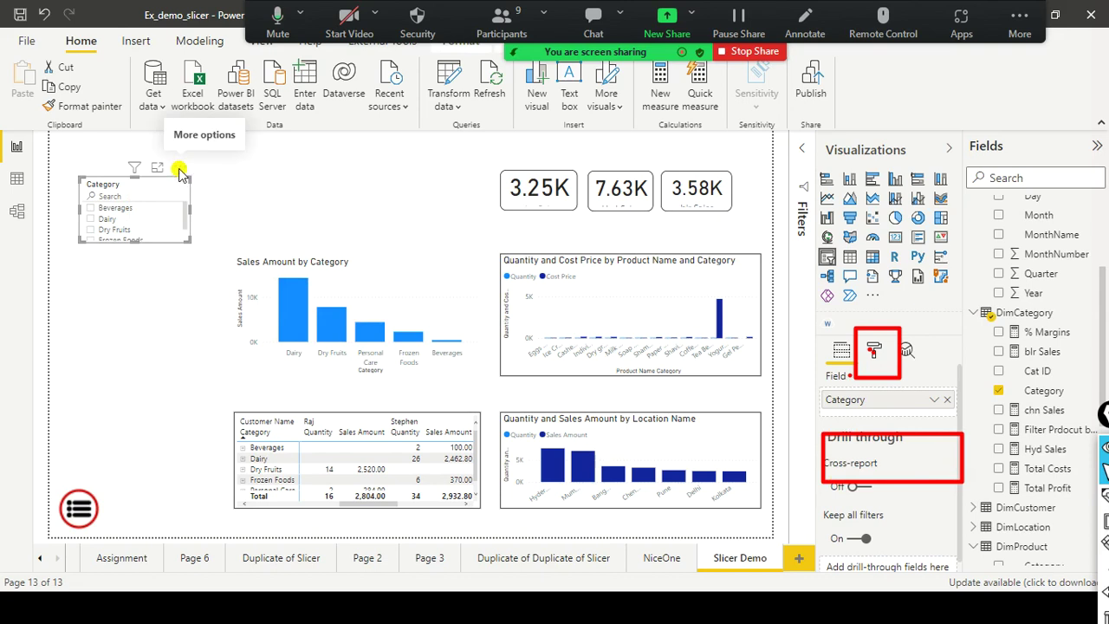
{"action": "left_click", "coordinate": [179, 169]}
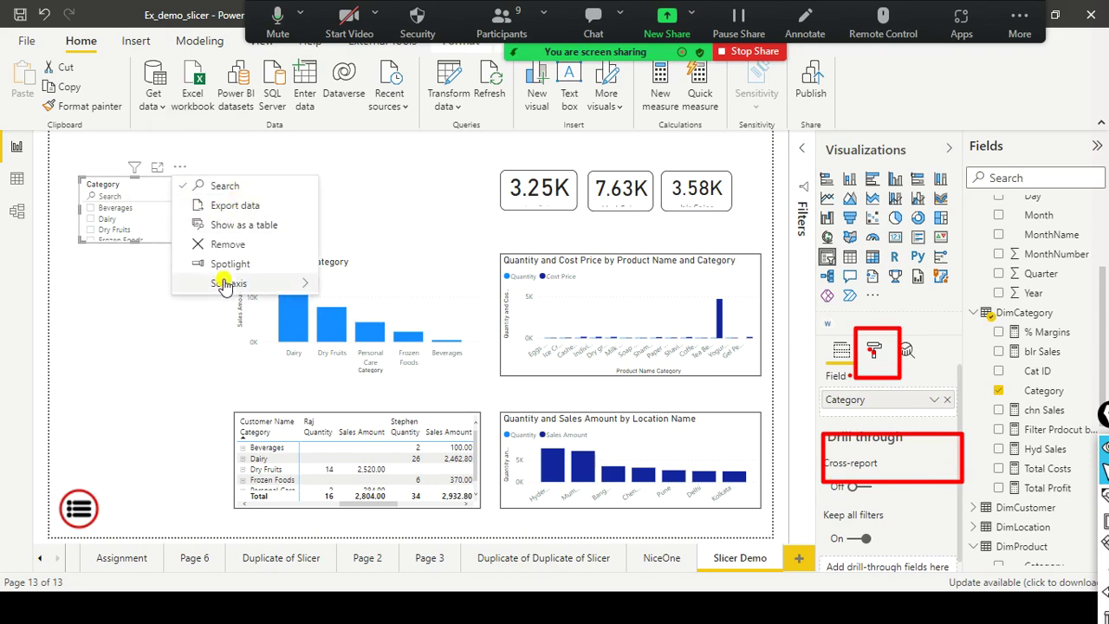
{"action": "left_click", "coordinate": [134, 196]}
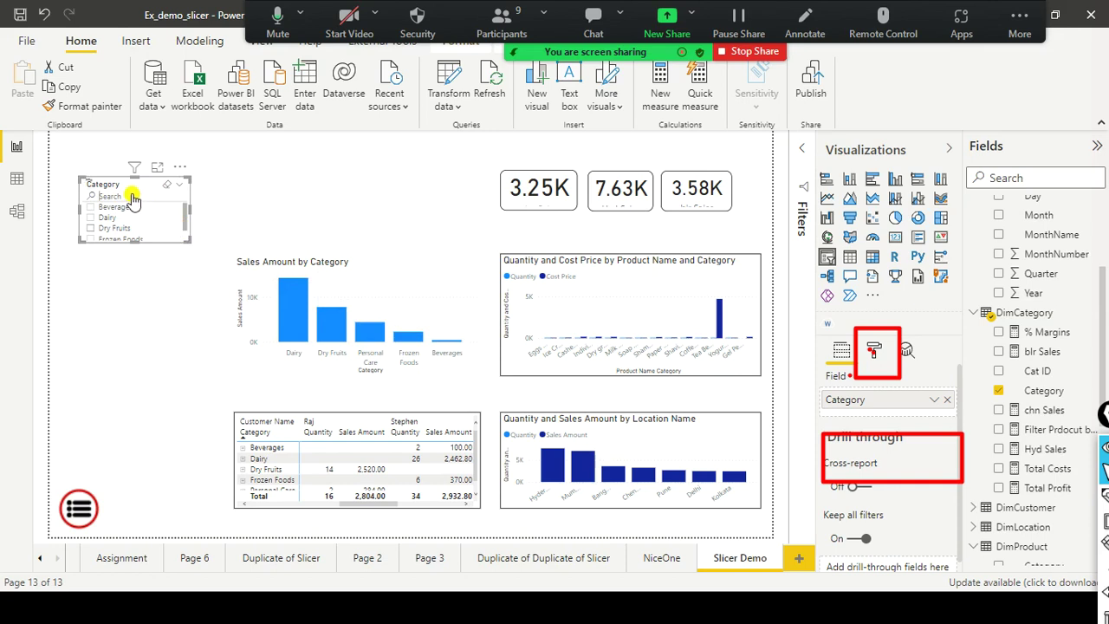
{"action": "key", "text": "ctrl+f"}
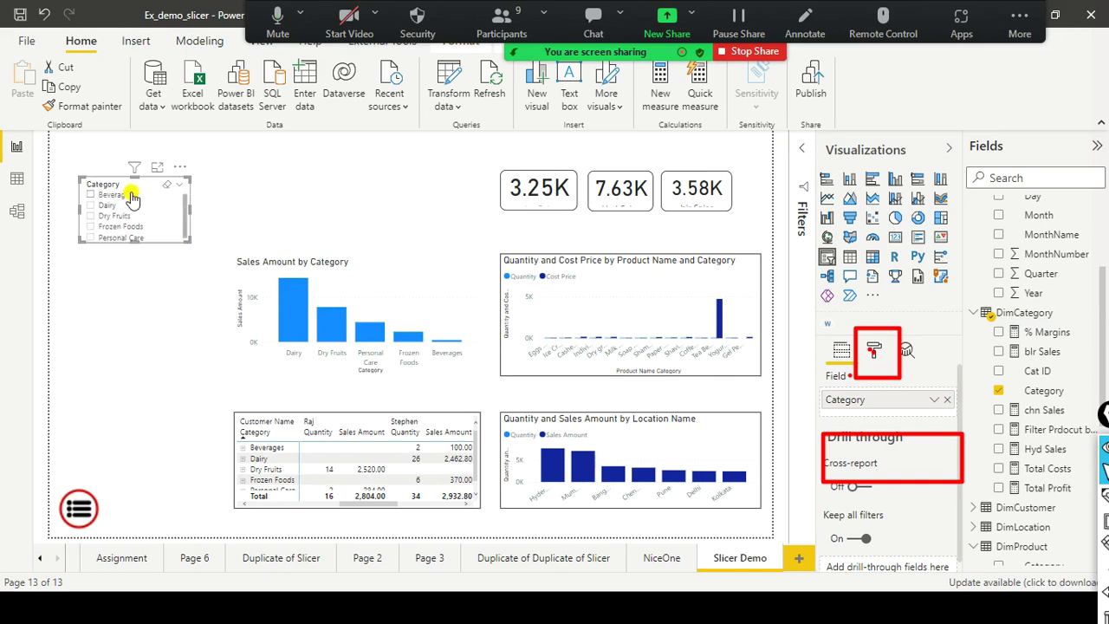
Show the slicer's search box again, search for "personal care" and filter the page by Personal Care
{"action": "left_click", "coordinate": [181, 169]}
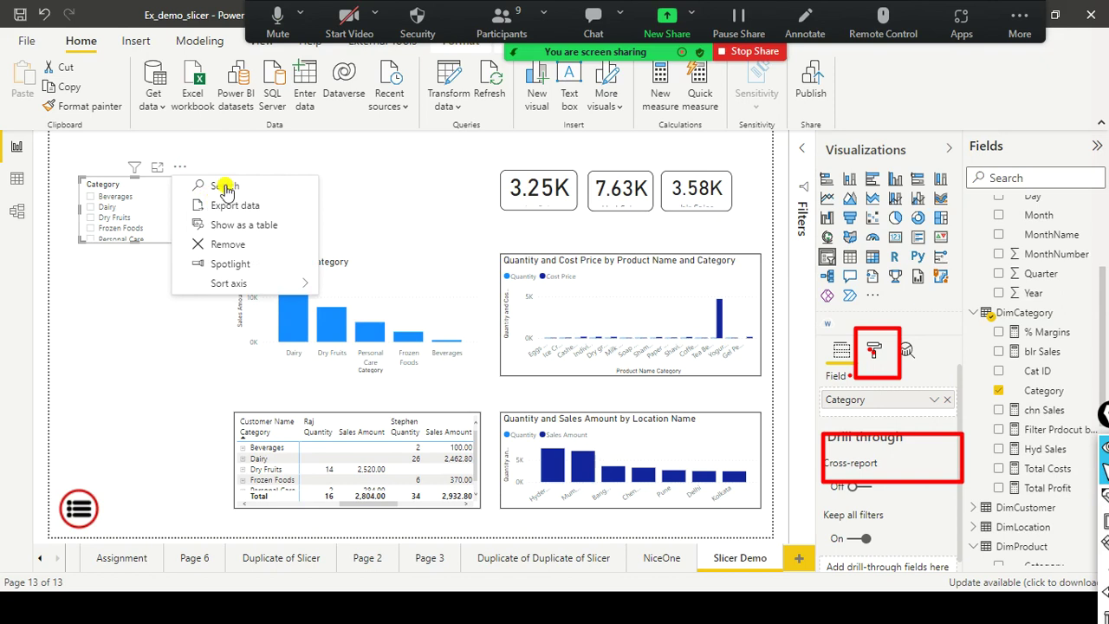
{"action": "left_click", "coordinate": [147, 188]}
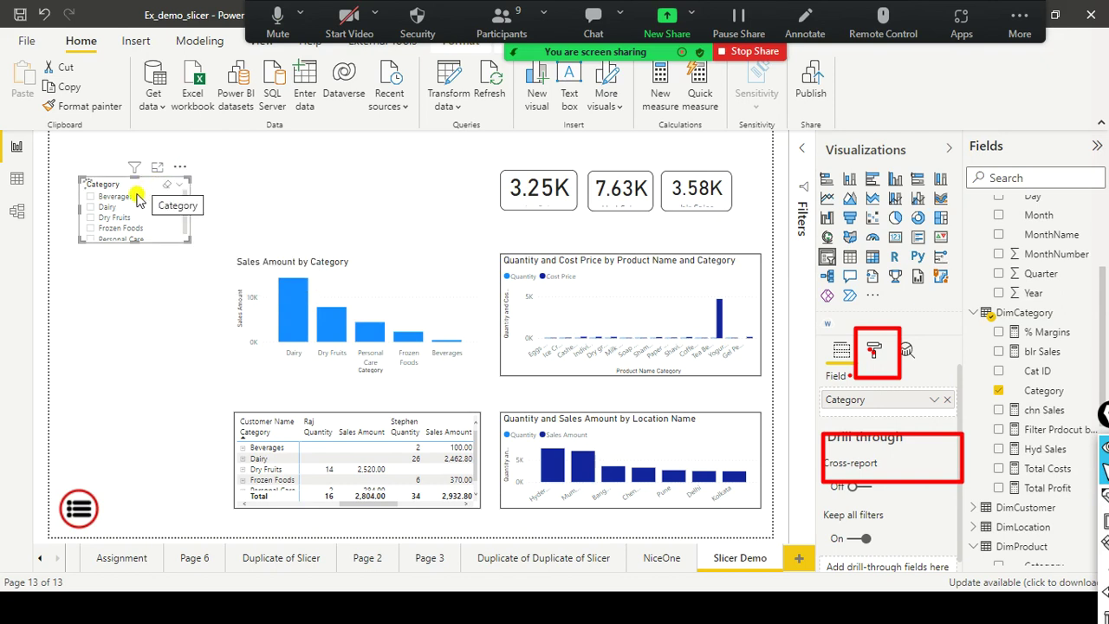
{"action": "left_click", "coordinate": [139, 197]}
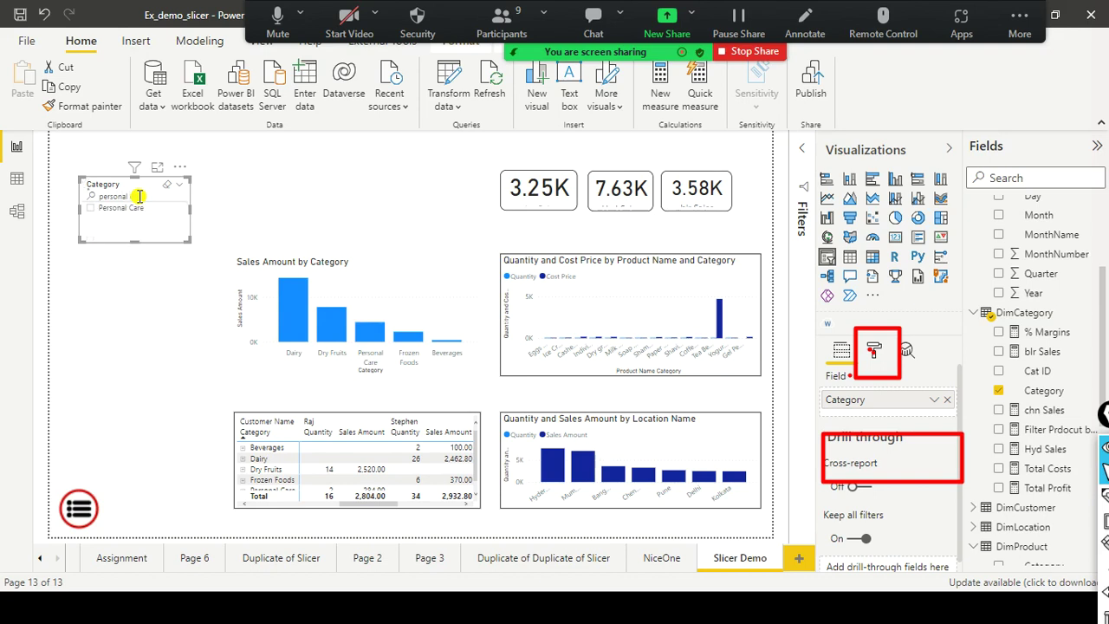
{"action": "type", "text": "care"}
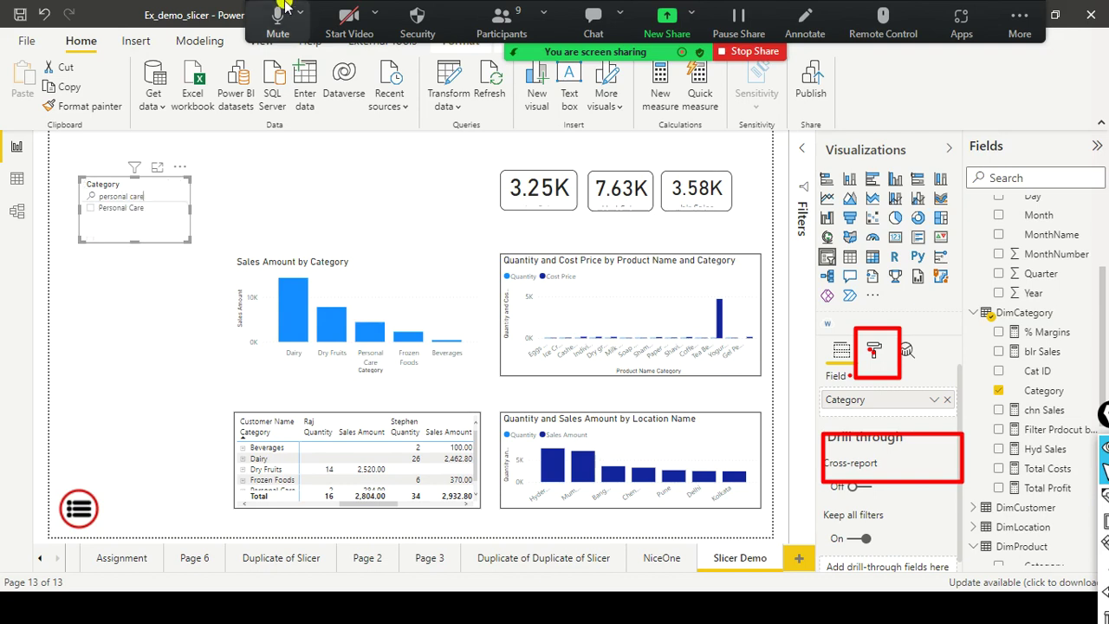
{"action": "left_click", "coordinate": [92, 215]}
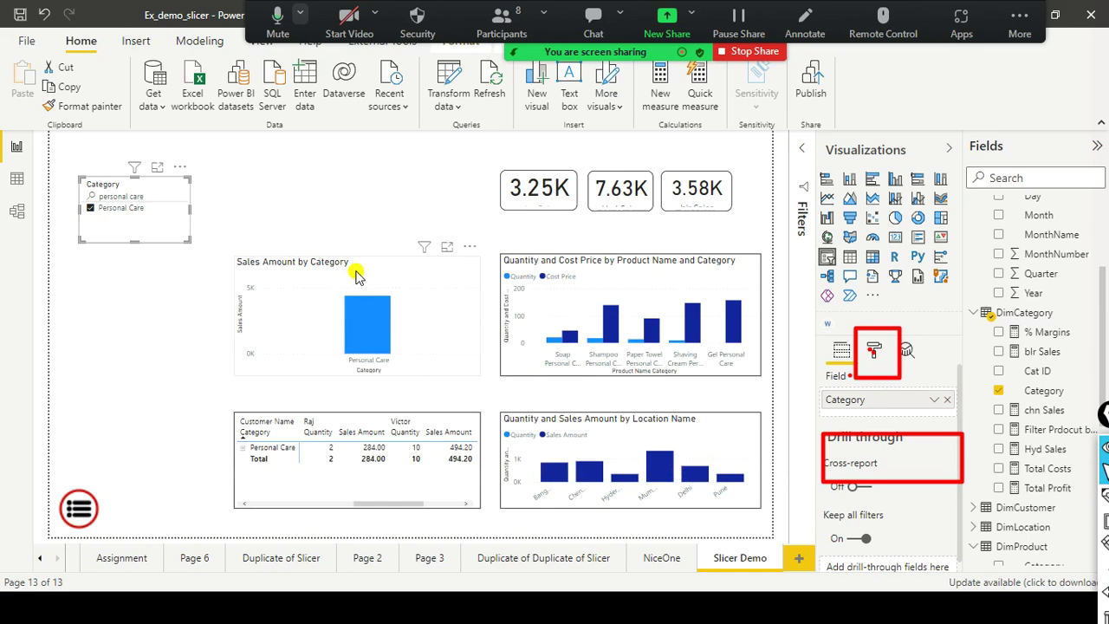
Deselect Personal Care and erase the search text in the Category slicer
{"action": "left_click", "coordinate": [182, 167]}
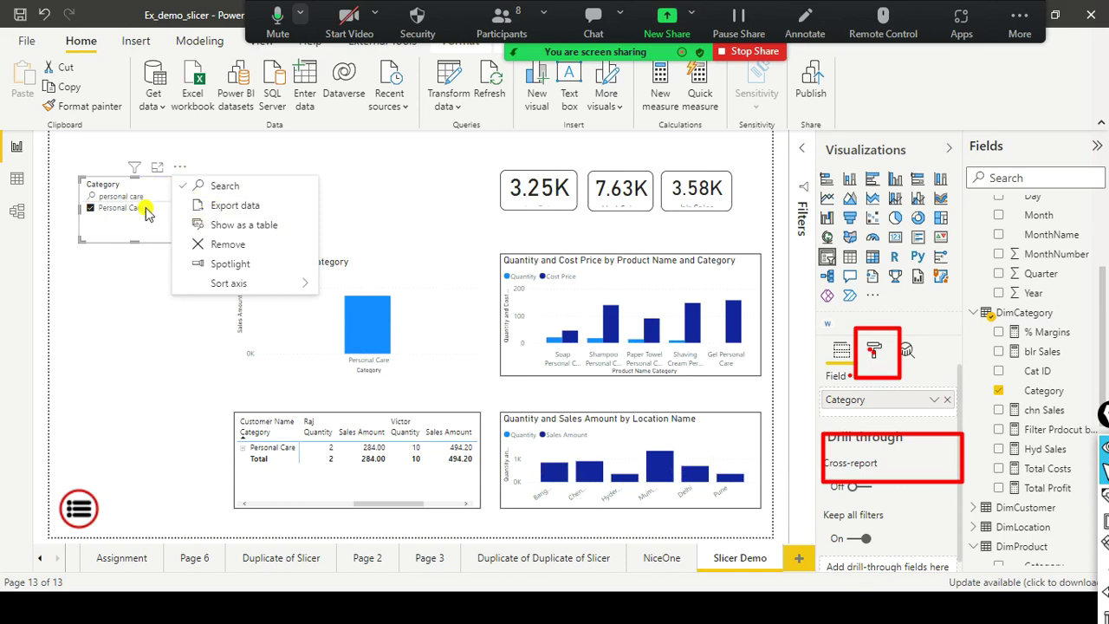
{"action": "left_click", "coordinate": [109, 201]}
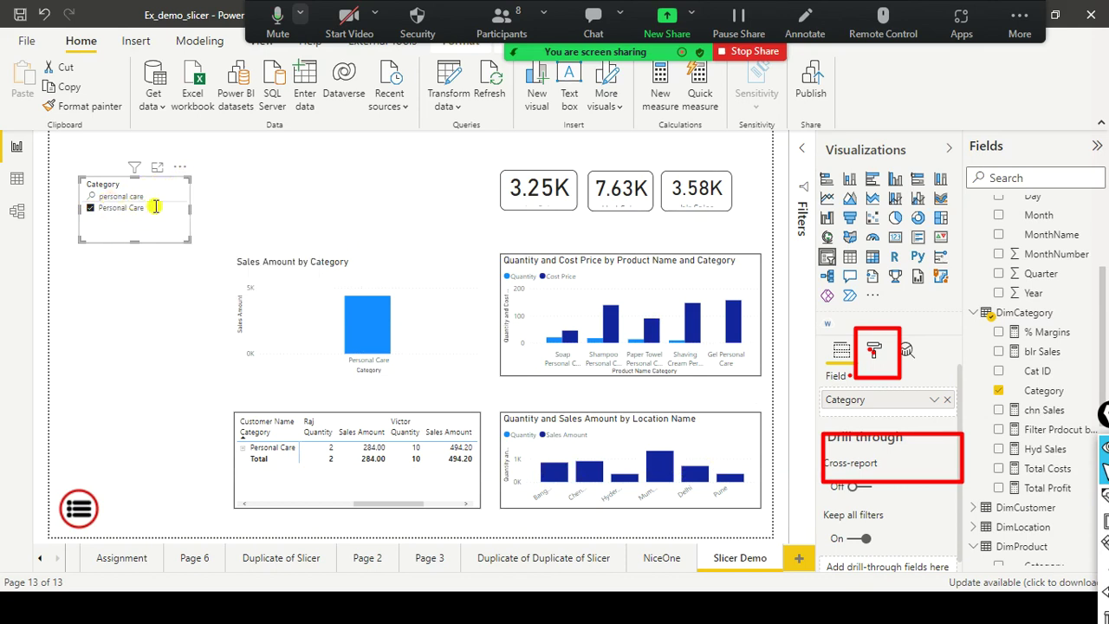
{"action": "key", "text": "ctrl+a"}
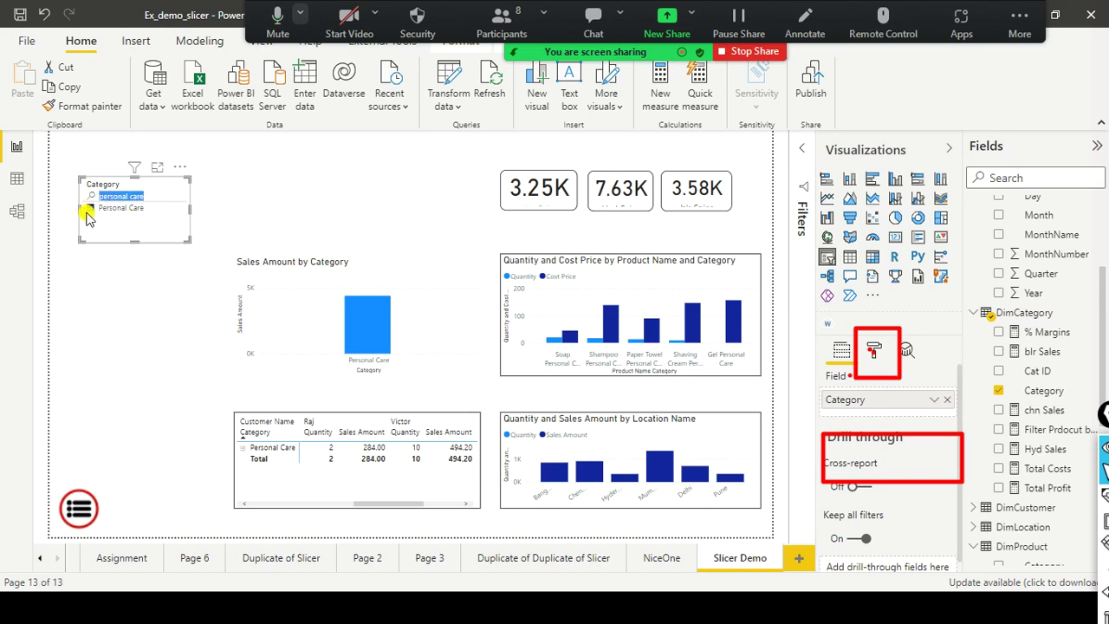
{"action": "left_click", "coordinate": [89, 209]}
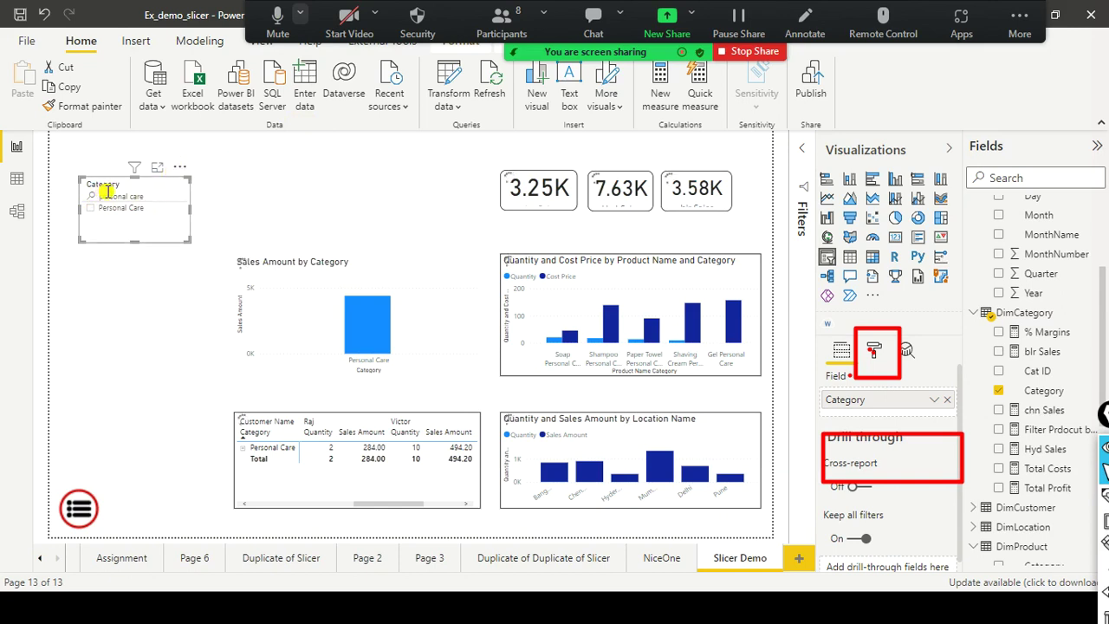
{"action": "left_click_drag", "start_coordinate": [148, 195], "coordinate": [78, 199]}
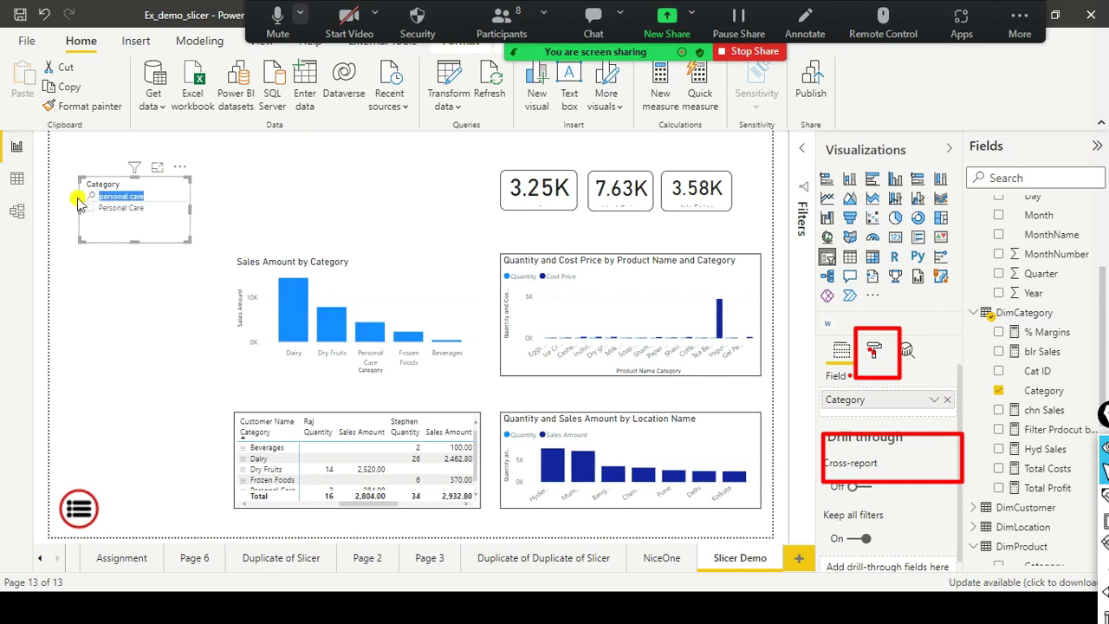
{"action": "key", "text": "BackSpace"}
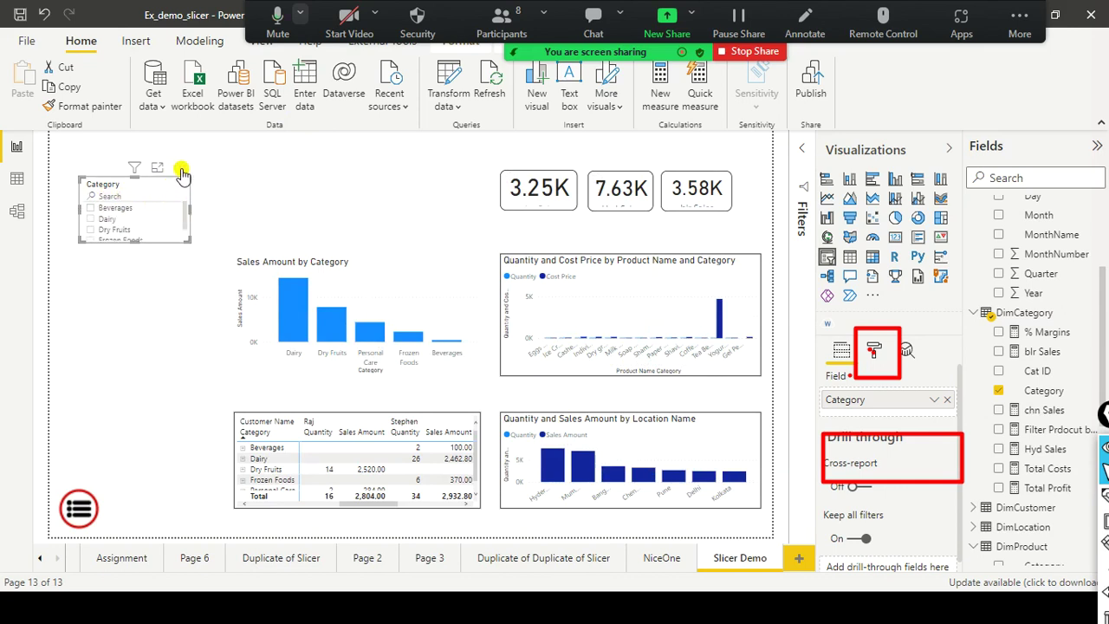
Start exporting the Category slicer's data to a CSV file and cancel the save
{"action": "left_click", "coordinate": [180, 168]}
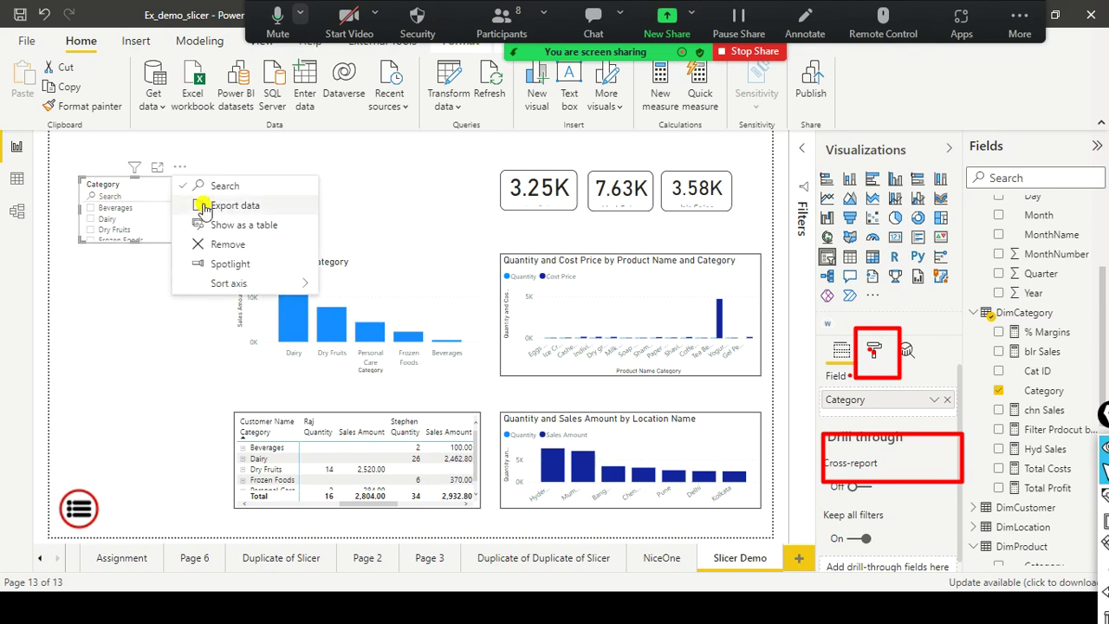
{"action": "left_click", "coordinate": [308, 180]}
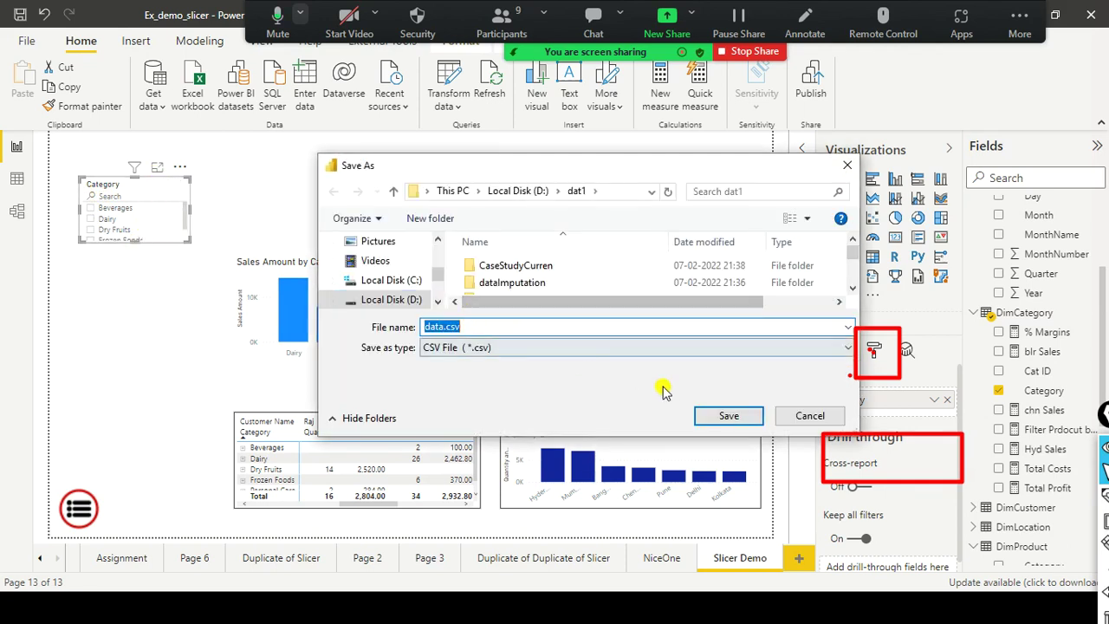
{"action": "left_click", "coordinate": [792, 418]}
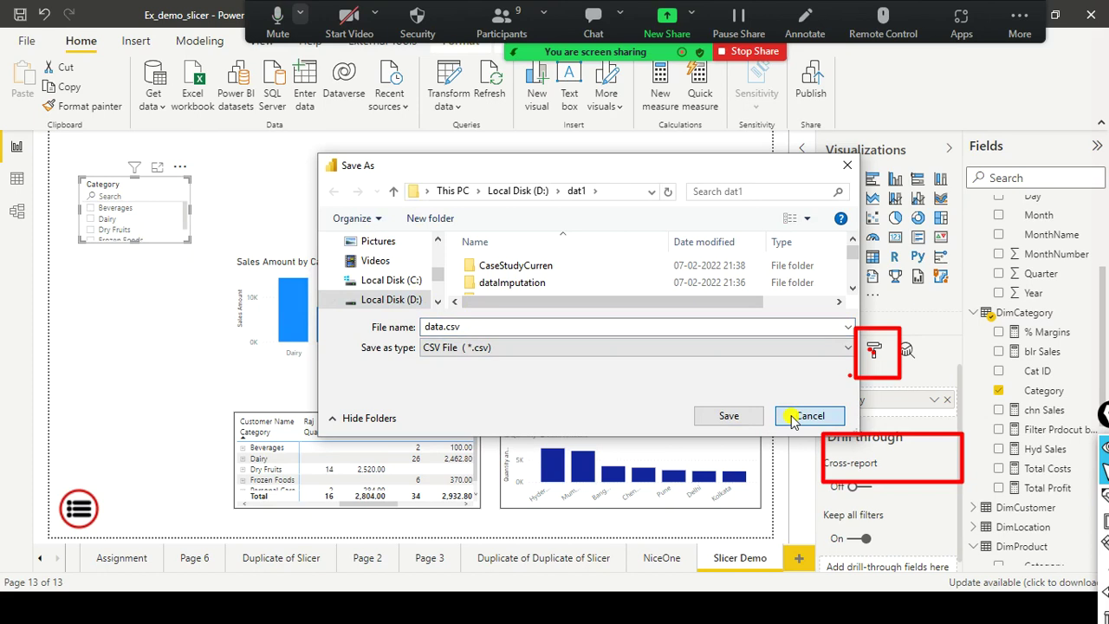
Show the Category slicer's data as a table and return to the report page
{"action": "left_click", "coordinate": [179, 169]}
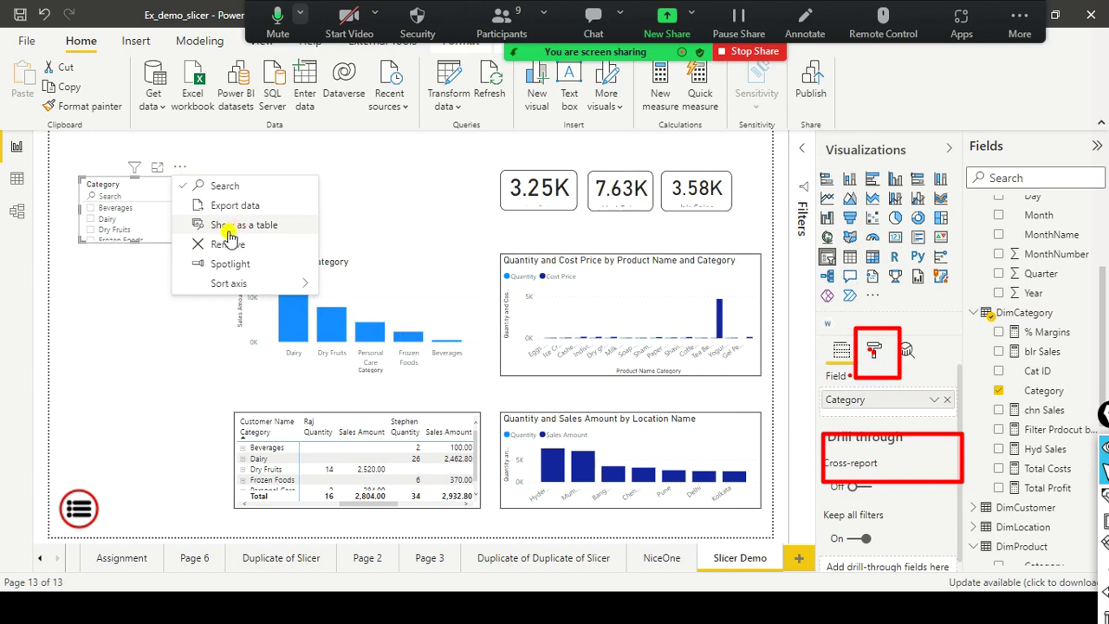
{"action": "left_click", "coordinate": [227, 227]}
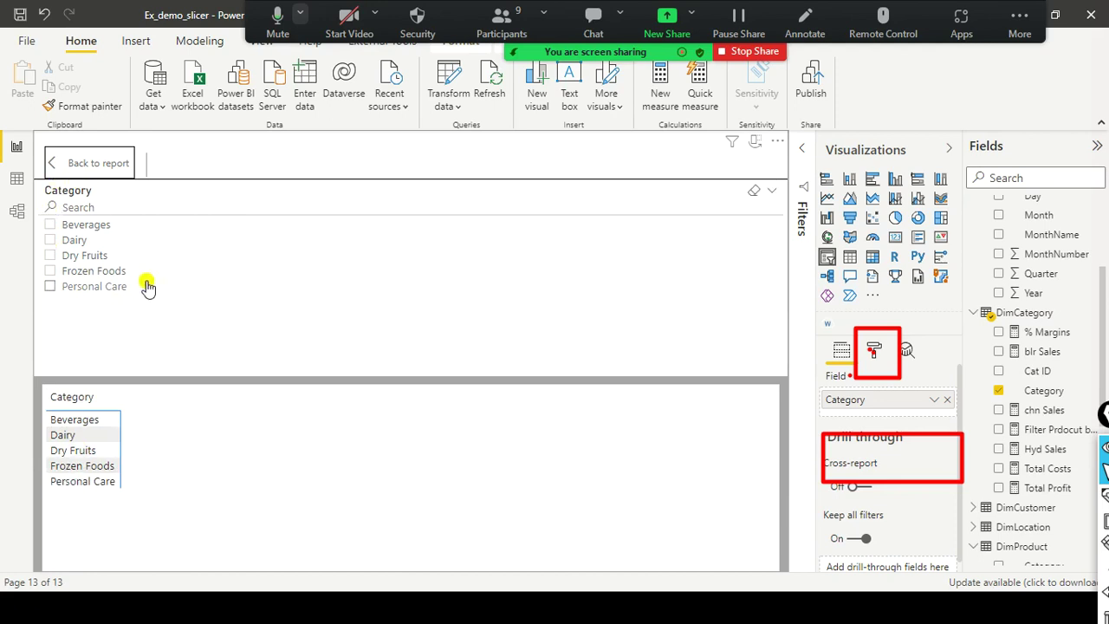
{"action": "left_click", "coordinate": [92, 166], "text": "ctrl"}
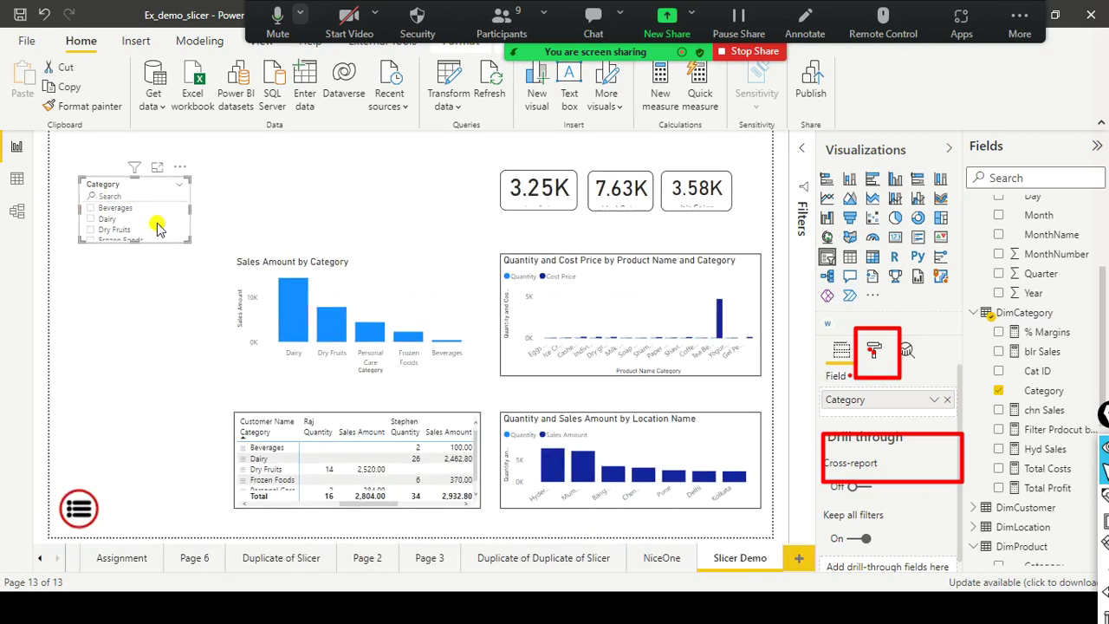
Spotlight the Category slicer on the page and turn the spotlight off again
{"action": "left_click", "coordinate": [181, 167]}
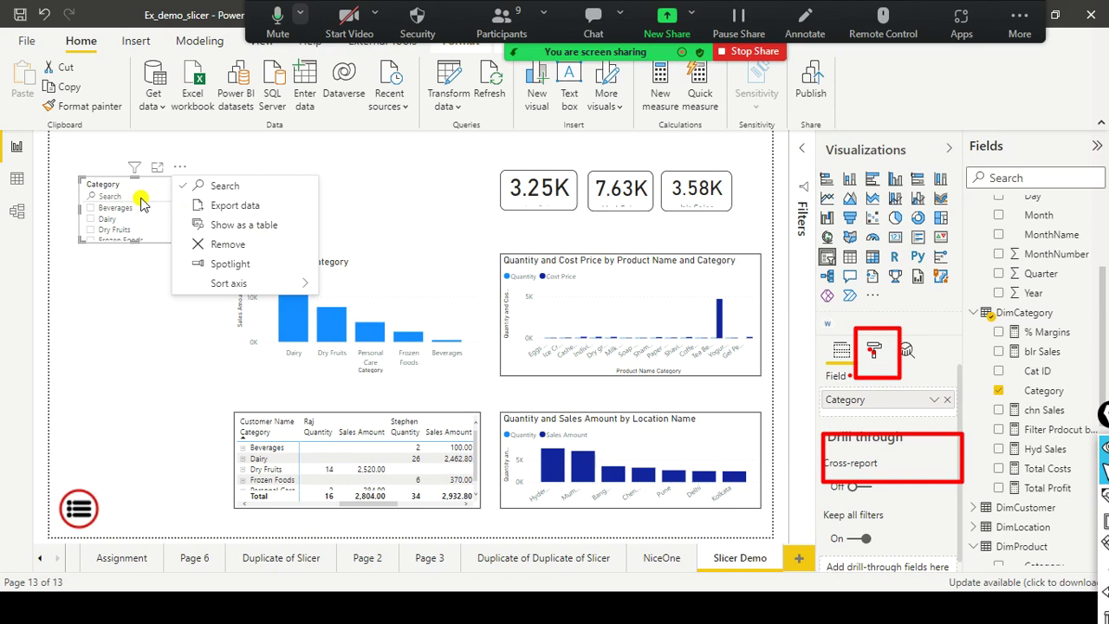
{"action": "left_click", "coordinate": [227, 265]}
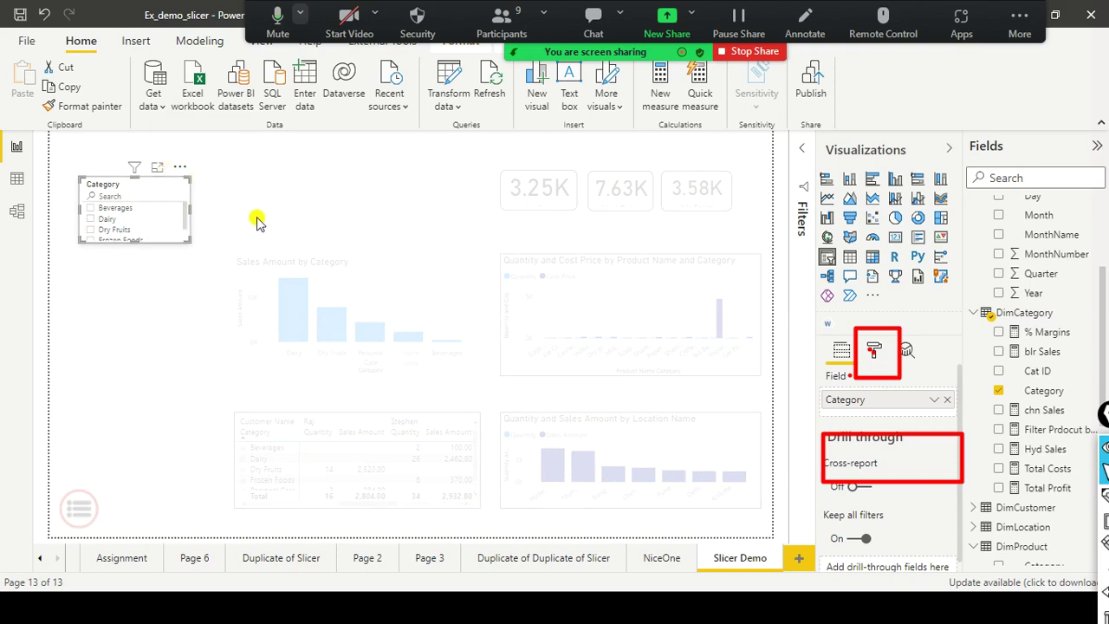
{"action": "left_click", "coordinate": [179, 166]}
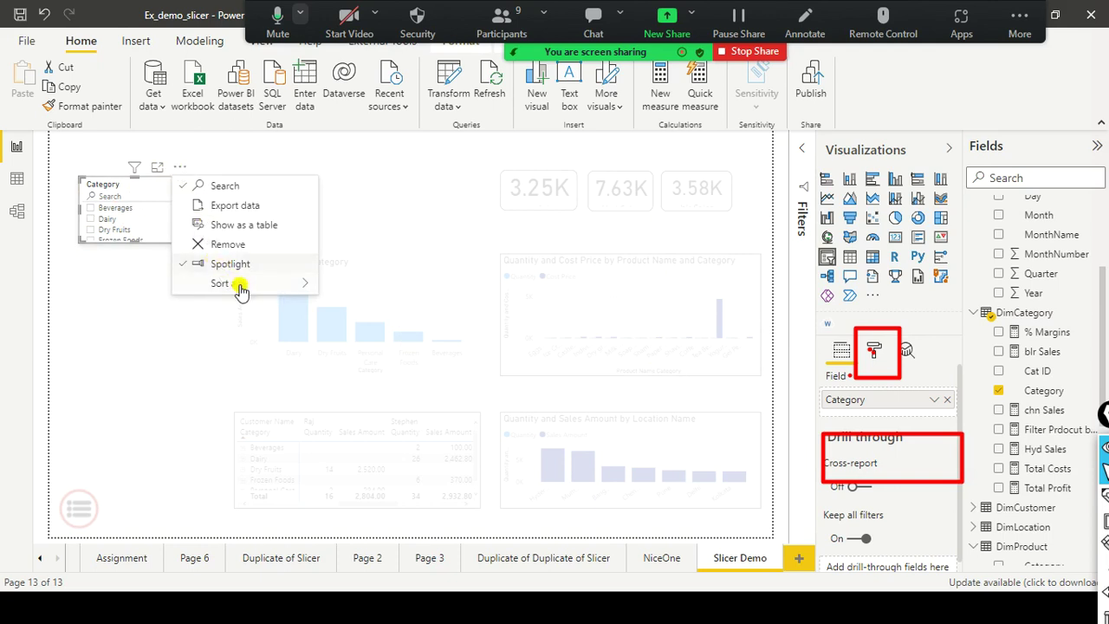
{"action": "mouse_move", "coordinate": [244, 293]}
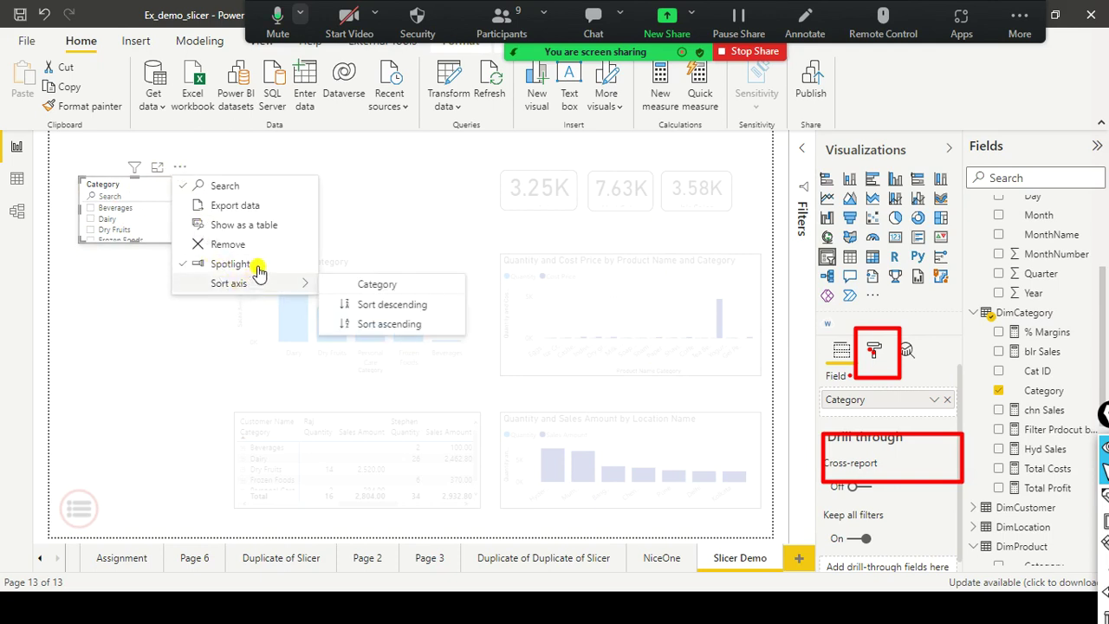
{"action": "left_click", "coordinate": [257, 270]}
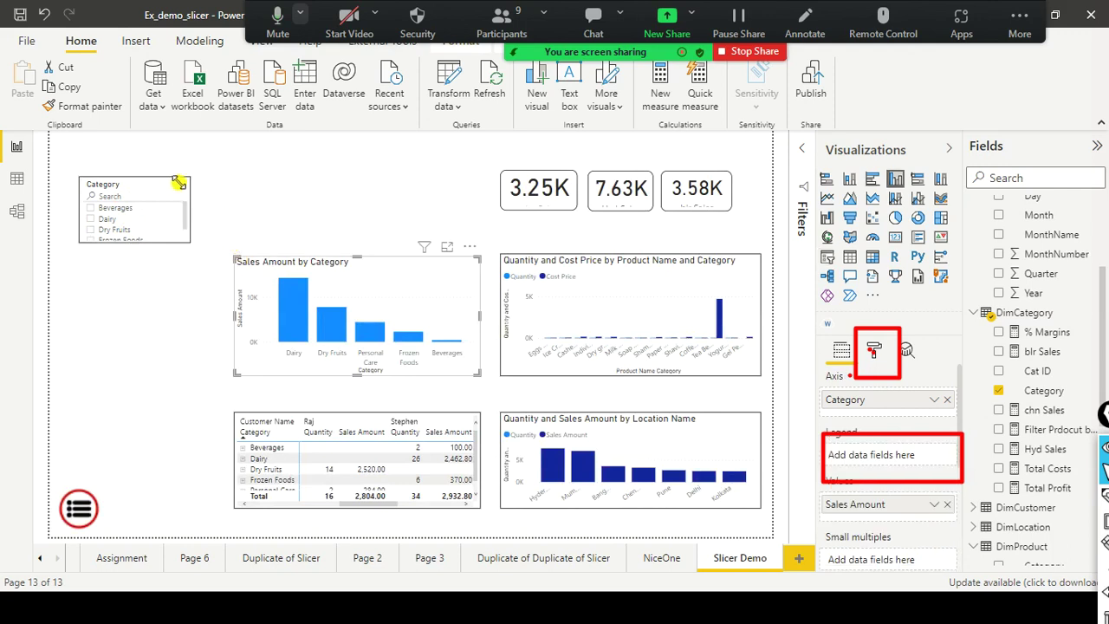
Sort the Category slicer in descending order and make it tall enough to show all its categories
{"action": "mouse_move", "coordinate": [180, 170]}
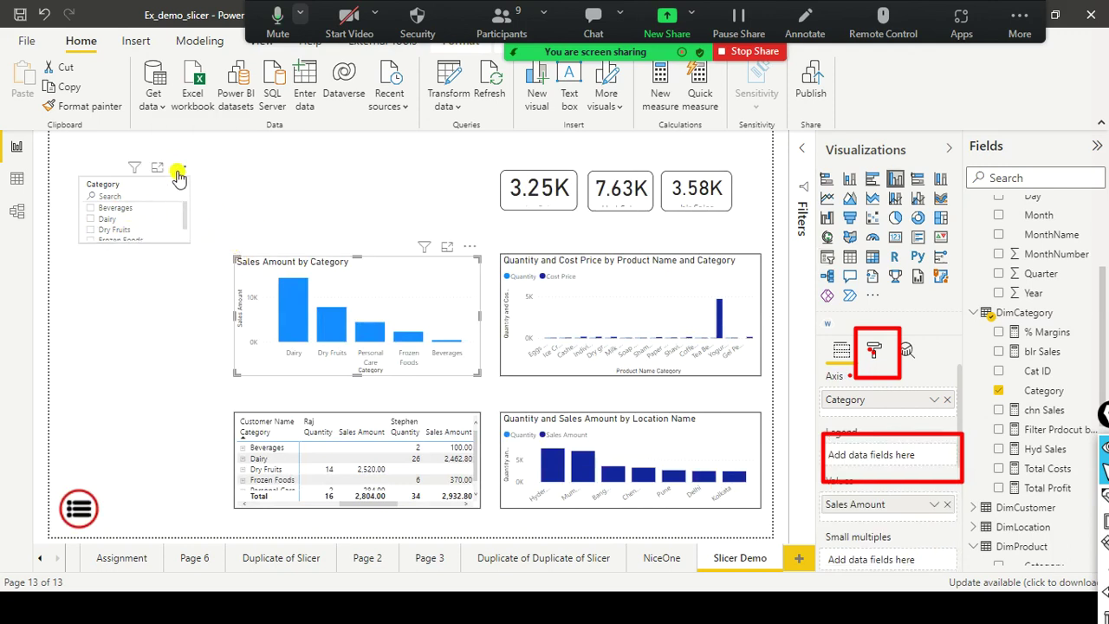
{"action": "left_click", "coordinate": [177, 170]}
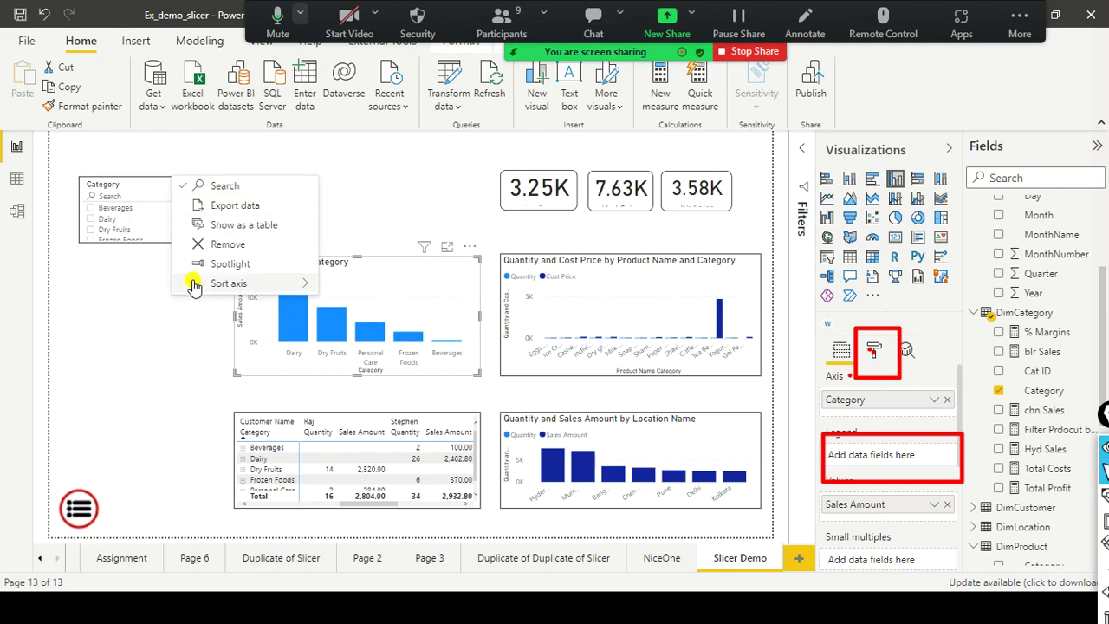
{"action": "mouse_move", "coordinate": [221, 286]}
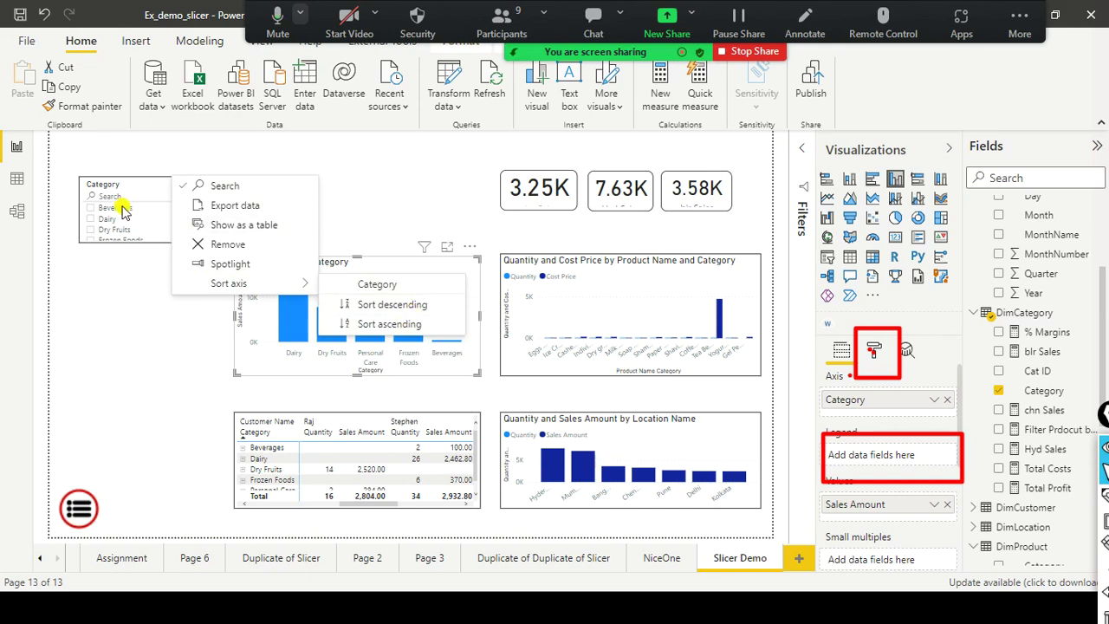
{"action": "left_click", "coordinate": [381, 311]}
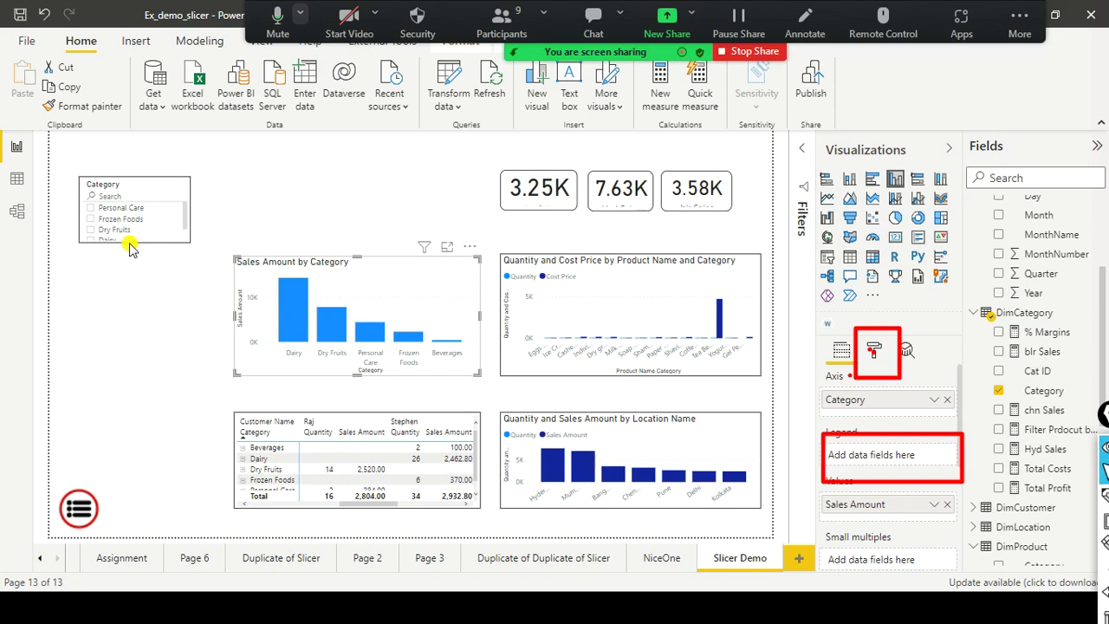
{"action": "left_click", "coordinate": [146, 243]}
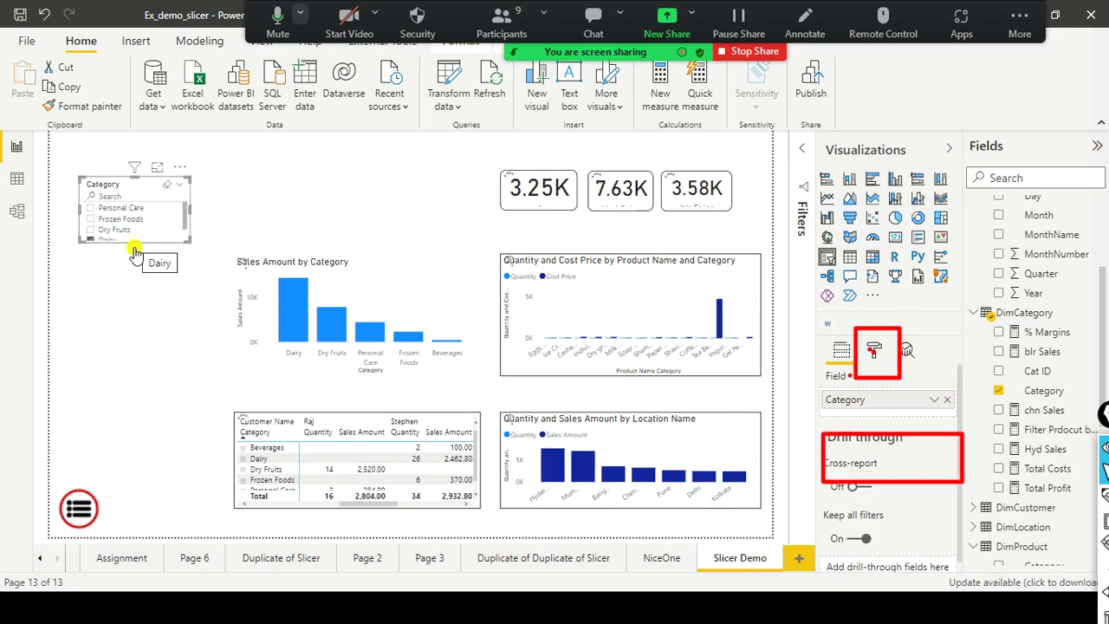
{"action": "left_click_drag", "start_coordinate": [136, 240], "coordinate": [131, 268]}
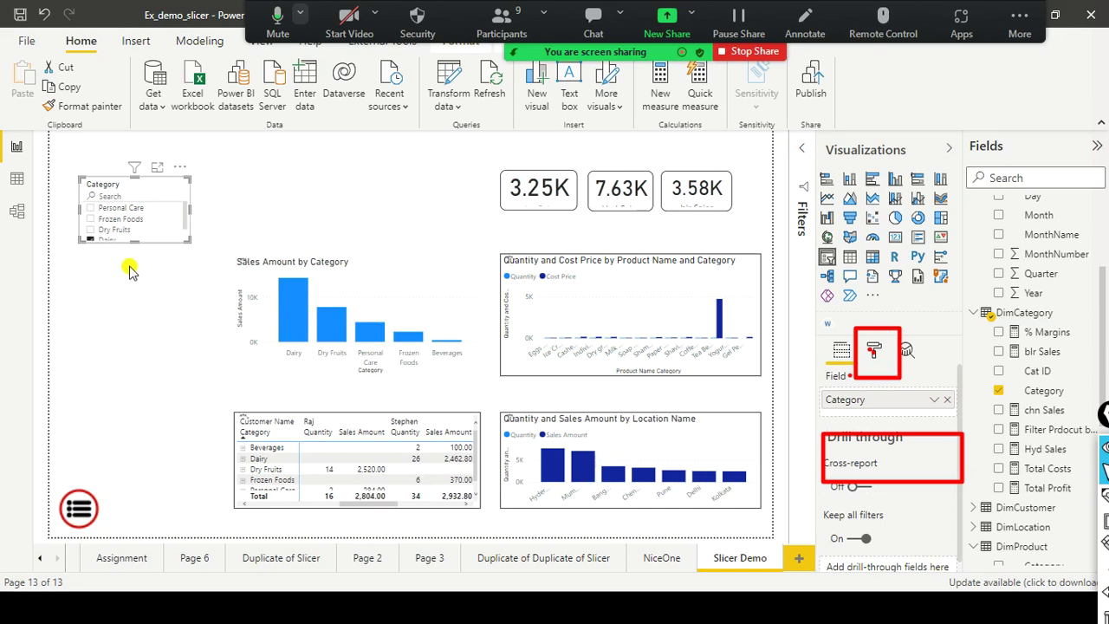
Sort the Category slicer in ascending order and clear its Dairy selection
{"action": "left_click", "coordinate": [179, 169]}
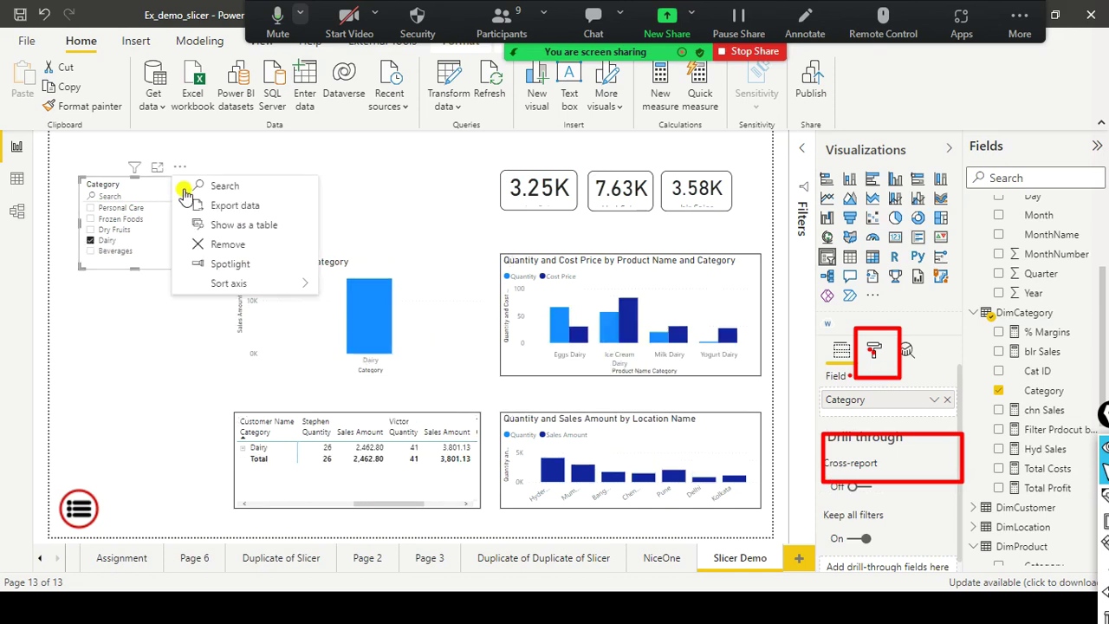
{"action": "mouse_move", "coordinate": [262, 282]}
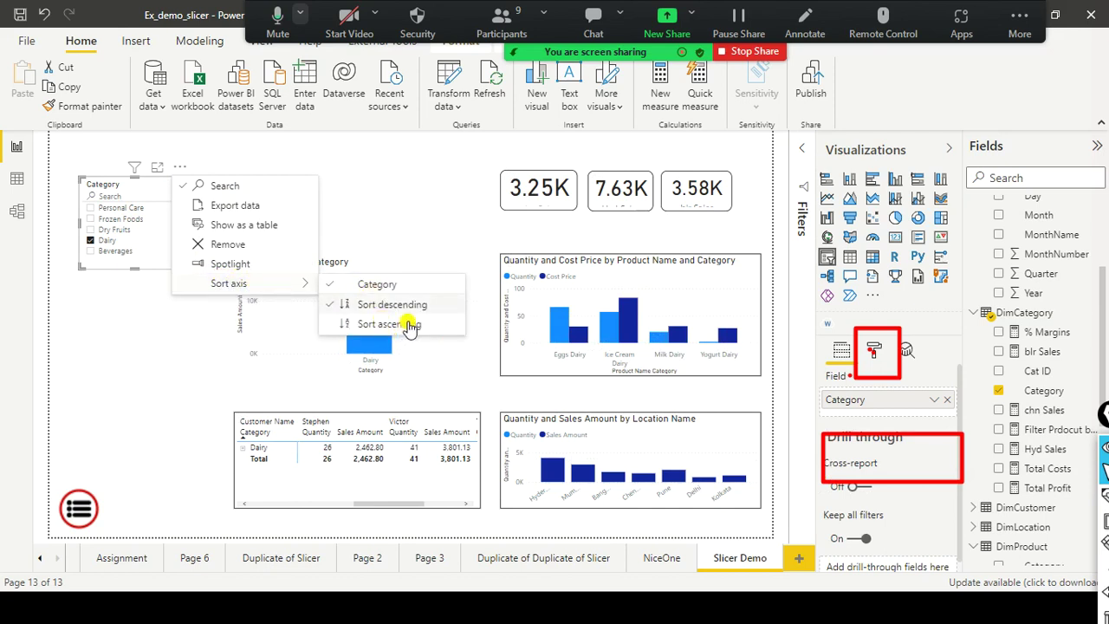
{"action": "left_click", "coordinate": [467, 285]}
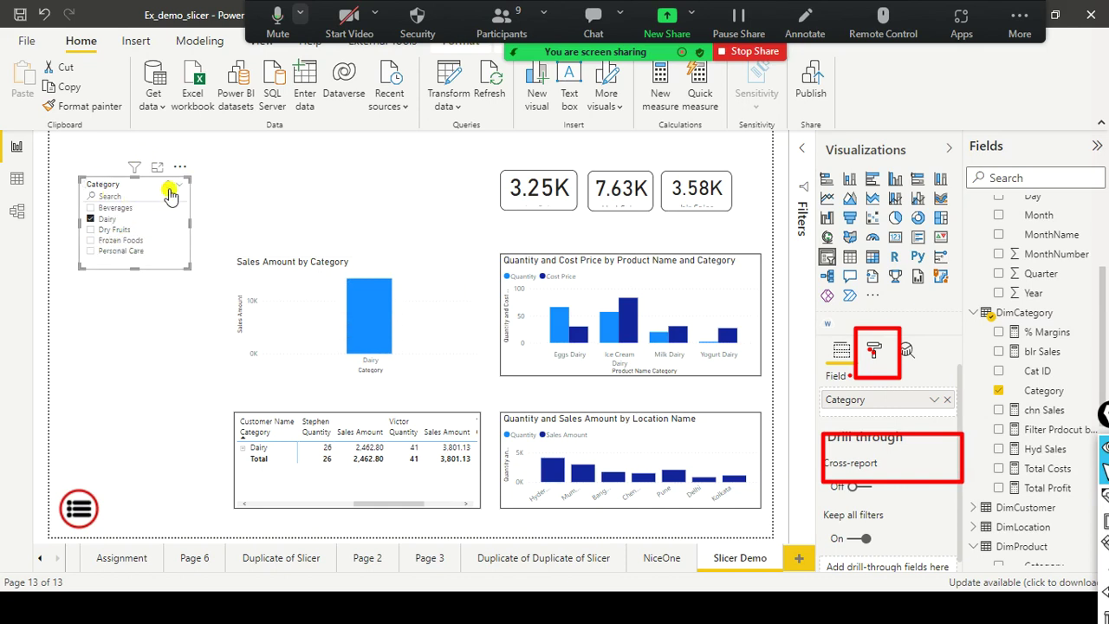
{"action": "left_click", "coordinate": [170, 192]}
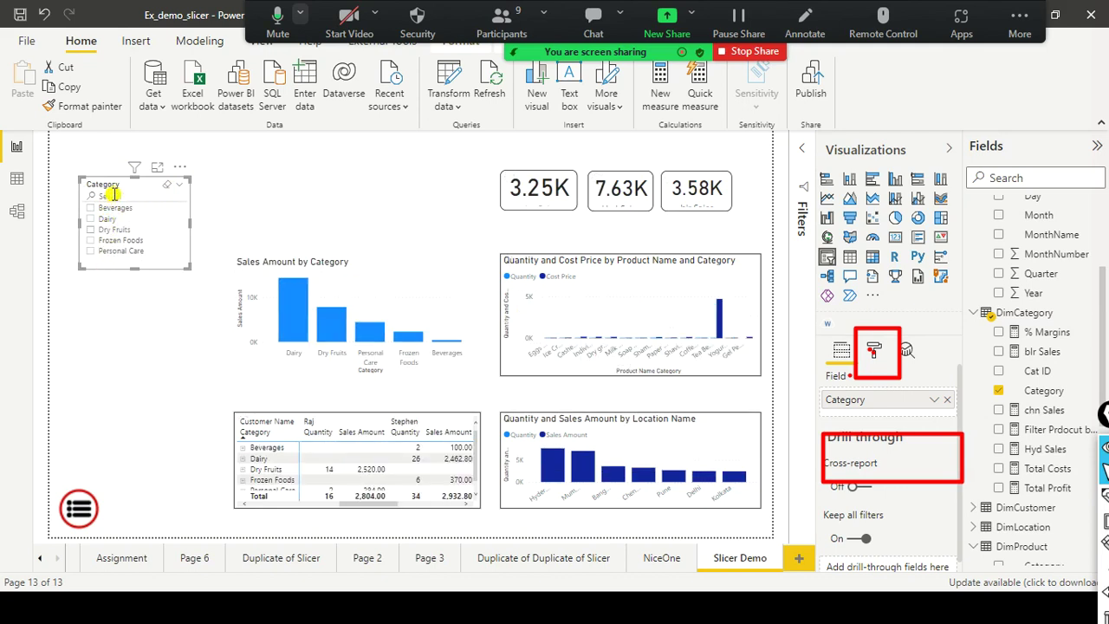
Review the Category slicer's axis sorting options without changing the order
{"action": "left_click", "coordinate": [179, 170]}
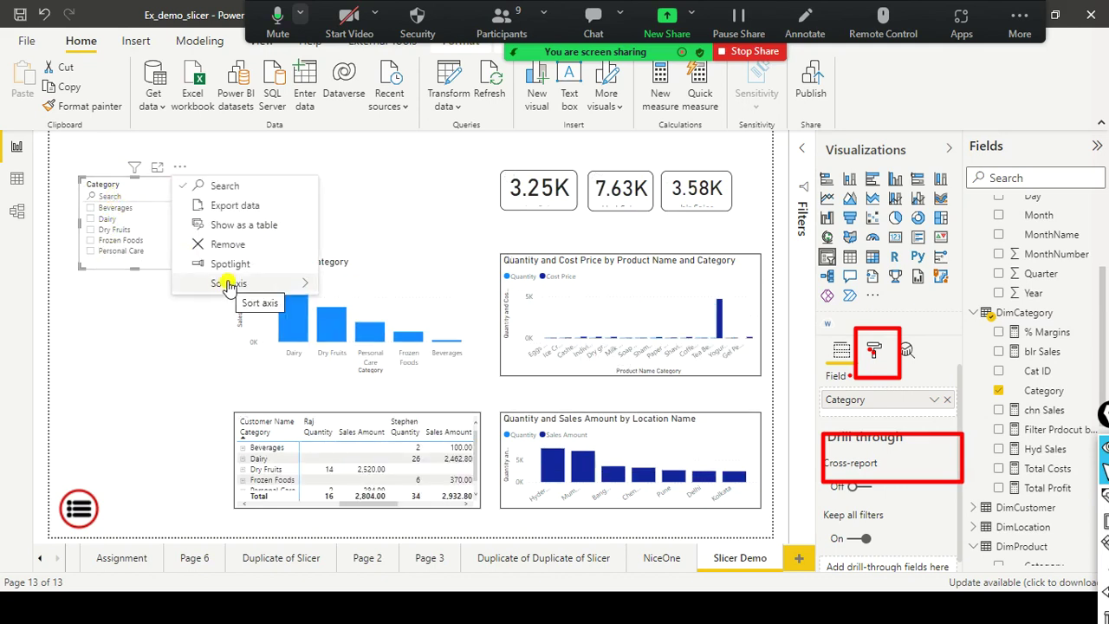
{"action": "mouse_move", "coordinate": [230, 285]}
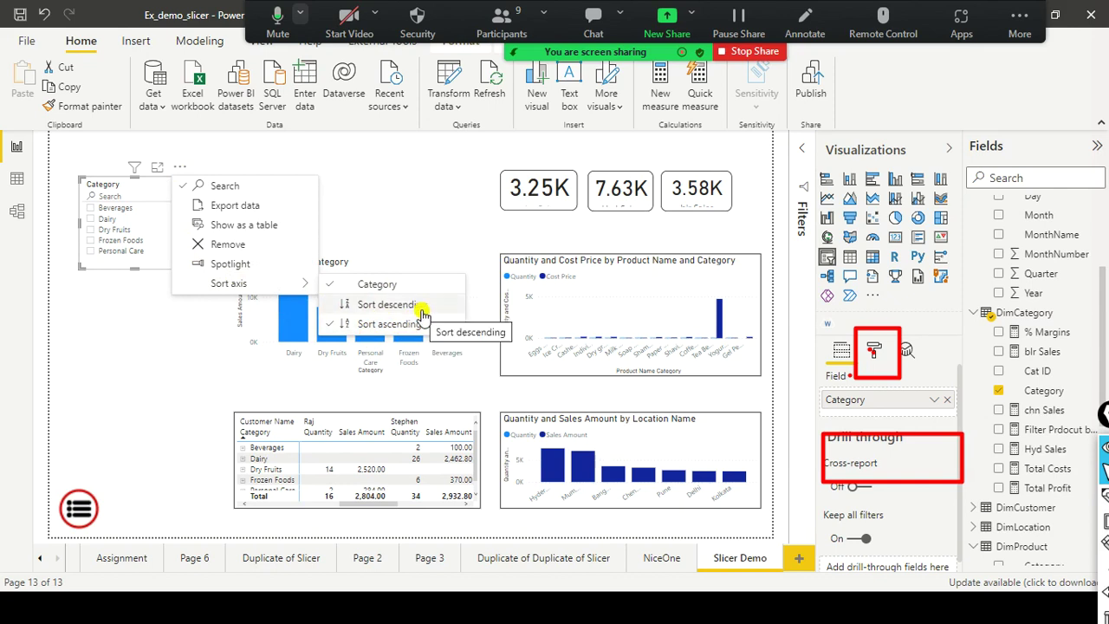
{"action": "left_click", "coordinate": [388, 173]}
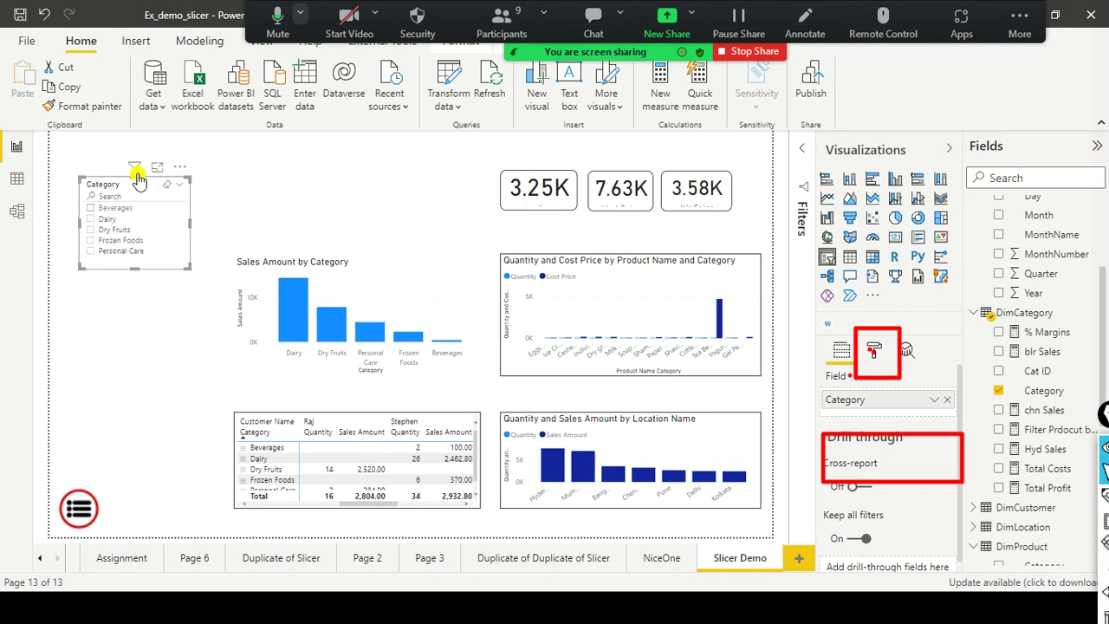
Filter the page by Beverages and Dry Fruits and check which filters affect the Category slicer itself
{"action": "mouse_move", "coordinate": [135, 171]}
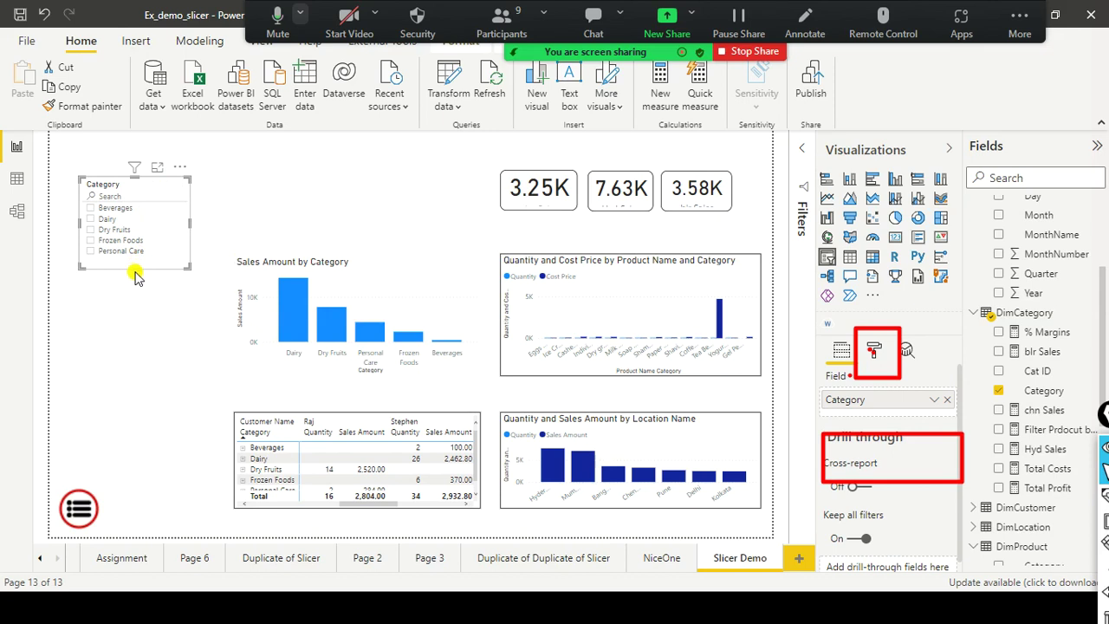
{"action": "left_click", "coordinate": [90, 210]}
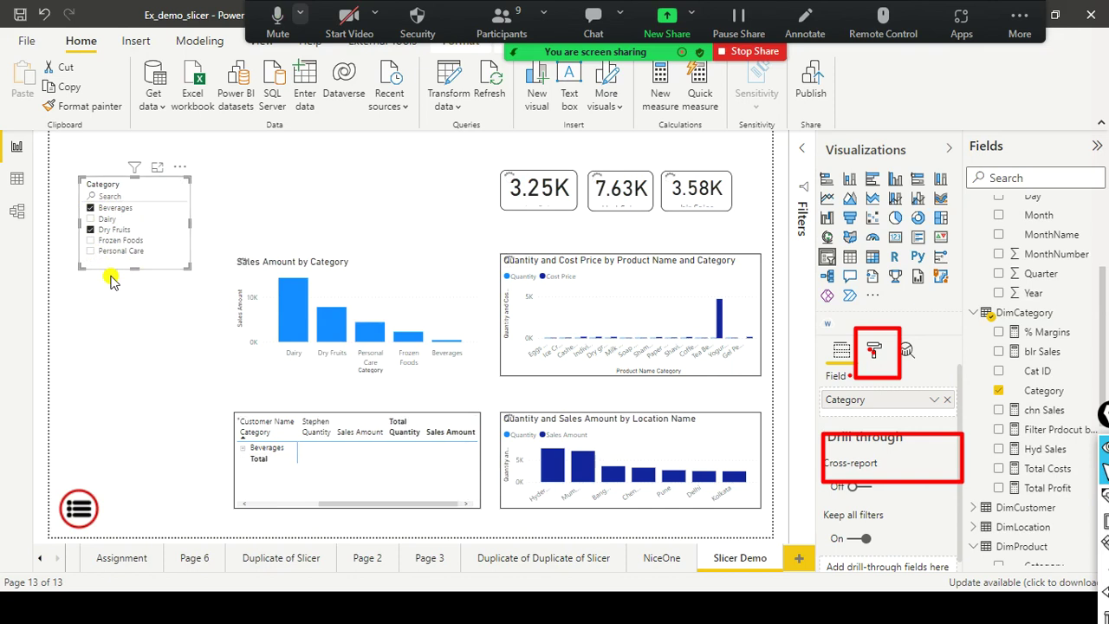
{"action": "left_click", "coordinate": [128, 230]}
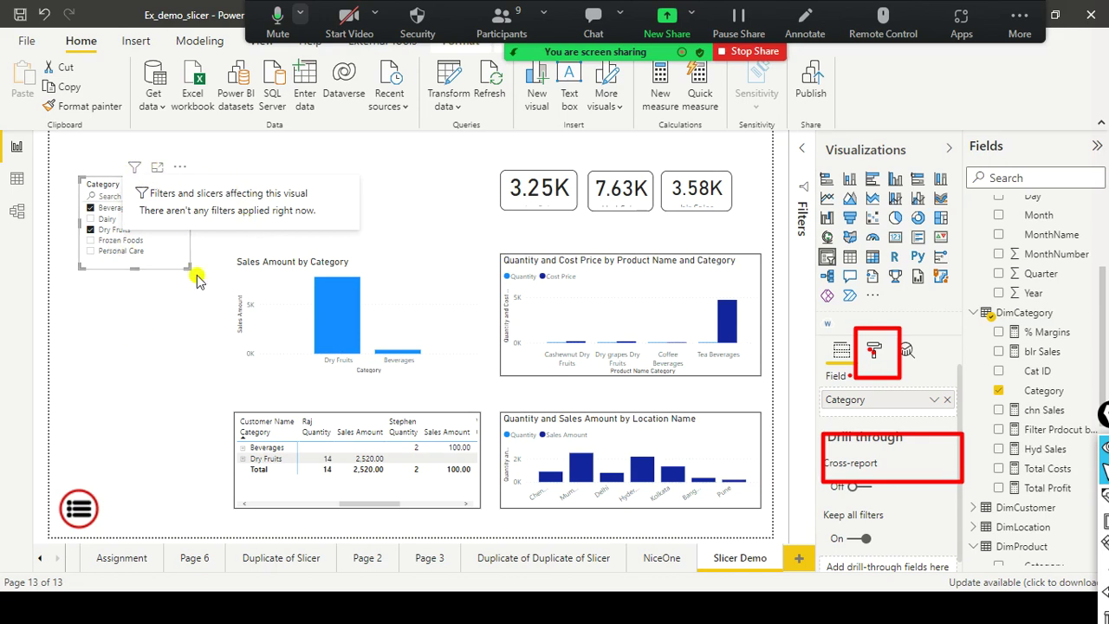
{"action": "left_click", "coordinate": [215, 296]}
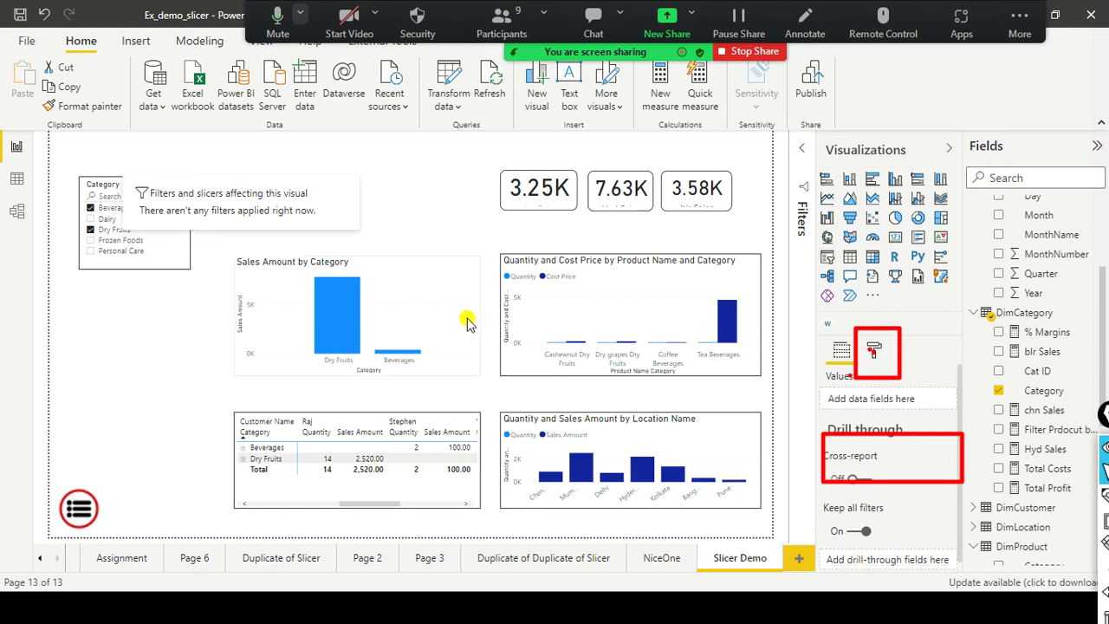
Check which filters and slicers affect the Sales Amount by Category and Quantity and Cost Price charts
{"action": "left_click", "coordinate": [271, 243]}
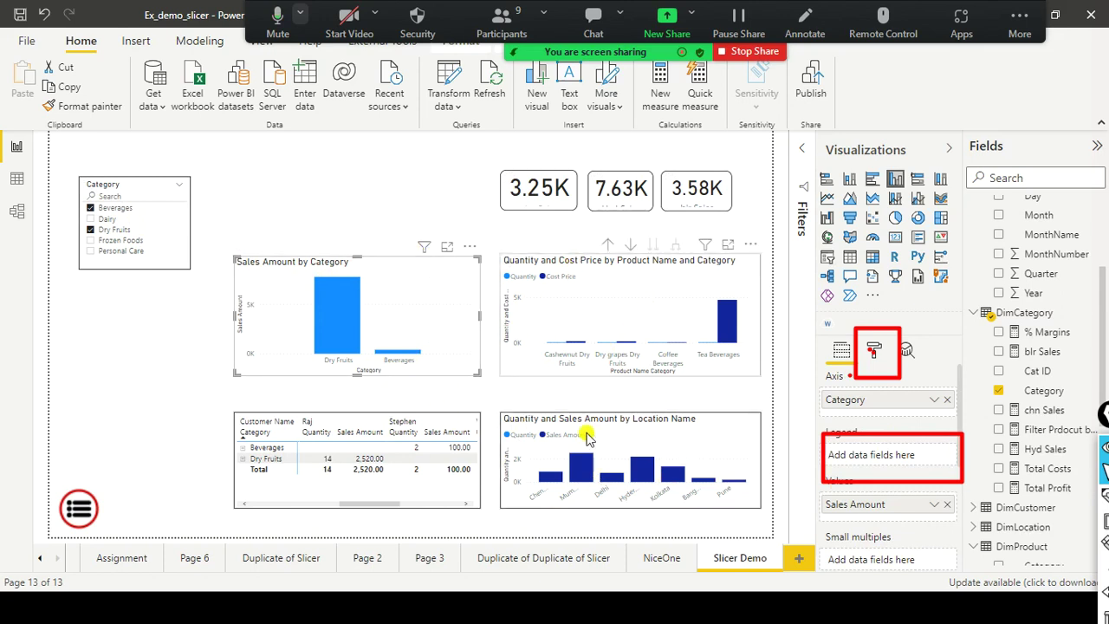
{"action": "mouse_move", "coordinate": [424, 247]}
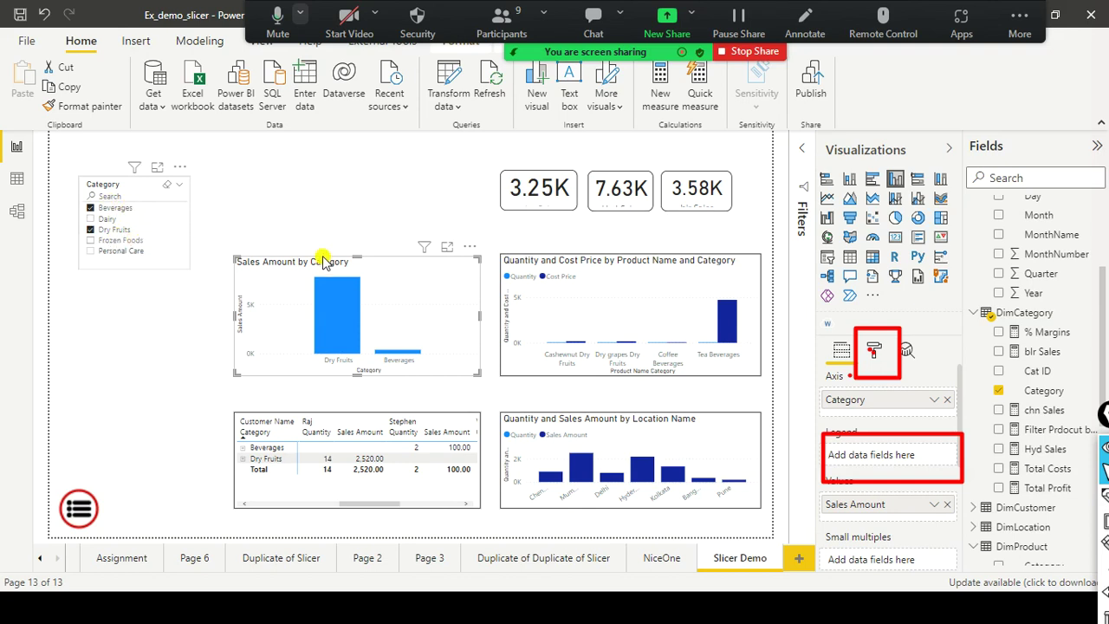
{"action": "left_click", "coordinate": [403, 212]}
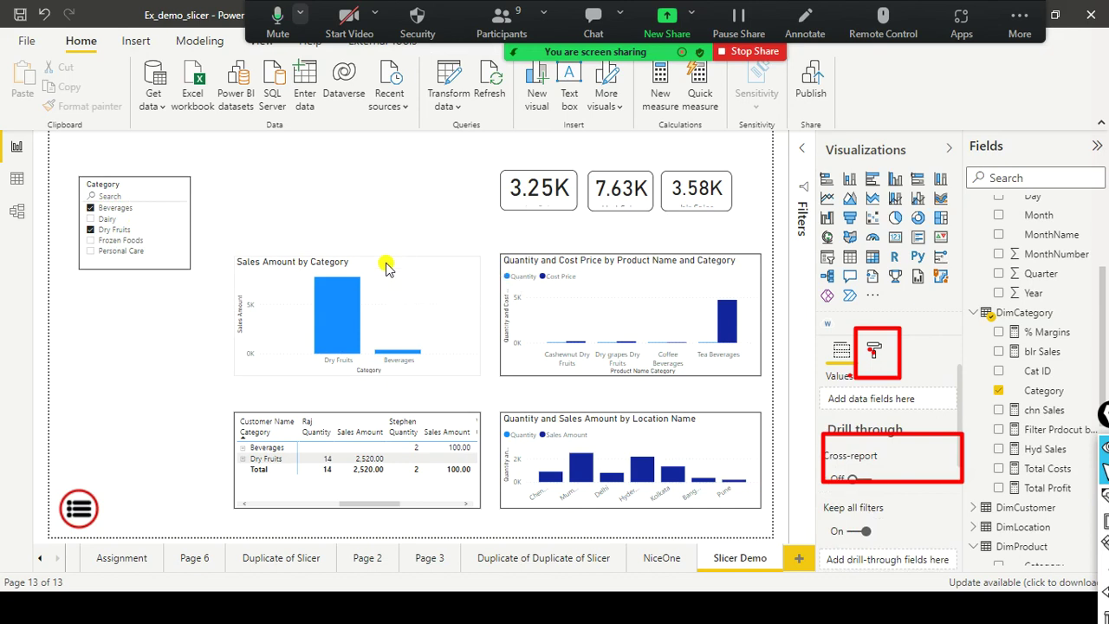
{"action": "left_click", "coordinate": [389, 260]}
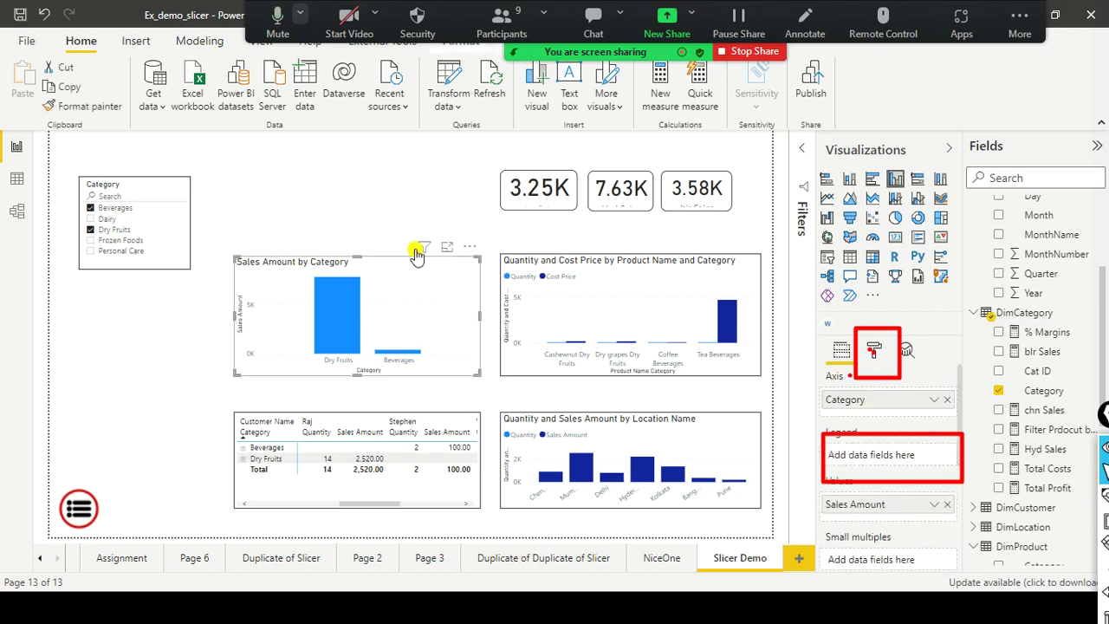
{"action": "mouse_move", "coordinate": [424, 253]}
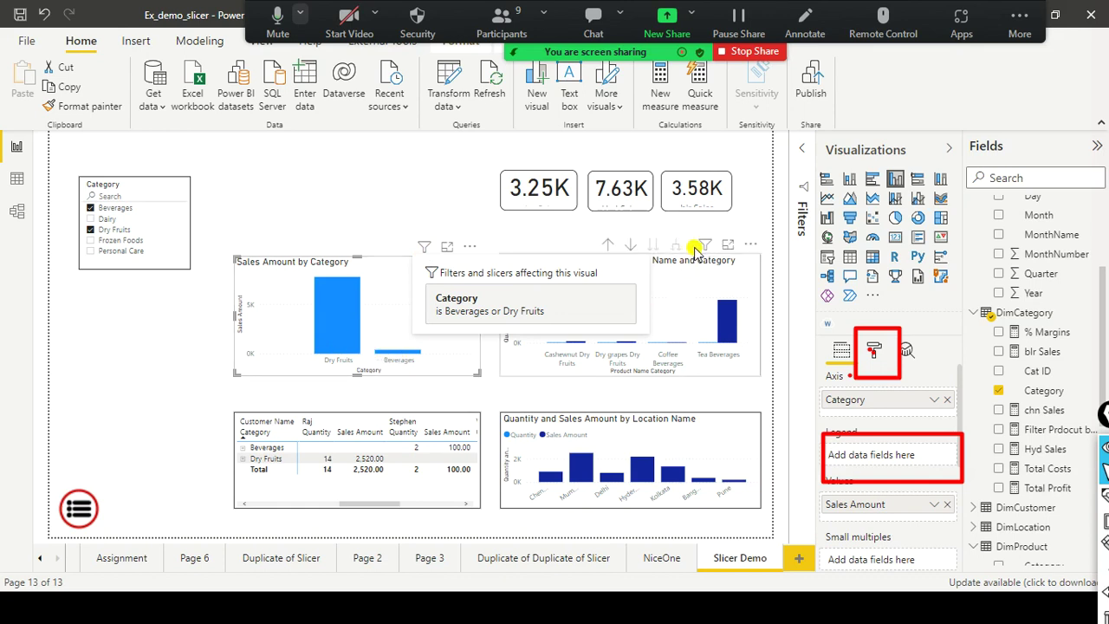
{"action": "mouse_move", "coordinate": [707, 249]}
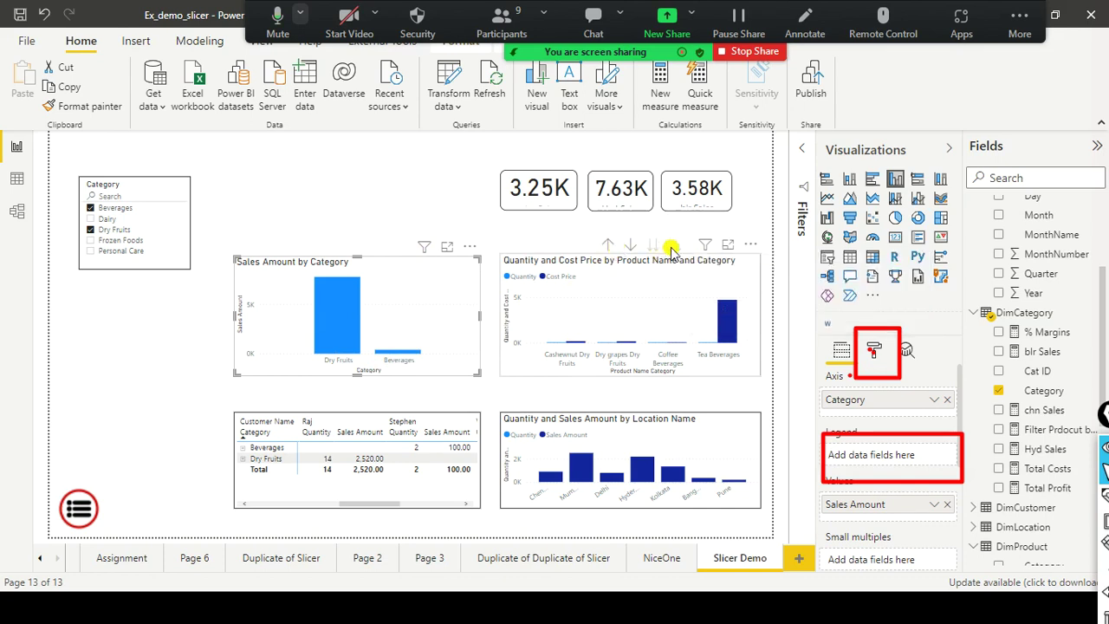
{"action": "left_click", "coordinate": [674, 291]}
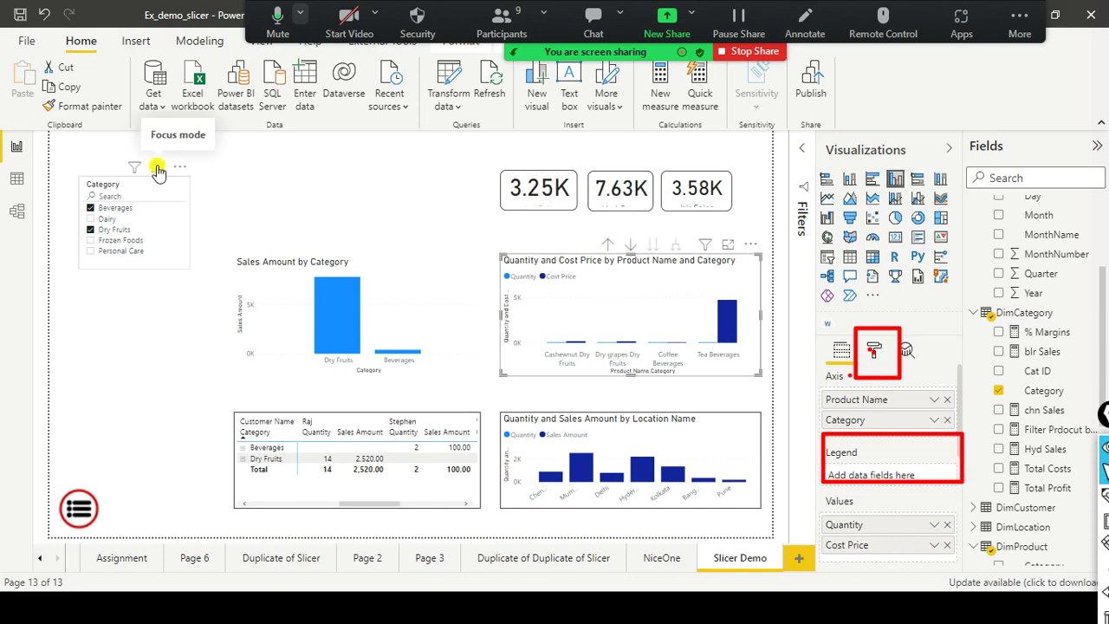
View the Category slicer in focus mode and return to the report page
{"action": "left_click", "coordinate": [158, 169]}
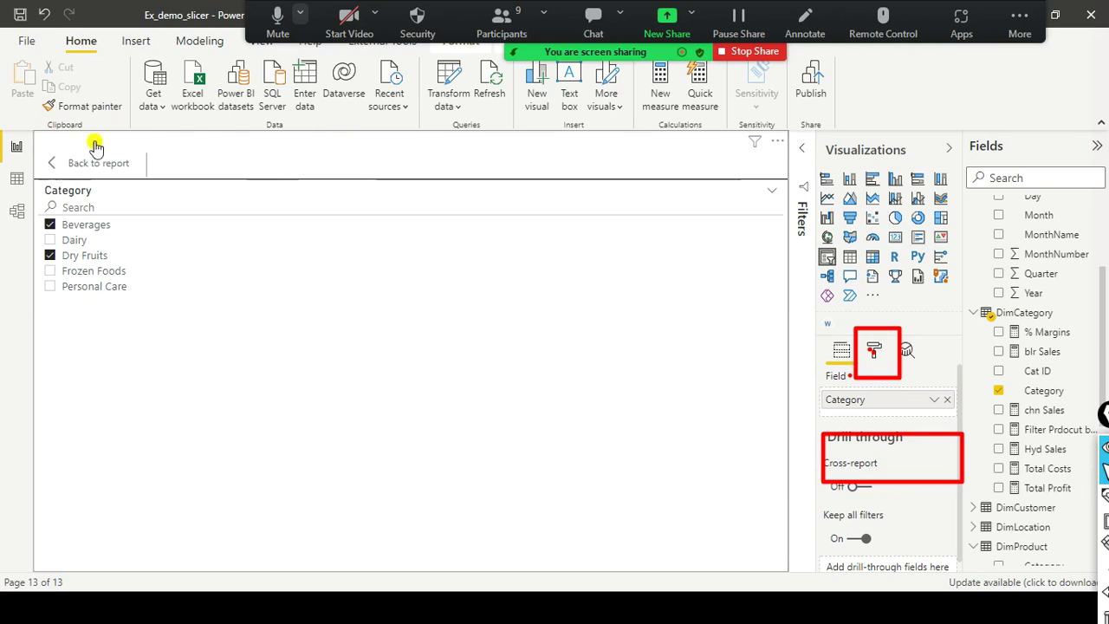
{"action": "left_click", "coordinate": [55, 164]}
Check which filters and slicers affect the matrix of quantities and sales amounts by customer
{"action": "left_click", "coordinate": [388, 391]}
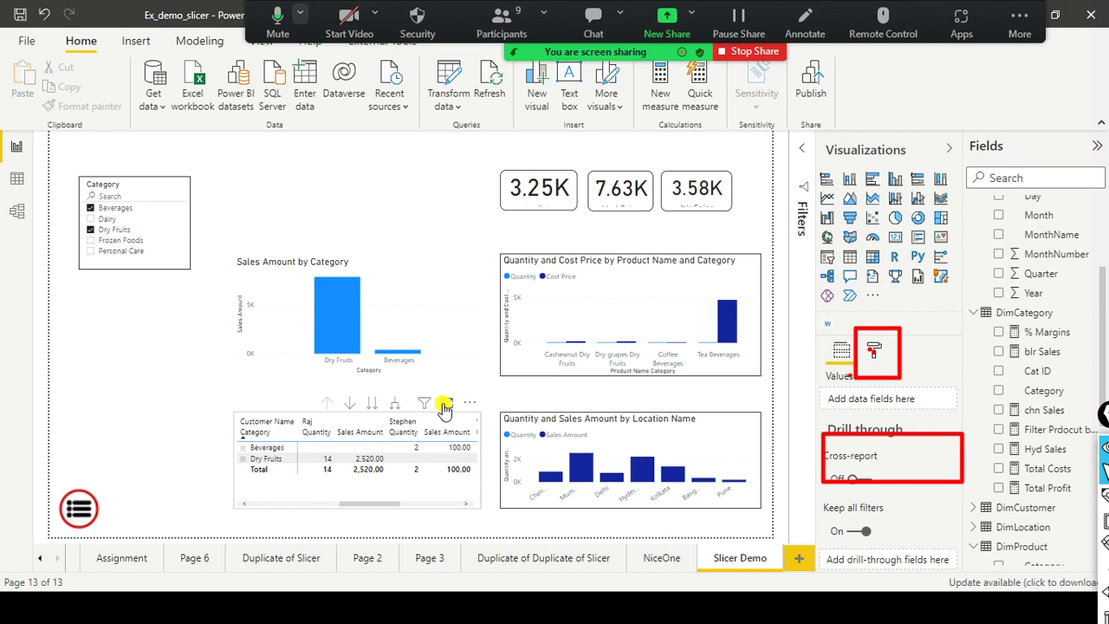
{"action": "mouse_move", "coordinate": [444, 407]}
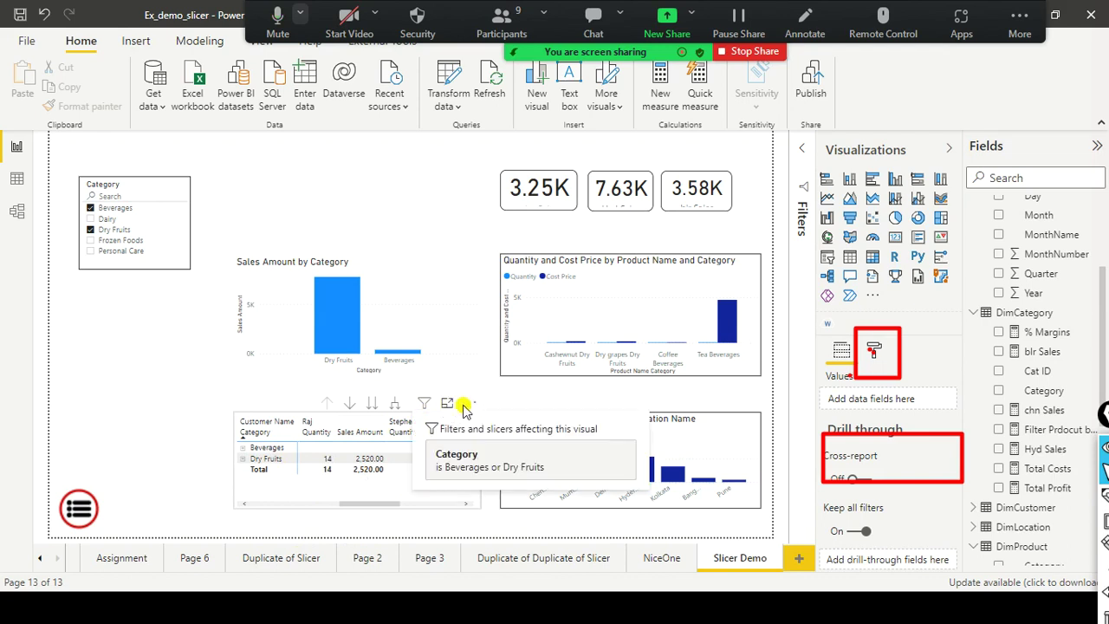
Expand the customer matrix down one level to show the products in focus mode and return to the report page
{"action": "left_click", "coordinate": [463, 403]}
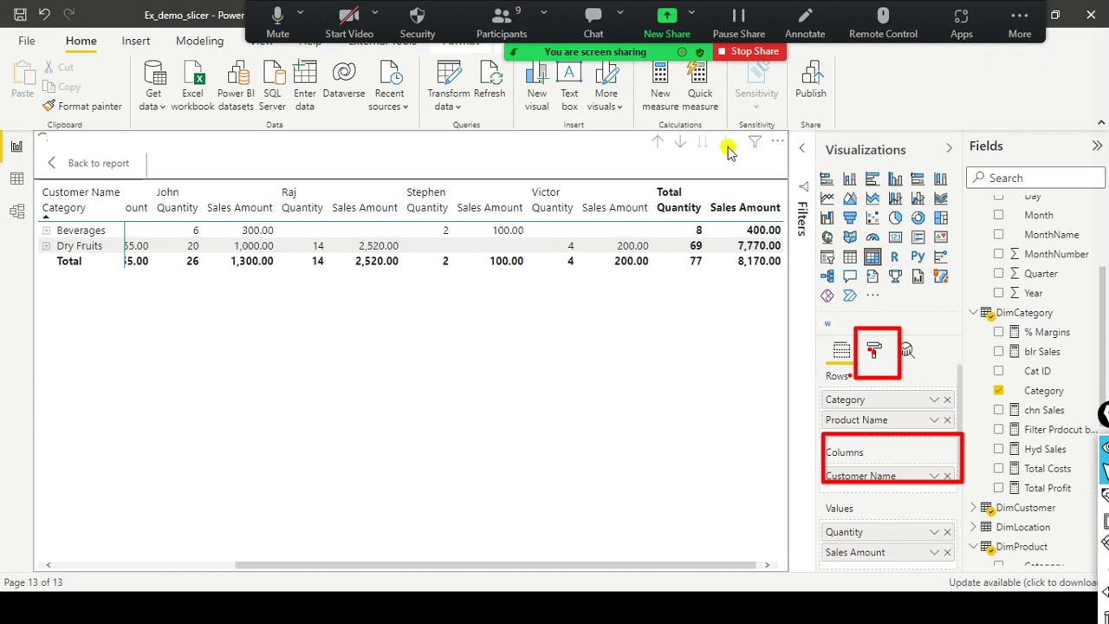
{"action": "left_click", "coordinate": [728, 146]}
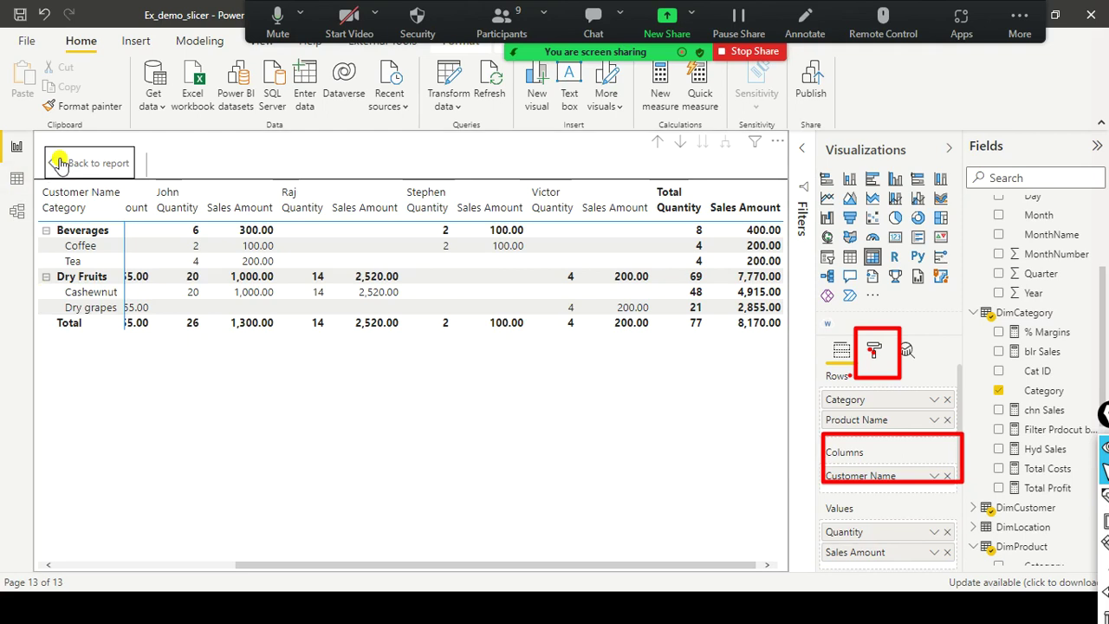
{"action": "left_click", "coordinate": [90, 163]}
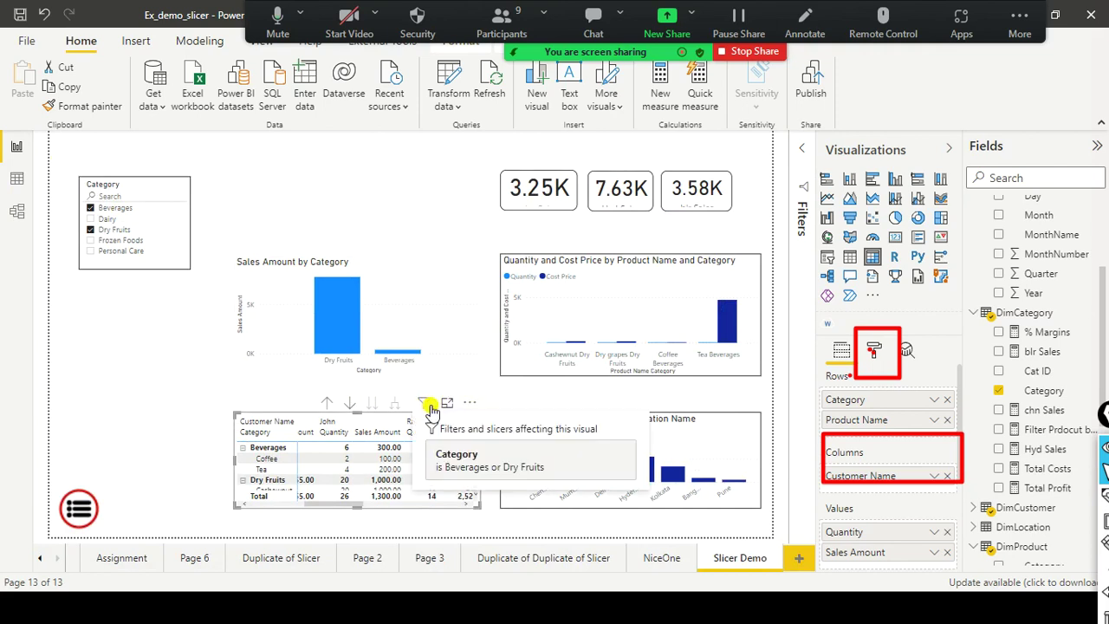
{"action": "mouse_move", "coordinate": [423, 407]}
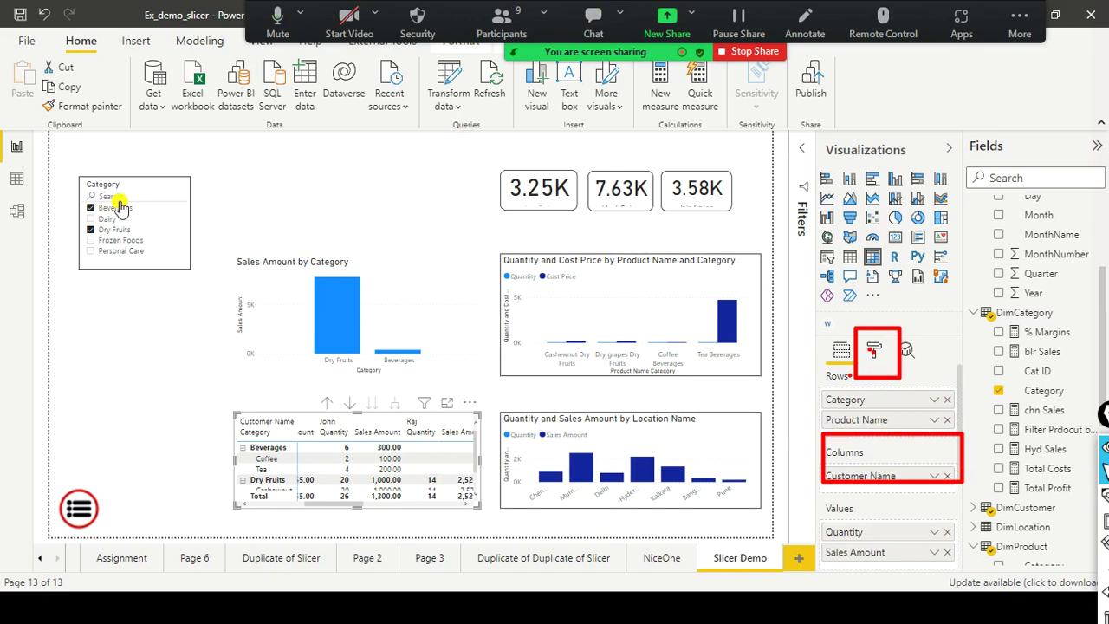
Clear all selections in the Category slicer
{"action": "left_click", "coordinate": [165, 187]}
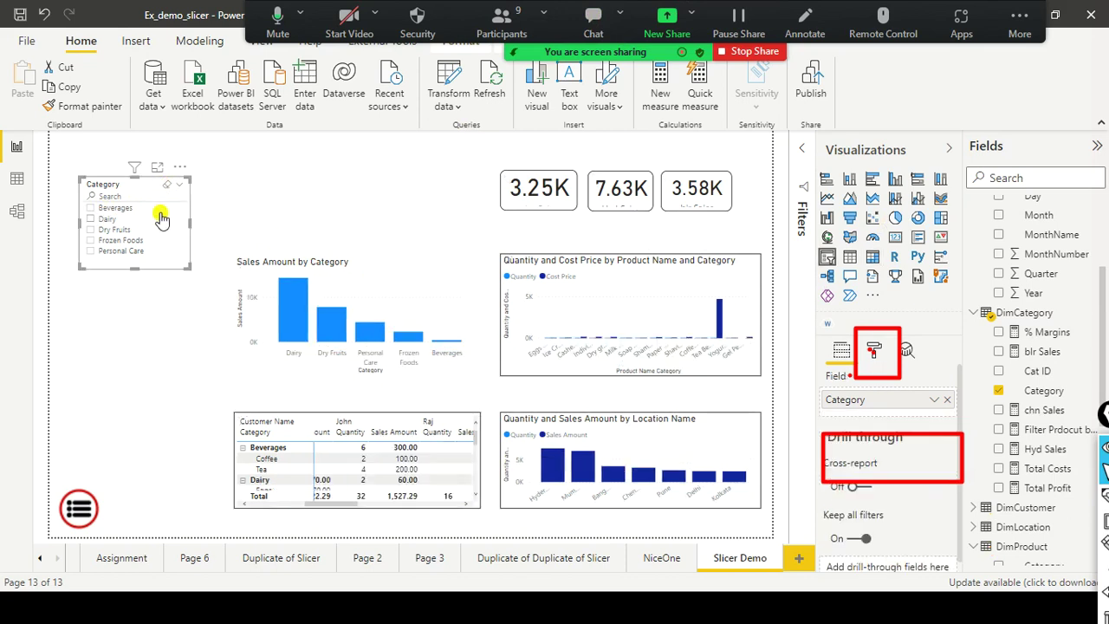
{"action": "left_click", "coordinate": [225, 204]}
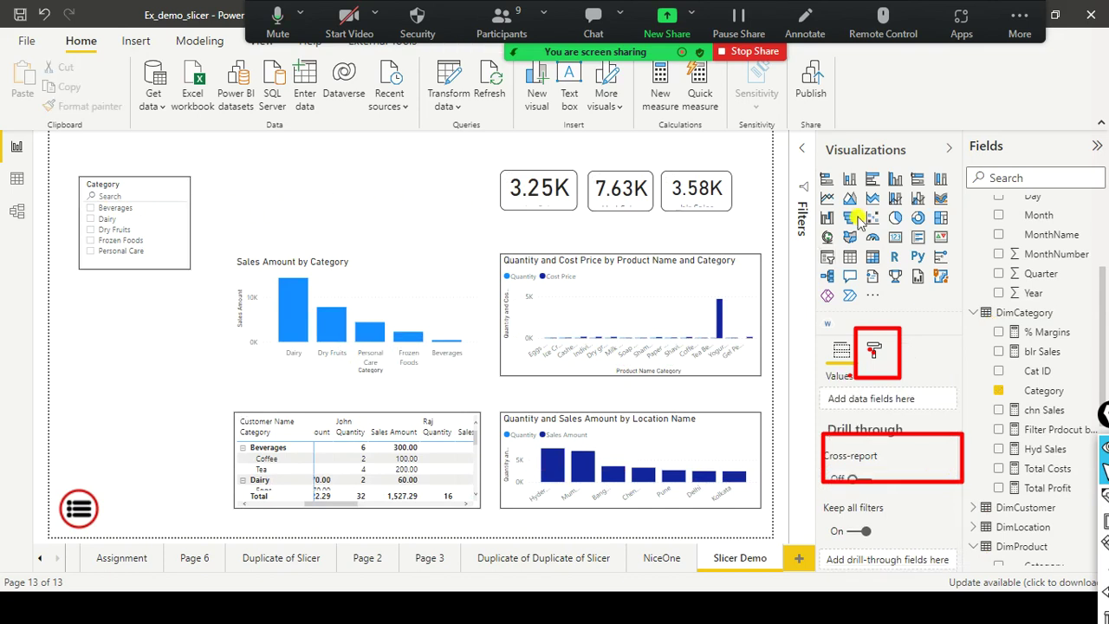
Add a narrow MonthNumber slicer above the Sales Amount by Category chart and move the Category slicer up beside it
{"action": "scroll", "coordinate": [1034, 257], "scroll_direction": "up", "scroll_amount": 3}
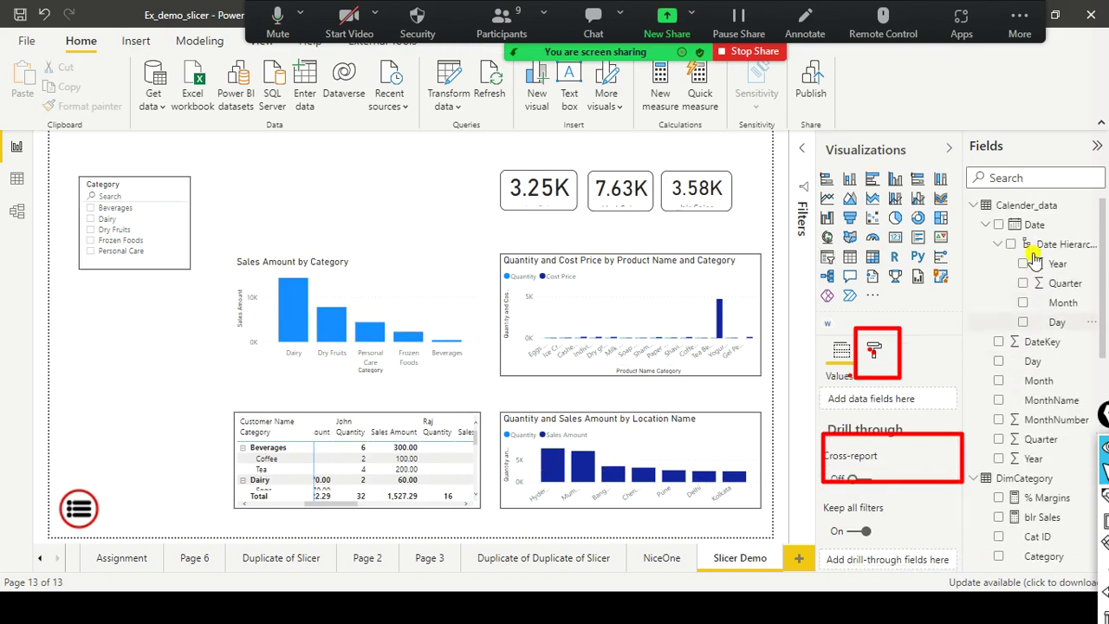
{"action": "left_click", "coordinate": [827, 261]}
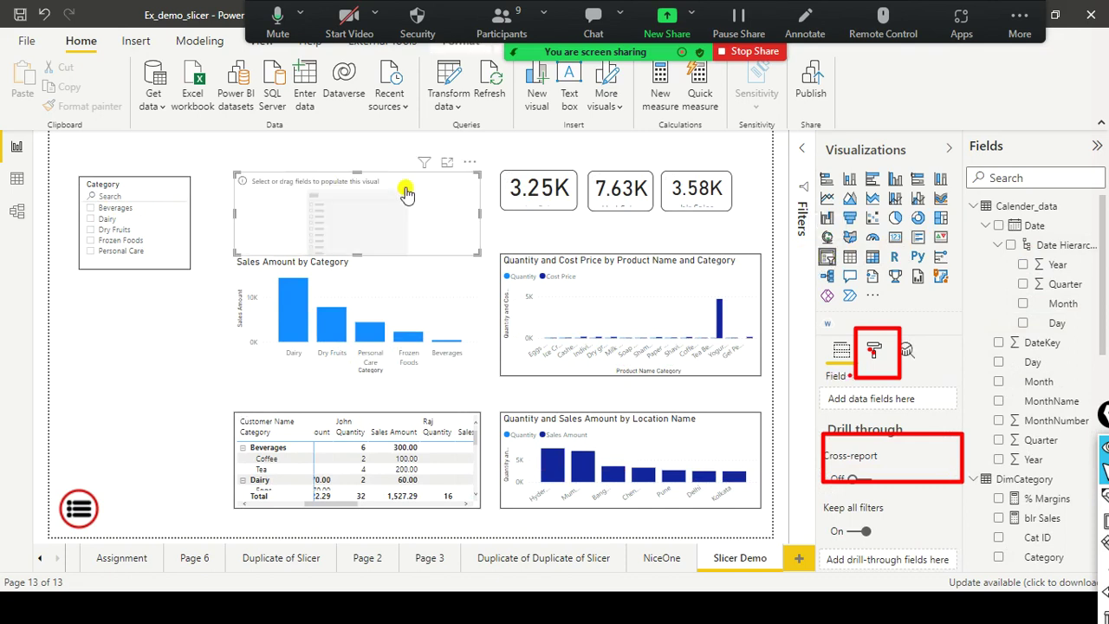
{"action": "left_click_drag", "start_coordinate": [480, 214], "coordinate": [318, 201]}
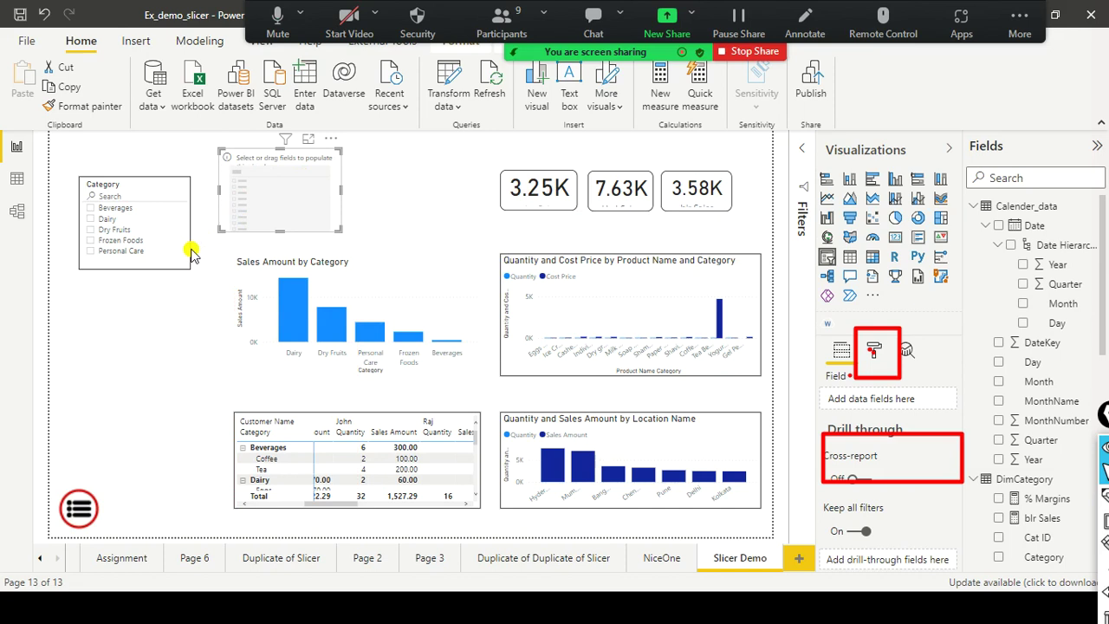
{"action": "left_click_drag", "start_coordinate": [175, 260], "coordinate": [176, 232]}
{"action": "left_click", "coordinate": [336, 223]}
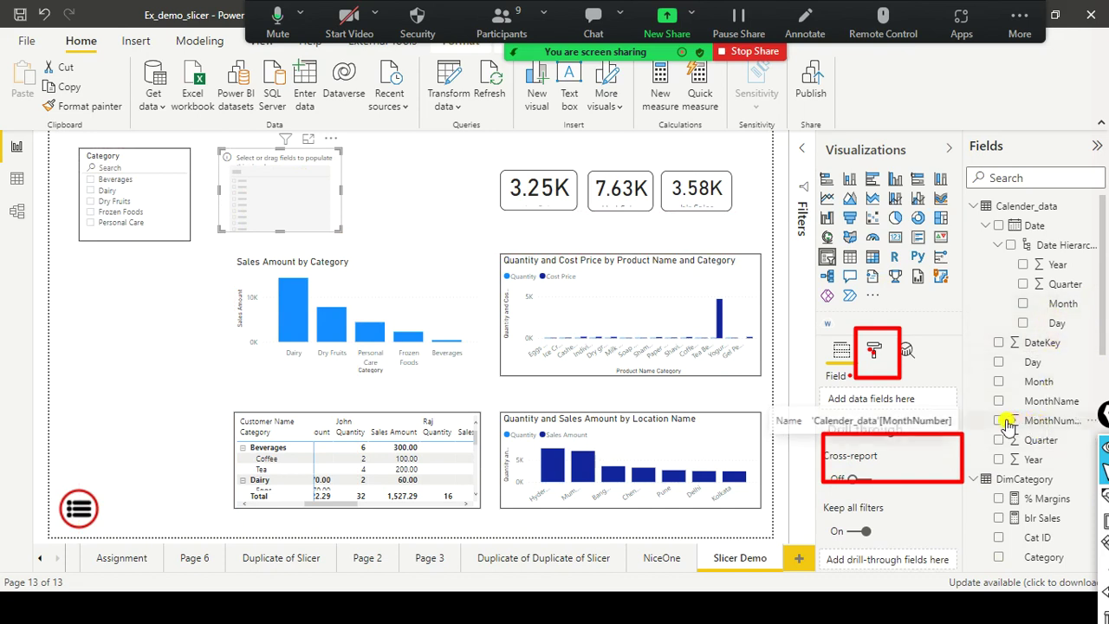
{"action": "left_click_drag", "start_coordinate": [979, 419], "coordinate": [277, 203]}
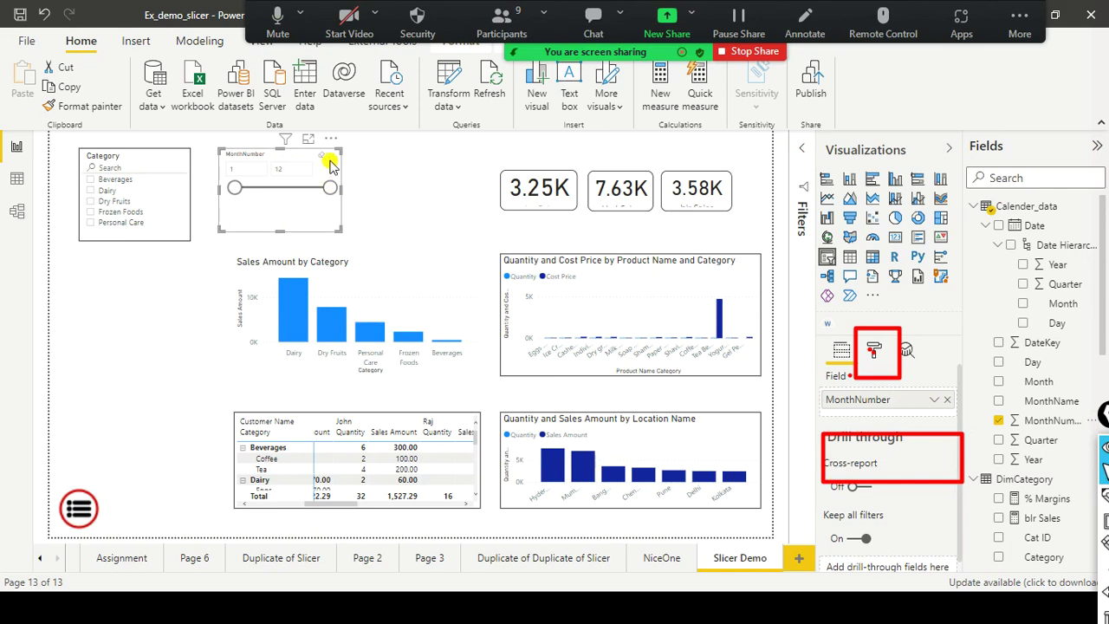
Review the MonthNumber slicer's types and use its Between range to filter the page to months 3 through 9
{"action": "left_click", "coordinate": [333, 157]}
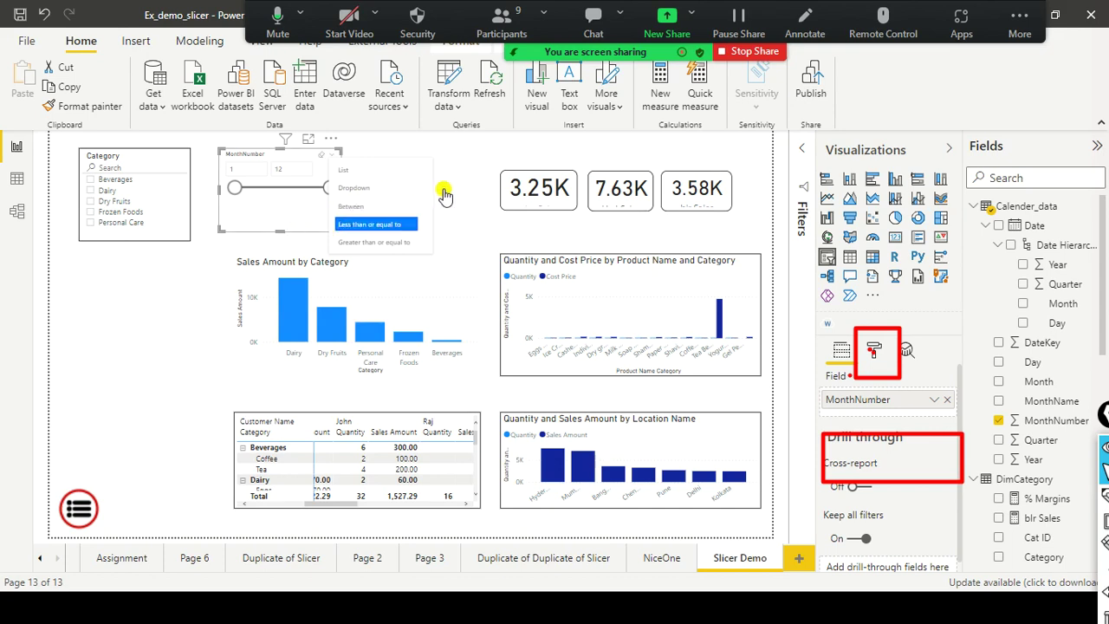
{"action": "left_click", "coordinate": [281, 180]}
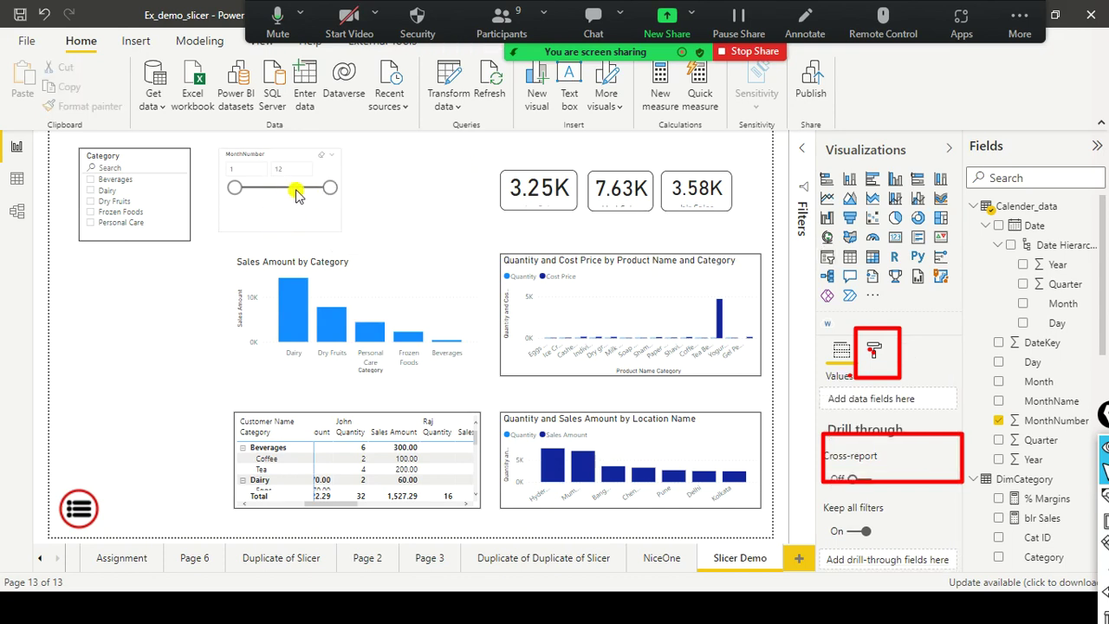
{"action": "left_click_drag", "start_coordinate": [334, 189], "coordinate": [291, 201]}
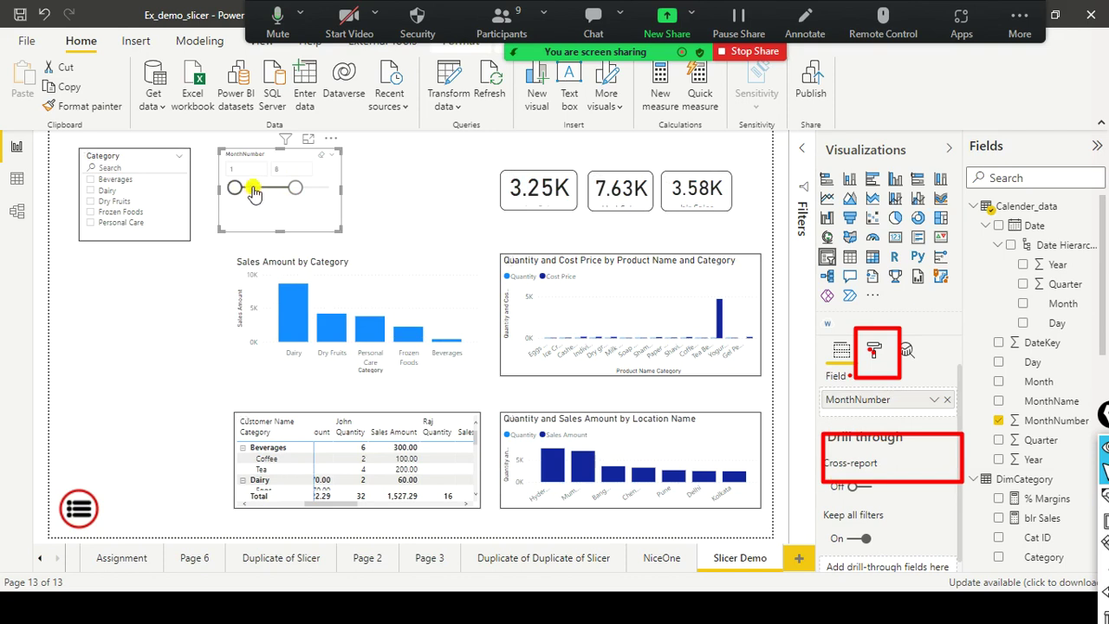
{"action": "left_click", "coordinate": [253, 192]}
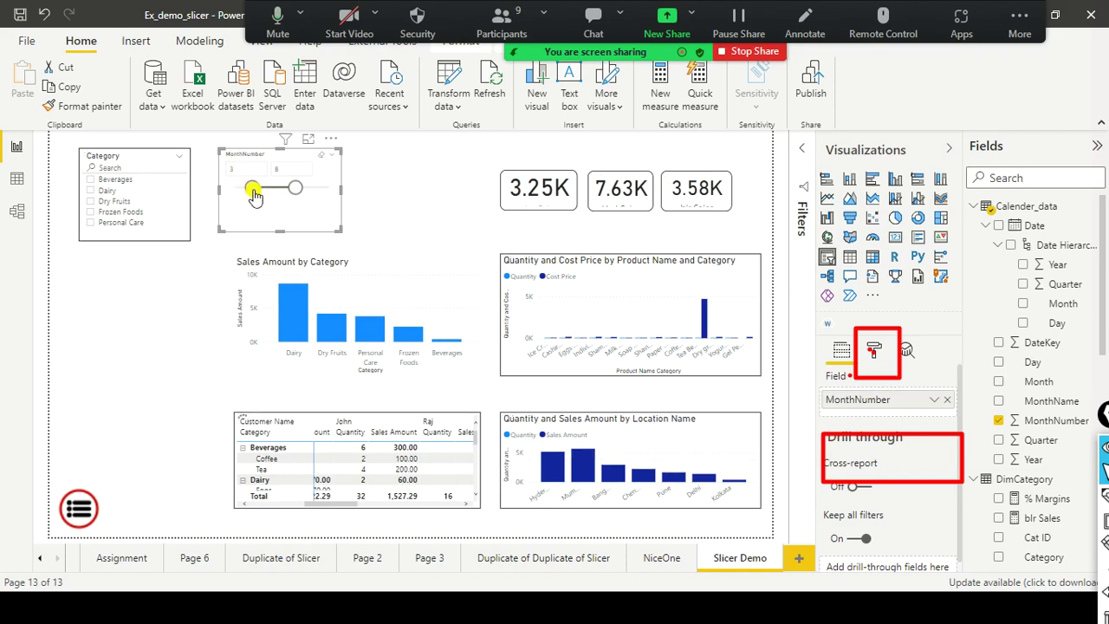
{"action": "left_click", "coordinate": [303, 191]}
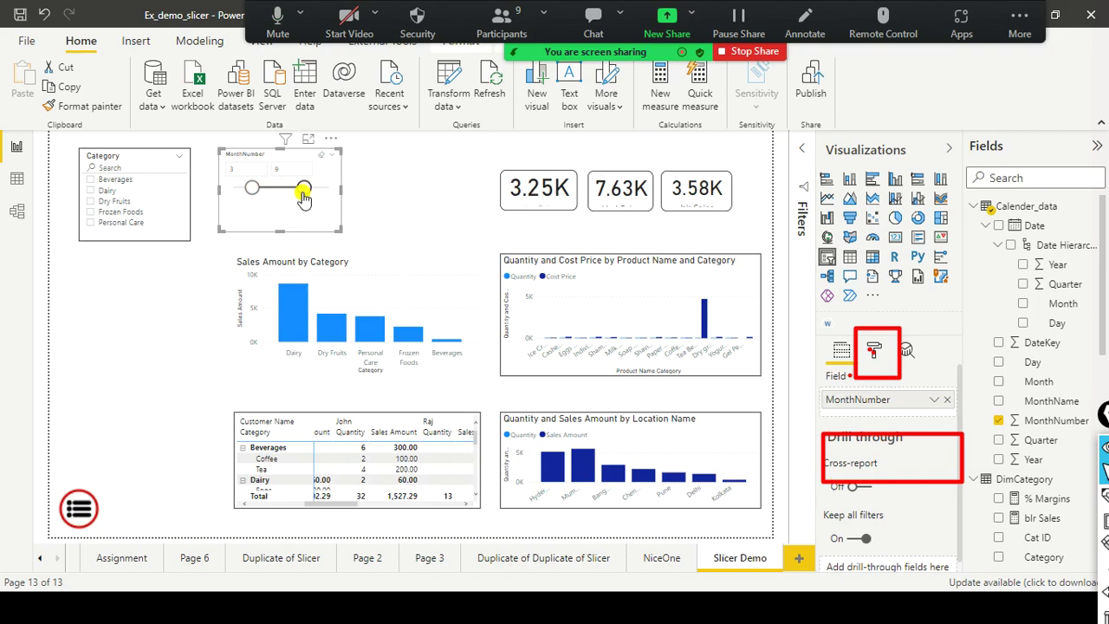
{"action": "left_click_drag", "start_coordinate": [238, 197], "coordinate": [251, 187]}
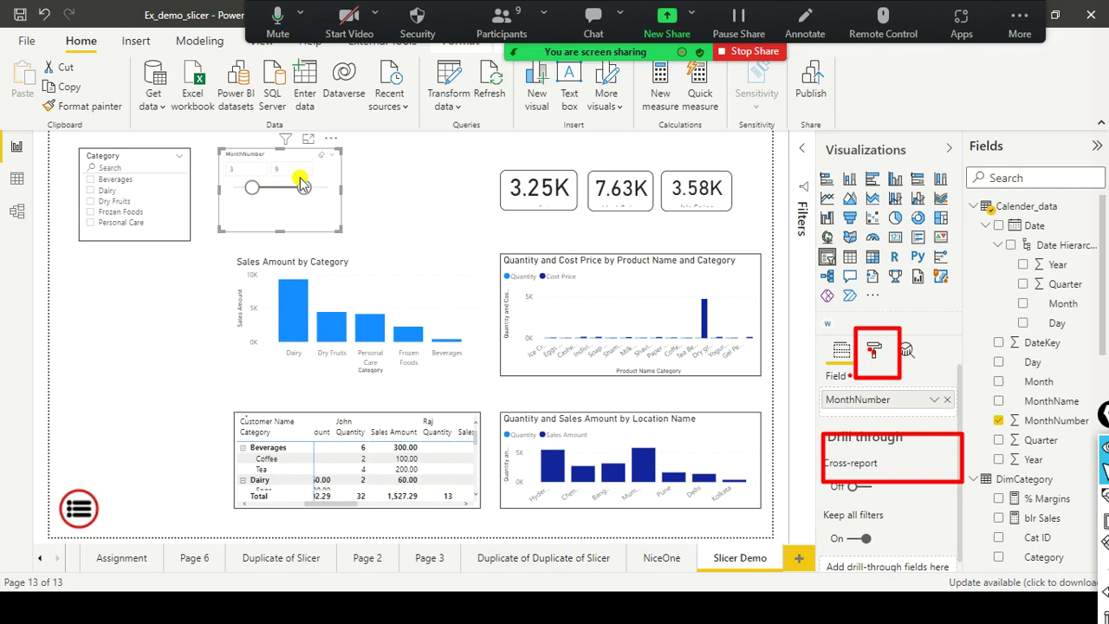
Set the MonthNumber slicer's upper limit to 10 and its lower limit to 1
{"action": "left_click", "coordinate": [286, 169]}
{"action": "double_click", "coordinate": [286, 169]}
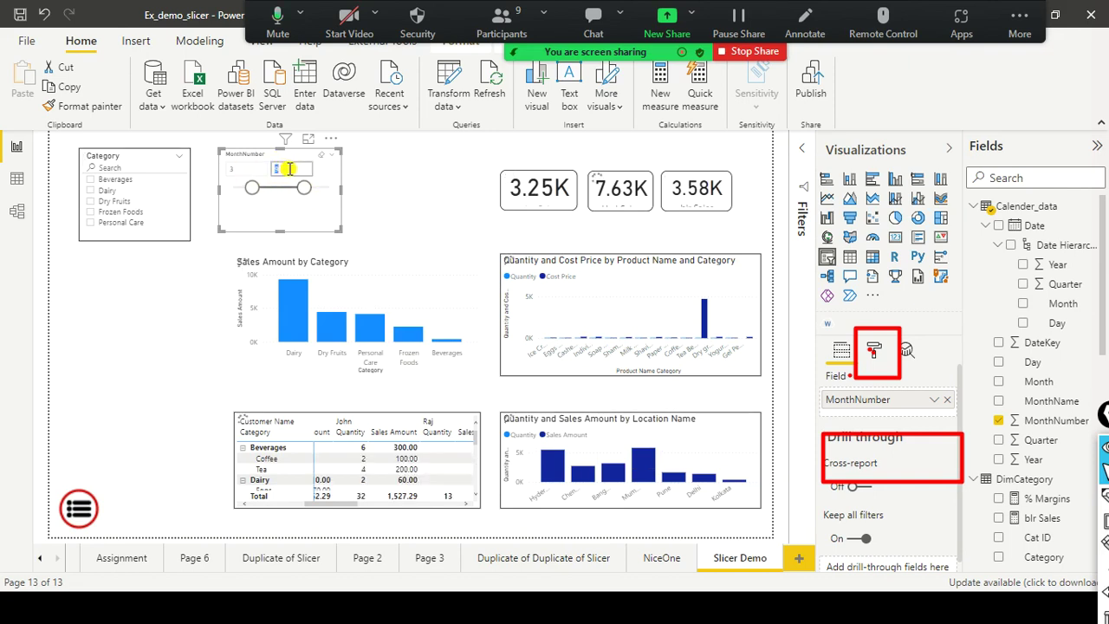
{"action": "type", "text": "10"}
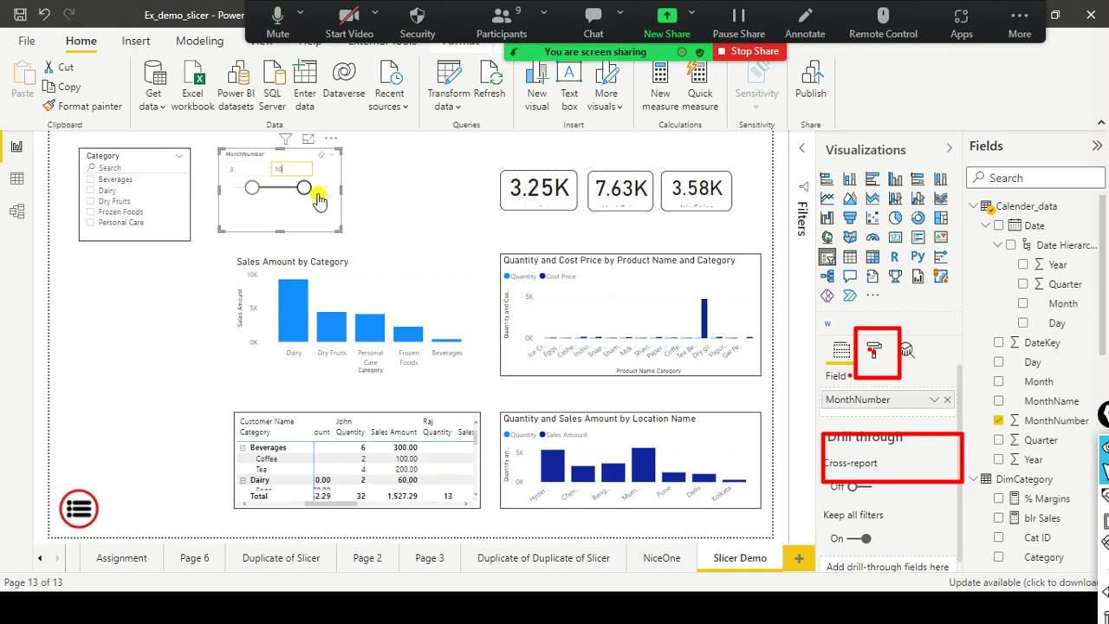
{"action": "left_click_drag", "start_coordinate": [300, 191], "coordinate": [318, 188]}
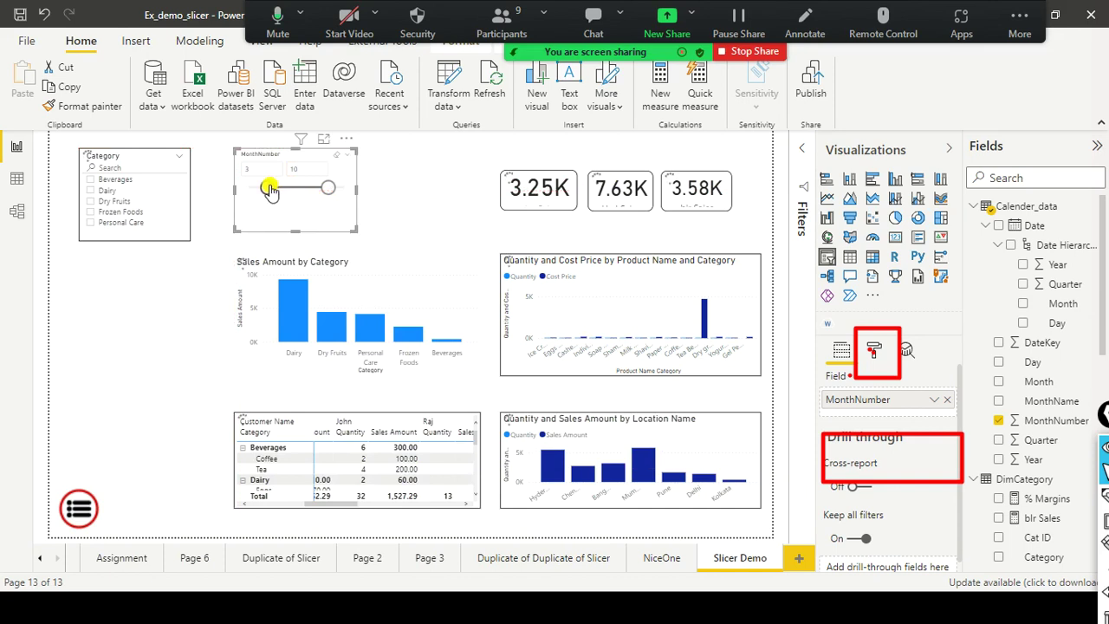
{"action": "left_click_drag", "start_coordinate": [248, 193], "coordinate": [249, 189]}
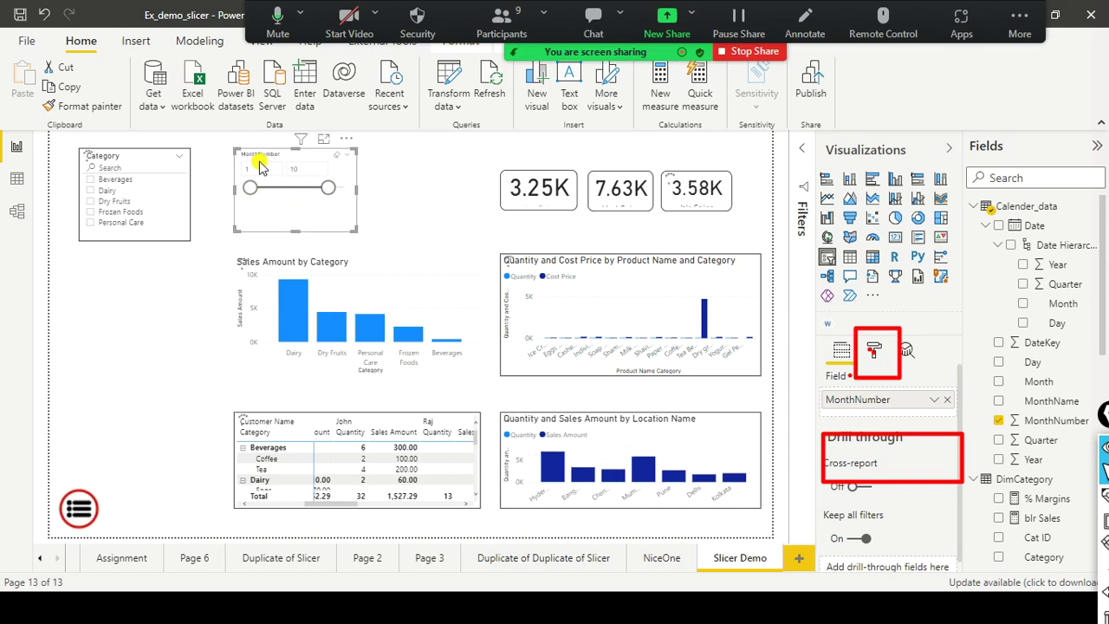
{"action": "left_click_drag", "start_coordinate": [324, 191], "coordinate": [328, 190]}
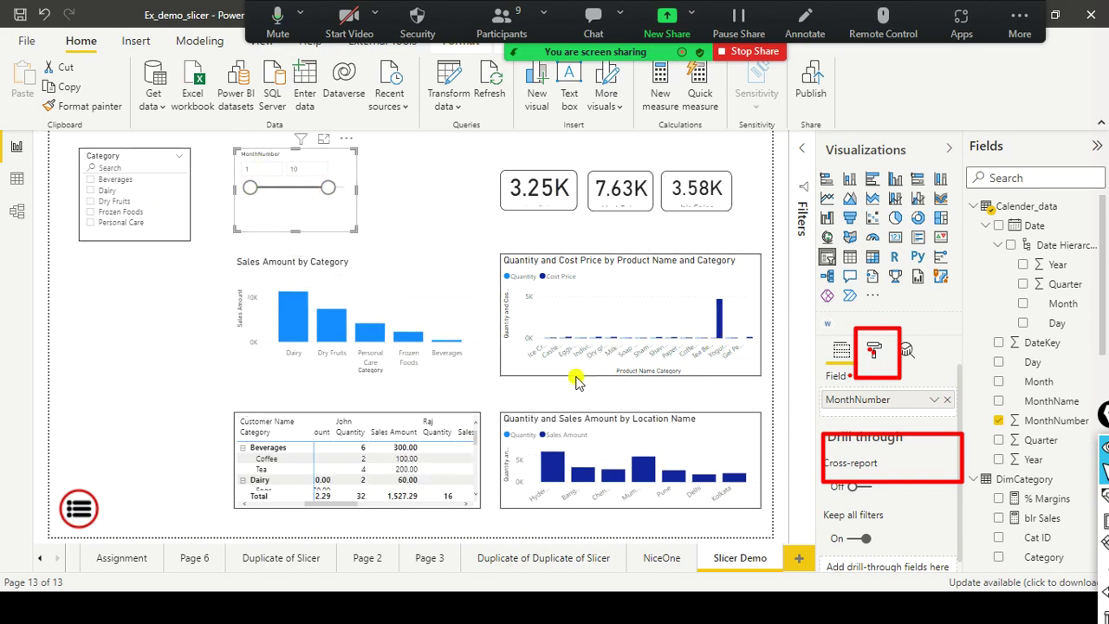
Switch the MonthNumber slicer to Less than or equal to and set its limit to 8
{"action": "left_click", "coordinate": [344, 160]}
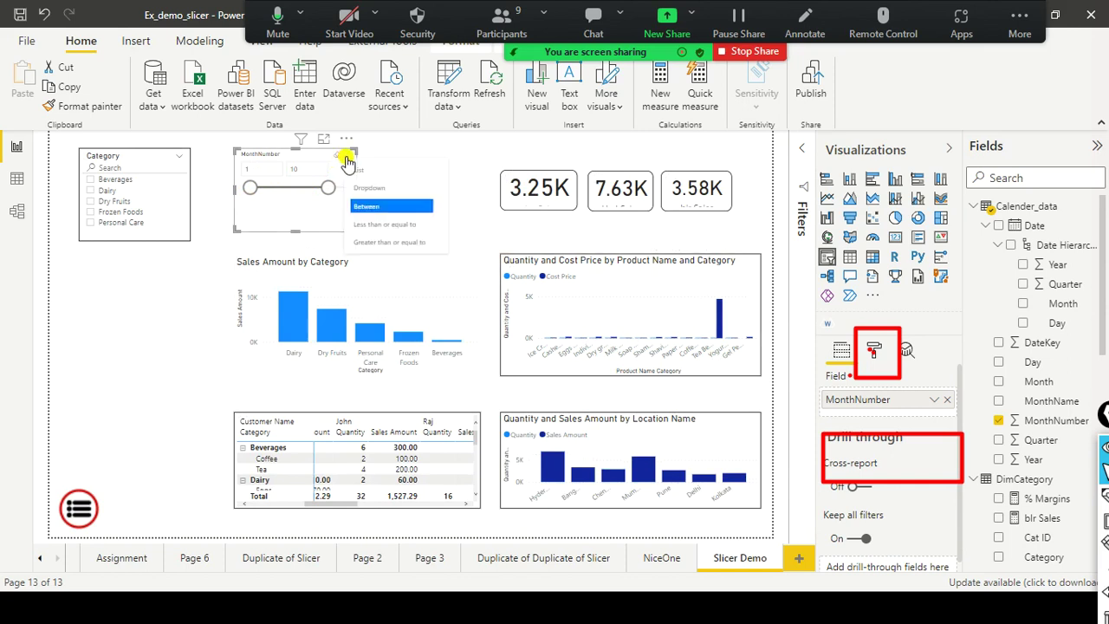
{"action": "left_click", "coordinate": [375, 226]}
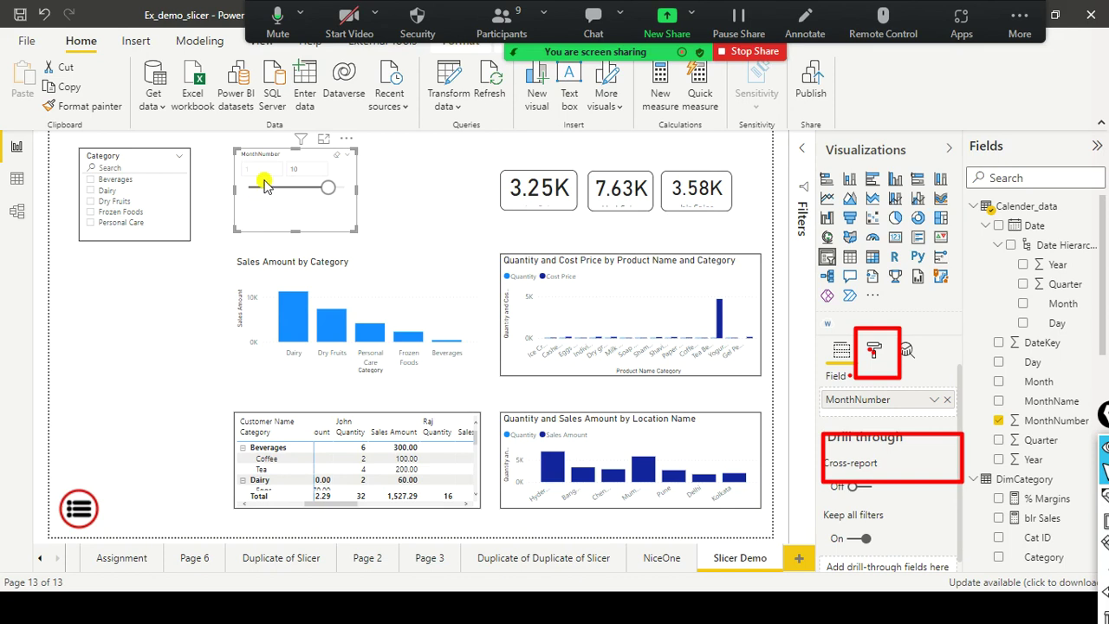
{"action": "left_click", "coordinate": [231, 169]}
{"action": "left_click", "coordinate": [254, 173]}
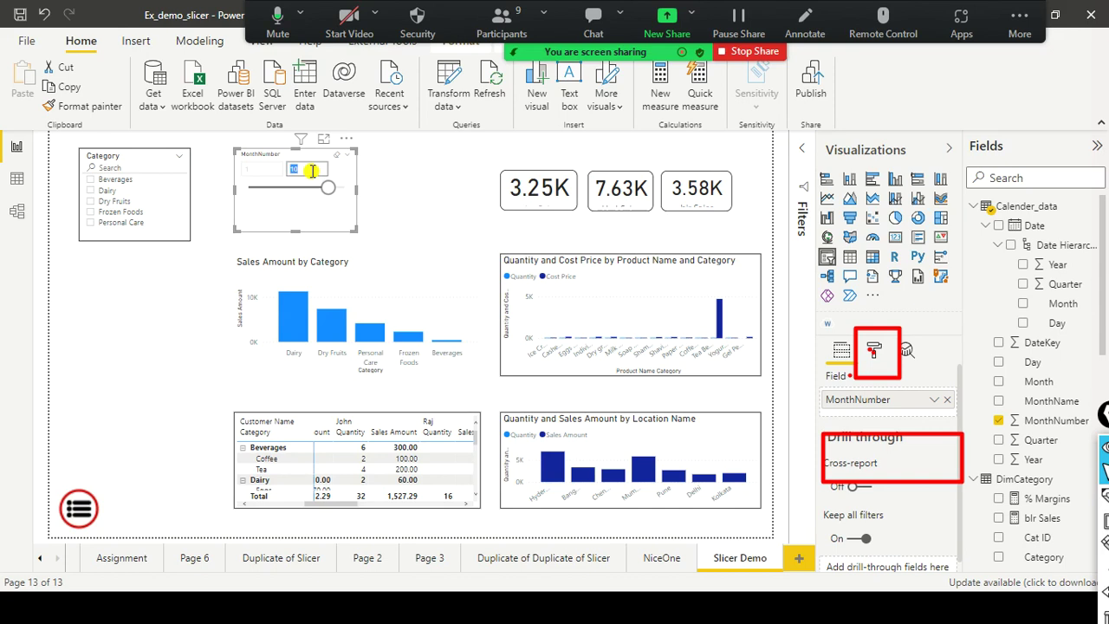
{"action": "type", "text": "8"}
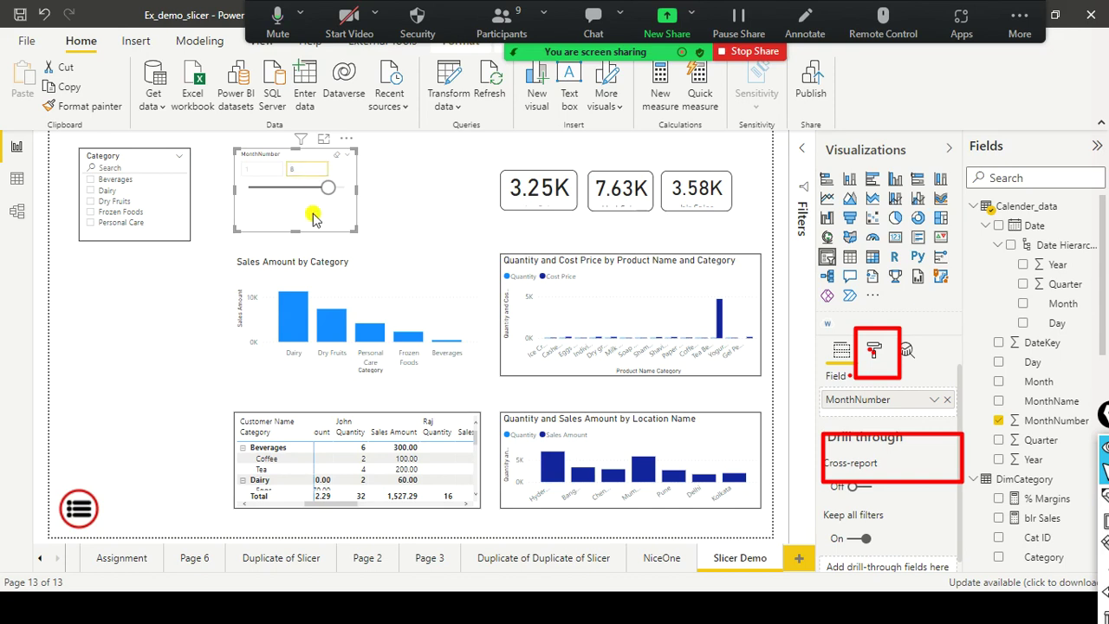
{"action": "key", "text": "Return"}
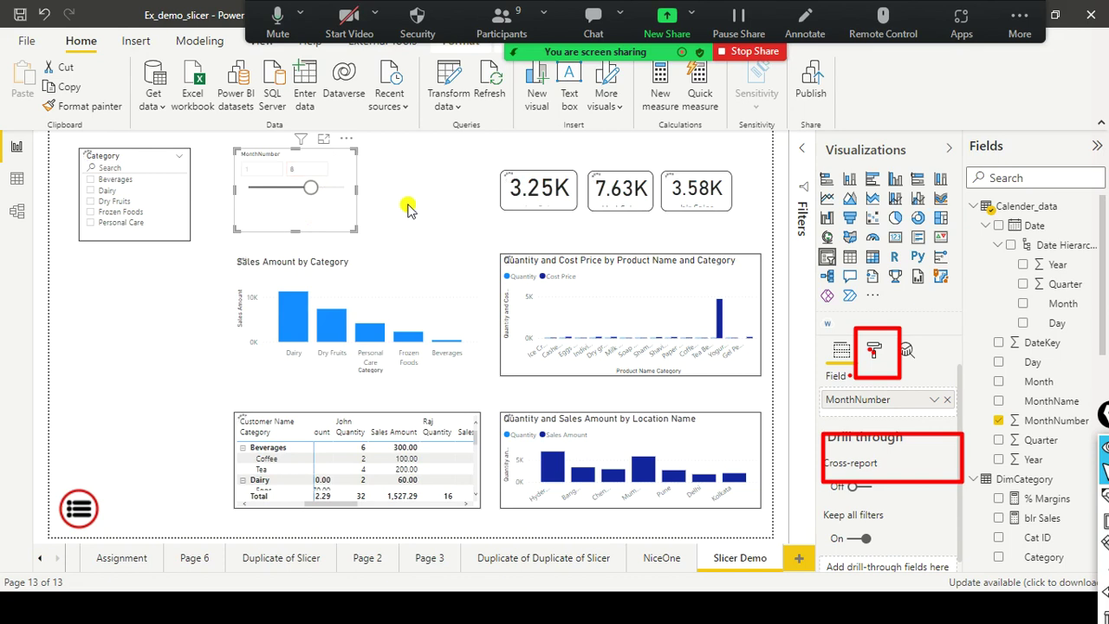
Switch the MonthNumber slicer to Greater than or equal to and set its limit to 5
{"action": "left_click", "coordinate": [346, 143]}
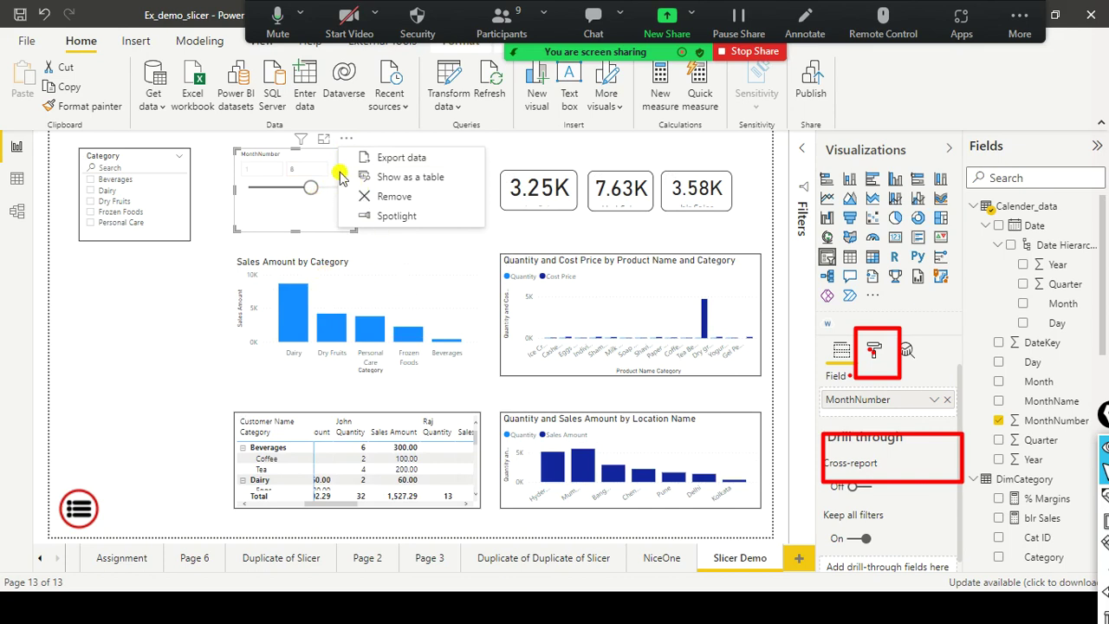
{"action": "left_click", "coordinate": [299, 156]}
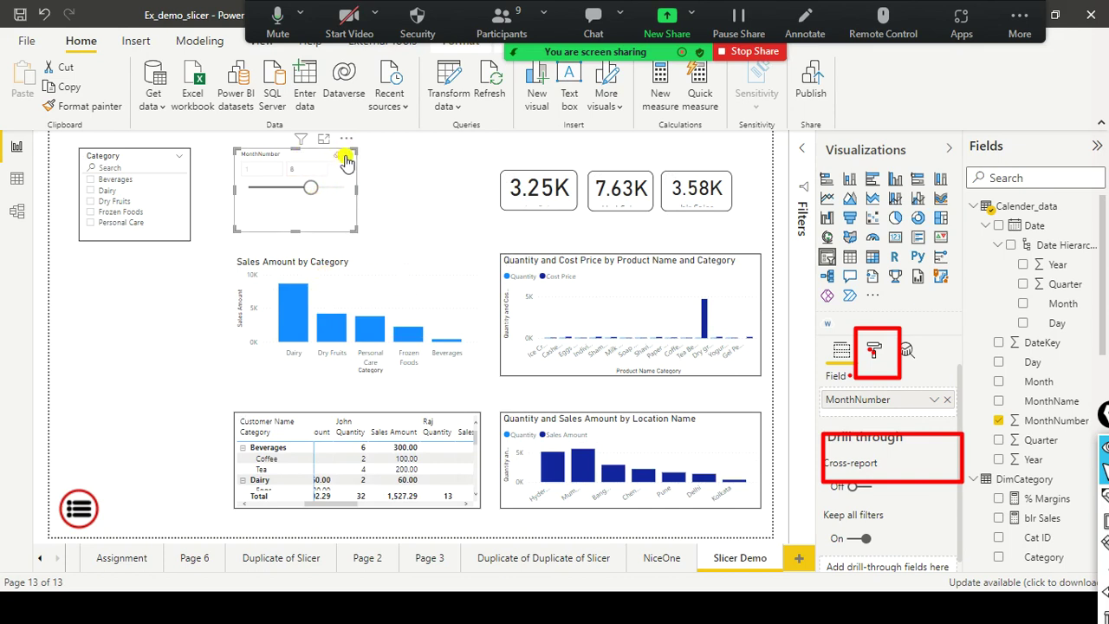
{"action": "left_click", "coordinate": [345, 162]}
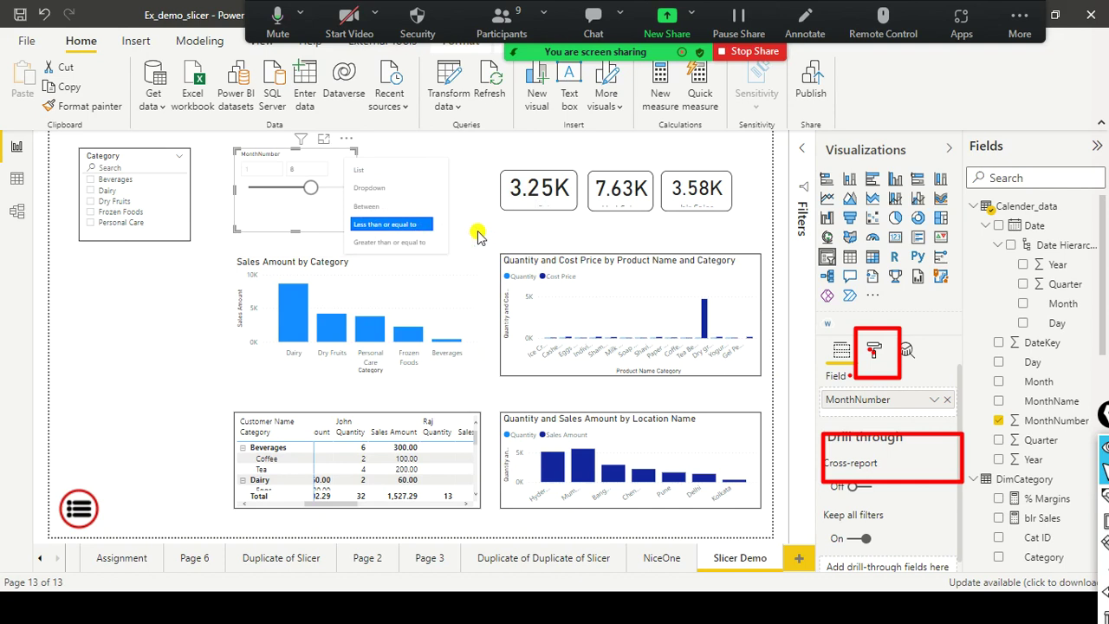
{"action": "left_click", "coordinate": [401, 248]}
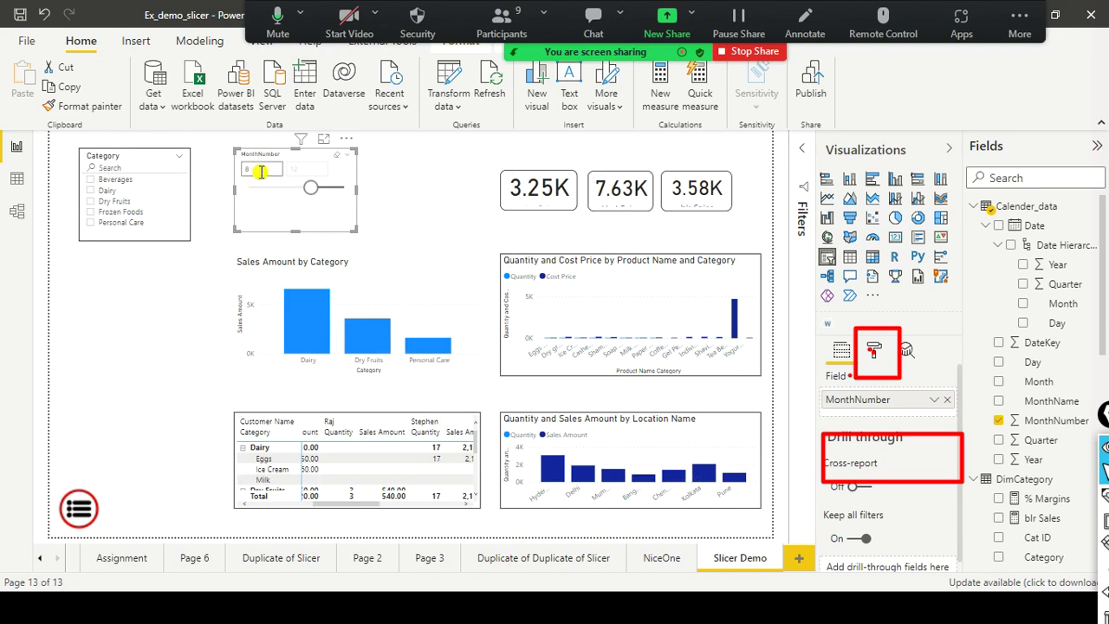
{"action": "left_click", "coordinate": [233, 172]}
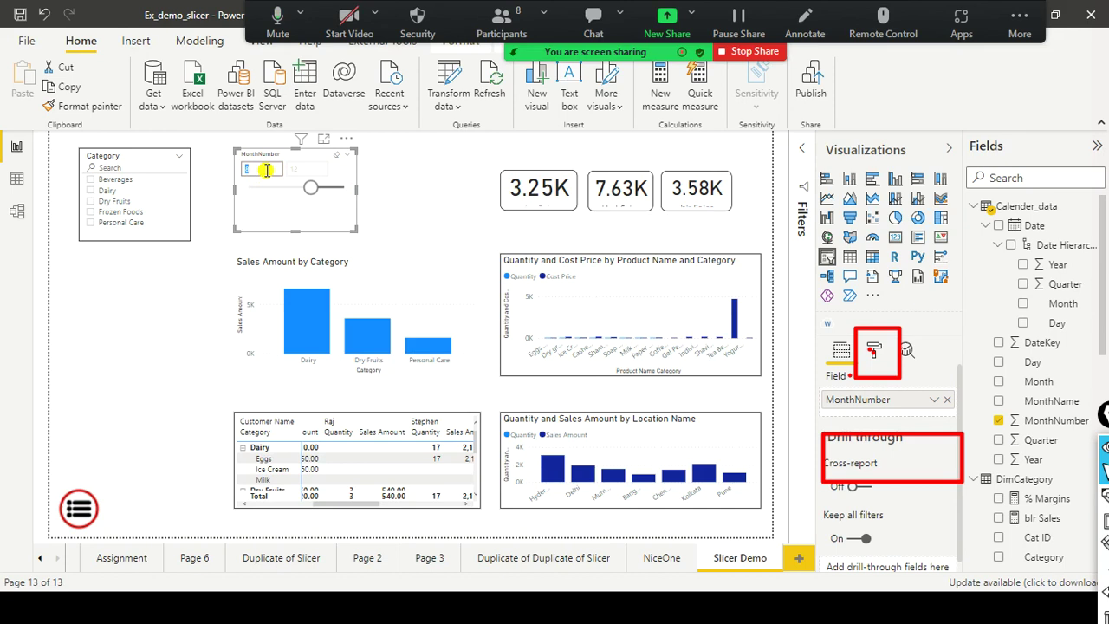
{"action": "key", "text": "BackSpace"}
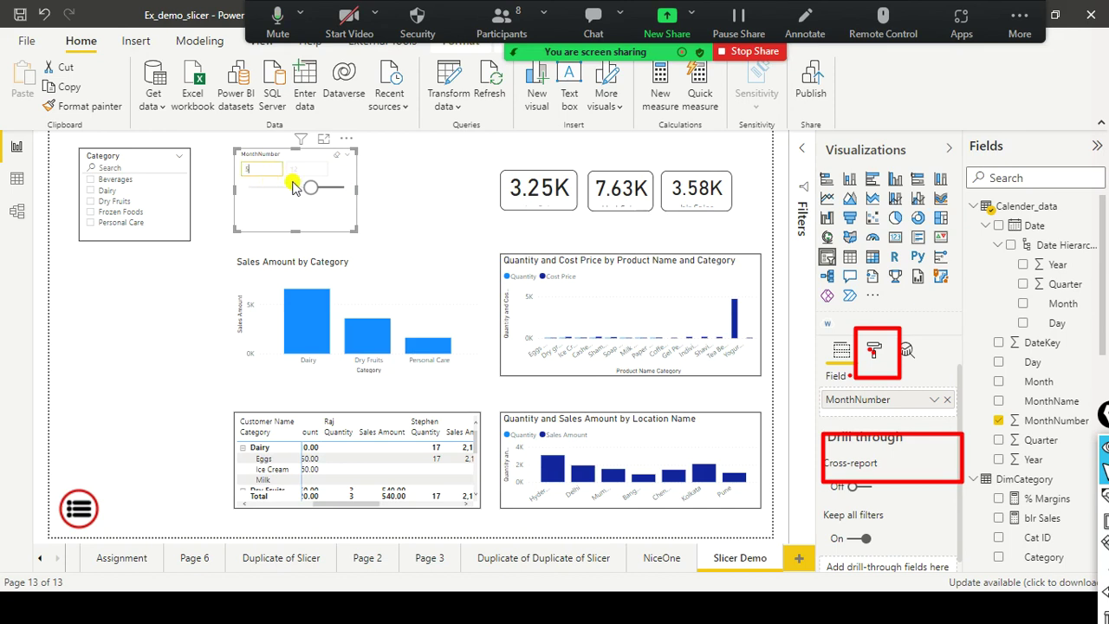
{"action": "left_click", "coordinate": [348, 158]}
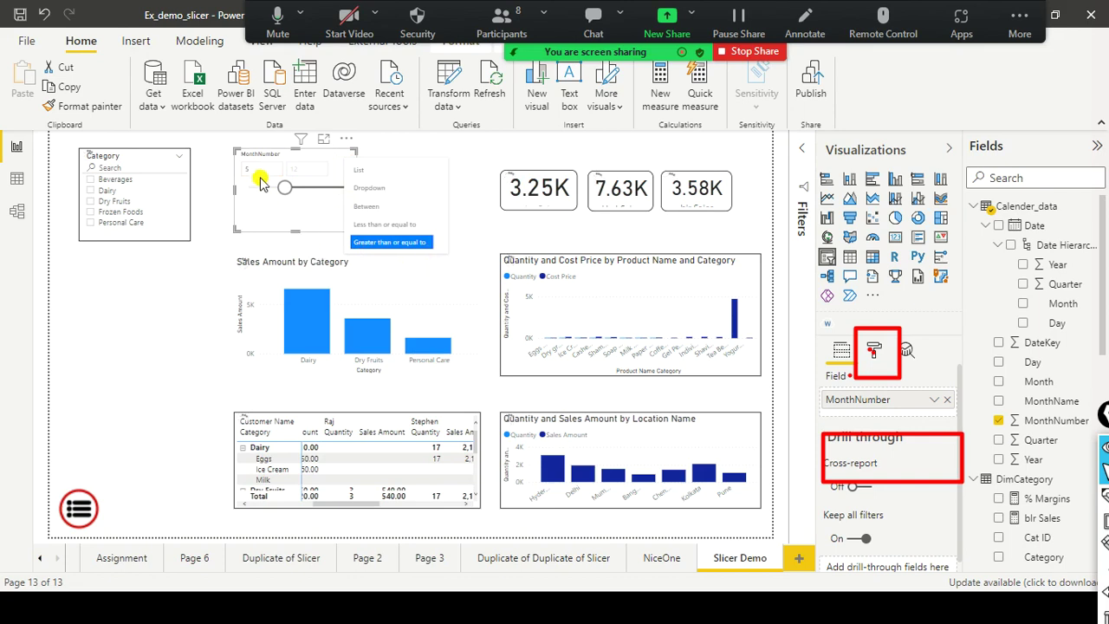
{"action": "left_click", "coordinate": [367, 180]}
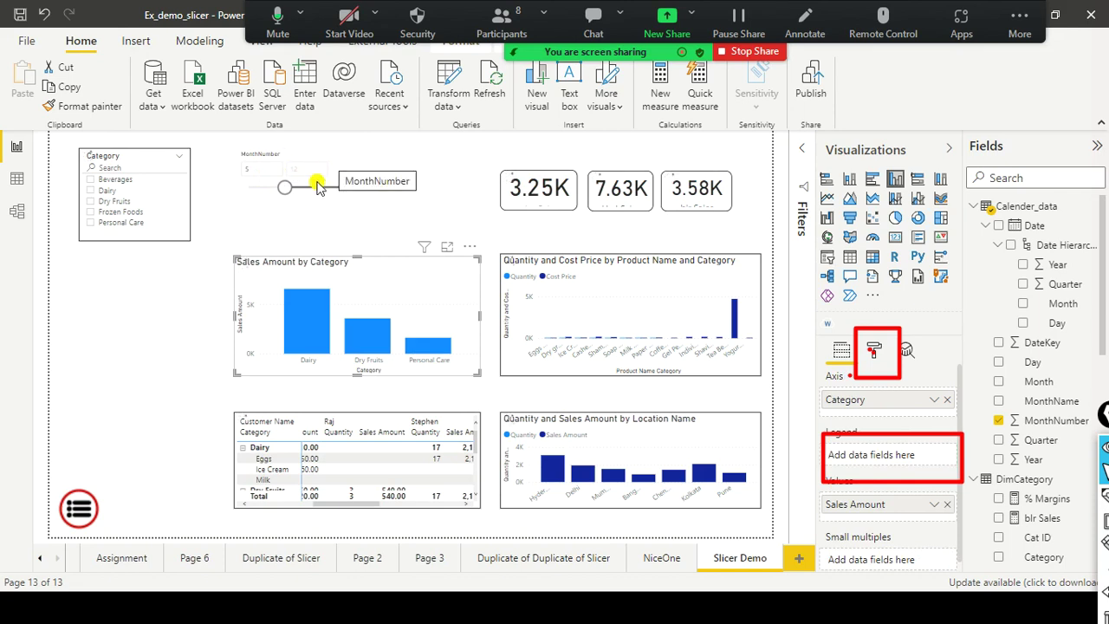
Switch the MonthNumber slicer to the Dropdown type and check its list of months
{"action": "left_click", "coordinate": [326, 173]}
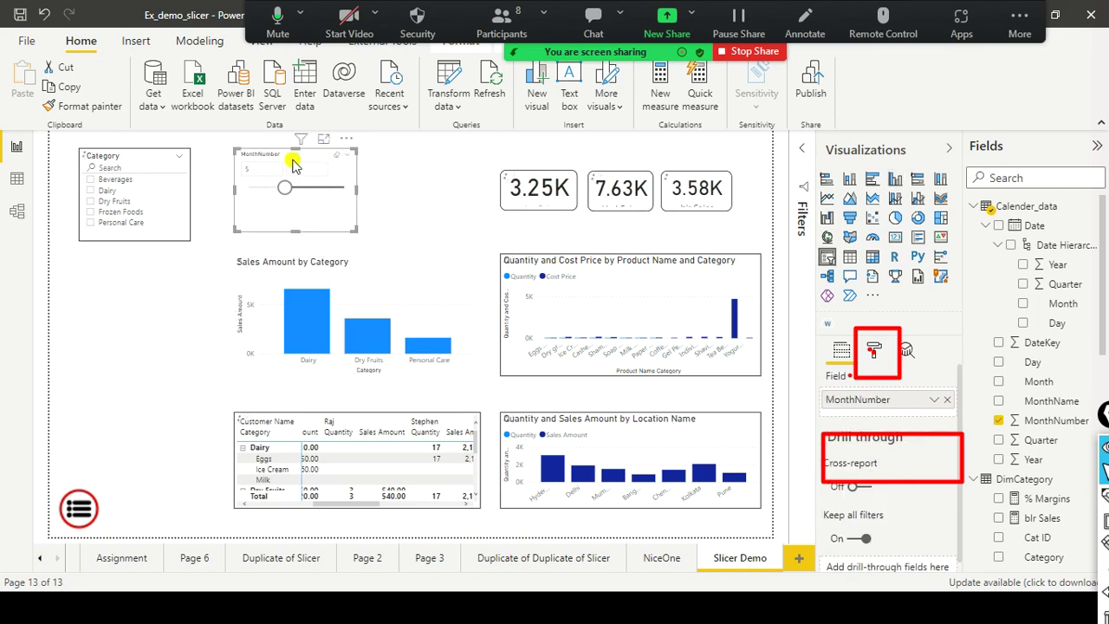
{"action": "left_click", "coordinate": [345, 159]}
{"action": "left_click", "coordinate": [364, 171]}
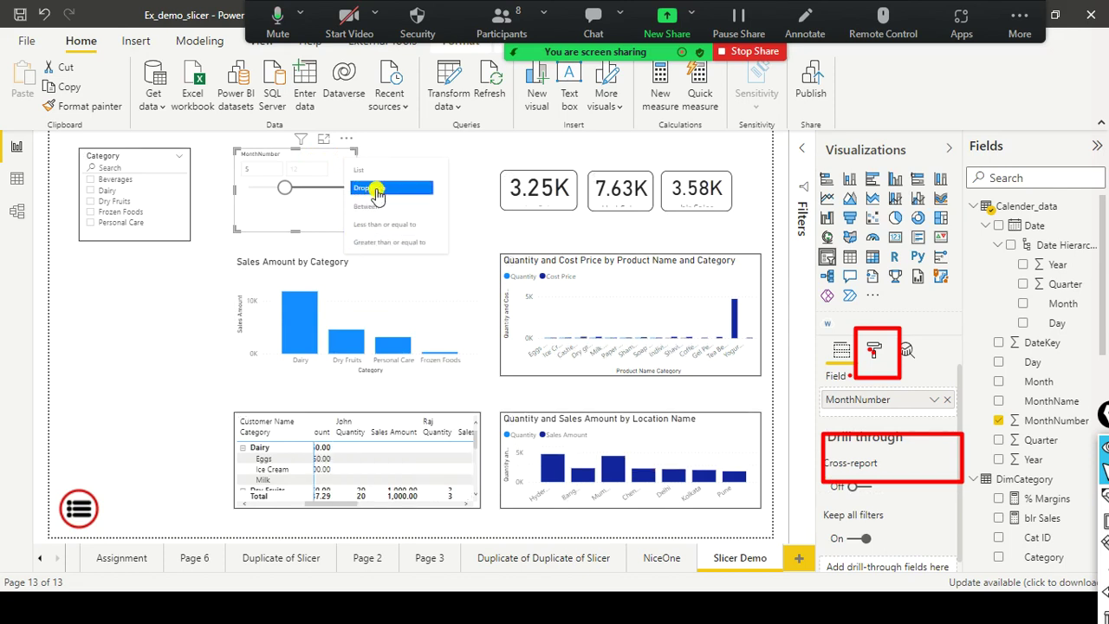
{"action": "left_click", "coordinate": [378, 189]}
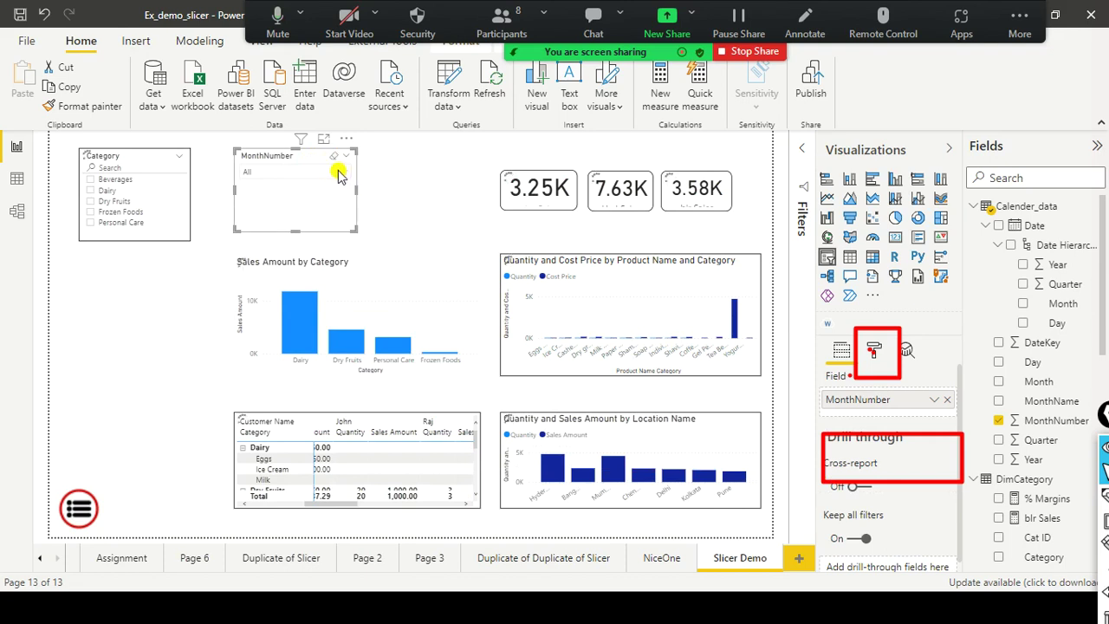
{"action": "left_click", "coordinate": [343, 172]}
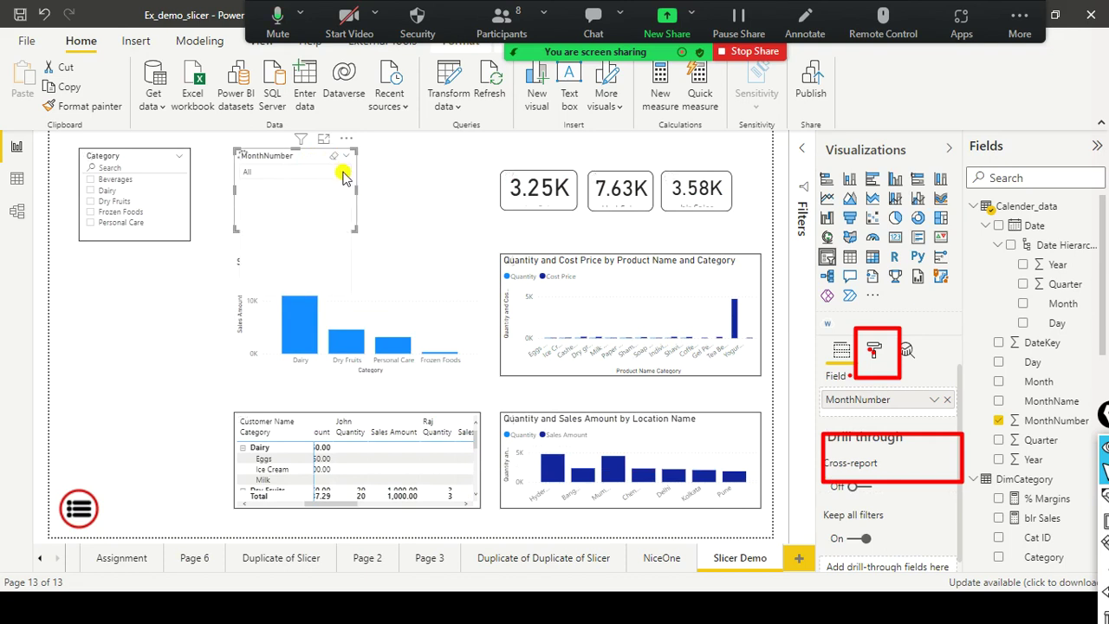
{"action": "left_click", "coordinate": [344, 173]}
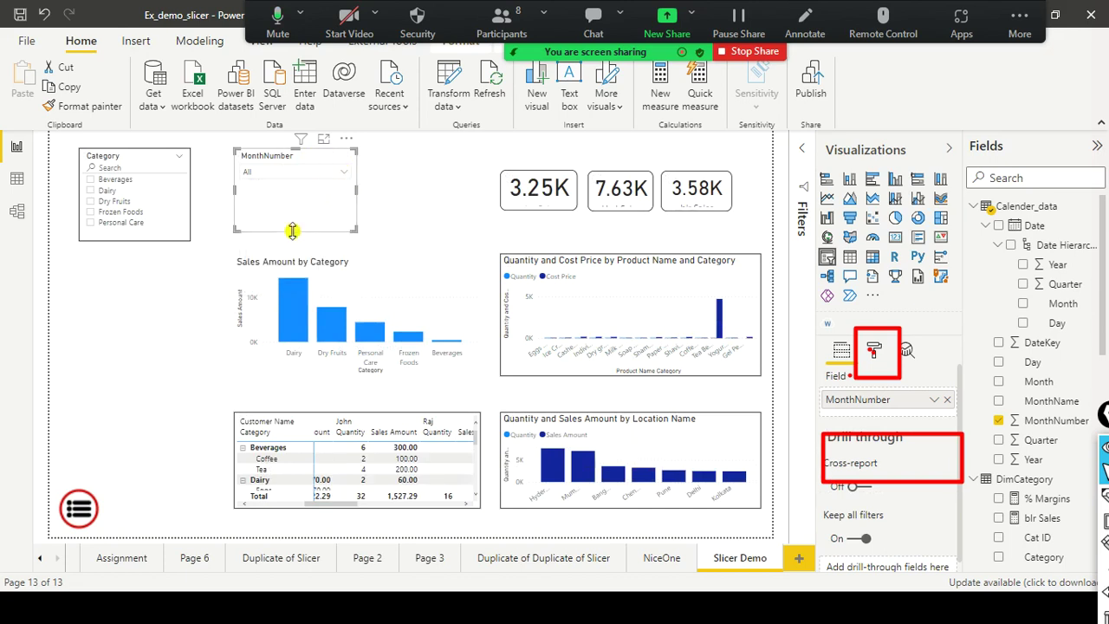
Shorten the MonthNumber slicer to fit its single dropdown row and choose several months from its list, including 2
{"action": "left_click_drag", "start_coordinate": [292, 231], "coordinate": [294, 183]}
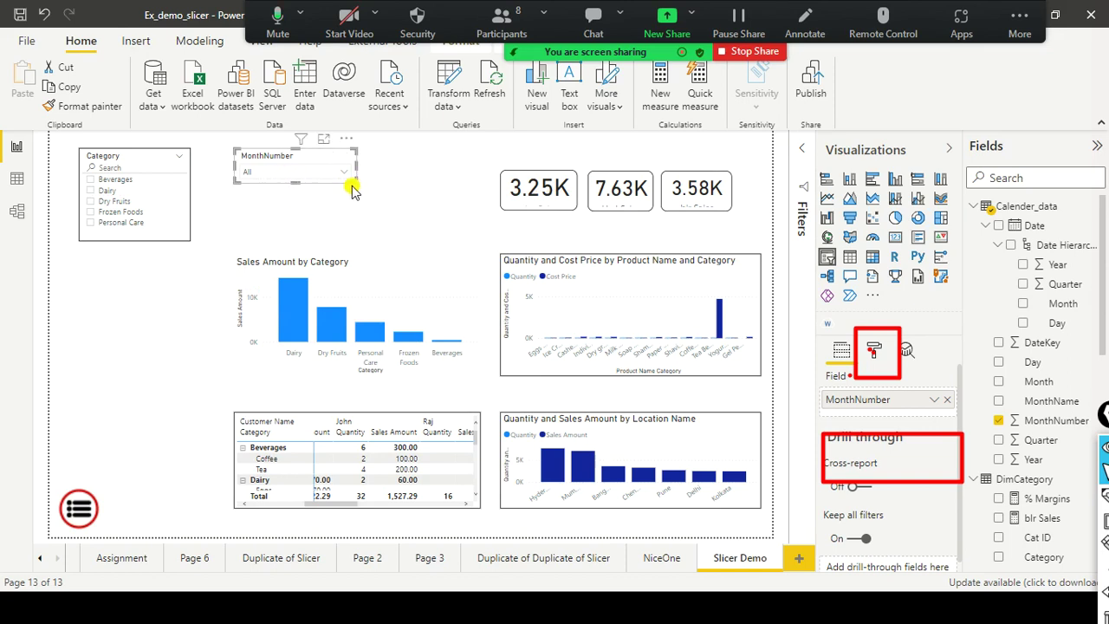
{"action": "left_click", "coordinate": [345, 176]}
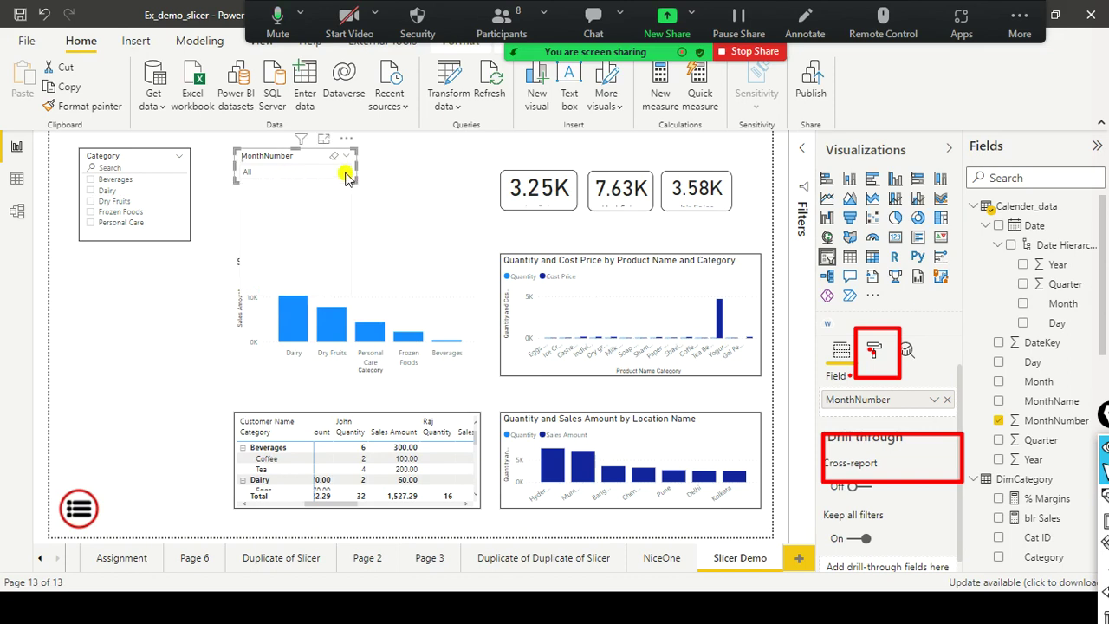
{"action": "left_click", "coordinate": [249, 197]}
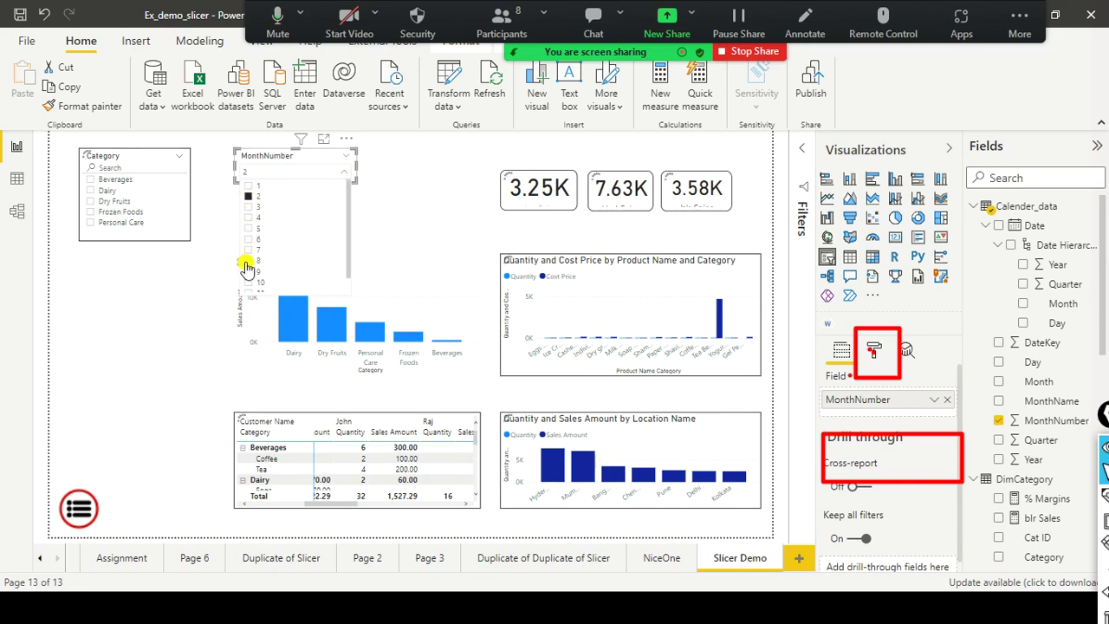
Switch the MonthNumber slicer to Between and set its upper limit to 10
{"action": "left_click", "coordinate": [347, 162]}
{"action": "left_click", "coordinate": [347, 157]}
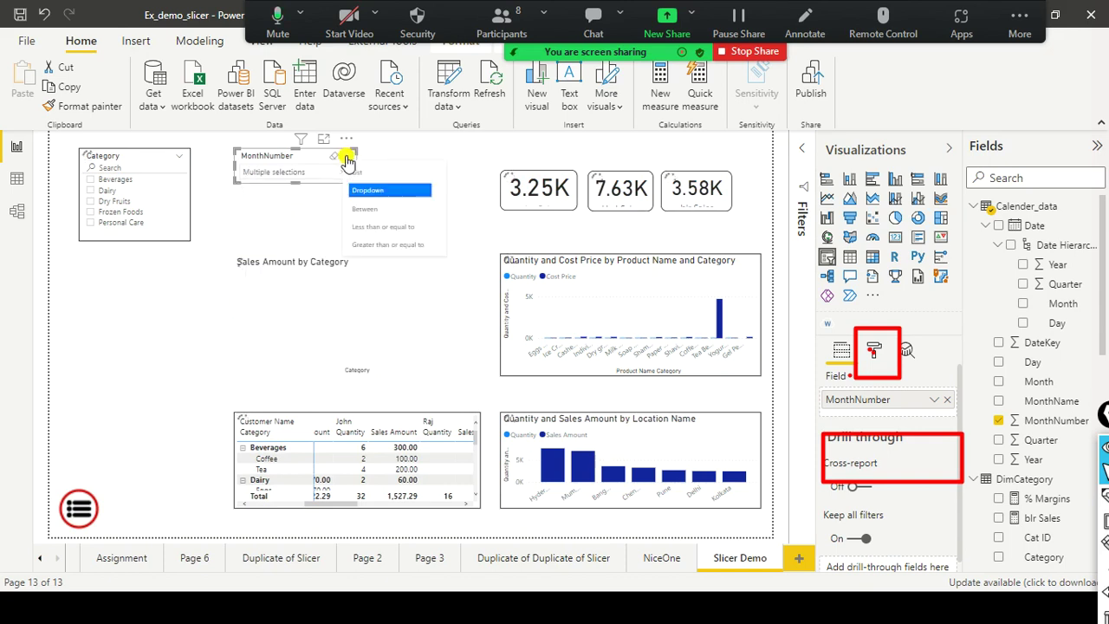
{"action": "left_click", "coordinate": [366, 215]}
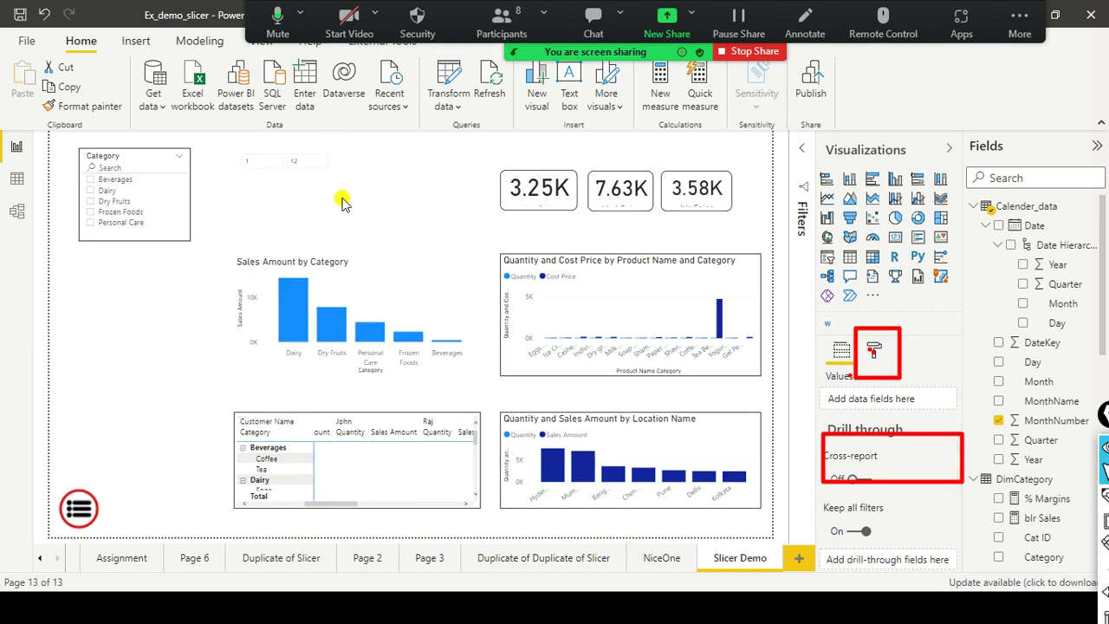
{"action": "left_click", "coordinate": [318, 178]}
{"action": "left_click_drag", "start_coordinate": [296, 182], "coordinate": [328, 182]}
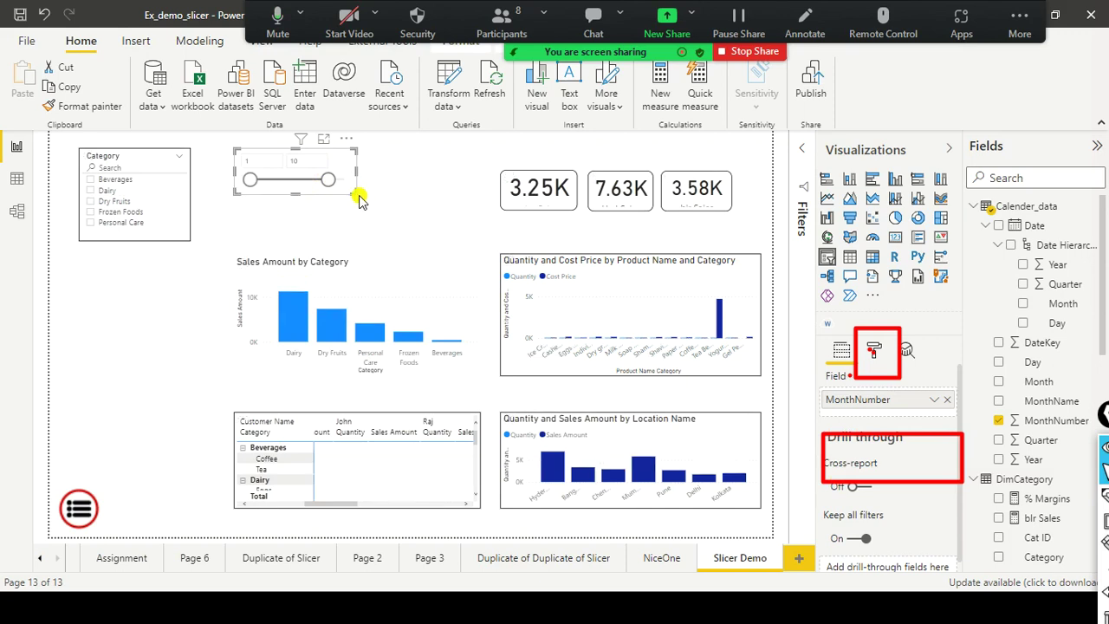
{"action": "left_click", "coordinate": [378, 225]}
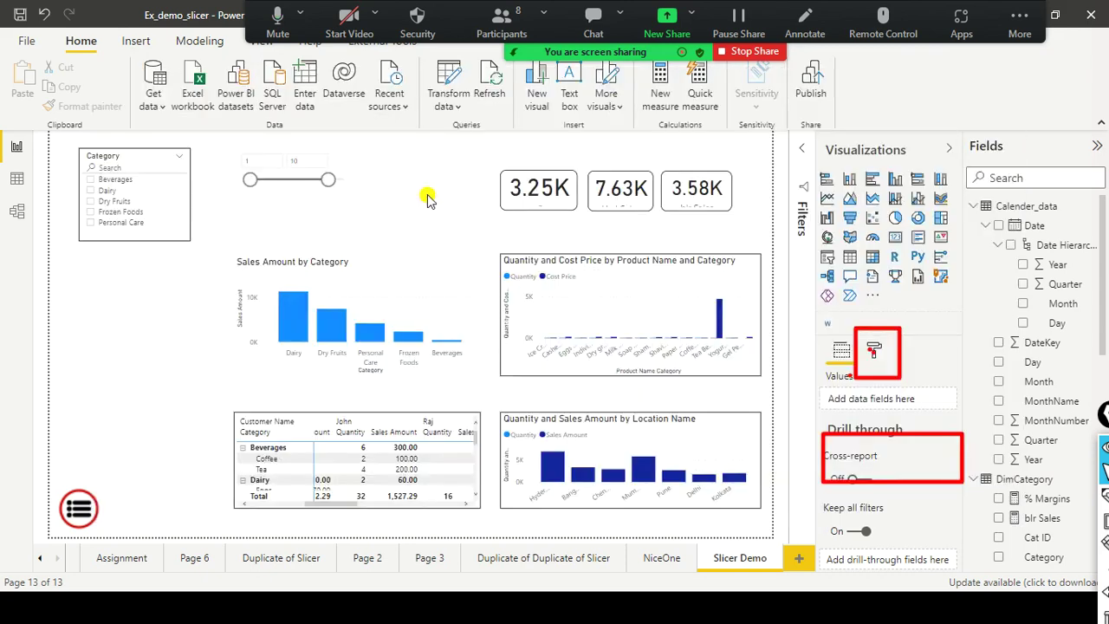
Switch to the presentation's Types of Slicers slide to review the listed types, and return to the Power BI report
{"action": "key", "text": "alt+Tab"}
{"action": "key", "text": "alt+Tab"}
{"action": "key", "text": "alt+Tab"}
{"action": "key", "text": "alt+Tab"}
{"action": "key", "text": "alt+Tab"}
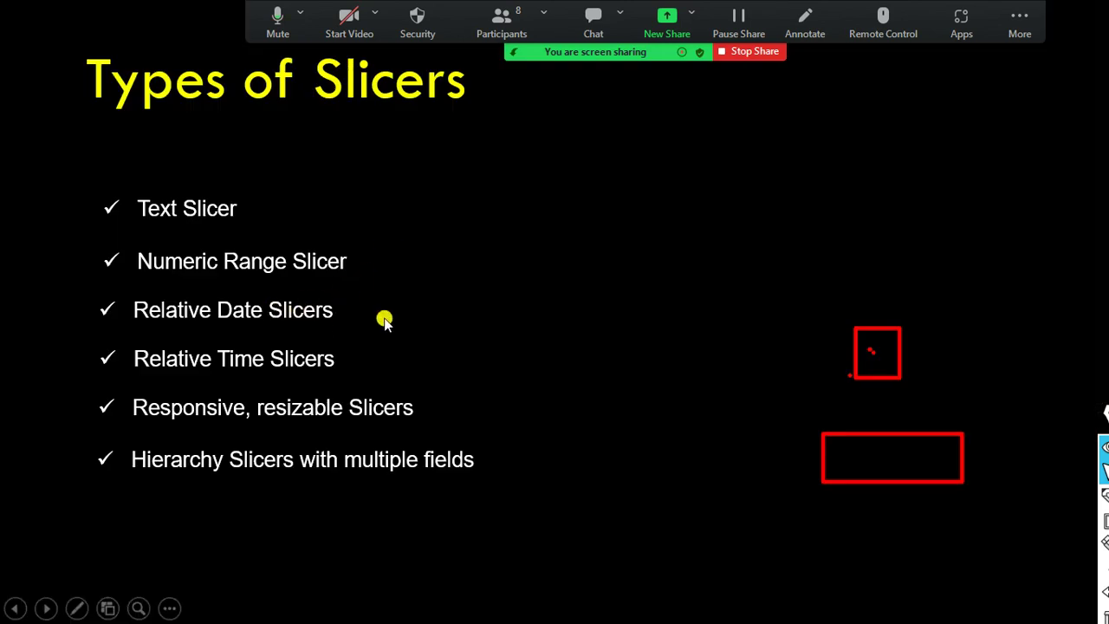
{"action": "key", "text": "alt+Tab"}
{"action": "key", "text": "alt+Tab"}
{"action": "key", "text": "alt+Tab"}
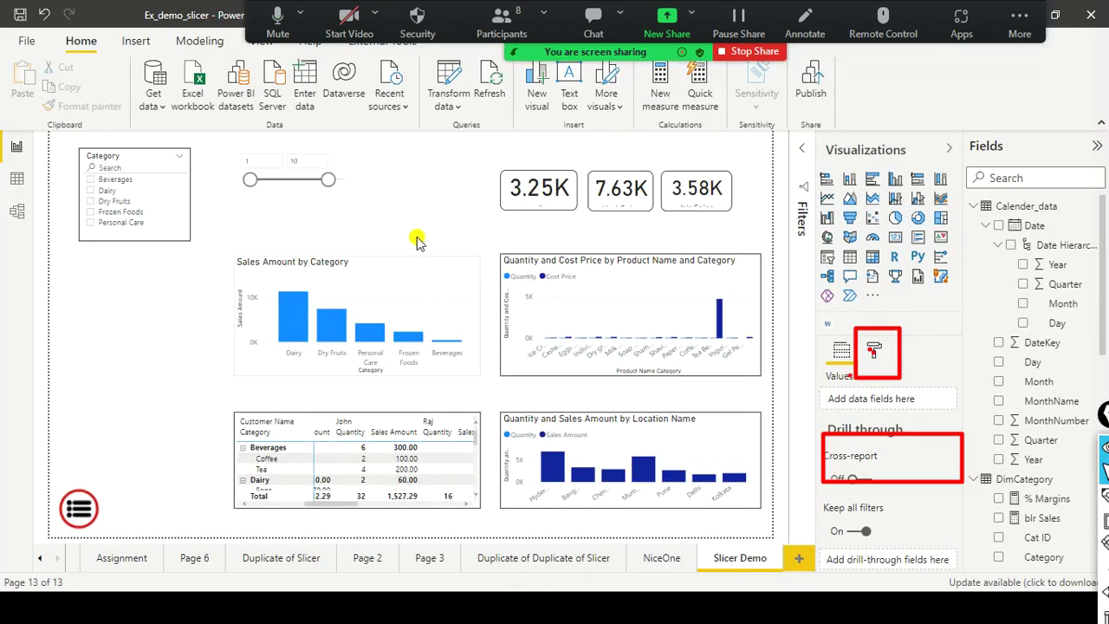
{"action": "left_click", "coordinate": [417, 243]}
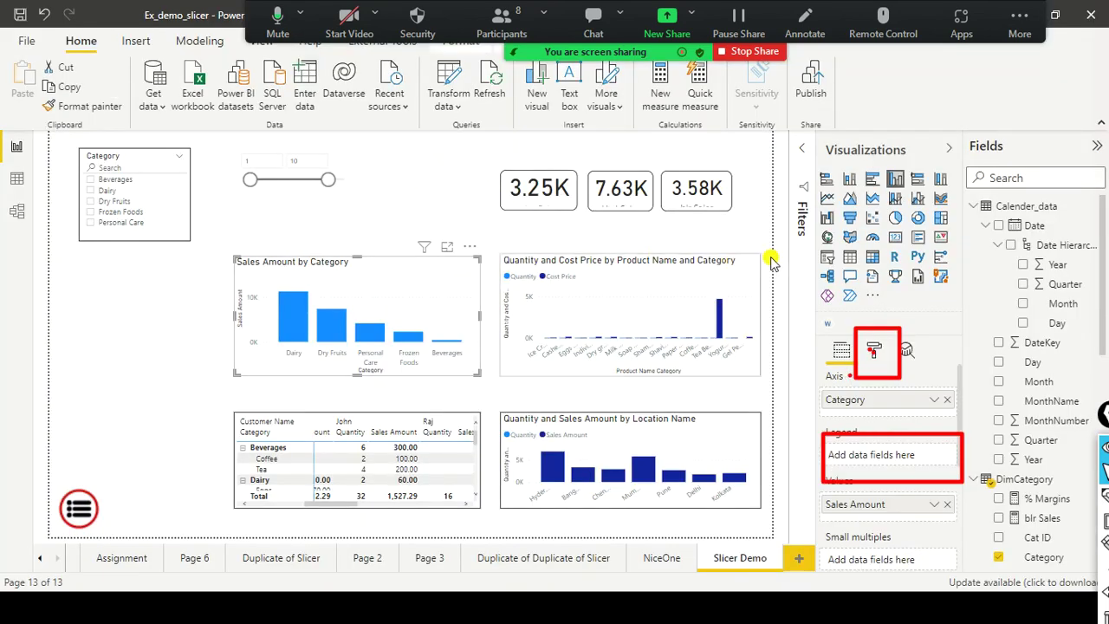
{"action": "left_click", "coordinate": [825, 264]}
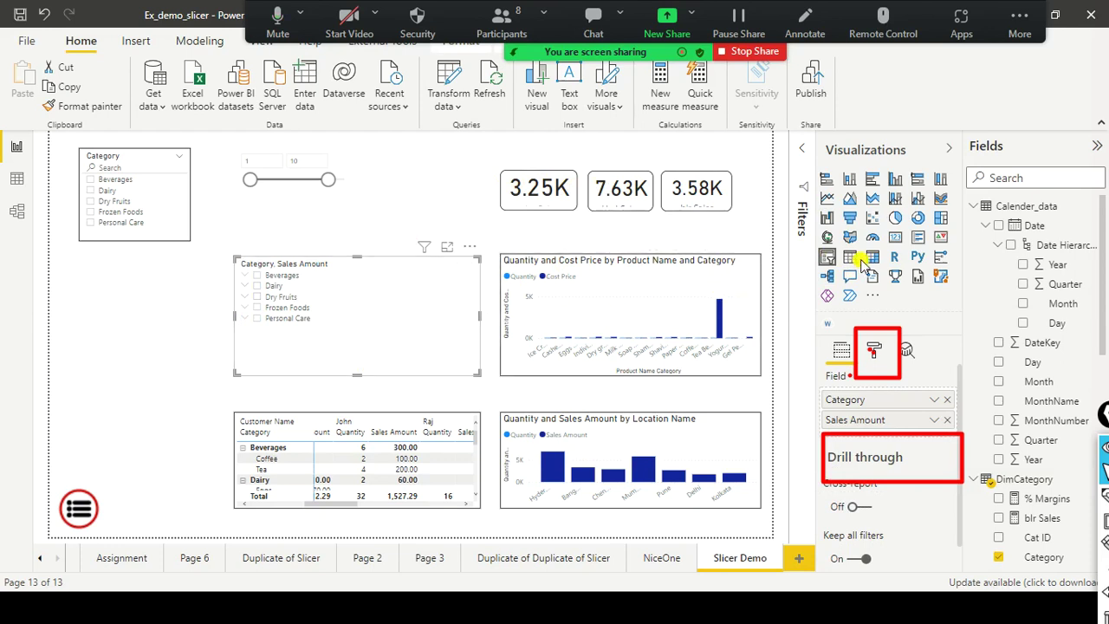
{"action": "left_click", "coordinate": [897, 182]}
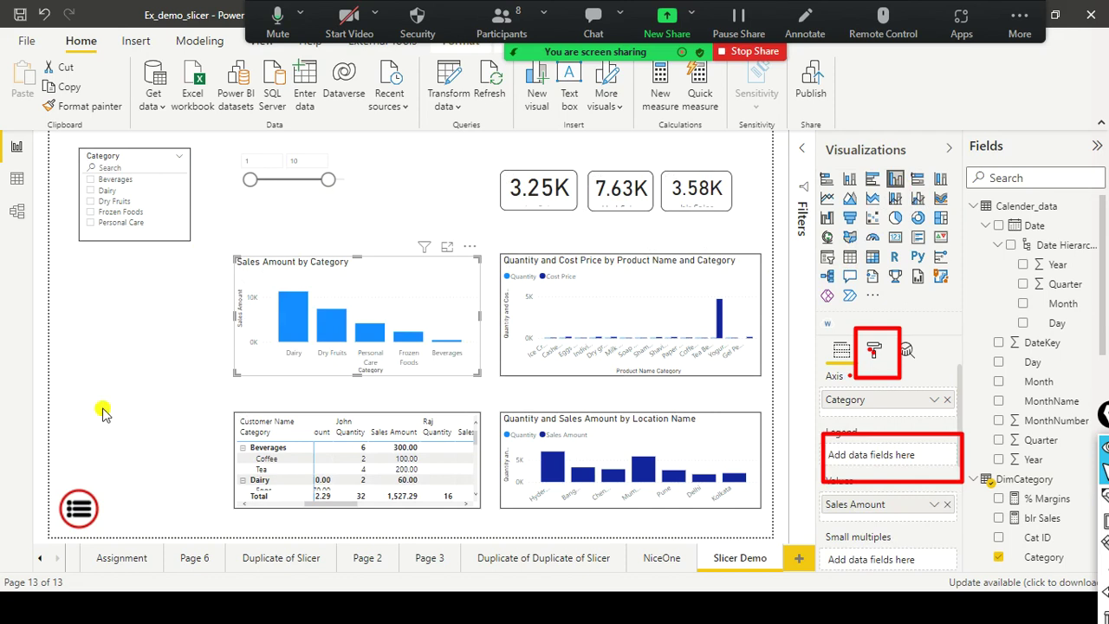
Add an empty slicer to the page and align it between the MonthNumber slicer and the cards
{"action": "left_click", "coordinate": [121, 332]}
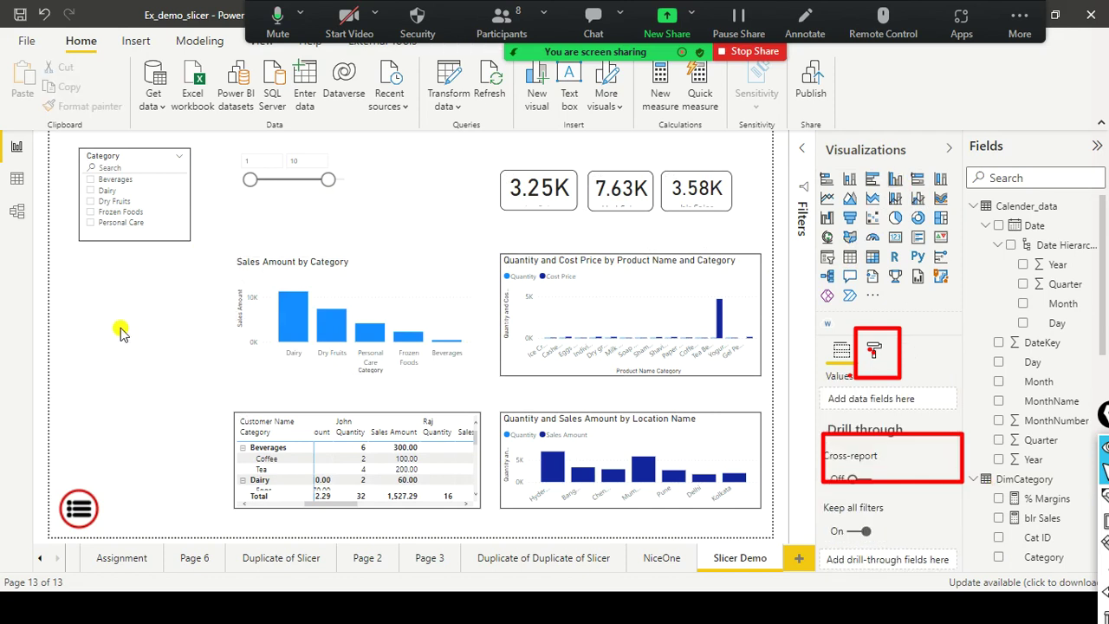
{"action": "left_click", "coordinate": [830, 259]}
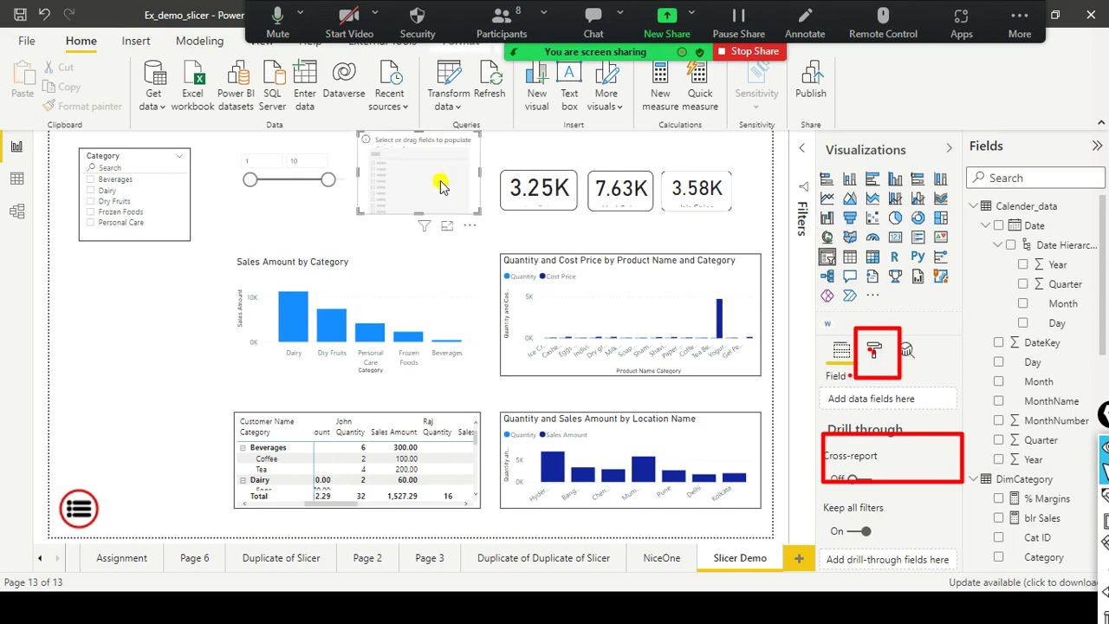
{"action": "left_click_drag", "start_coordinate": [437, 196], "coordinate": [440, 199]}
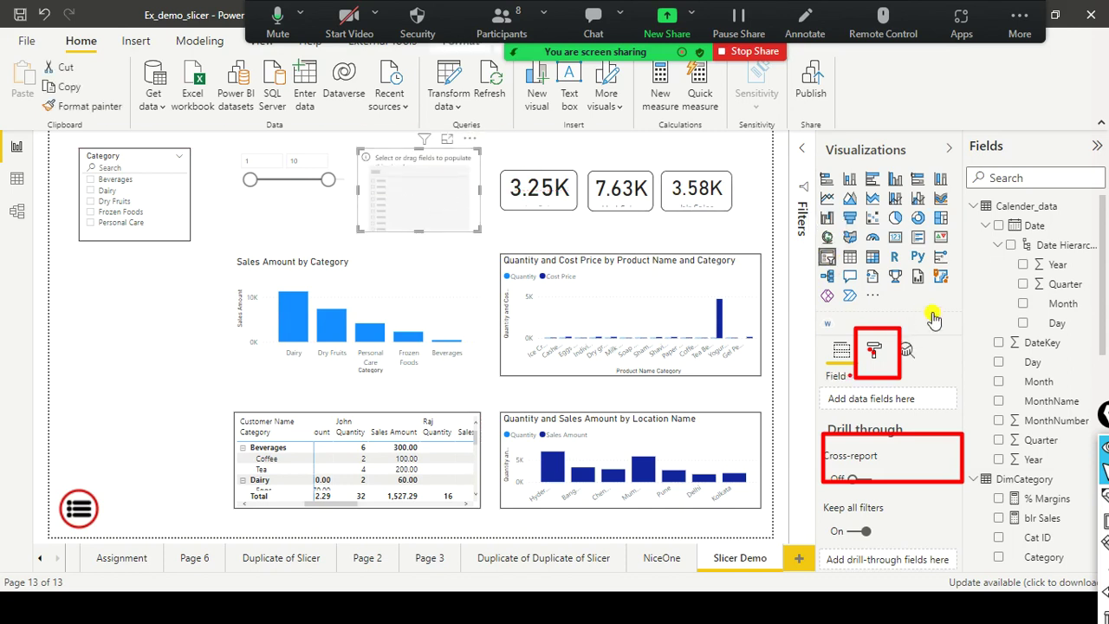
Assign the OrderDate field from the FactSales table to the new slicer
{"action": "scroll", "coordinate": [1012, 298], "scroll_direction": "down", "scroll_amount": 3}
{"action": "scroll", "coordinate": [1011, 299], "scroll_direction": "down", "scroll_amount": 5}
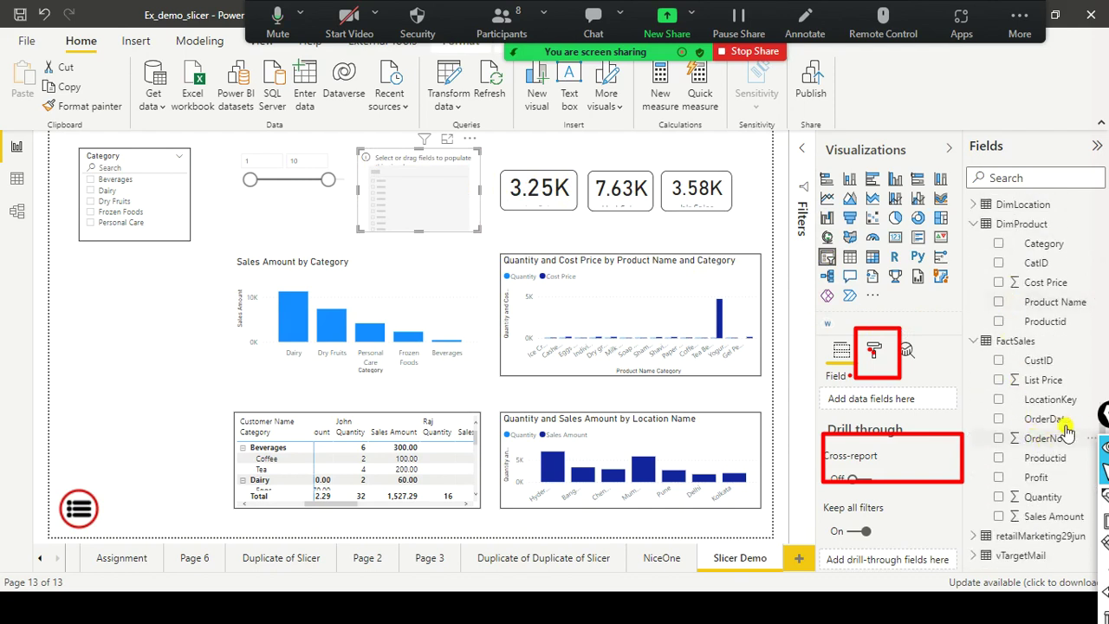
{"action": "left_click_drag", "start_coordinate": [1049, 420], "coordinate": [420, 195]}
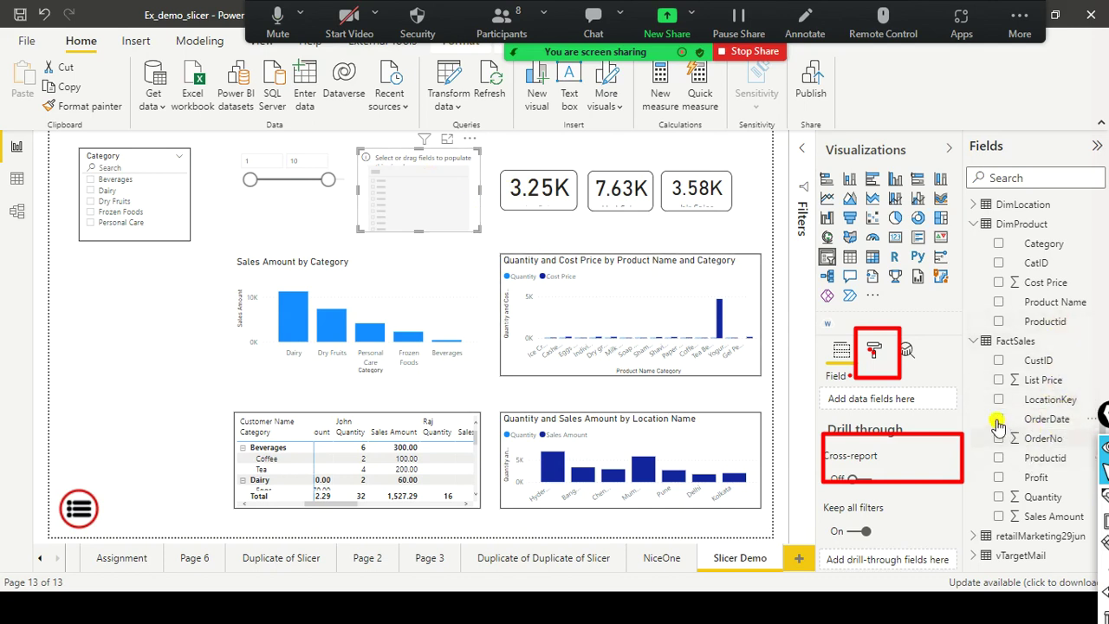
{"action": "left_click_drag", "start_coordinate": [1049, 425], "coordinate": [441, 195]}
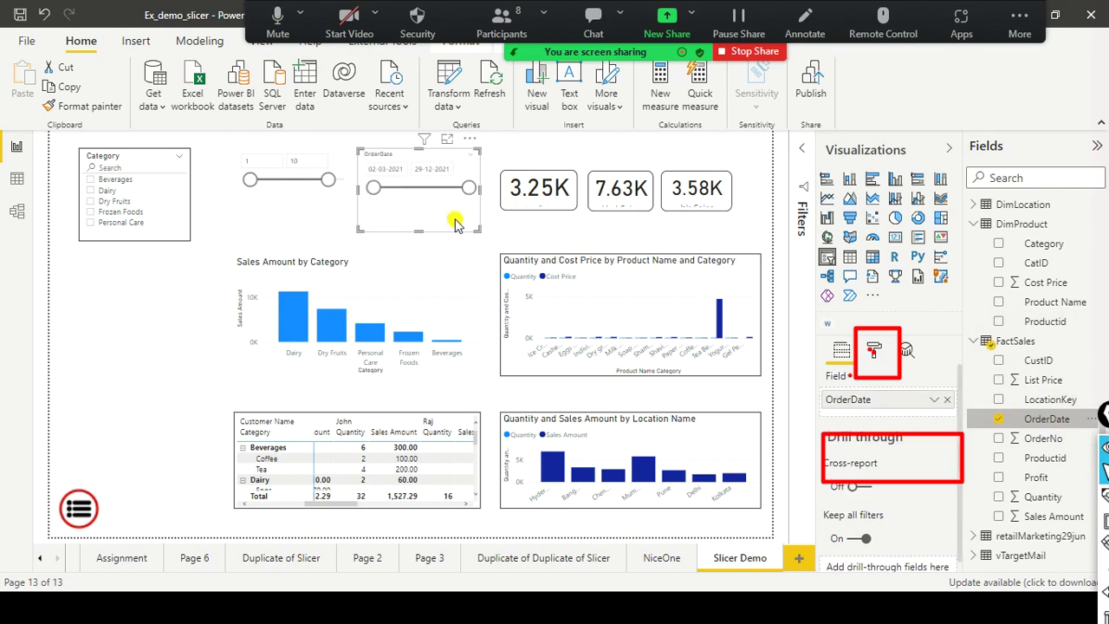
Review the slicer types offered for the OrderDate slicer
{"action": "left_click", "coordinate": [469, 157]}
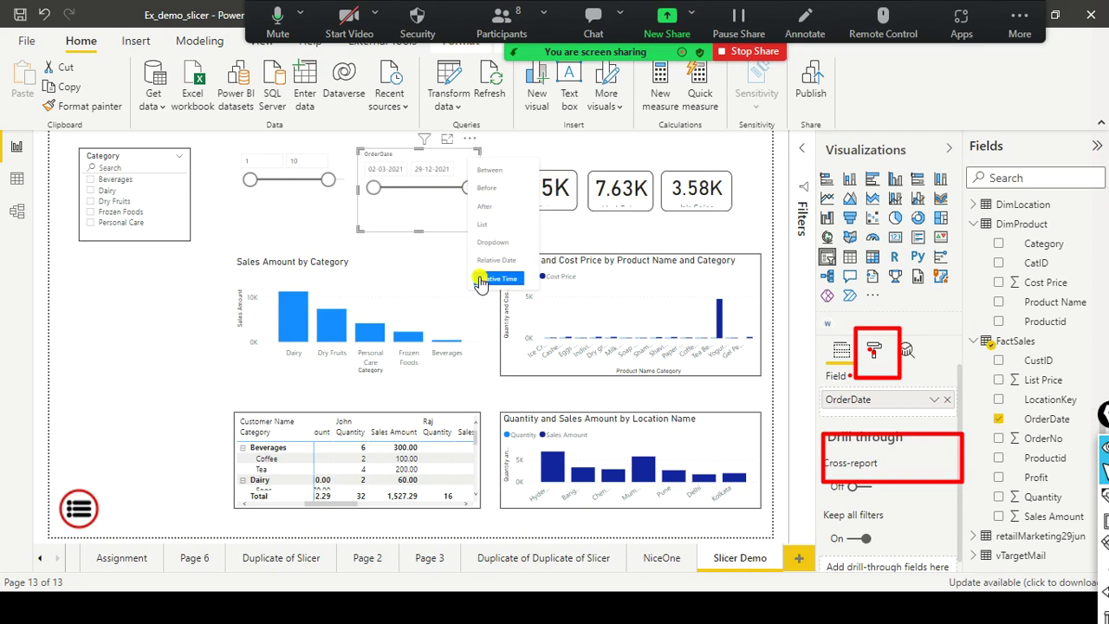
{"action": "left_click", "coordinate": [419, 230]}
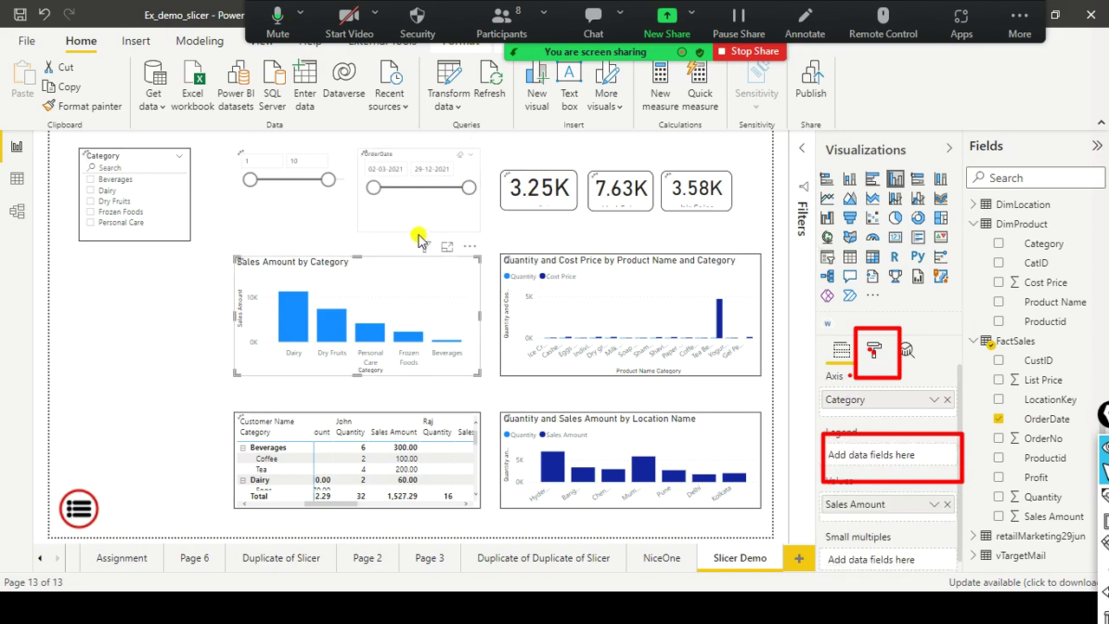
{"action": "left_click", "coordinate": [420, 231]}
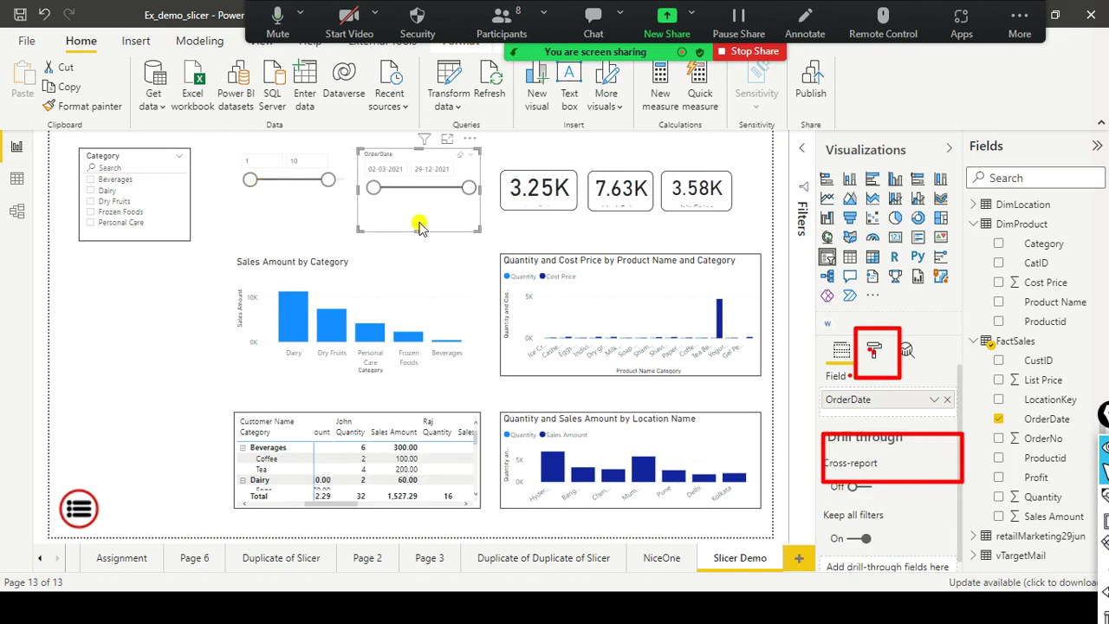
Nudge the MonthNumber slicer slightly away from the OrderDate slicer and reduce the OrderDate slicer's height a little
{"action": "left_click", "coordinate": [247, 201]}
{"action": "left_click_drag", "start_coordinate": [271, 197], "coordinate": [286, 197]}
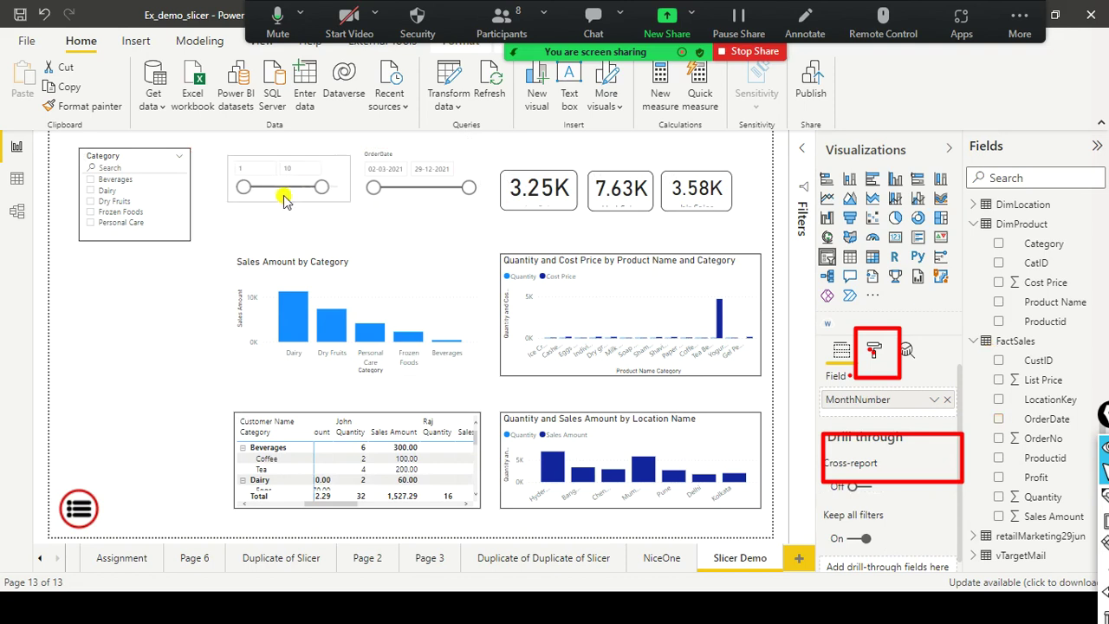
{"action": "left_click", "coordinate": [424, 231]}
{"action": "left_click_drag", "start_coordinate": [422, 220], "coordinate": [424, 223]}
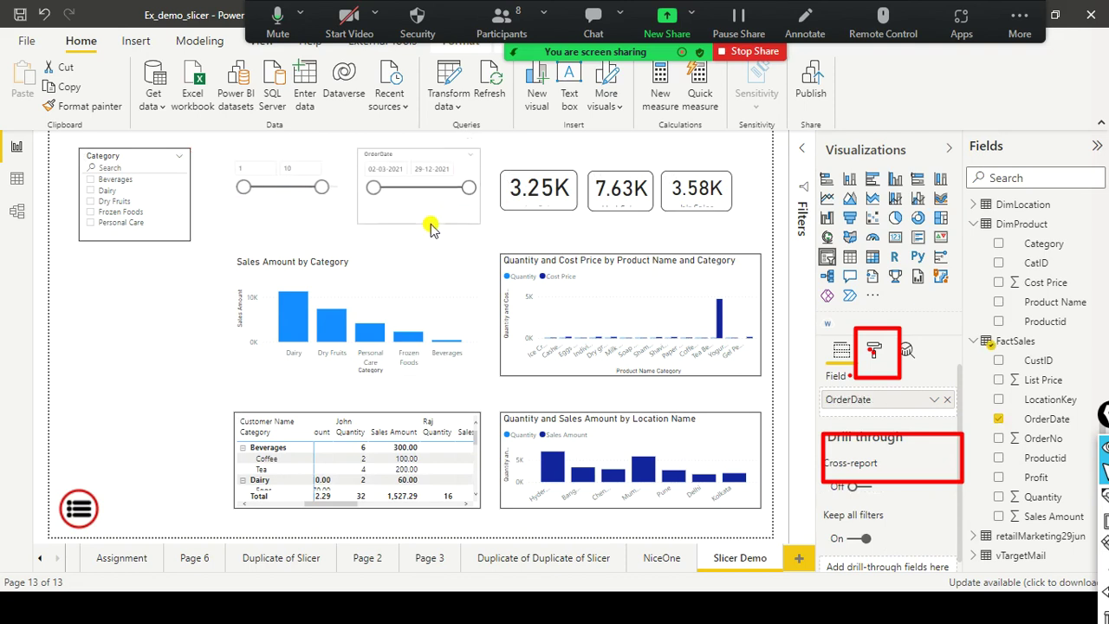
Switch the OrderDate slicer to Before and set its end date to 01-12-2021
{"action": "left_click", "coordinate": [471, 156]}
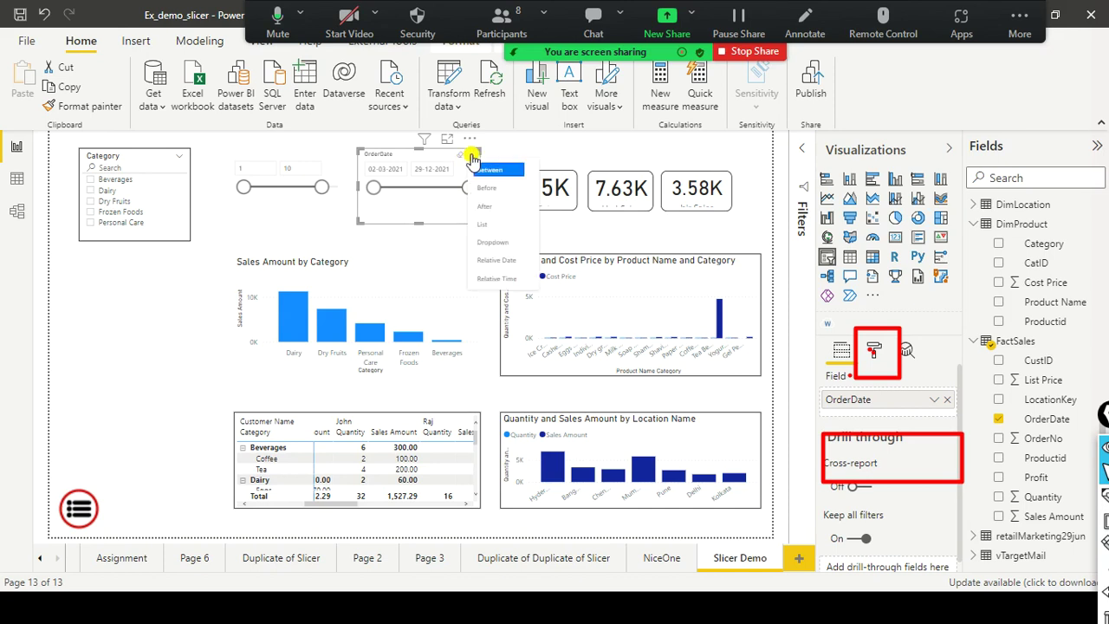
{"action": "left_click", "coordinate": [499, 189]}
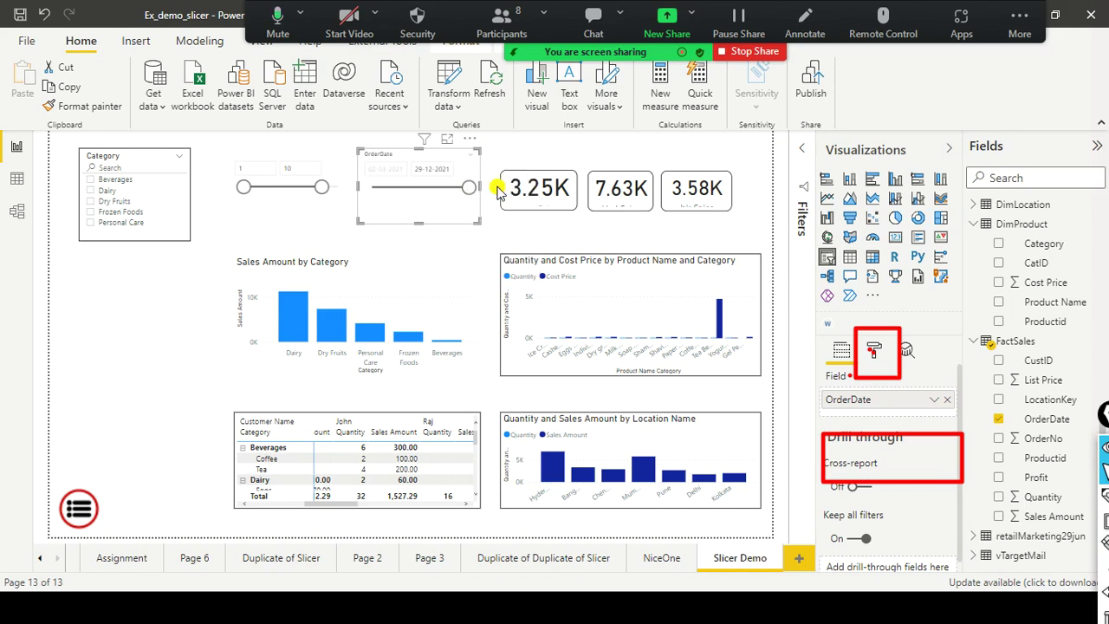
{"action": "left_click", "coordinate": [439, 172]}
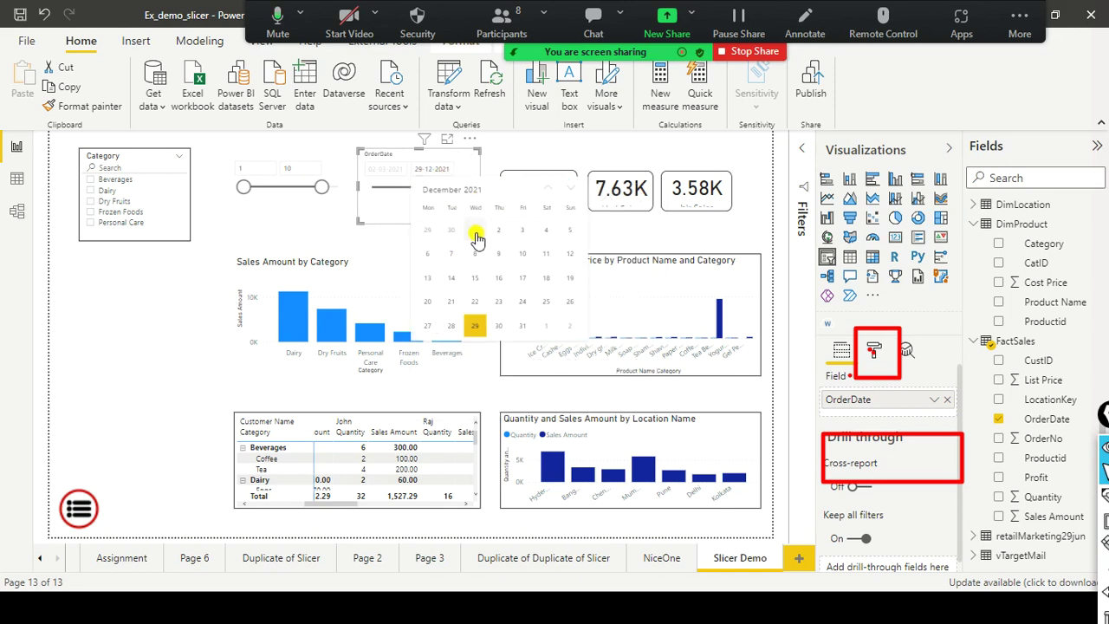
{"action": "left_click", "coordinate": [475, 234]}
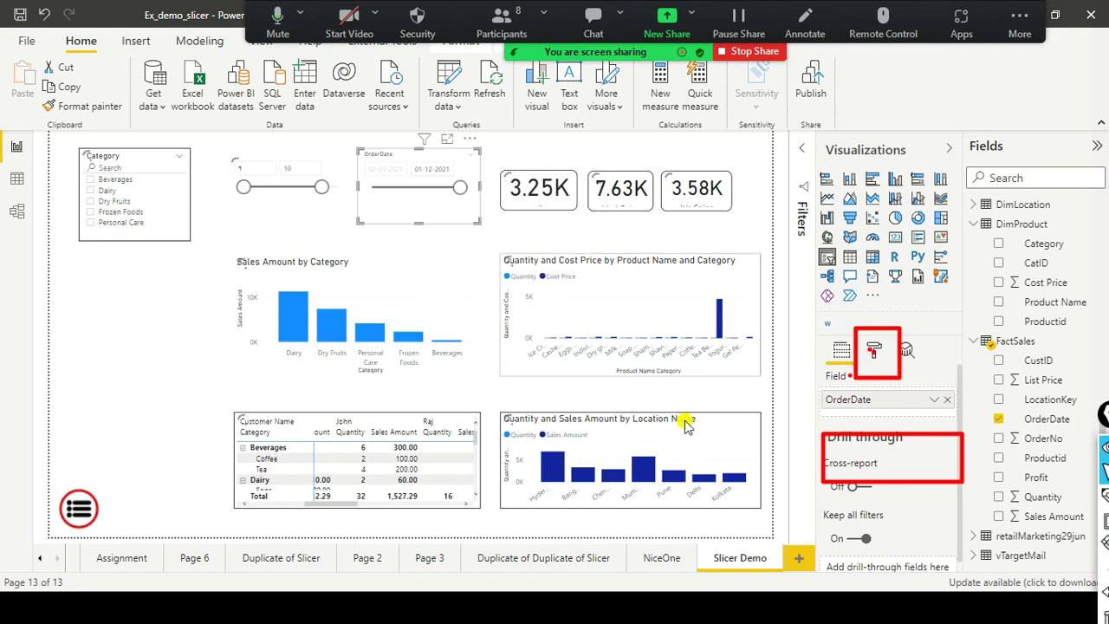
Try the OrderDate slicer's After type and change the slicer to List
{"action": "left_click", "coordinate": [471, 157]}
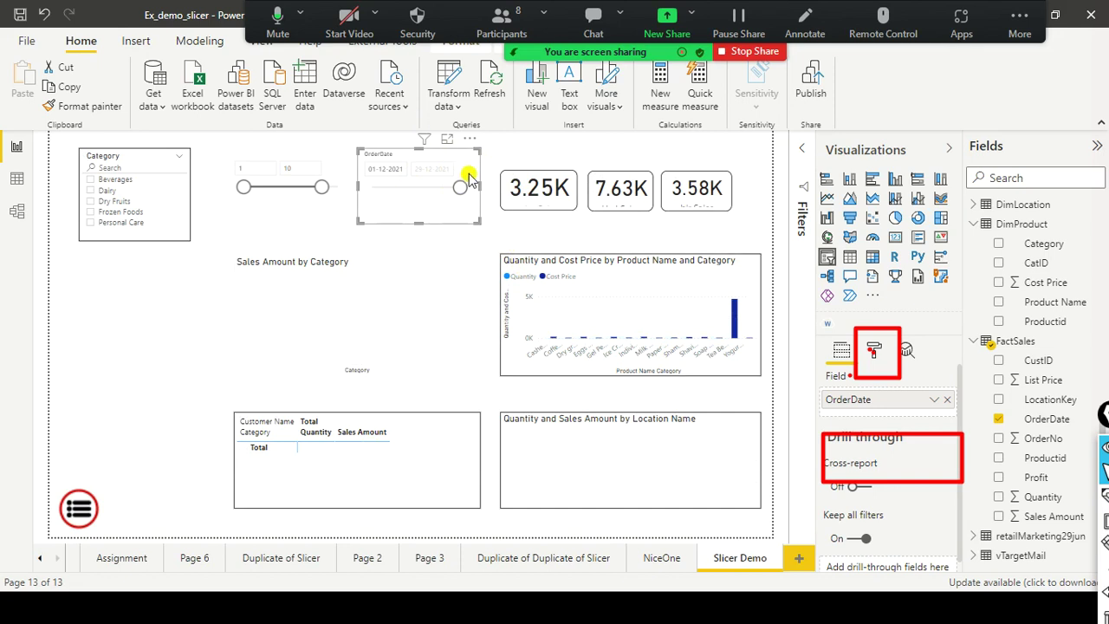
{"action": "left_click", "coordinate": [472, 158]}
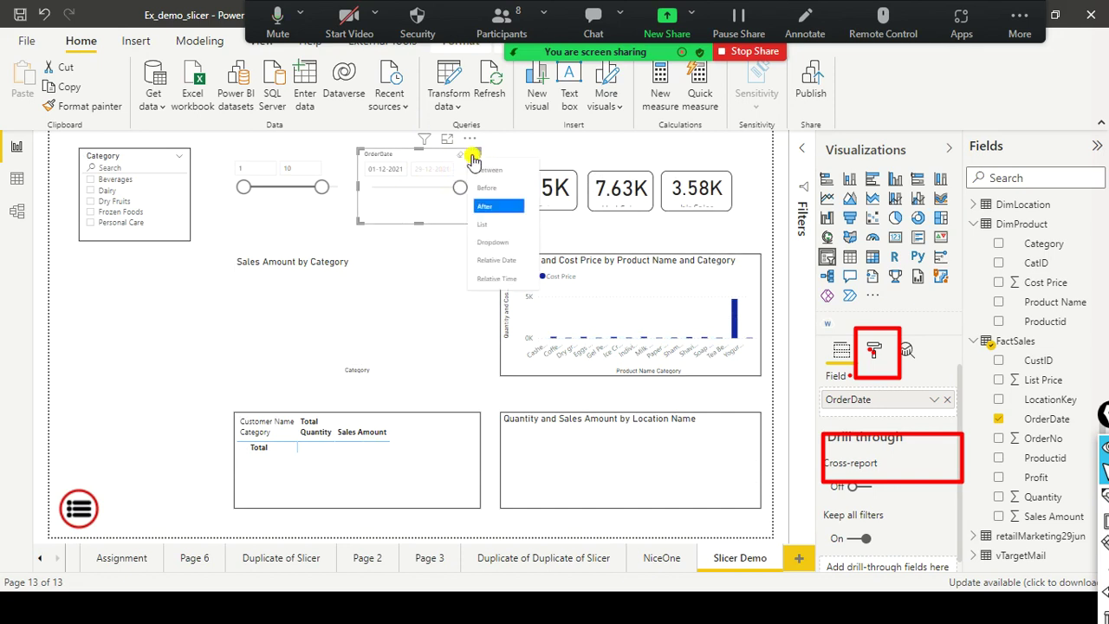
{"action": "left_click", "coordinate": [499, 225]}
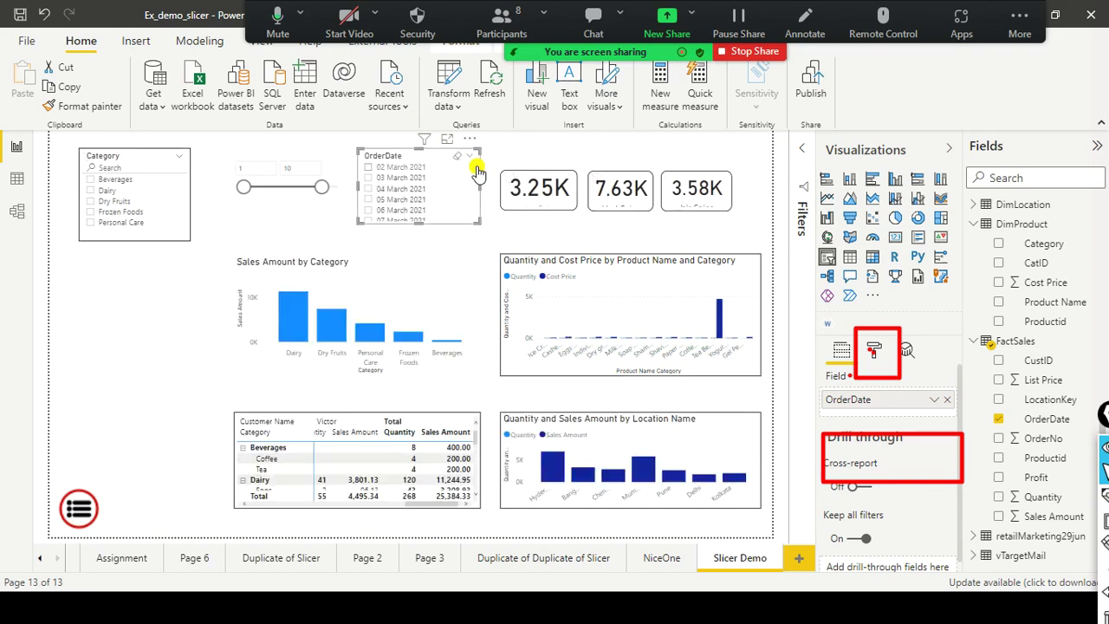
Browse the dates in the OrderDate slicer's list and try the Dropdown slicer type
{"action": "scroll", "coordinate": [466, 204], "scroll_direction": "down", "scroll_amount": 3}
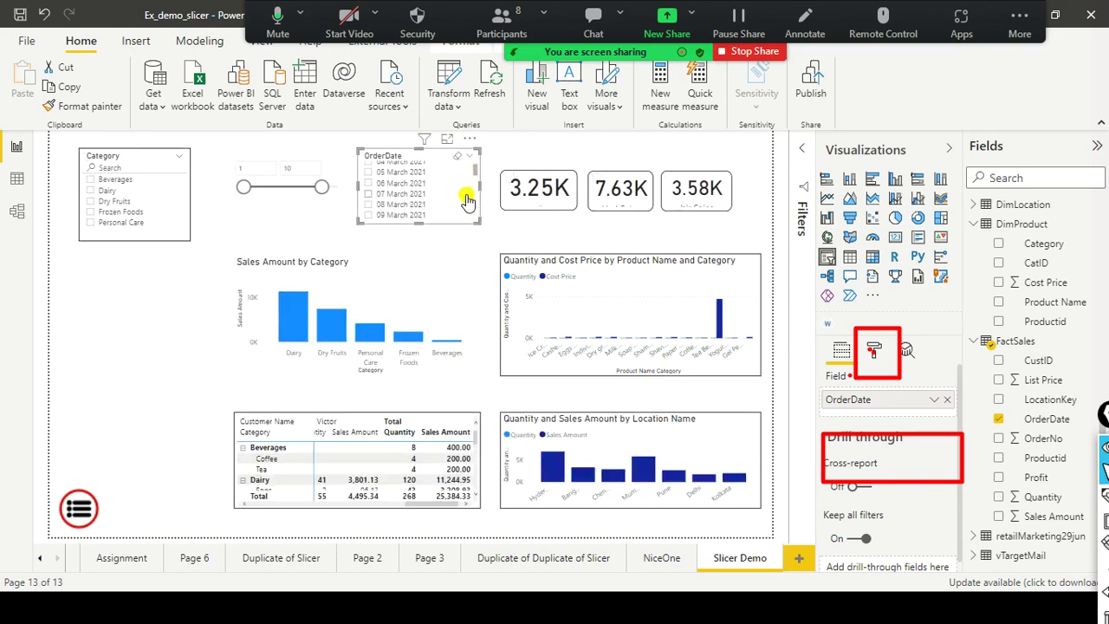
{"action": "scroll", "coordinate": [466, 204], "scroll_direction": "up", "scroll_amount": 3}
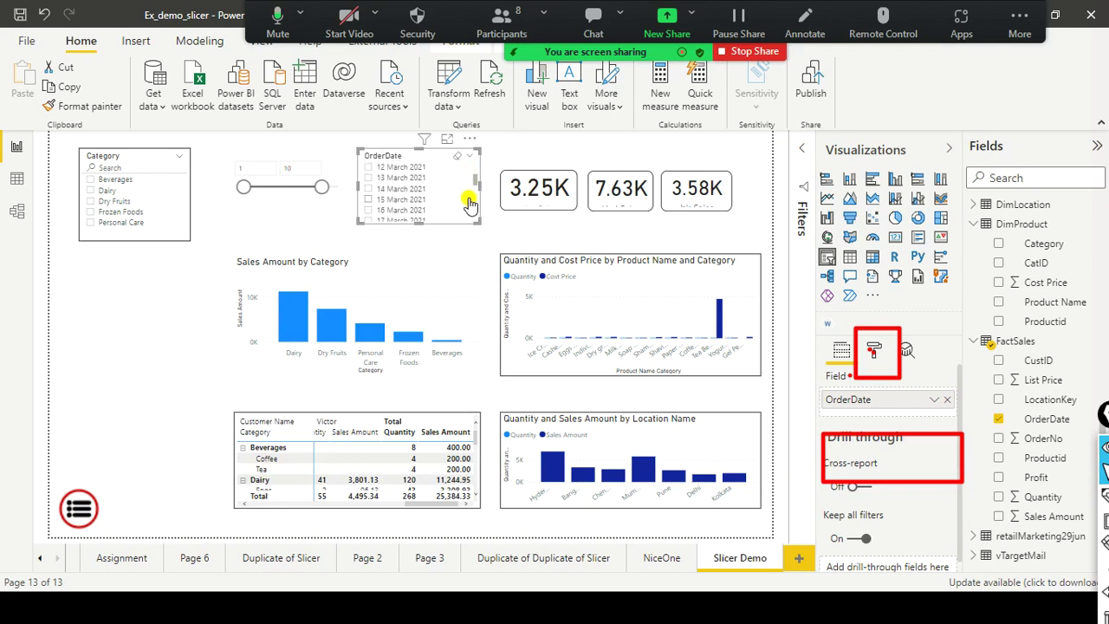
{"action": "scroll", "coordinate": [473, 201], "scroll_direction": "up", "scroll_amount": 1}
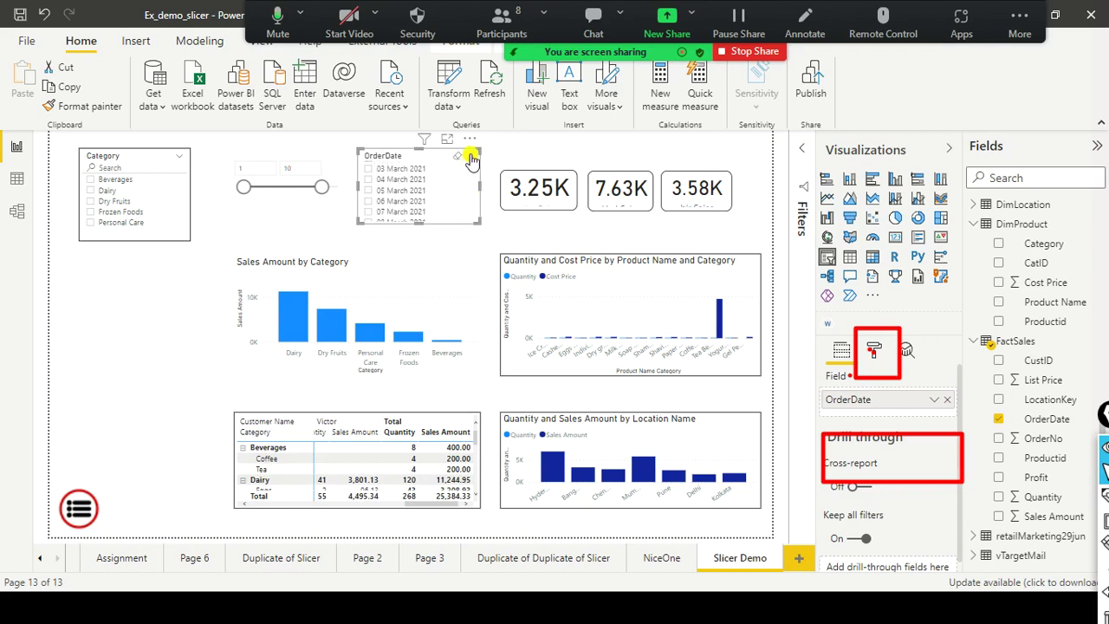
{"action": "left_click", "coordinate": [470, 158]}
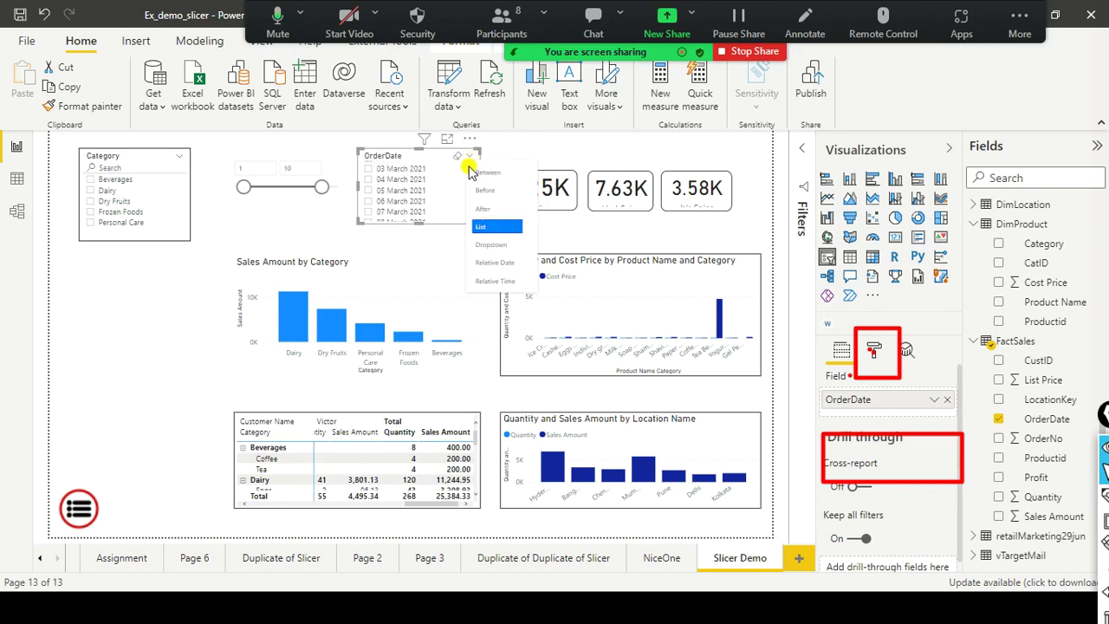
{"action": "left_click", "coordinate": [489, 244]}
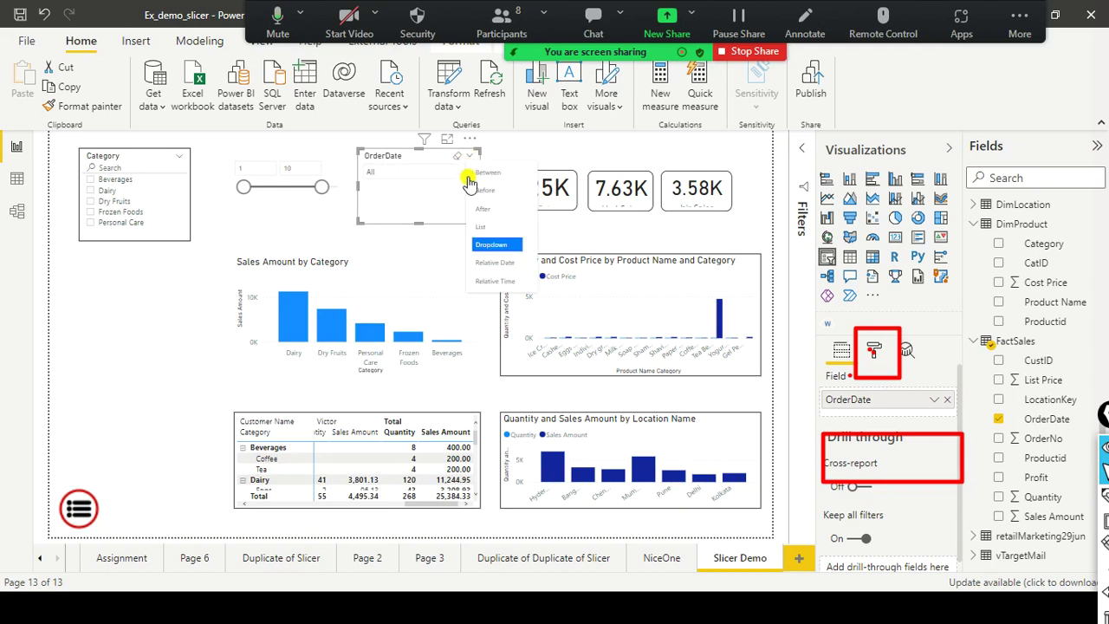
Switch the OrderDate slicer to Relative Date and filter it to the last 1 Years
{"action": "left_click", "coordinate": [505, 263]}
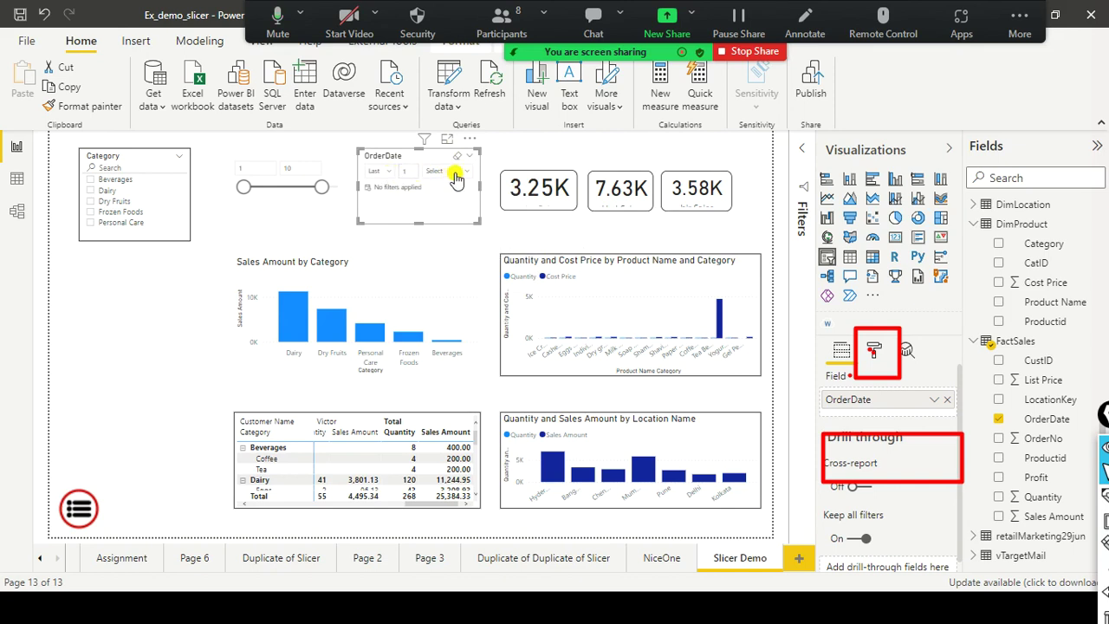
{"action": "left_click", "coordinate": [451, 177]}
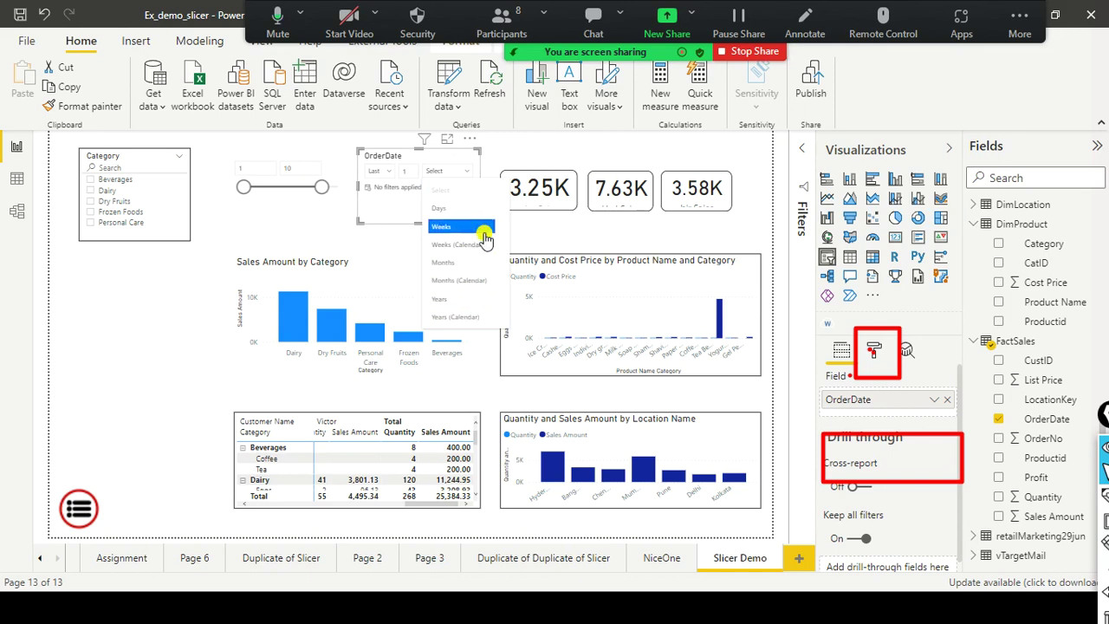
{"action": "left_click", "coordinate": [478, 298]}
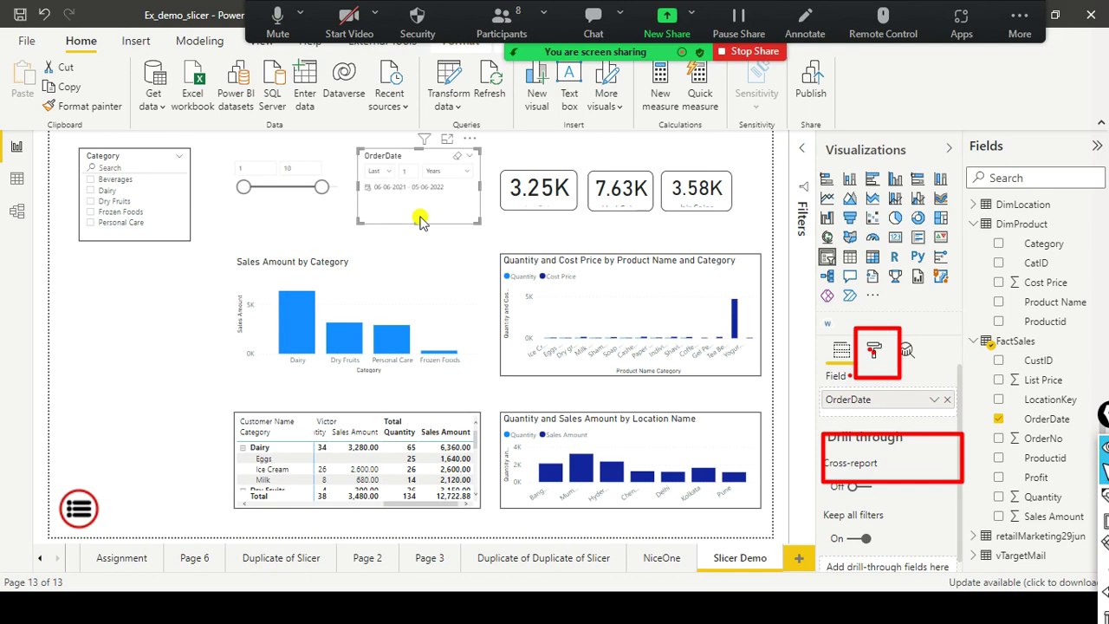
Switch the OrderDate slicer to Relative Time and try the last 1 Minutes and last 1 Hours periods
{"action": "left_click", "coordinate": [471, 161]}
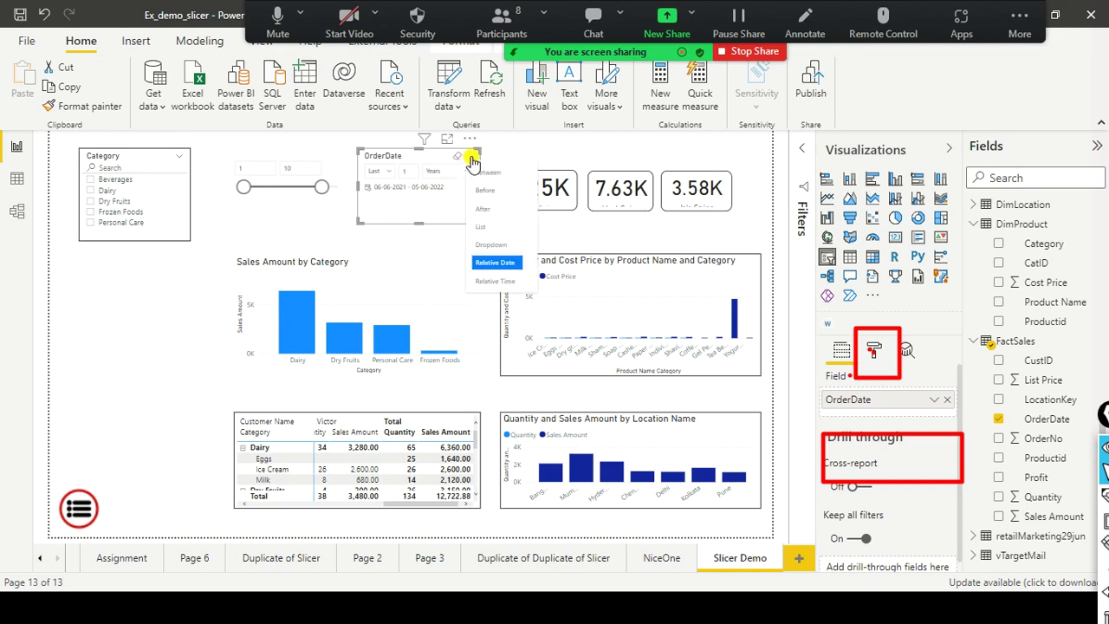
{"action": "left_click", "coordinate": [497, 280]}
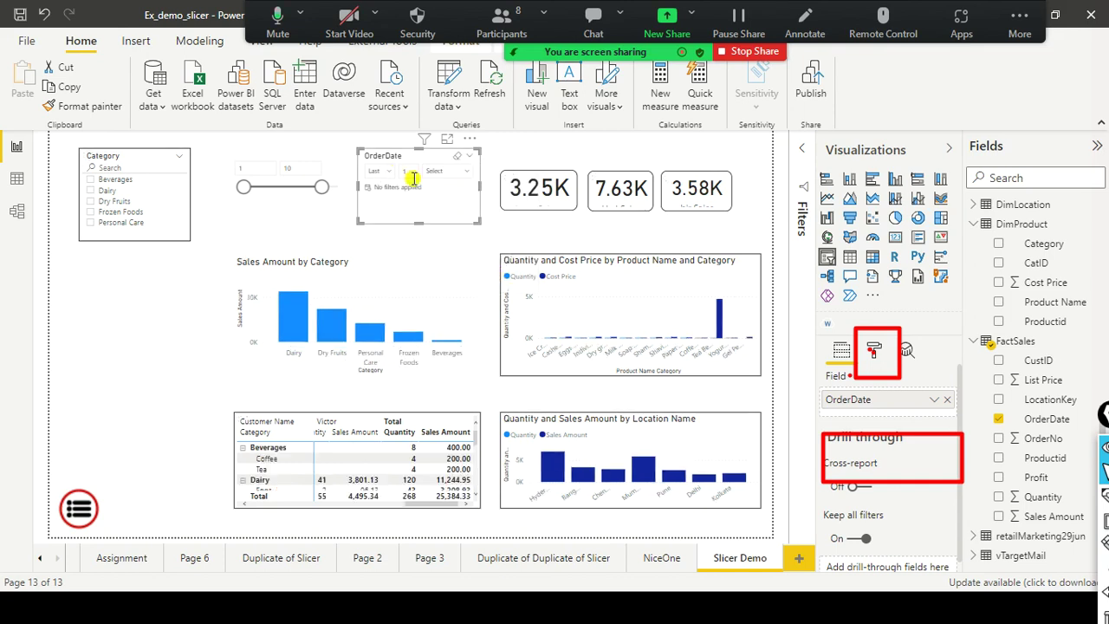
{"action": "left_click", "coordinate": [468, 176]}
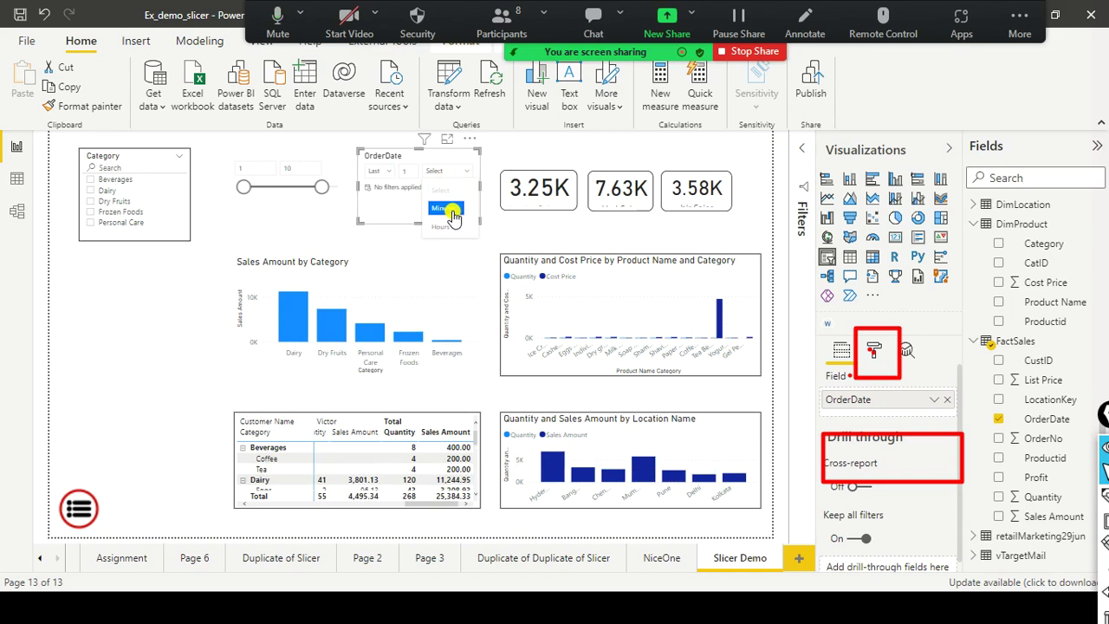
{"action": "left_click", "coordinate": [447, 209]}
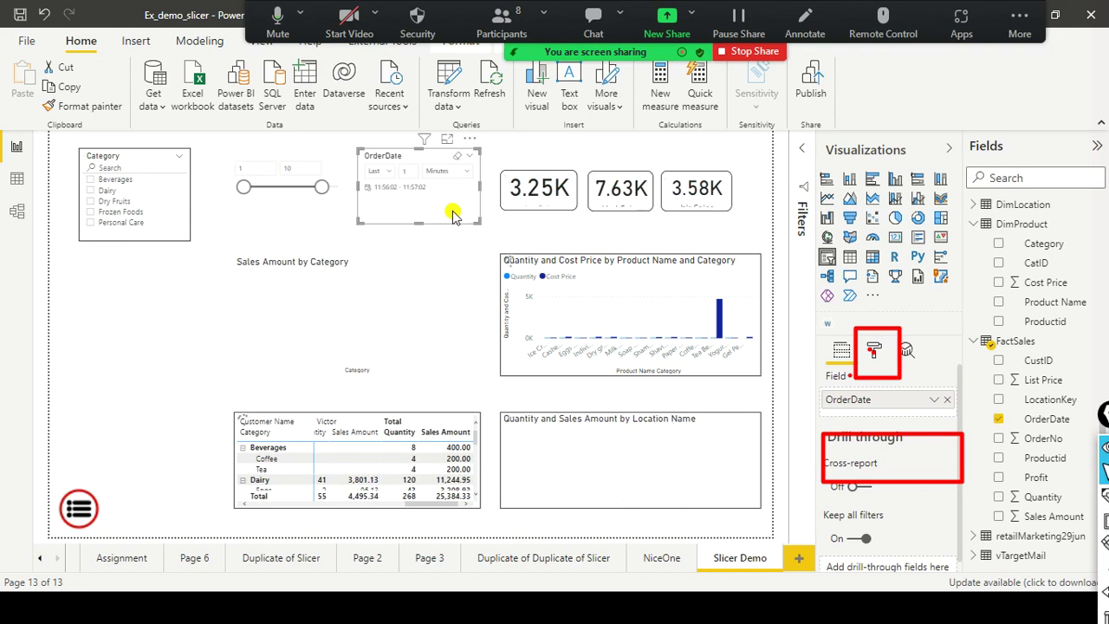
{"action": "left_click", "coordinate": [464, 172]}
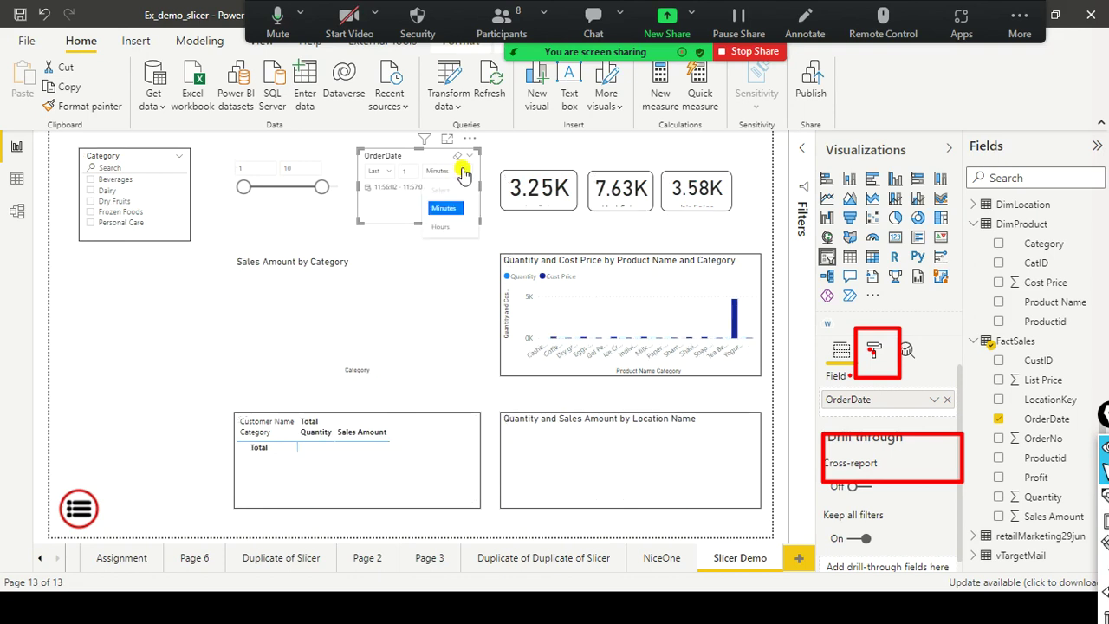
{"action": "left_click", "coordinate": [445, 226]}
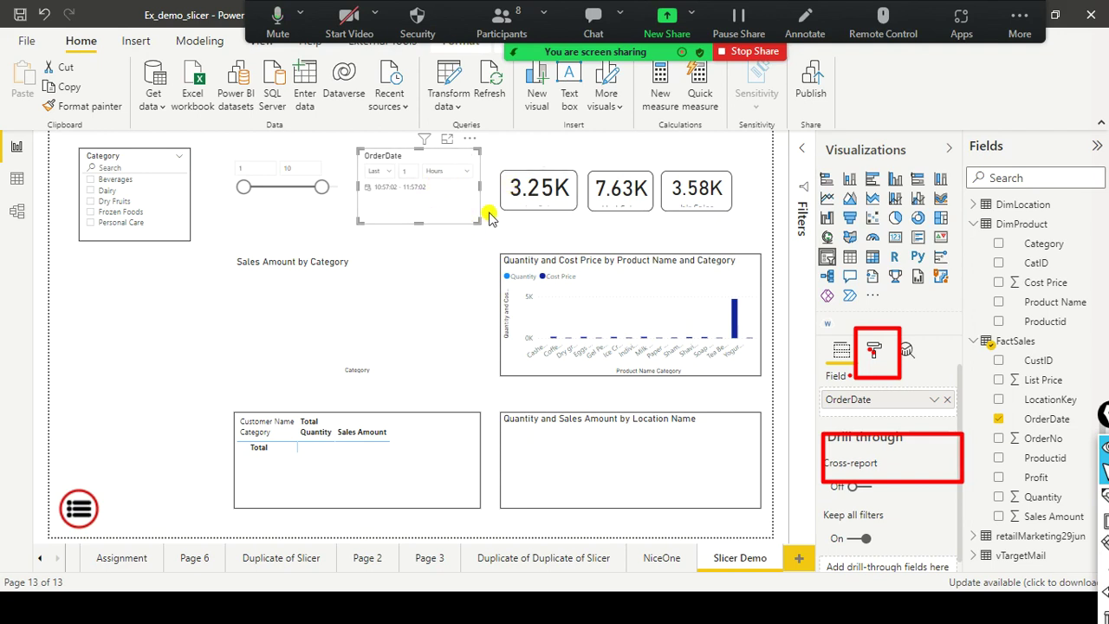
Change the OrderDate slicer to Between and narrow its slider range to 30-04-2021 through 13-10-2021
{"action": "left_click", "coordinate": [468, 158]}
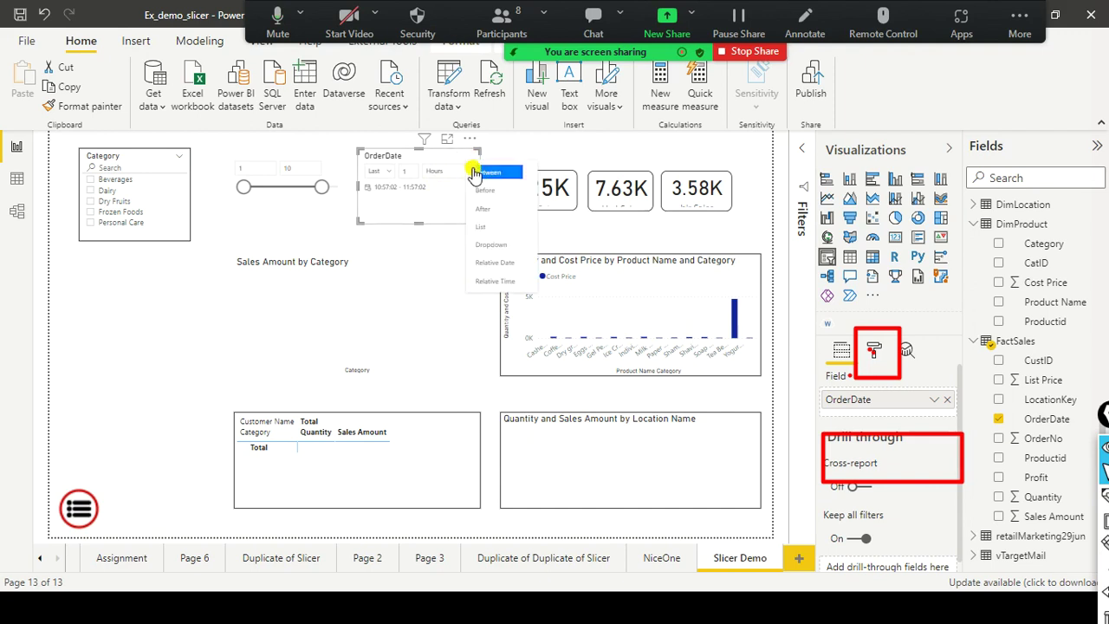
{"action": "left_click", "coordinate": [473, 173]}
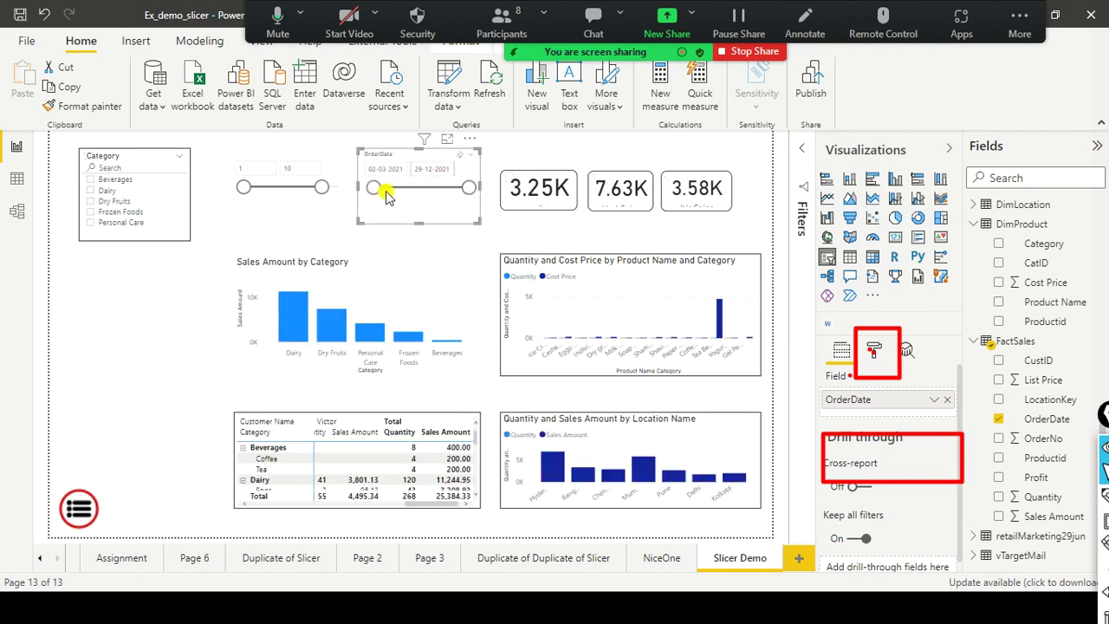
{"action": "left_click_drag", "start_coordinate": [469, 187], "coordinate": [446, 189]}
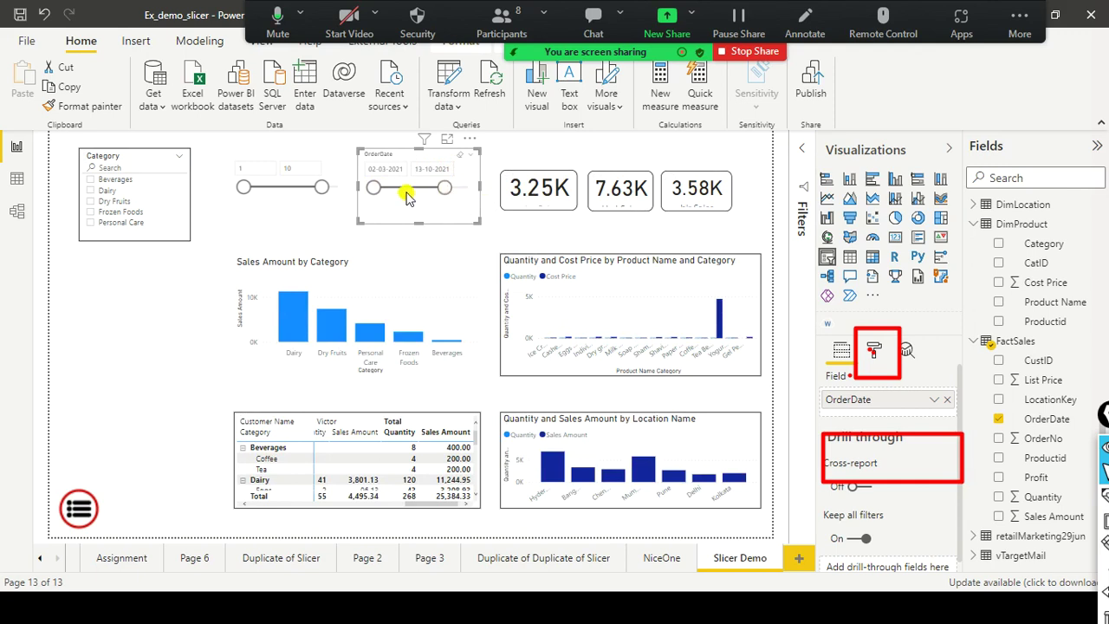
{"action": "left_click_drag", "start_coordinate": [376, 190], "coordinate": [431, 193]}
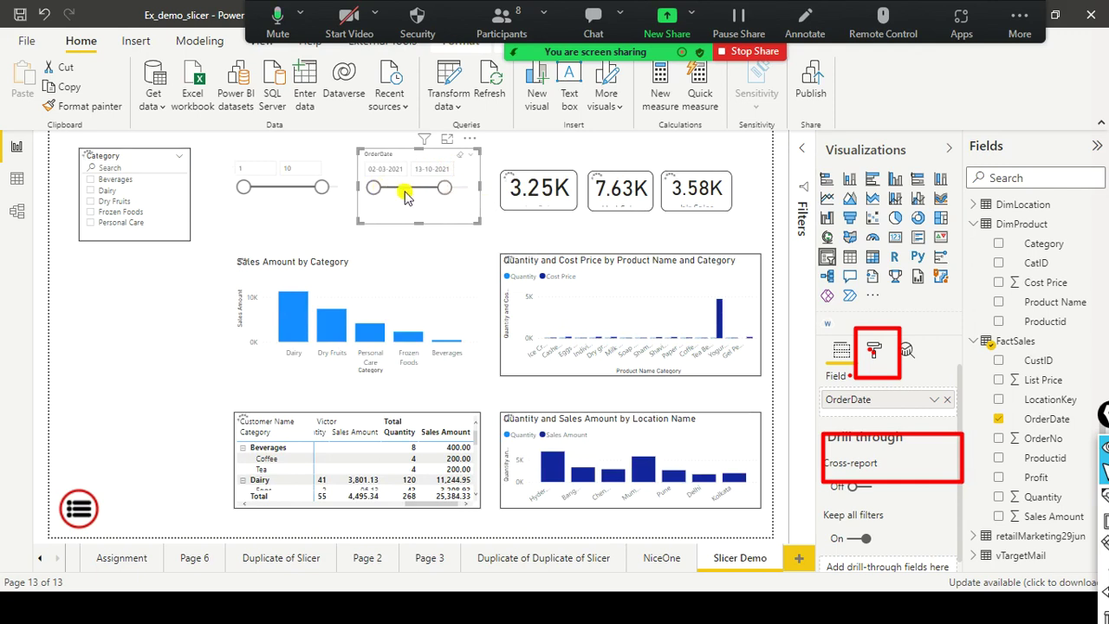
{"action": "left_click", "coordinate": [393, 192]}
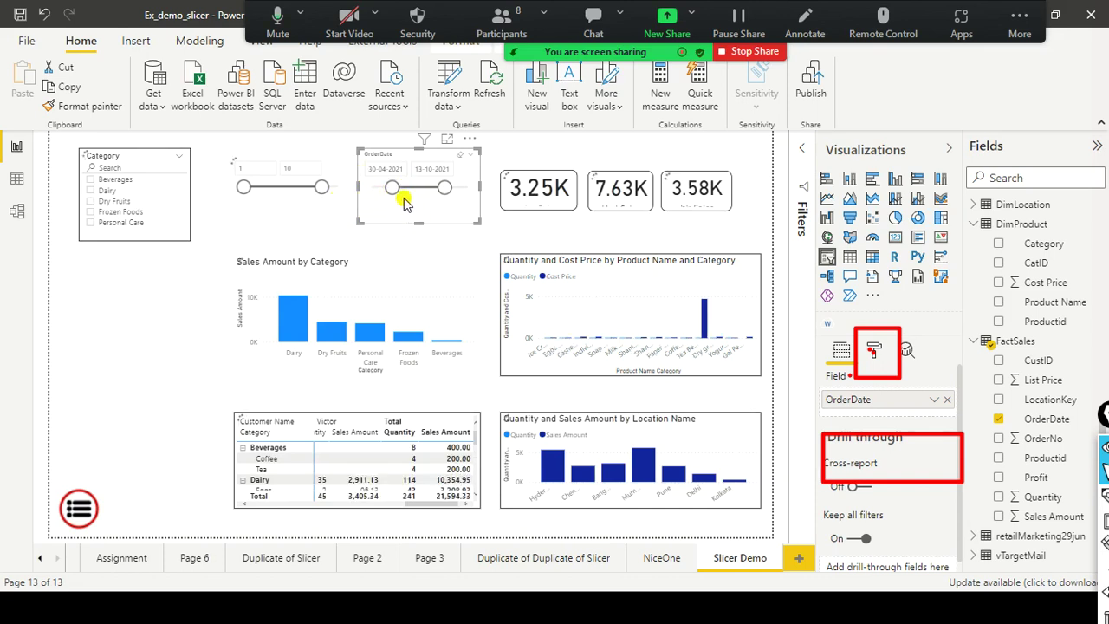
Set the OrderDate slicer's start date to 29-04-2021 and end date to 29-09-2021 using the calendars
{"action": "left_click", "coordinate": [462, 189]}
{"action": "left_click", "coordinate": [376, 171]}
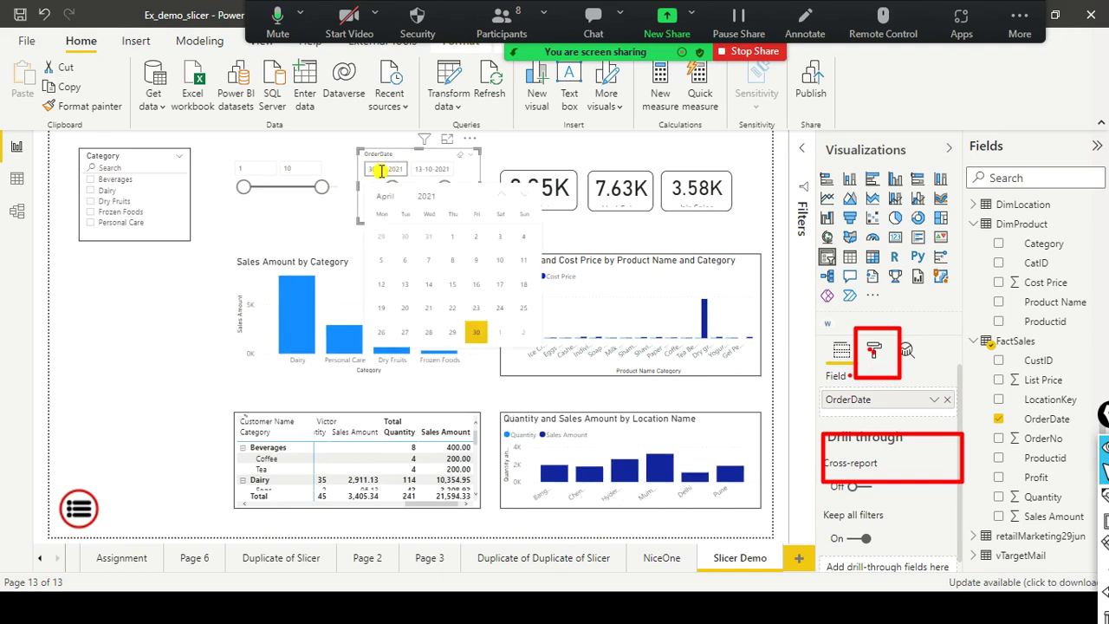
{"action": "left_click", "coordinate": [444, 333]}
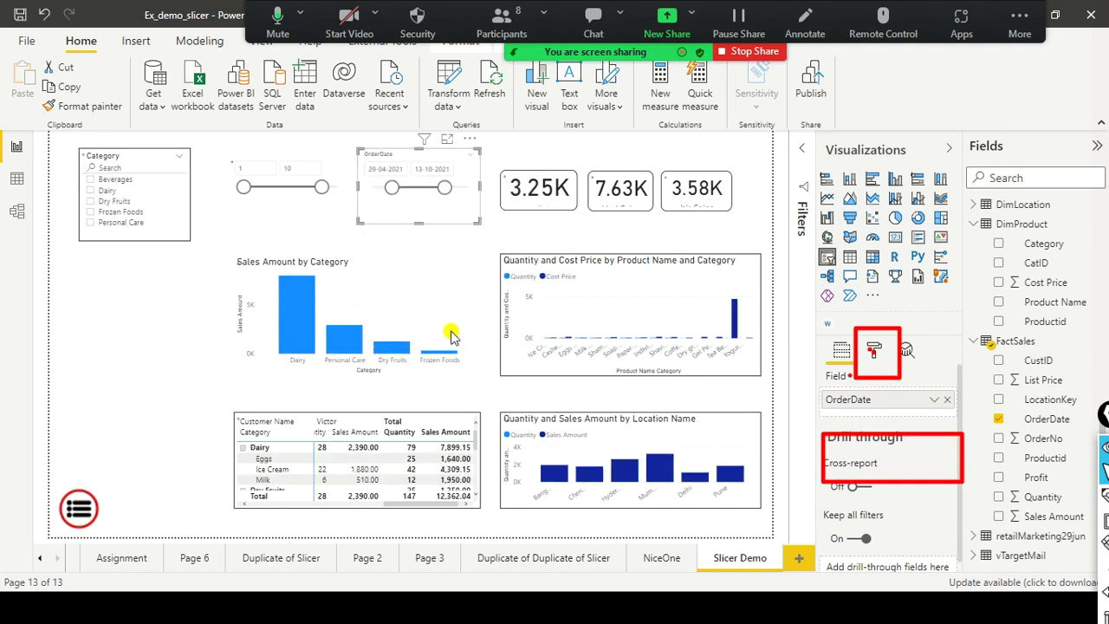
{"action": "left_click", "coordinate": [377, 171]}
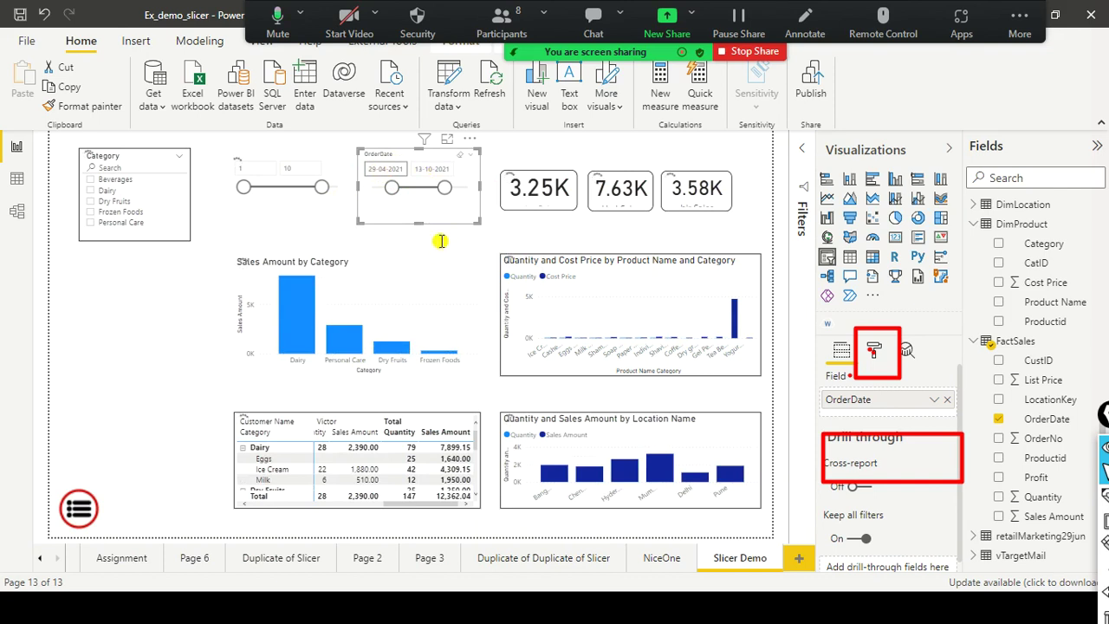
{"action": "left_click", "coordinate": [431, 169]}
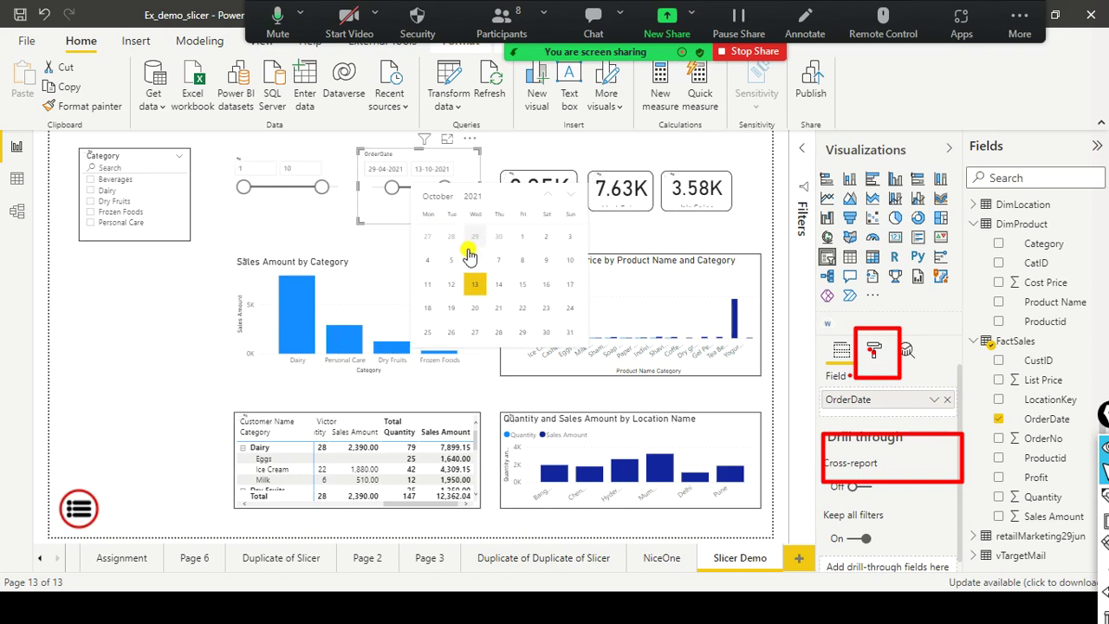
{"action": "left_click", "coordinate": [475, 239]}
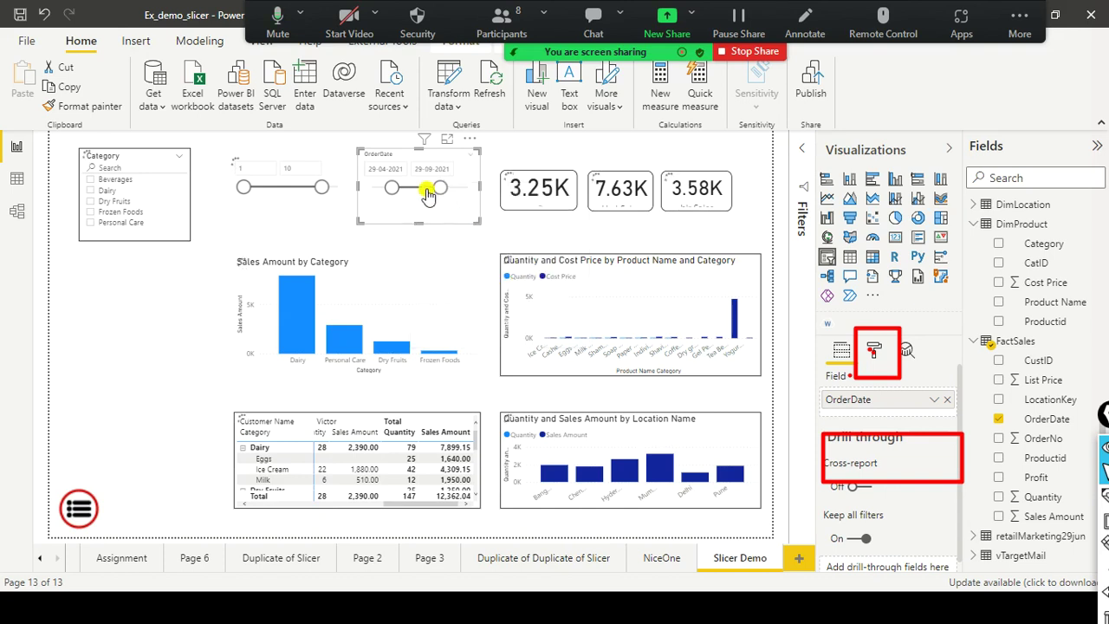
{"action": "left_click", "coordinate": [440, 233]}
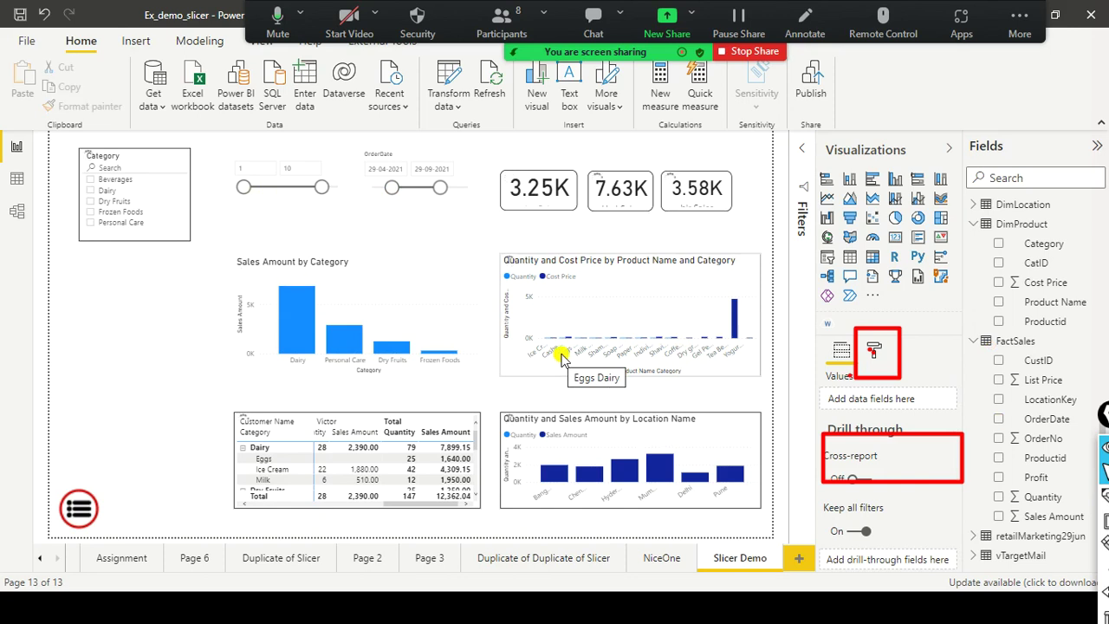
Check the Types of Slicers slide in the presentation and return to the Power BI report
{"action": "key", "text": "alt+Tab"}
{"action": "key", "text": "alt+Tab"}
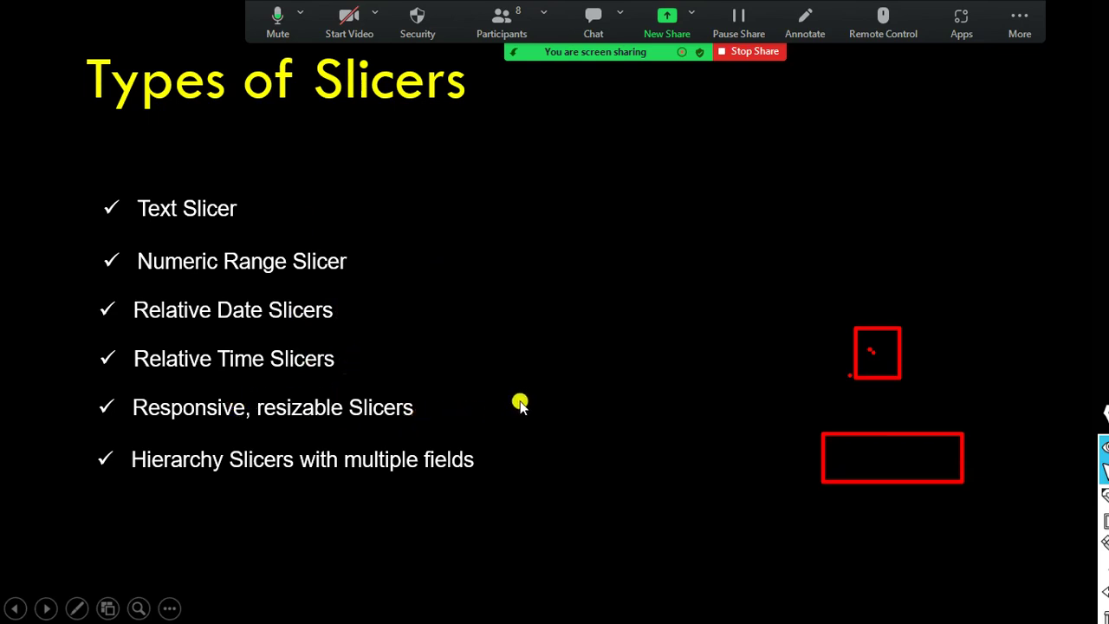
{"action": "key", "text": "alt+Tab"}
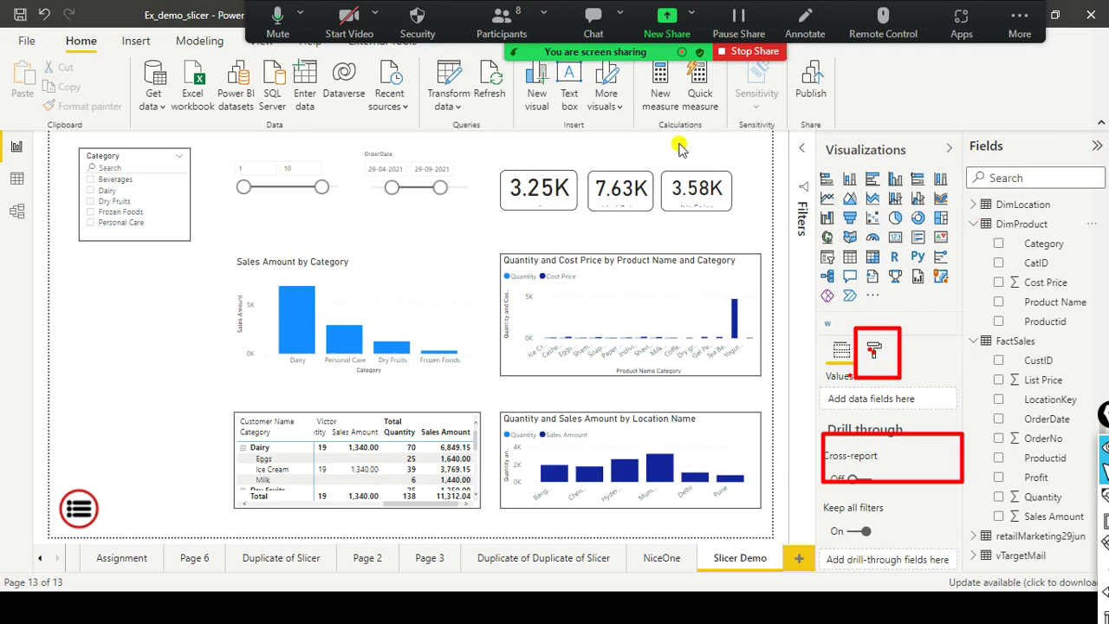
Move the Category slicer slightly up and left on the page, and place a copy of it aligned directly below
{"action": "left_click_drag", "start_coordinate": [171, 223], "coordinate": [169, 178]}
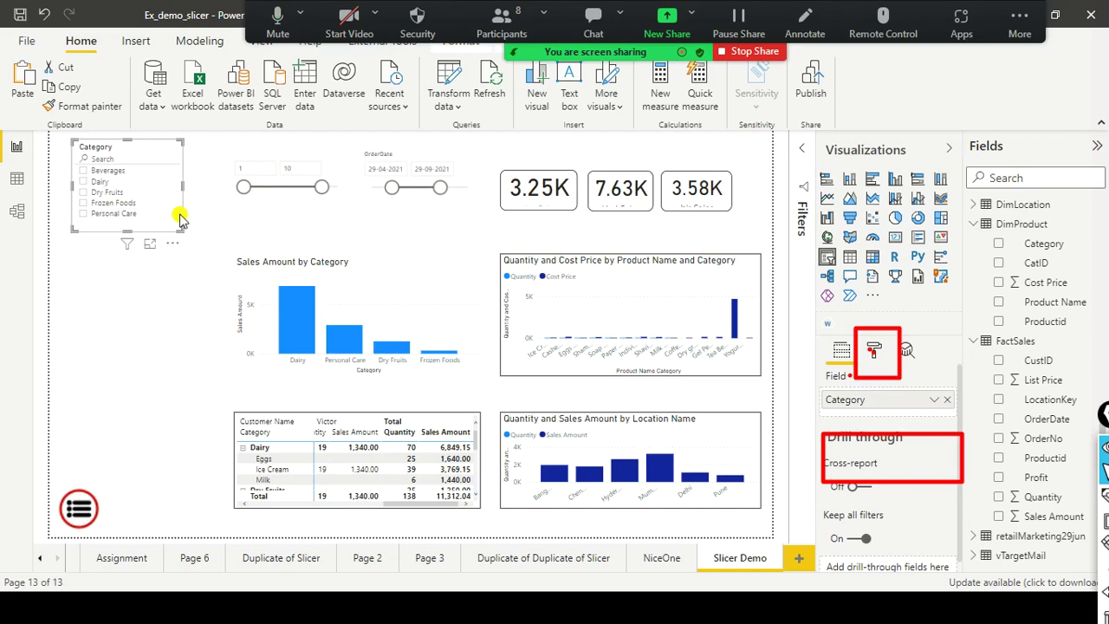
{"action": "left_click_drag", "start_coordinate": [118, 169], "coordinate": [117, 291]}
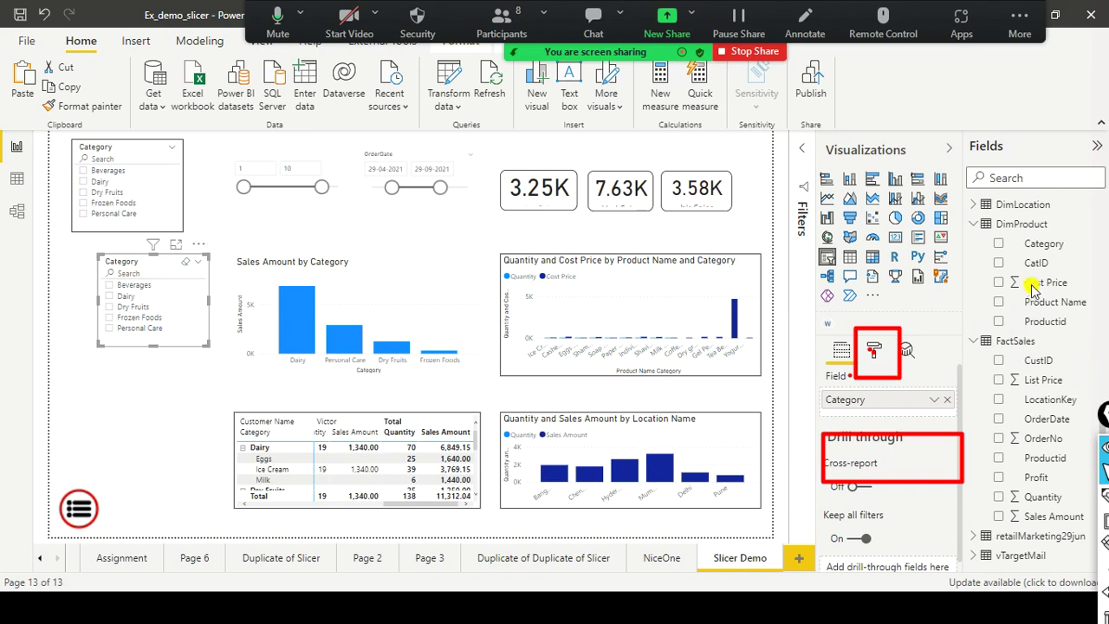
{"action": "left_click", "coordinate": [974, 204]}
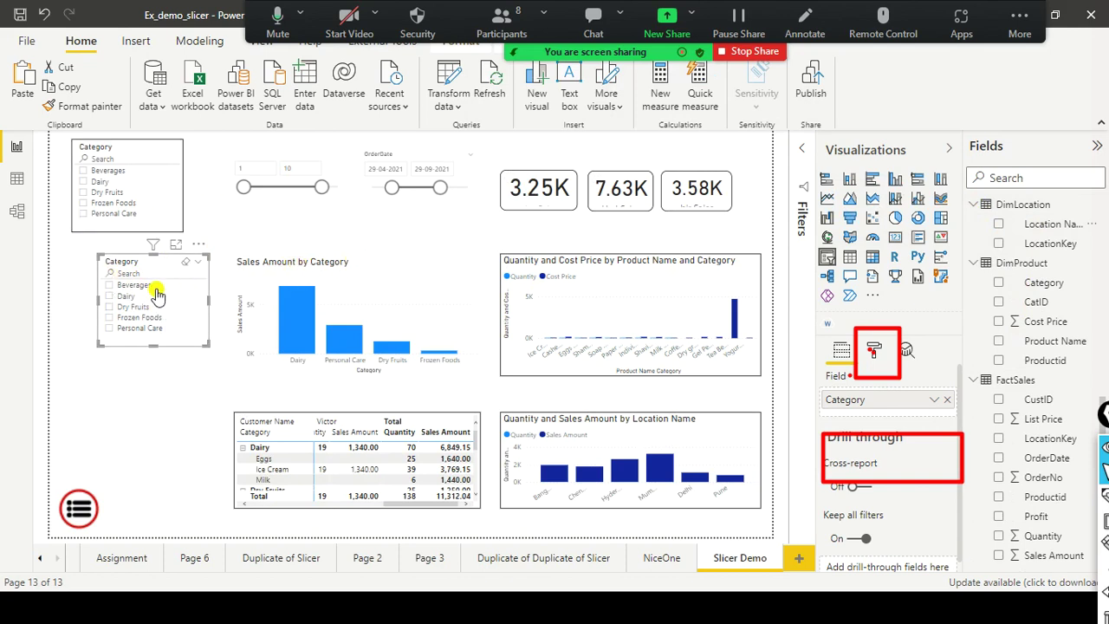
{"action": "left_click_drag", "start_coordinate": [159, 259], "coordinate": [135, 265]}
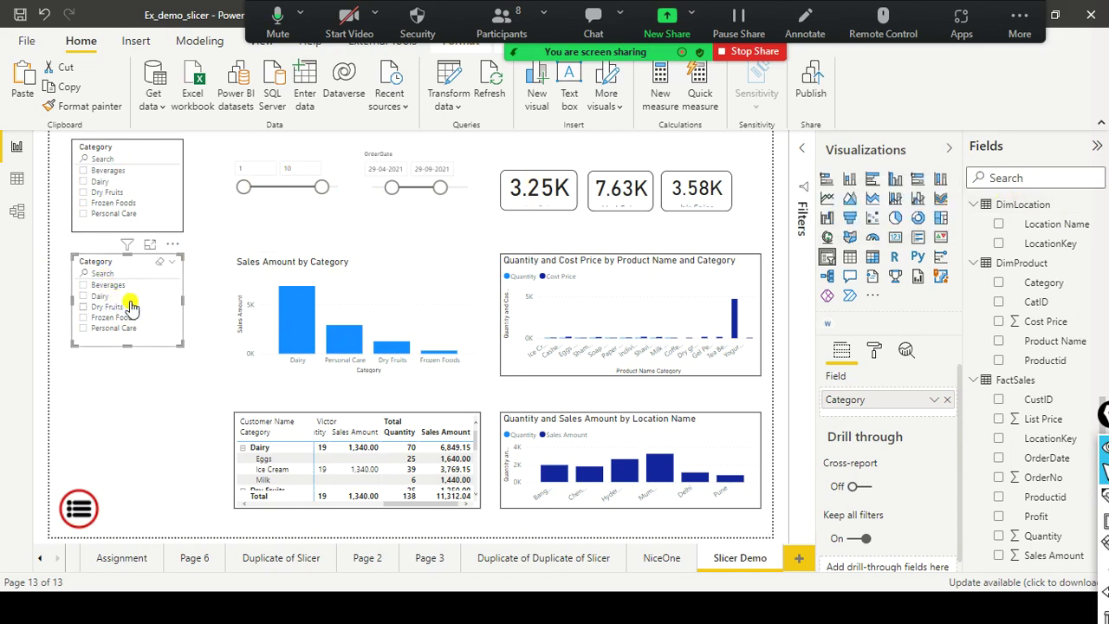
Replace the Category field in the copied slicer with Location Name from DimLocation
{"action": "left_click", "coordinate": [941, 404]}
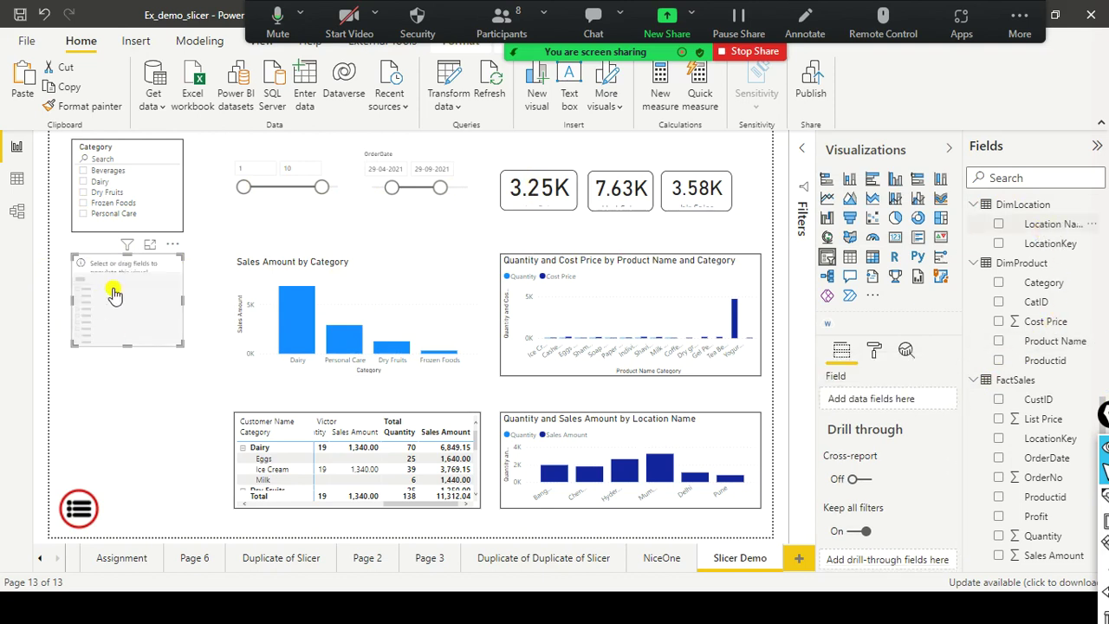
{"action": "left_click_drag", "start_coordinate": [1018, 236], "coordinate": [141, 286]}
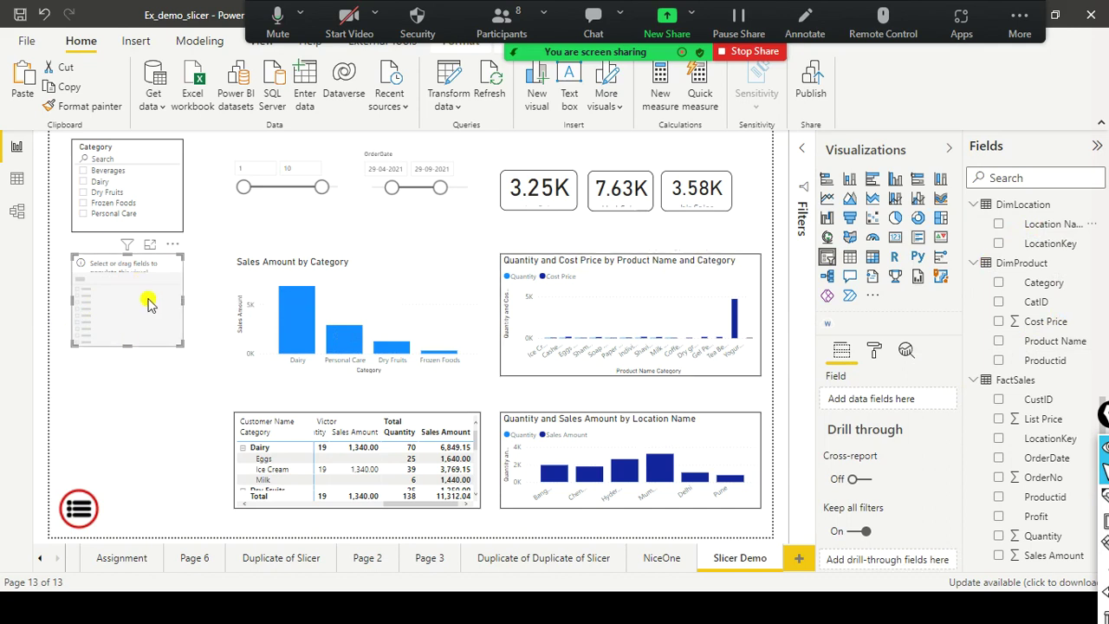
{"action": "left_click", "coordinate": [1002, 227]}
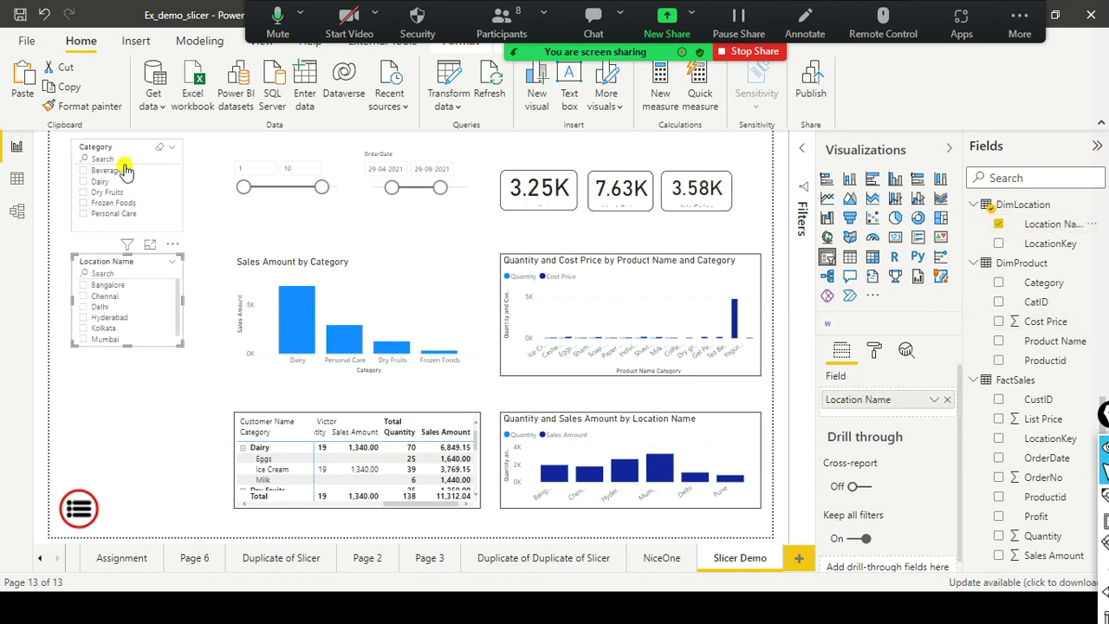
{"action": "left_click", "coordinate": [999, 225]}
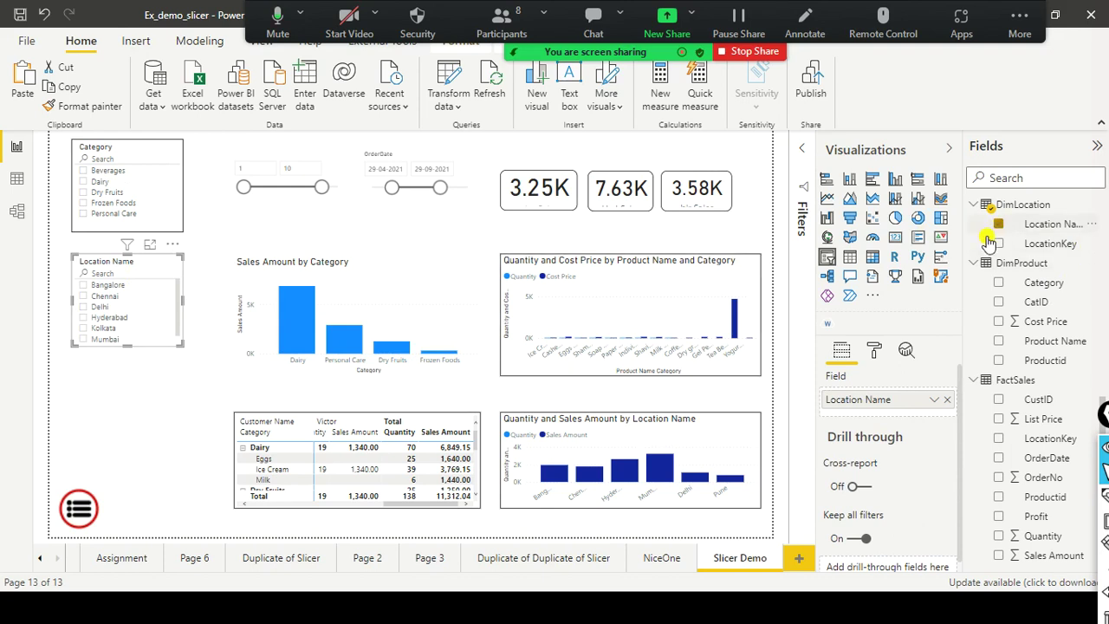
Replace Location Name with Product Name from DimProduct in the copied slicer, and shift both slicers slightly down and left on the page
{"action": "left_click_drag", "start_coordinate": [1062, 342], "coordinate": [137, 321]}
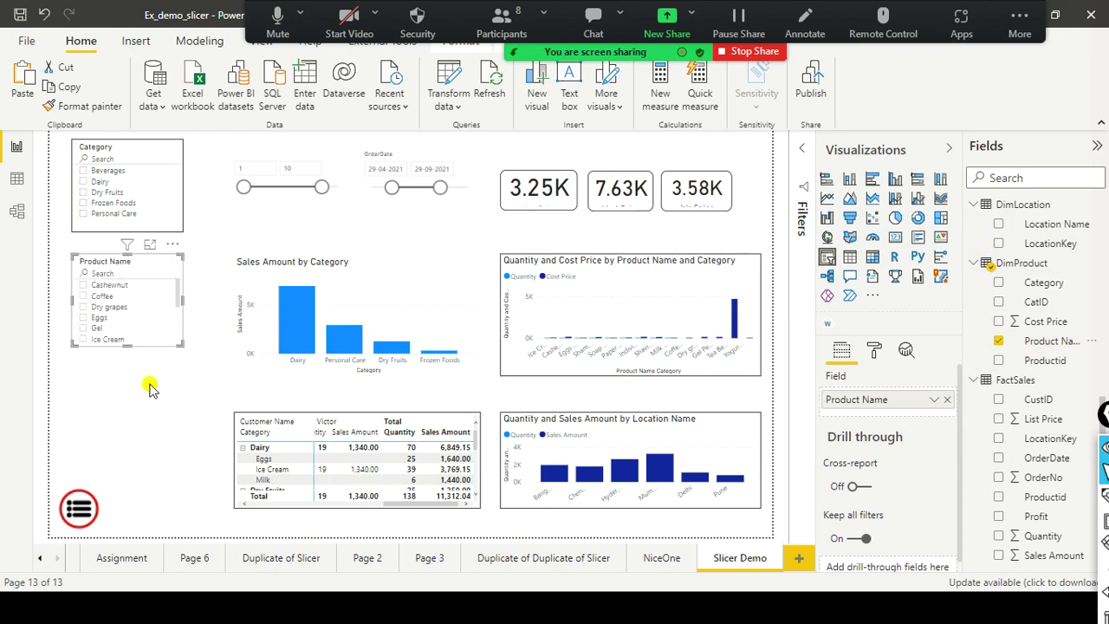
{"action": "left_click_drag", "start_coordinate": [164, 333], "coordinate": [152, 366]}
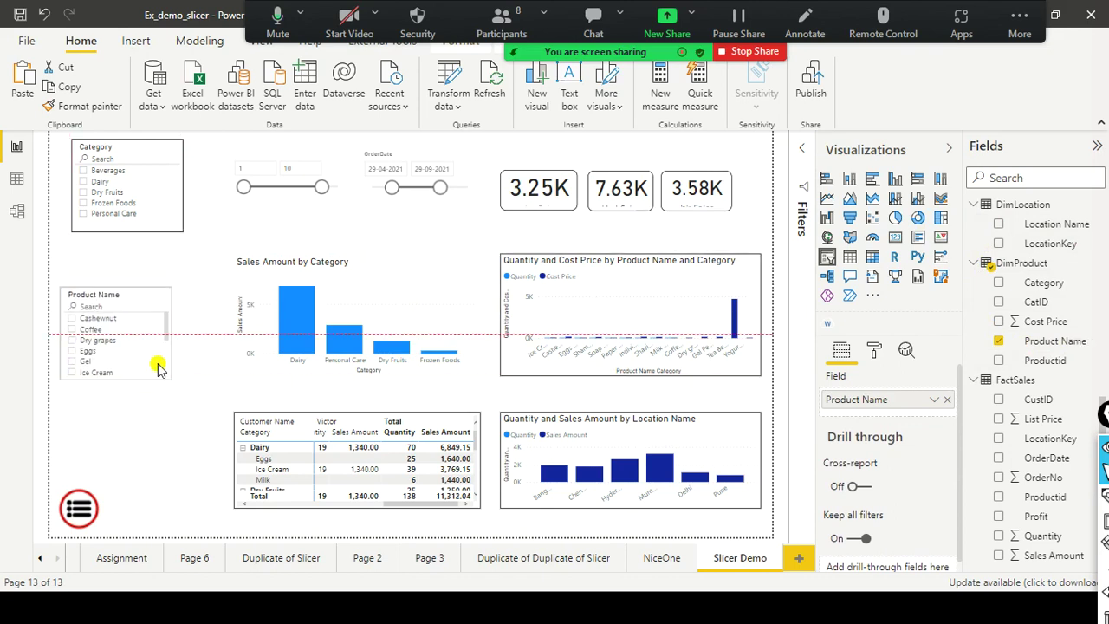
{"action": "left_click_drag", "start_coordinate": [157, 228], "coordinate": [150, 252]}
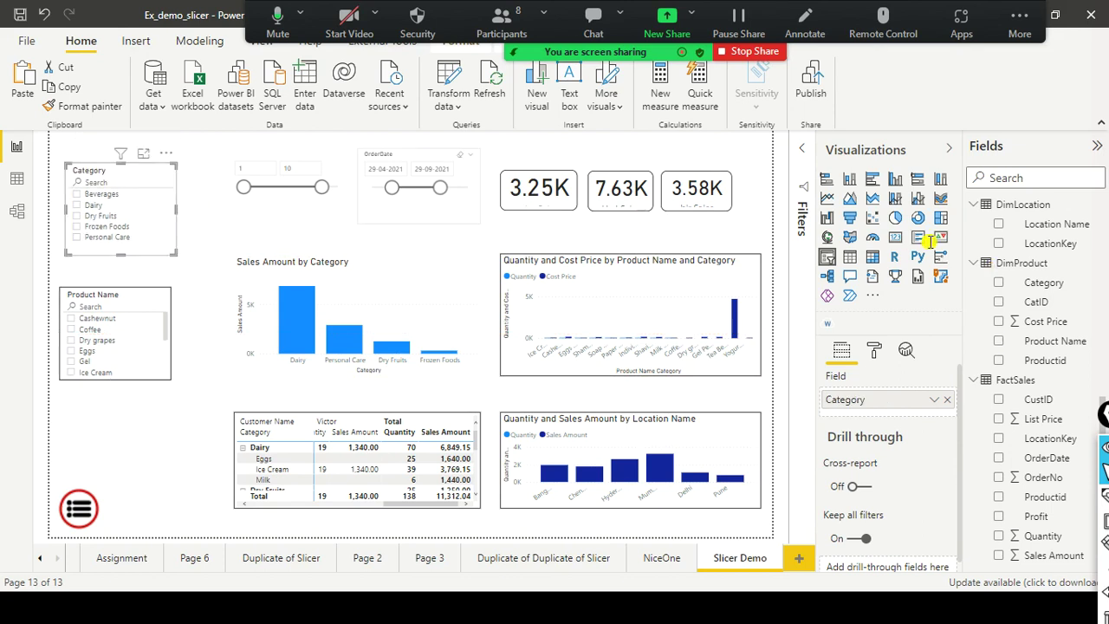
Set the Category slicer's orientation to Horizontal in its general formatting options
{"action": "left_click", "coordinate": [877, 351]}
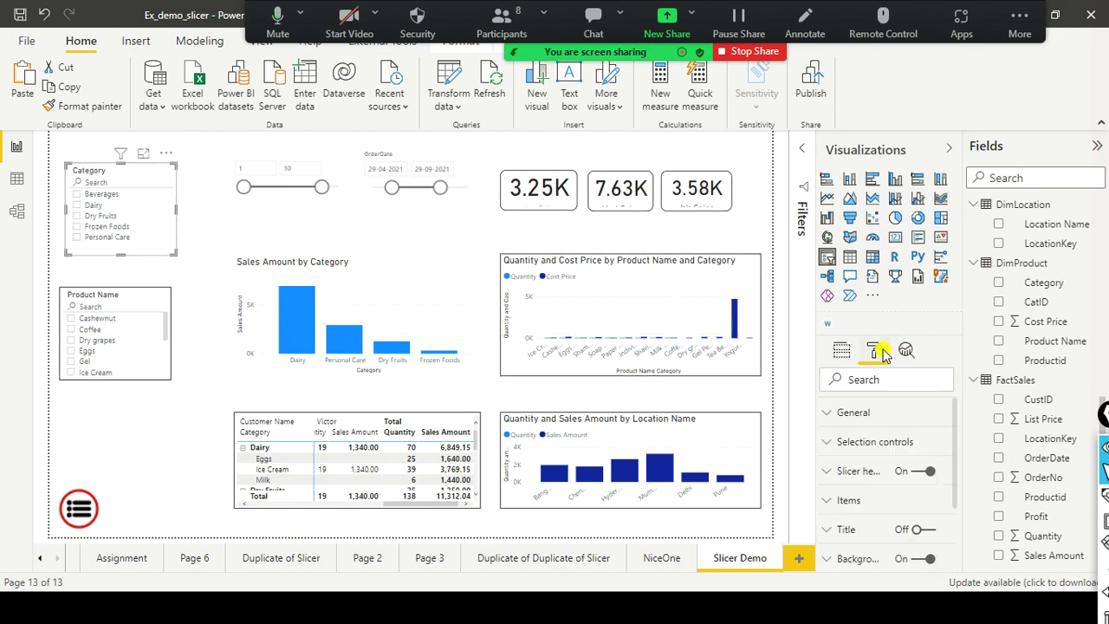
{"action": "left_click", "coordinate": [877, 414]}
{"action": "scroll", "coordinate": [888, 451], "scroll_direction": "down", "scroll_amount": 2}
{"action": "left_click", "coordinate": [907, 509]}
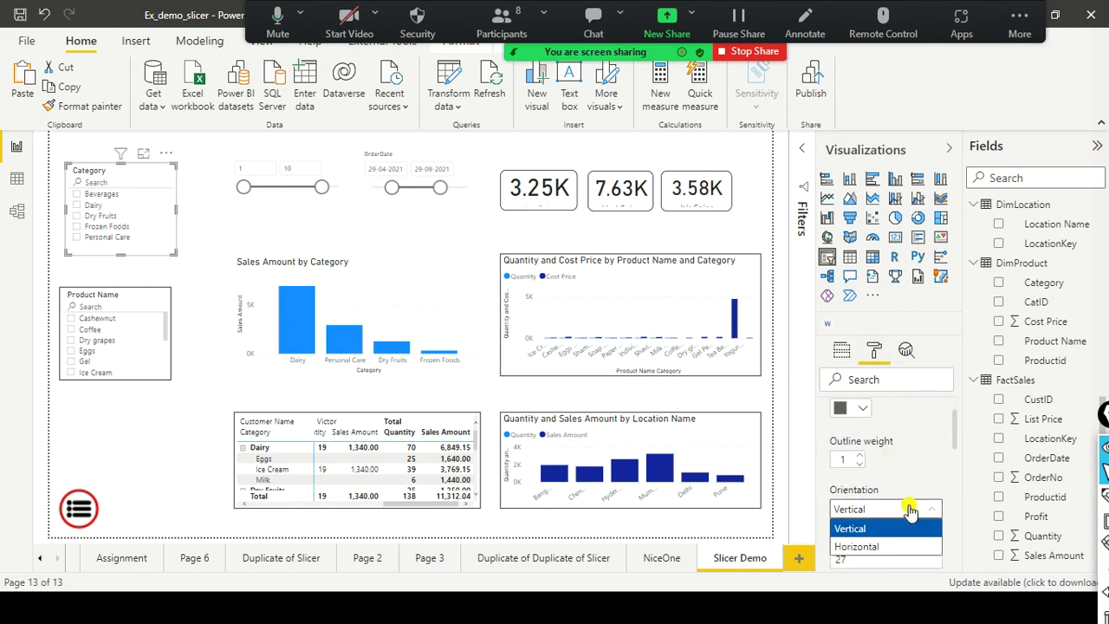
{"action": "left_click", "coordinate": [884, 547]}
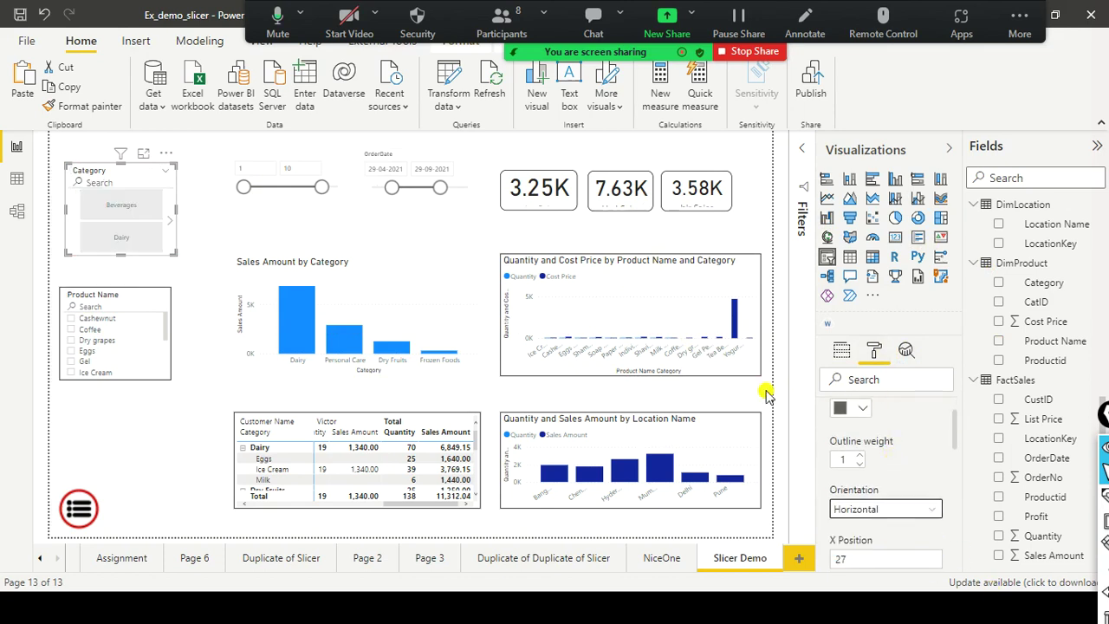
Resize the horizontal Category slicer wider, shorter and narrower to rearrange its tiles, and shift it slightly down and right
{"action": "left_click_drag", "start_coordinate": [177, 209], "coordinate": [345, 199]}
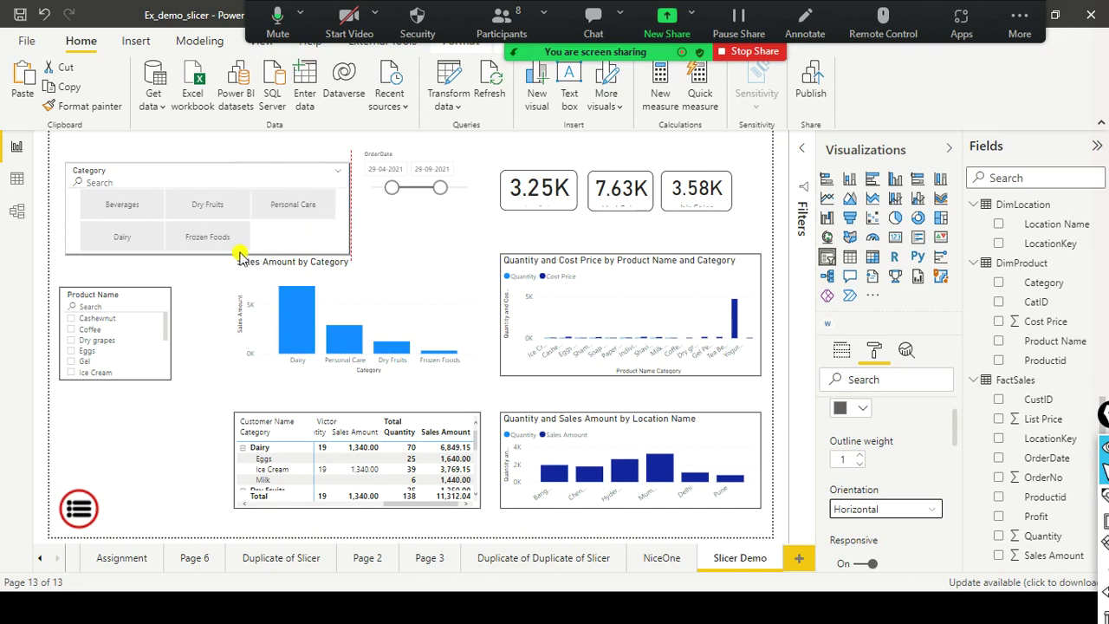
{"action": "left_click_drag", "start_coordinate": [240, 256], "coordinate": [218, 230]}
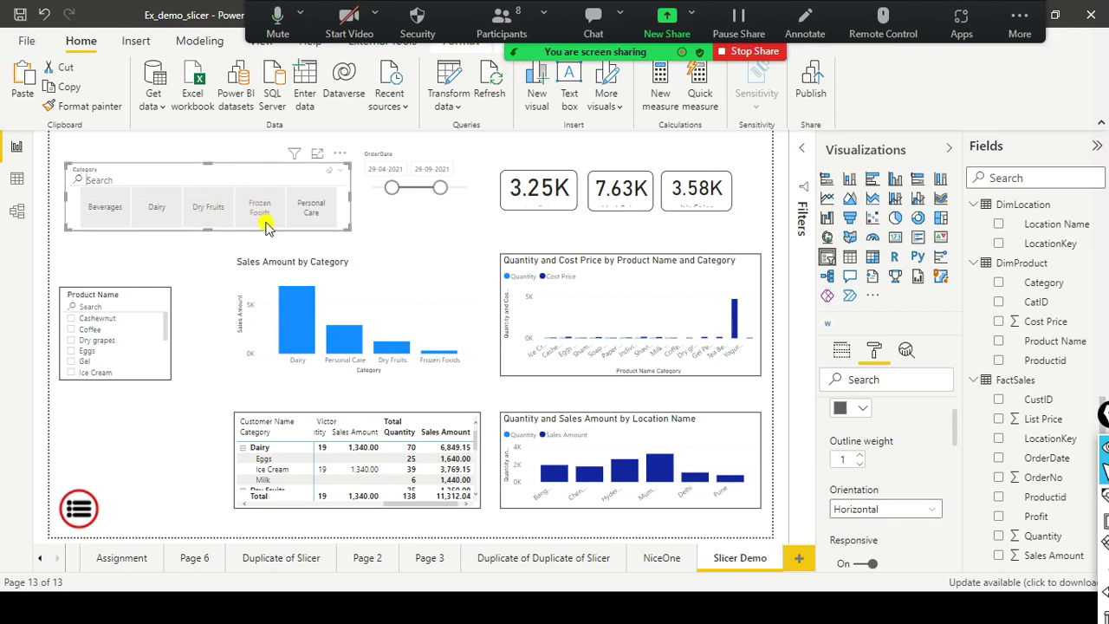
{"action": "left_click_drag", "start_coordinate": [350, 200], "coordinate": [253, 187]}
{"action": "left_click_drag", "start_coordinate": [168, 165], "coordinate": [198, 196]}
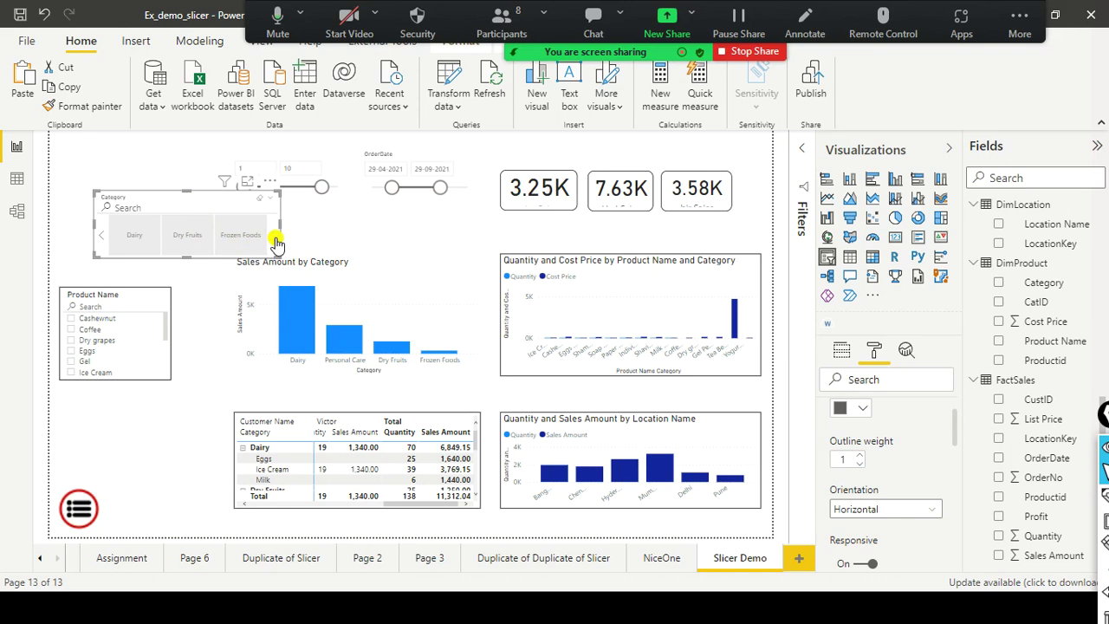
Page through the Category slicer's tiles in both directions, and check the Types of Slicers slide before returning to the Power BI report
{"action": "left_click", "coordinate": [275, 237]}
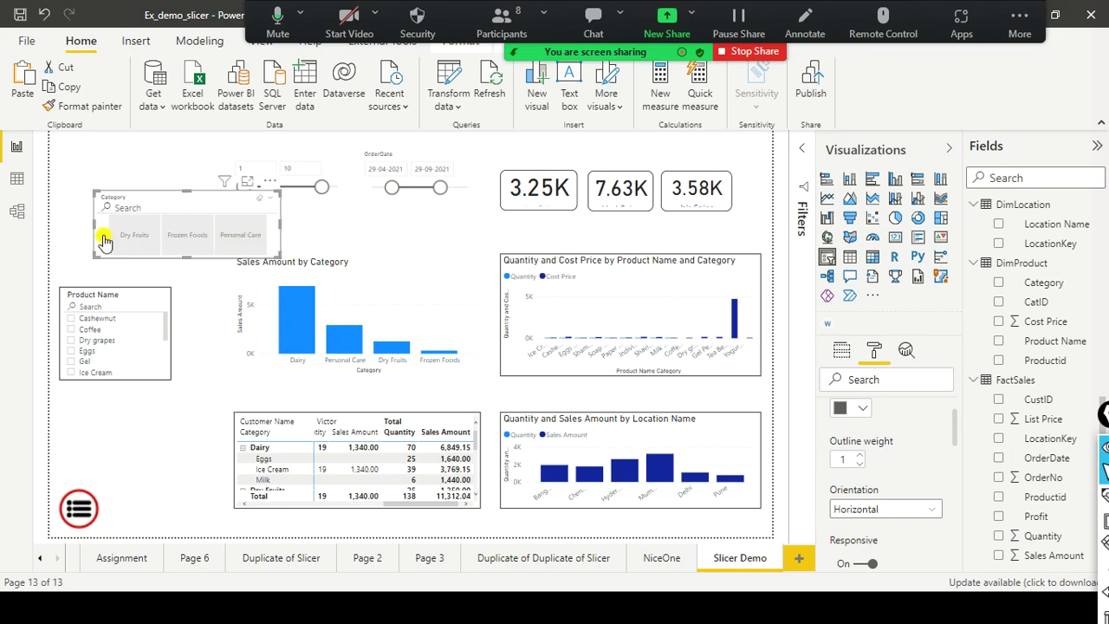
{"action": "left_click", "coordinate": [101, 236]}
{"action": "left_click", "coordinate": [274, 239]}
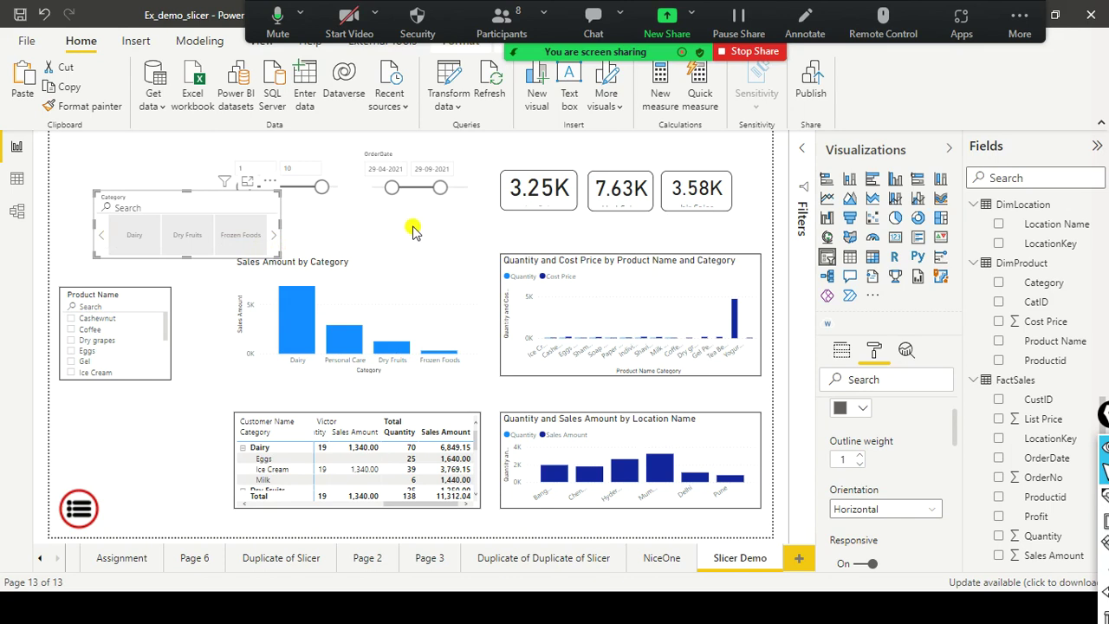
{"action": "key", "text": "alt+Tab"}
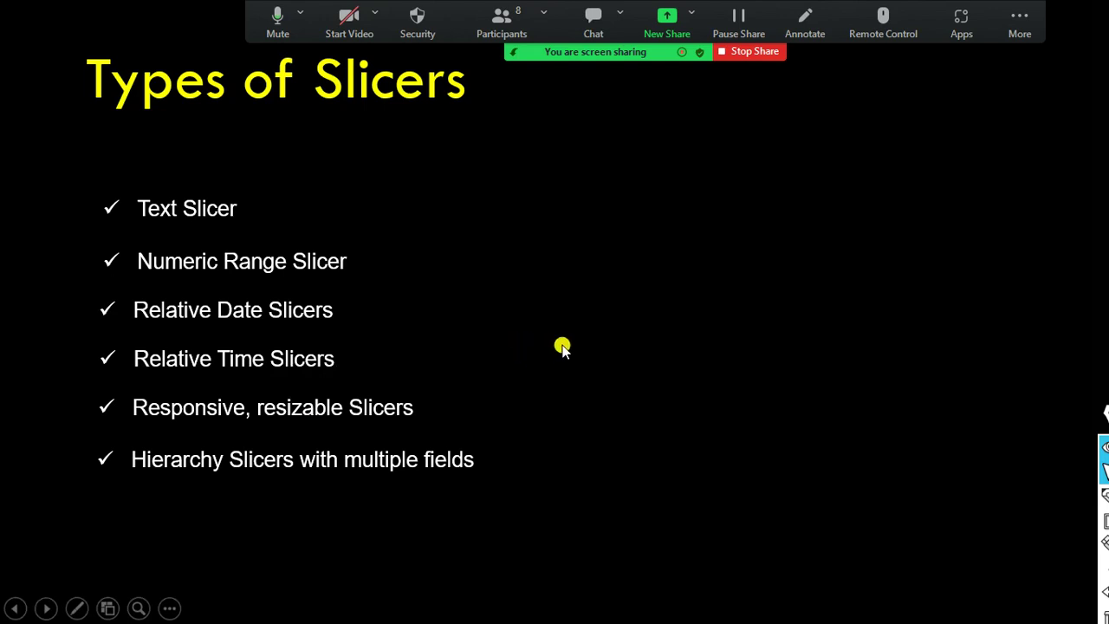
{"action": "key", "text": "alt+Tab"}
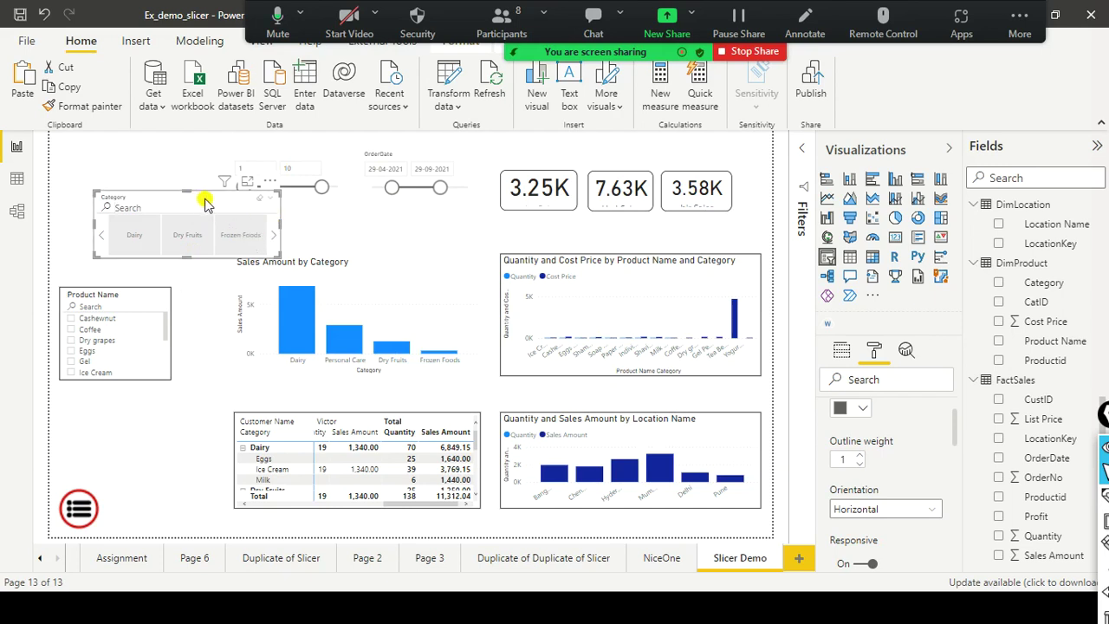
Set the Category slicer's orientation back to Vertical and narrow the slicer so it clears the numeric range slicer
{"action": "left_click", "coordinate": [873, 511]}
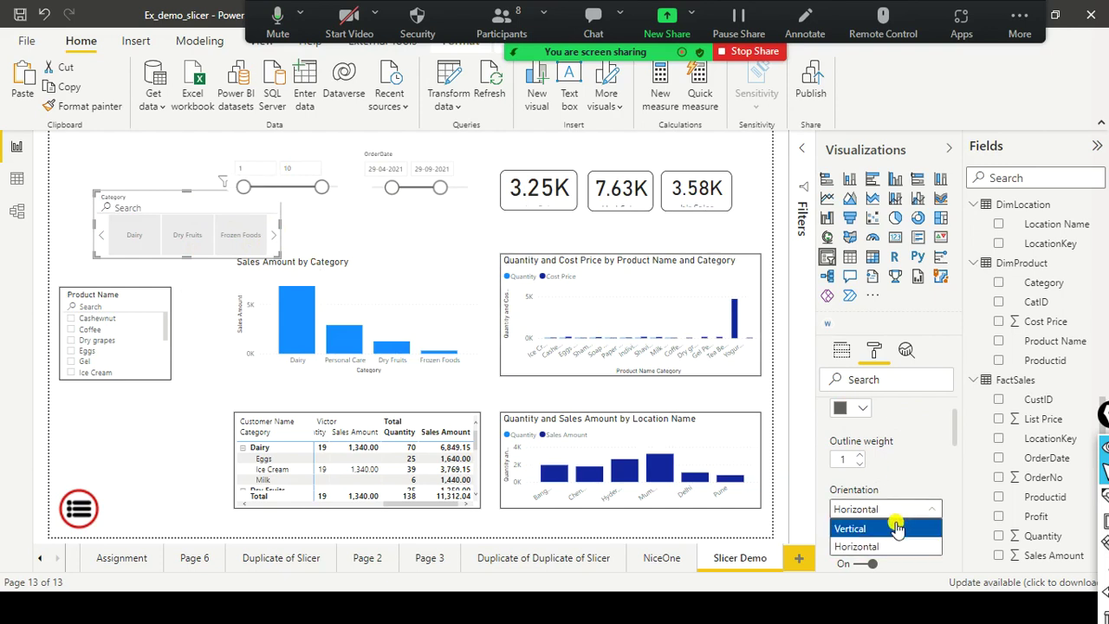
{"action": "left_click", "coordinate": [897, 528]}
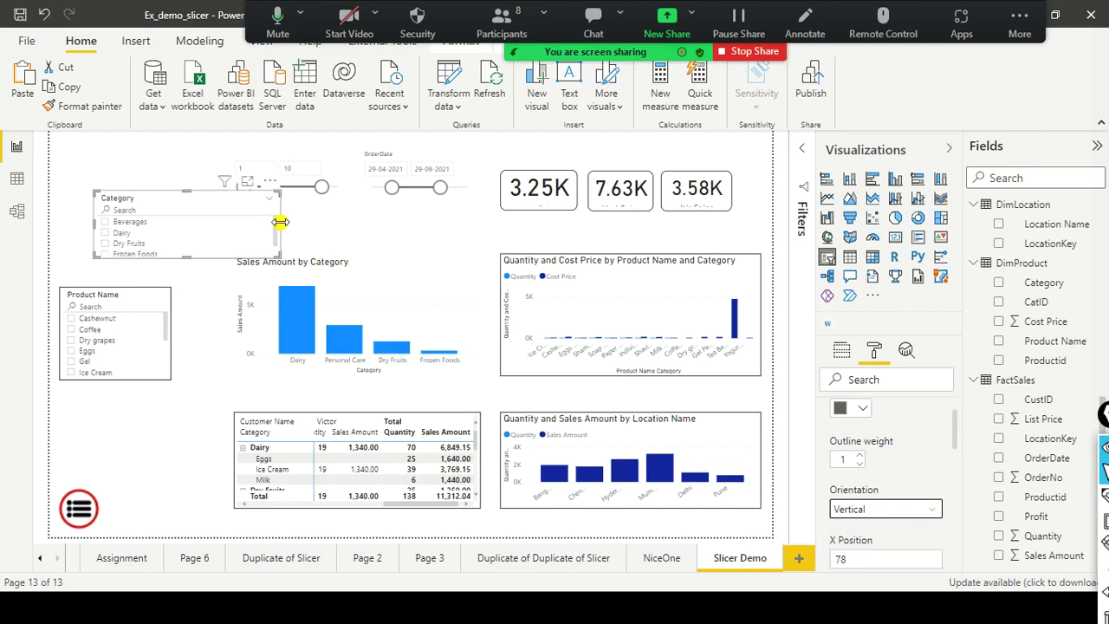
{"action": "left_click_drag", "start_coordinate": [280, 222], "coordinate": [219, 224]}
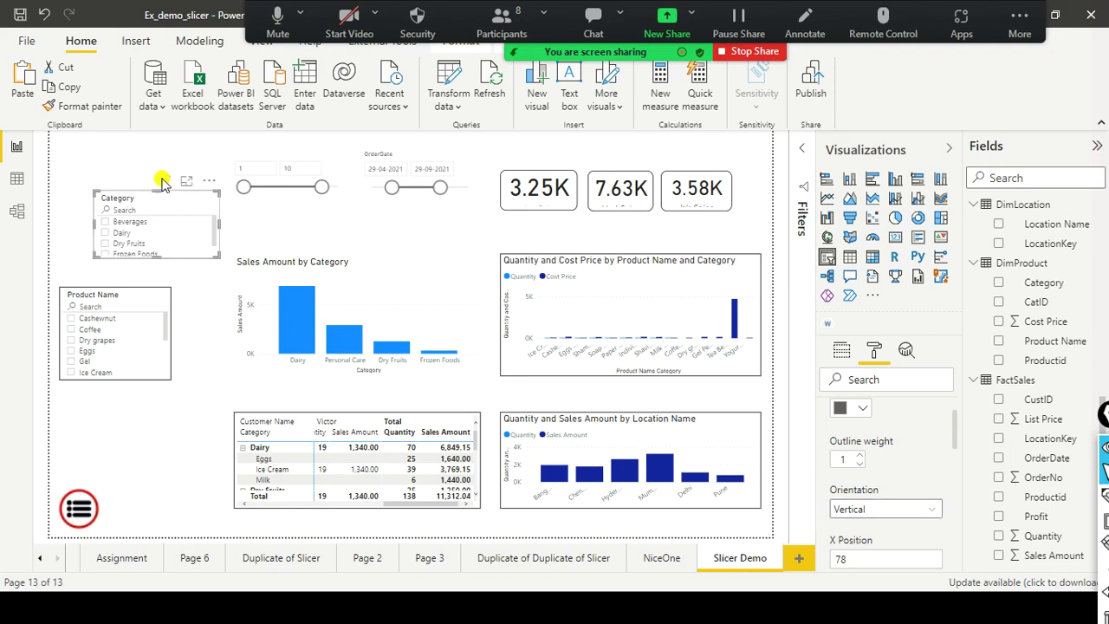
{"action": "mouse_move", "coordinate": [162, 181]}
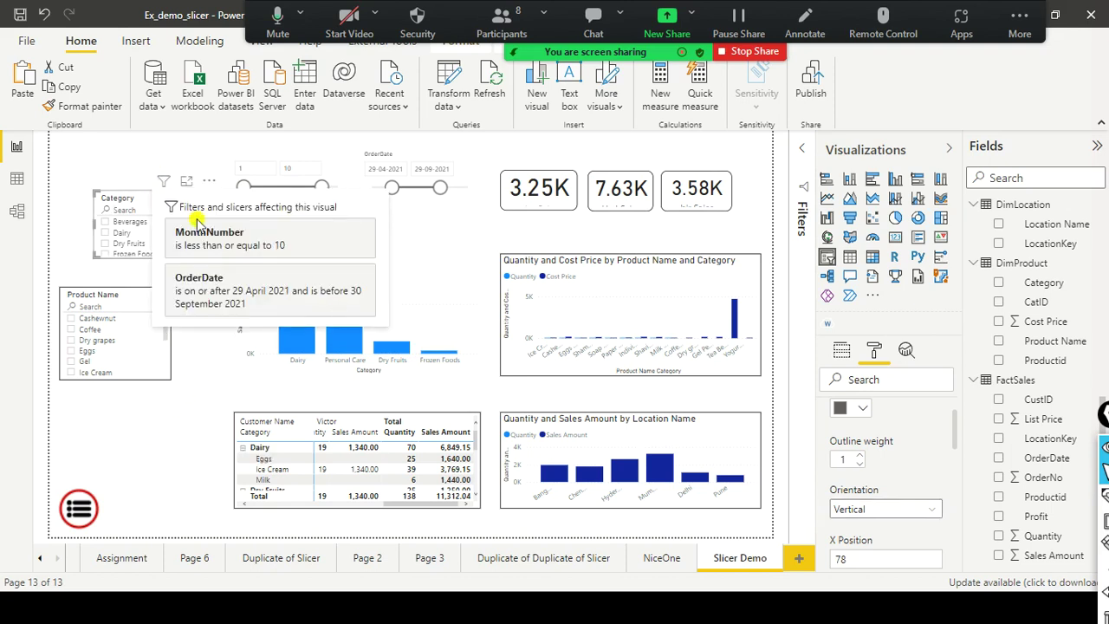
Add a hierarchy slicer below the Product Name slicer with Category from DimCategory and Product Name from DimProduct
{"action": "left_click", "coordinate": [138, 472]}
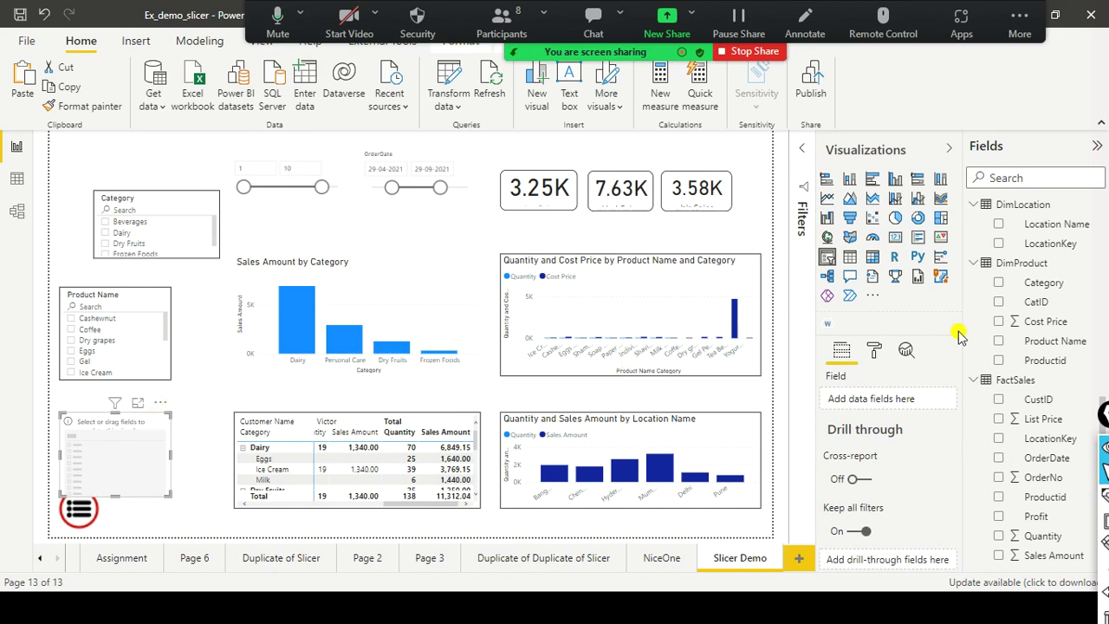
{"action": "scroll", "coordinate": [1055, 317], "scroll_direction": "up", "scroll_amount": 3}
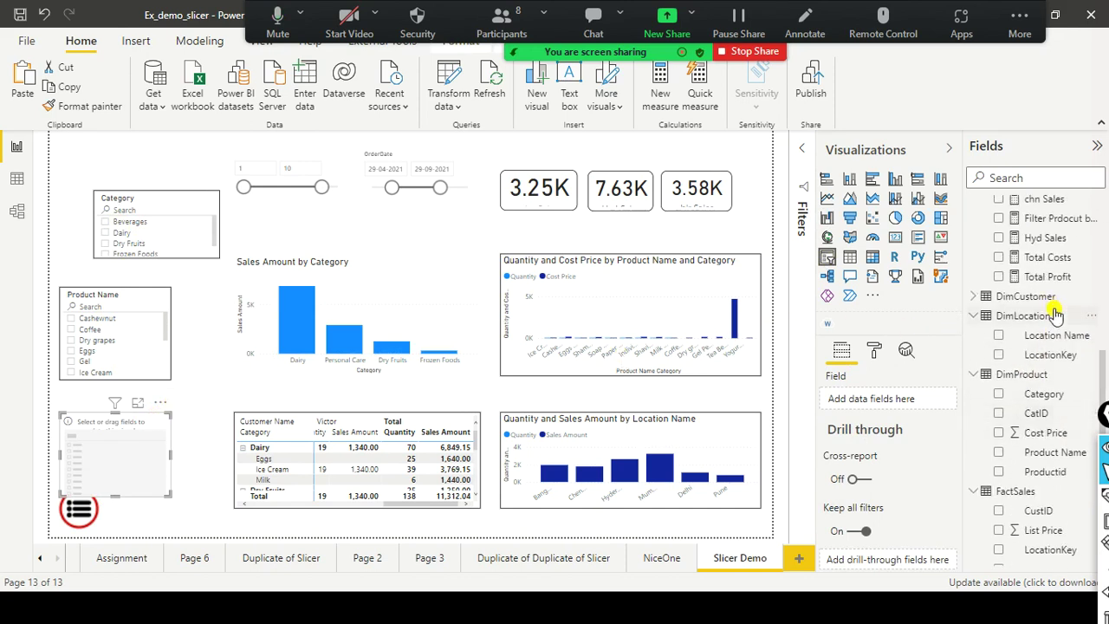
{"action": "scroll", "coordinate": [1052, 334], "scroll_direction": "up", "scroll_amount": 2}
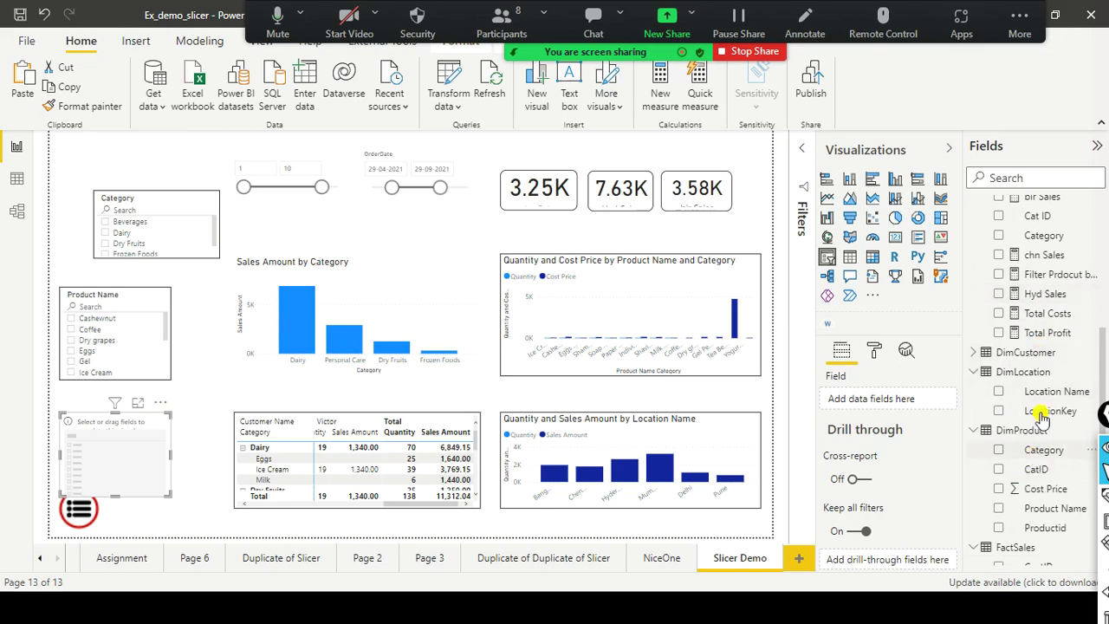
{"action": "scroll", "coordinate": [1038, 390], "scroll_direction": "up", "scroll_amount": 3}
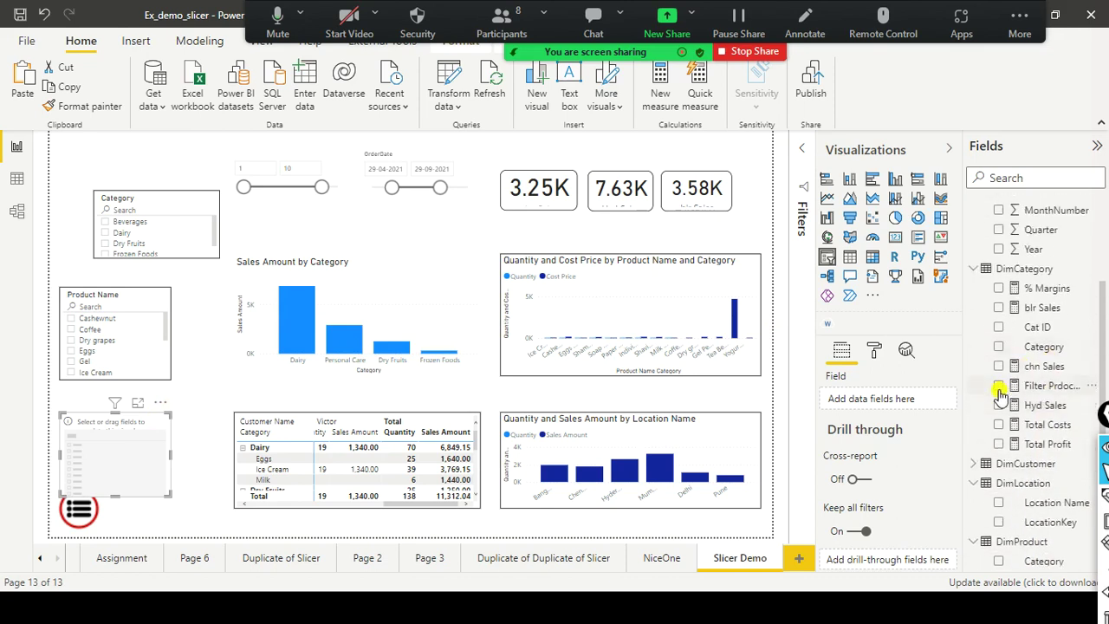
{"action": "left_click_drag", "start_coordinate": [1024, 349], "coordinate": [102, 437]}
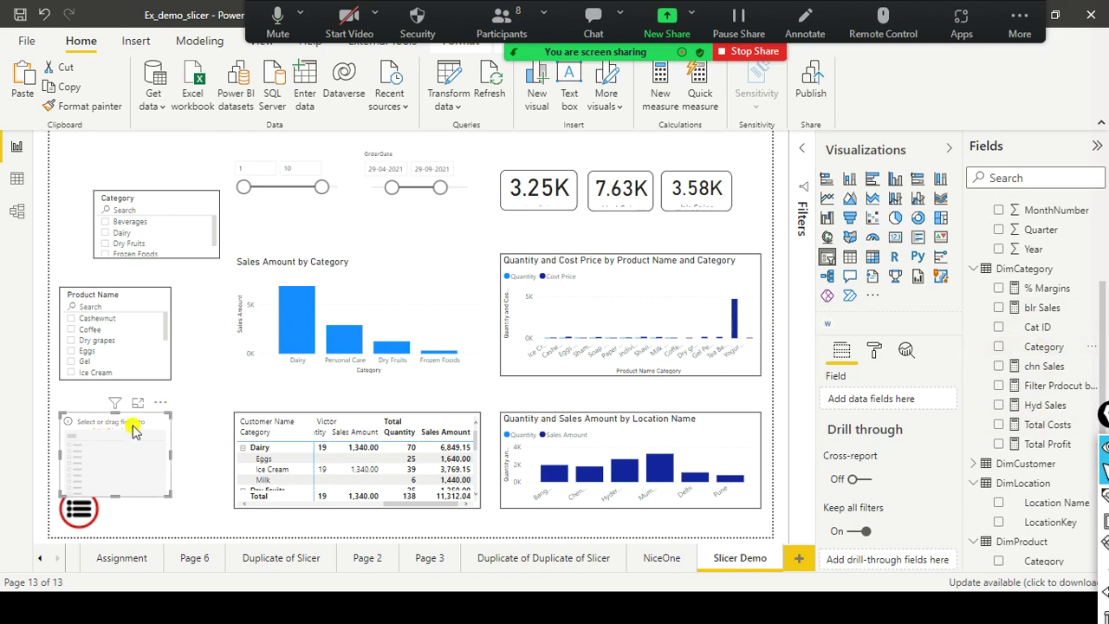
{"action": "left_click", "coordinate": [1000, 348]}
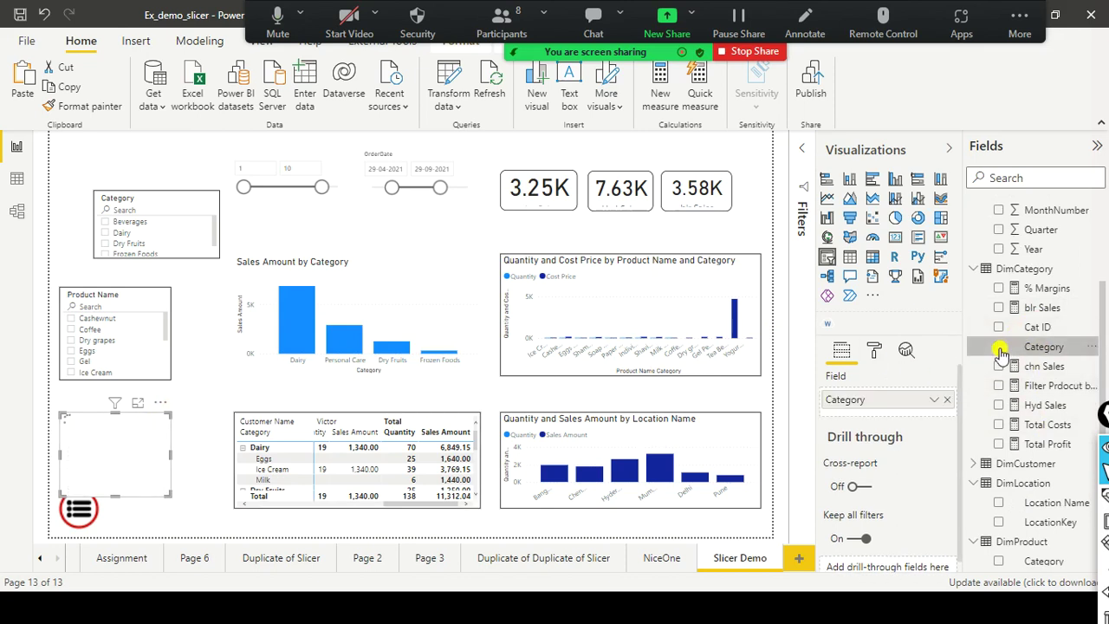
{"action": "scroll", "coordinate": [1005, 381], "scroll_direction": "down", "scroll_amount": 5}
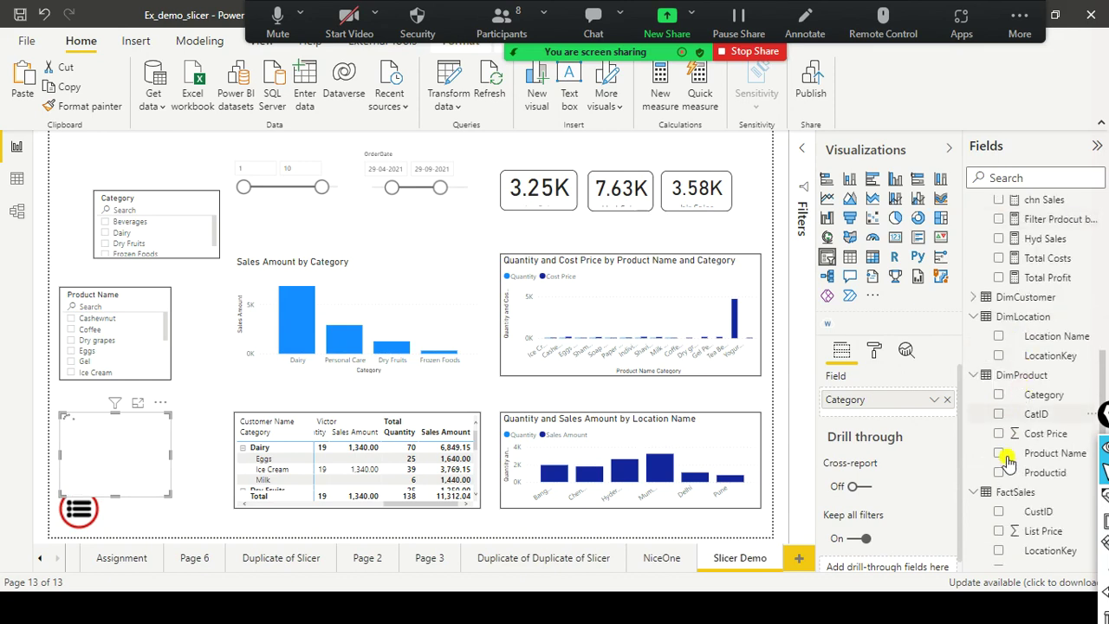
{"action": "left_click", "coordinate": [1000, 452]}
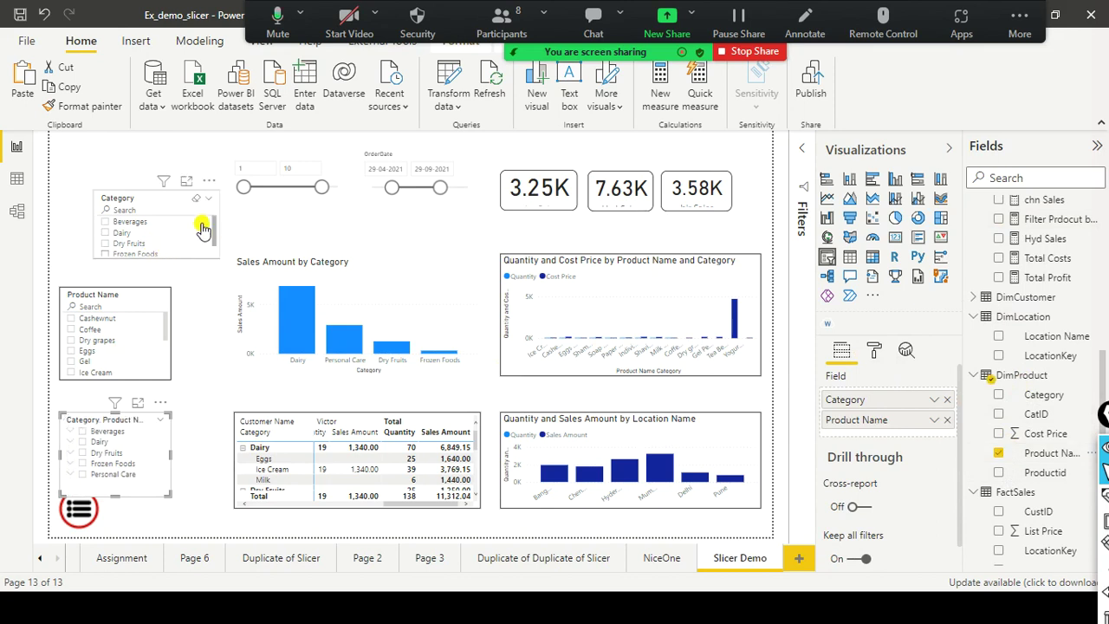
Move the Category slicer up and left to line it up above the Product Name slicer
{"action": "left_click_drag", "start_coordinate": [152, 196], "coordinate": [117, 174]}
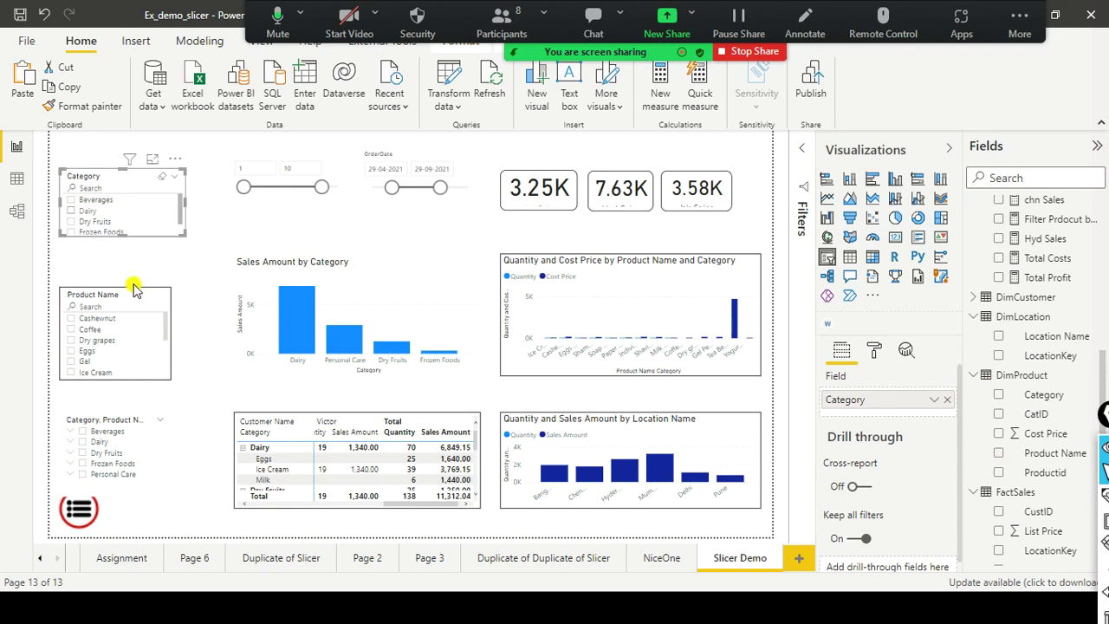
Move the Product Name slicer just below the Category slicer and the Category-Product hierarchy slicer up beneath it, with its Beverages group expanded
{"action": "left_click_drag", "start_coordinate": [141, 297], "coordinate": [136, 250]}
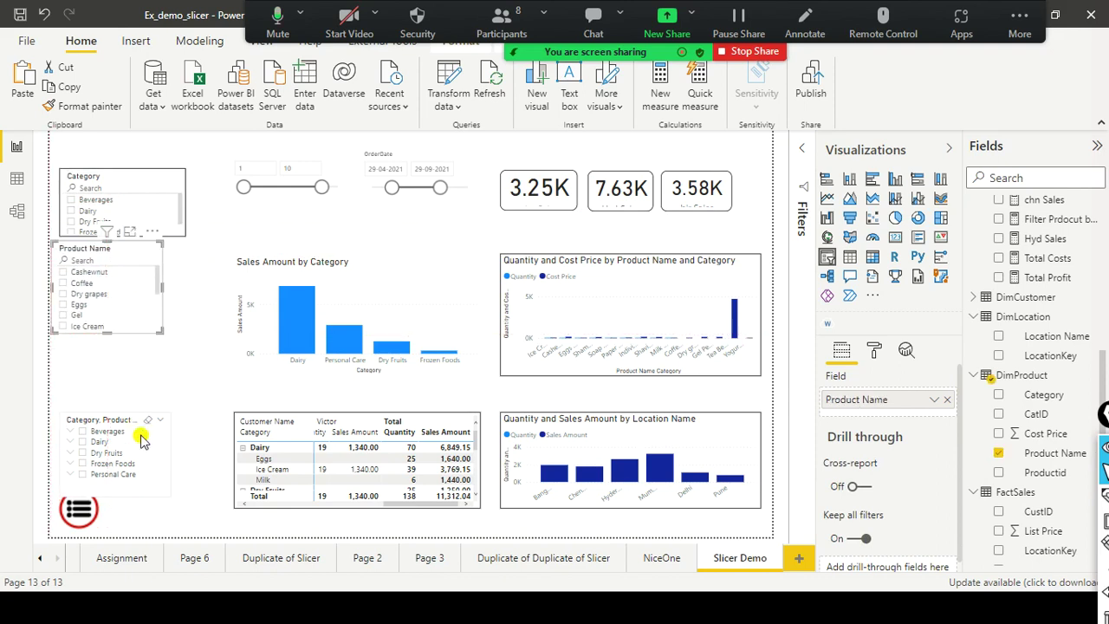
{"action": "left_click_drag", "start_coordinate": [154, 448], "coordinate": [166, 407]}
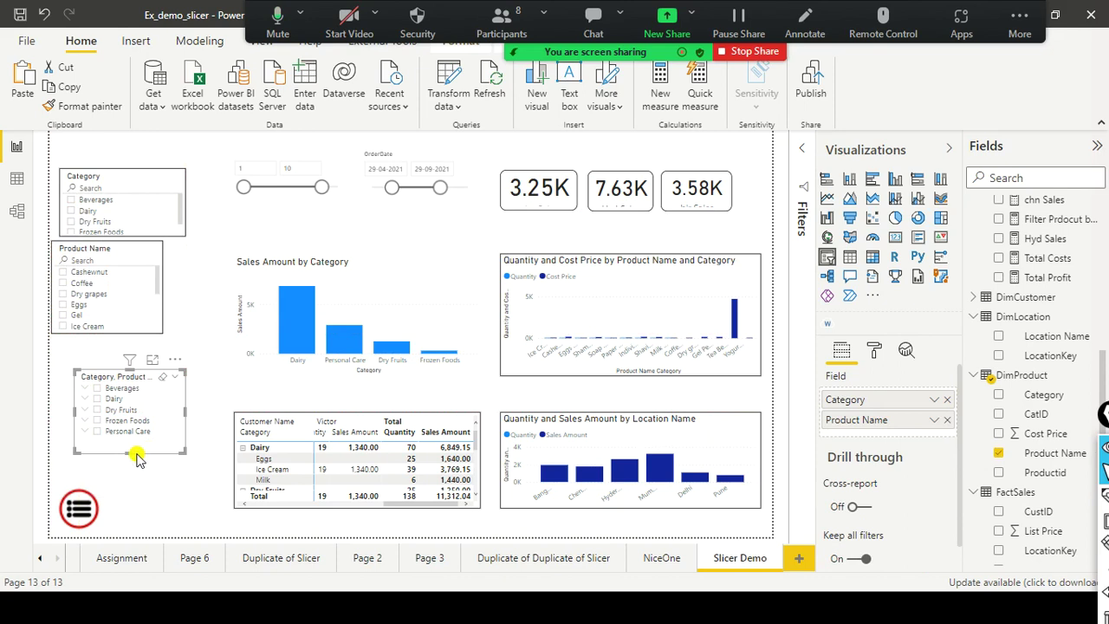
{"action": "left_click", "coordinate": [84, 390]}
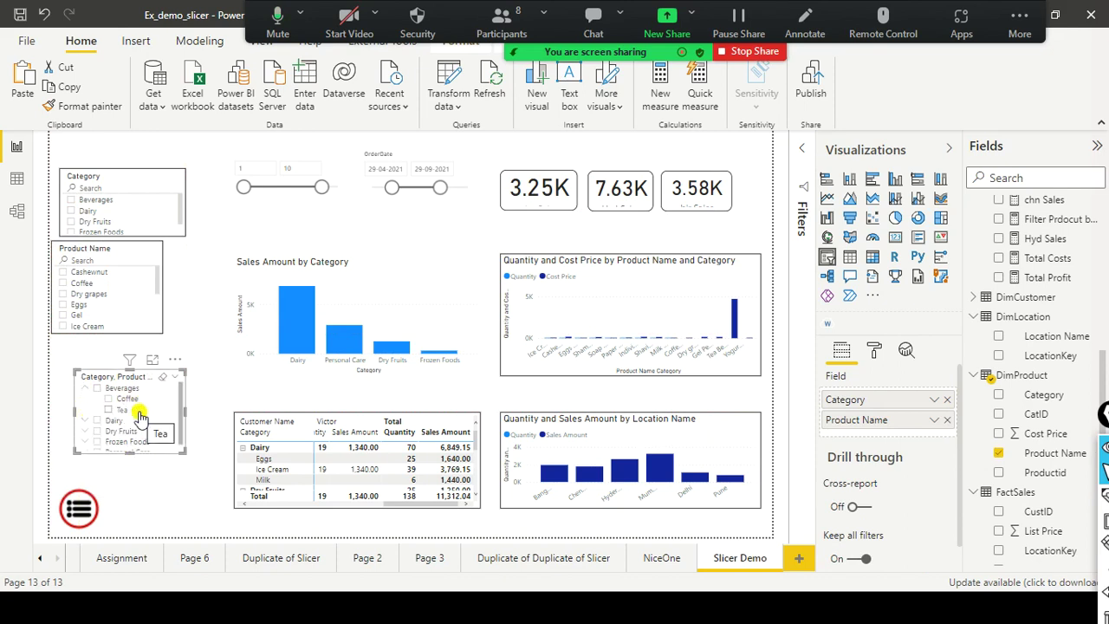
{"action": "left_click", "coordinate": [108, 400]}
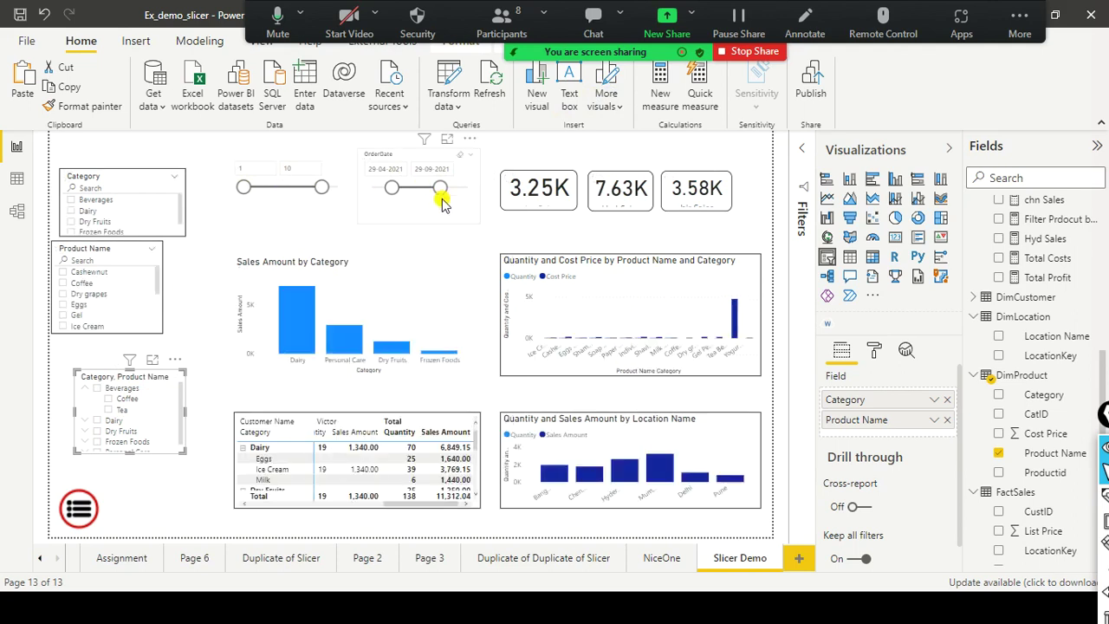
{"action": "mouse_move", "coordinate": [153, 304]}
{"action": "left_mouse_down"}
{"action": "mouse_move", "coordinate": [171, 308]}
{"action": "mouse_move", "coordinate": [144, 297]}
{"action": "mouse_move", "coordinate": [158, 305]}
{"action": "left_mouse_up"}
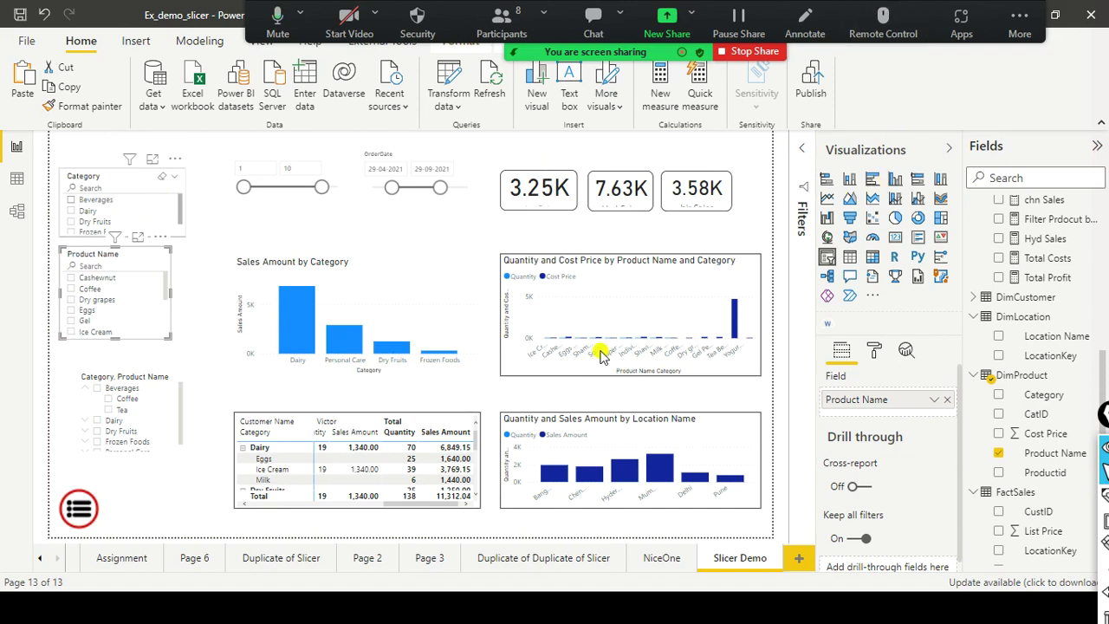
Switch to the PowerPoint slide show and advance through the Types of Slicers slides to the Filter in Power BI title slide
{"action": "key", "text": "alt+Tab"}
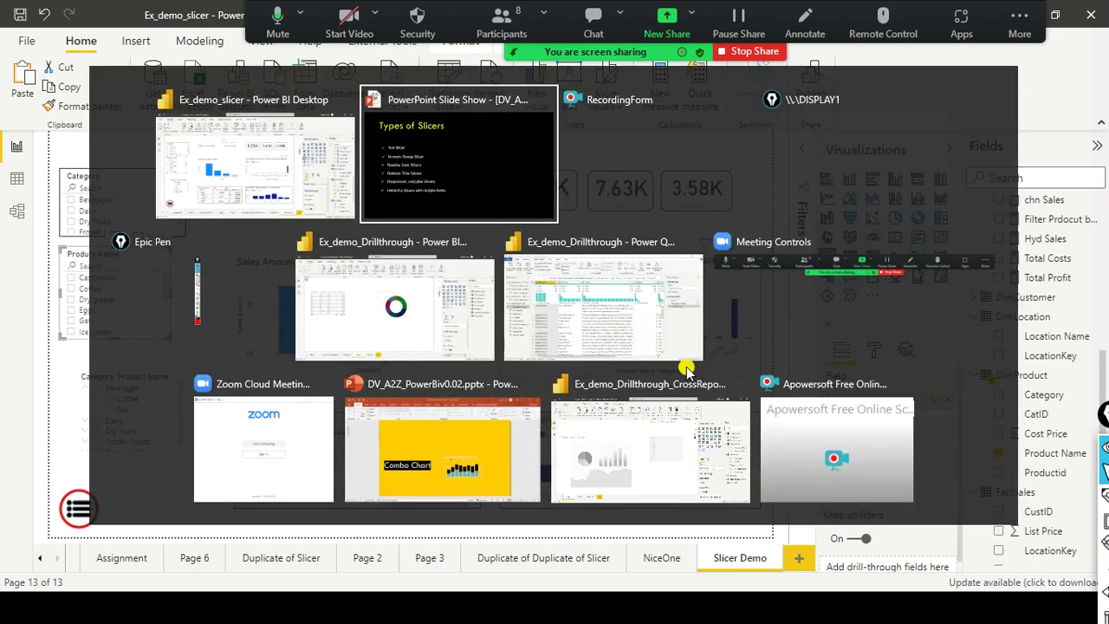
{"action": "left_click", "coordinate": [677, 336]}
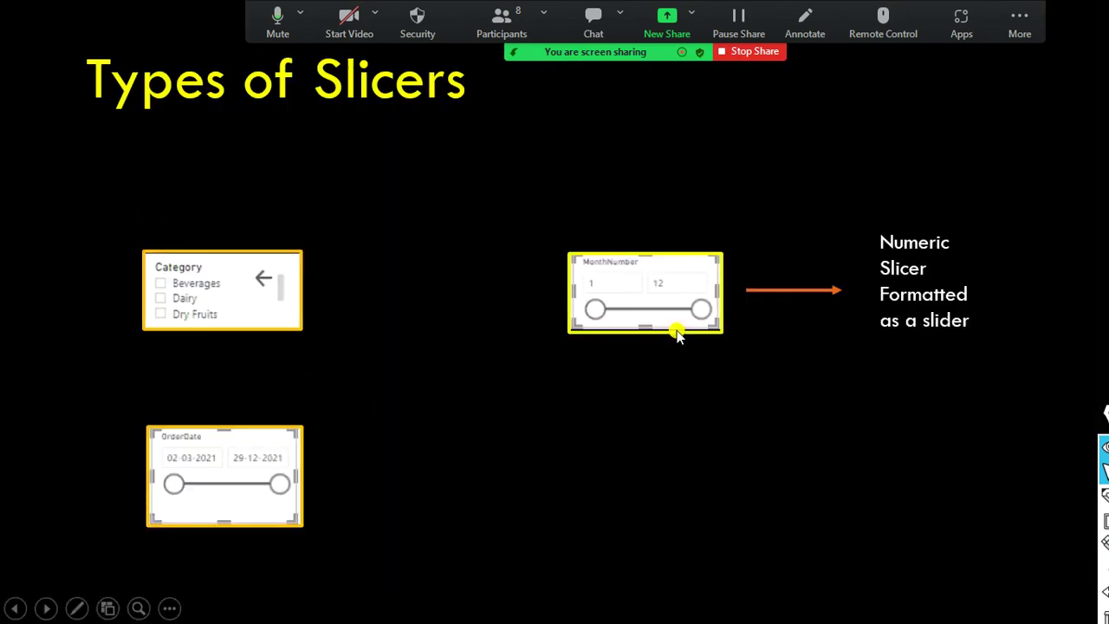
{"action": "key", "text": "Right"}
{"action": "key", "text": "Right"}
{"action": "key", "text": "Right"}
{"action": "key", "text": "Right"}
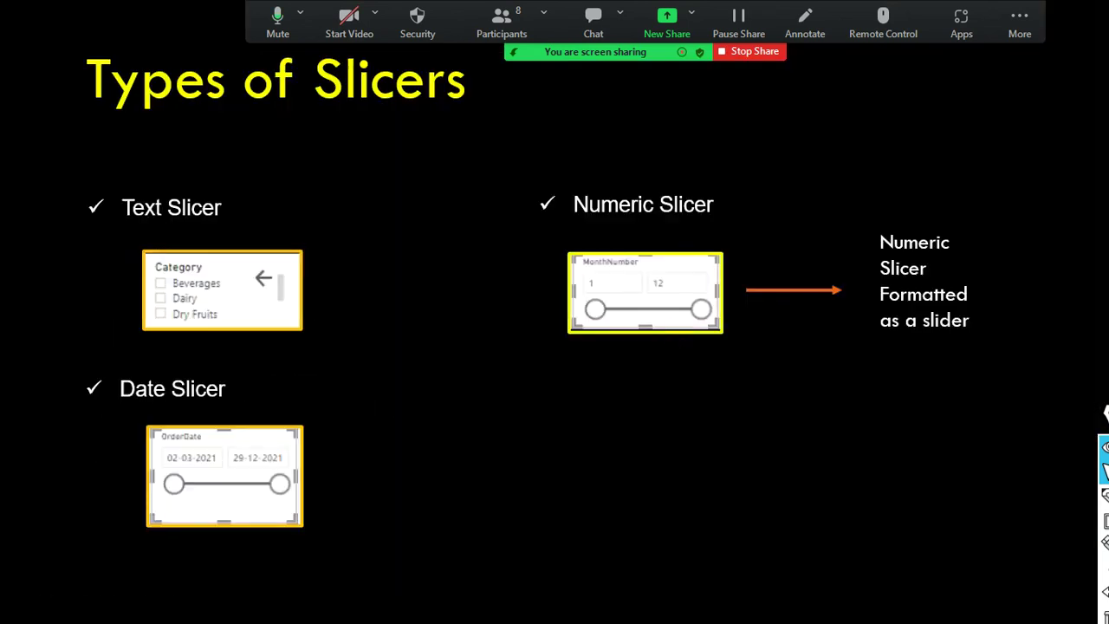
{"action": "key", "text": "Right"}
{"action": "key", "text": "Left"}
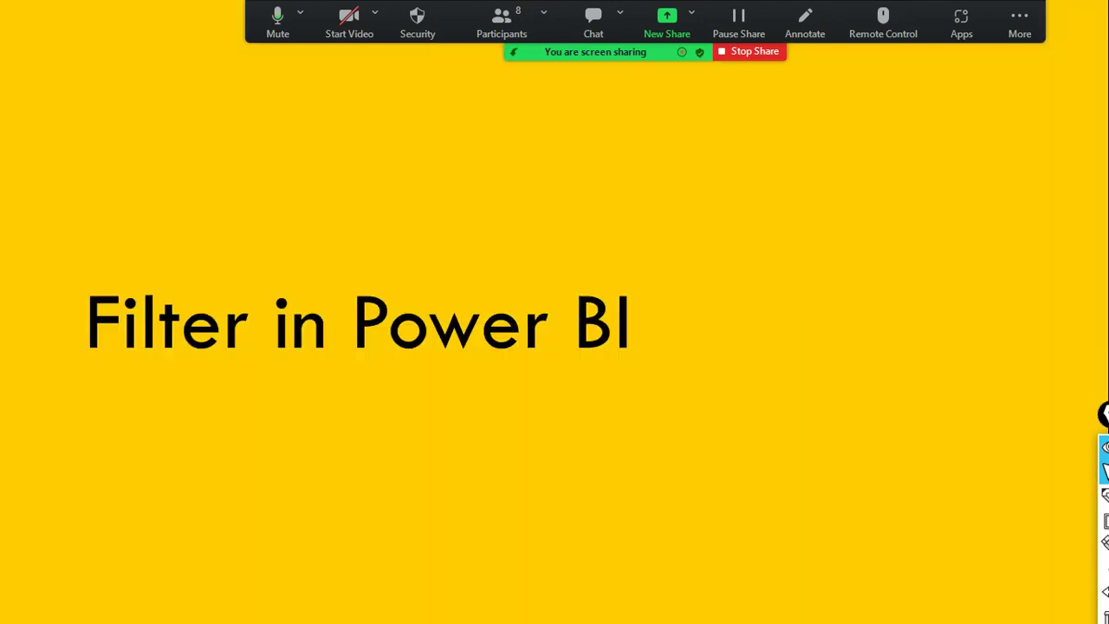
Advance to the Types of Filters slide and reveal its Visual level Filter, Page Level, All Pages and Drillthrough Filter bullets
{"action": "key", "text": "Right"}
{"action": "key", "text": "Right"}
{"action": "key", "text": "Right"}
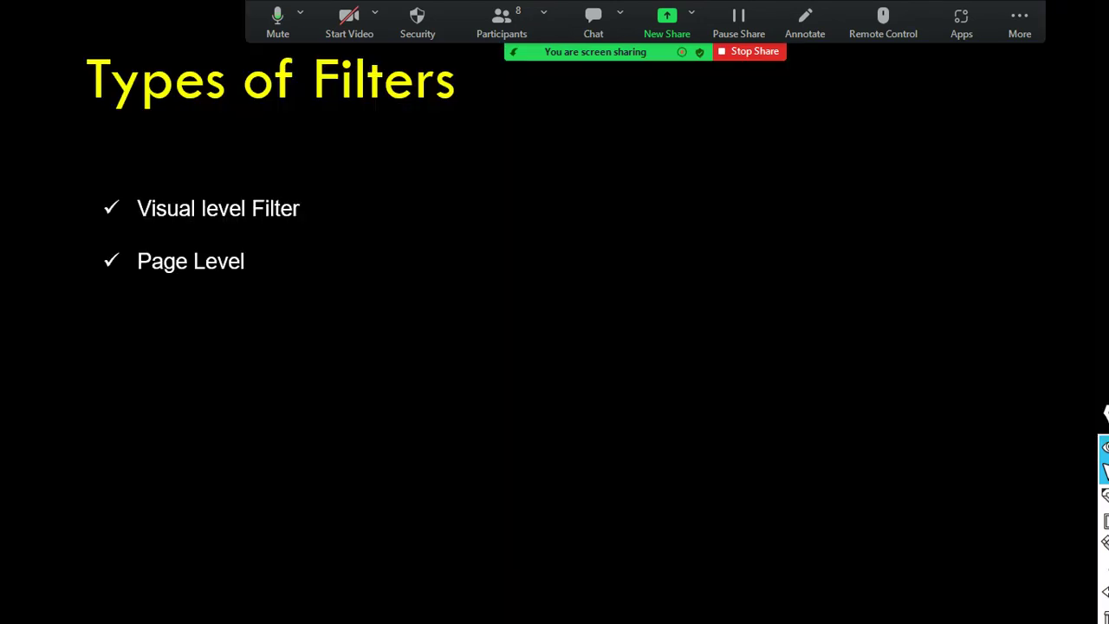
{"action": "key", "text": "Left"}
{"action": "key", "text": "Right"}
{"action": "key", "text": "Right"}
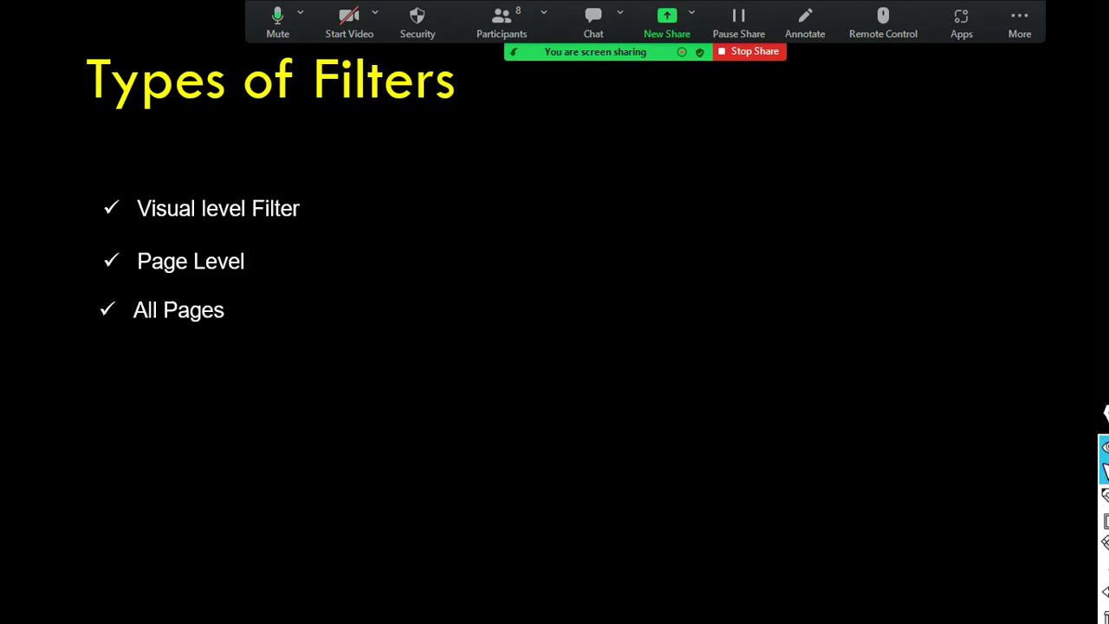
{"action": "key", "text": "Right"}
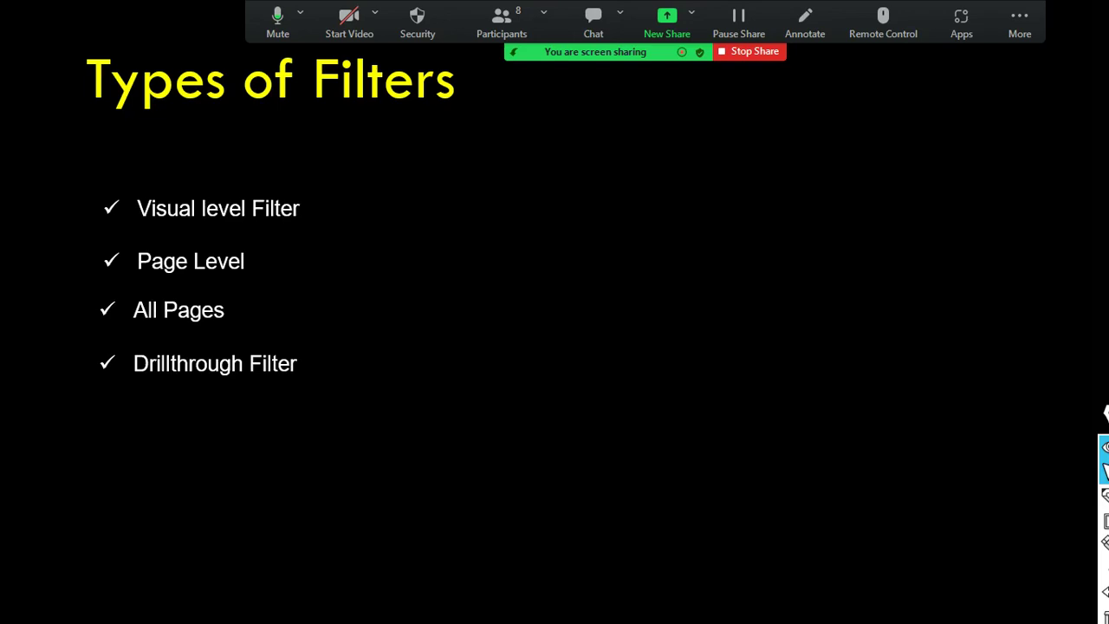
Switch to Power BI Desktop, show the filters of the Sales Amount by Category chart and outline that chart with a red annotation rectangle
{"action": "key", "text": "alt+Tab"}
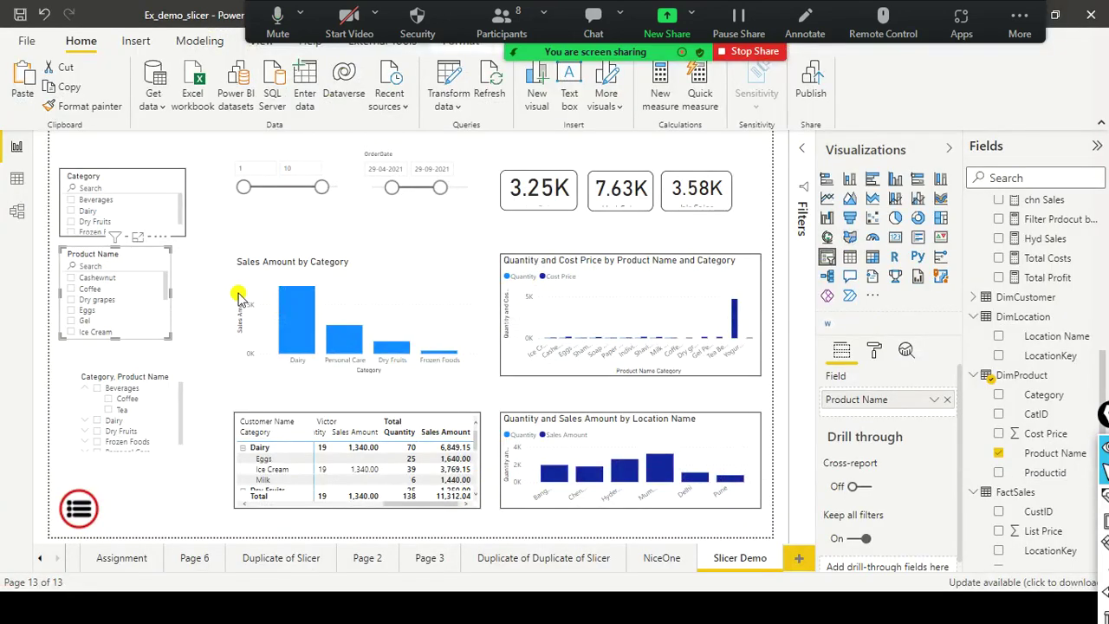
{"action": "left_click", "coordinate": [213, 216]}
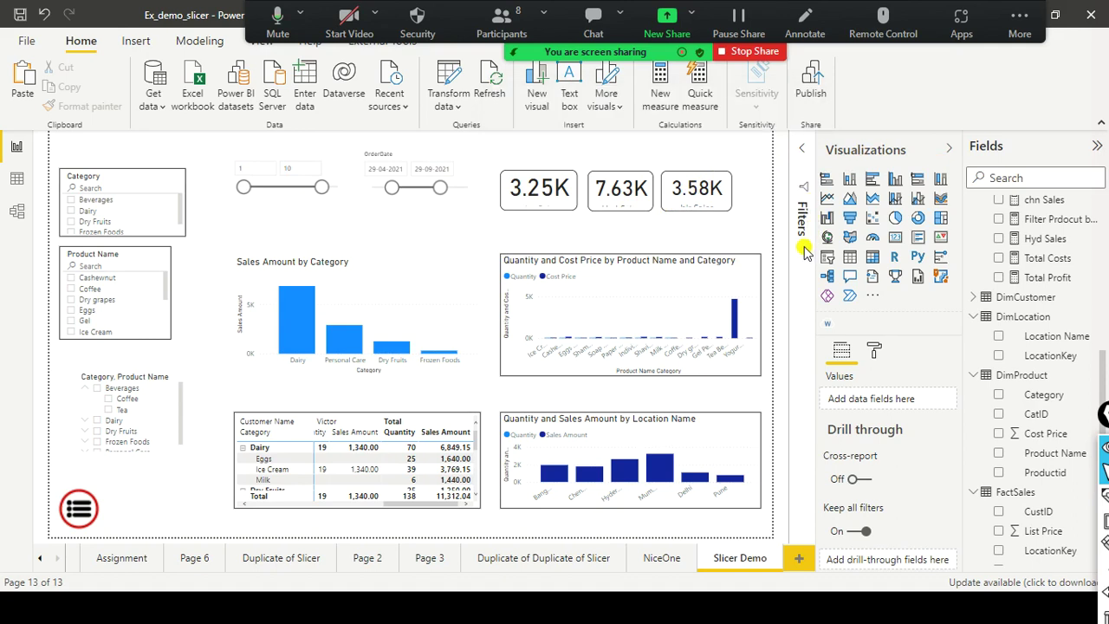
{"action": "left_click", "coordinate": [804, 155]}
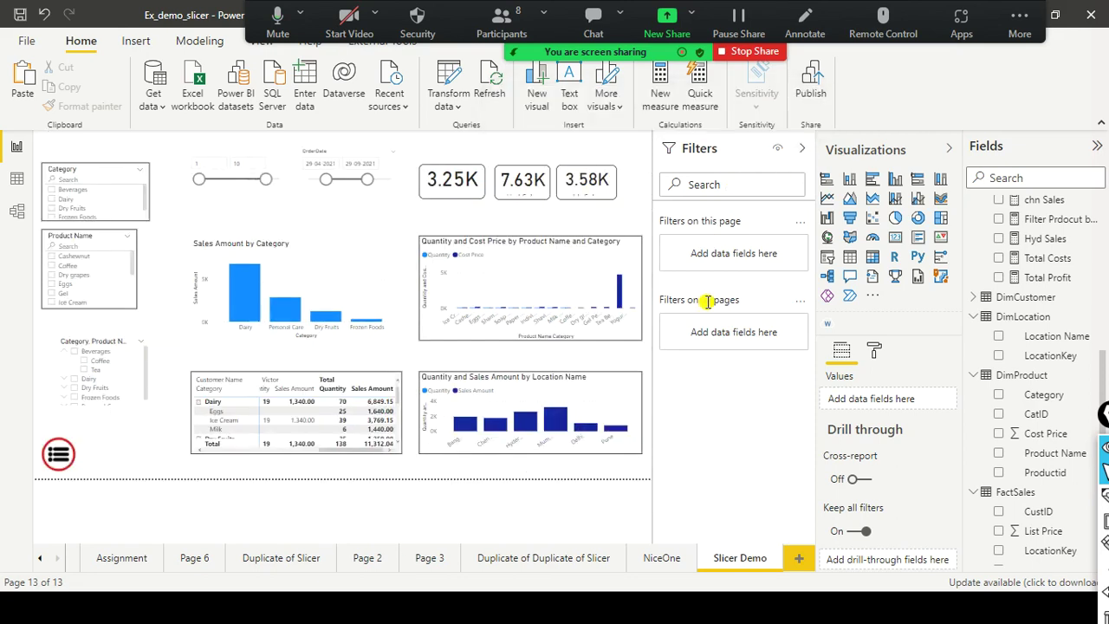
{"action": "left_click", "coordinate": [806, 153]}
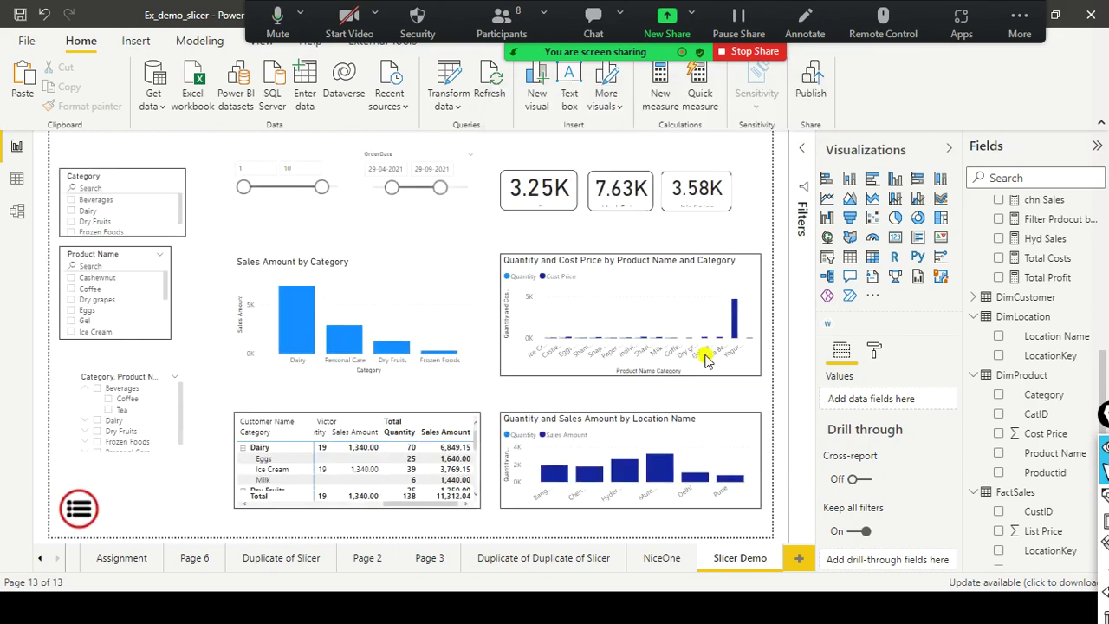
{"action": "left_click", "coordinate": [803, 151]}
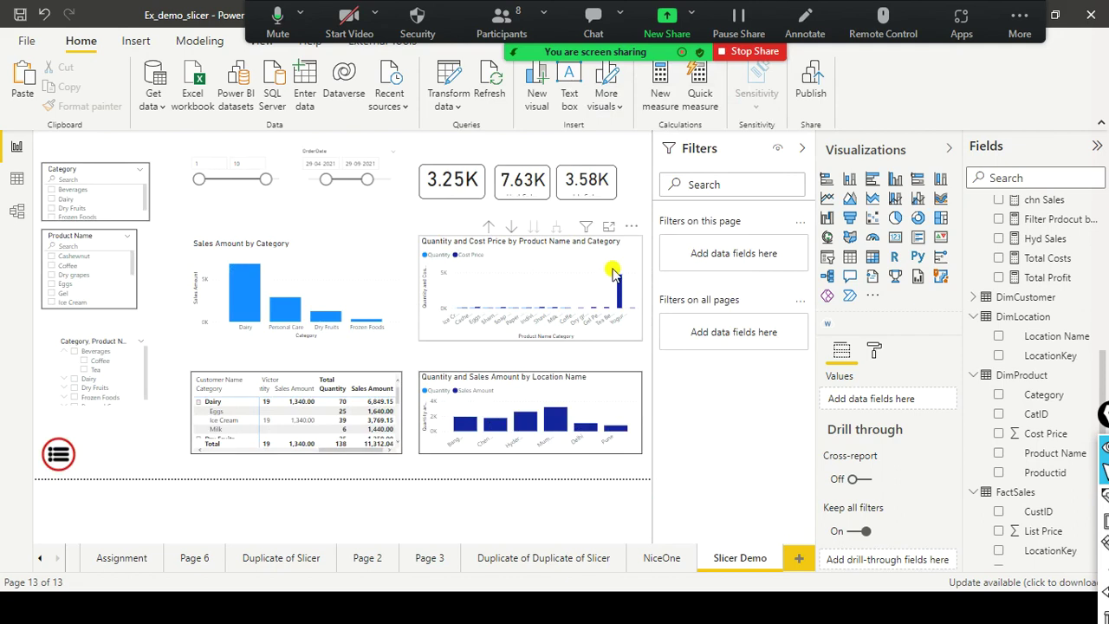
{"action": "left_click", "coordinate": [319, 260]}
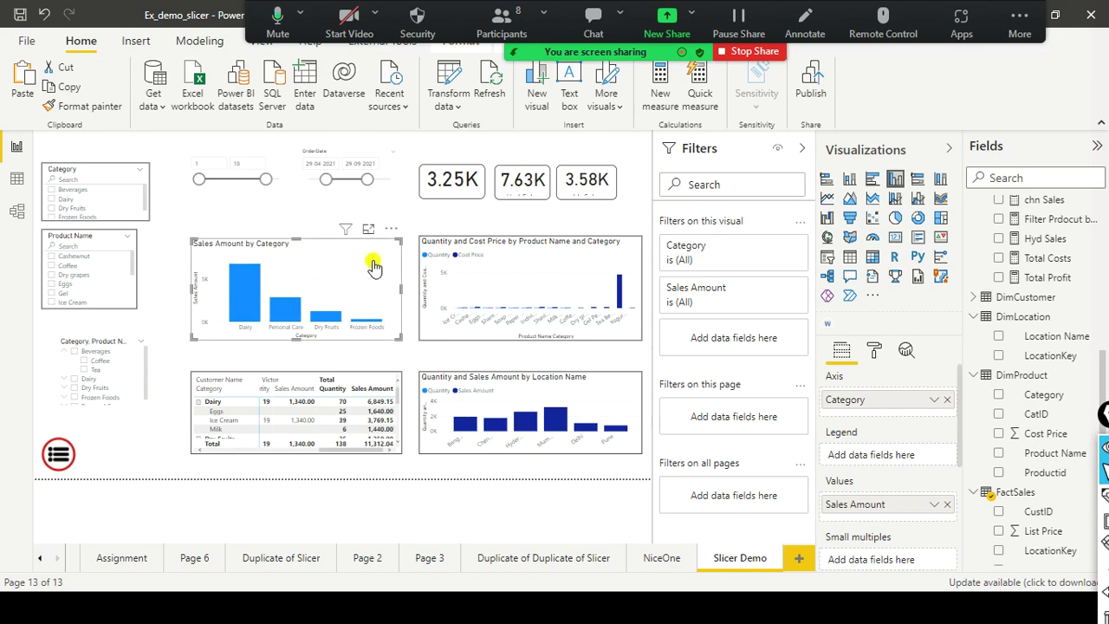
{"action": "mouse_move", "coordinate": [173, 217]}
{"action": "left_mouse_down"}
{"action": "mouse_move", "coordinate": [173, 240]}
{"action": "mouse_move", "coordinate": [325, 359]}
{"action": "mouse_move", "coordinate": [415, 357]}
{"action": "left_mouse_up"}
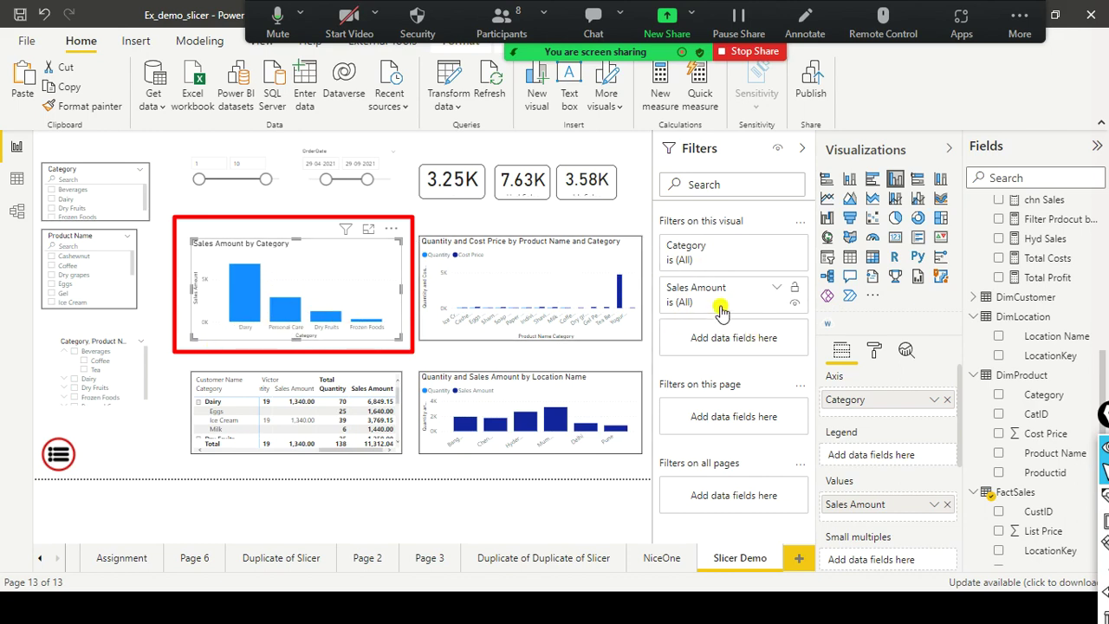
Filter the Sales Amount by Category chart to the categories Dairy, Dry Fruits and Frozen Foods with basic filtering
{"action": "left_click", "coordinate": [780, 250]}
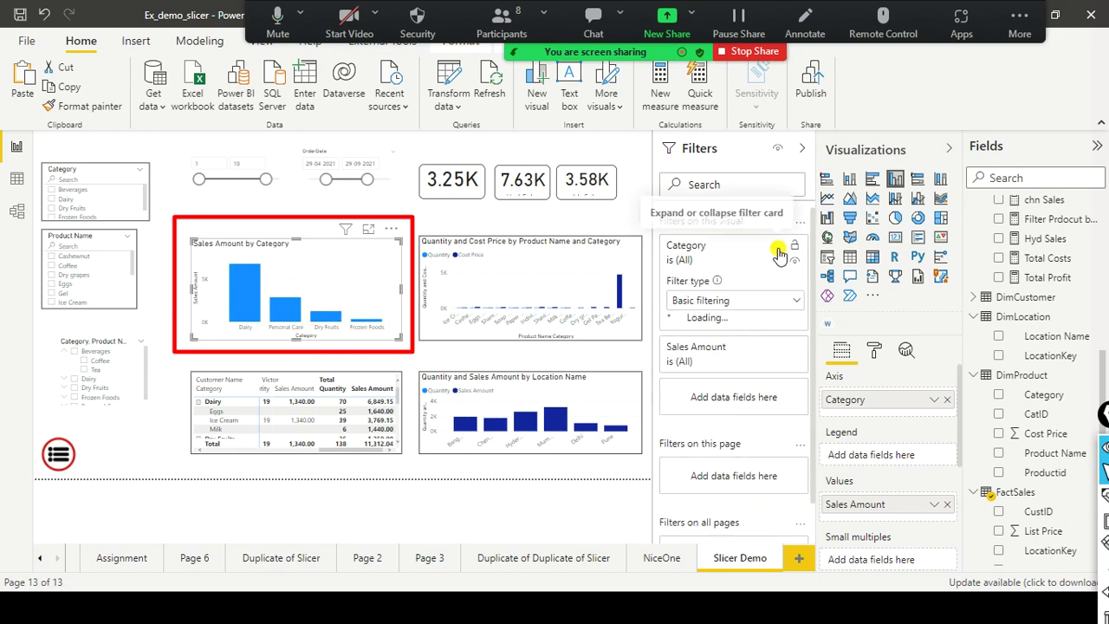
{"action": "left_click", "coordinate": [796, 300]}
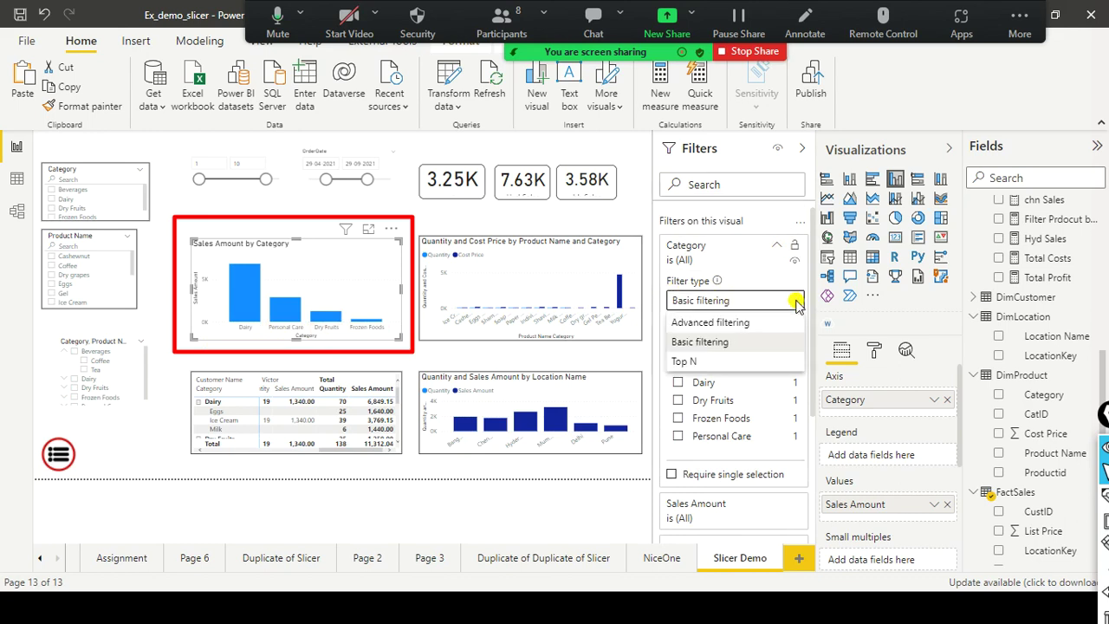
{"action": "left_click", "coordinate": [739, 345]}
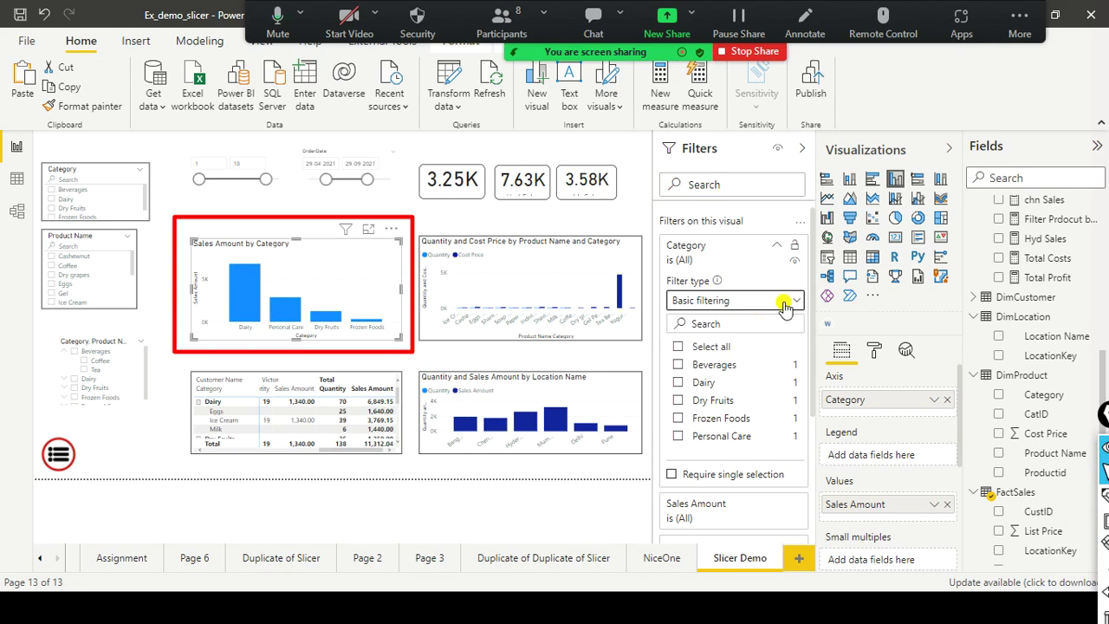
{"action": "left_click", "coordinate": [678, 366]}
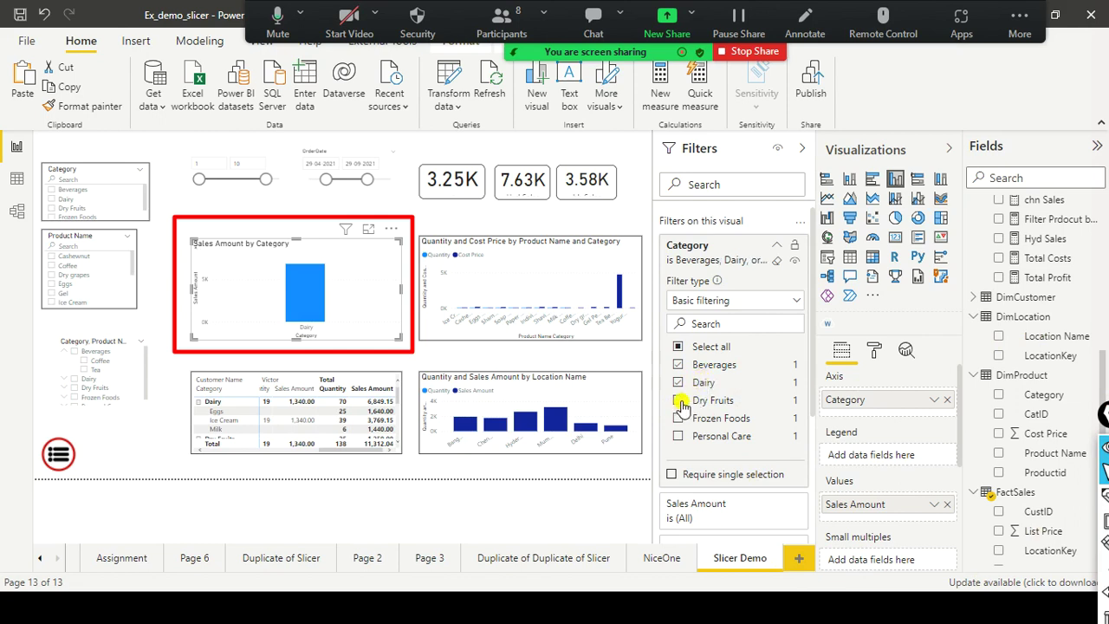
{"action": "left_click", "coordinate": [680, 401]}
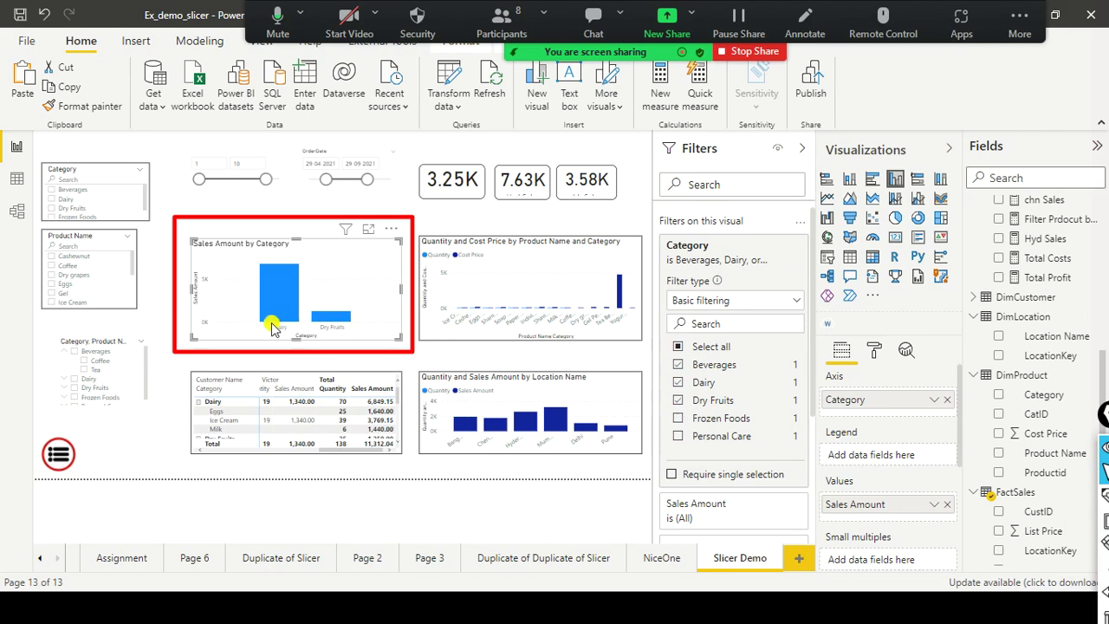
{"action": "left_click", "coordinate": [679, 371]}
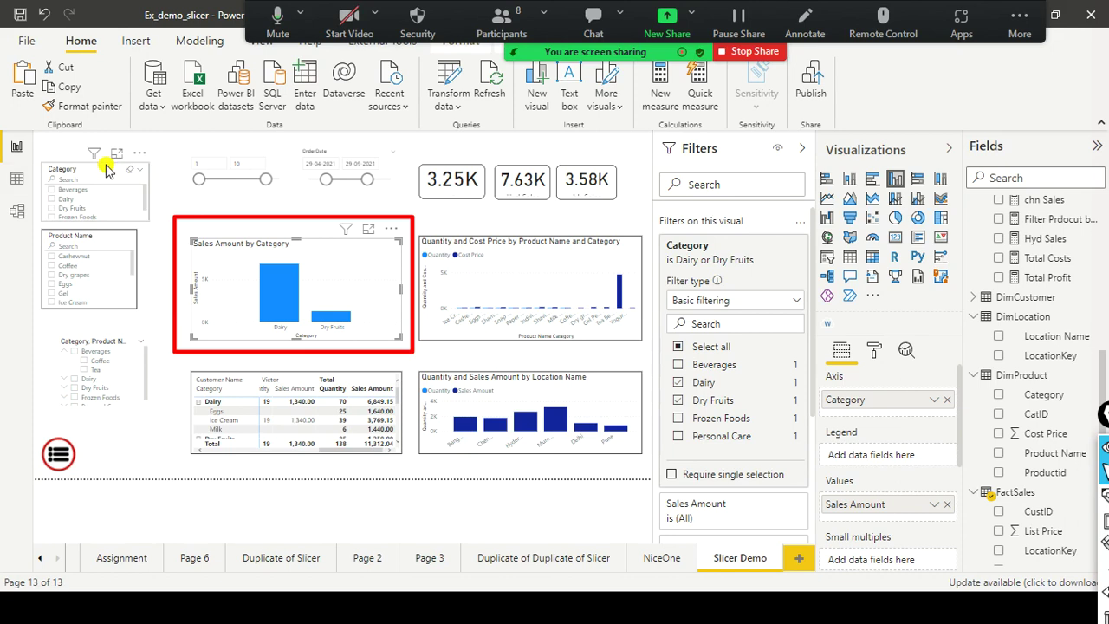
{"action": "left_click", "coordinate": [128, 176]}
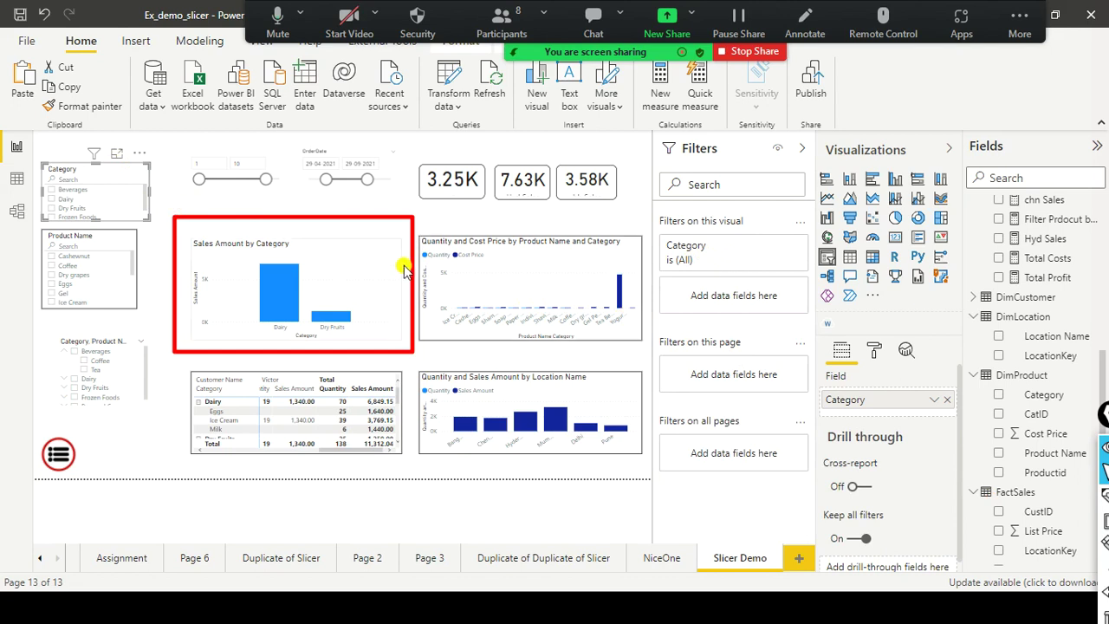
{"action": "left_click", "coordinate": [373, 283]}
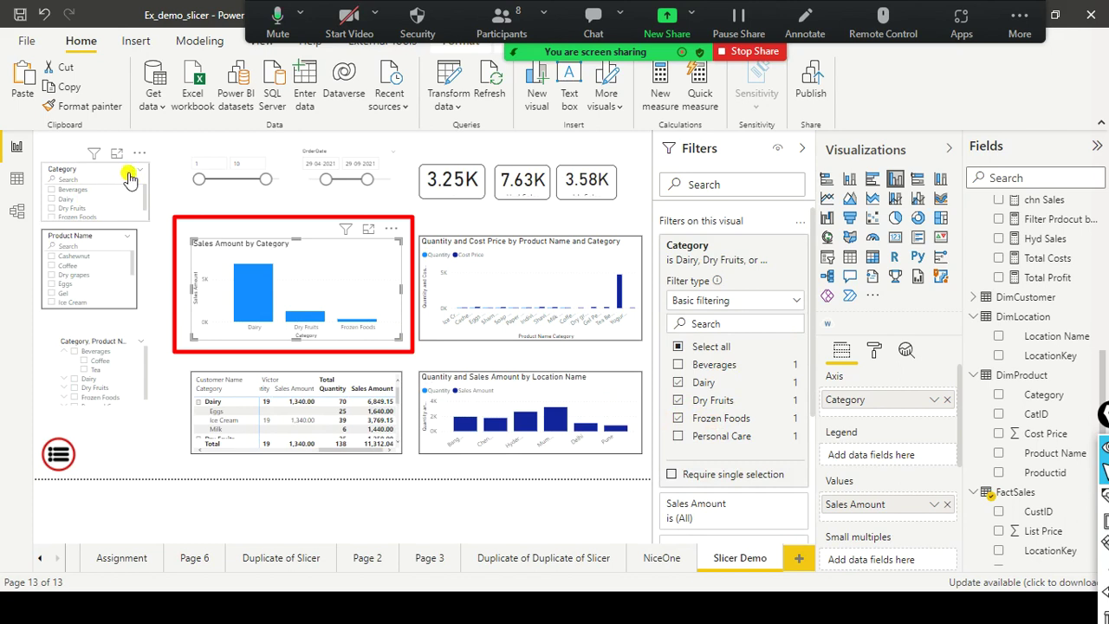
Switch to the PowerPoint slide show to review the Visual level Filter entry, and return to Power BI Desktop
{"action": "mouse_move", "coordinate": [126, 172]}
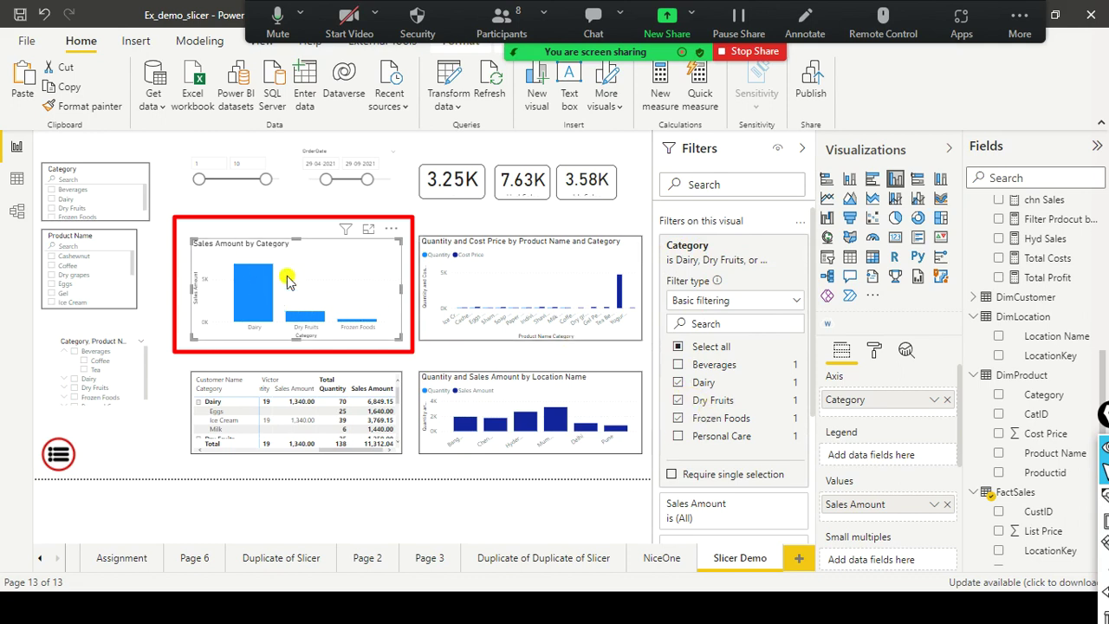
{"action": "mouse_move", "coordinate": [346, 229]}
{"action": "key", "text": "alt+Tab"}
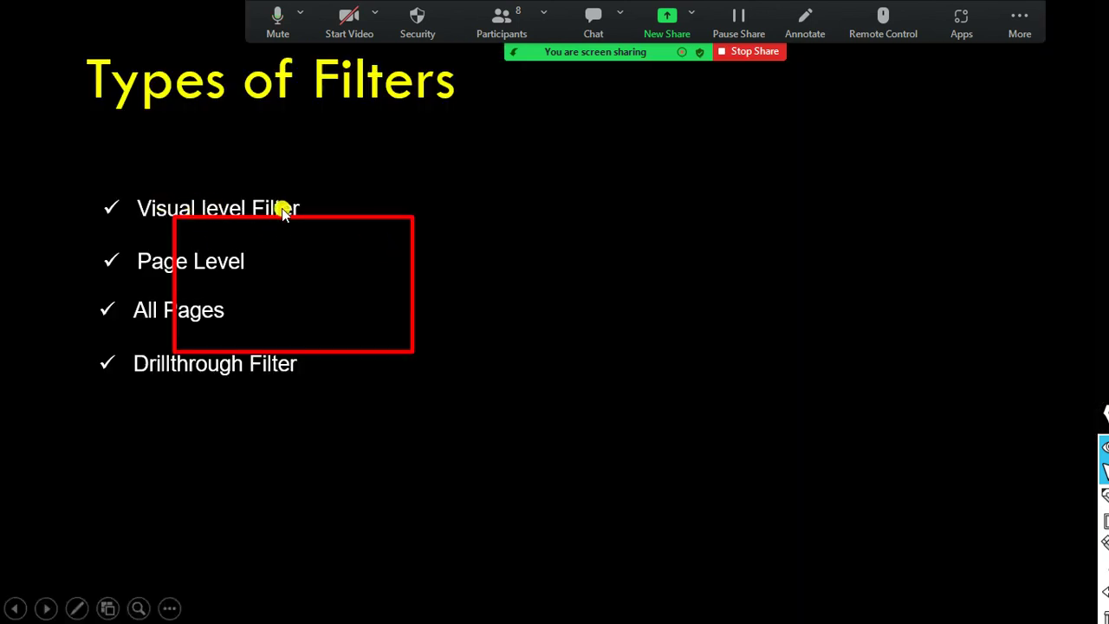
{"action": "key", "text": "alt+Tab"}
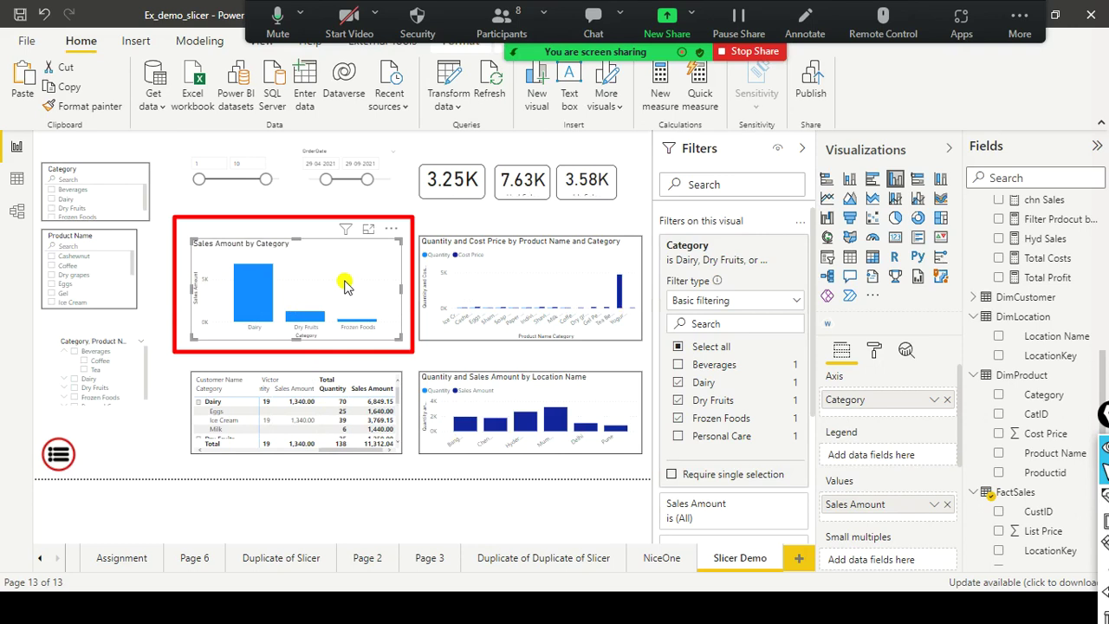
Apply a visual-level filter showing Sales Amount less than 3000 to the Sales Amount by Category chart, and clear that filter again
{"action": "scroll", "coordinate": [733, 326], "scroll_direction": "down", "scroll_amount": 3}
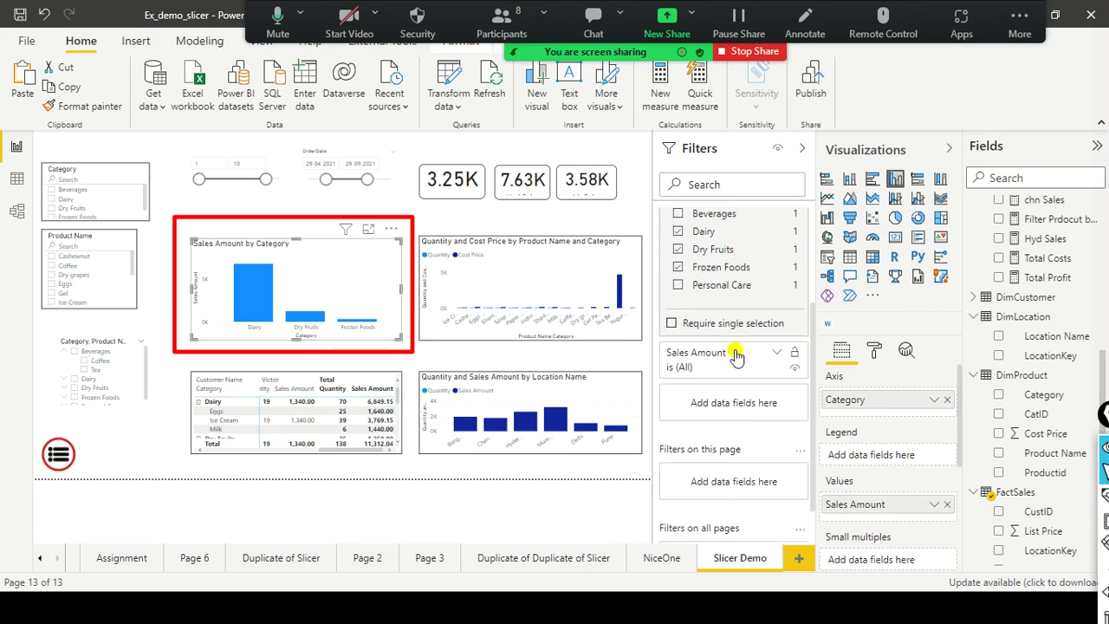
{"action": "left_click", "coordinate": [726, 369]}
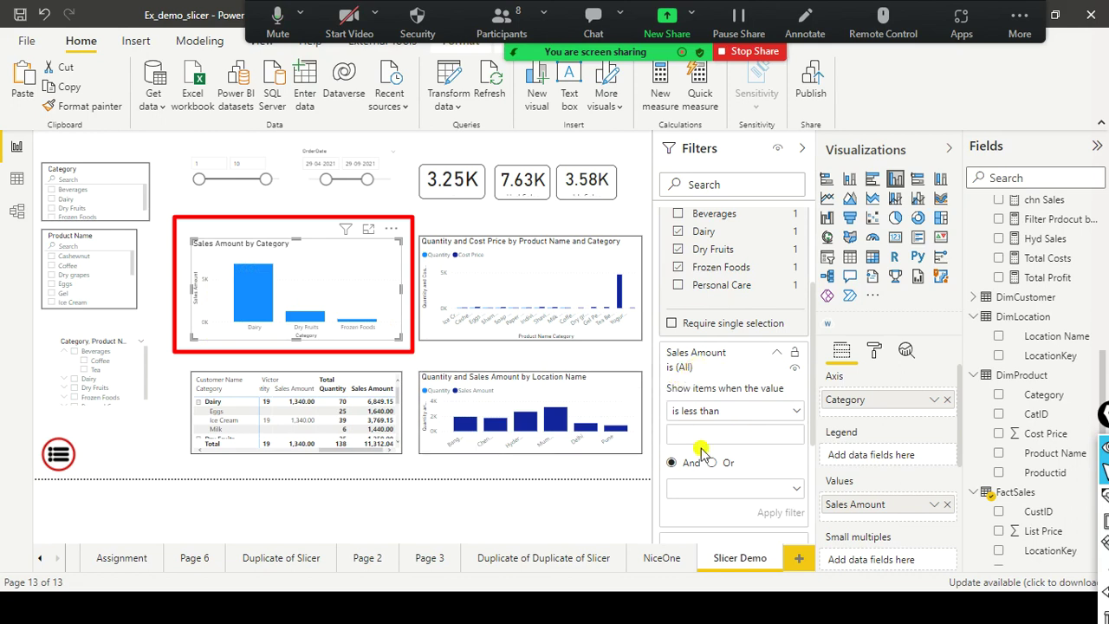
{"action": "type", "text": "3000"}
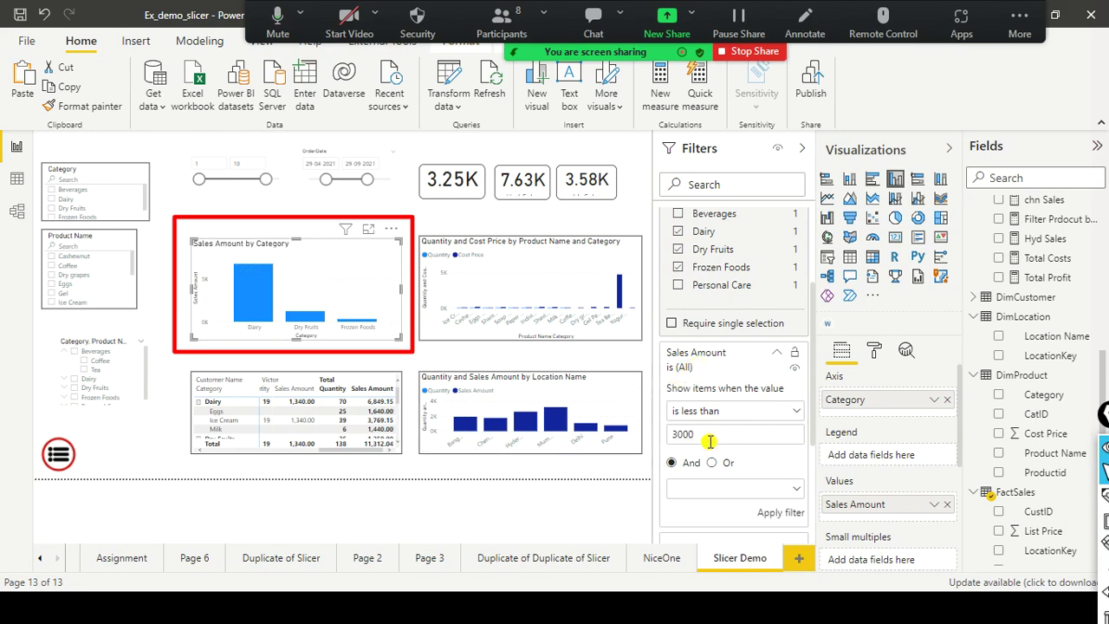
{"action": "left_click", "coordinate": [767, 515]}
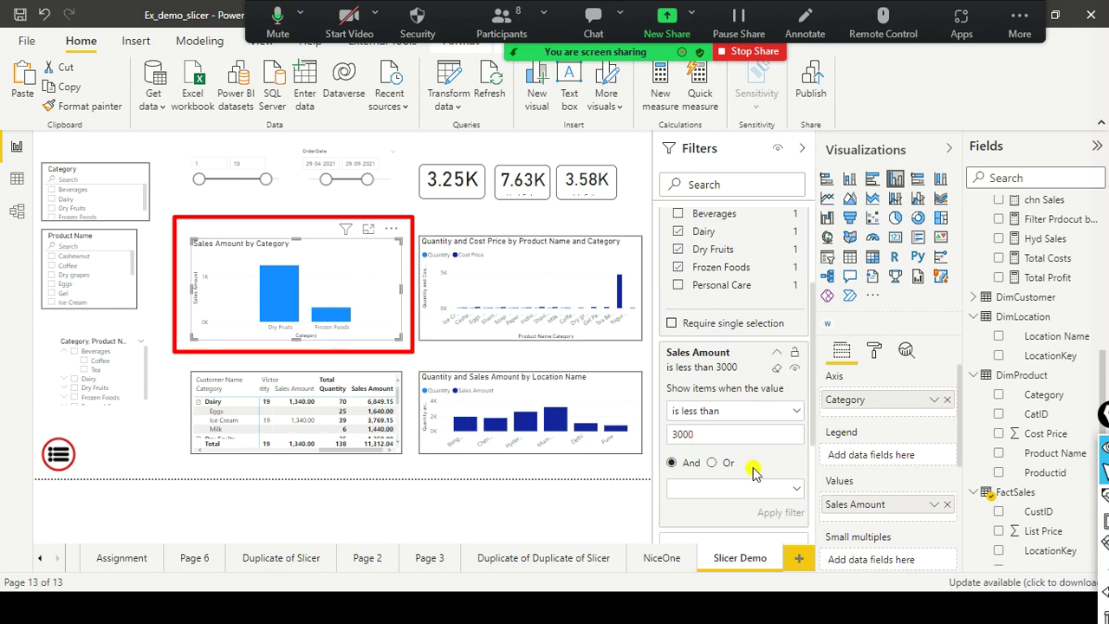
{"action": "left_click", "coordinate": [780, 371]}
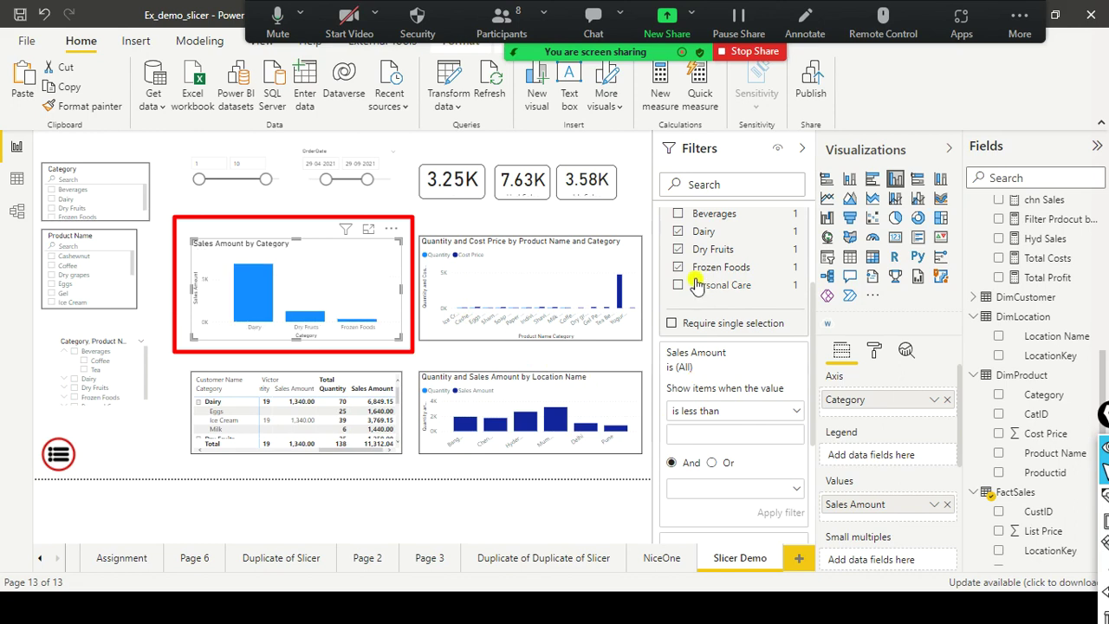
Clear the Category filter of the Sales Amount by Category chart, and switch to the PowerPoint Types of Filters slide and back to Power BI Desktop
{"action": "scroll", "coordinate": [706, 277], "scroll_direction": "up", "scroll_amount": 2}
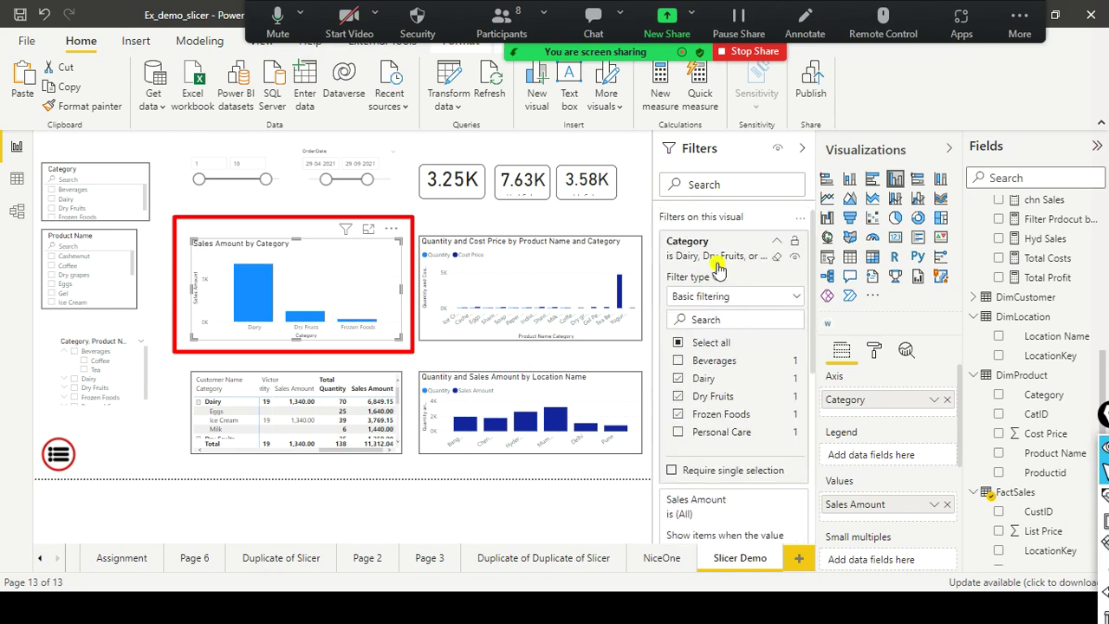
{"action": "left_click", "coordinate": [778, 263]}
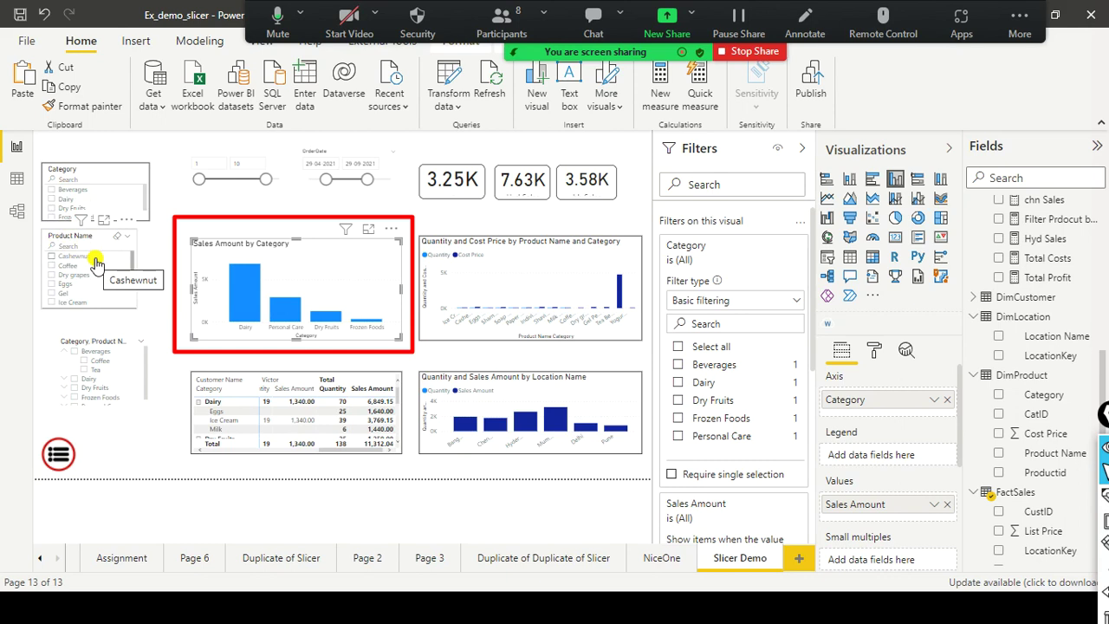
{"action": "key", "text": "alt+Tab"}
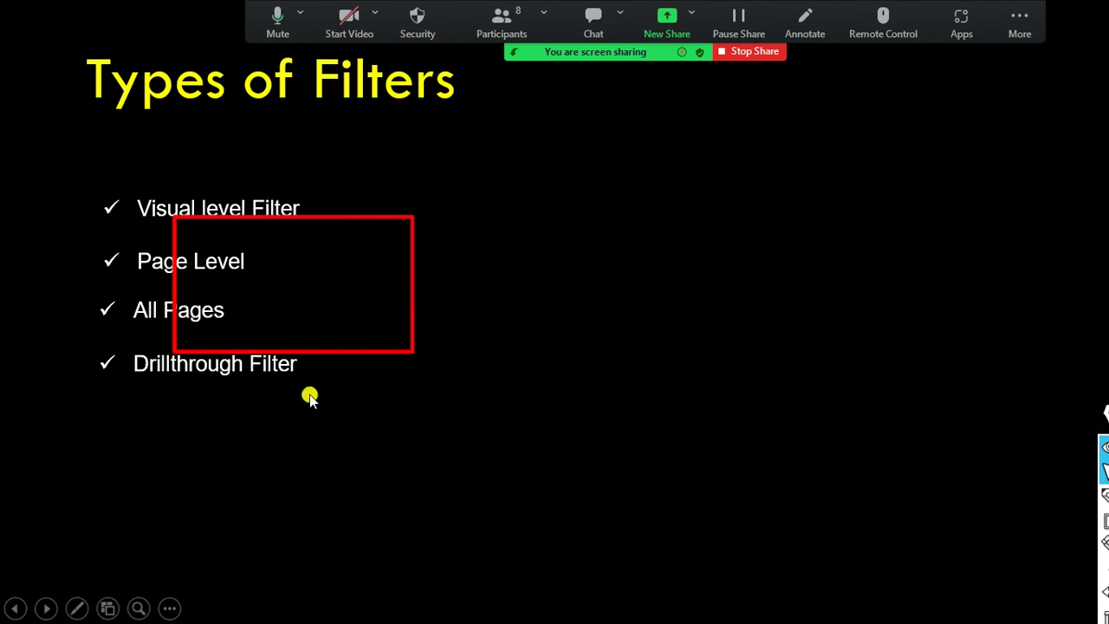
{"action": "key", "text": "alt+Tab"}
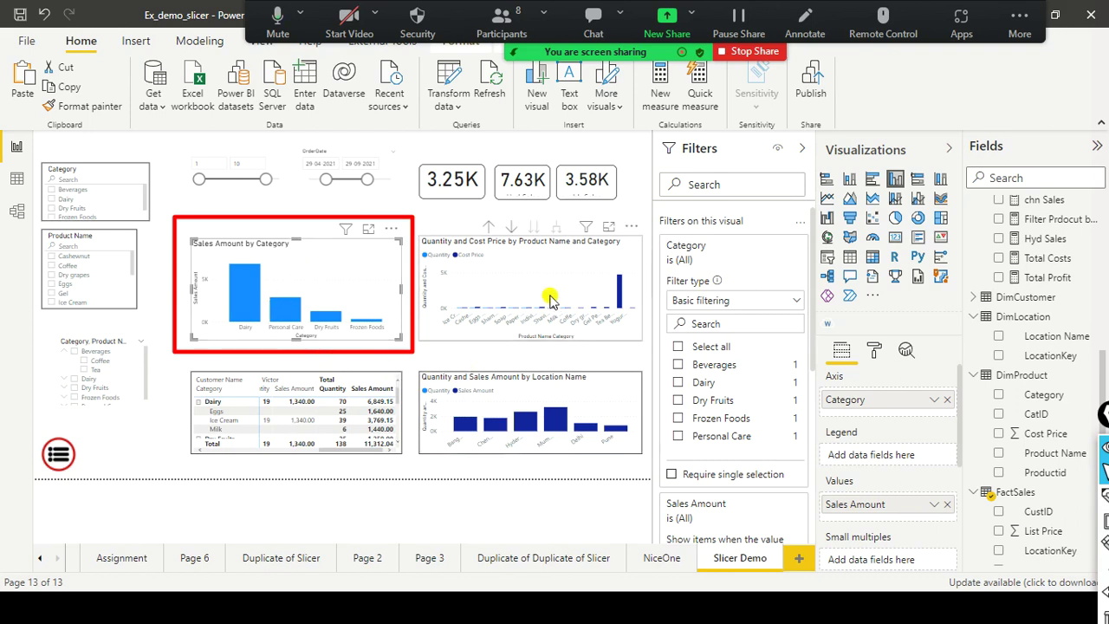
Apply an advanced Category filter to the Sales Amount by Category chart for values containing "personal"
{"action": "left_click", "coordinate": [794, 301]}
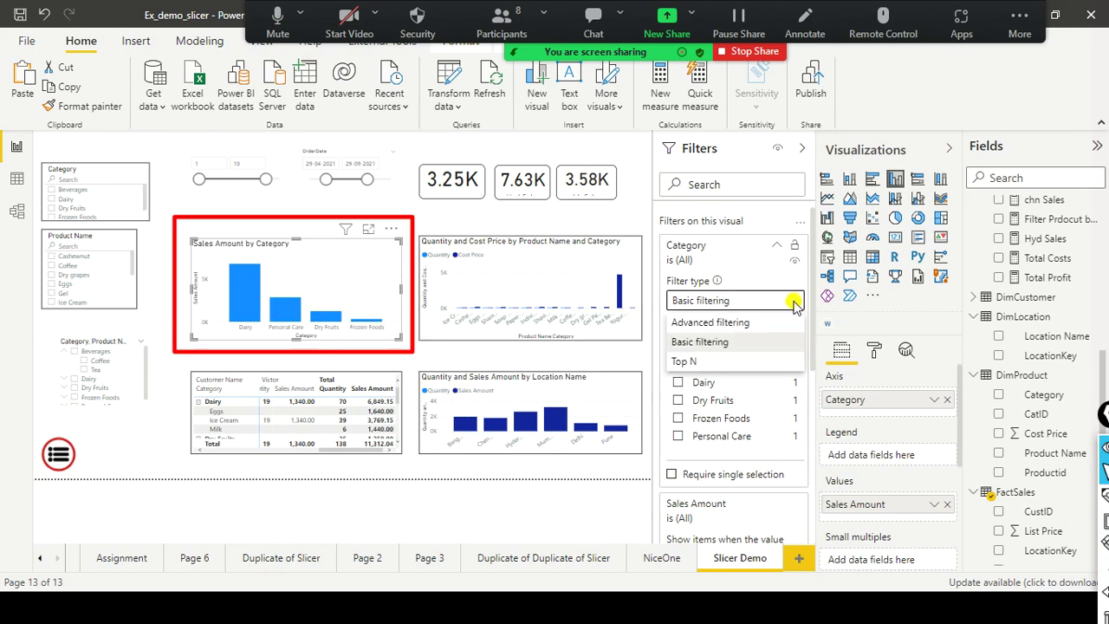
{"action": "left_click", "coordinate": [744, 326]}
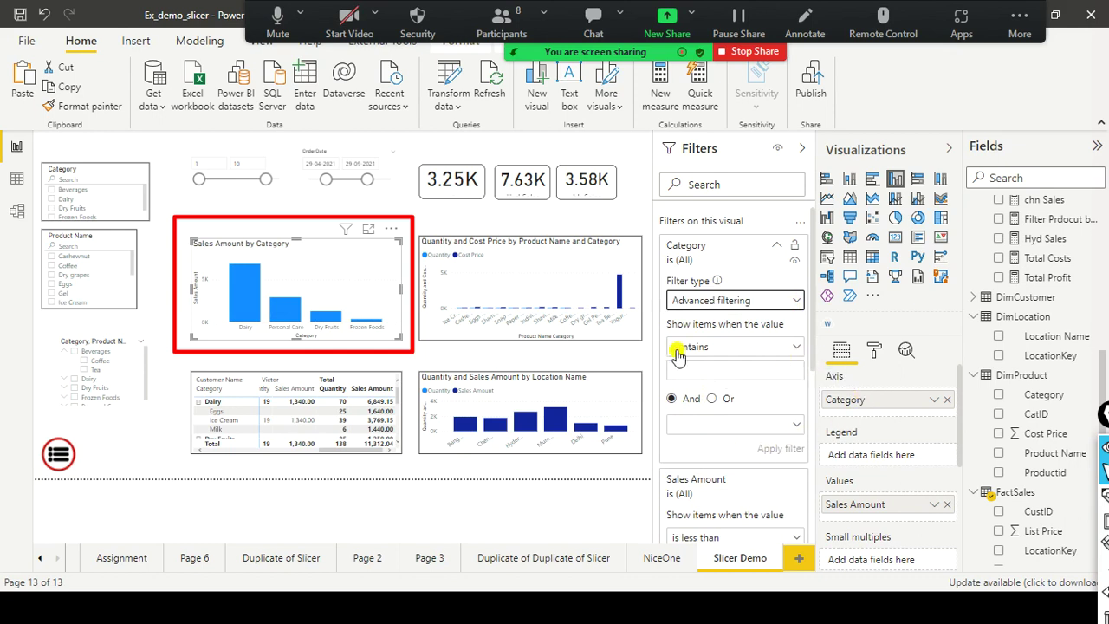
{"action": "left_click", "coordinate": [726, 370]}
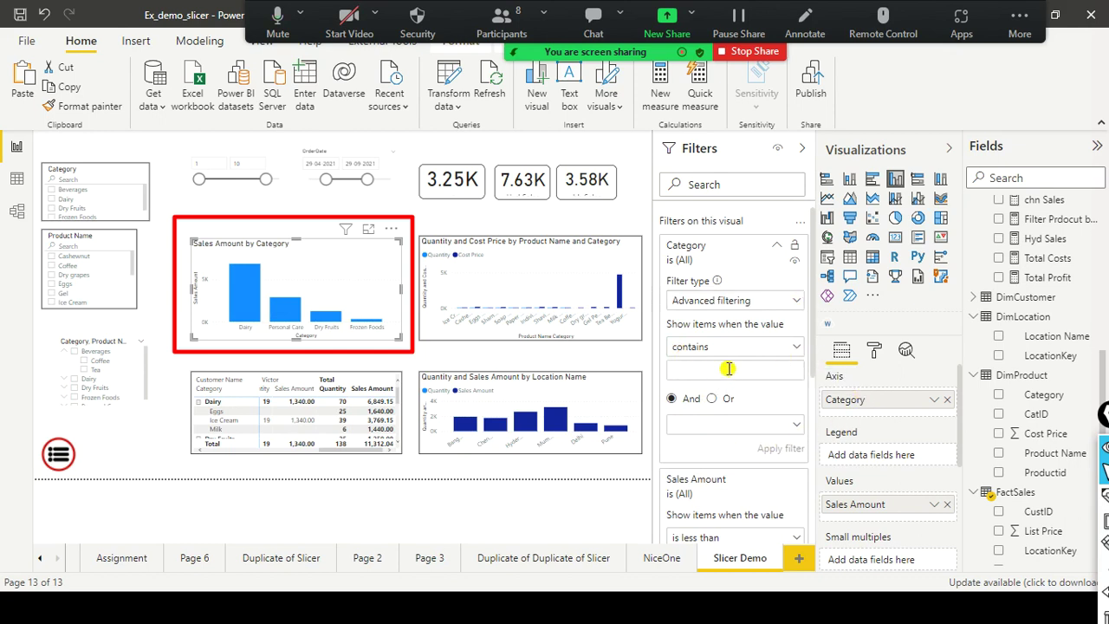
{"action": "type", "text": "e"}
{"action": "key", "text": "BackSpace"}
{"action": "type", "text": "personal"}
{"action": "left_click", "coordinate": [766, 454]}
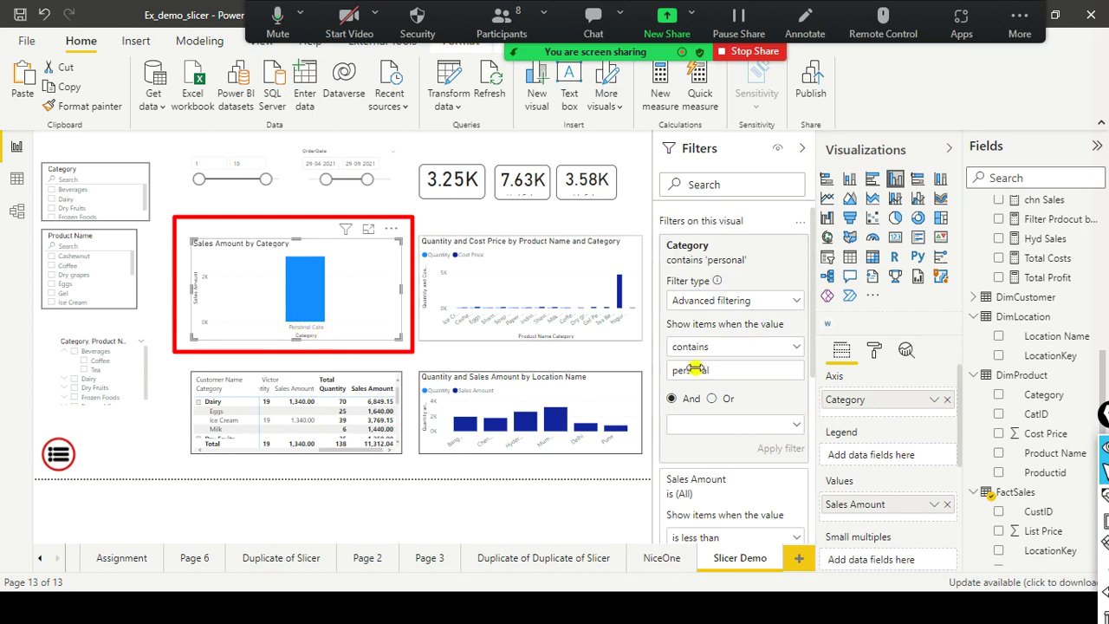
Apply the advanced Category filter with the condition "does not contain" for "personal", and clear that filter again
{"action": "left_click", "coordinate": [793, 351]}
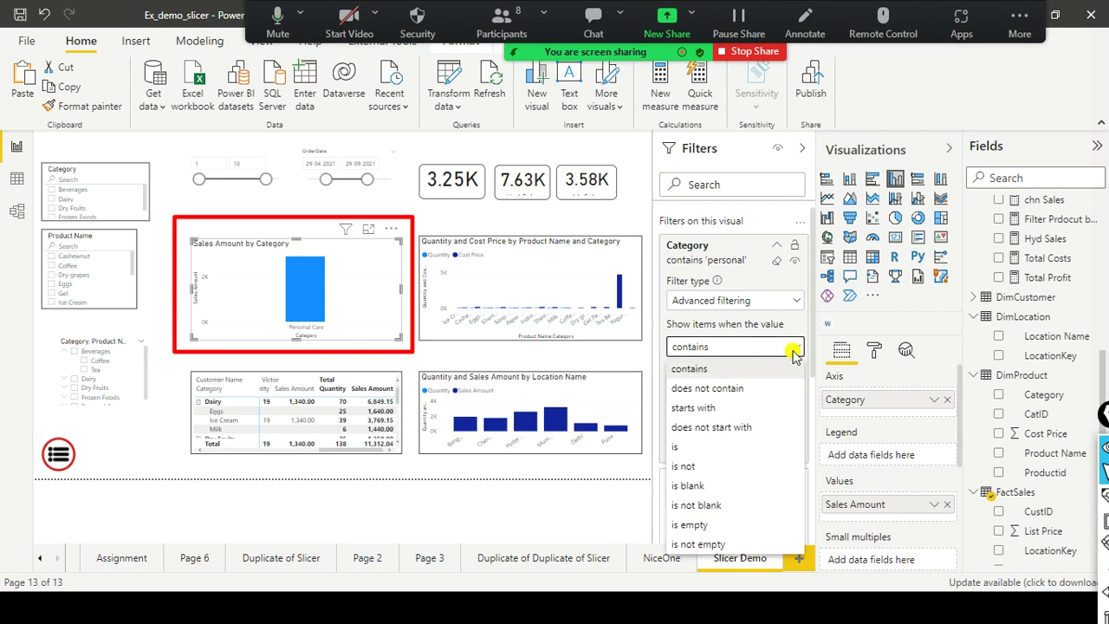
{"action": "left_click", "coordinate": [742, 390]}
{"action": "left_click", "coordinate": [789, 447]}
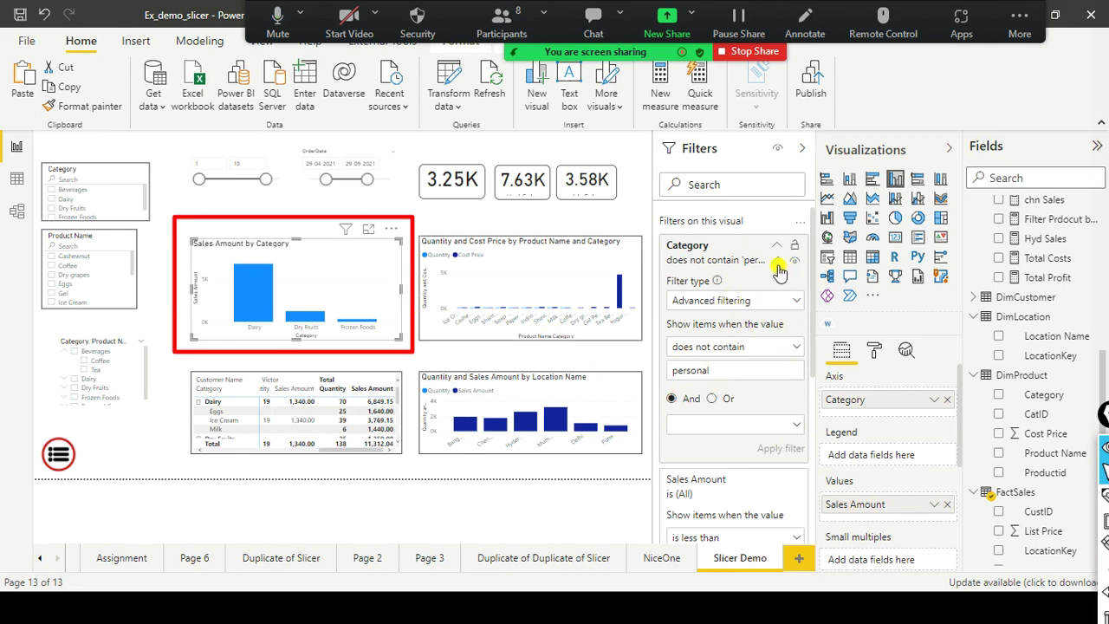
{"action": "left_click", "coordinate": [777, 262]}
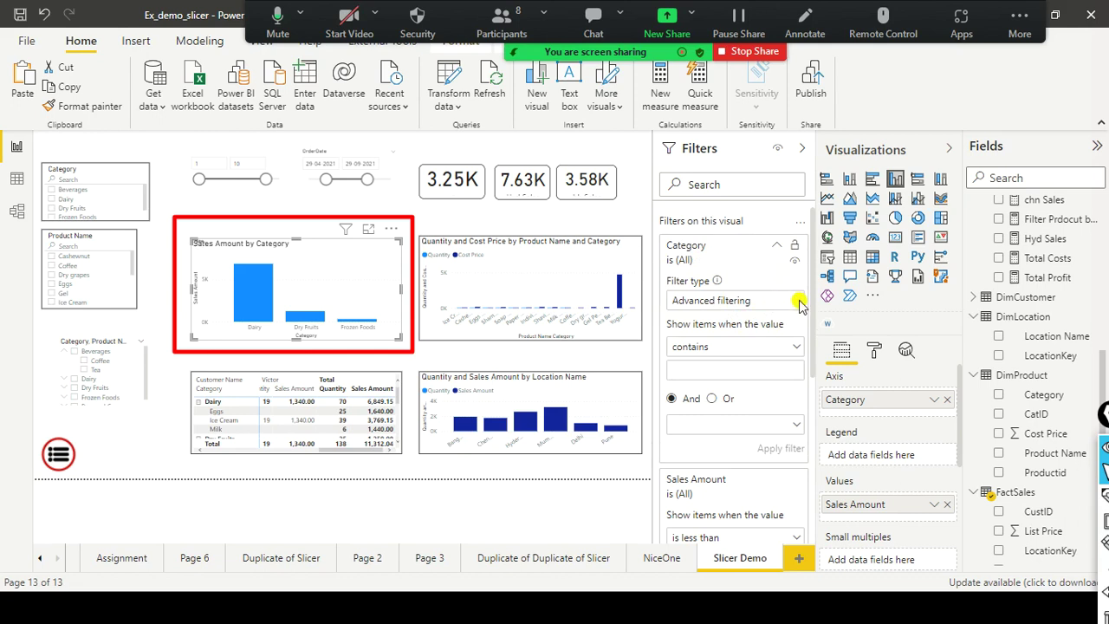
Apply a Top N filter to Category that shows the top 3 items by Sales Amount
{"action": "left_click", "coordinate": [798, 302]}
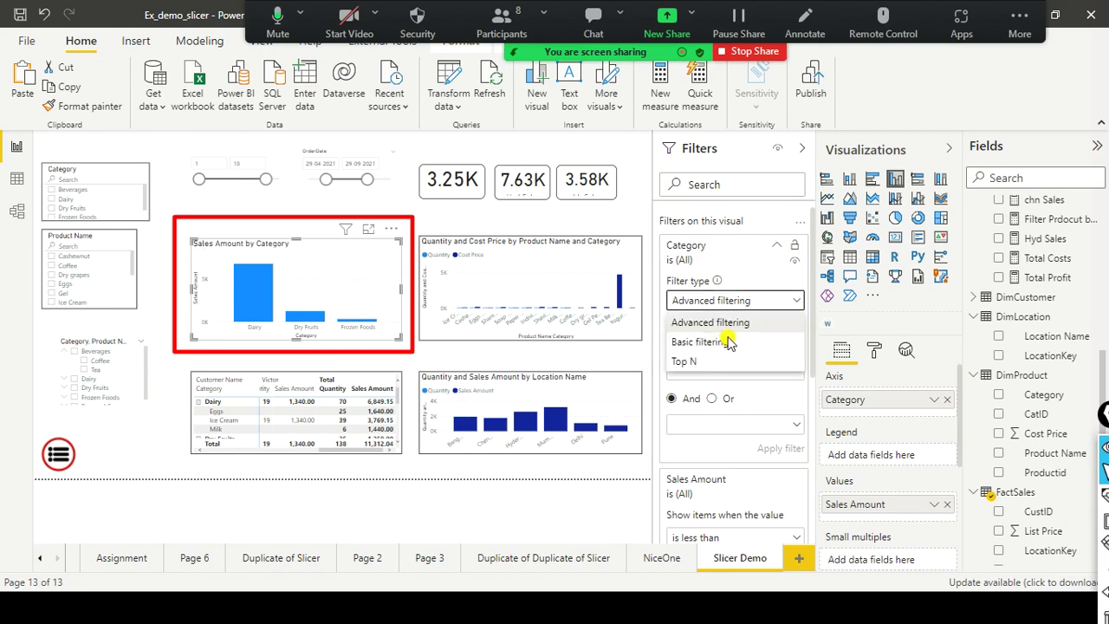
{"action": "left_click", "coordinate": [685, 362]}
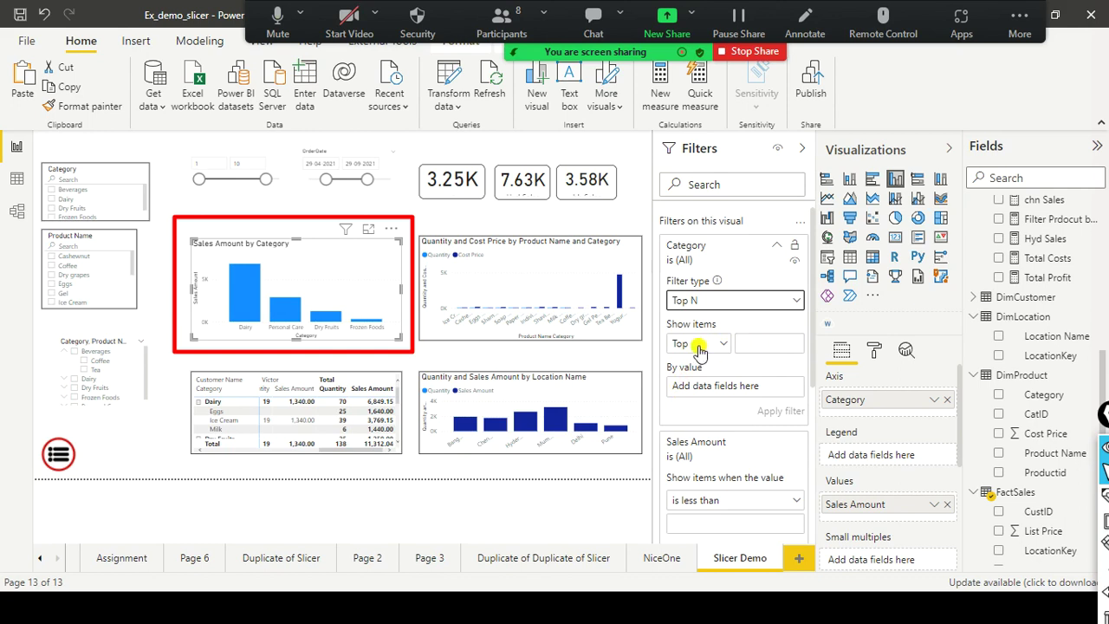
{"action": "left_click", "coordinate": [753, 345]}
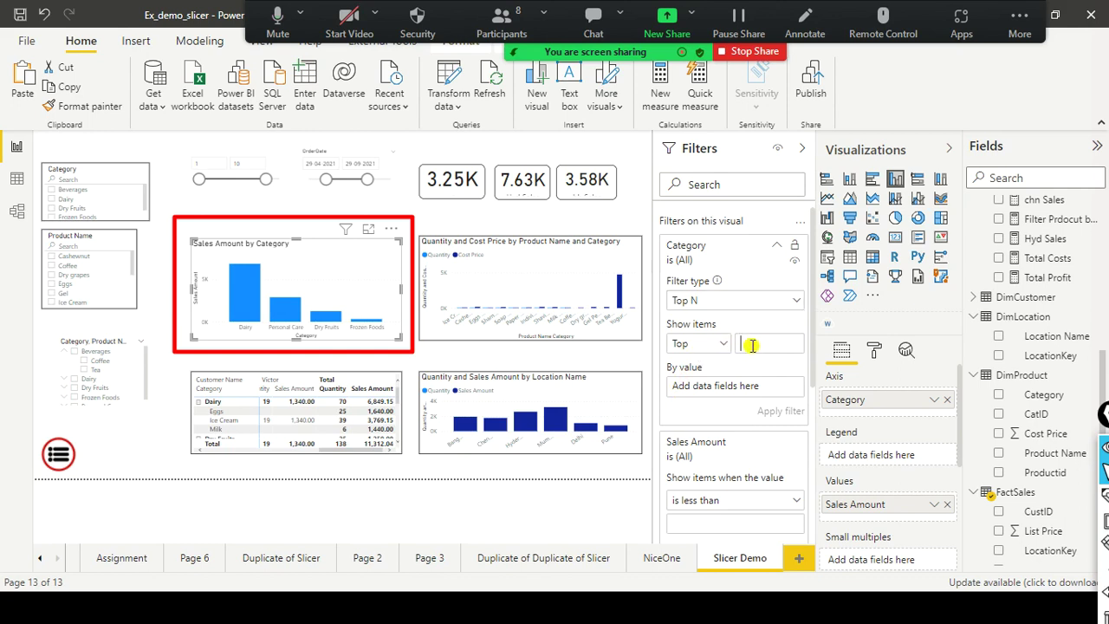
{"action": "type", "text": "3"}
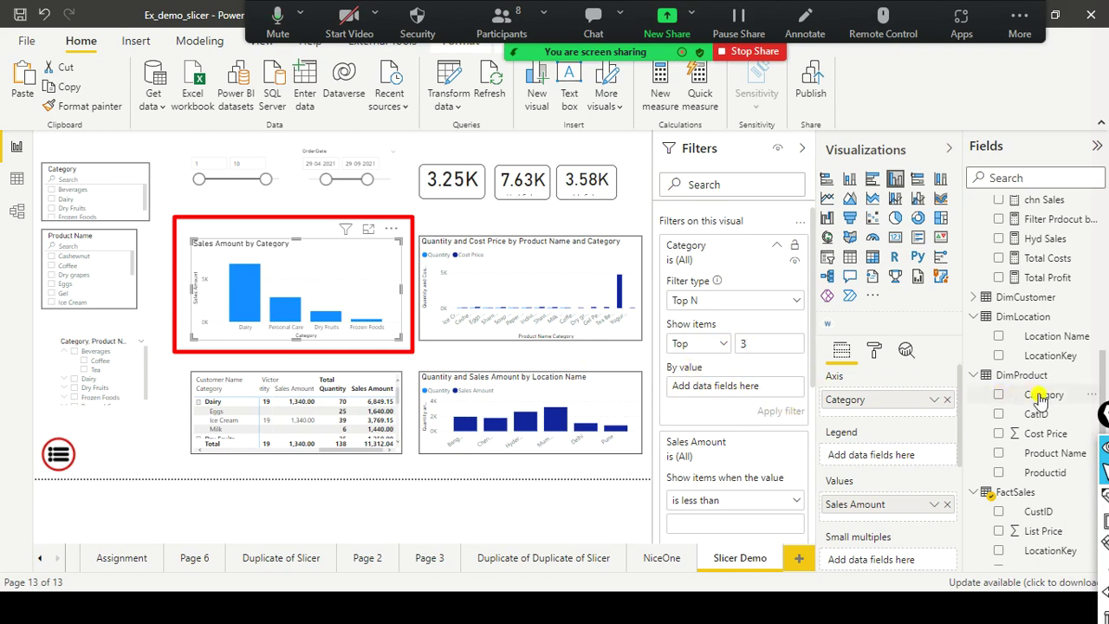
{"action": "scroll", "coordinate": [1040, 399], "scroll_direction": "down", "scroll_amount": 3}
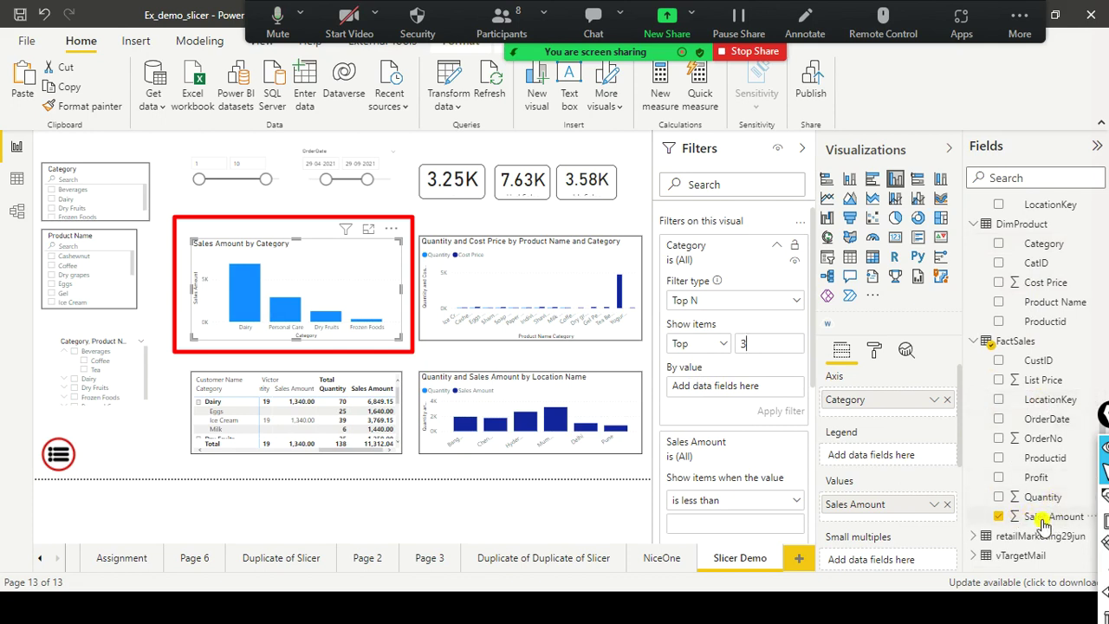
{"action": "left_click_drag", "start_coordinate": [1042, 520], "coordinate": [732, 392]}
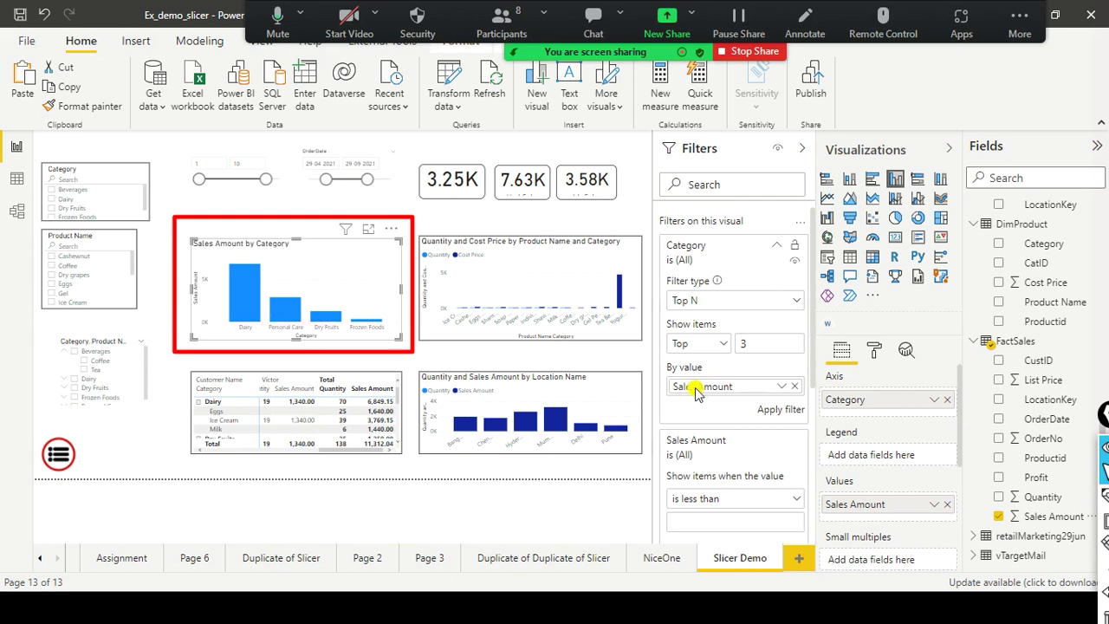
{"action": "left_click", "coordinate": [777, 414]}
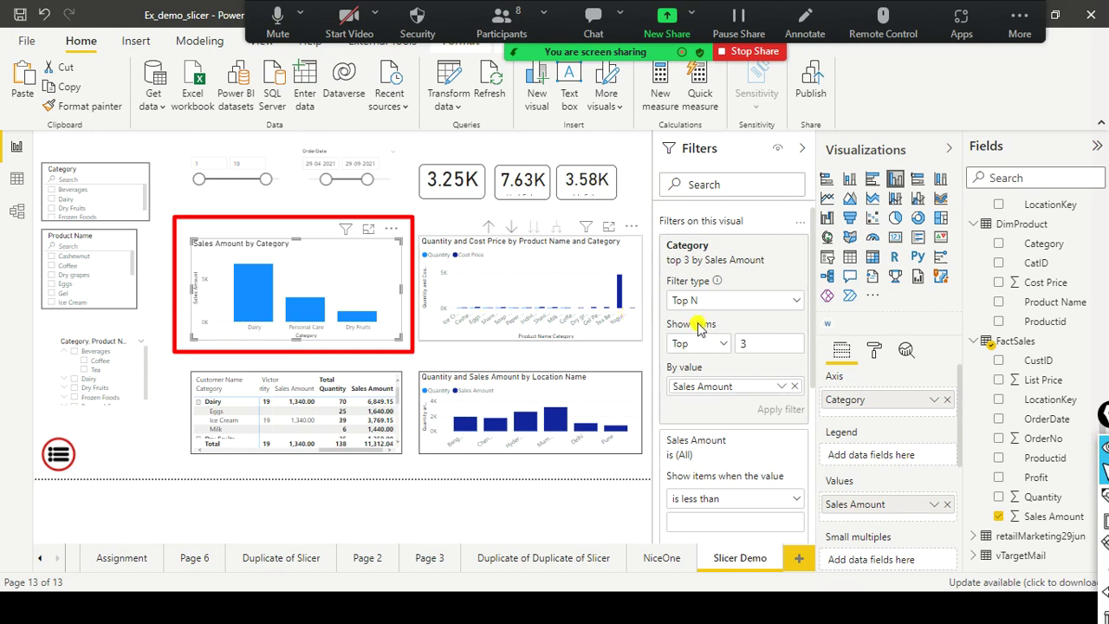
Change the Category Top N filter to show the bottom 3 items by Sales Amount and apply it
{"action": "mouse_move", "coordinate": [785, 273]}
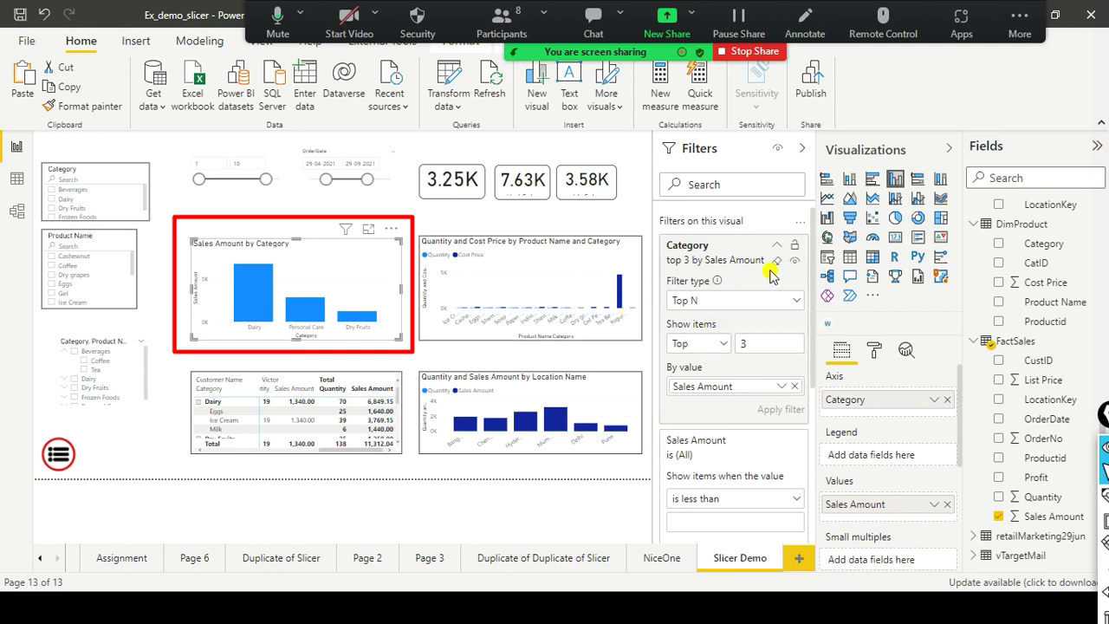
{"action": "left_click", "coordinate": [720, 343]}
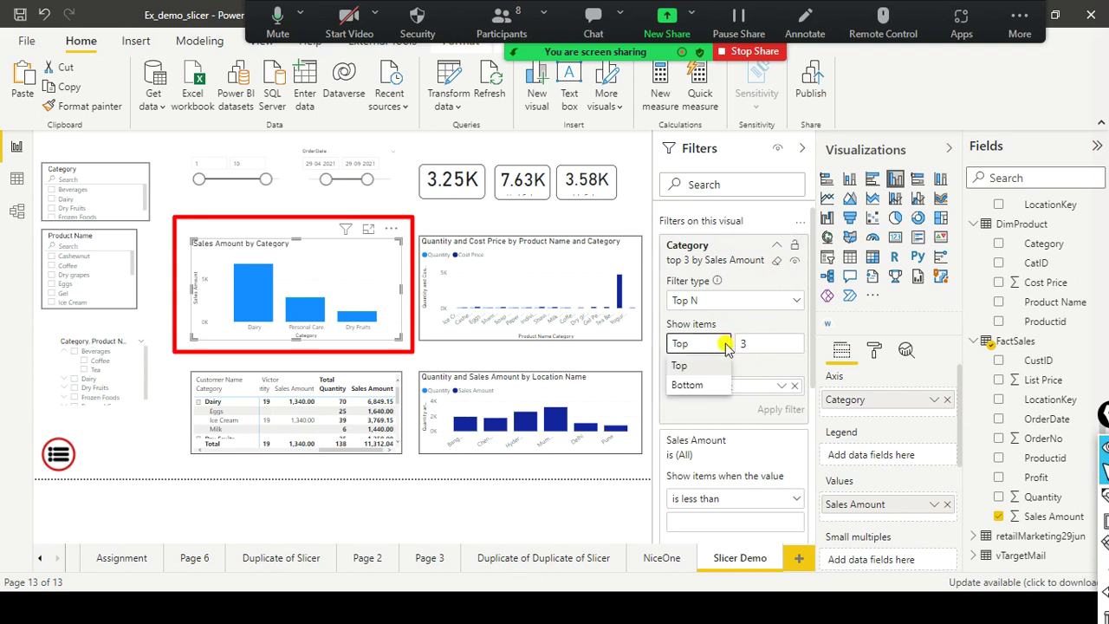
{"action": "left_click", "coordinate": [700, 386]}
{"action": "left_click", "coordinate": [793, 412]}
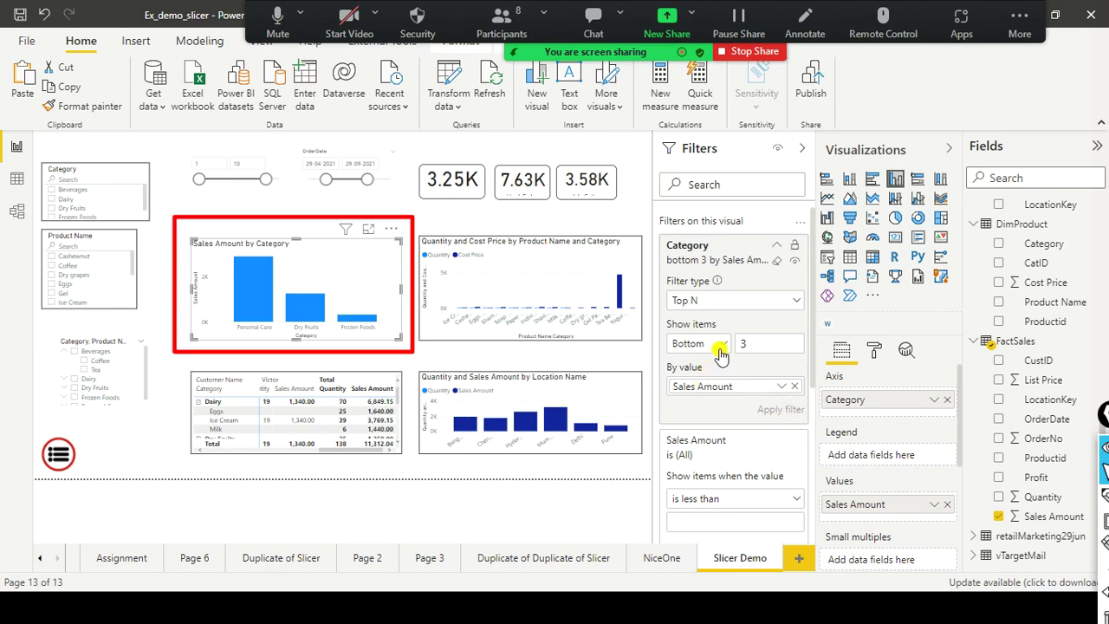
Set the Category Top N filter back to the top 3 items by Sales Amount and apply it
{"action": "left_click", "coordinate": [724, 345]}
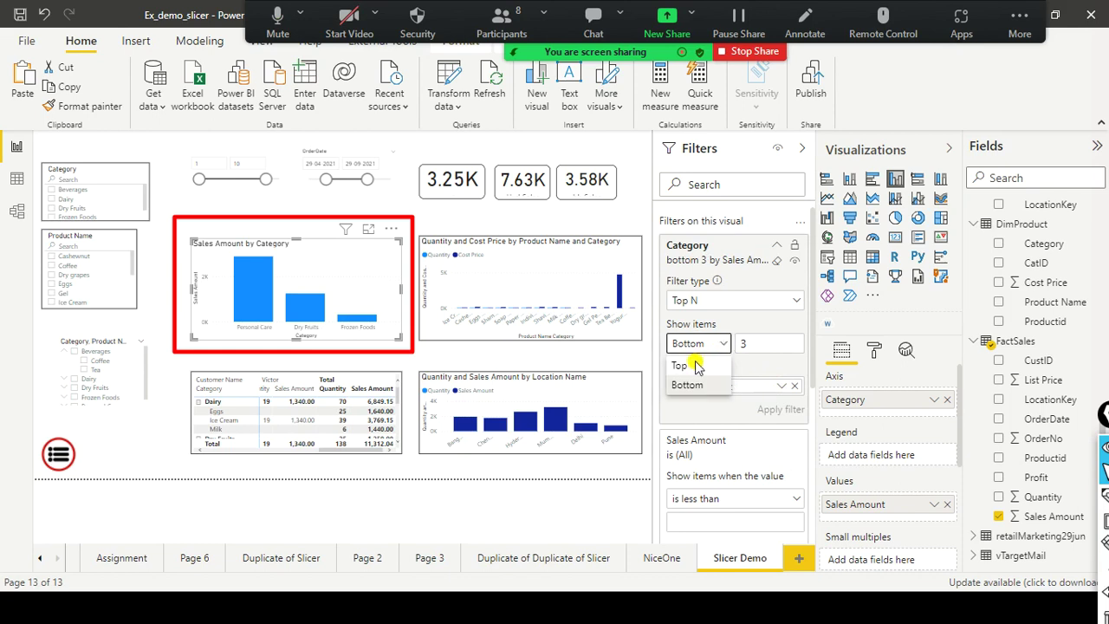
{"action": "left_click", "coordinate": [694, 366]}
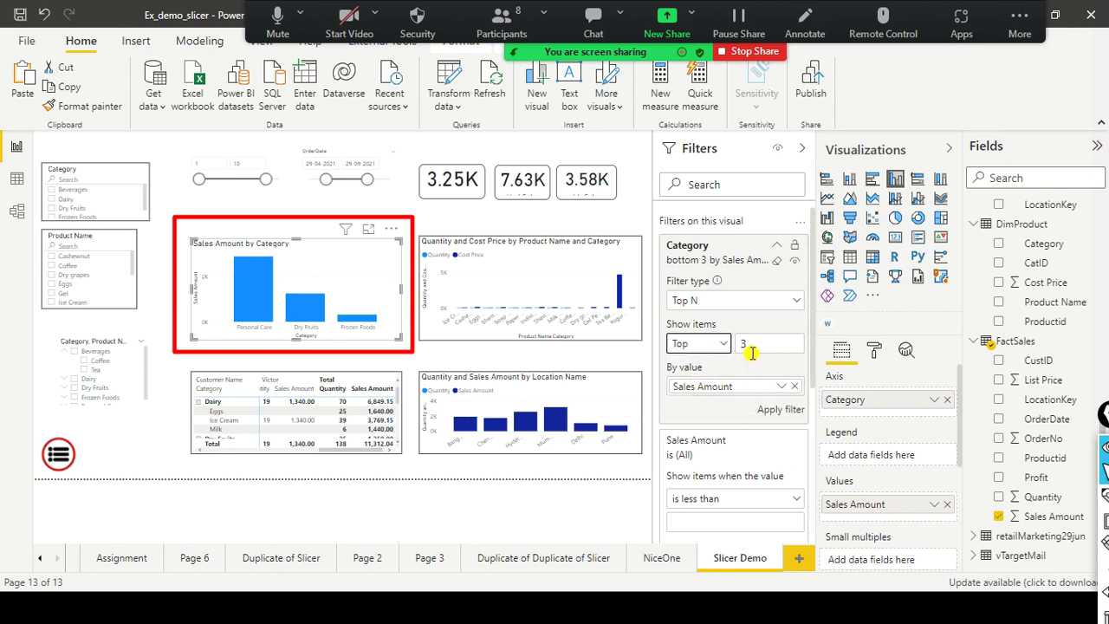
{"action": "left_click", "coordinate": [724, 344]}
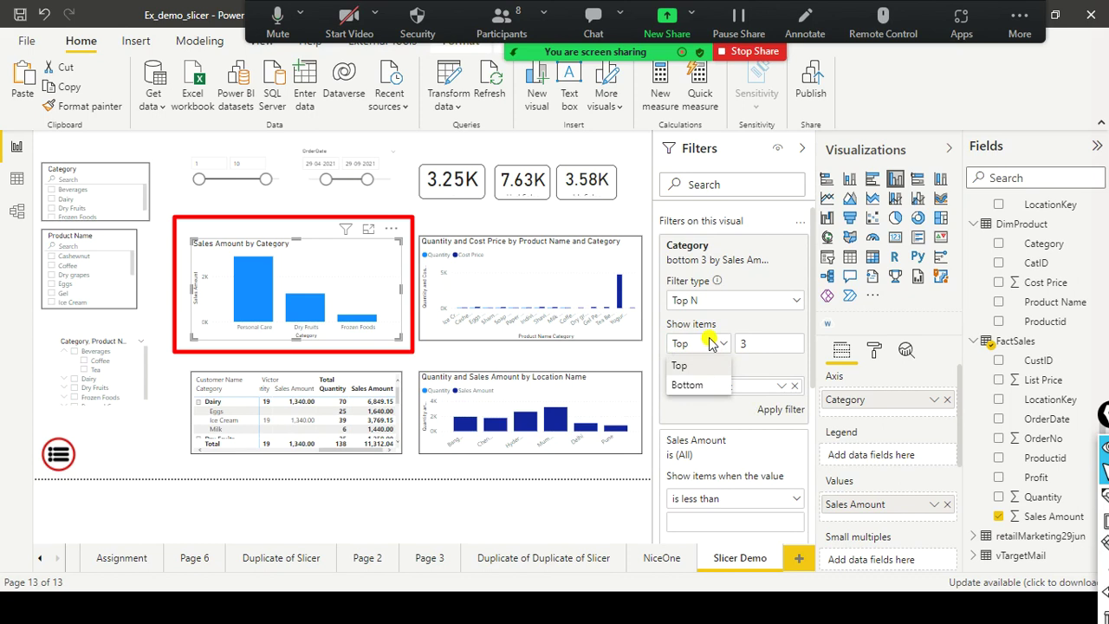
{"action": "left_click", "coordinate": [788, 414]}
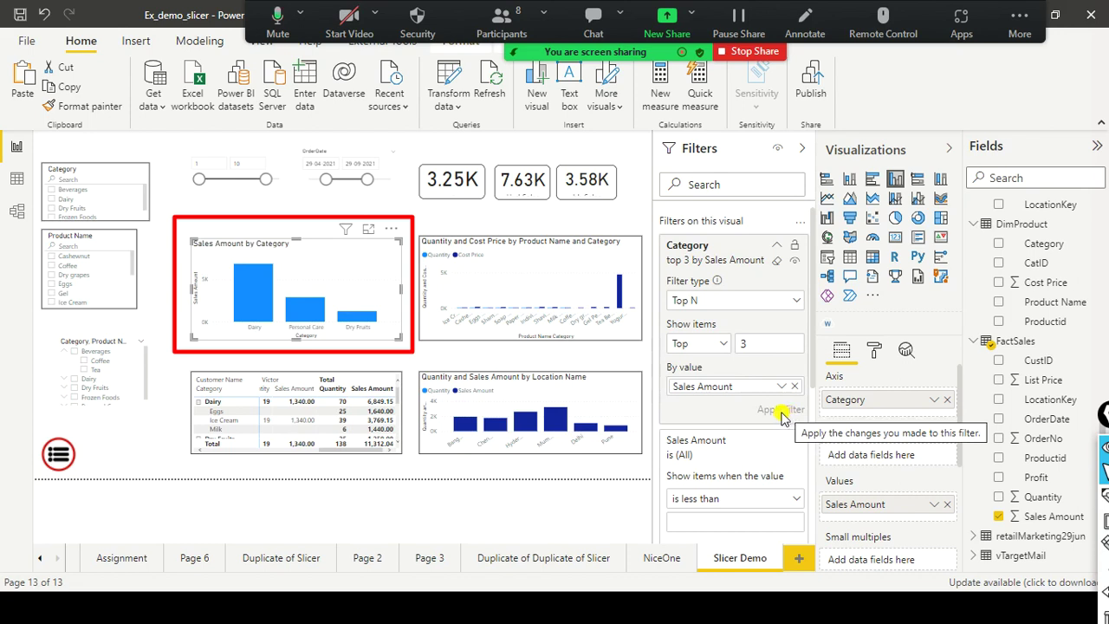
Apply the bottom 3 option of the Category Top N filter once more, keeping Sales Amount as the value
{"action": "left_click", "coordinate": [724, 346]}
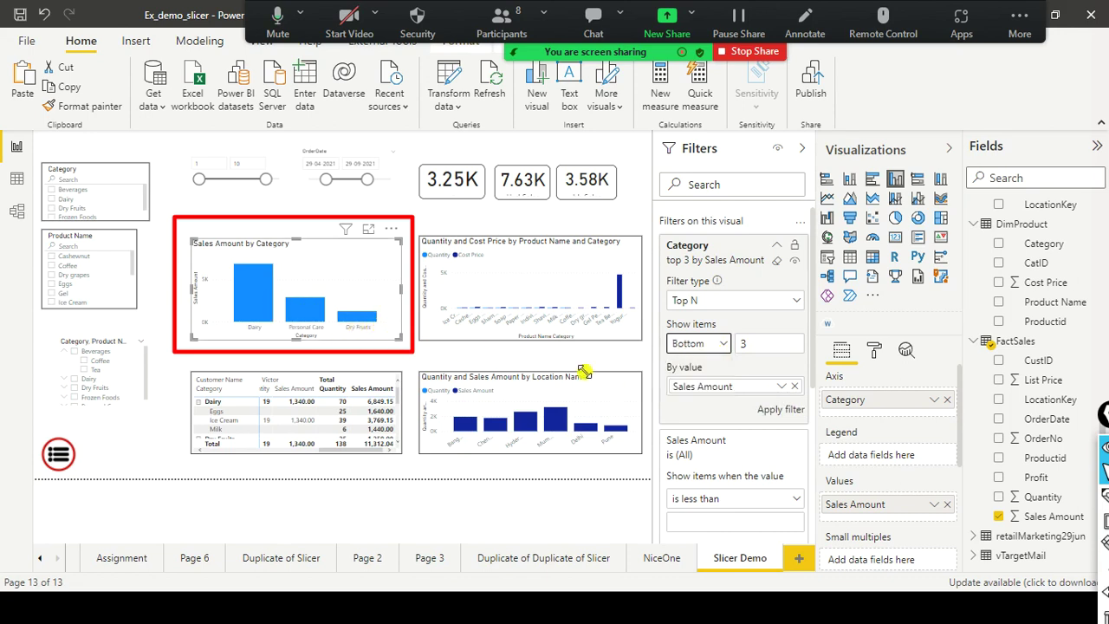
{"action": "left_click", "coordinate": [782, 416]}
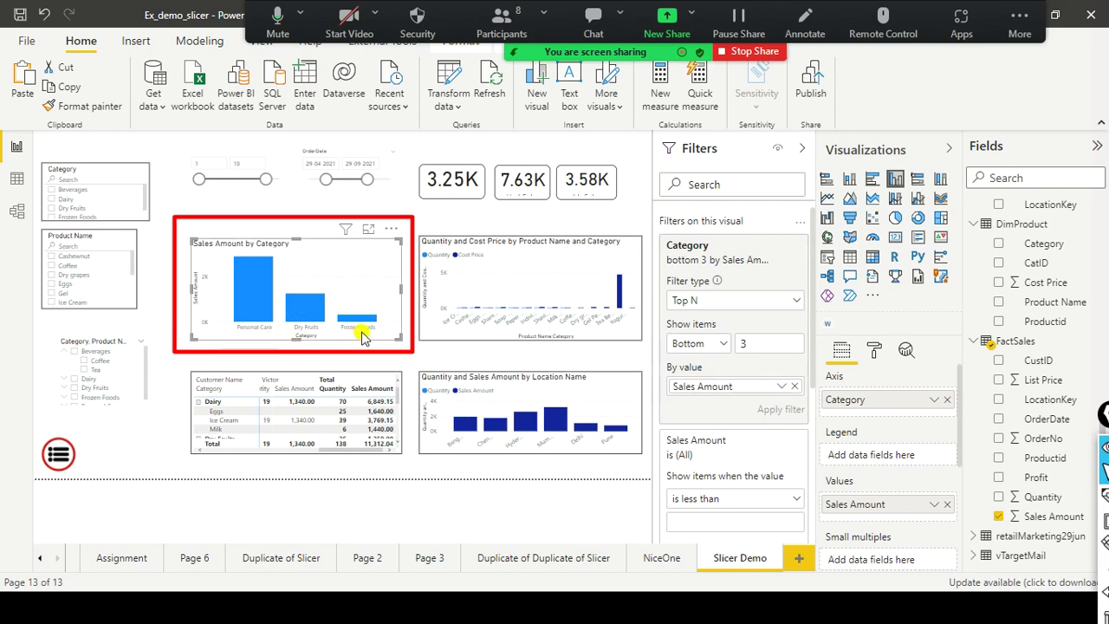
{"action": "left_click", "coordinate": [718, 345]}
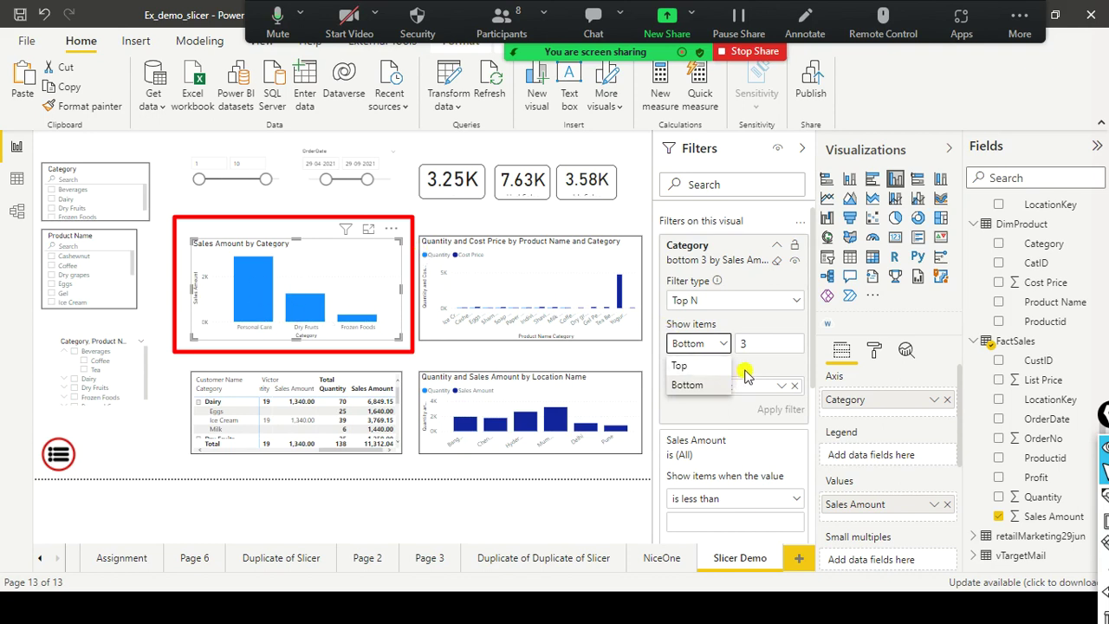
{"action": "left_click", "coordinate": [417, 339]}
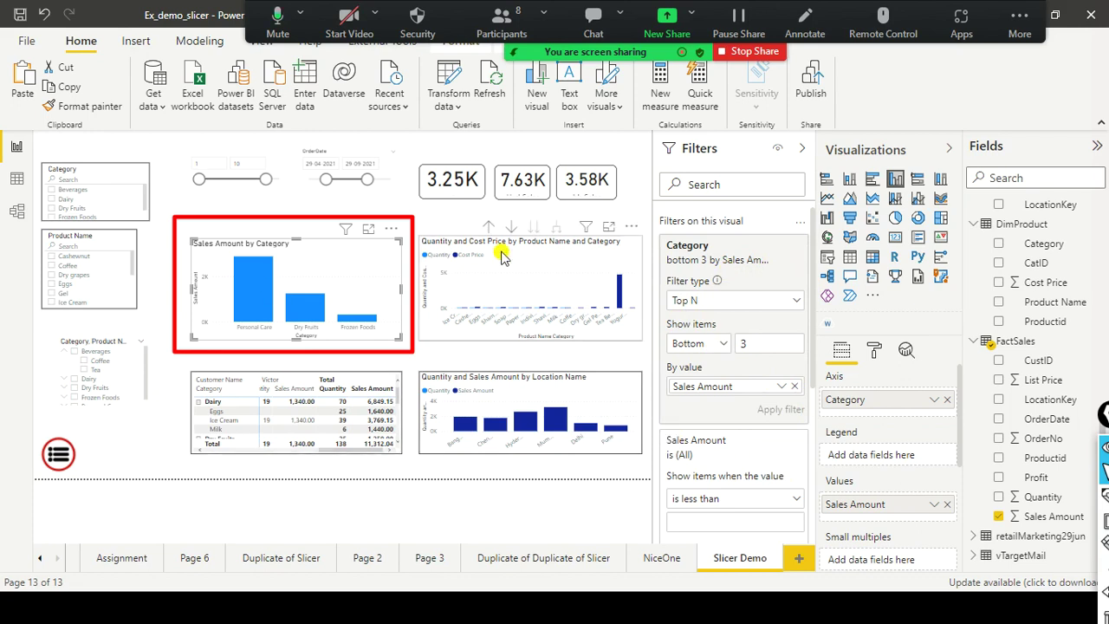
Clear the Top N filter on Category and return its filter type to basic filtering
{"action": "left_click", "coordinate": [778, 263]}
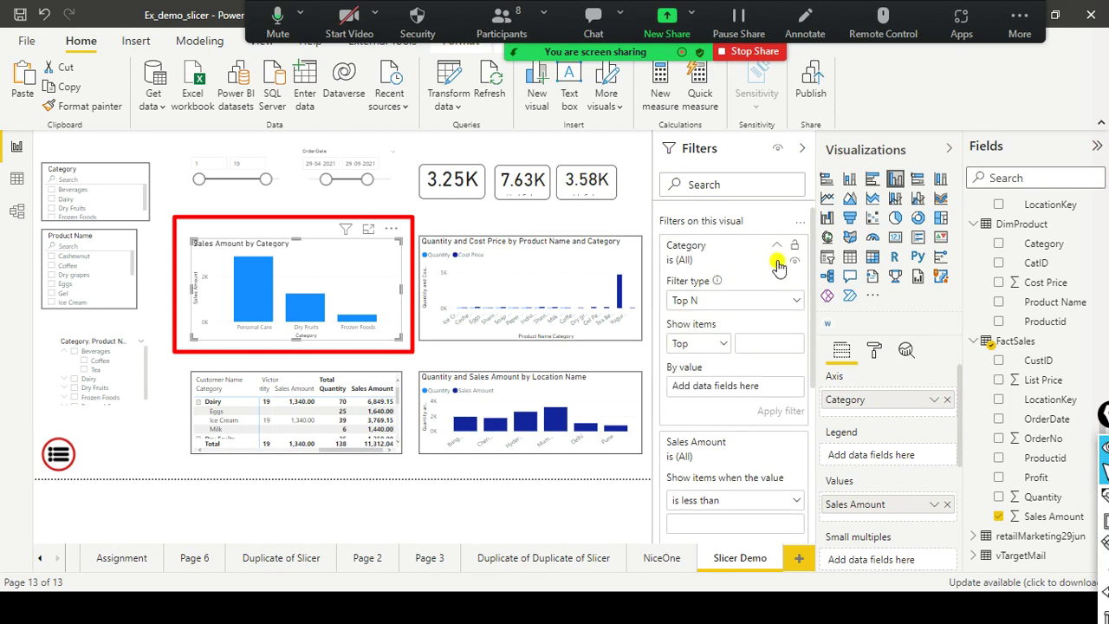
{"action": "left_click", "coordinate": [802, 300]}
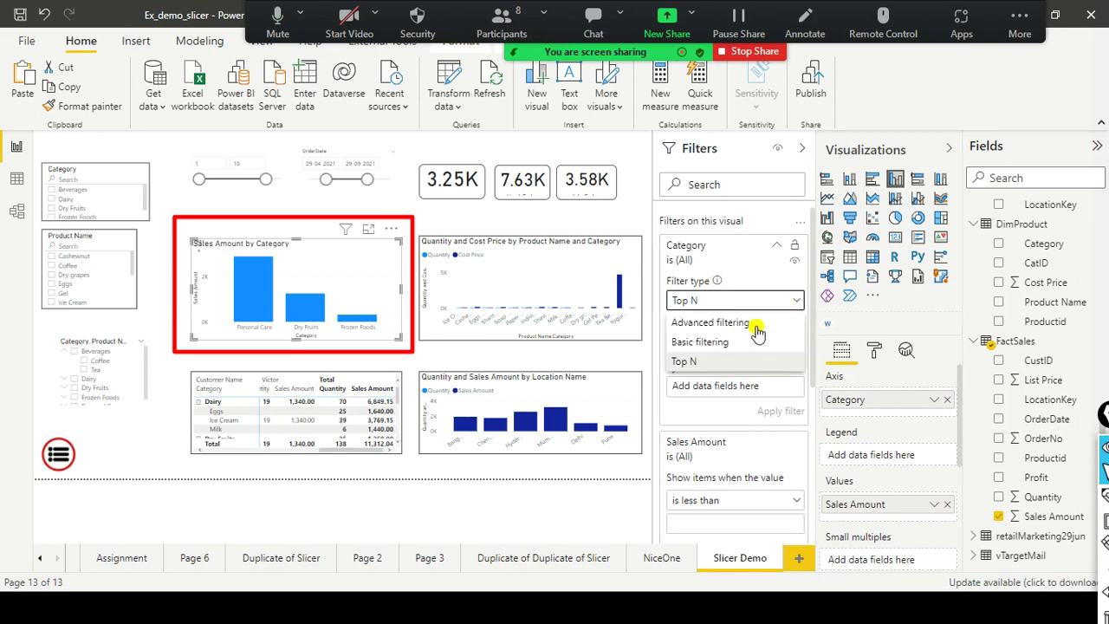
{"action": "left_click", "coordinate": [706, 342]}
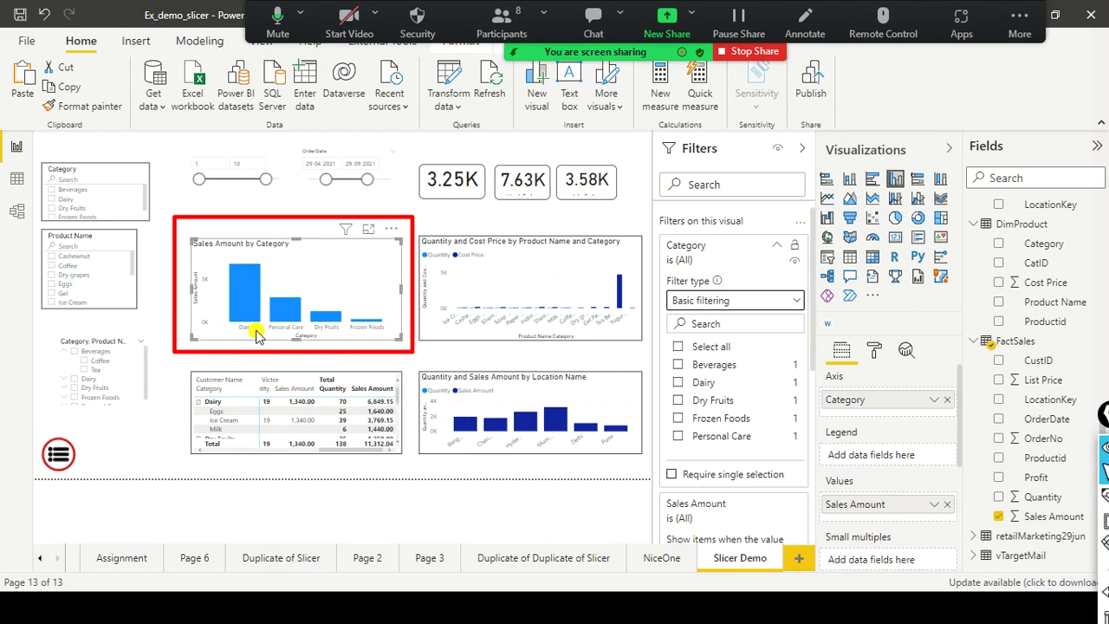
Look through the Category slicer's items and widen the Sales Amount by Category chart slightly at its left edge
{"action": "scroll", "coordinate": [121, 208], "scroll_direction": "down", "scroll_amount": 1}
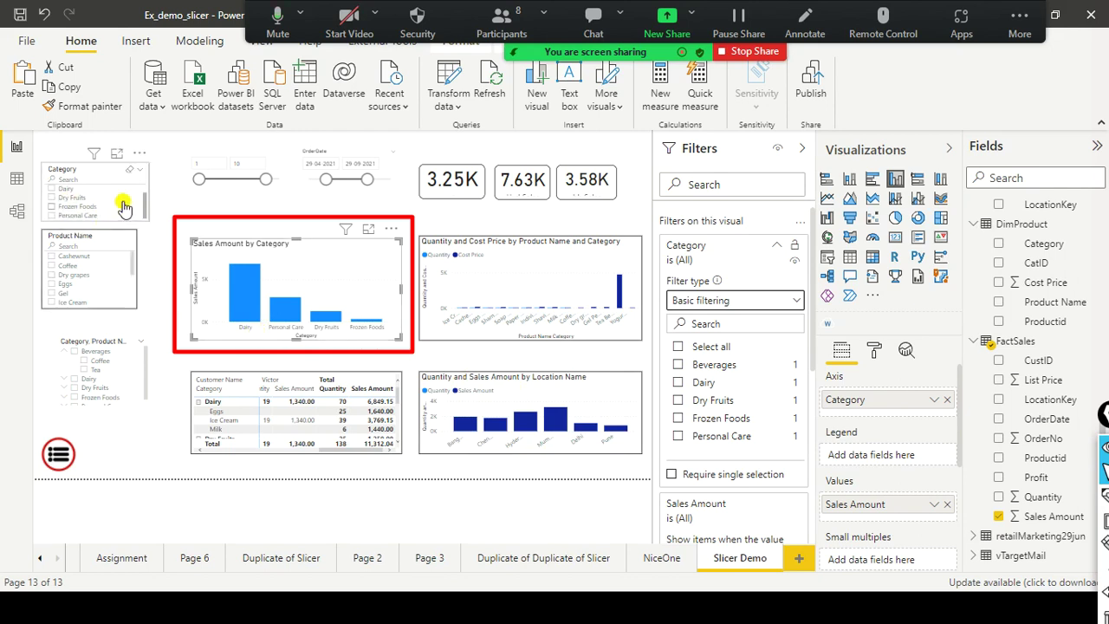
{"action": "scroll", "coordinate": [124, 206], "scroll_direction": "up", "scroll_amount": 1}
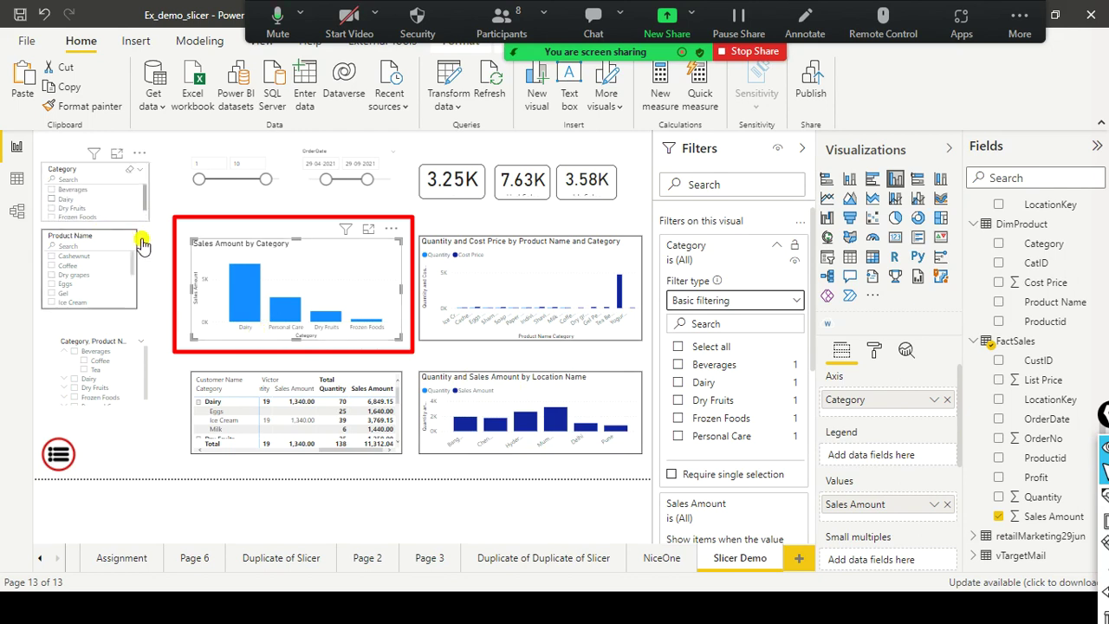
{"action": "mouse_move", "coordinate": [190, 290]}
{"action": "left_mouse_down"}
{"action": "mouse_move", "coordinate": [136, 308]}
{"action": "mouse_move", "coordinate": [43, 299]}
{"action": "mouse_move", "coordinate": [176, 293]}
{"action": "left_mouse_up"}
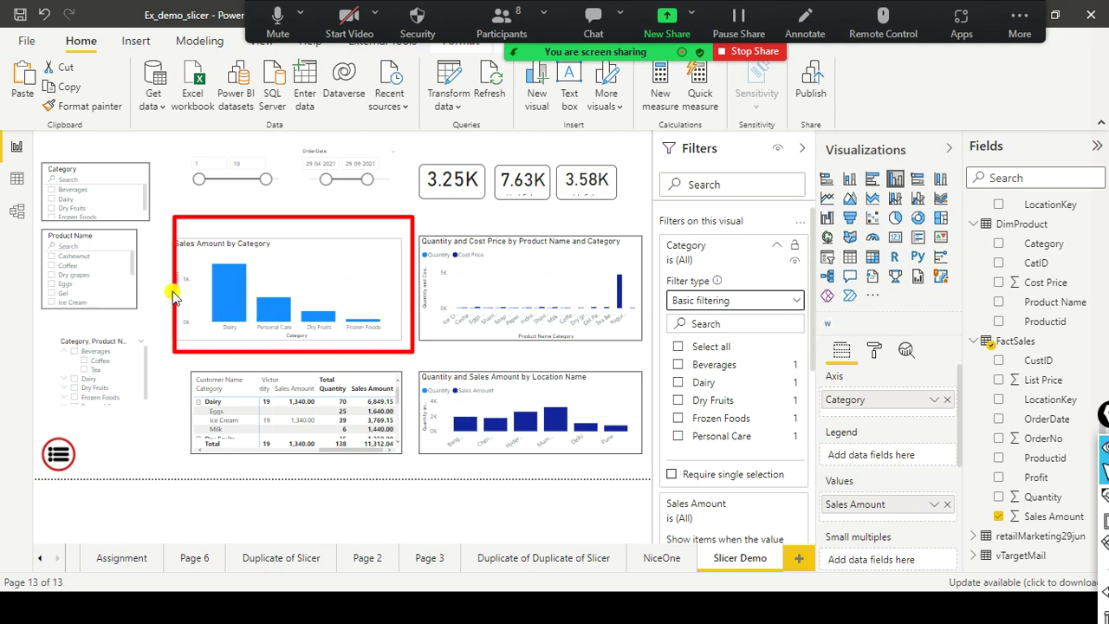
Collapse and reopen the Category filter card to review its basic filtering options
{"action": "left_click", "coordinate": [774, 253]}
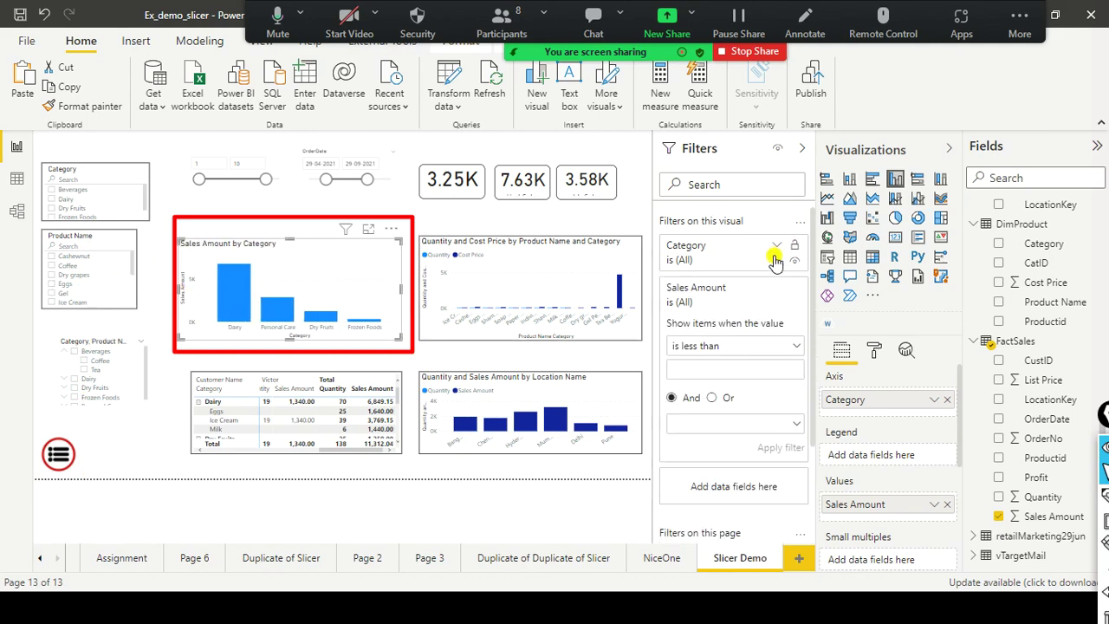
{"action": "left_click", "coordinate": [776, 253]}
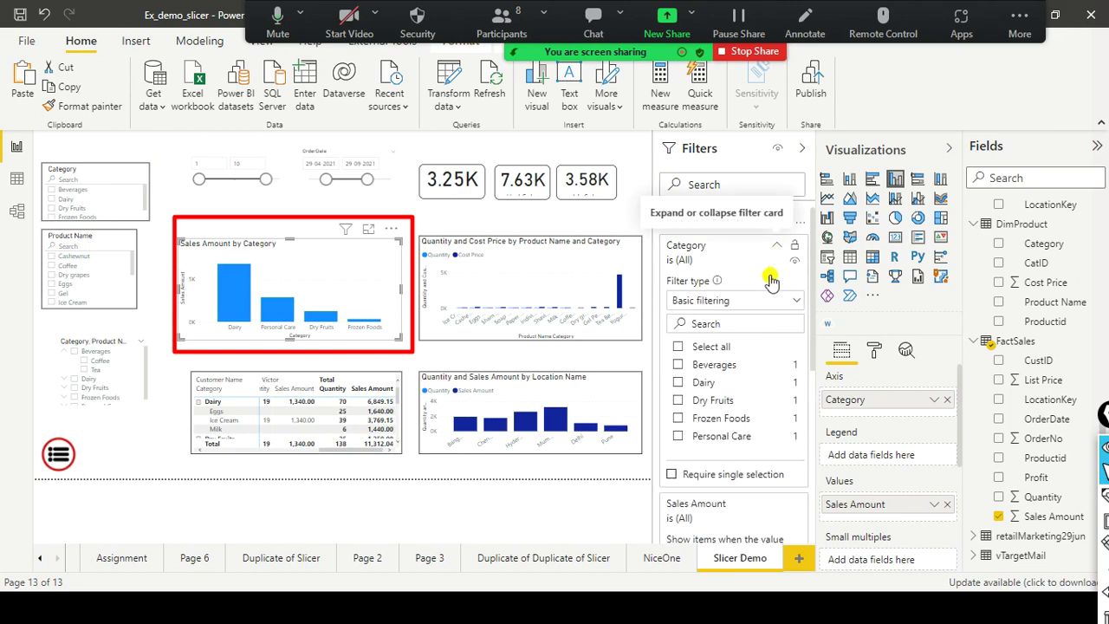
{"action": "scroll", "coordinate": [751, 396], "scroll_direction": "down", "scroll_amount": 1}
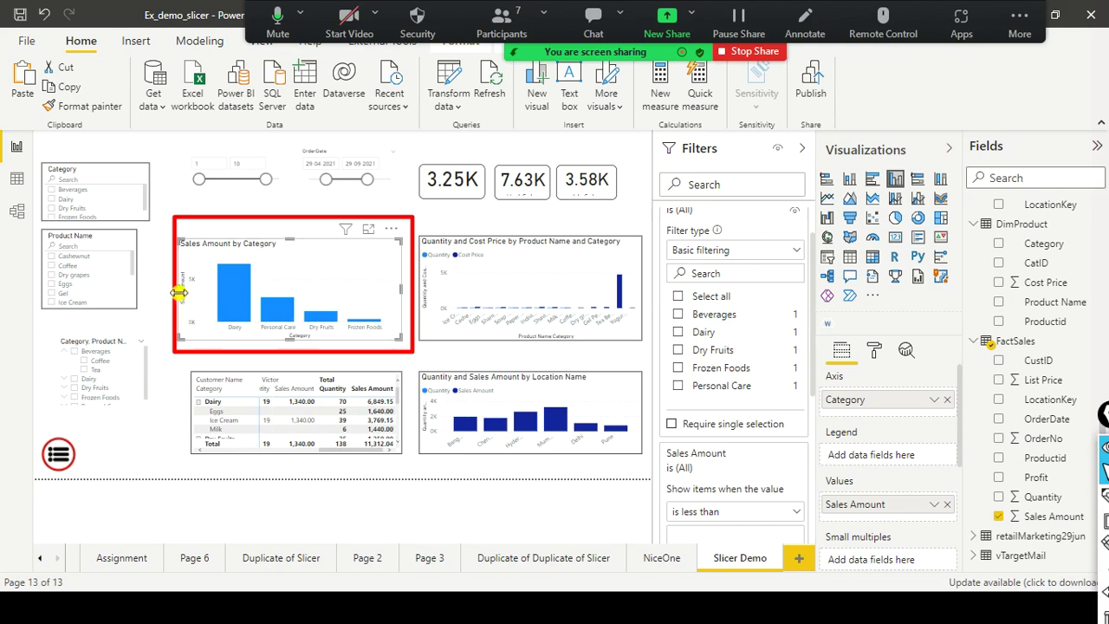
Widen the Sales Amount by Category chart at its left edge and shift it over the neighbouring Quantity and Cost Price chart
{"action": "left_click_drag", "start_coordinate": [178, 292], "coordinate": [112, 292]}
{"action": "left_click_drag", "start_coordinate": [264, 238], "coordinate": [527, 149]}
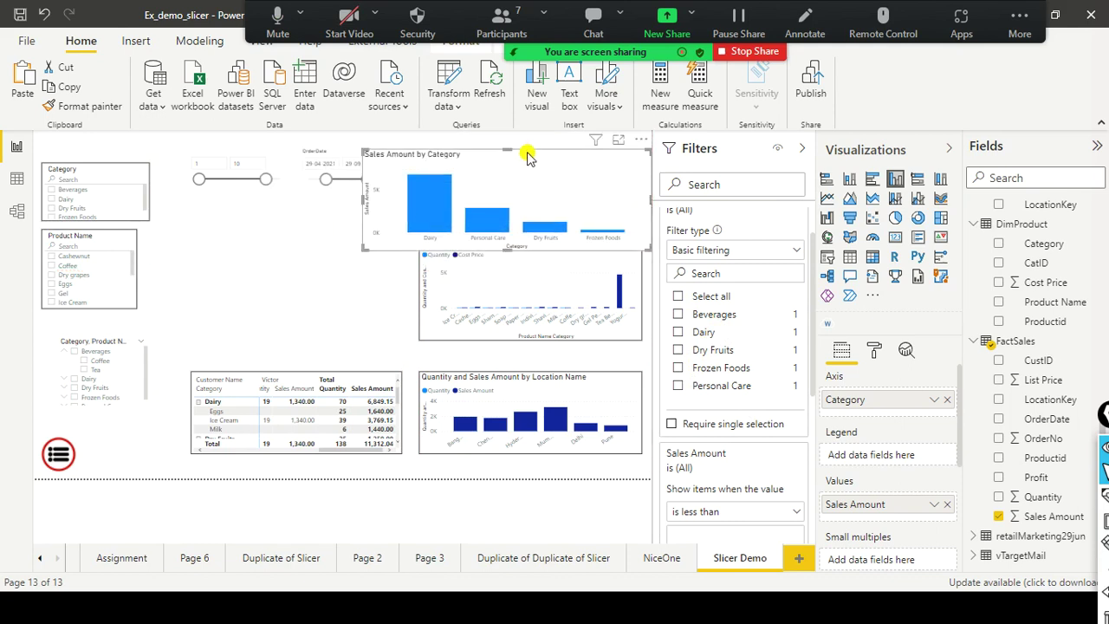
{"action": "left_click_drag", "start_coordinate": [510, 185], "coordinate": [538, 332]}
Review the condition options of the Sales Amount filter and collapse both the Category and Sales Amount filter cards
{"action": "scroll", "coordinate": [774, 494], "scroll_direction": "down", "scroll_amount": 2}
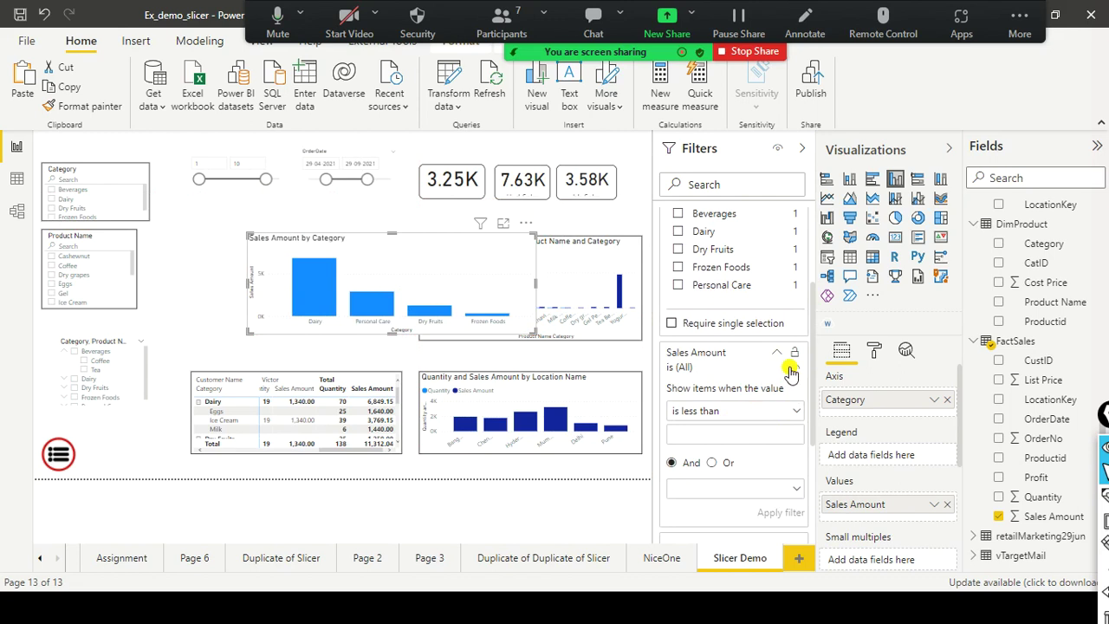
{"action": "scroll", "coordinate": [783, 312], "scroll_direction": "up", "scroll_amount": 2}
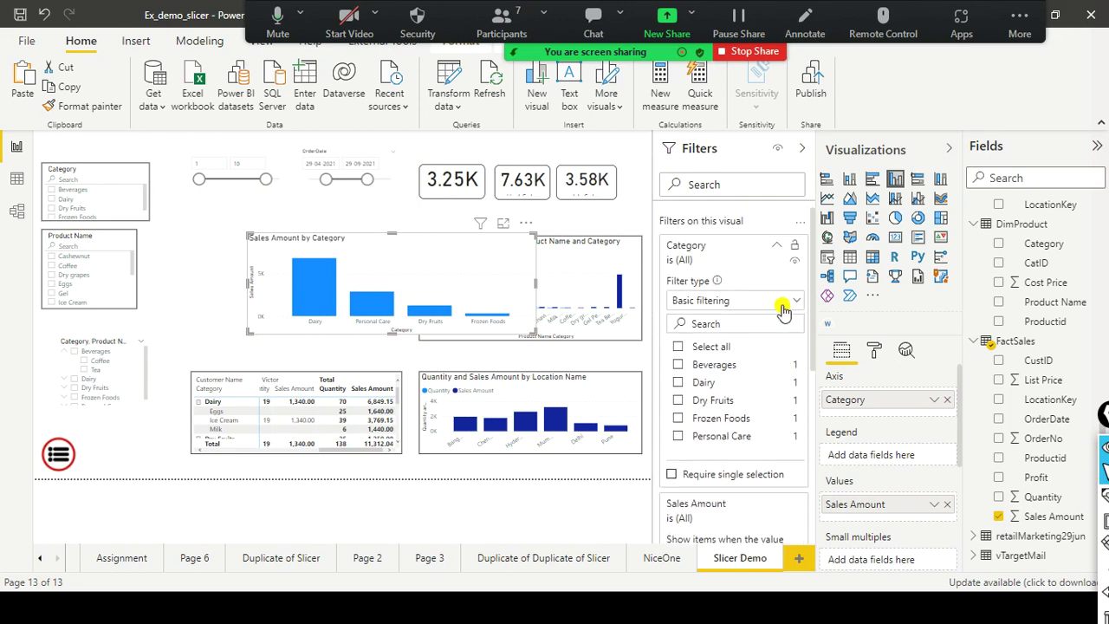
{"action": "left_click", "coordinate": [777, 249]}
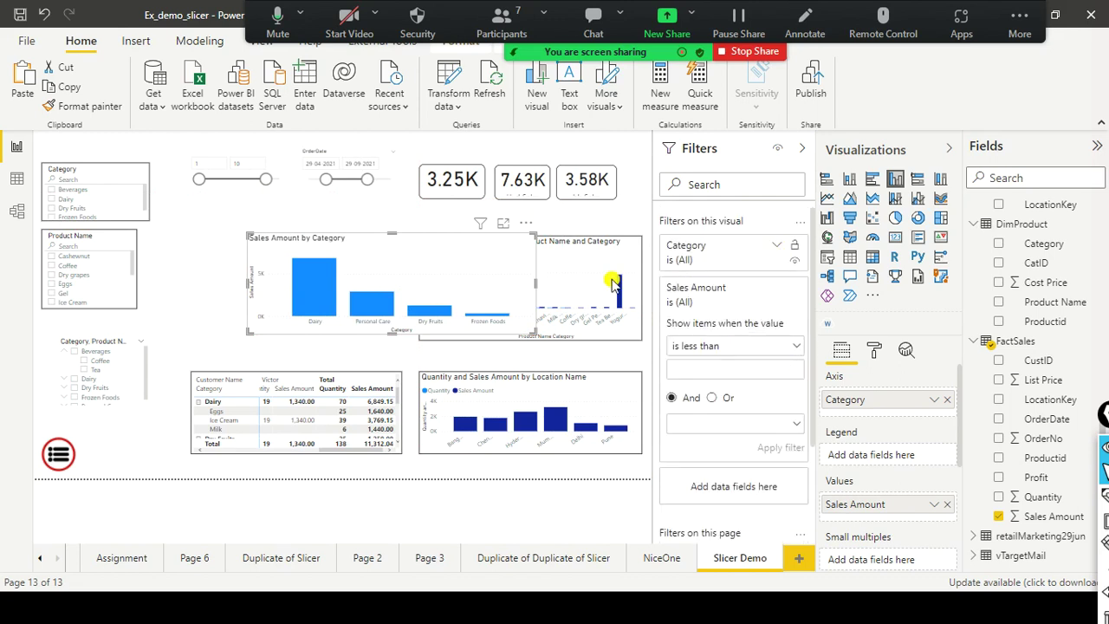
{"action": "left_click", "coordinate": [796, 347]}
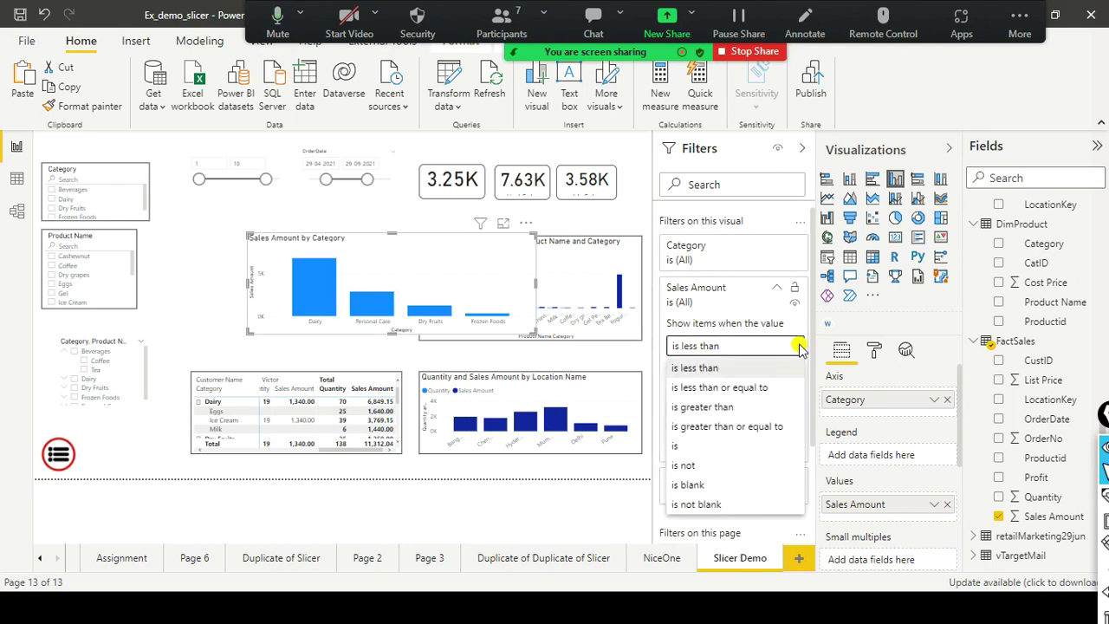
{"action": "left_click", "coordinate": [778, 290]}
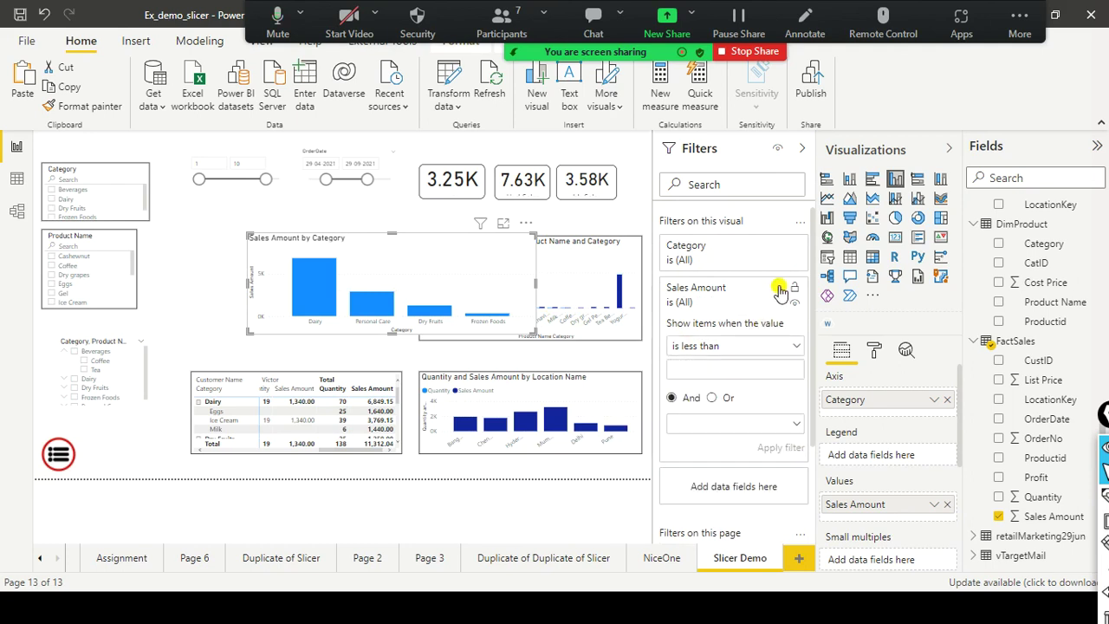
{"action": "left_click", "coordinate": [779, 291]}
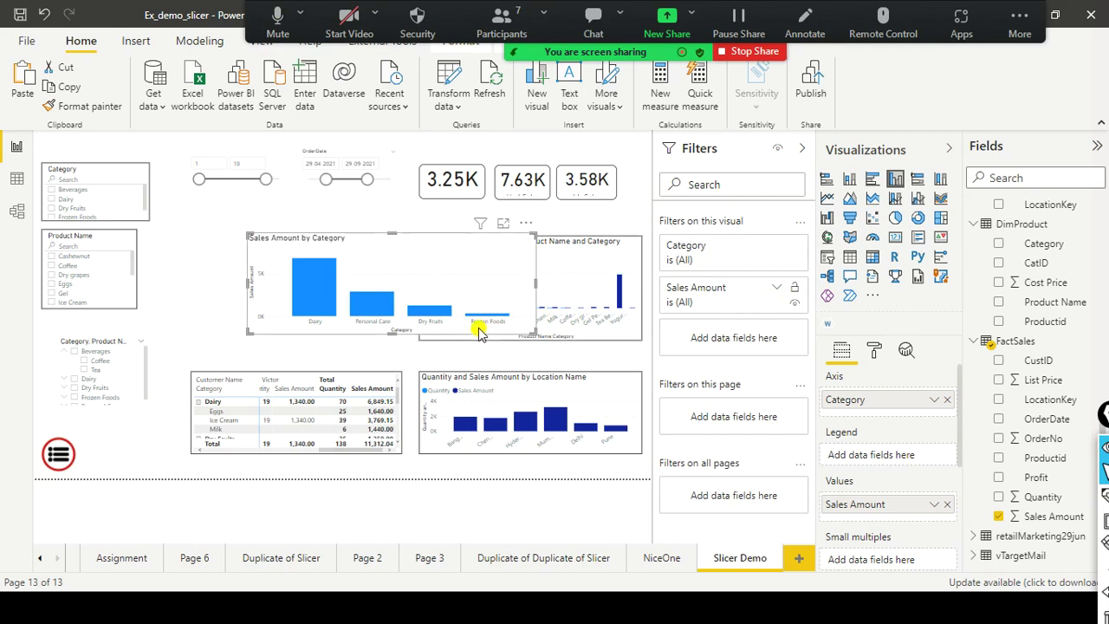
Clear the Category and Product Name slicers and check which filters affect the Sales Amount by Category chart
{"action": "left_click_drag", "start_coordinate": [459, 286], "coordinate": [395, 300]}
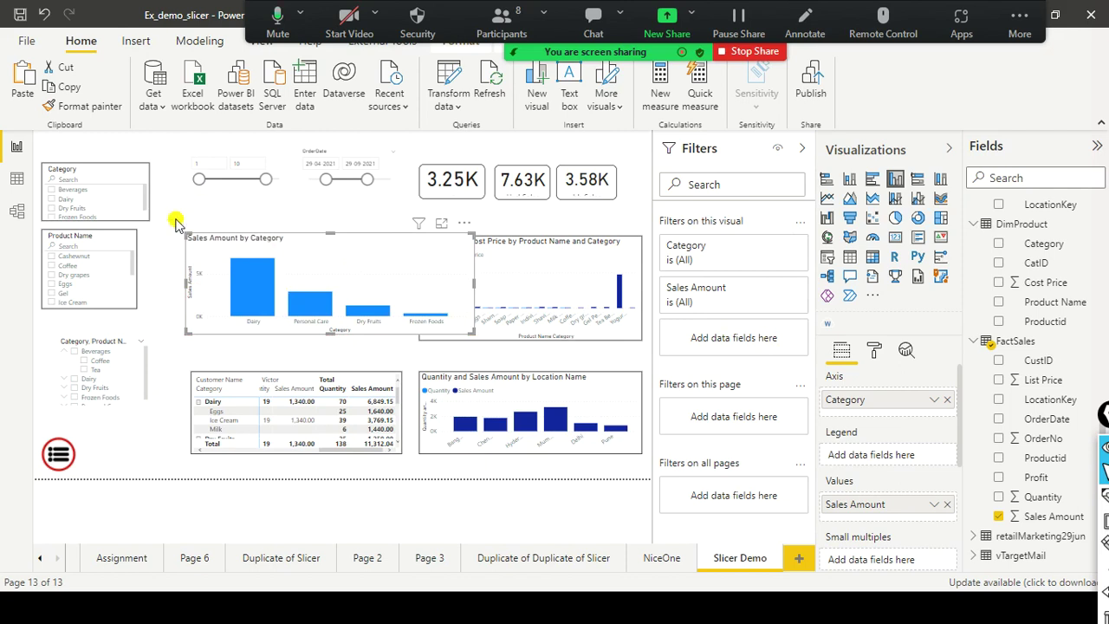
{"action": "left_click", "coordinate": [130, 177]}
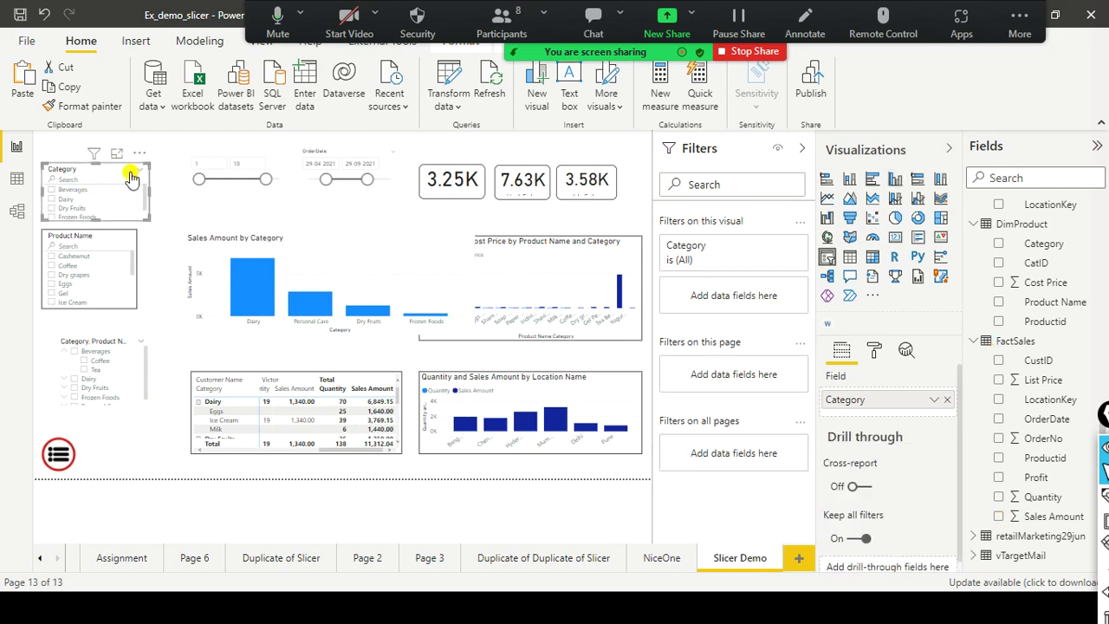
{"action": "left_click", "coordinate": [120, 241]}
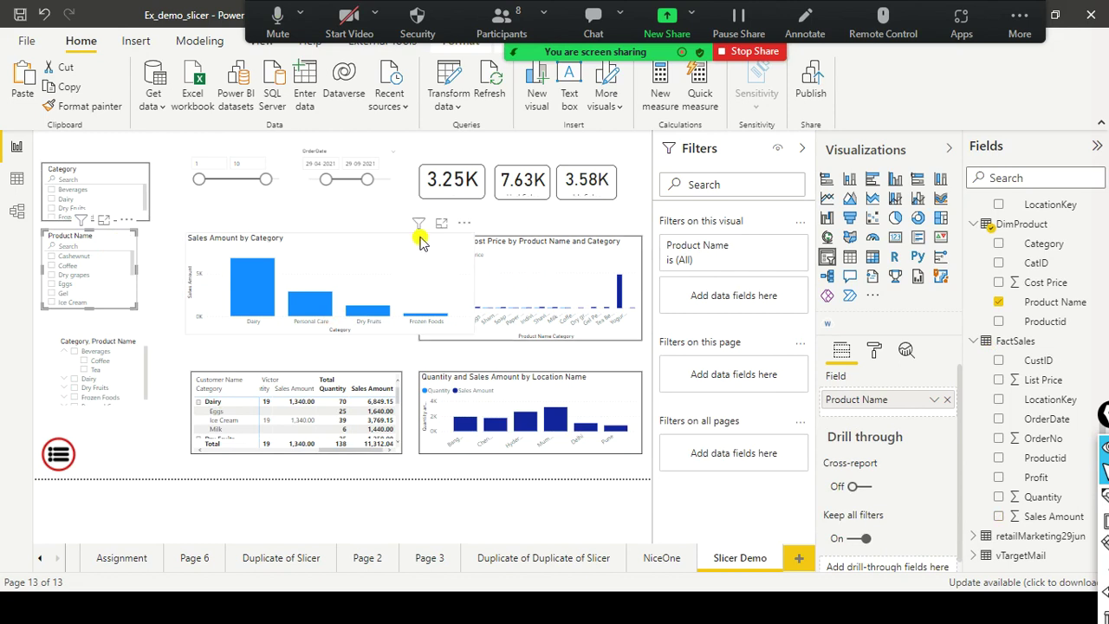
{"action": "left_click", "coordinate": [421, 225]}
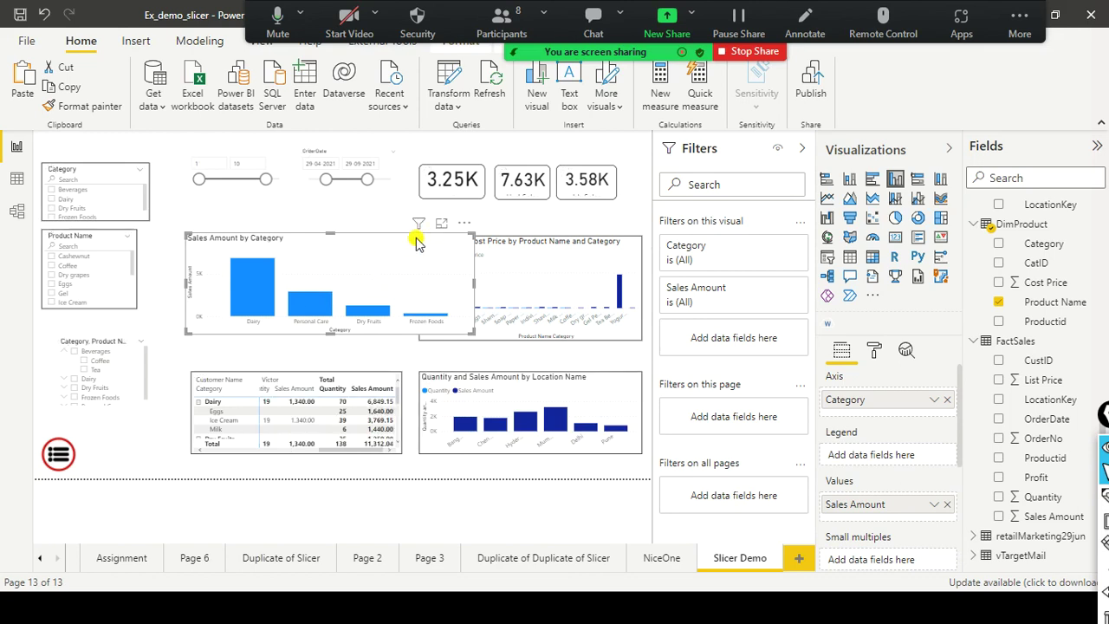
{"action": "mouse_move", "coordinate": [425, 225]}
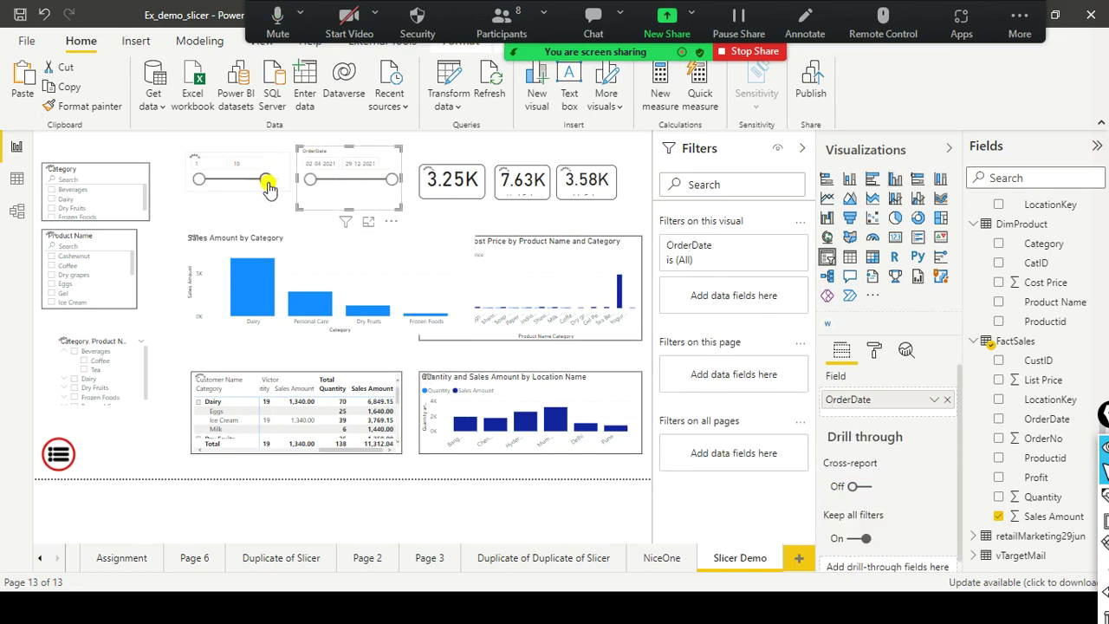
Adjust the MonthNumber slicer so its header shows and clear its selection back to the full 1 to 12 range
{"action": "left_click_drag", "start_coordinate": [270, 185], "coordinate": [268, 179]}
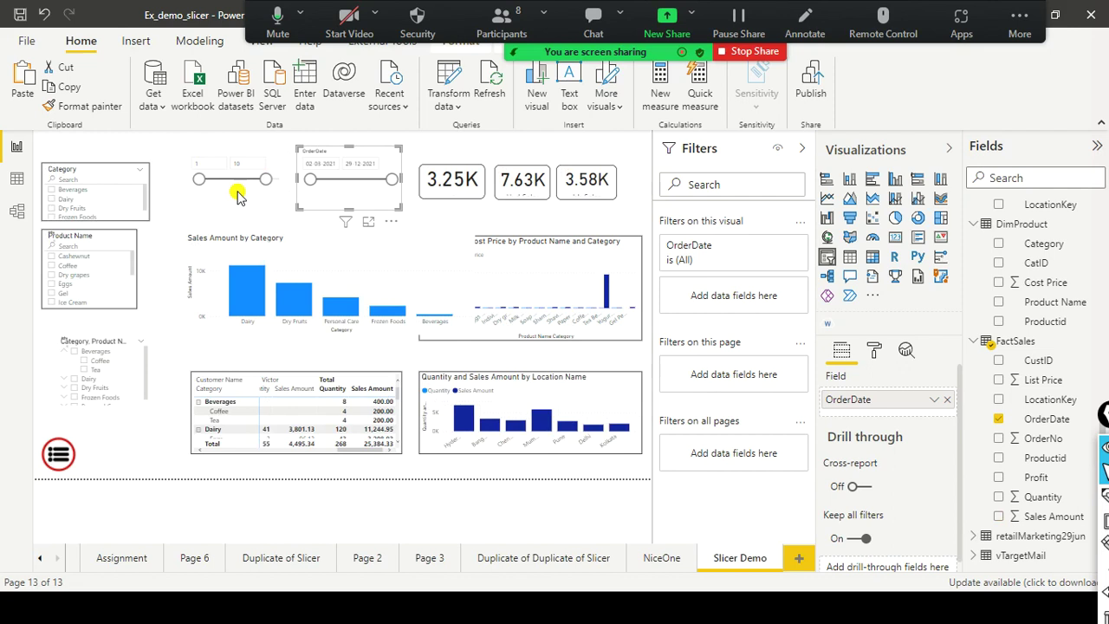
{"action": "left_click", "coordinate": [236, 195]}
{"action": "left_click_drag", "start_coordinate": [239, 191], "coordinate": [270, 180]}
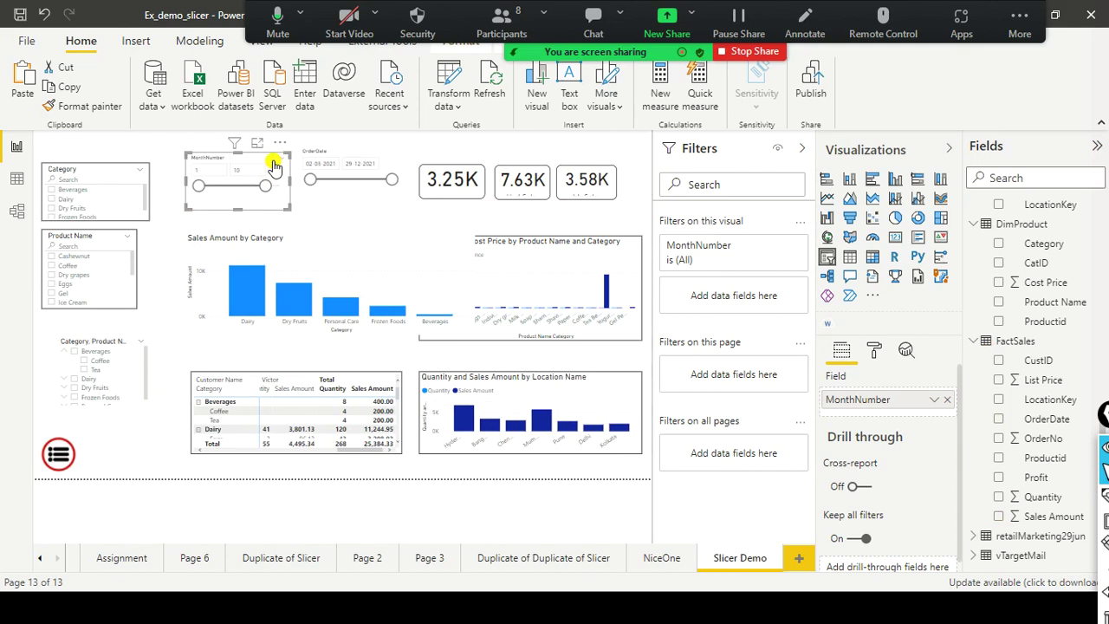
{"action": "left_click", "coordinate": [275, 162]}
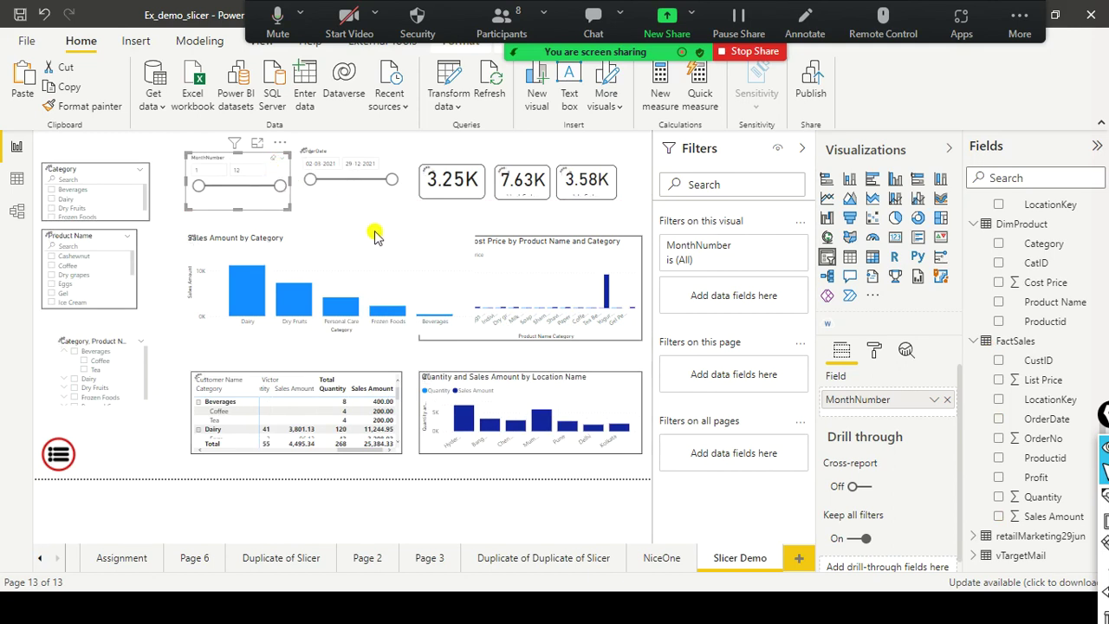
Reposition and narrow the Sales Amount by Category chart so it fits between the Product Name slicer and the Quantity and Cost Price chart
{"action": "left_click_drag", "start_coordinate": [300, 324], "coordinate": [251, 335]}
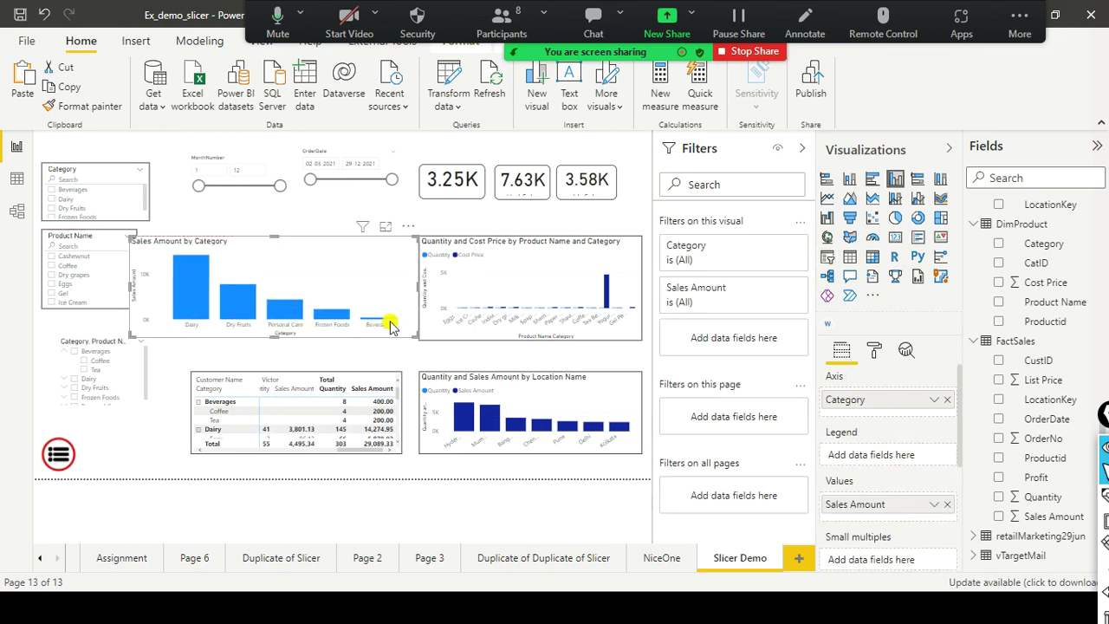
{"action": "left_click_drag", "start_coordinate": [130, 287], "coordinate": [138, 287]}
{"action": "left_click_drag", "start_coordinate": [214, 286], "coordinate": [185, 294]}
{"action": "left_click_drag", "start_coordinate": [417, 288], "coordinate": [402, 289]}
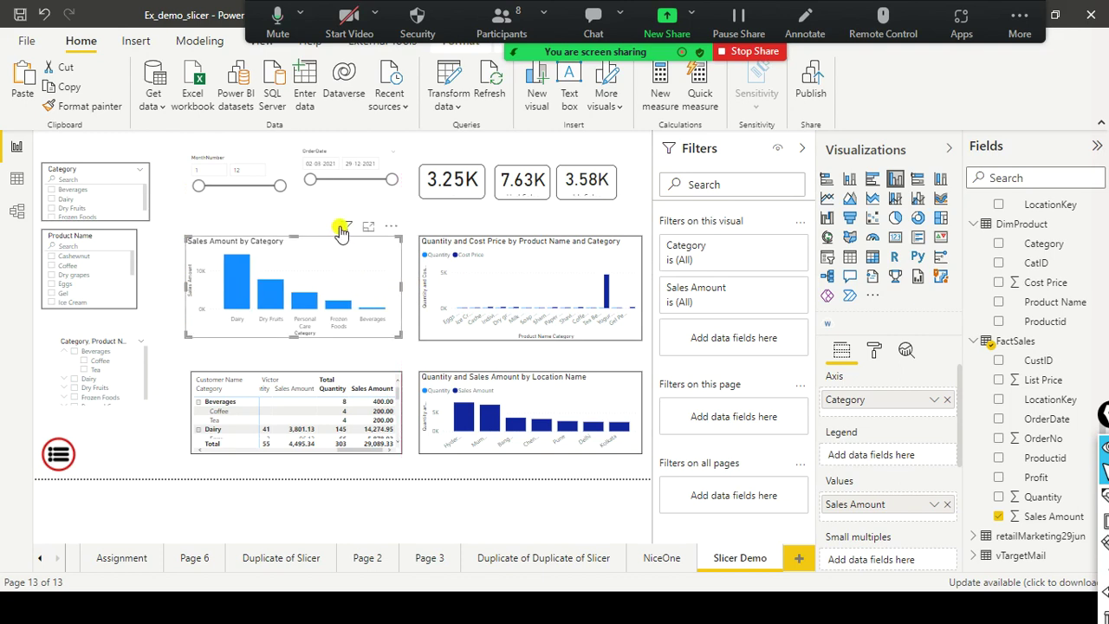
Check the list of filters and slicers affecting the Sales Amount by Category chart
{"action": "mouse_move", "coordinate": [348, 231]}
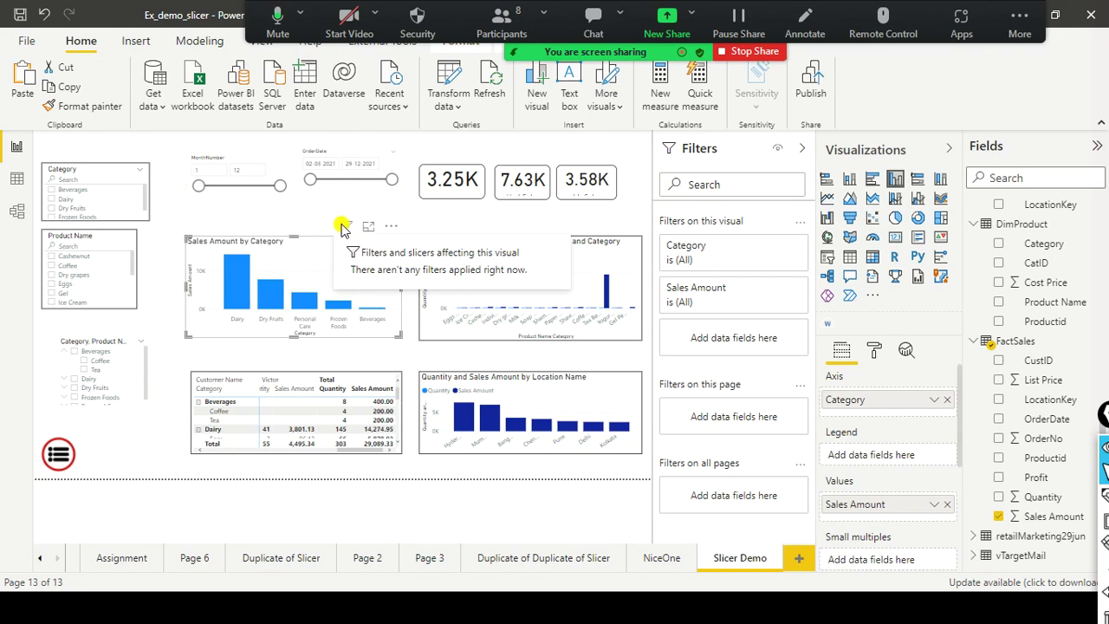
{"action": "left_click", "coordinate": [345, 224]}
{"action": "left_click", "coordinate": [311, 403]}
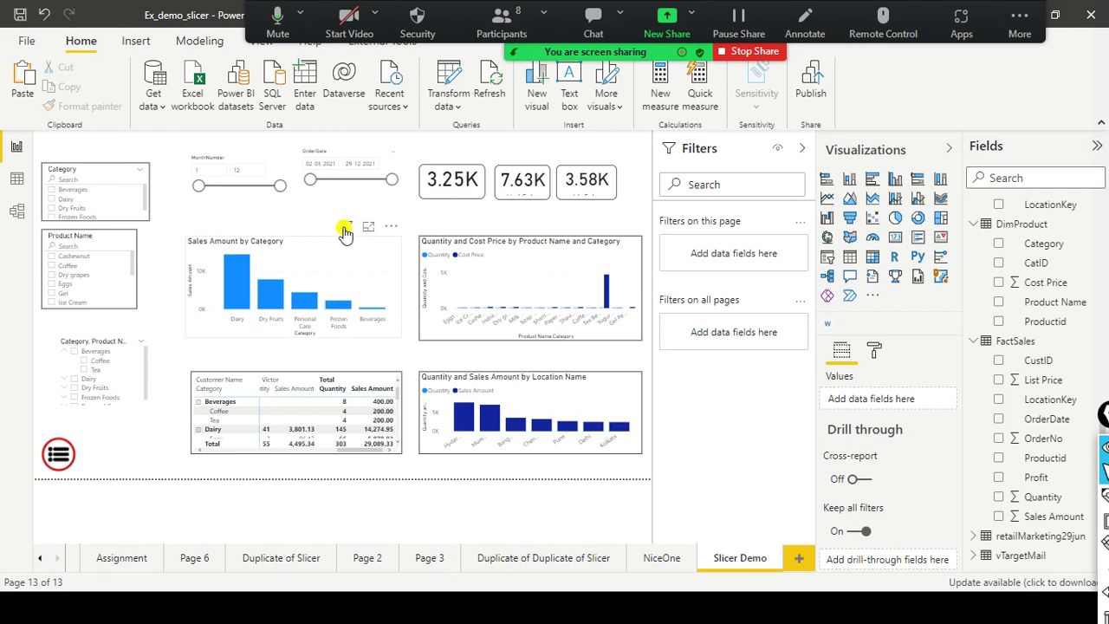
{"action": "mouse_move", "coordinate": [344, 232]}
{"action": "mouse_move", "coordinate": [350, 227]}
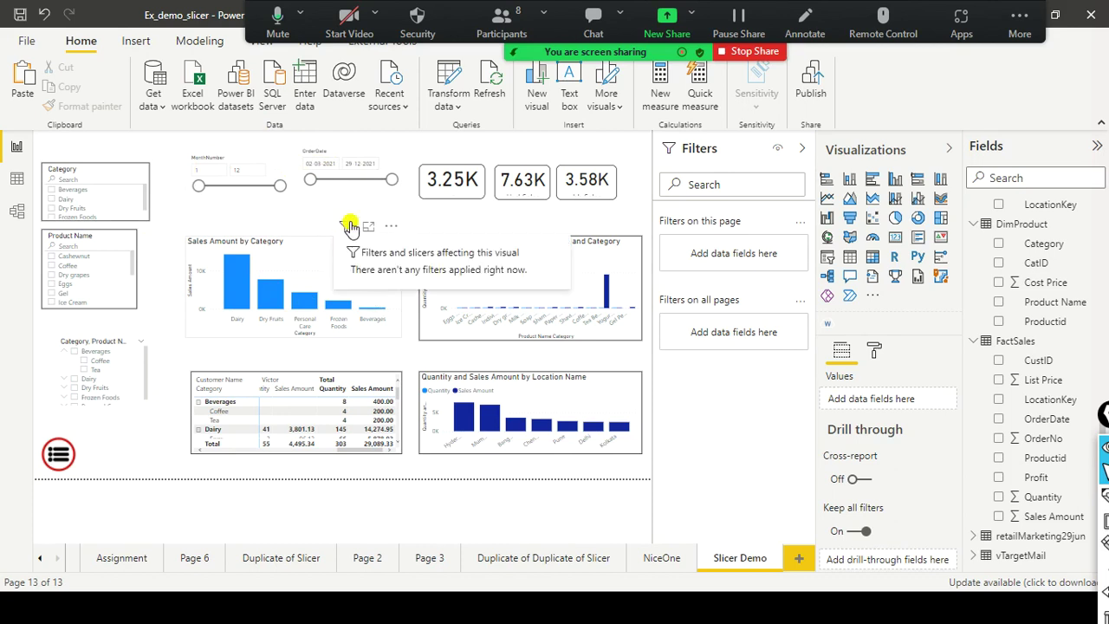
Shift the Product Name slicer slightly down and to the left below the Category slicer
{"action": "left_click", "coordinate": [1104, 473]}
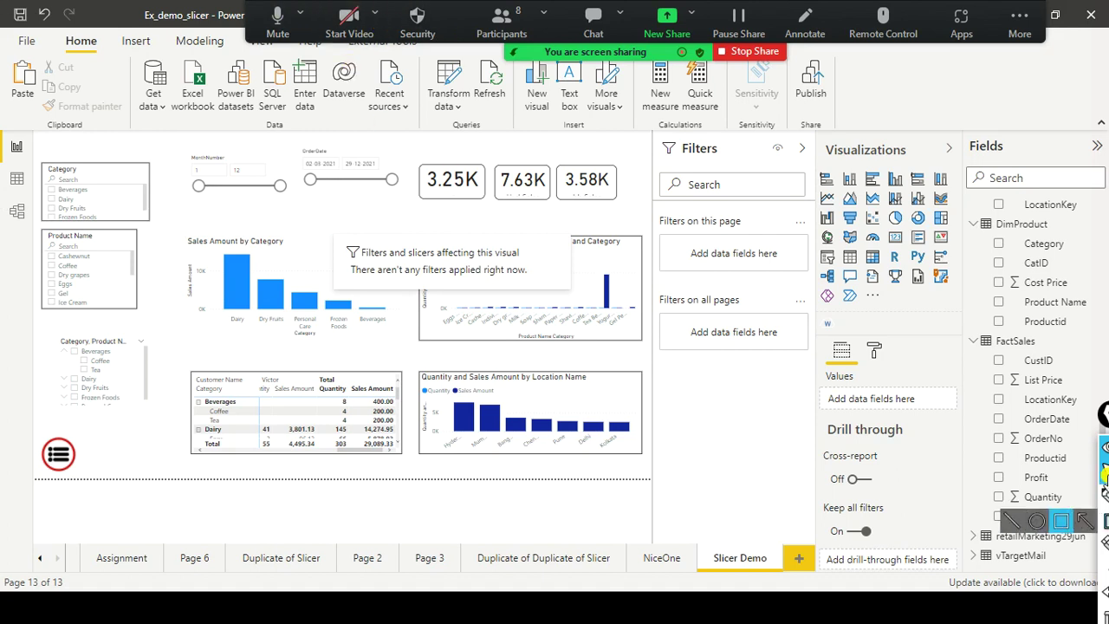
{"action": "left_click", "coordinate": [102, 297]}
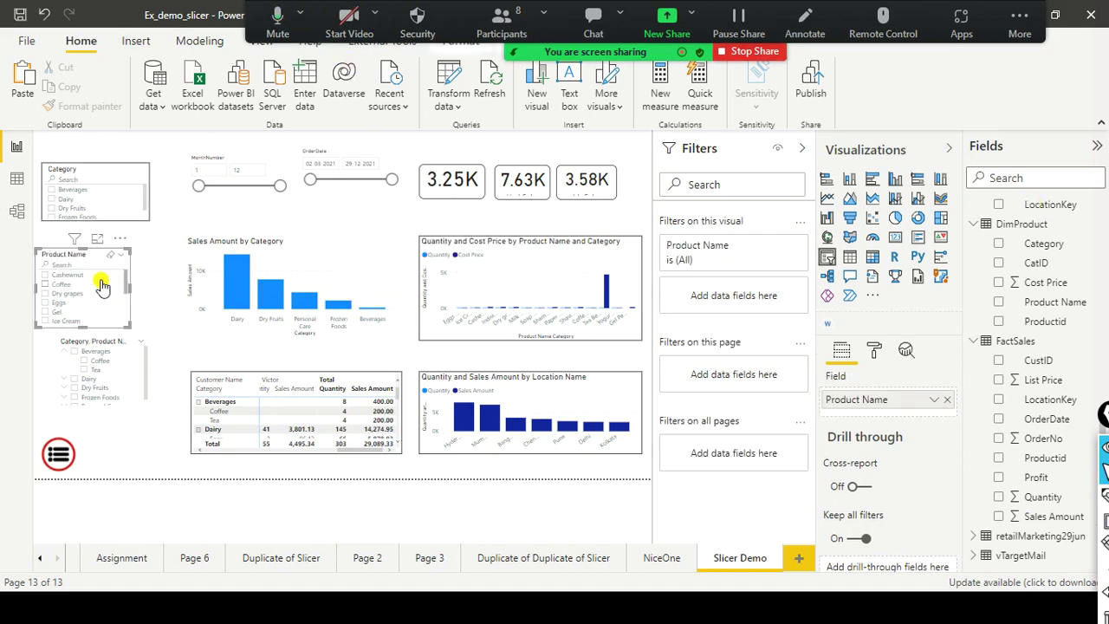
{"action": "left_click_drag", "start_coordinate": [105, 284], "coordinate": [82, 302]}
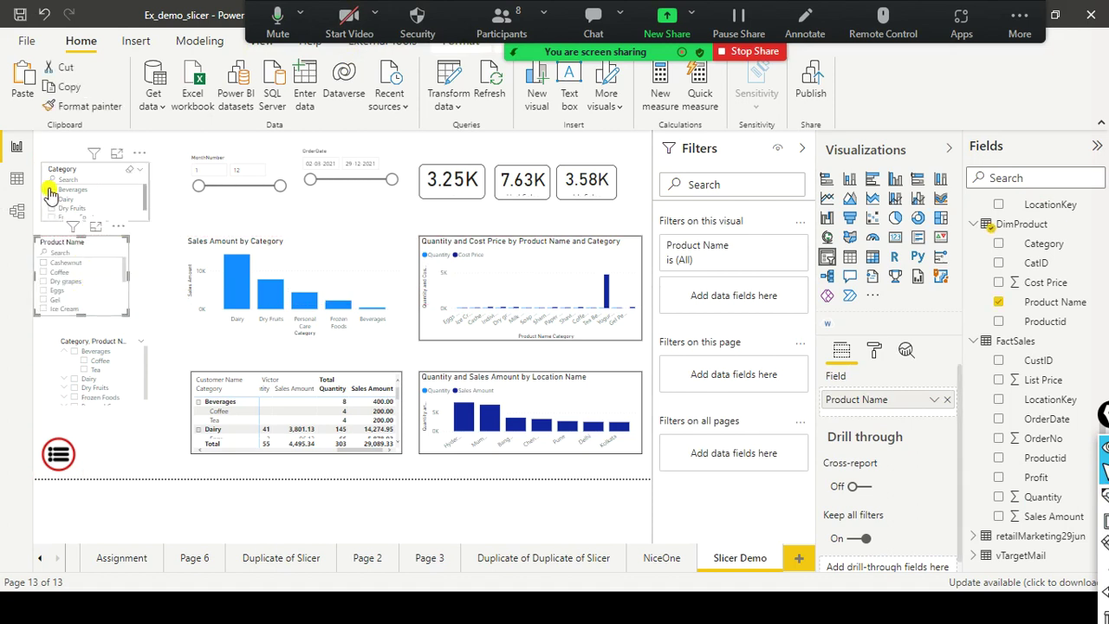
Select Beverages in the Category slicer and check which filters affect the Product Name slicer below it
{"action": "left_click", "coordinate": [50, 189]}
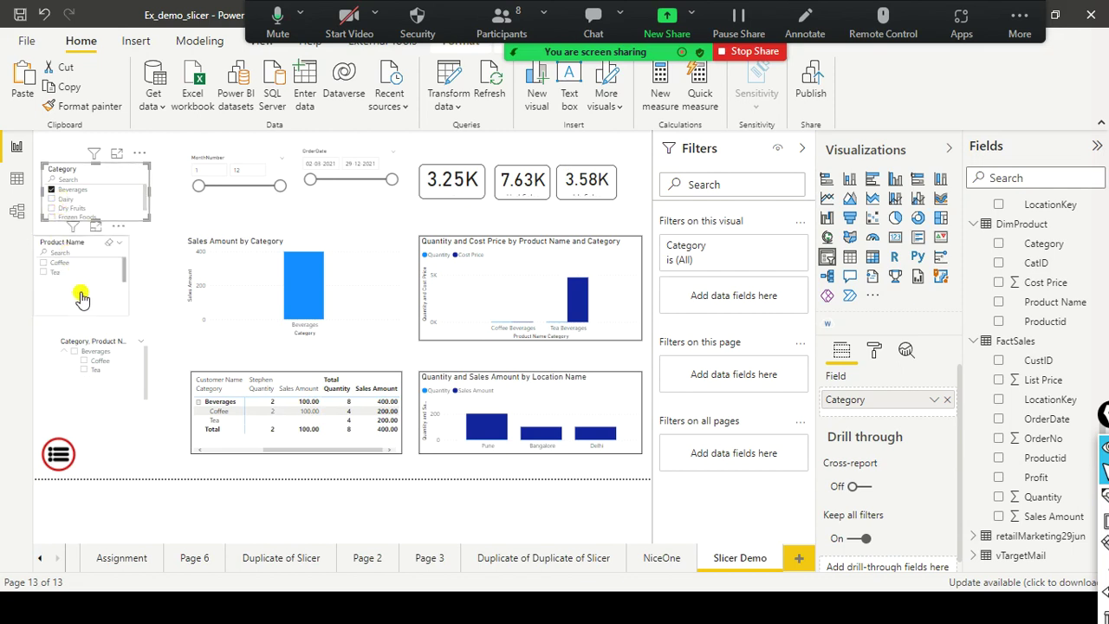
{"action": "left_click", "coordinate": [87, 249]}
{"action": "mouse_move", "coordinate": [89, 245]}
{"action": "left_mouse_down"}
{"action": "mouse_move", "coordinate": [96, 266]}
{"action": "mouse_move", "coordinate": [106, 251]}
{"action": "mouse_move", "coordinate": [96, 256]}
{"action": "left_mouse_up"}
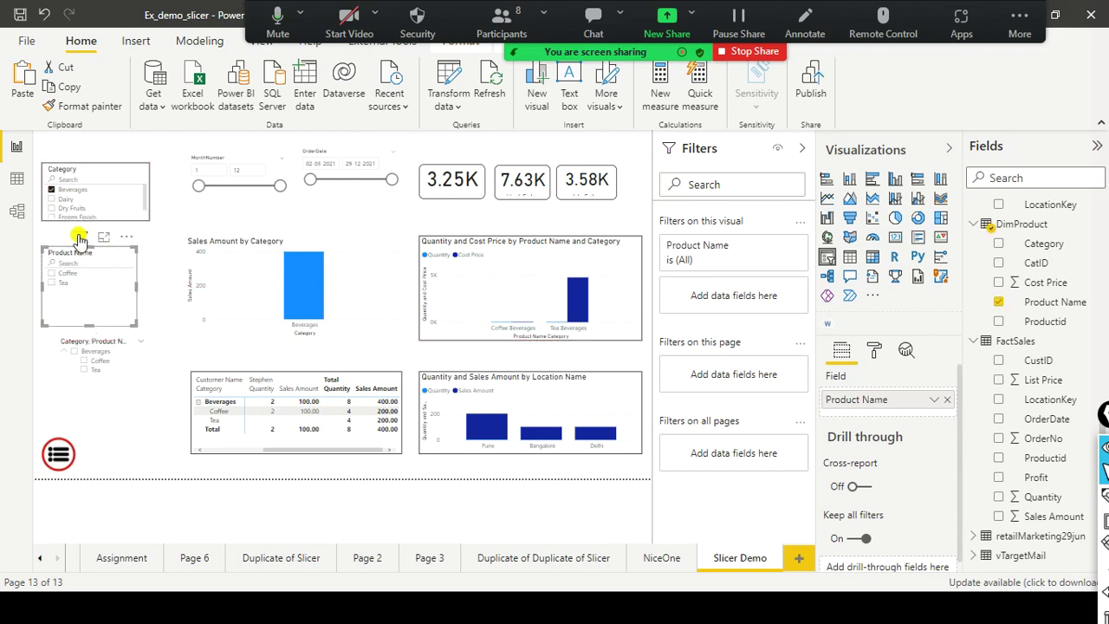
{"action": "mouse_move", "coordinate": [78, 238]}
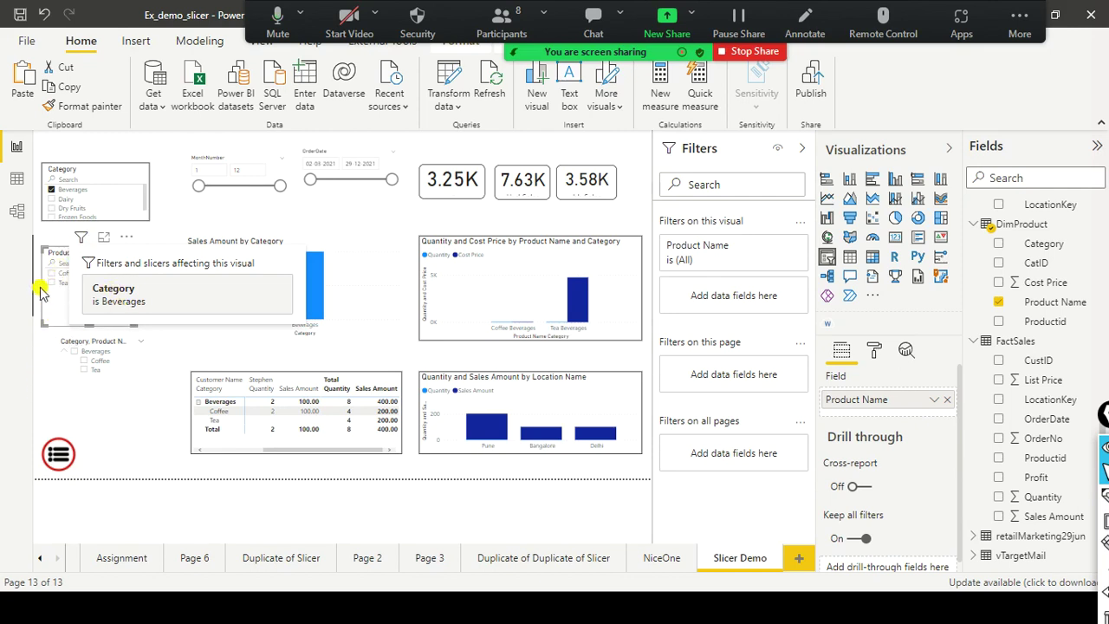
Annotate the report with the text "Cascading slicer" beside the Category slicer, over the MonthNumber slicer's header
{"action": "left_click", "coordinate": [99, 190]}
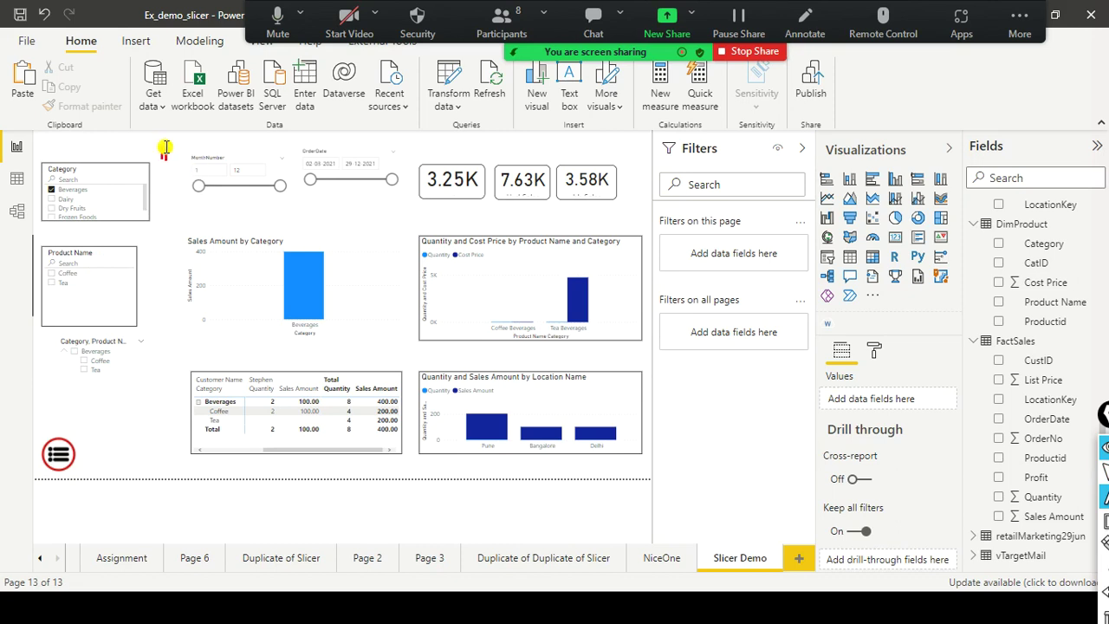
{"action": "left_click", "coordinate": [165, 148]}
{"action": "type", "text": "easl"}
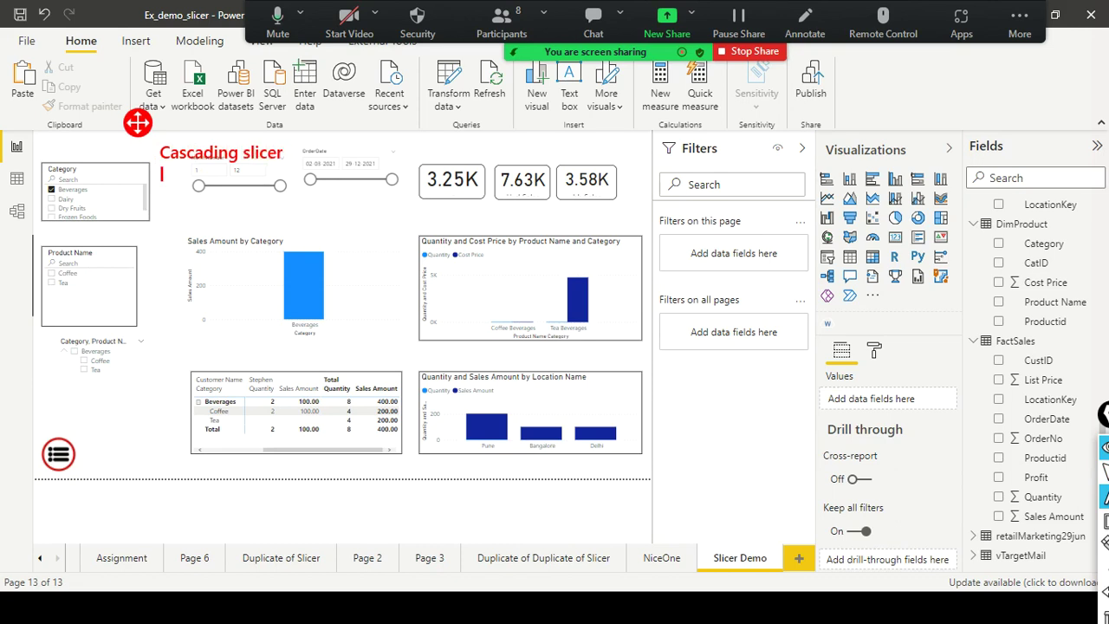
{"action": "key", "text": "Escape"}
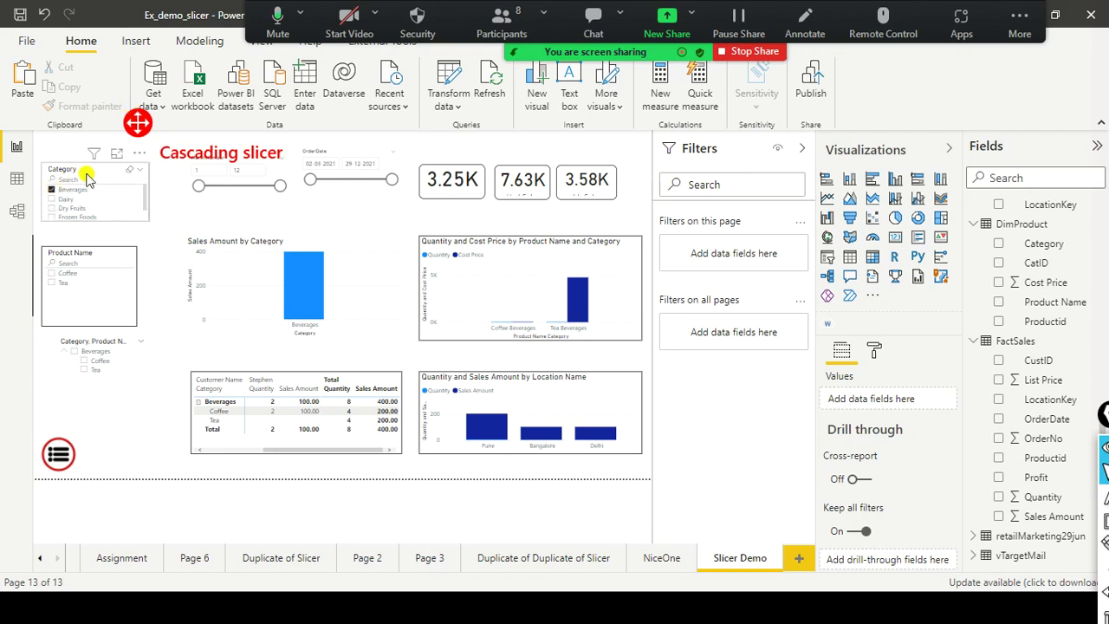
Clear the Beverages selection from the Category slicer
{"action": "left_click", "coordinate": [45, 270]}
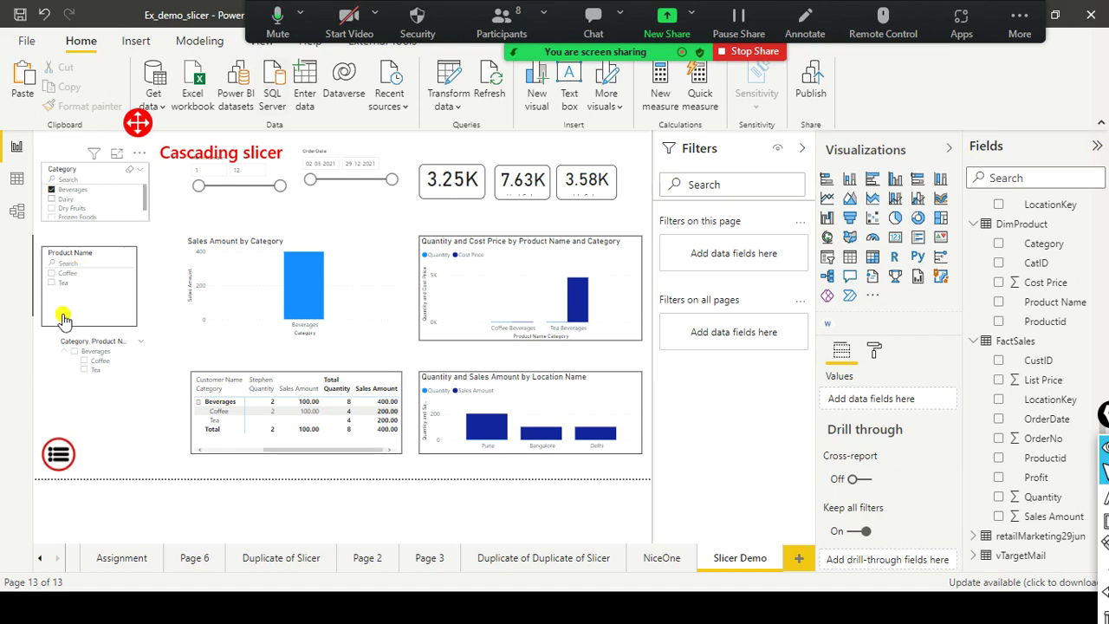
{"action": "left_click", "coordinate": [129, 176]}
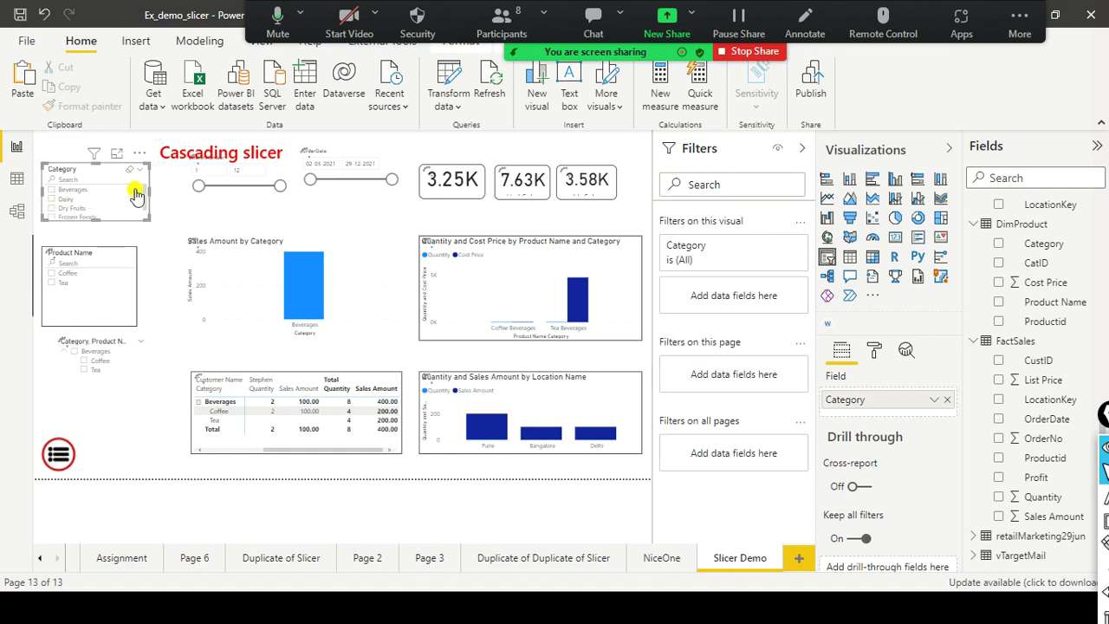
{"action": "left_click", "coordinate": [121, 199]}
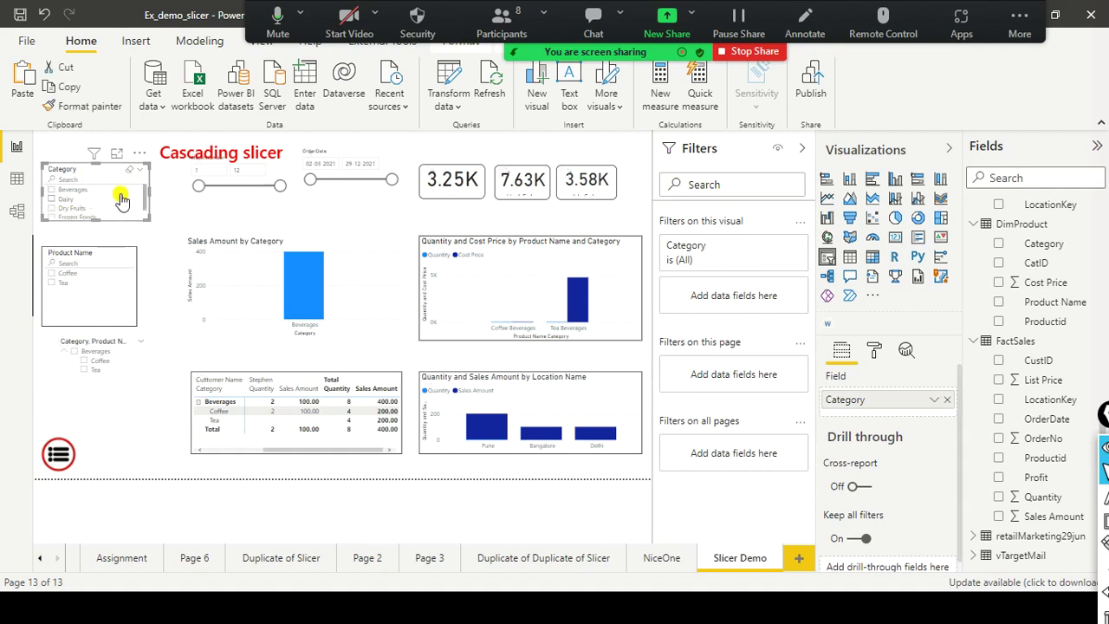
Select Coffee in the Product Name slicer and check which categories the Category slicer above it offers
{"action": "left_click", "coordinate": [121, 196]}
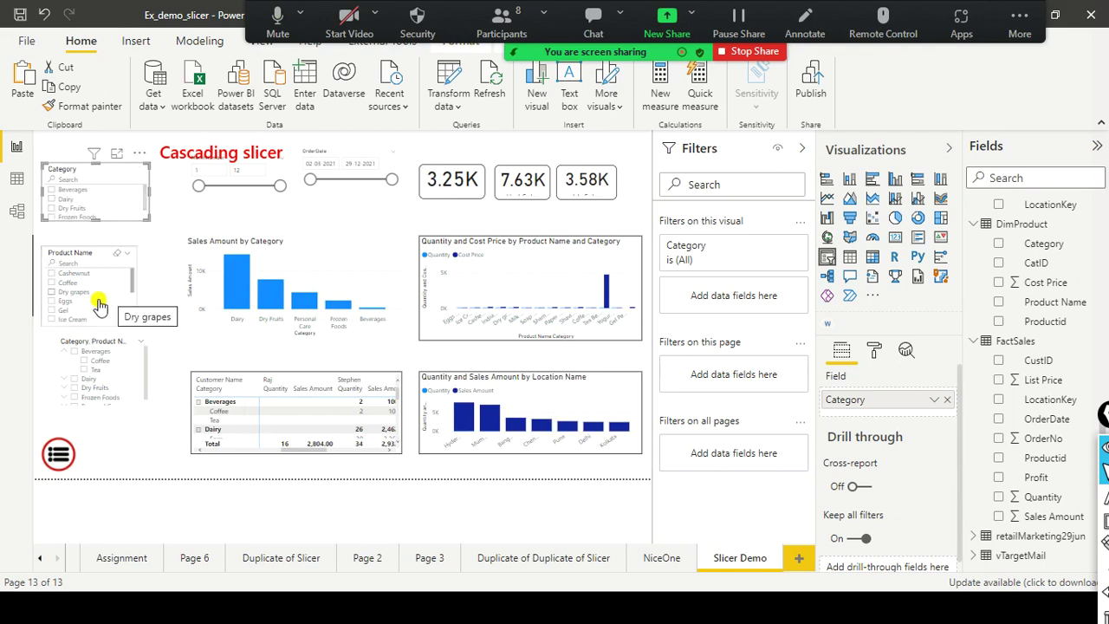
{"action": "left_click", "coordinate": [54, 286]}
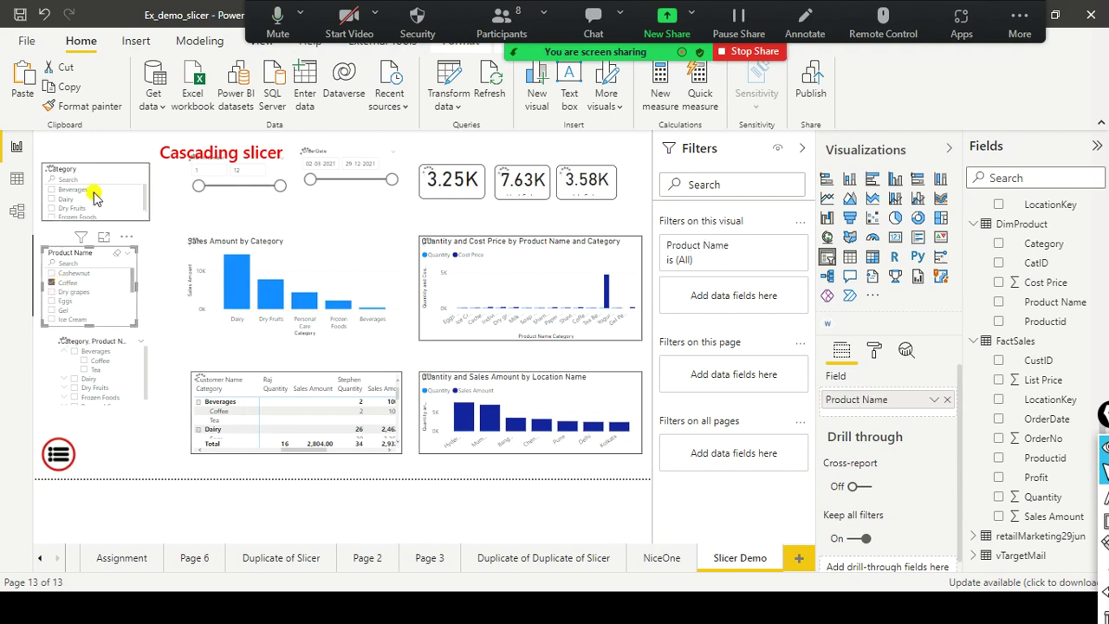
{"action": "left_click", "coordinate": [69, 284]}
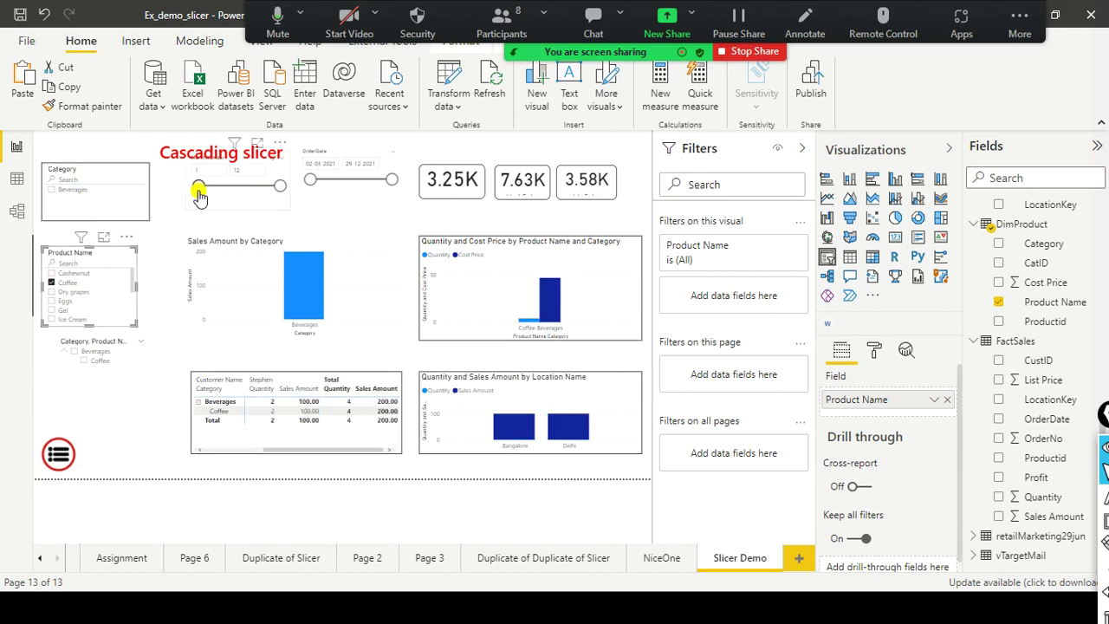
{"action": "left_click", "coordinate": [115, 260]}
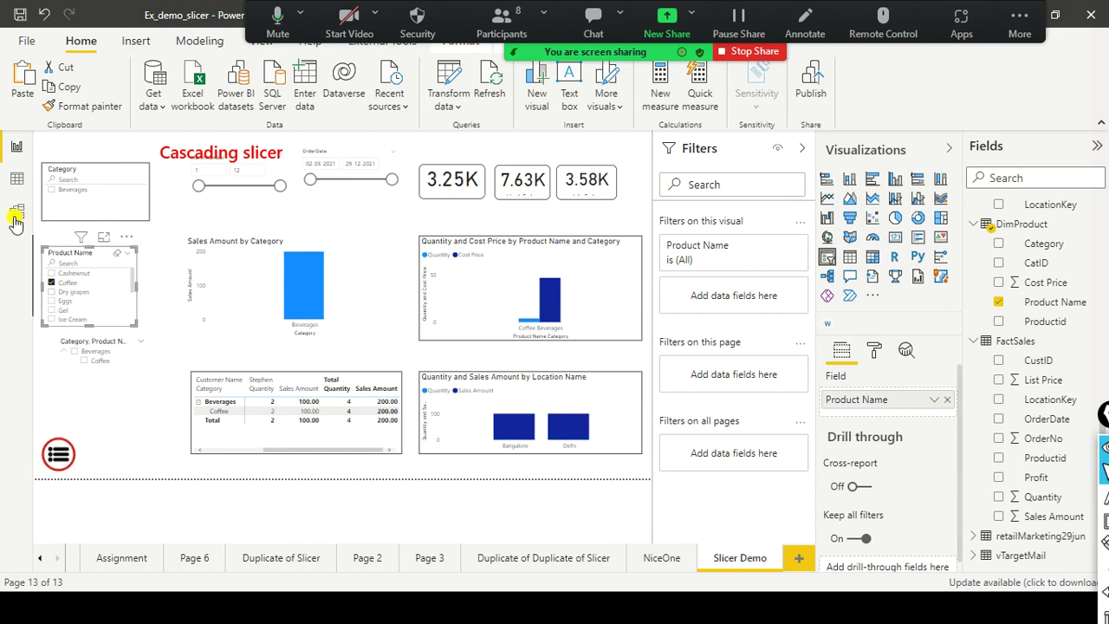
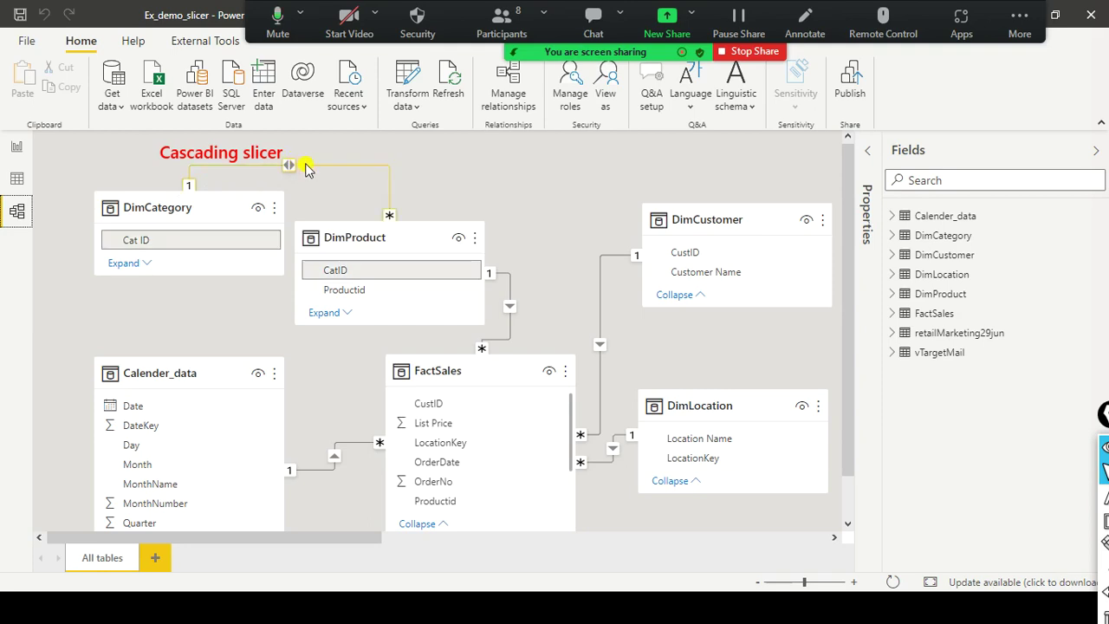
Set the cross filter direction of the DimProduct–DimCategory relationship to Single in the model
{"action": "double_click", "coordinate": [315, 164]}
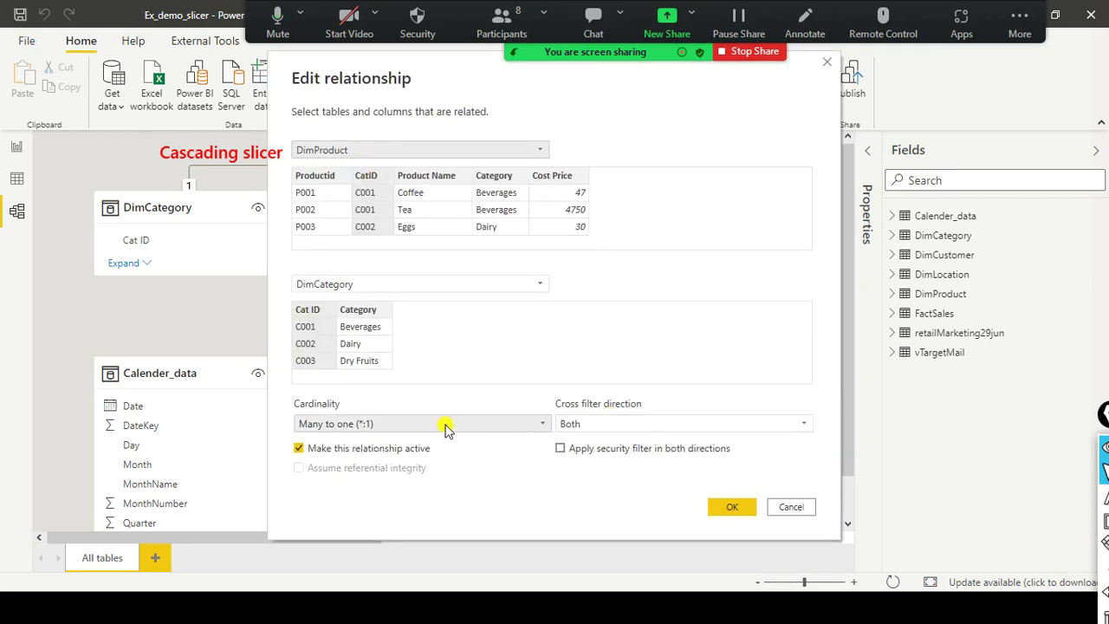
{"action": "left_click", "coordinate": [633, 427]}
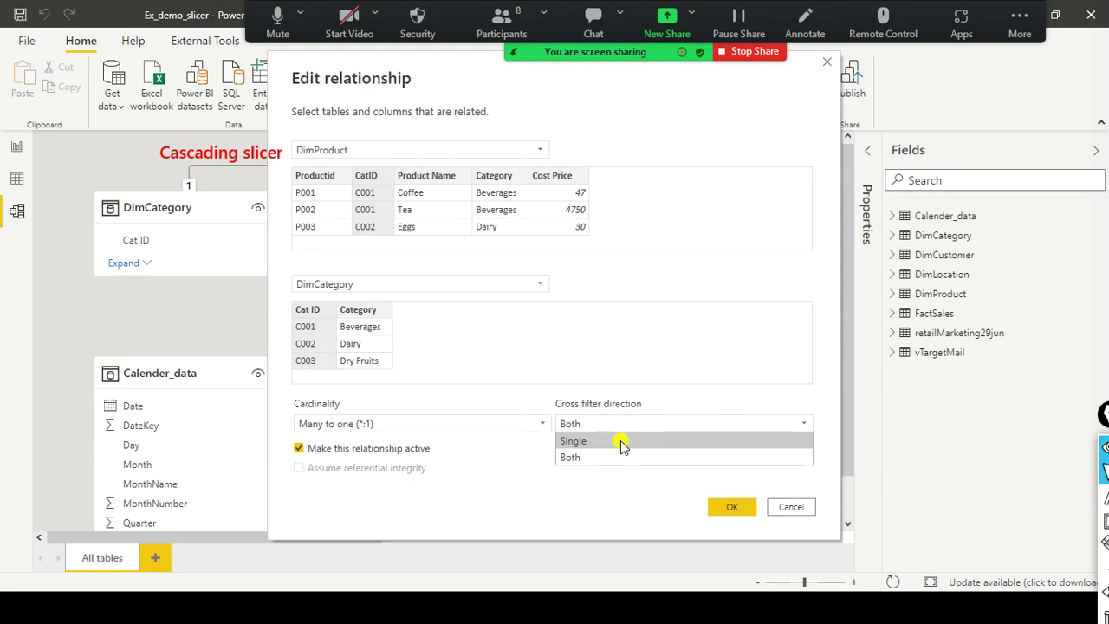
{"action": "left_click", "coordinate": [622, 443]}
{"action": "left_click", "coordinate": [729, 508]}
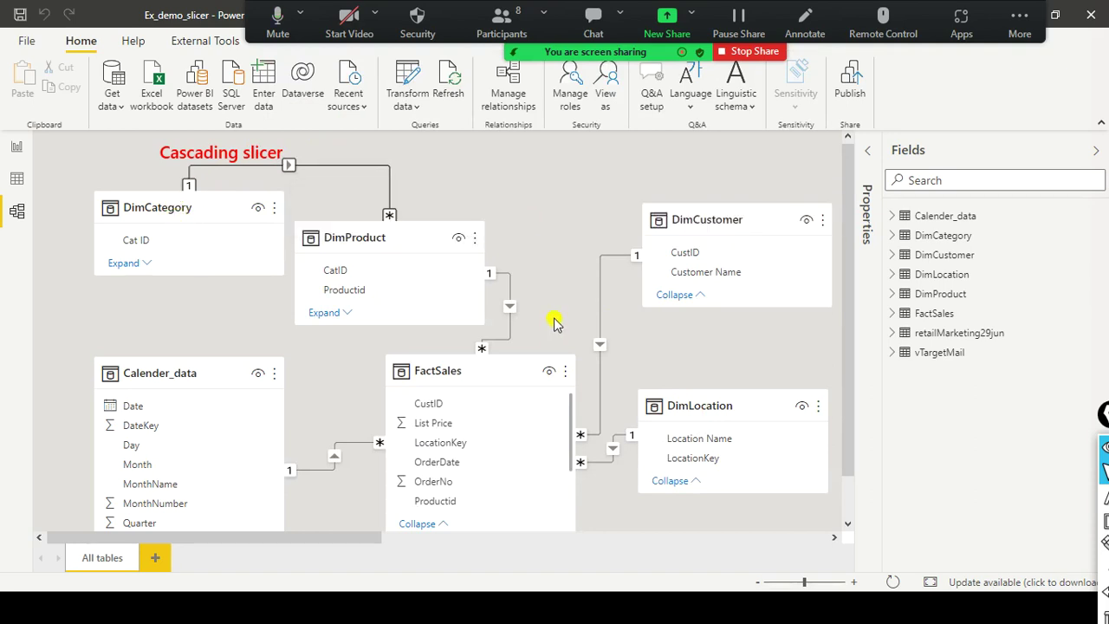
Return to the report, select Coffee in the Product Name slicer again and review the Category slicer's full list
{"action": "left_click", "coordinate": [16, 146]}
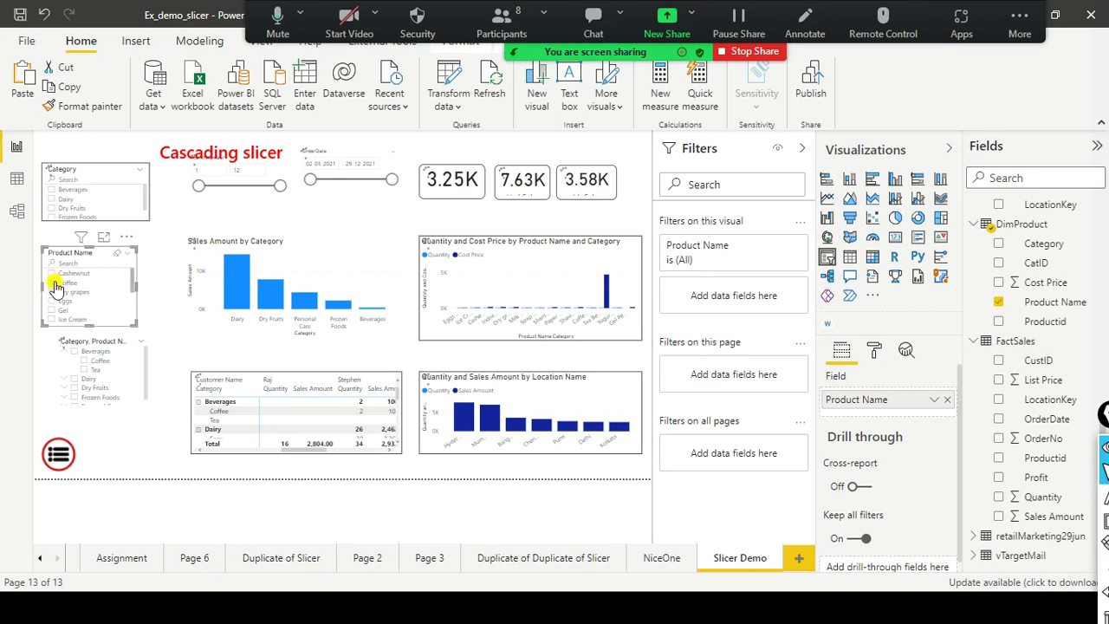
{"action": "left_click", "coordinate": [52, 283]}
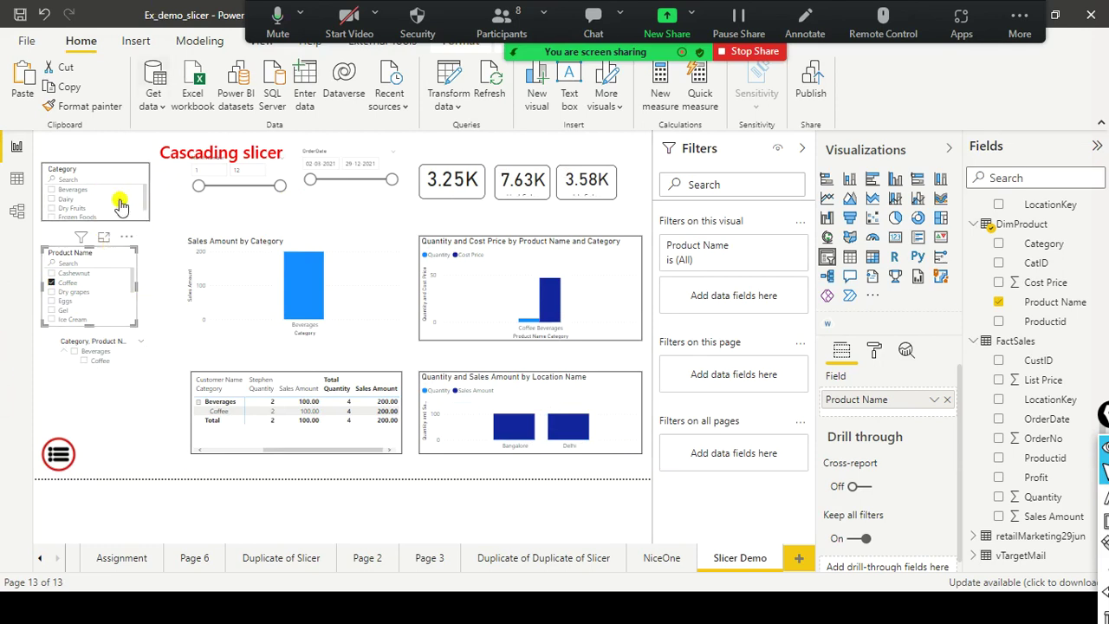
{"action": "scroll", "coordinate": [117, 206], "scroll_direction": "down", "scroll_amount": 1}
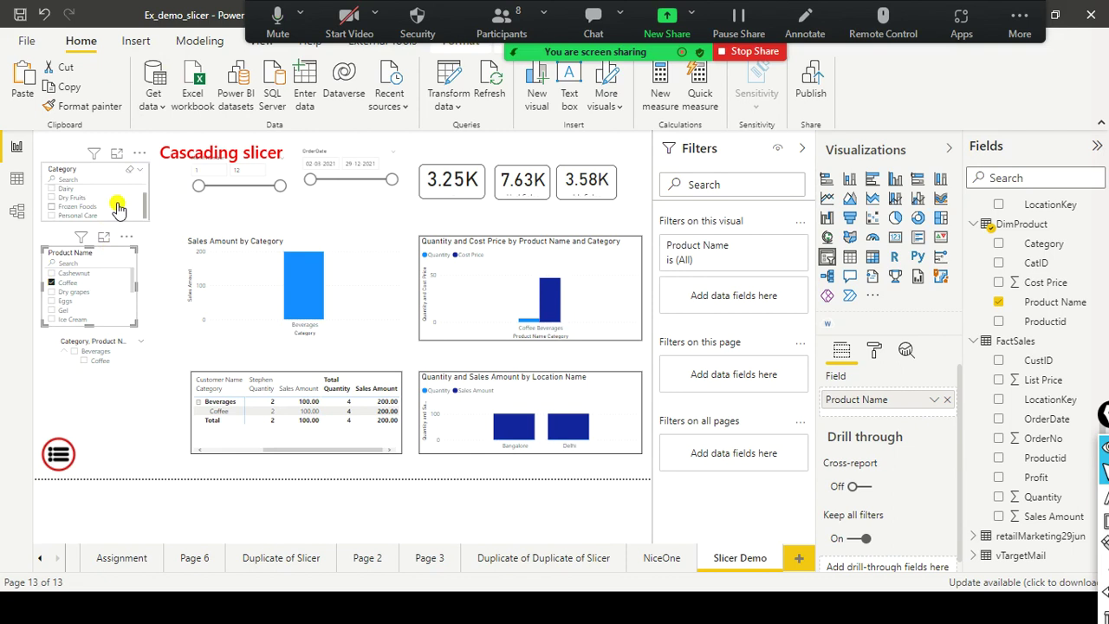
{"action": "left_click", "coordinate": [54, 290]}
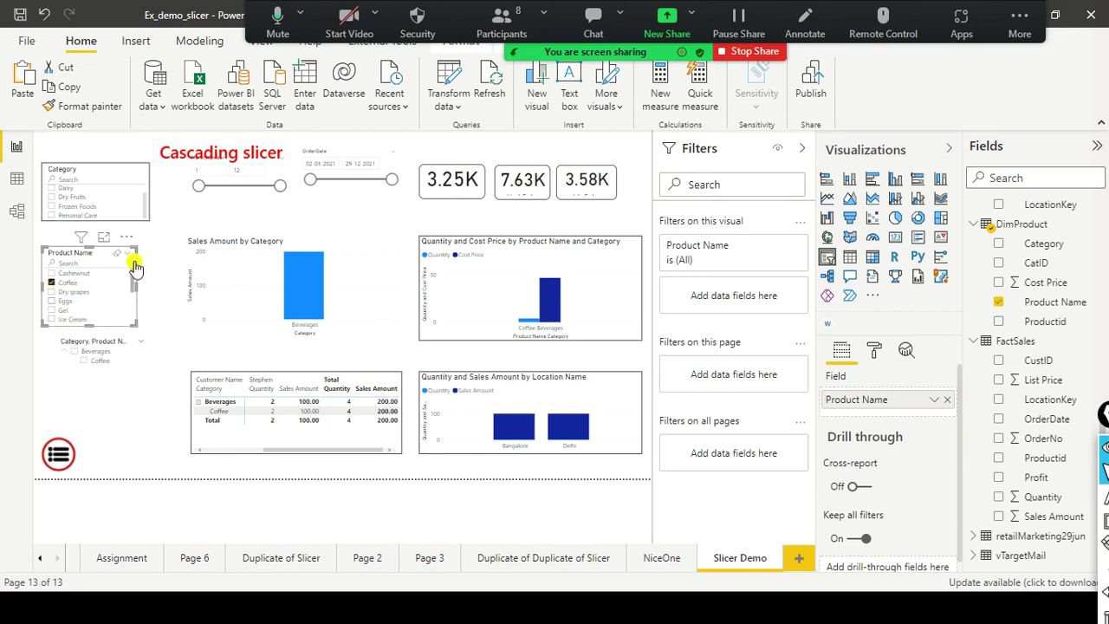
{"action": "scroll", "coordinate": [117, 213], "scroll_direction": "up", "scroll_amount": 1}
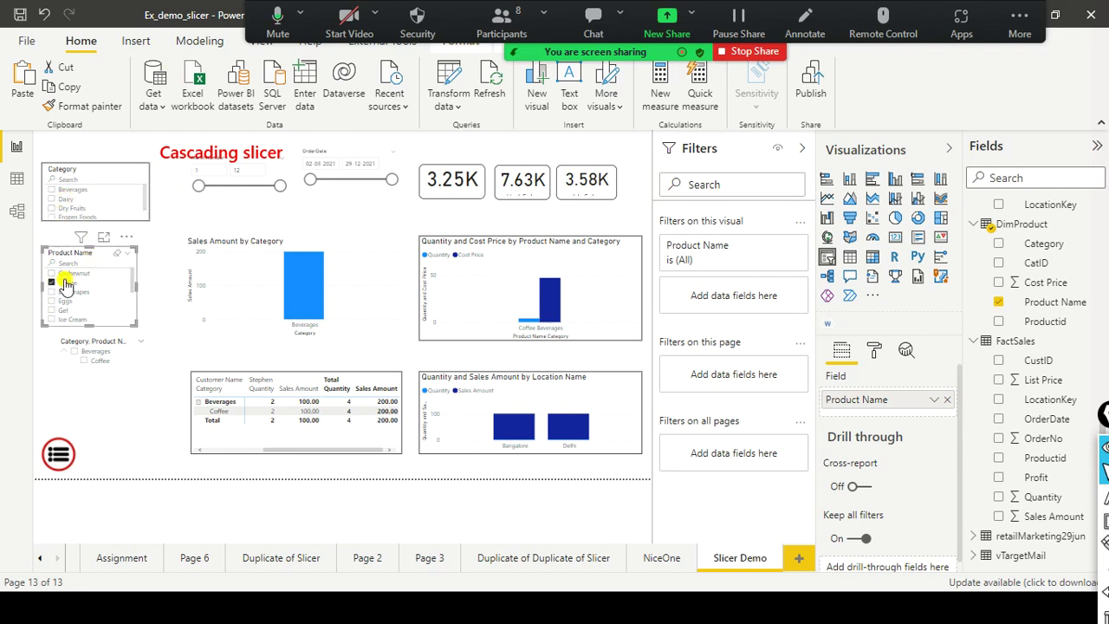
Add Tea to the Coffee selection in the Product Name slicer
{"action": "scroll", "coordinate": [90, 305], "scroll_direction": "down", "scroll_amount": 1}
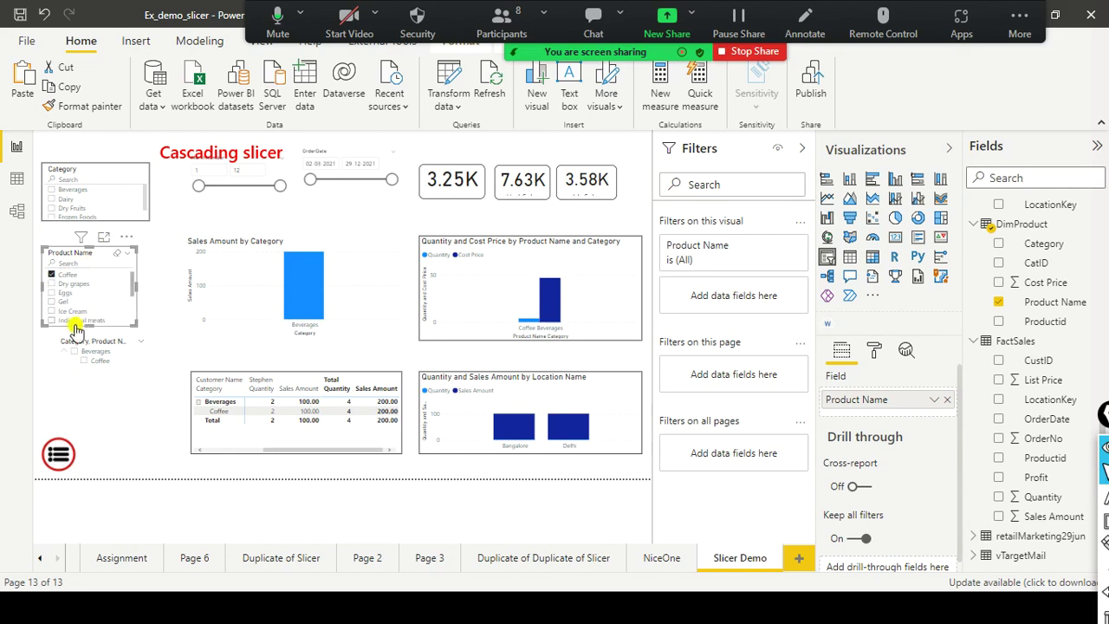
{"action": "scroll", "coordinate": [73, 318], "scroll_direction": "down", "scroll_amount": 3}
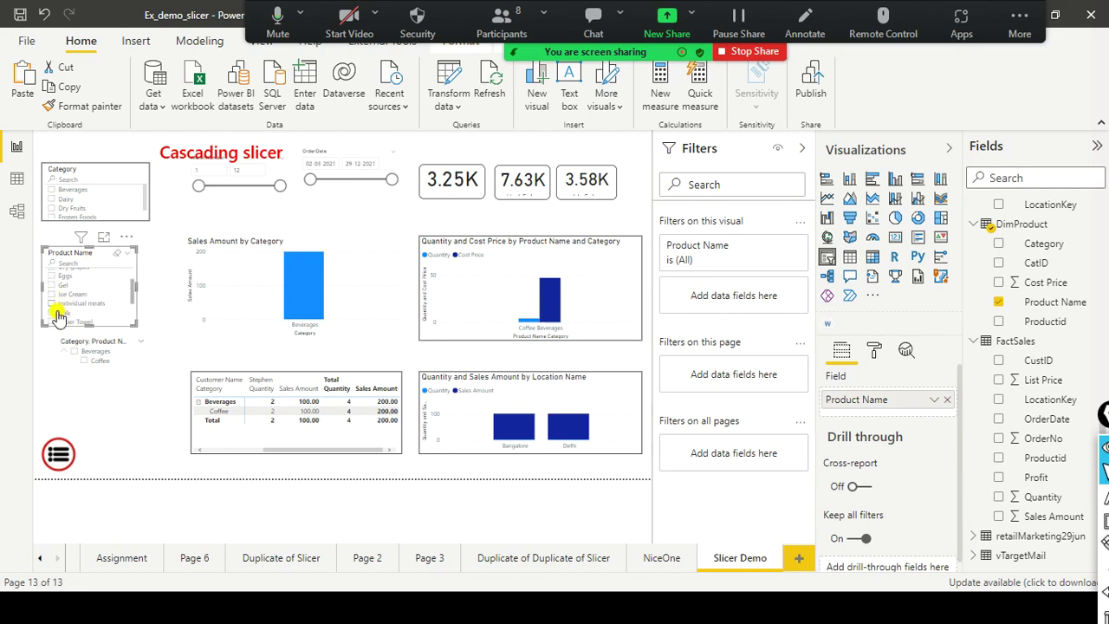
{"action": "scroll", "coordinate": [59, 315], "scroll_direction": "down", "scroll_amount": 1}
{"action": "scroll", "coordinate": [65, 312], "scroll_direction": "down", "scroll_amount": 3}
{"action": "left_click", "coordinate": [54, 317]}
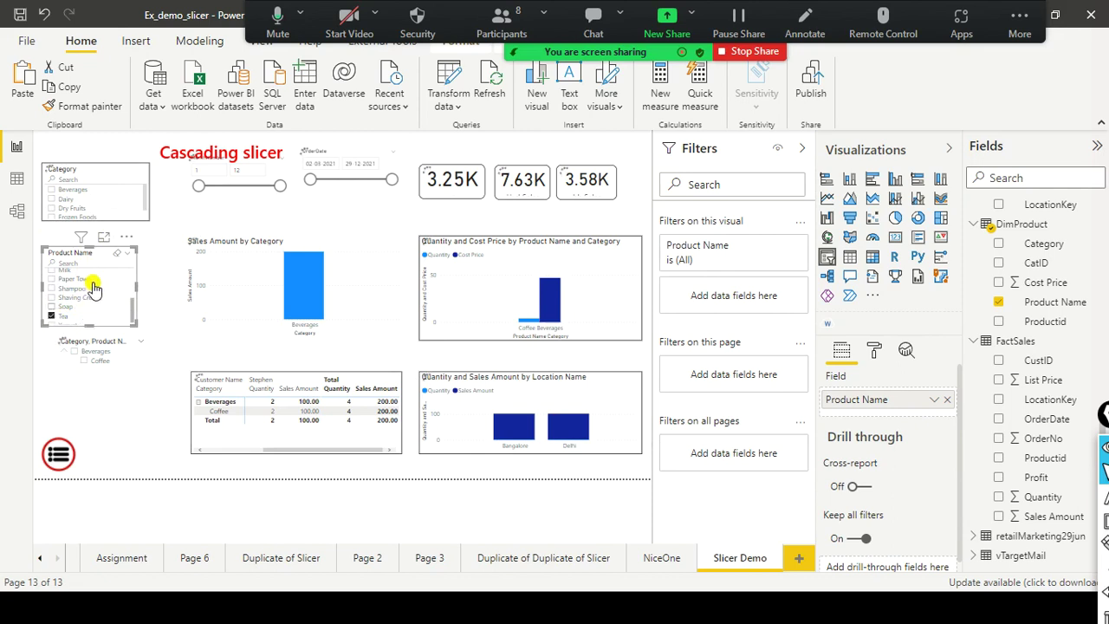
{"action": "scroll", "coordinate": [92, 293], "scroll_direction": "up", "scroll_amount": 5}
{"action": "scroll", "coordinate": [93, 286], "scroll_direction": "up", "scroll_amount": 1}
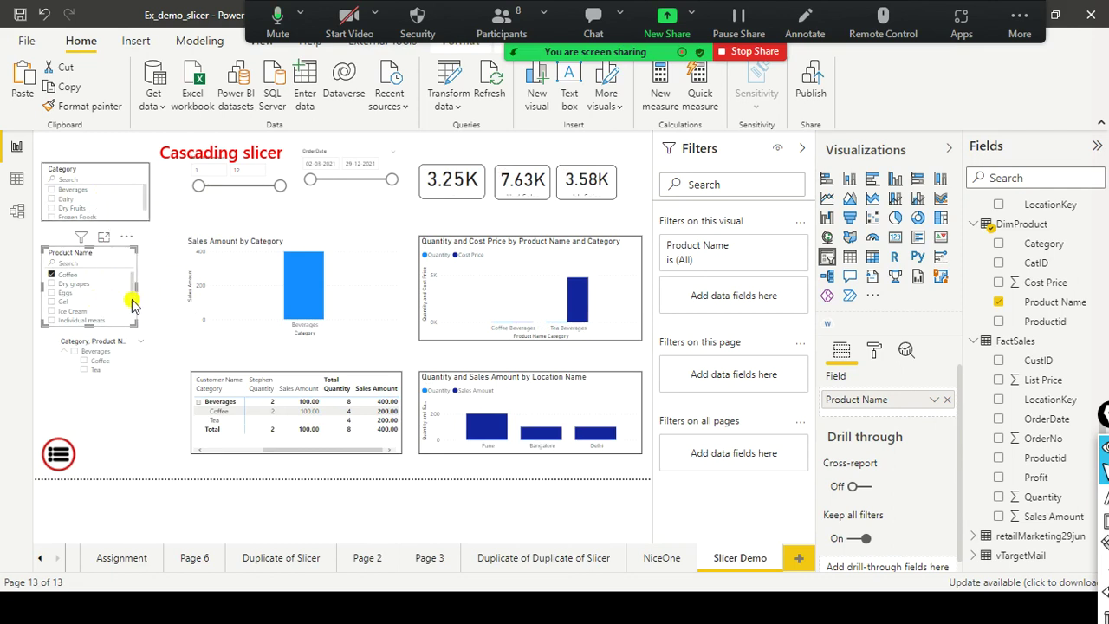
Annotate the filter direction with arrows from the Product Name slicer to the Category slicer and from DimProduct to DimCategory in the model
{"action": "left_click_drag", "start_coordinate": [118, 284], "coordinate": [117, 214]}
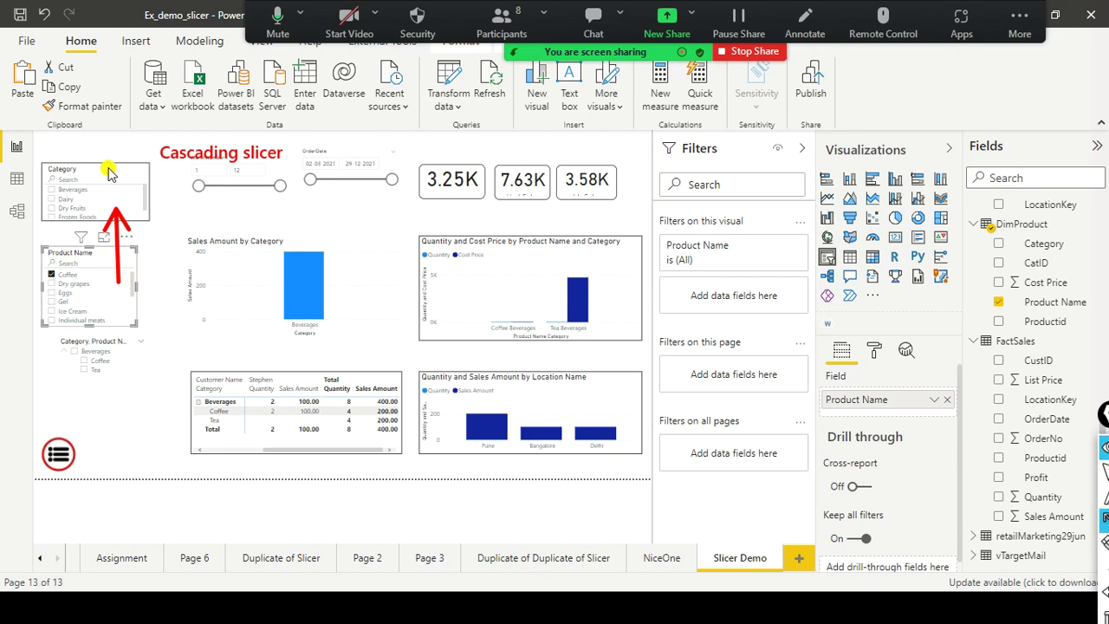
{"action": "left_click", "coordinate": [16, 211]}
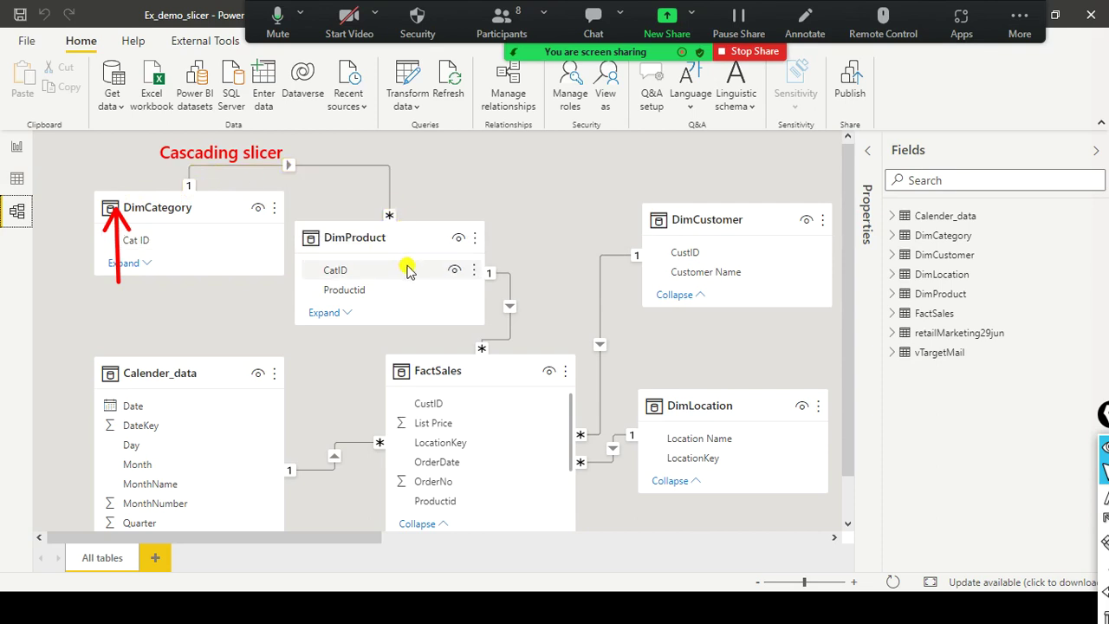
{"action": "left_click", "coordinate": [435, 230]}
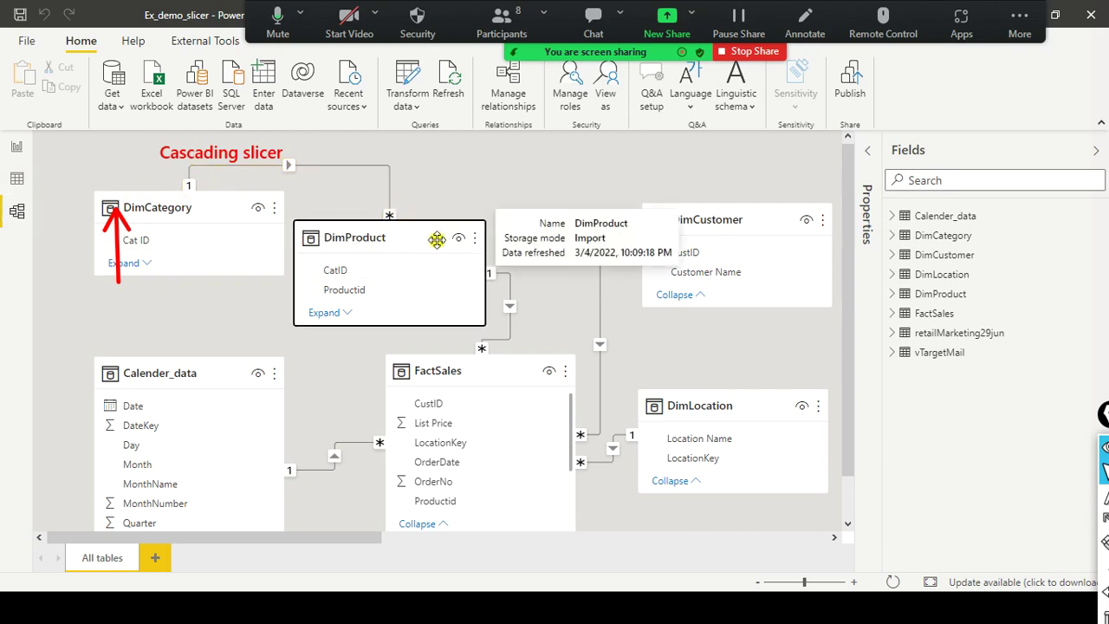
{"action": "left_click_drag", "start_coordinate": [375, 282], "coordinate": [256, 222]}
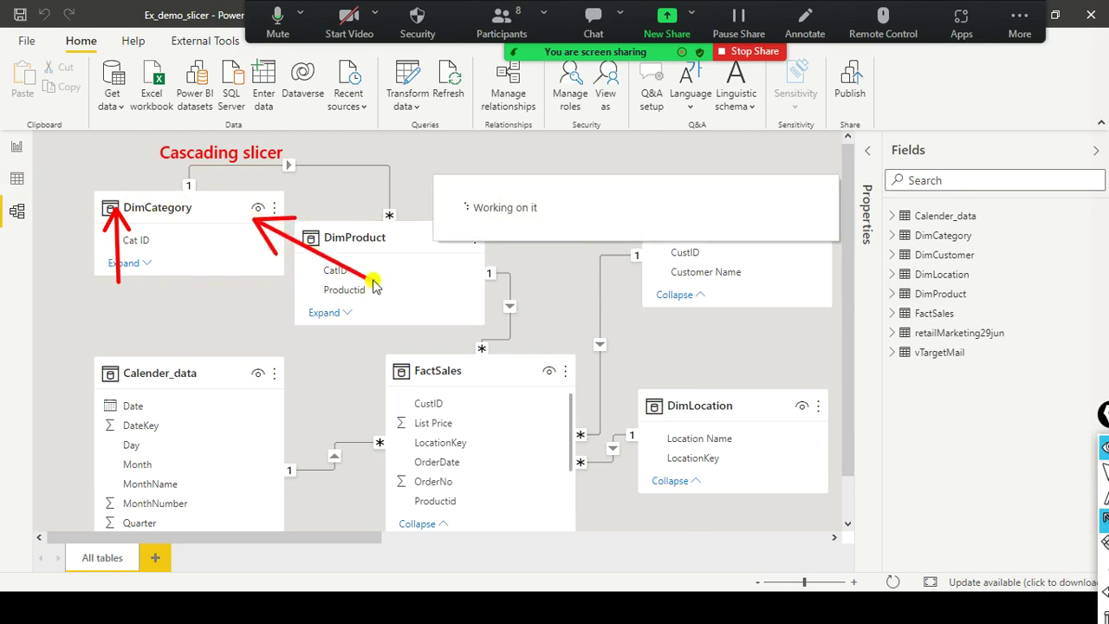
{"action": "left_click", "coordinate": [359, 247]}
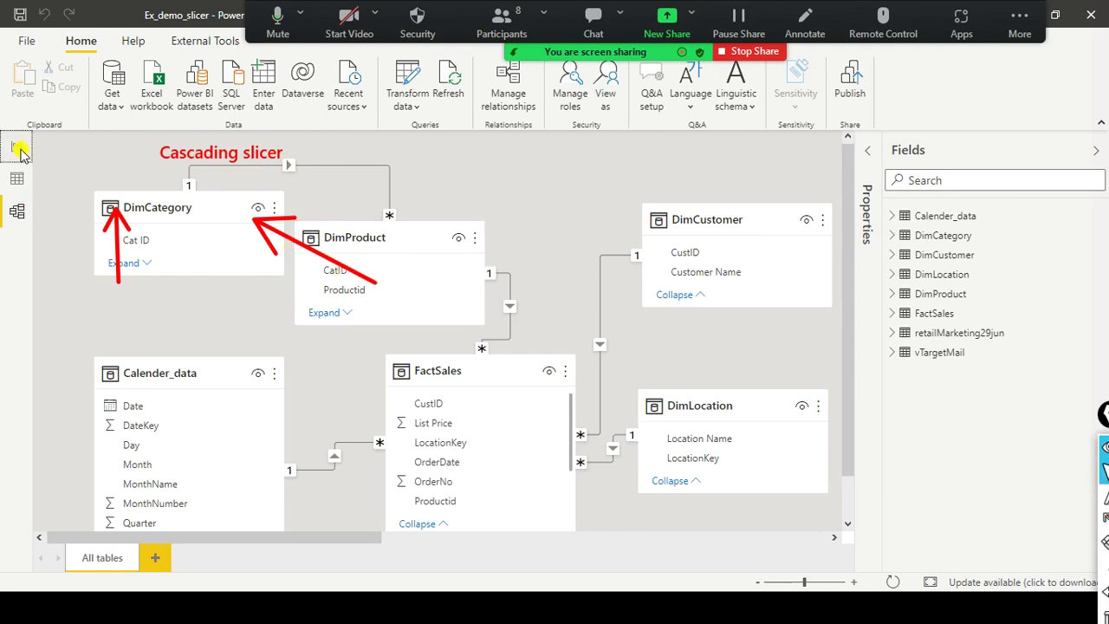
{"action": "left_click", "coordinate": [17, 148]}
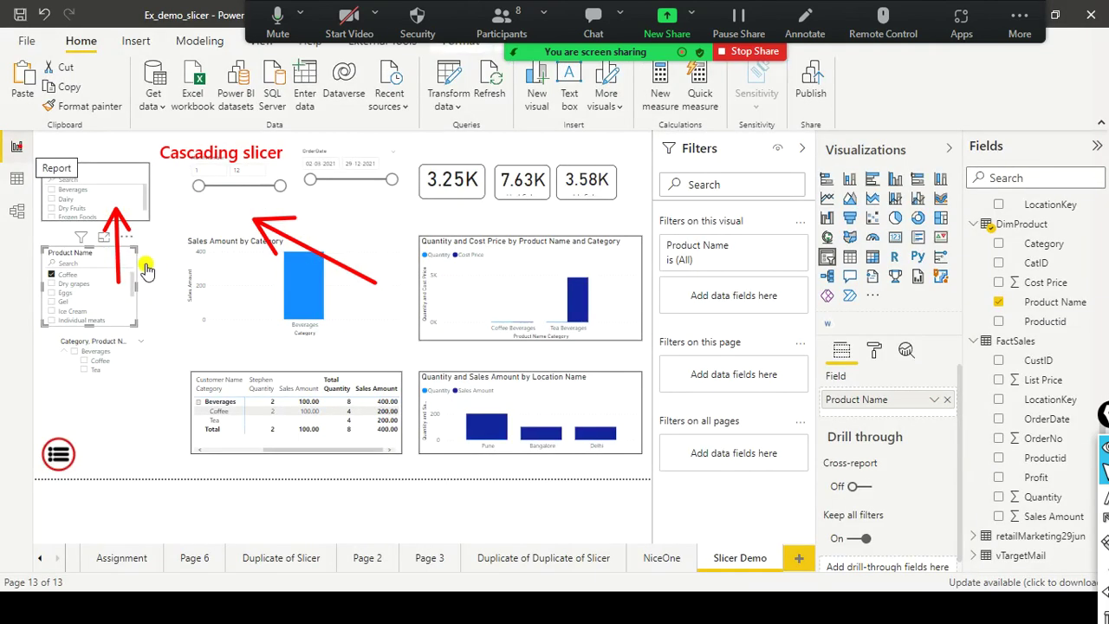
Set the cross filter direction of the relationship between DimCategory and DimProduct to Both
{"action": "left_click", "coordinate": [18, 213]}
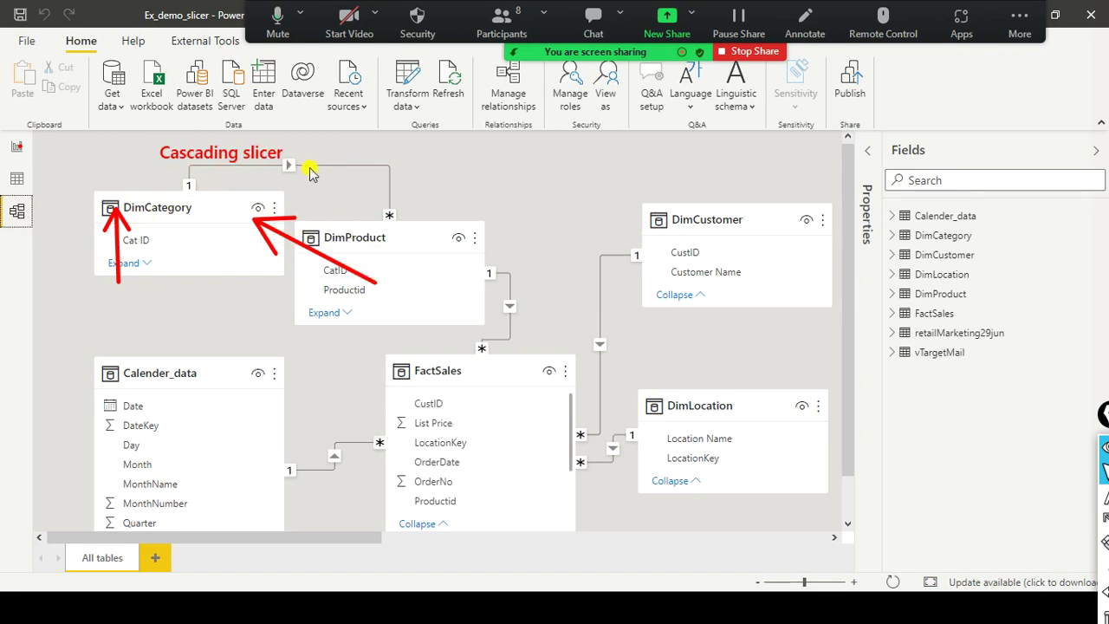
{"action": "left_click", "coordinate": [459, 146]}
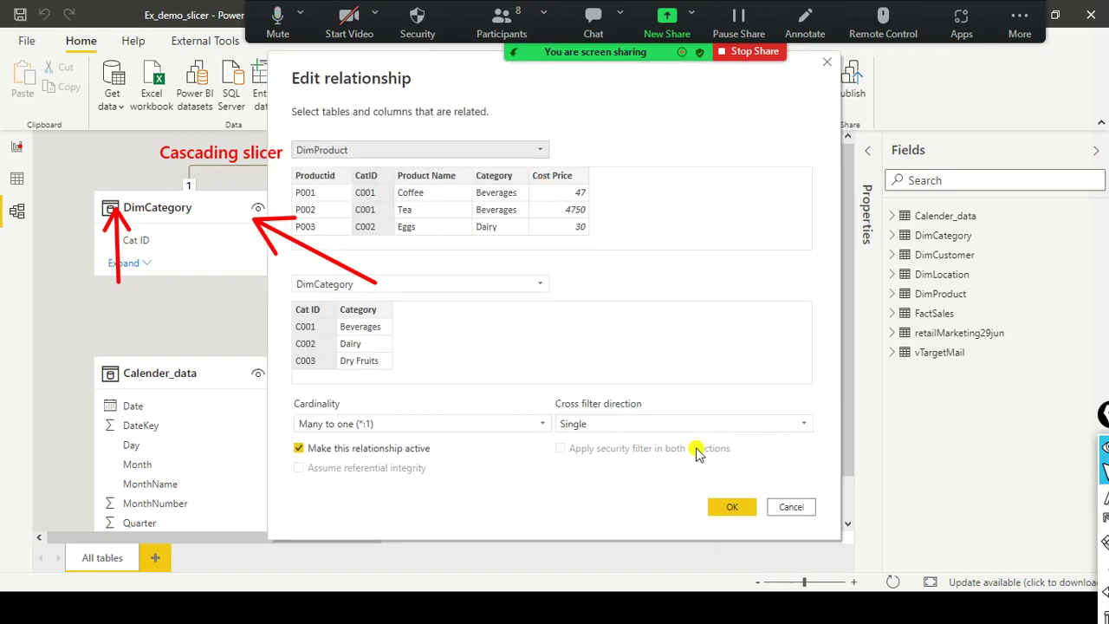
{"action": "left_click", "coordinate": [700, 422]}
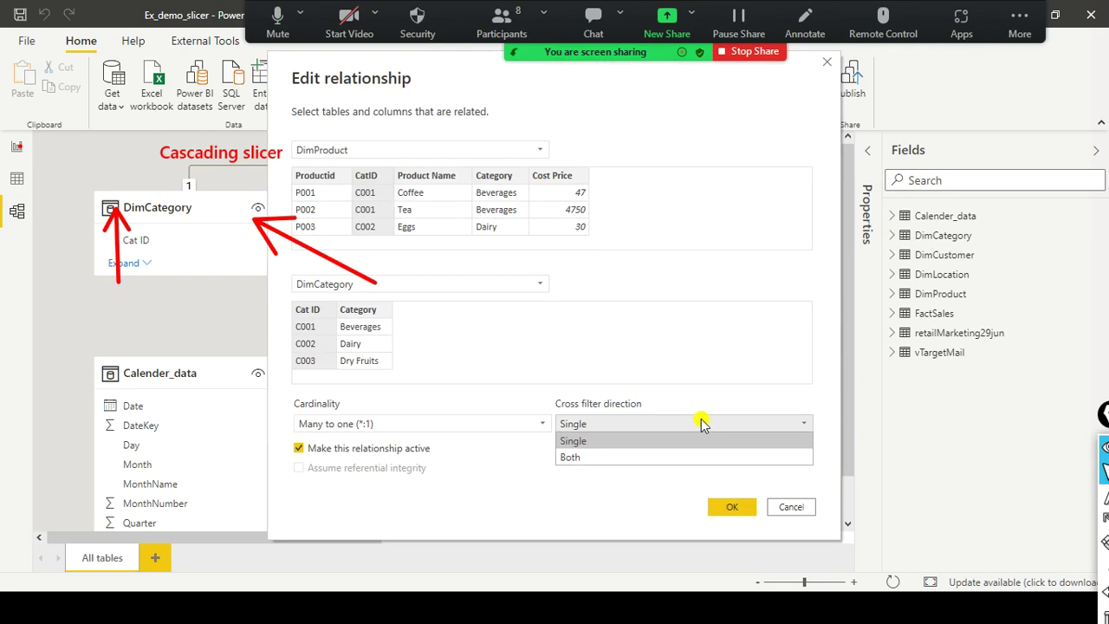
{"action": "left_click", "coordinate": [638, 457]}
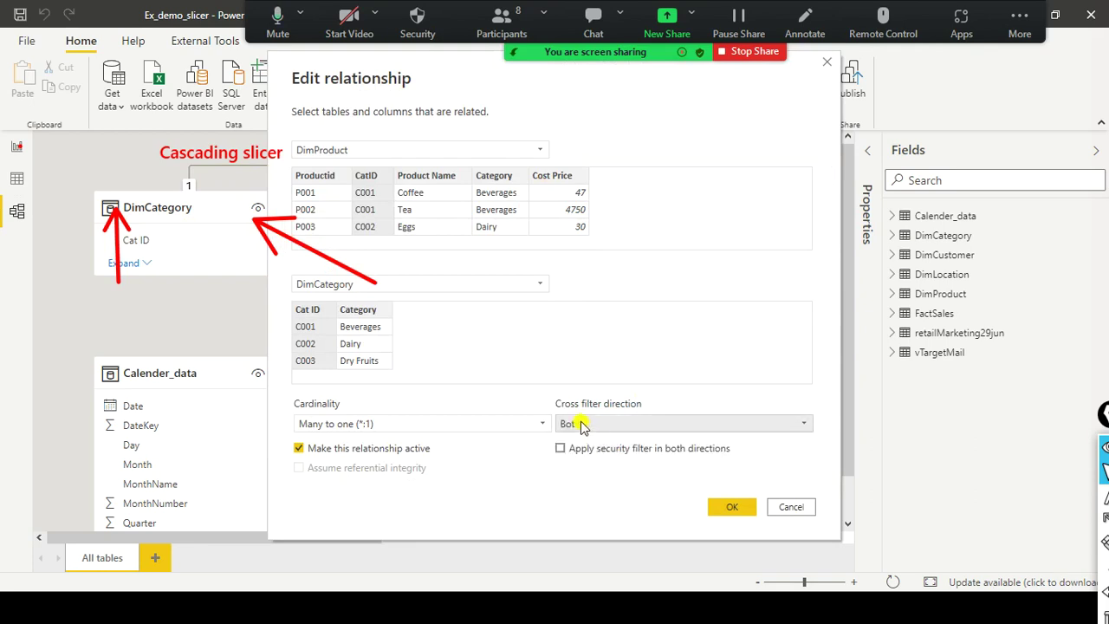
{"action": "left_click", "coordinate": [717, 507]}
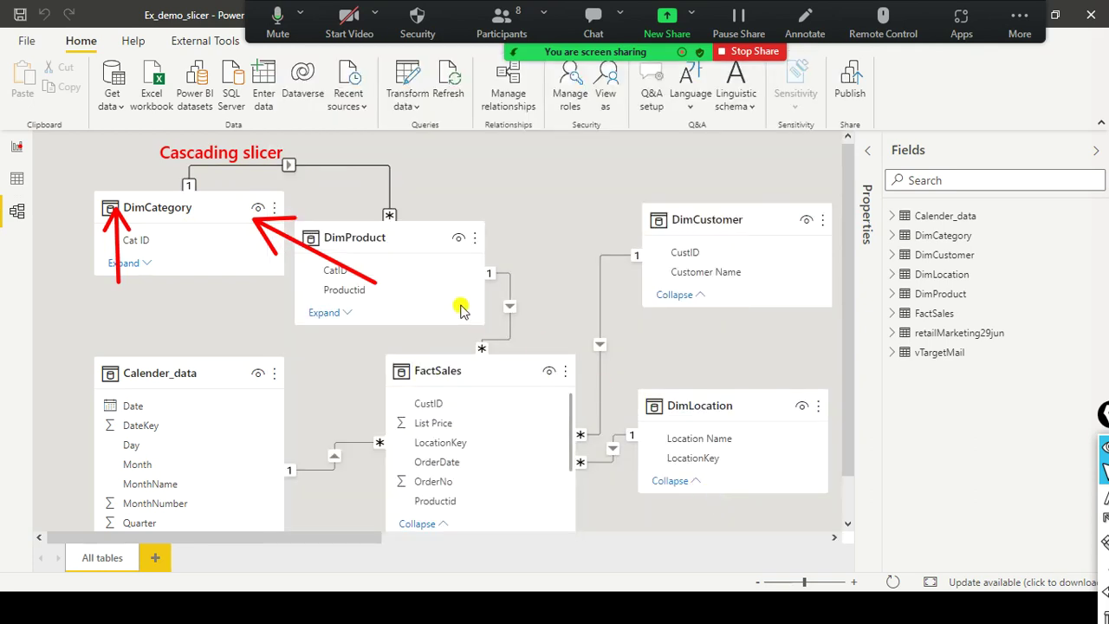
{"action": "left_click", "coordinate": [313, 192]}
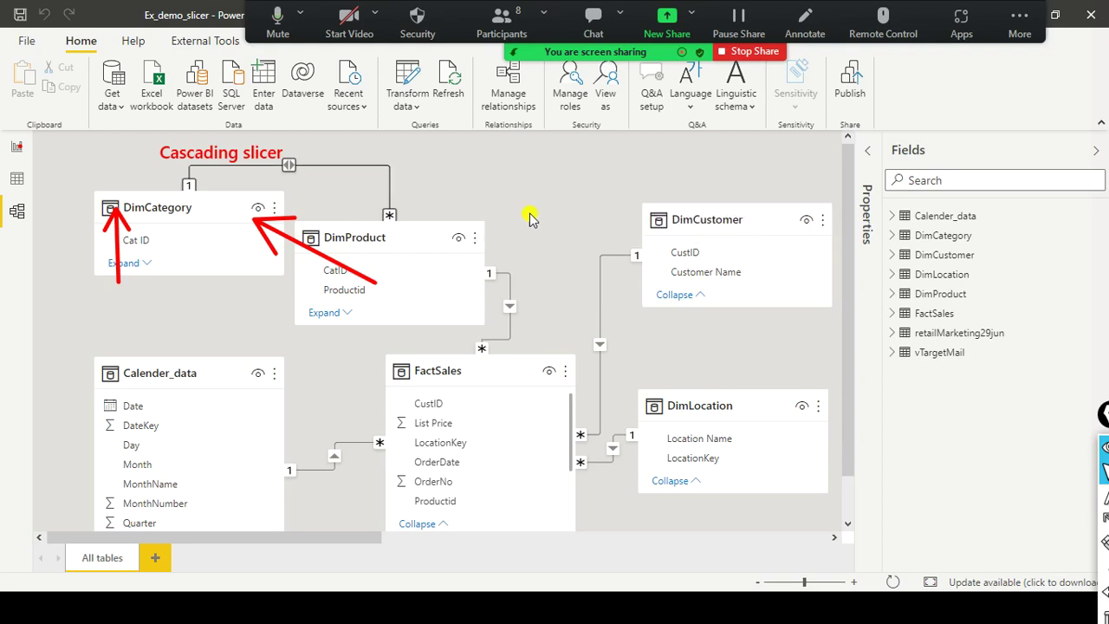
Review the slicers on the report page and add Gel to the Product Name selection
{"action": "left_click", "coordinate": [21, 149]}
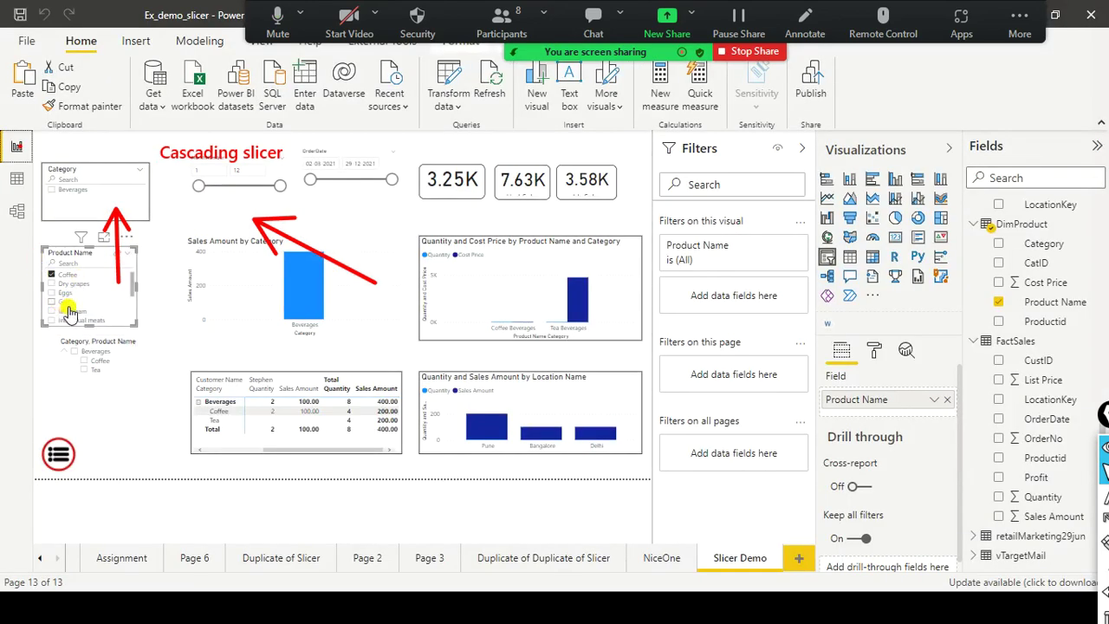
{"action": "scroll", "coordinate": [101, 303], "scroll_direction": "down", "scroll_amount": 1}
{"action": "scroll", "coordinate": [96, 303], "scroll_direction": "down", "scroll_amount": 2}
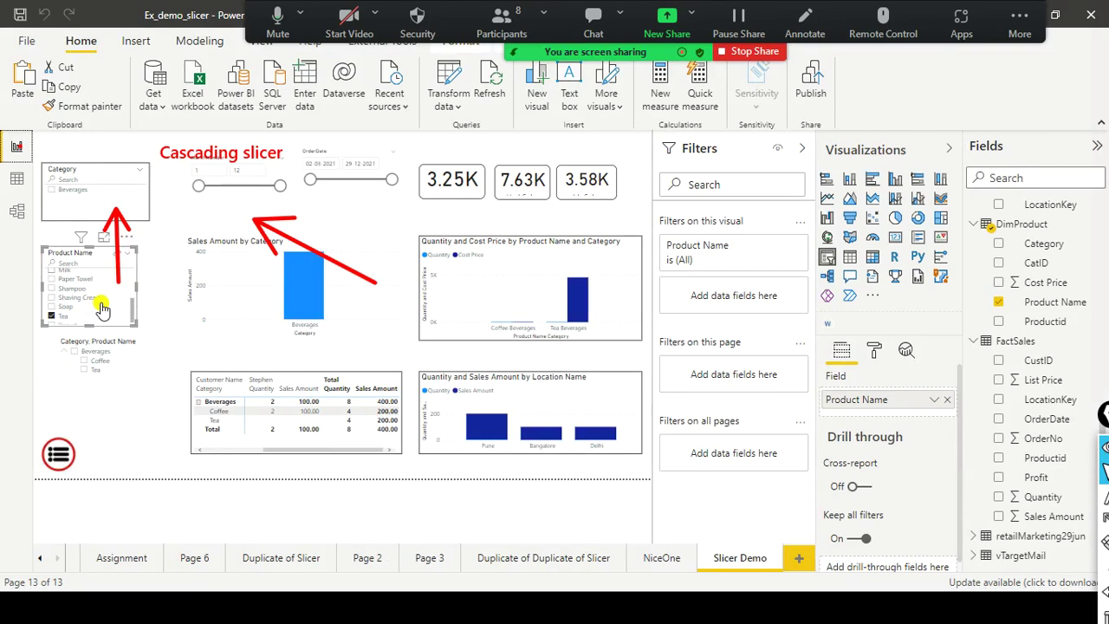
{"action": "scroll", "coordinate": [69, 312], "scroll_direction": "up", "scroll_amount": 3}
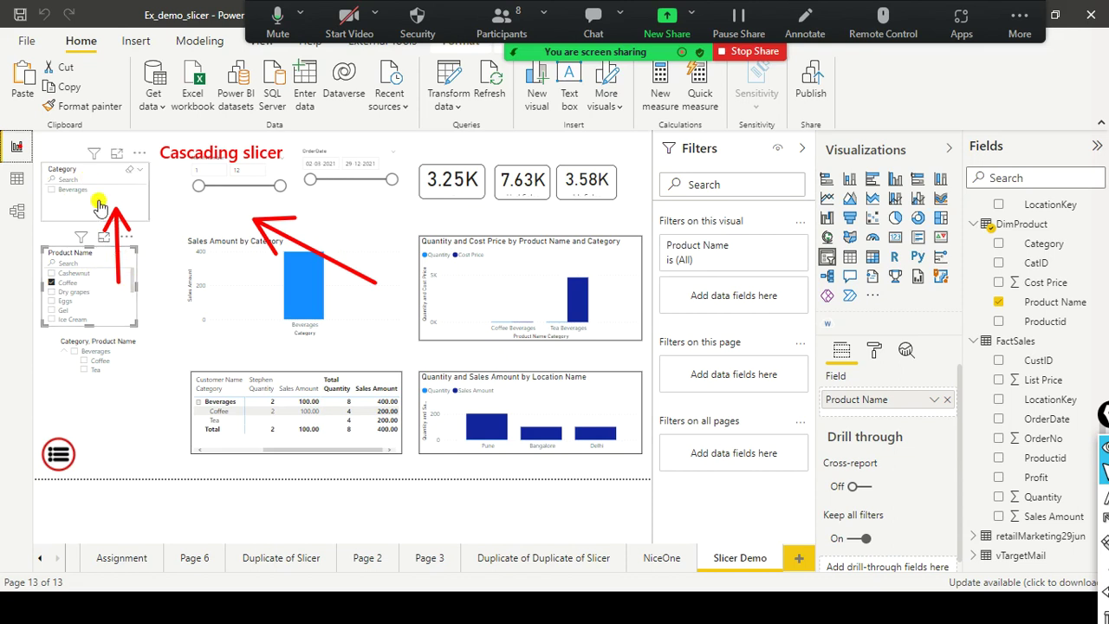
{"action": "left_click", "coordinate": [118, 311]}
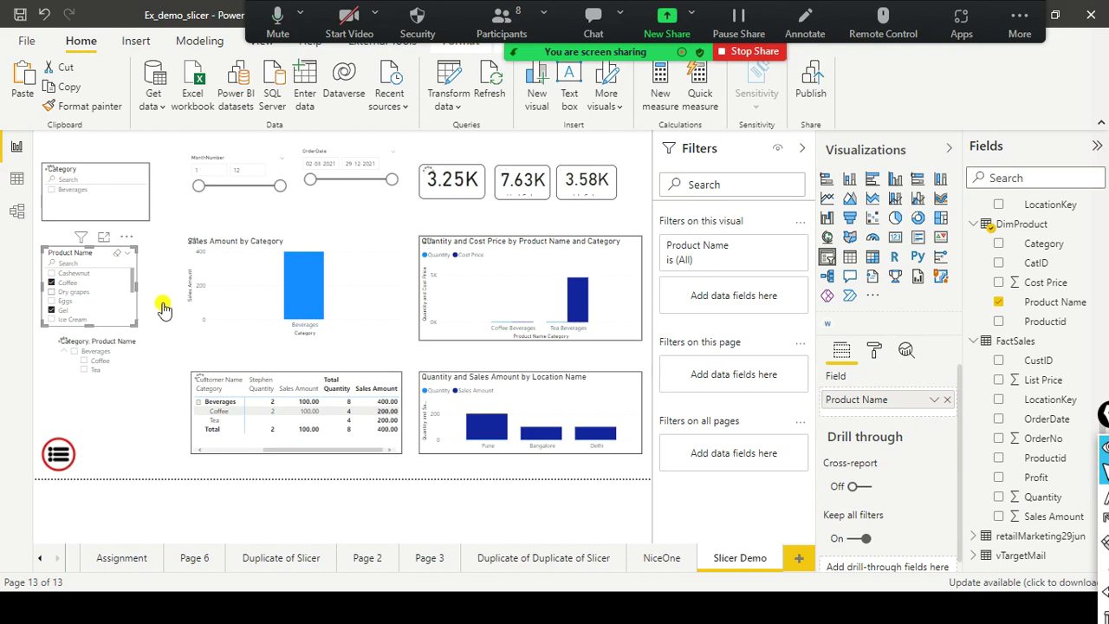
Switch to the presentation to review the Types of Filters slide, and return to the Power BI report
{"action": "key", "text": "alt+Tab"}
{"action": "key", "text": "Right"}
{"action": "key", "text": "Left"}
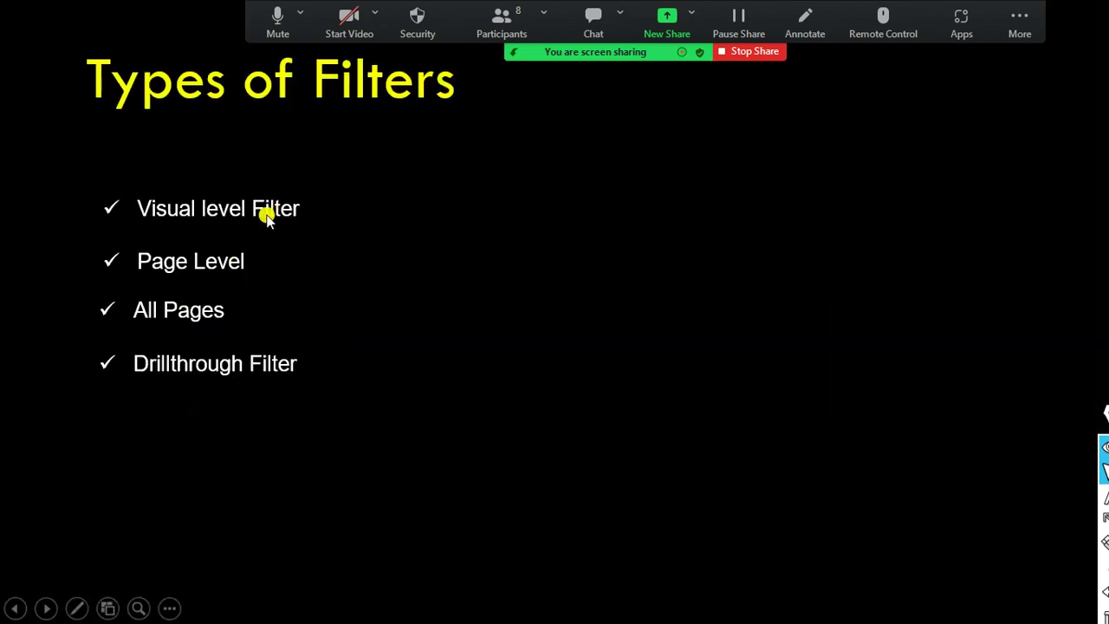
{"action": "key", "text": "alt+Tab"}
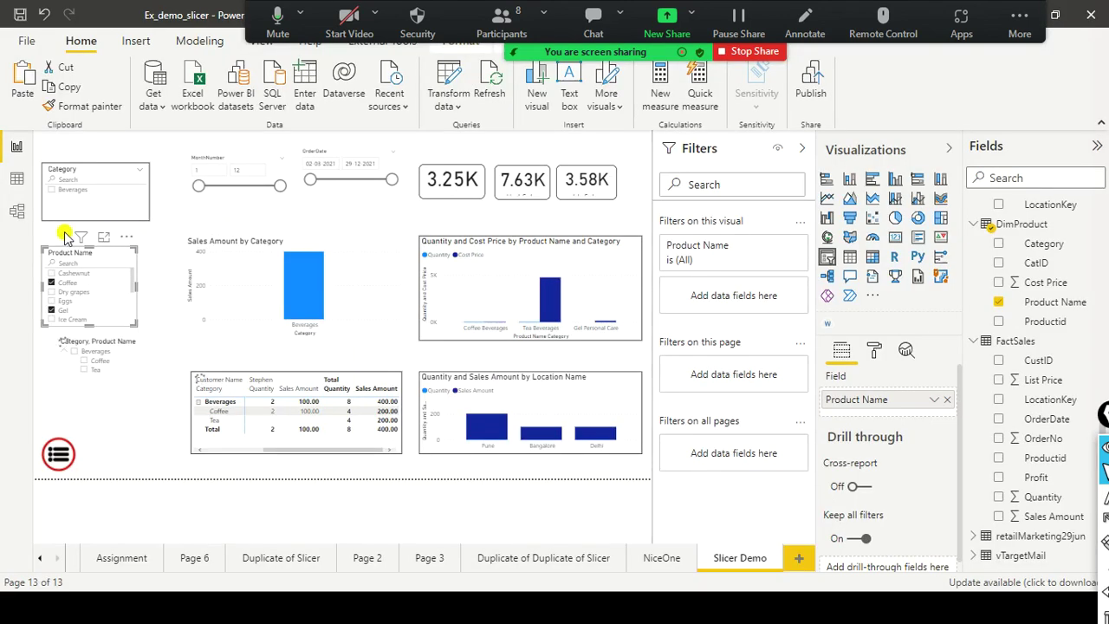
Clear the Product Name slicer selection, then select the Sales Amount by Category chart while referring to the Types of Filters slide
{"action": "left_click", "coordinate": [116, 256]}
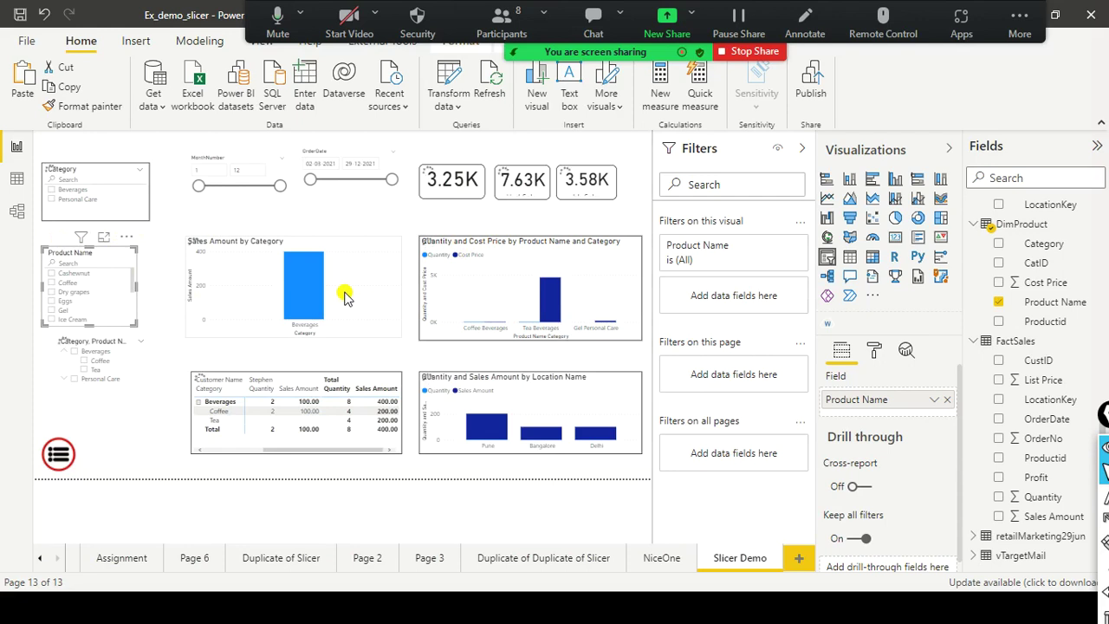
{"action": "key", "text": "alt+Tab"}
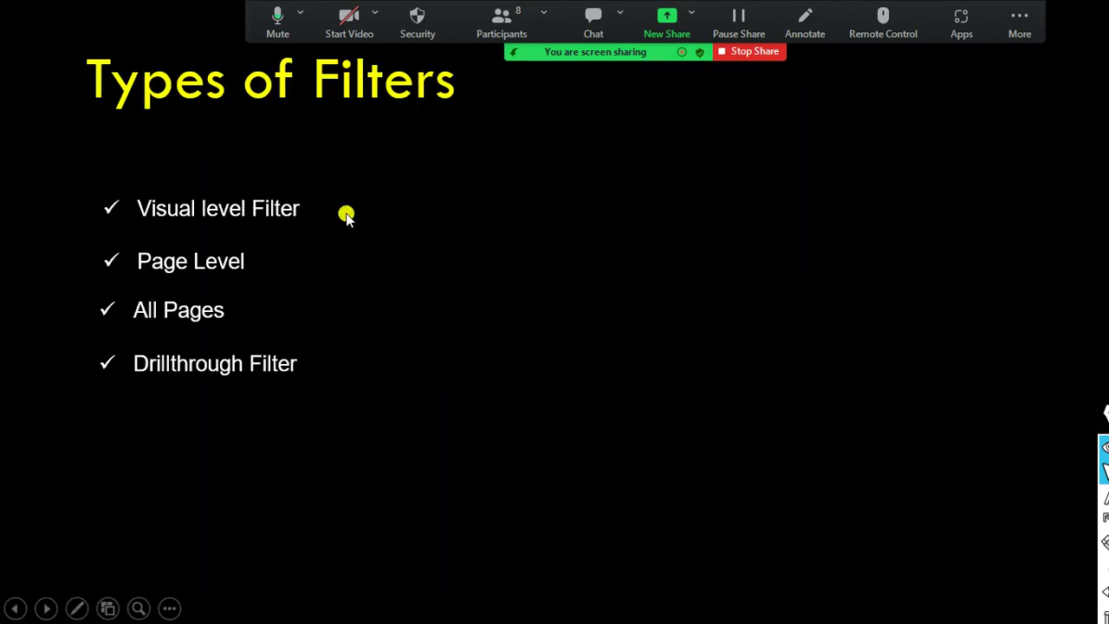
{"action": "key", "text": "alt+Tab"}
{"action": "left_click", "coordinate": [381, 297]}
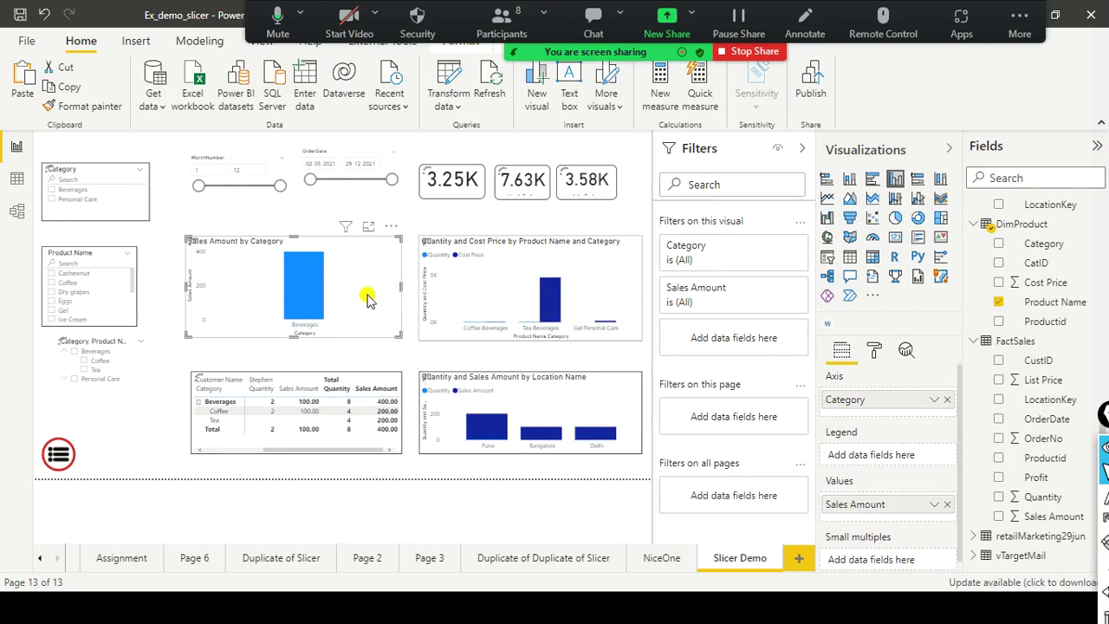
{"action": "key", "text": "alt+Tab"}
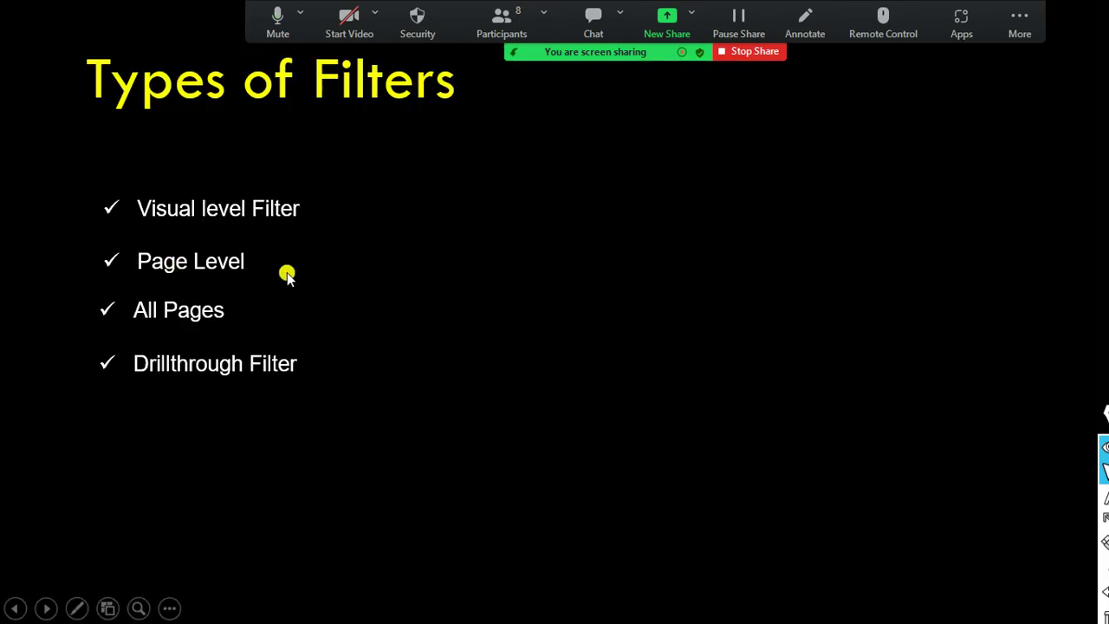
{"action": "key", "text": "alt+Tab"}
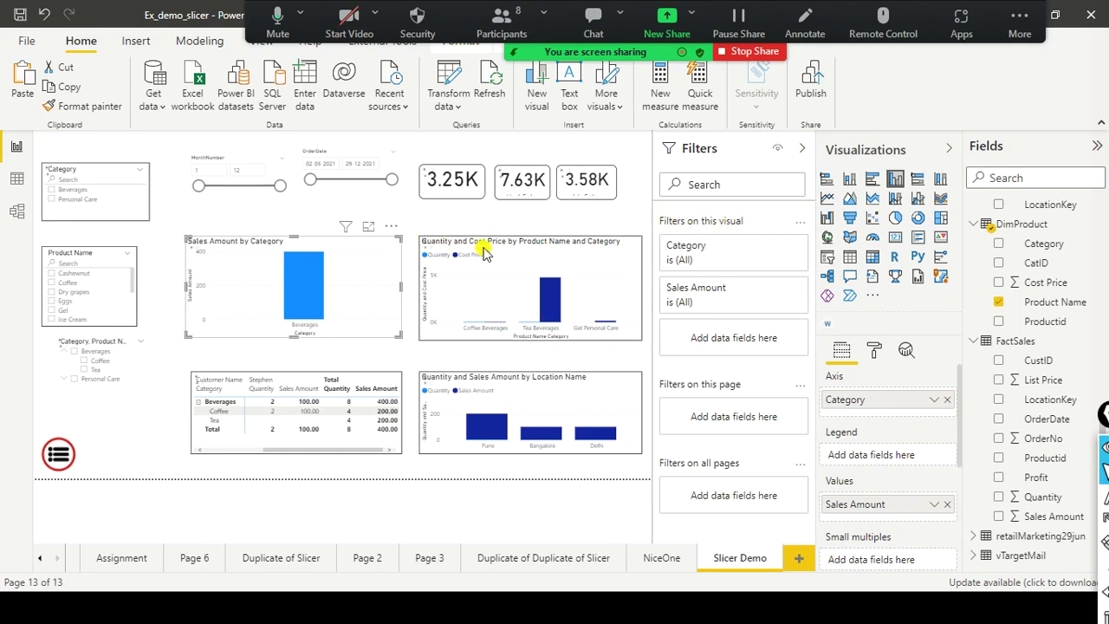
Draw red rectangles around the Filters on this visual and Filters on this page headings
{"action": "mouse_move", "coordinate": [657, 208]}
{"action": "left_mouse_down"}
{"action": "mouse_move", "coordinate": [703, 234]}
{"action": "mouse_move", "coordinate": [759, 231]}
{"action": "left_mouse_up"}
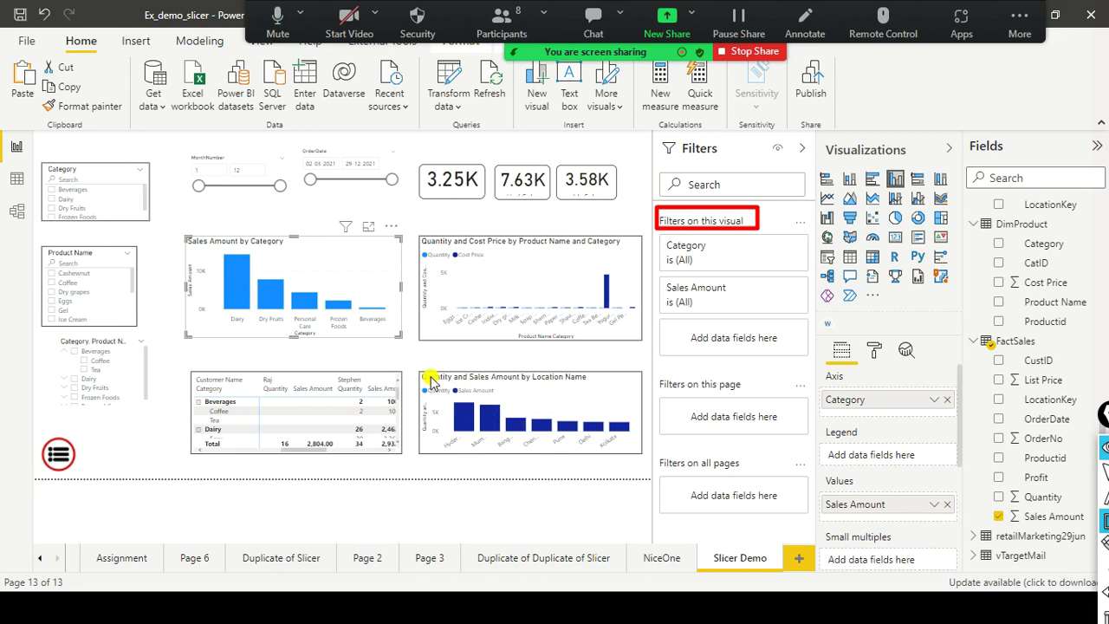
{"action": "left_click_drag", "start_coordinate": [649, 363], "coordinate": [755, 397]}
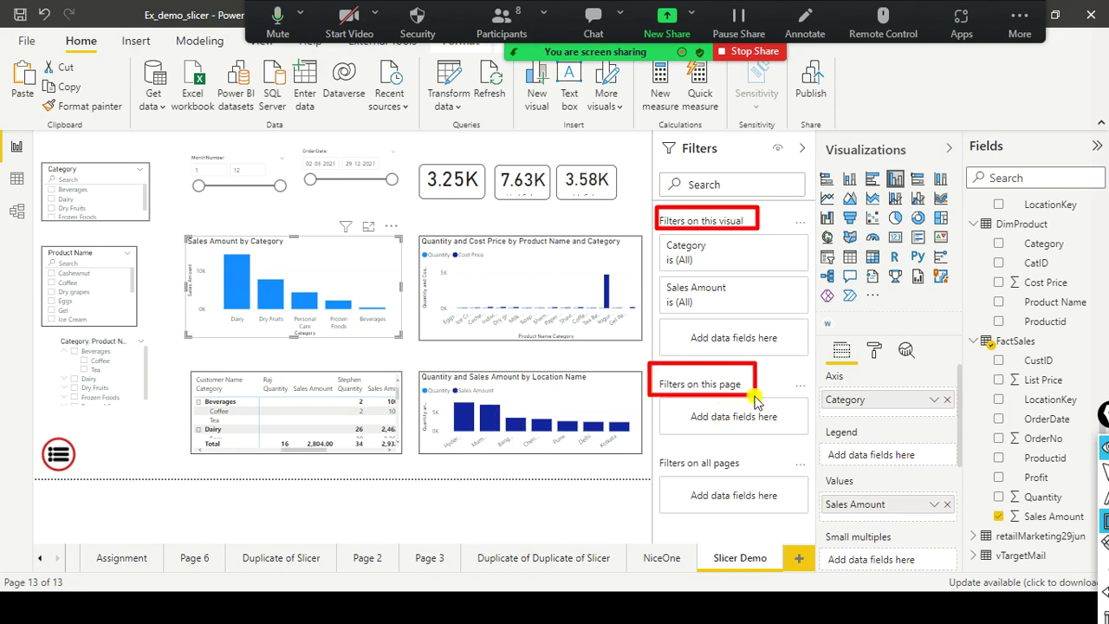
{"action": "key", "text": "alt+Tab"}
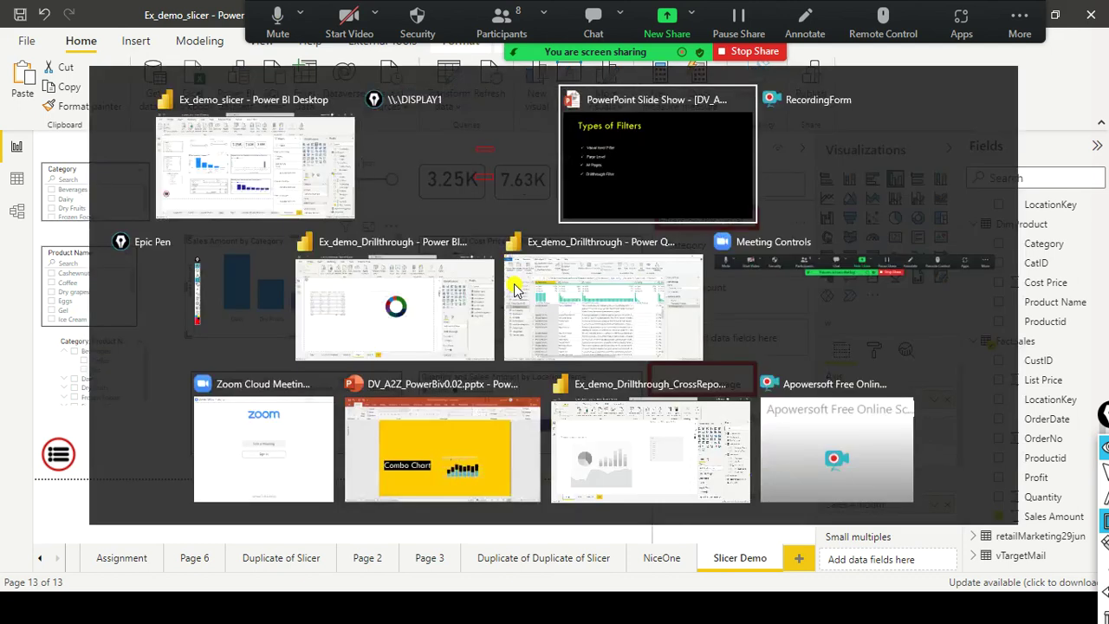
{"action": "key", "text": "alt+Tab"}
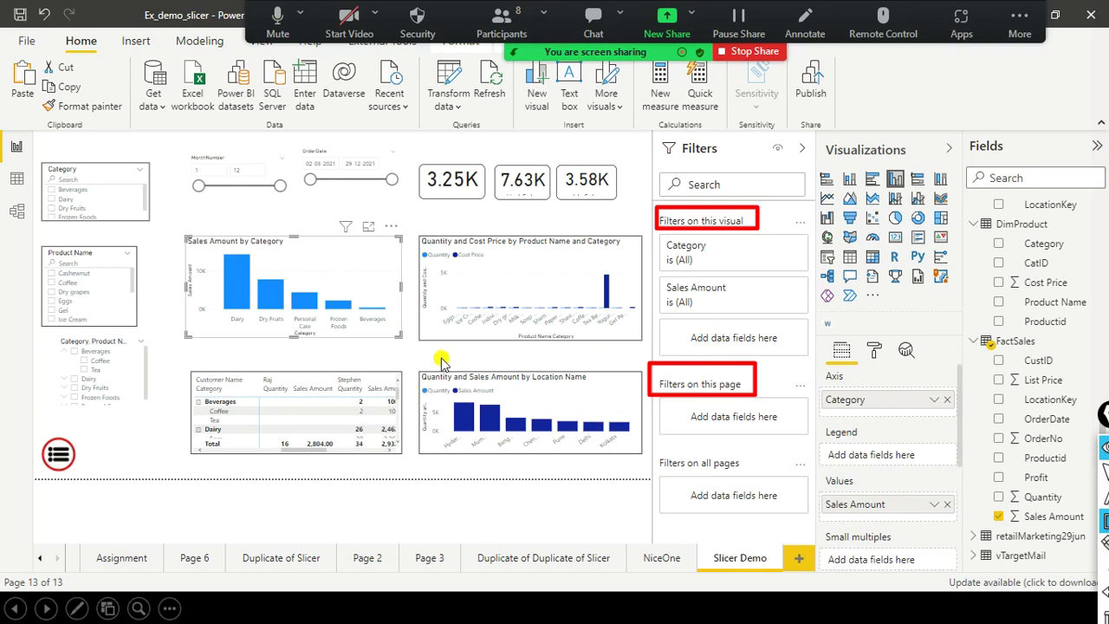
Filter only the Sales Amount by Category chart to the categories Dairy, Dry Fruits, Frozen Foods and Beverages
{"action": "mouse_move", "coordinate": [726, 262]}
{"action": "left_click", "coordinate": [724, 254]}
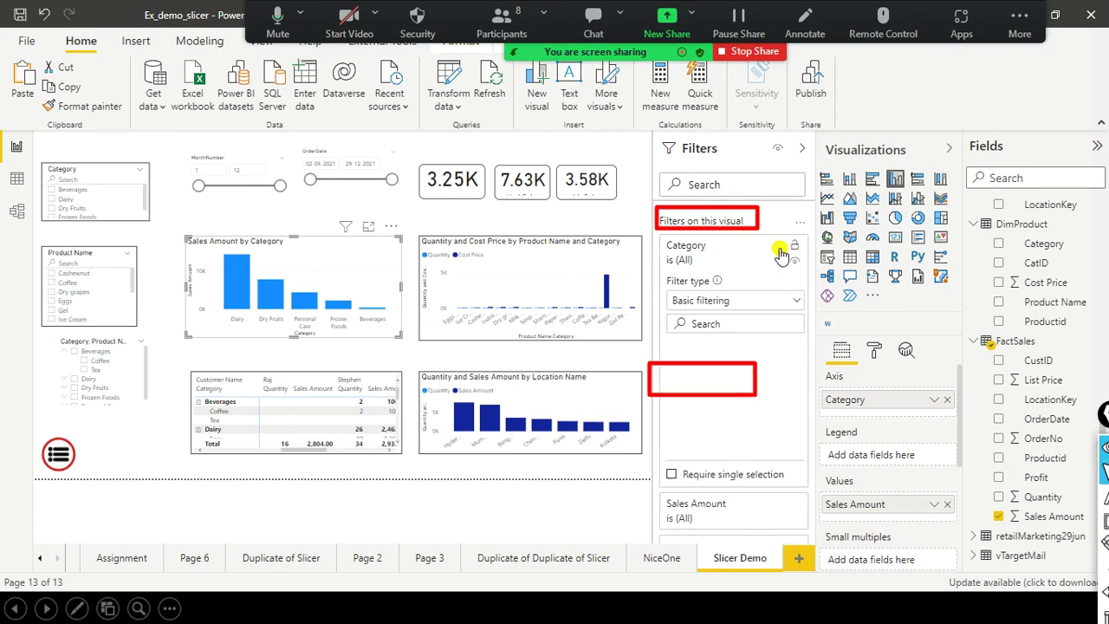
{"action": "left_click", "coordinate": [678, 383]}
{"action": "left_click", "coordinate": [677, 402]}
{"action": "left_click", "coordinate": [677, 420]}
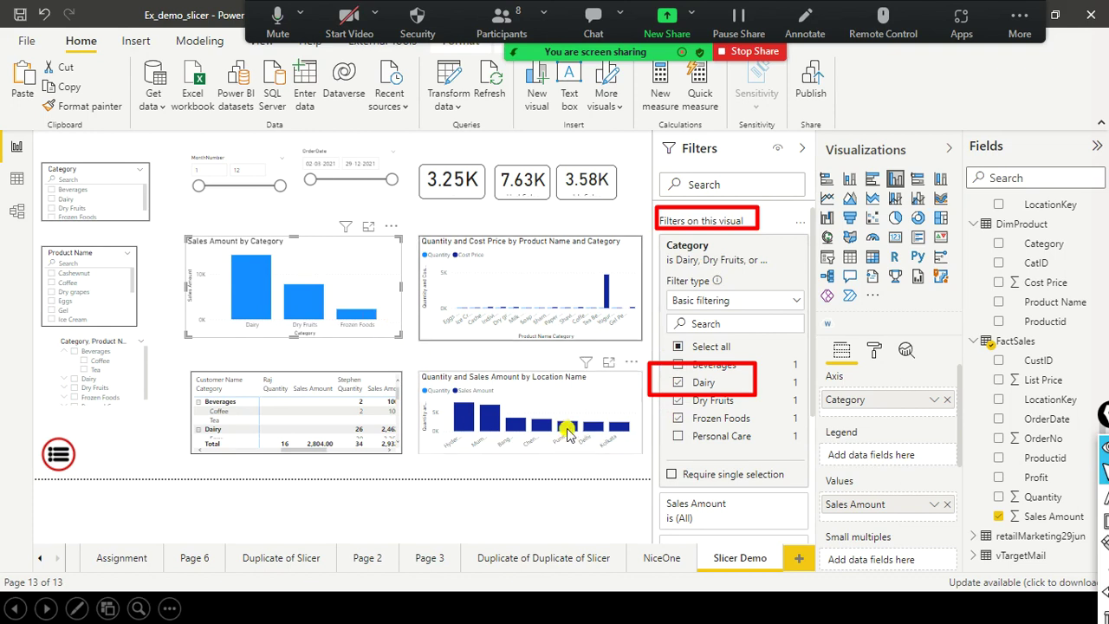
{"action": "mouse_move", "coordinate": [568, 426]}
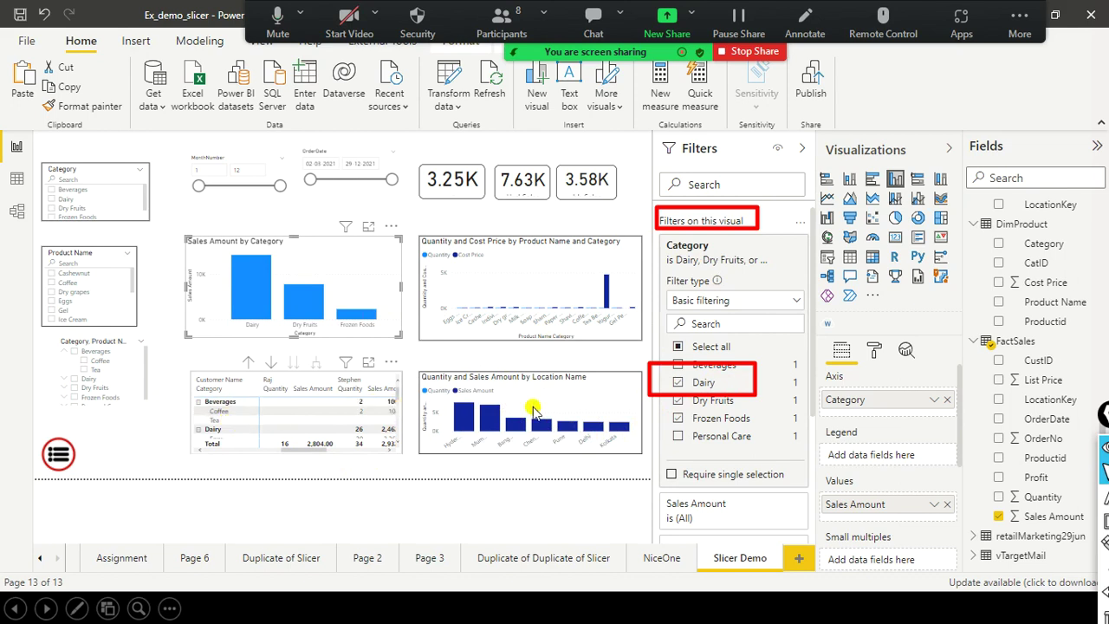
{"action": "left_click", "coordinate": [678, 367]}
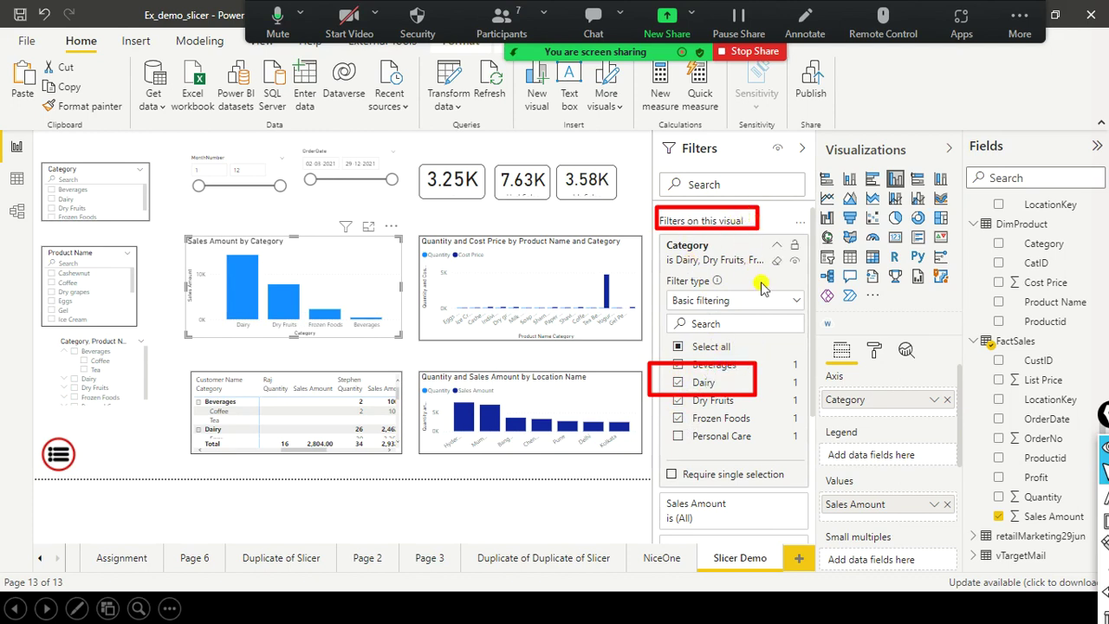
Clear the chart's visual-level Category filter and look over the page-level and all-pages filter areas
{"action": "left_click", "coordinate": [780, 265]}
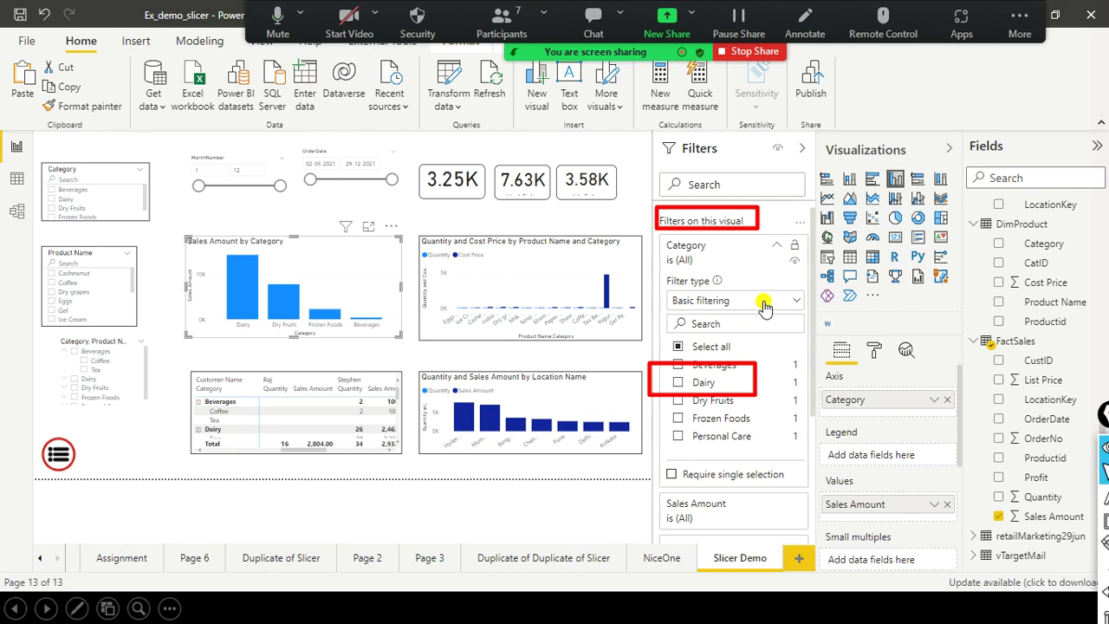
{"action": "scroll", "coordinate": [798, 300], "scroll_direction": "down", "scroll_amount": 1}
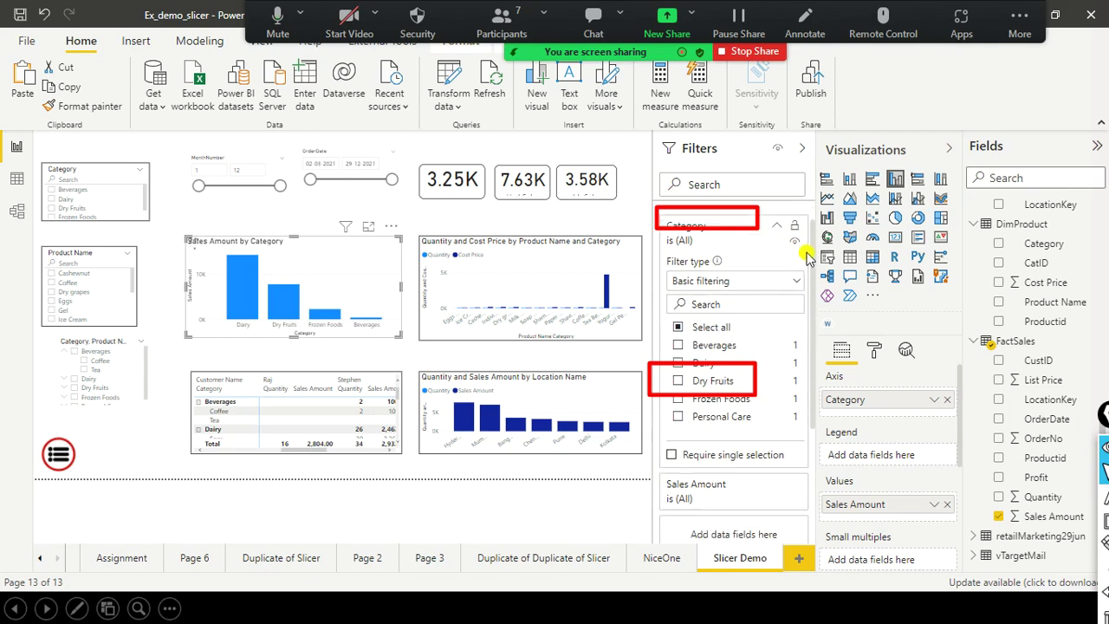
{"action": "scroll", "coordinate": [755, 373], "scroll_direction": "down", "scroll_amount": 4}
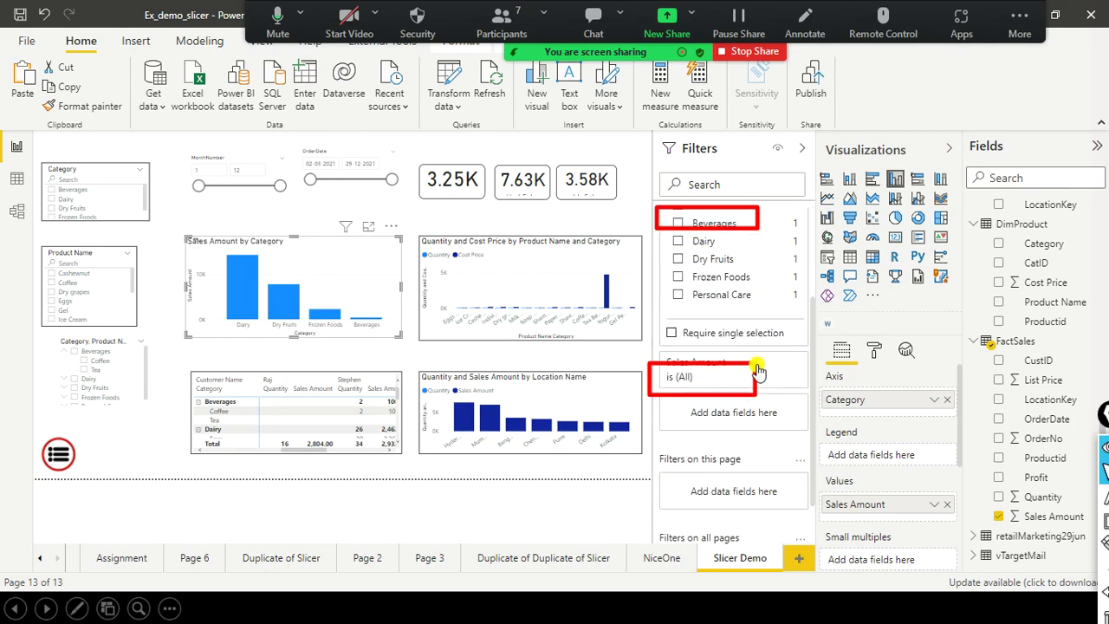
{"action": "scroll", "coordinate": [755, 371], "scroll_direction": "up", "scroll_amount": 5}
{"action": "scroll", "coordinate": [756, 368], "scroll_direction": "up", "scroll_amount": 1}
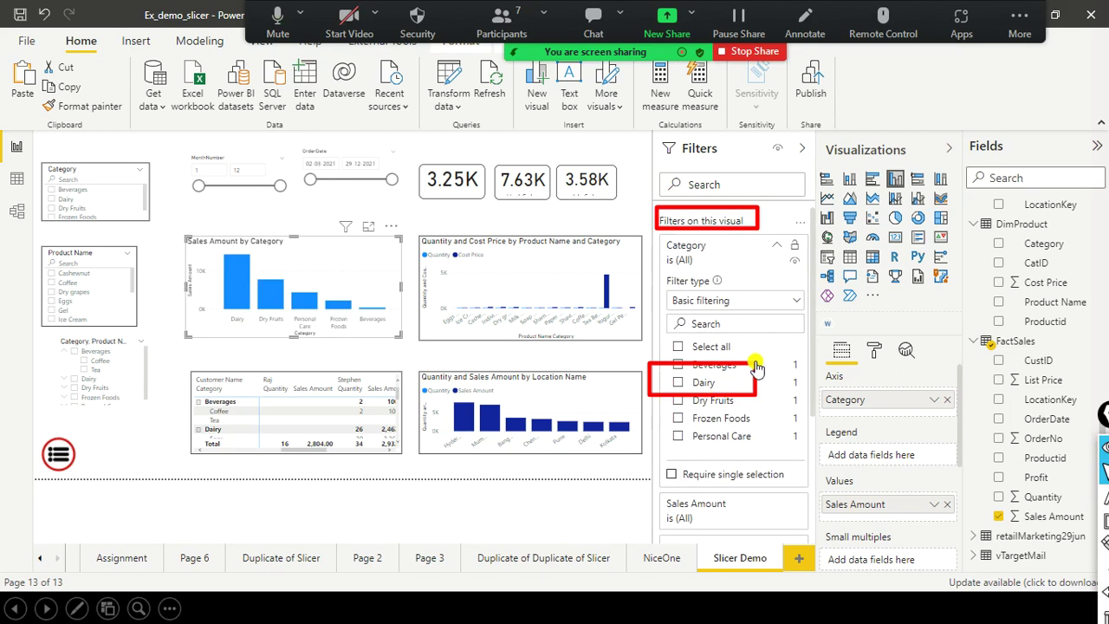
{"action": "scroll", "coordinate": [755, 367], "scroll_direction": "down", "scroll_amount": 5}
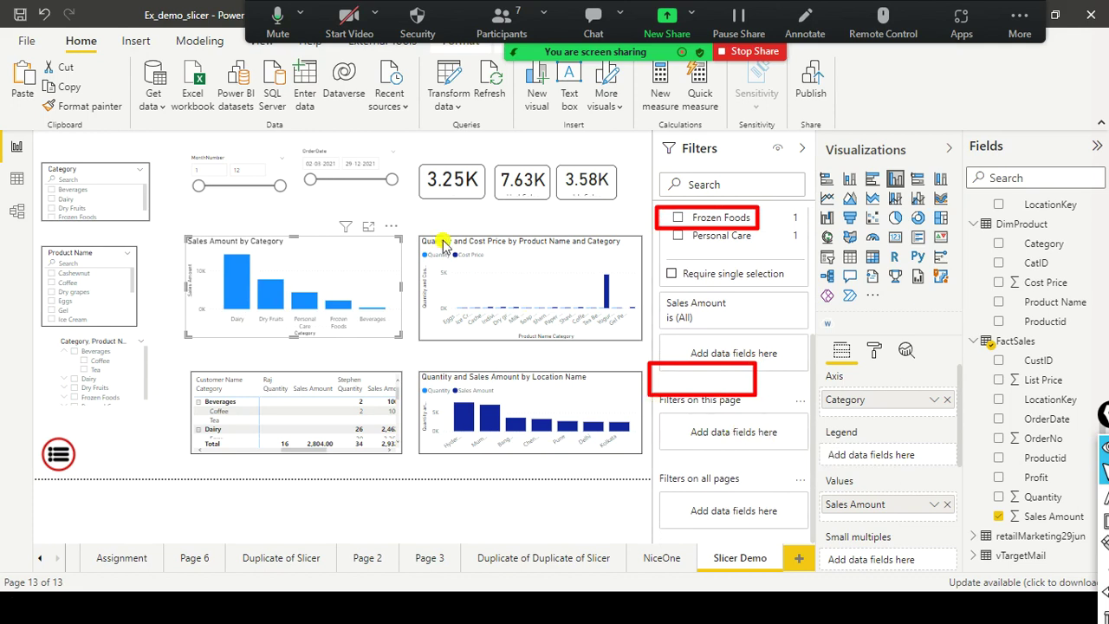
Add Category from DimProduct as a filter on this page and select Dairy and Frozen Foods
{"action": "left_click", "coordinate": [381, 198]}
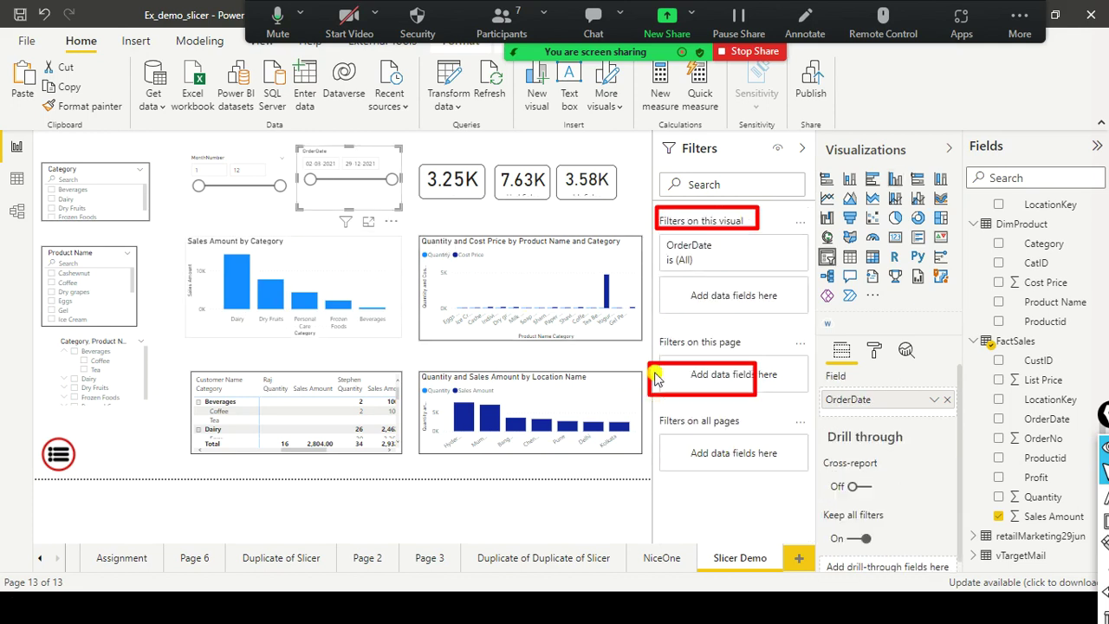
{"action": "left_click", "coordinate": [245, 221]}
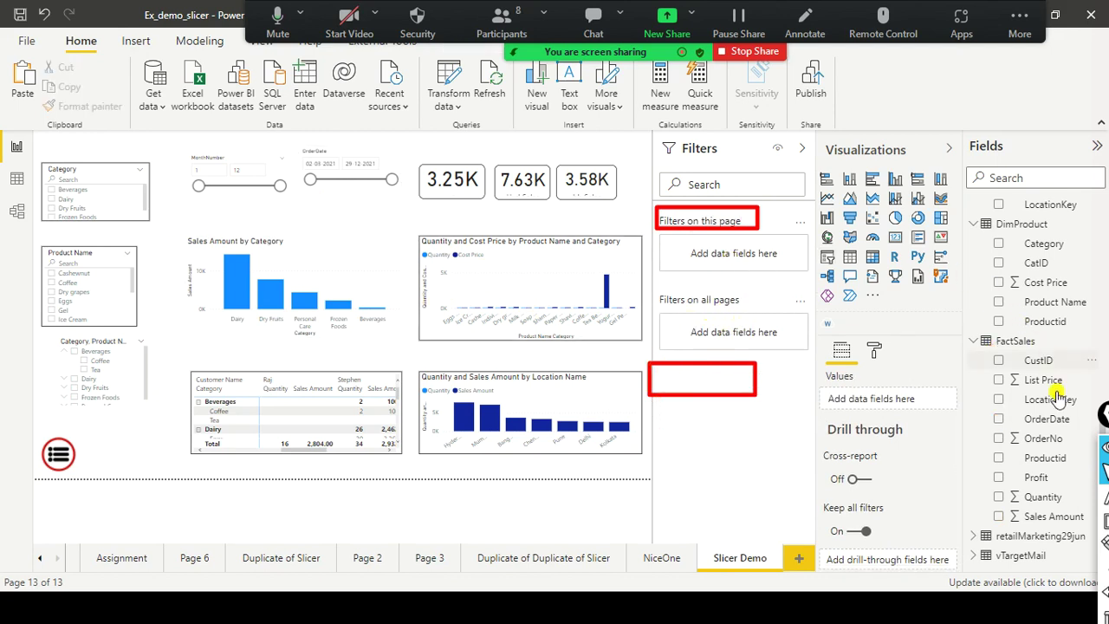
{"action": "scroll", "coordinate": [1067, 307], "scroll_direction": "up", "scroll_amount": 4}
{"action": "left_click_drag", "start_coordinate": [1034, 414], "coordinate": [729, 253]}
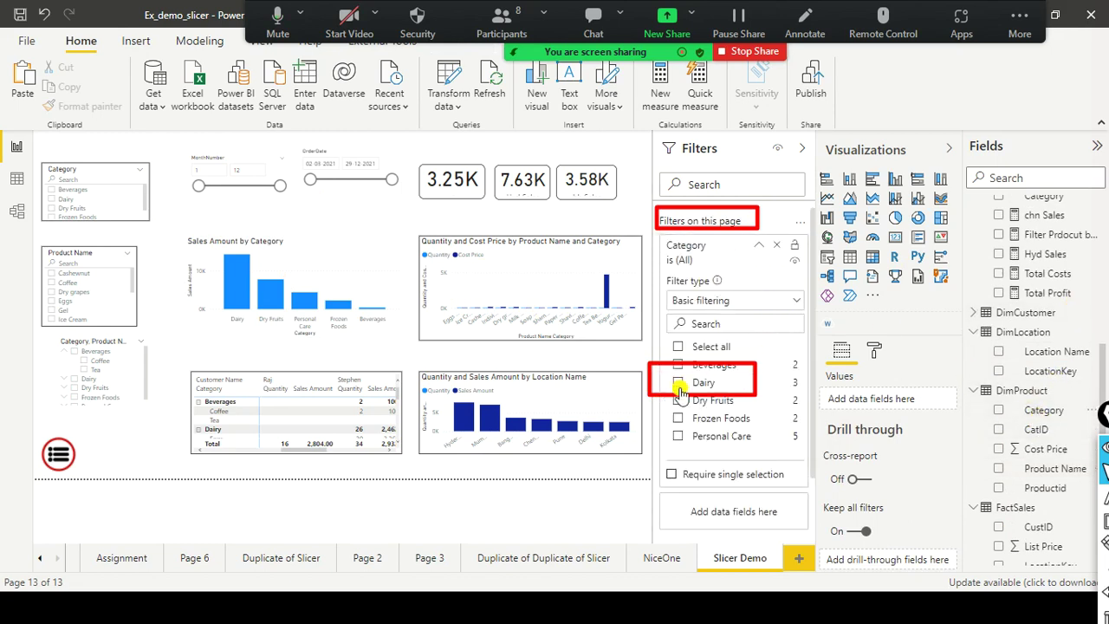
{"action": "left_click", "coordinate": [678, 383]}
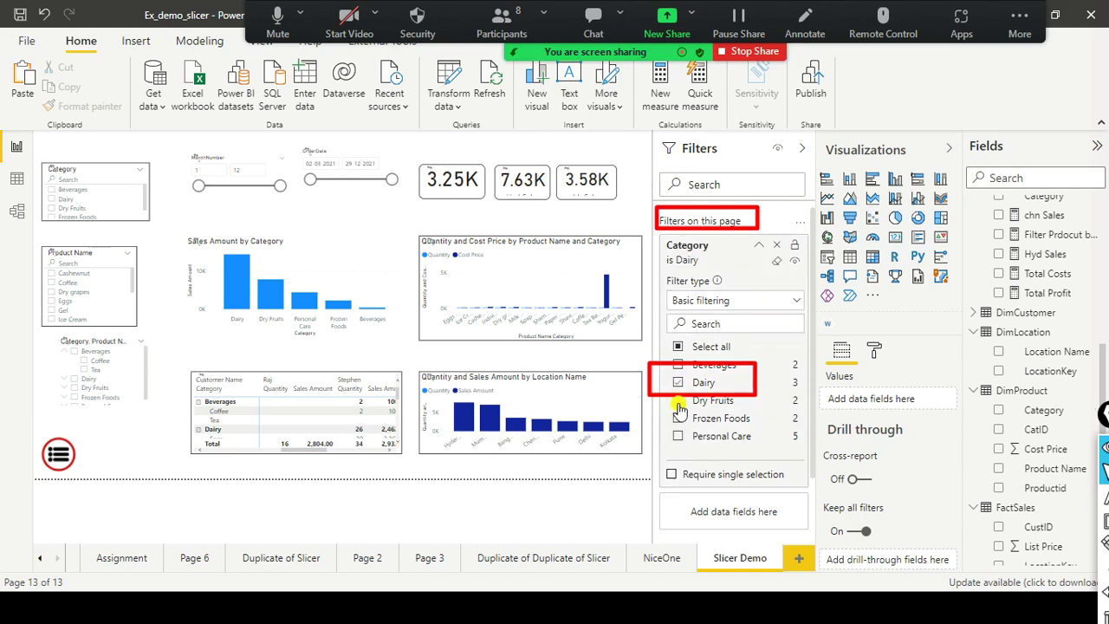
{"action": "left_click", "coordinate": [717, 400]}
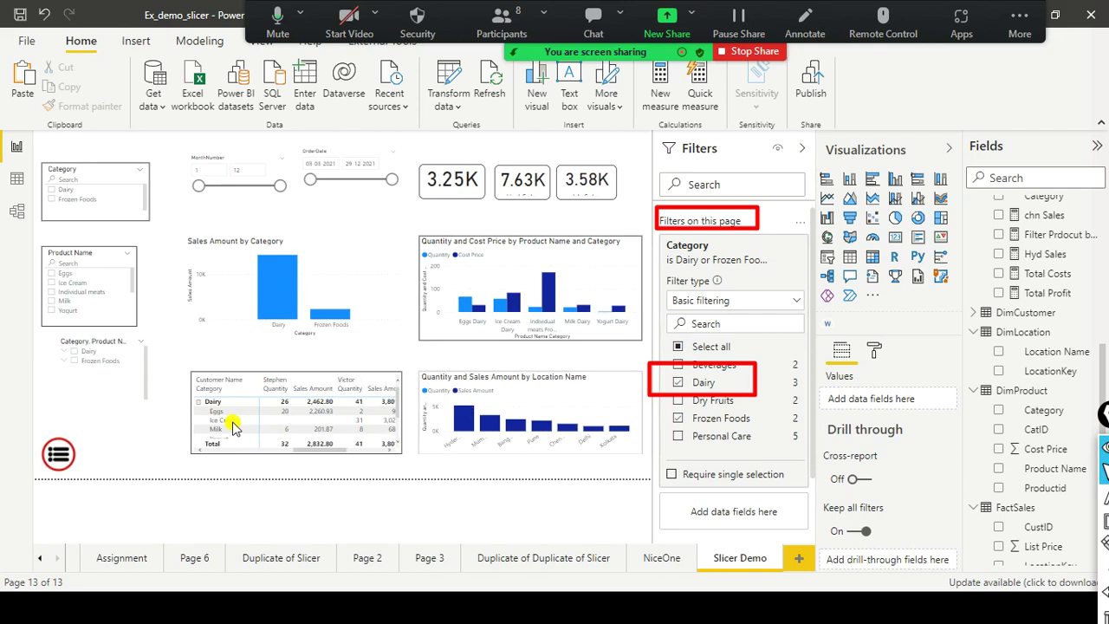
Review the product rows in the matrix and drill it up to the category level
{"action": "scroll", "coordinate": [251, 428], "scroll_direction": "down", "scroll_amount": 2}
{"action": "scroll", "coordinate": [254, 428], "scroll_direction": "down", "scroll_amount": 1}
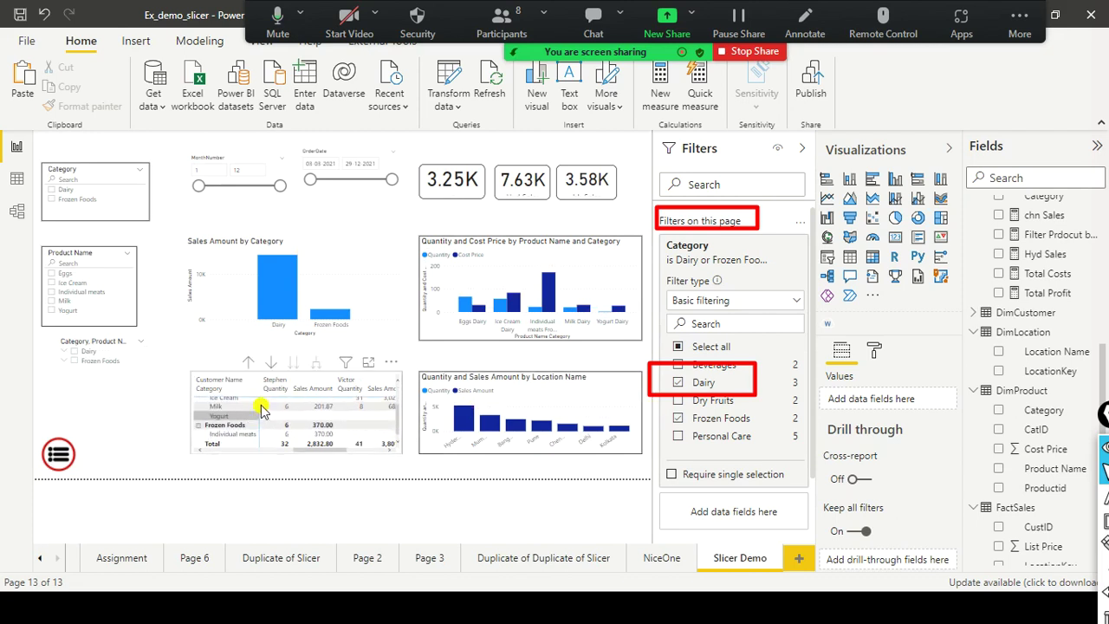
{"action": "scroll", "coordinate": [322, 421], "scroll_direction": "up", "scroll_amount": 3}
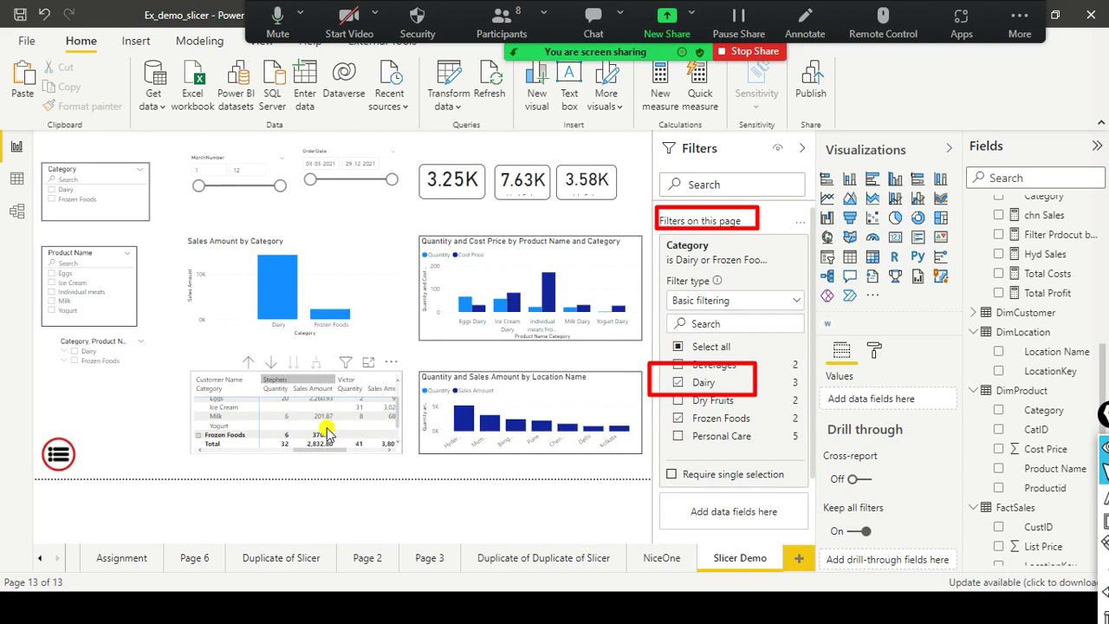
{"action": "left_click", "coordinate": [249, 366]}
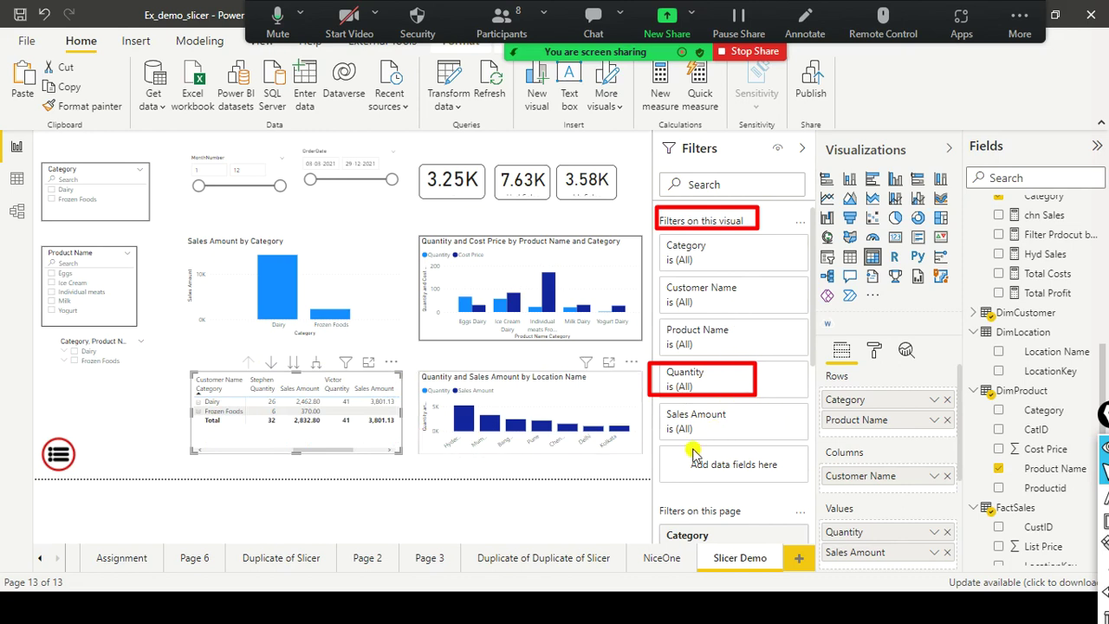
Add Dry Fruits to the page-level Category filter
{"action": "scroll", "coordinate": [762, 445], "scroll_direction": "down", "scroll_amount": 5}
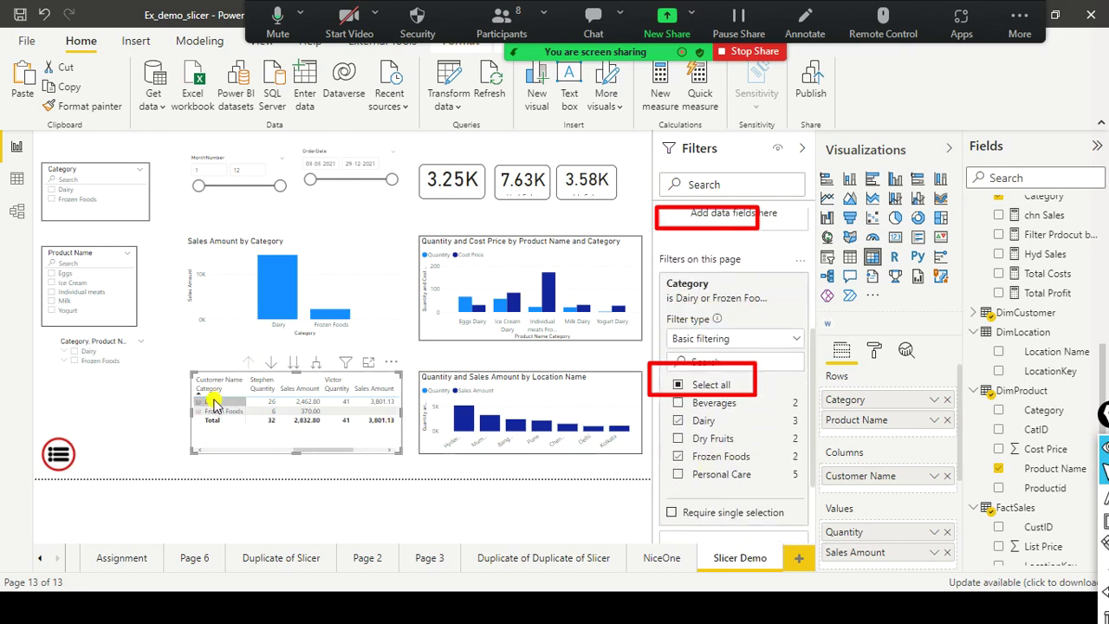
{"action": "left_click", "coordinate": [679, 440]}
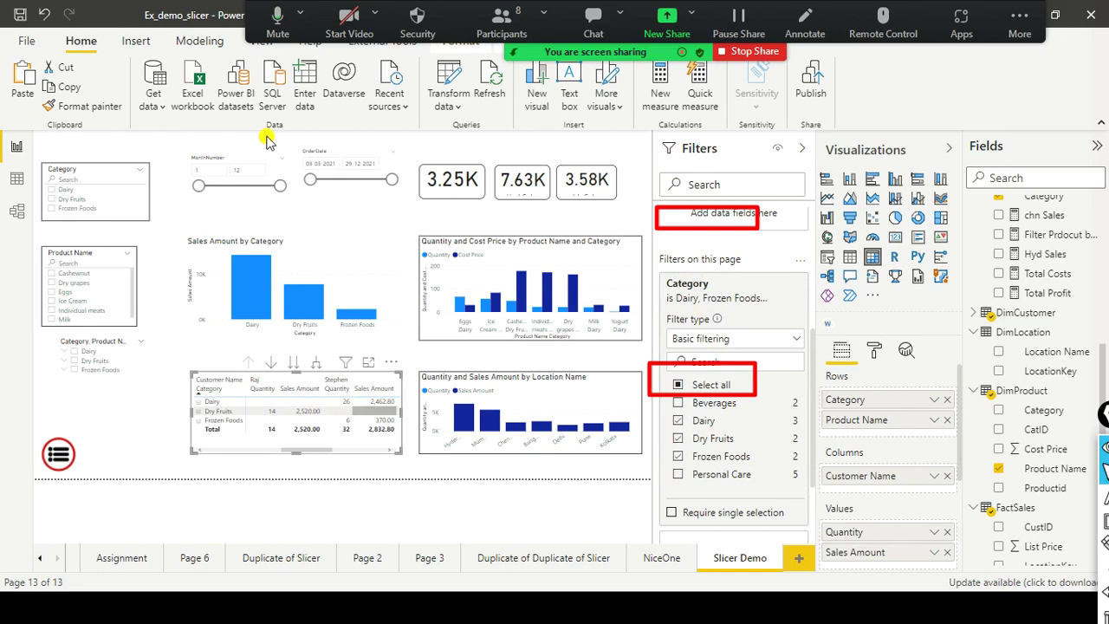
Revisit the Types of Filters slide and compare the Sales Amount by Category chart's visual-level Category filter with the page-level one
{"action": "mouse_move", "coordinate": [360, 410]}
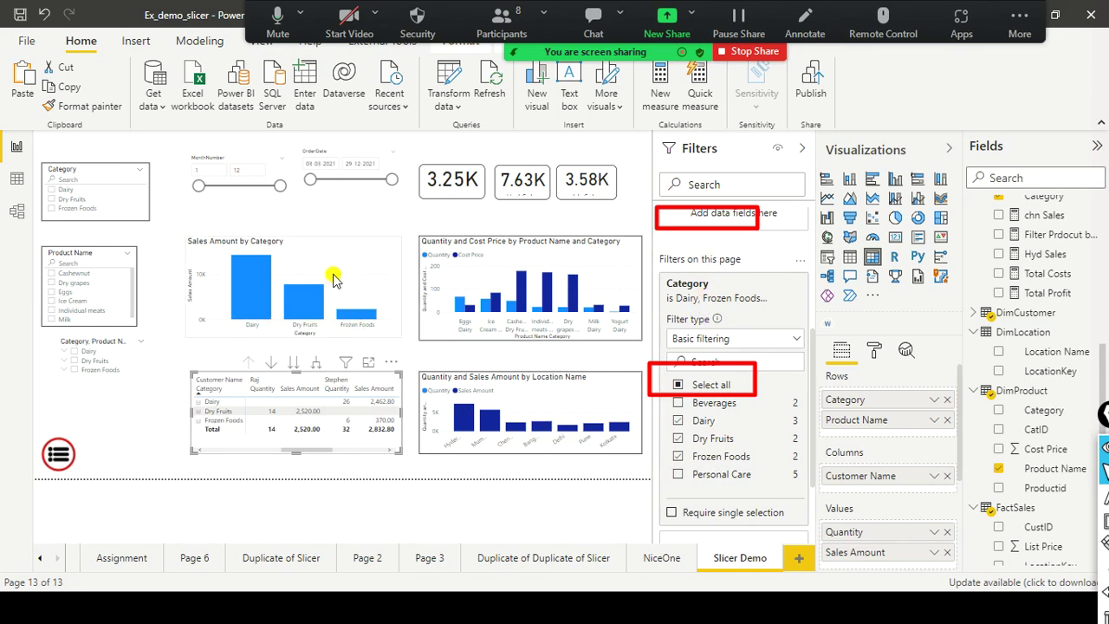
{"action": "key", "text": "alt+Tab"}
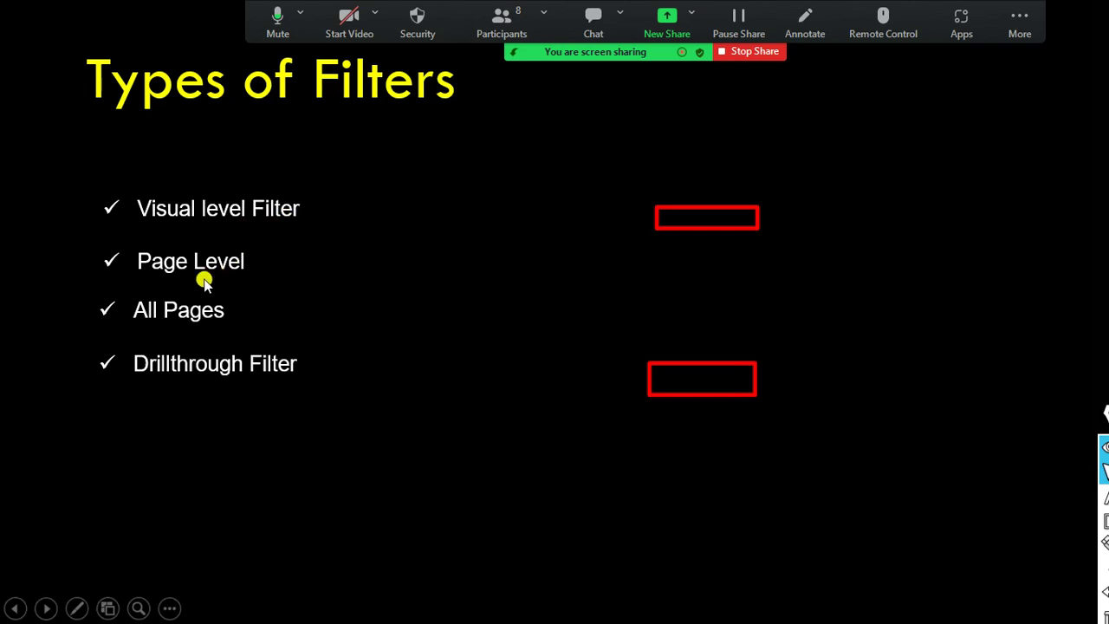
{"action": "key", "text": "alt+Tab"}
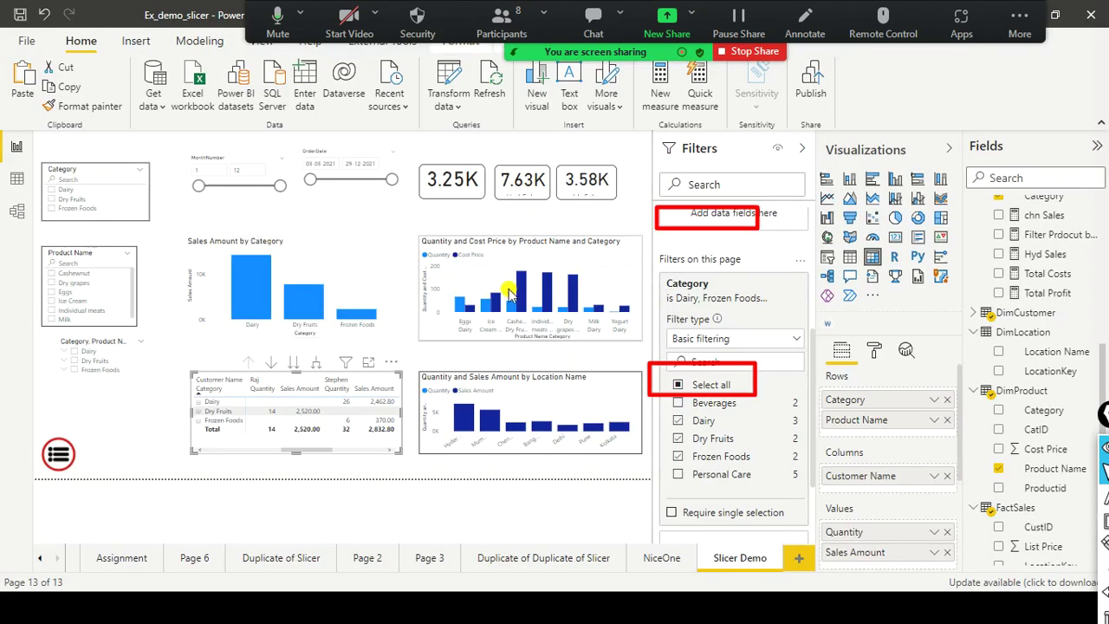
{"action": "left_click", "coordinate": [344, 251]}
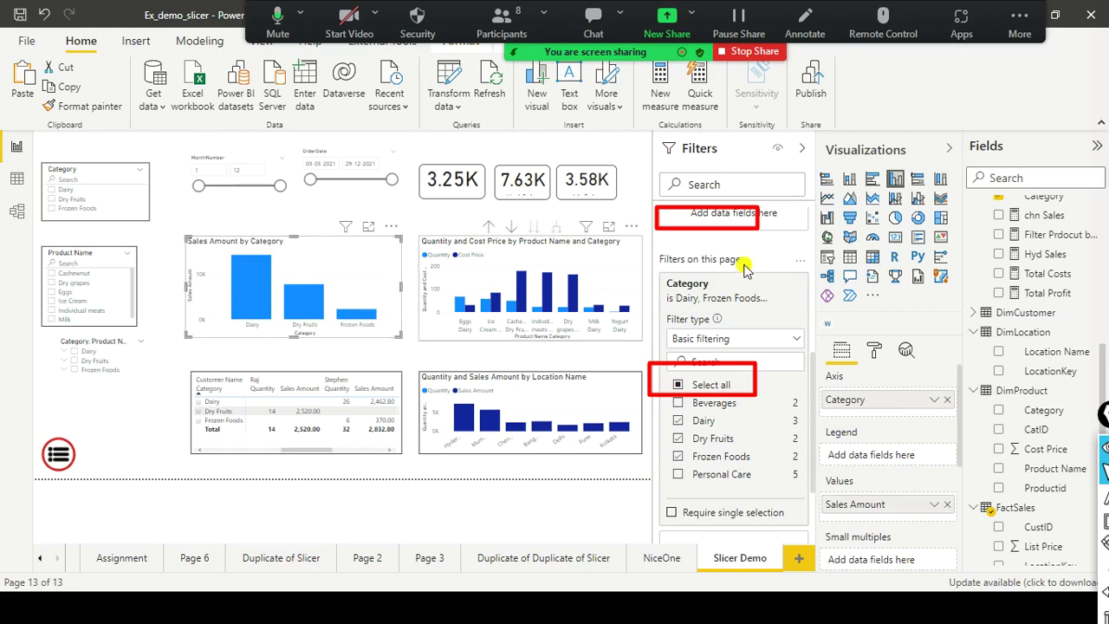
{"action": "scroll", "coordinate": [748, 264], "scroll_direction": "up", "scroll_amount": 3}
{"action": "scroll", "coordinate": [748, 264], "scroll_direction": "up", "scroll_amount": 2}
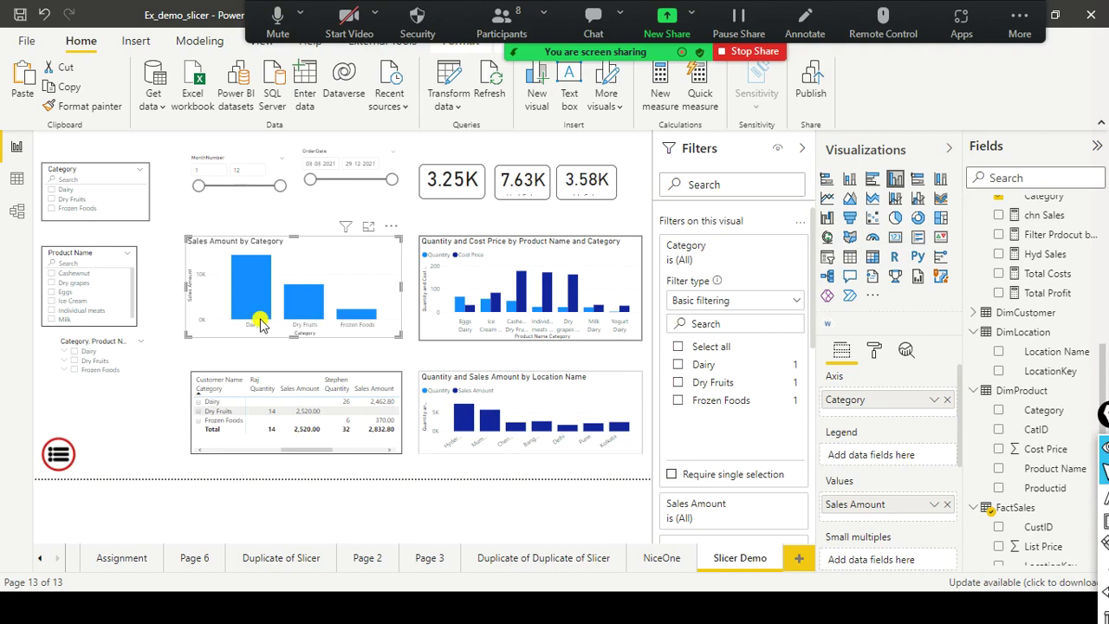
{"action": "left_click", "coordinate": [108, 431]}
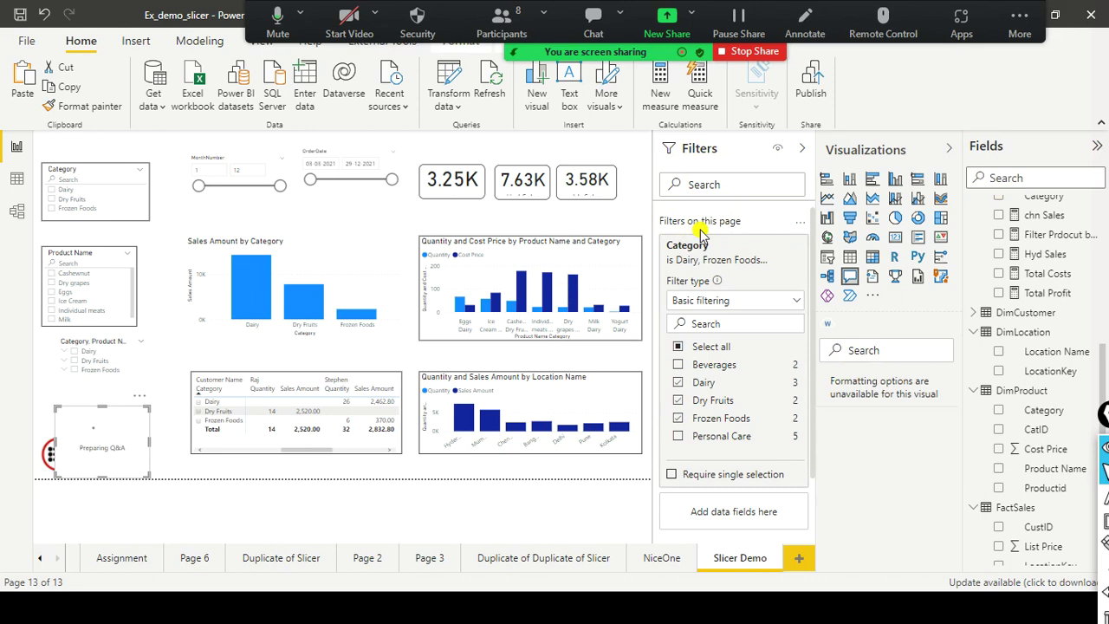
{"action": "scroll", "coordinate": [732, 274], "scroll_direction": "down", "scroll_amount": 1}
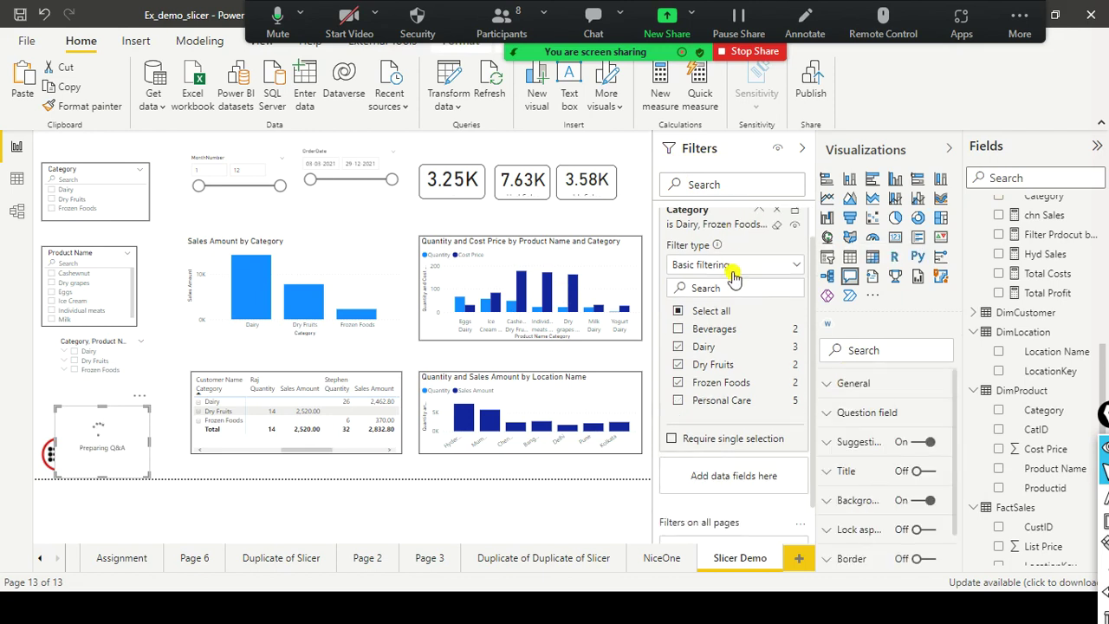
Compare the page-level Category filter with the Sales Amount by Category chart's visual-level filters and the filters on all pages
{"action": "scroll", "coordinate": [733, 274], "scroll_direction": "down", "scroll_amount": 1}
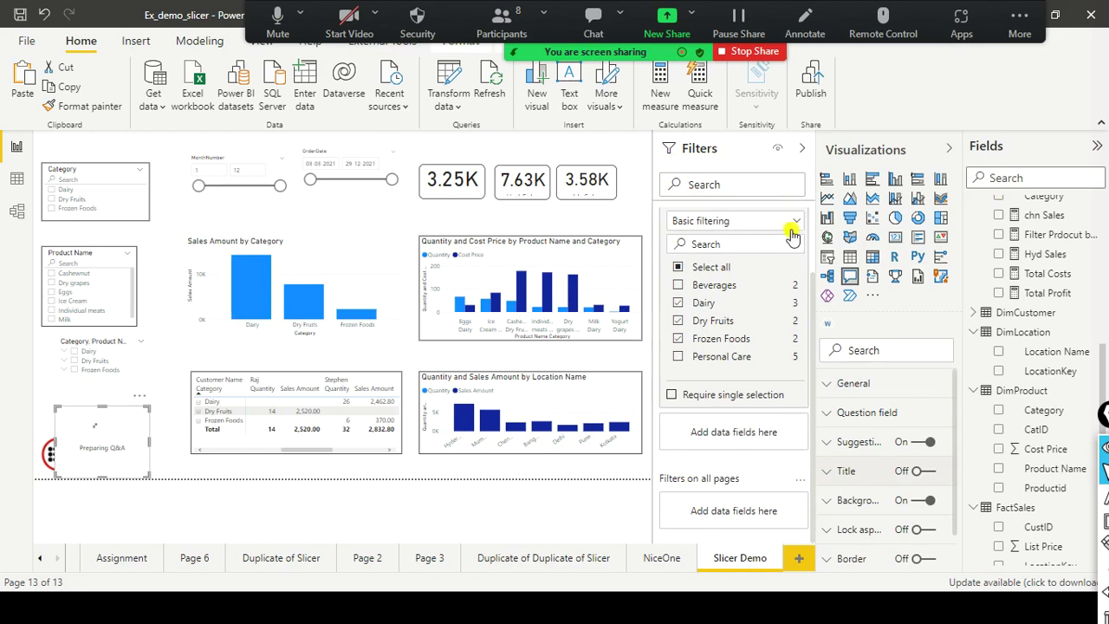
{"action": "scroll", "coordinate": [780, 260], "scroll_direction": "up", "scroll_amount": 2}
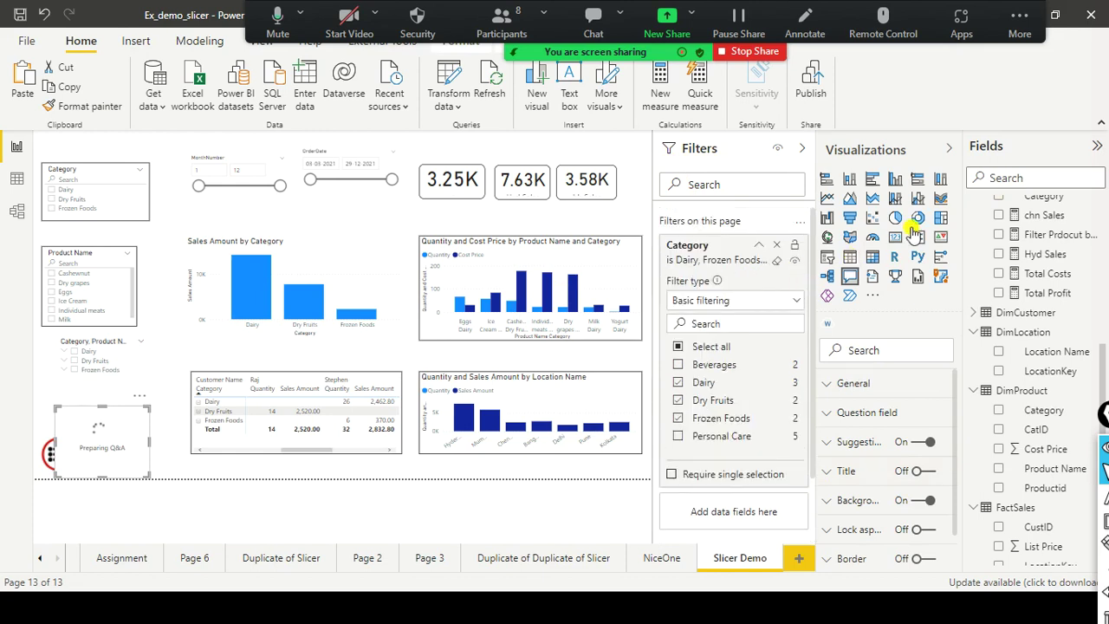
{"action": "left_click", "coordinate": [327, 264]}
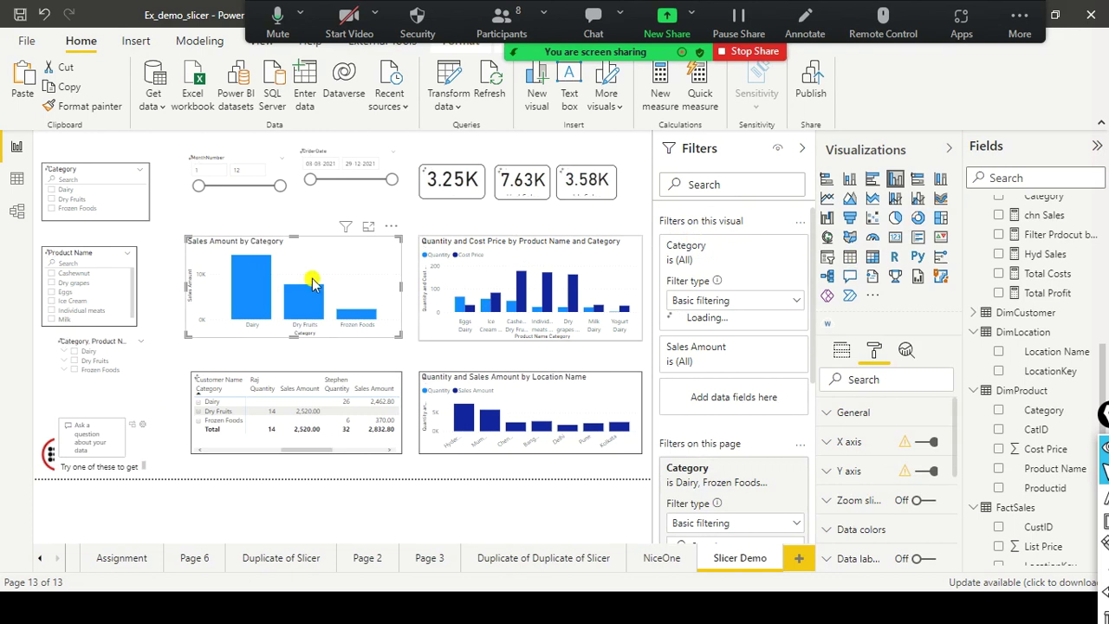
{"action": "left_click", "coordinate": [167, 385]}
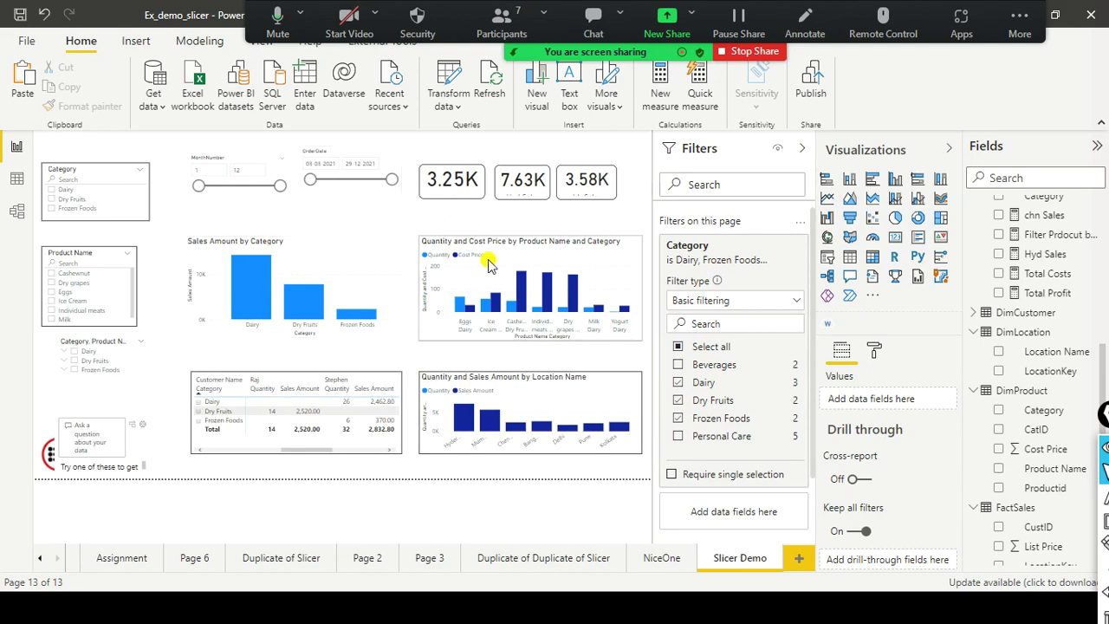
{"action": "scroll", "coordinate": [773, 356], "scroll_direction": "down", "scroll_amount": 2}
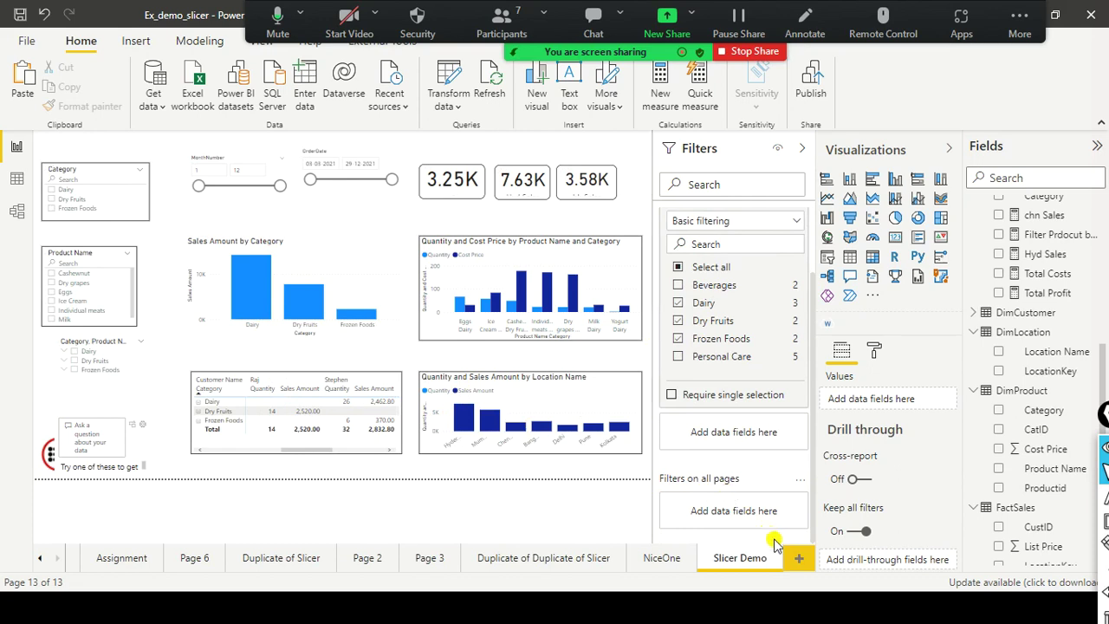
Copy the Quantity and Sales Amount by Location Name chart onto a new report page, Page 5
{"action": "left_click", "coordinate": [598, 397]}
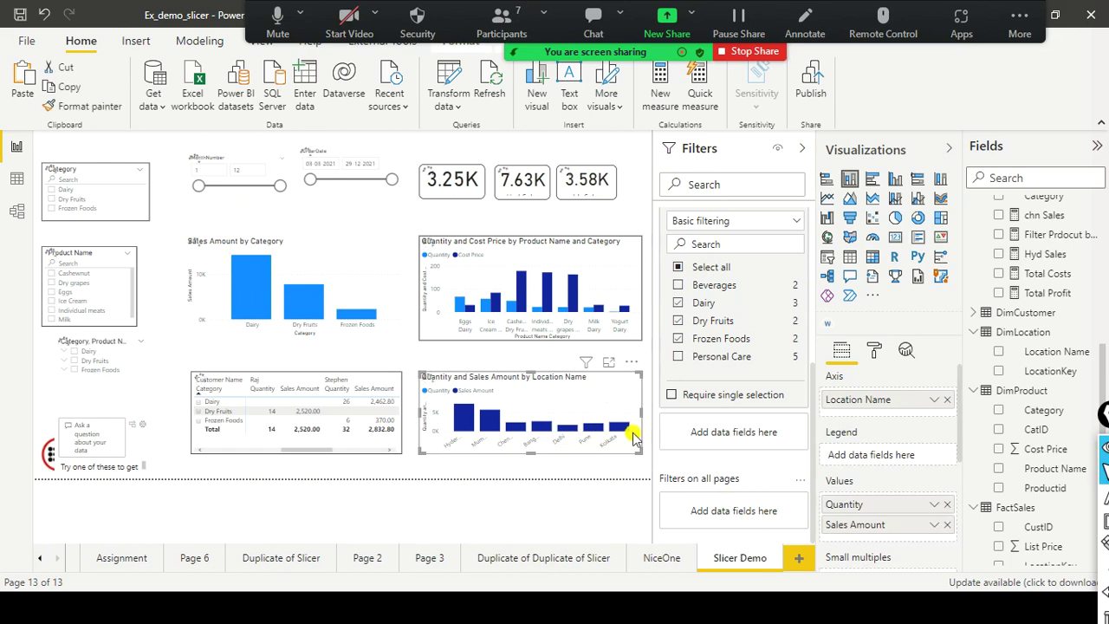
{"action": "double_click", "coordinate": [797, 559]}
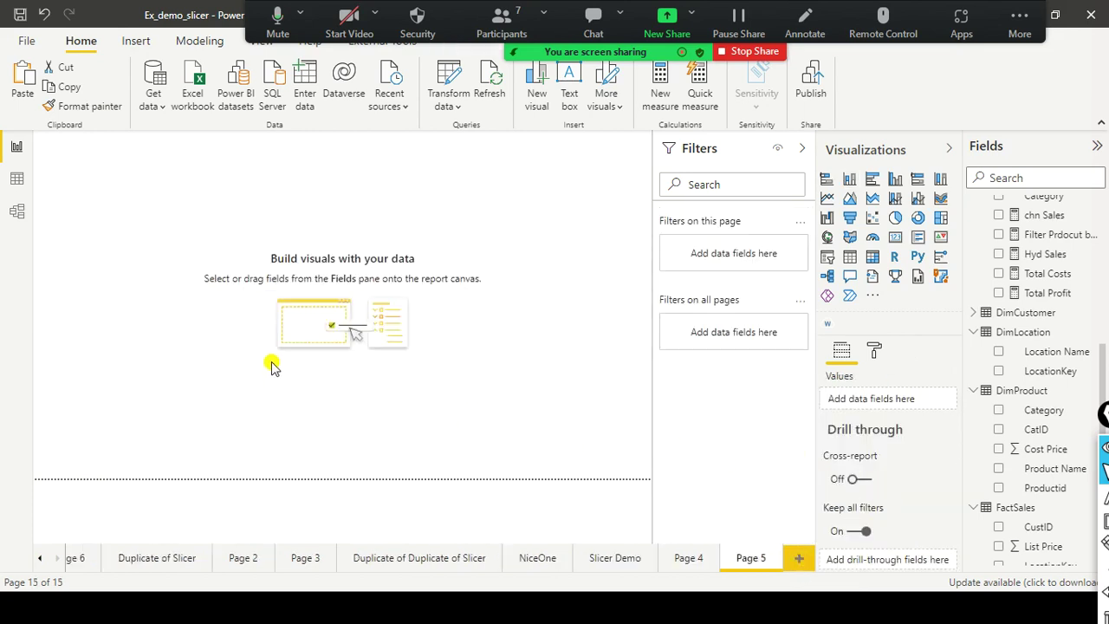
{"action": "key", "text": "ctrl+v"}
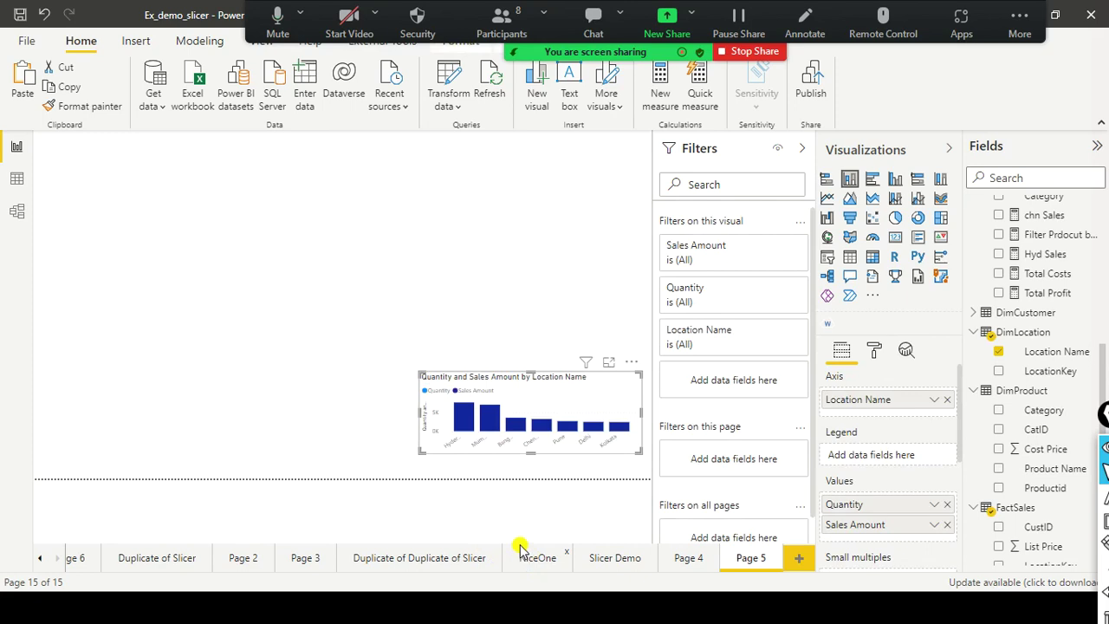
Delete the empty Page 4 and return to the Slicer Demo page
{"action": "left_click", "coordinate": [529, 559]}
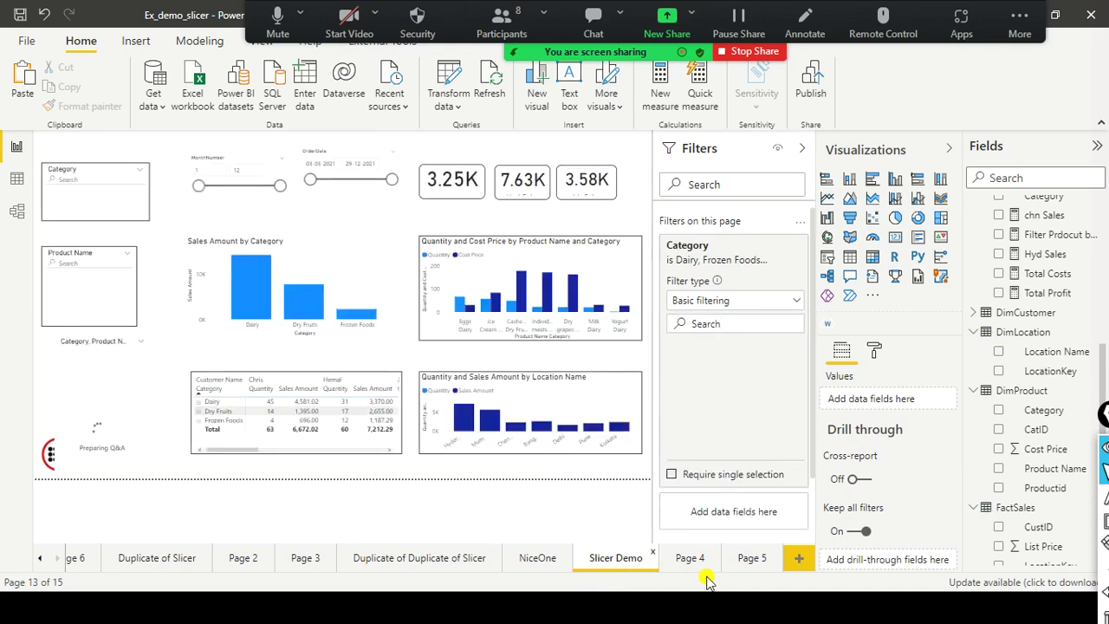
{"action": "left_click", "coordinate": [686, 557]}
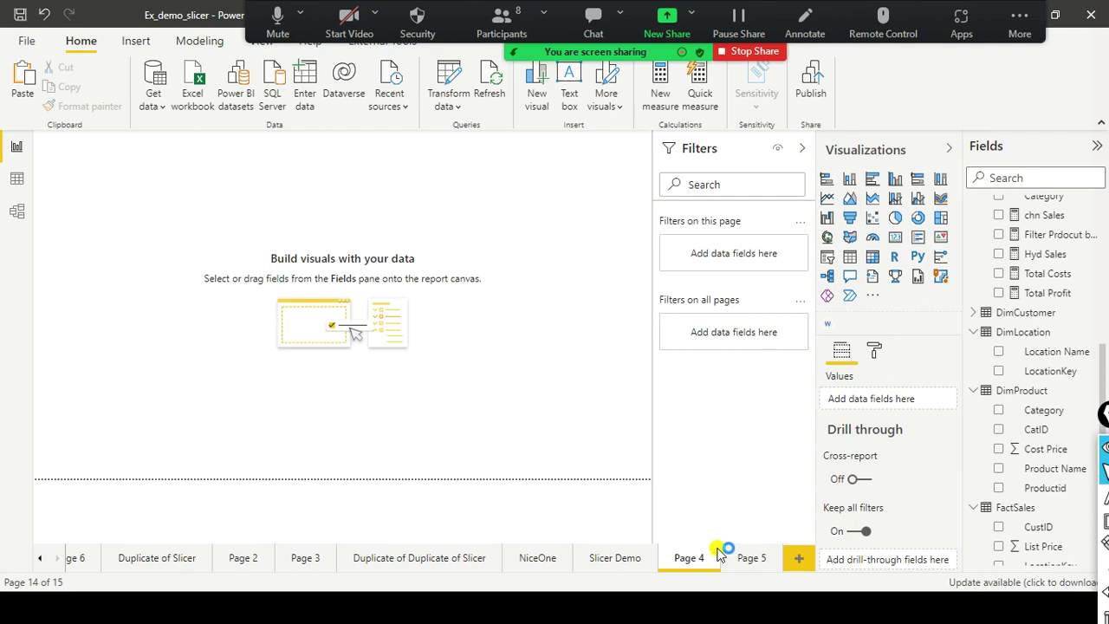
{"action": "left_click", "coordinate": [716, 552]}
{"action": "left_click", "coordinate": [633, 337]}
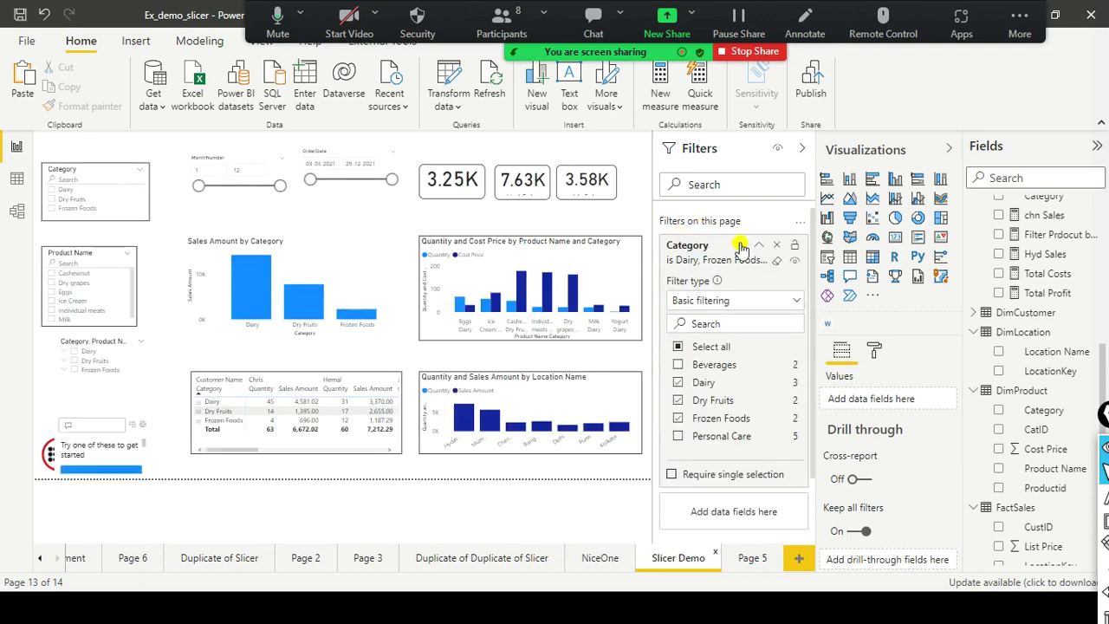
Add Beverages to Slicer Demo's page-level Category filter and check the chart copy on Page 5
{"action": "left_click", "coordinate": [679, 366]}
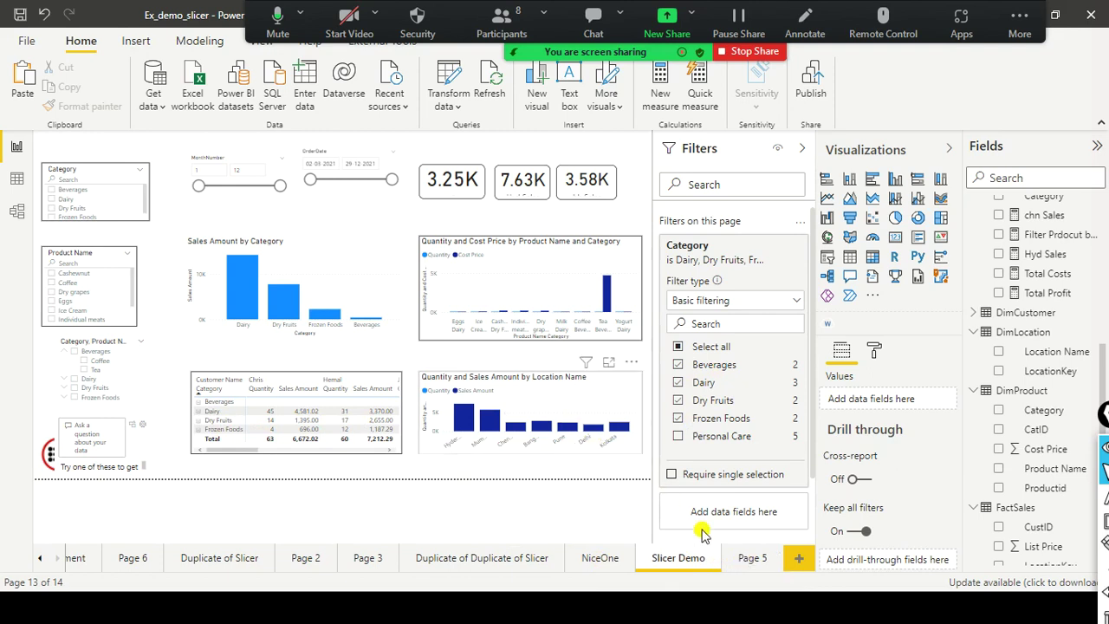
{"action": "left_click", "coordinate": [748, 562]}
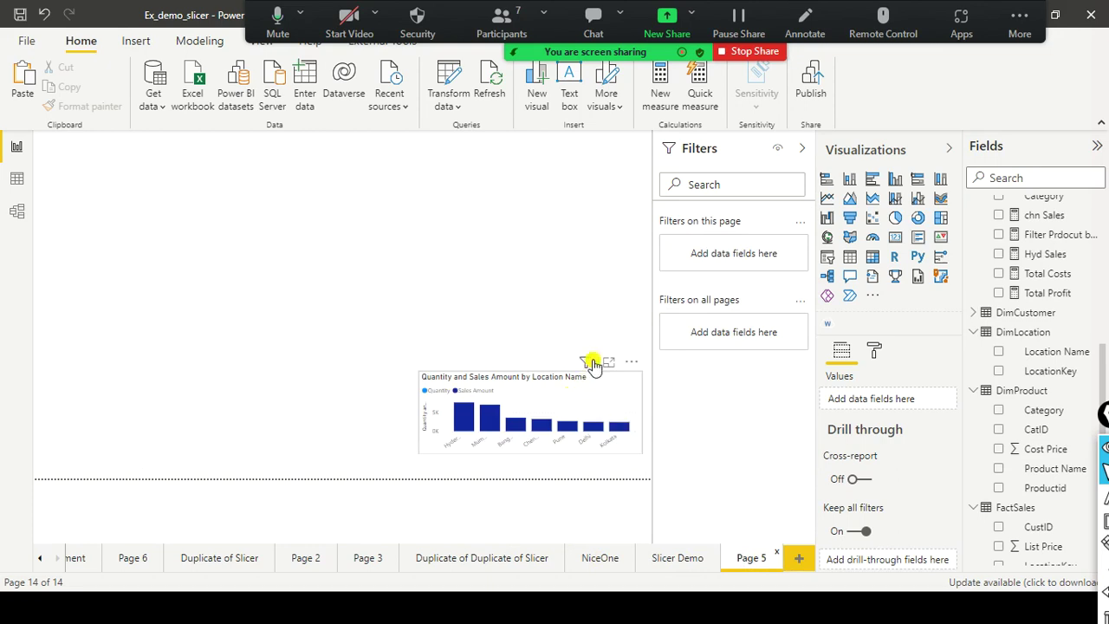
{"action": "mouse_move", "coordinate": [592, 363]}
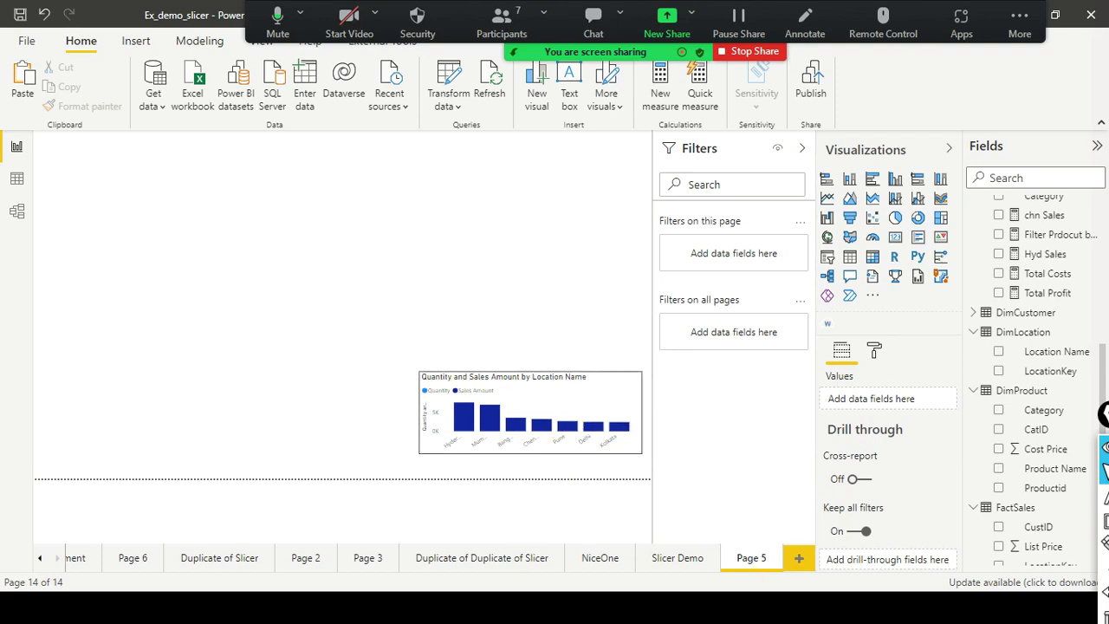
Clear all selections of the page-level Category filter on the Slicer Demo page
{"action": "left_click", "coordinate": [679, 560]}
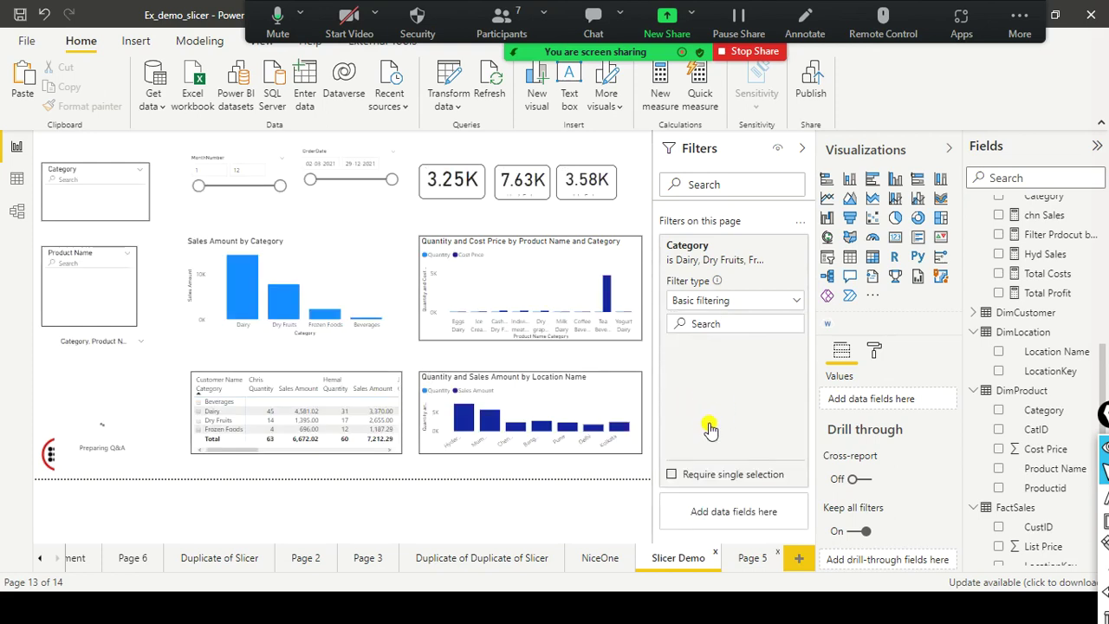
{"action": "scroll", "coordinate": [745, 485], "scroll_direction": "down", "scroll_amount": 2}
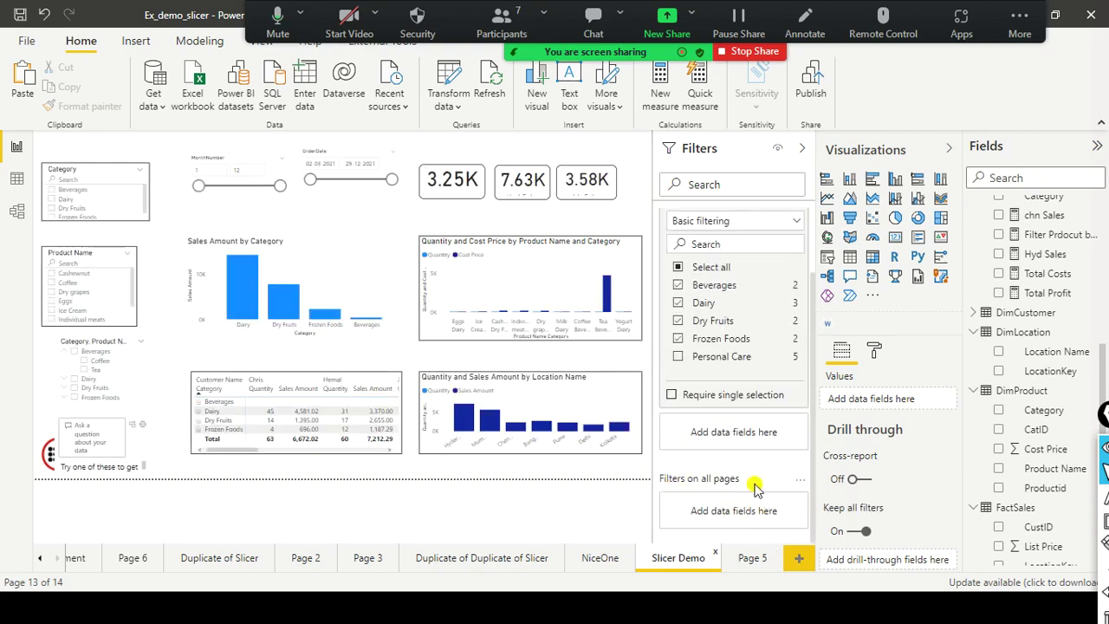
{"action": "scroll", "coordinate": [764, 325], "scroll_direction": "up", "scroll_amount": 2}
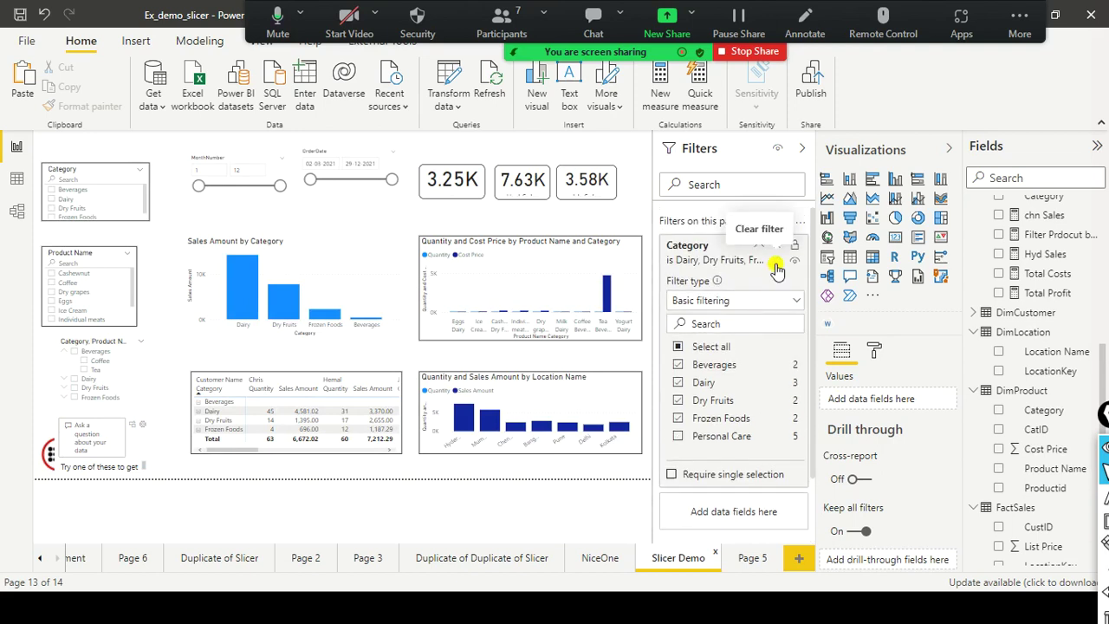
{"action": "left_click", "coordinate": [776, 269]}
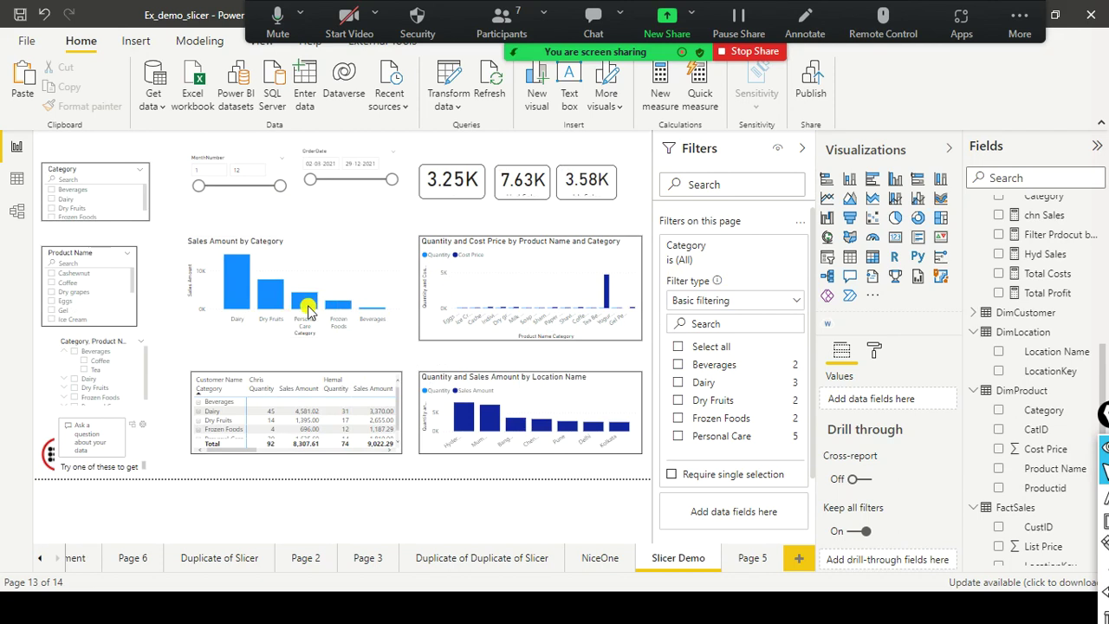
Add Category from DimCategory as a filter on all pages and remove the page-level Category filter from Slicer Demo
{"action": "scroll", "coordinate": [763, 477], "scroll_direction": "down", "scroll_amount": 2}
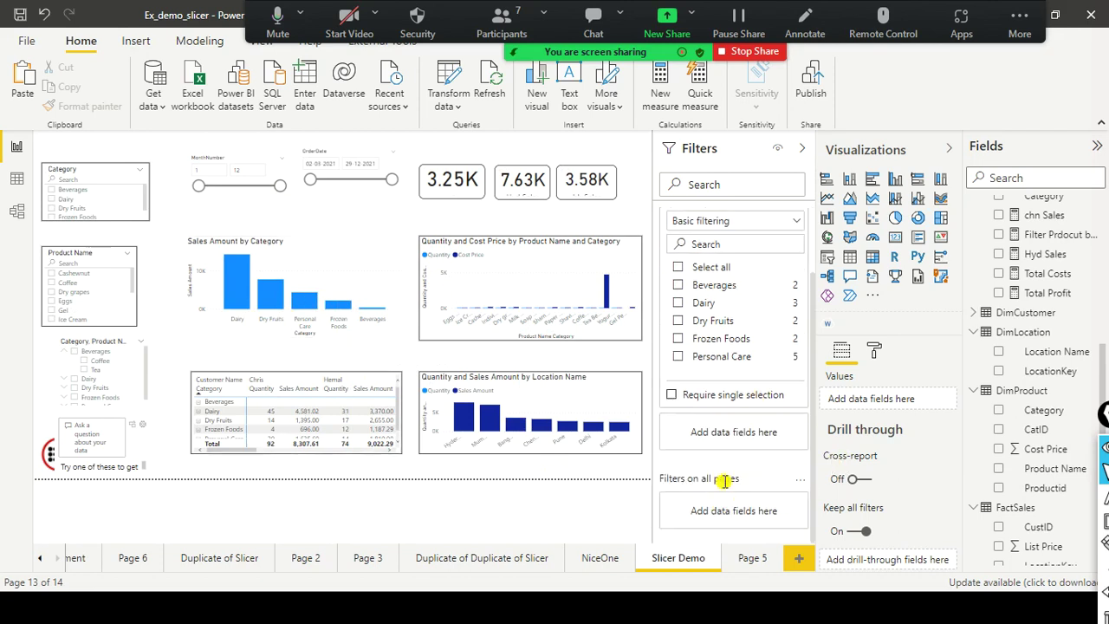
{"action": "scroll", "coordinate": [757, 303], "scroll_direction": "up", "scroll_amount": 2}
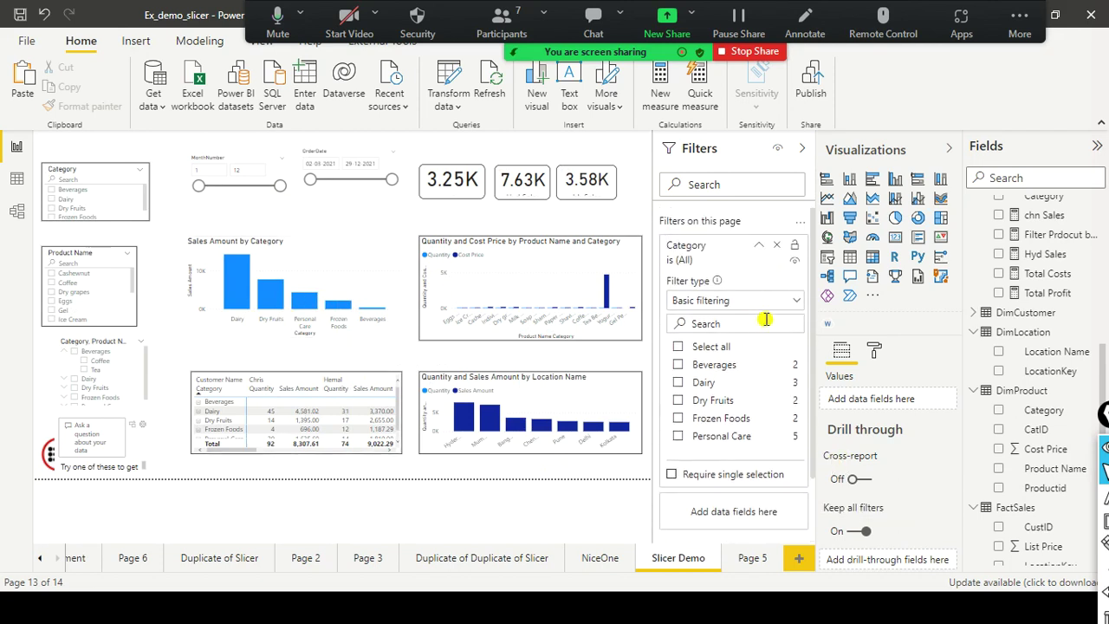
{"action": "scroll", "coordinate": [732, 338], "scroll_direction": "down", "scroll_amount": 2}
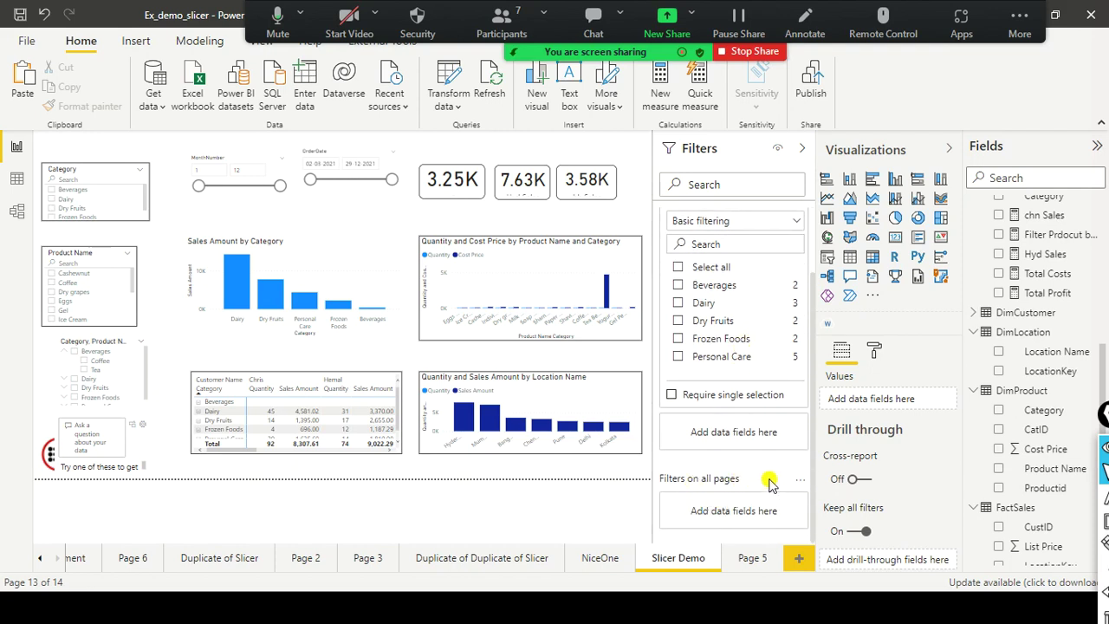
{"action": "mouse_move", "coordinate": [649, 467]}
{"action": "left_mouse_down"}
{"action": "mouse_move", "coordinate": [669, 487]}
{"action": "mouse_move", "coordinate": [775, 494]}
{"action": "left_mouse_up"}
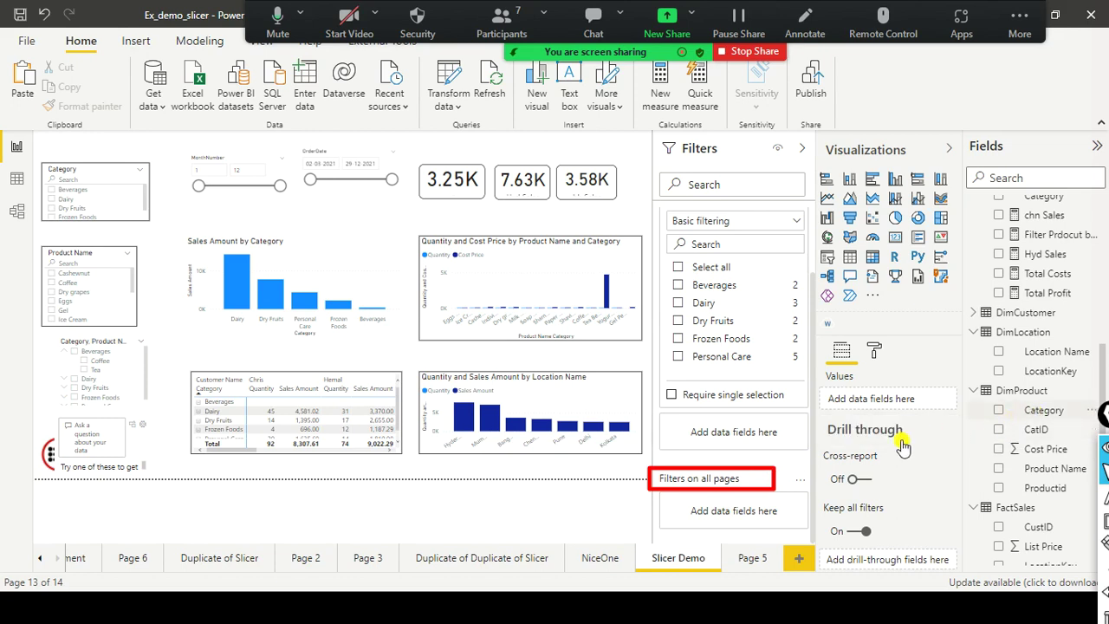
{"action": "scroll", "coordinate": [1044, 295], "scroll_direction": "up", "scroll_amount": 3}
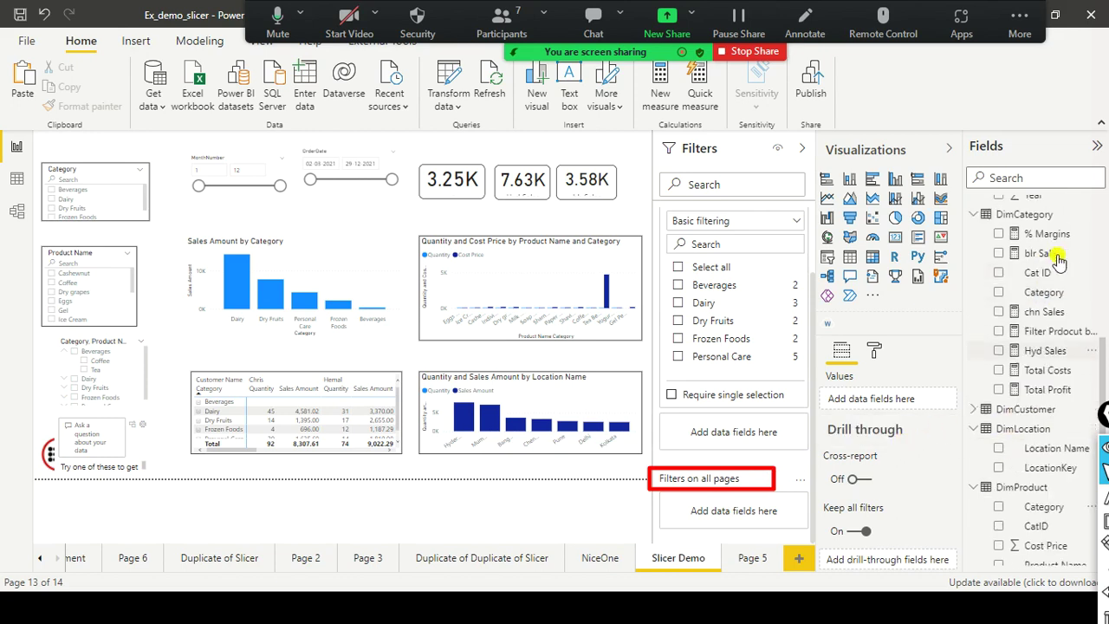
{"action": "left_click_drag", "start_coordinate": [1040, 308], "coordinate": [712, 516]}
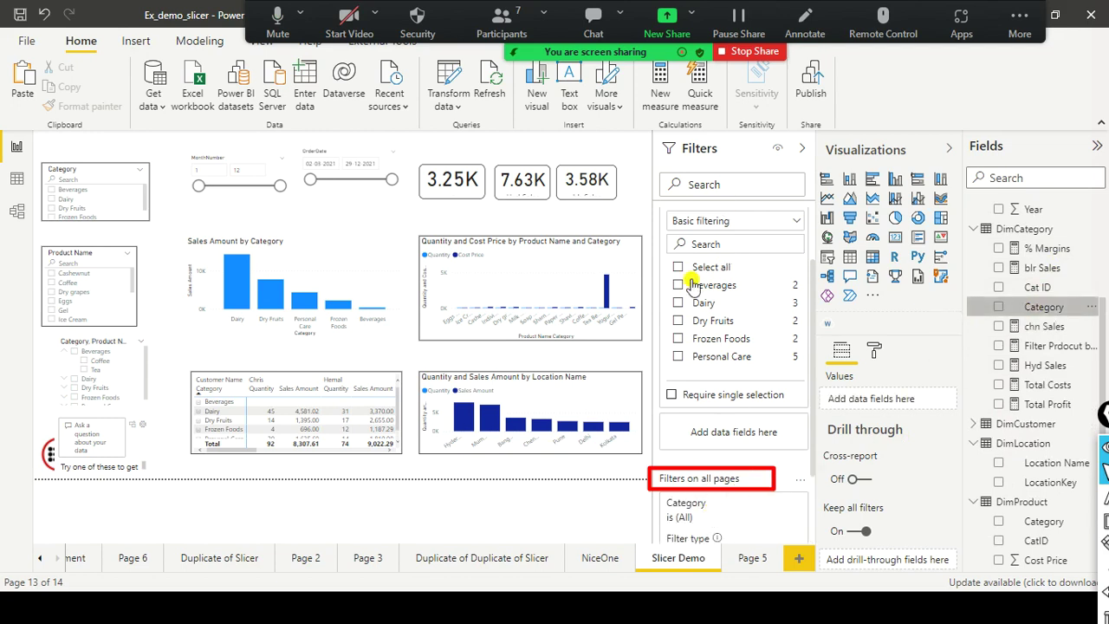
{"action": "scroll", "coordinate": [728, 251], "scroll_direction": "up", "scroll_amount": 3}
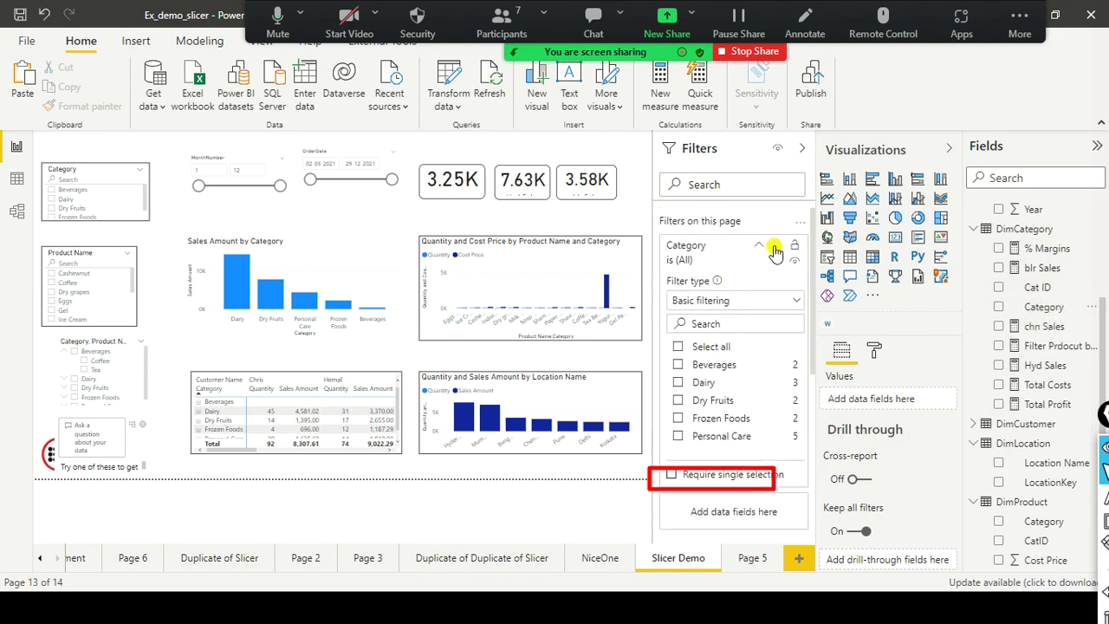
{"action": "left_click", "coordinate": [775, 251]}
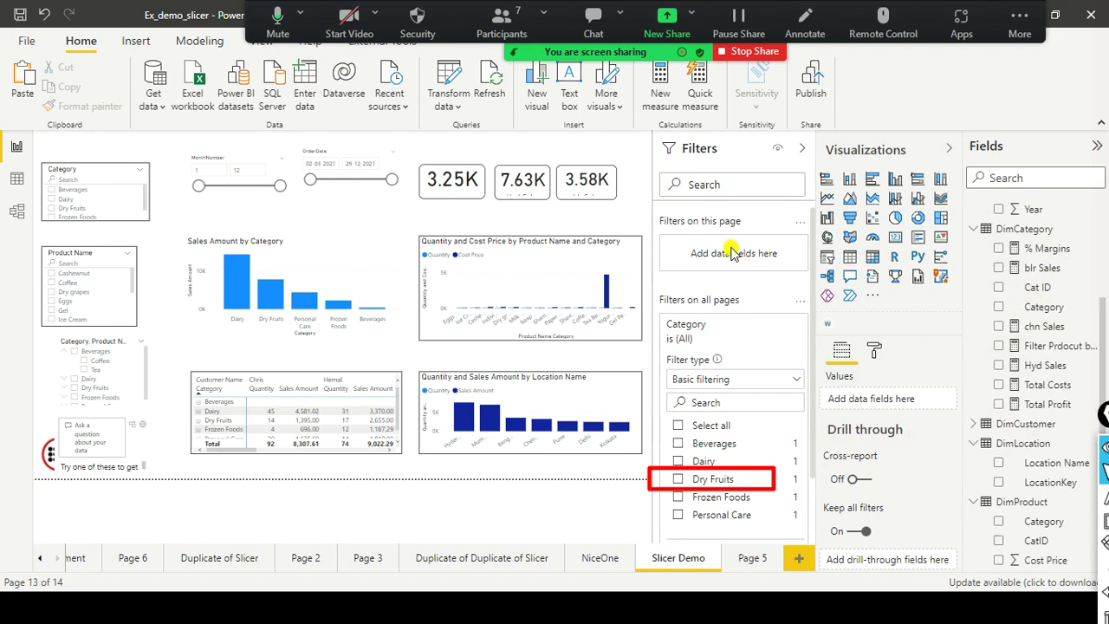
Select Beverages, Dairy and Dry Fruits in the Category filter that applies to all pages
{"action": "scroll", "coordinate": [728, 301], "scroll_direction": "down", "scroll_amount": 3}
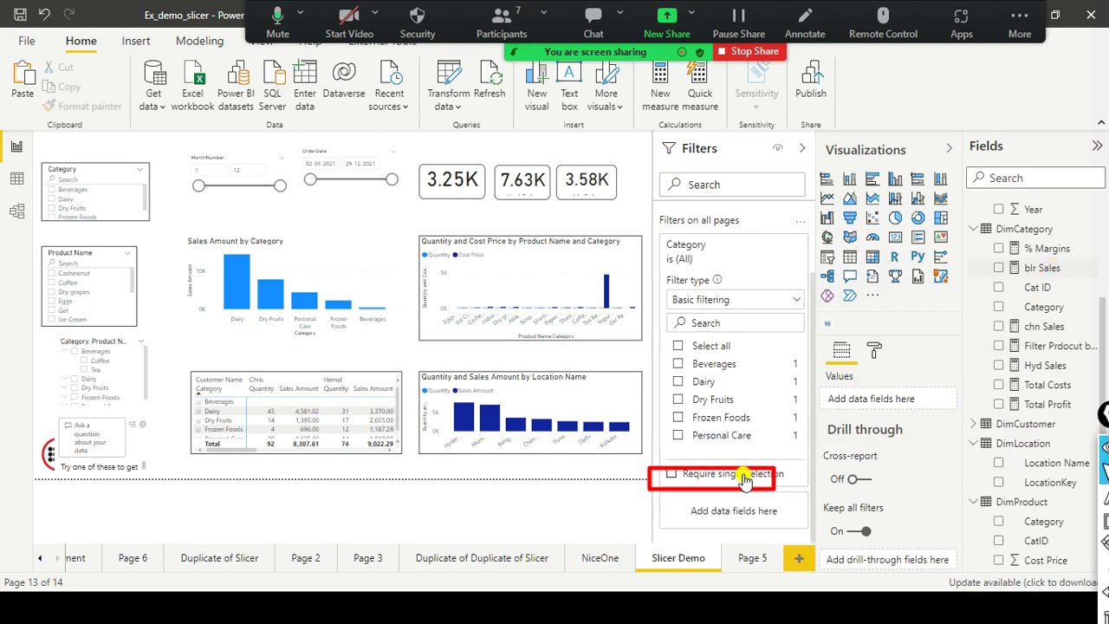
{"action": "left_click", "coordinate": [679, 366]}
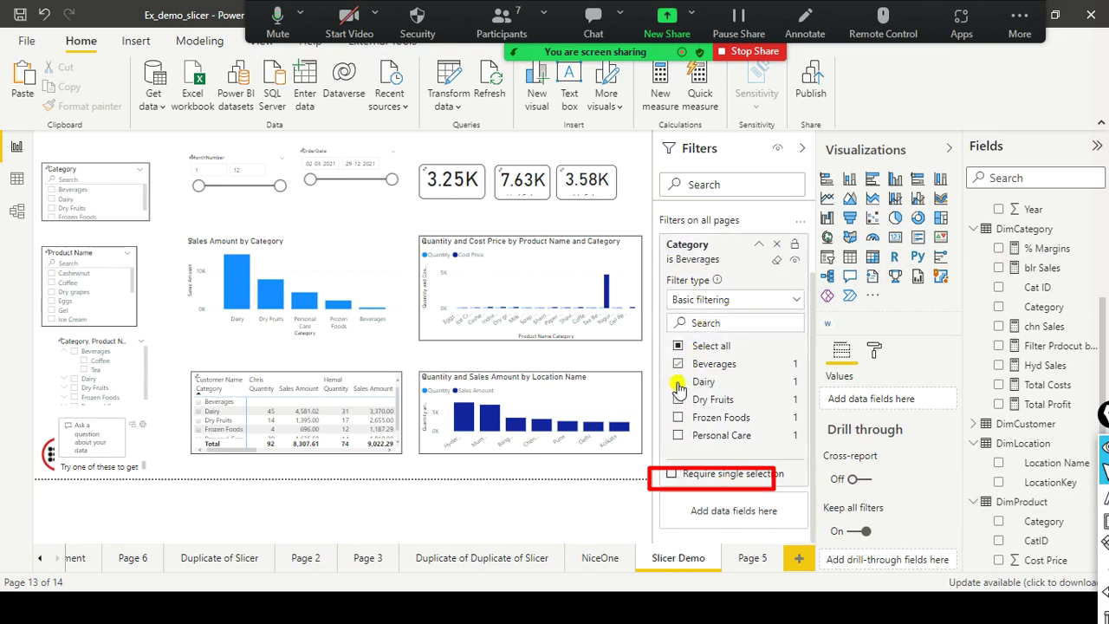
{"action": "left_click", "coordinate": [680, 402]}
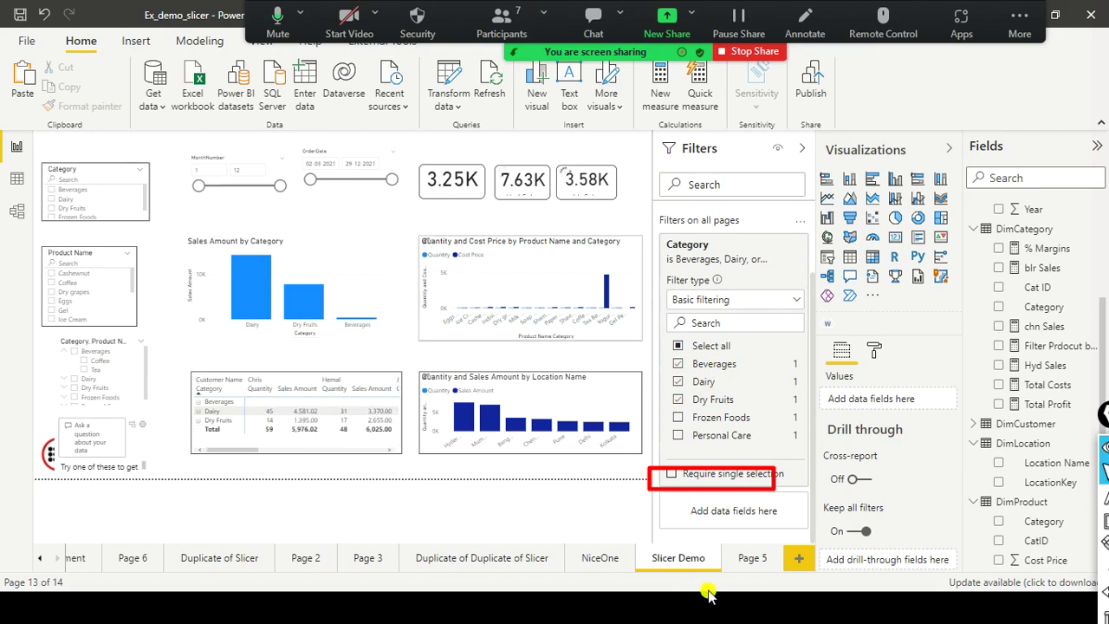
Check how the all-pages Category filter affects the location chart on Page 5, and return to Slicer Demo
{"action": "left_click", "coordinate": [745, 561]}
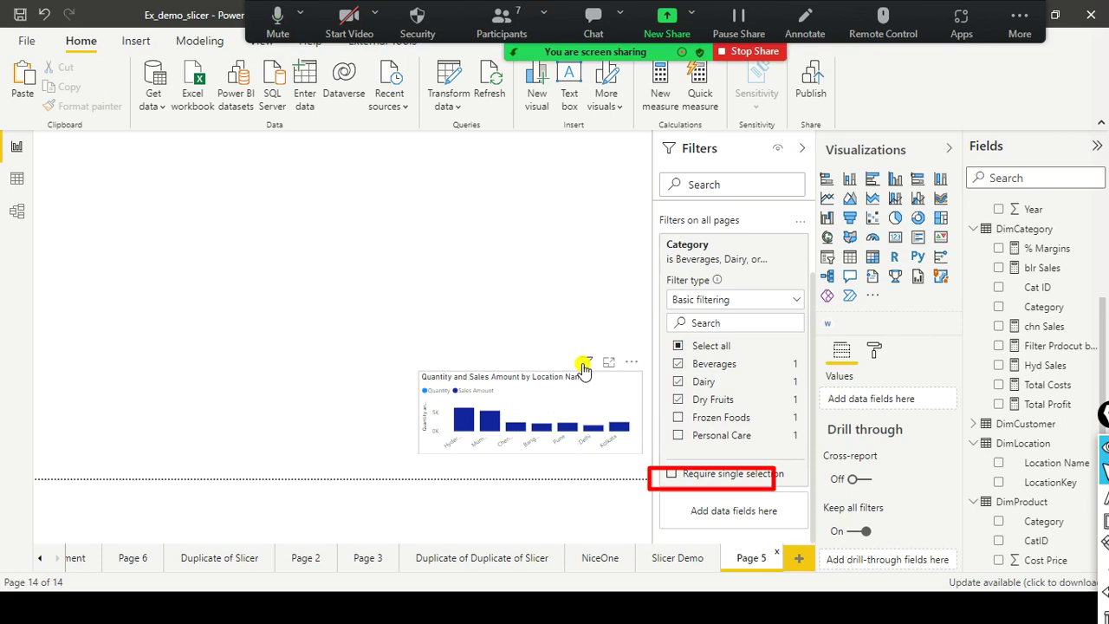
{"action": "mouse_move", "coordinate": [584, 368]}
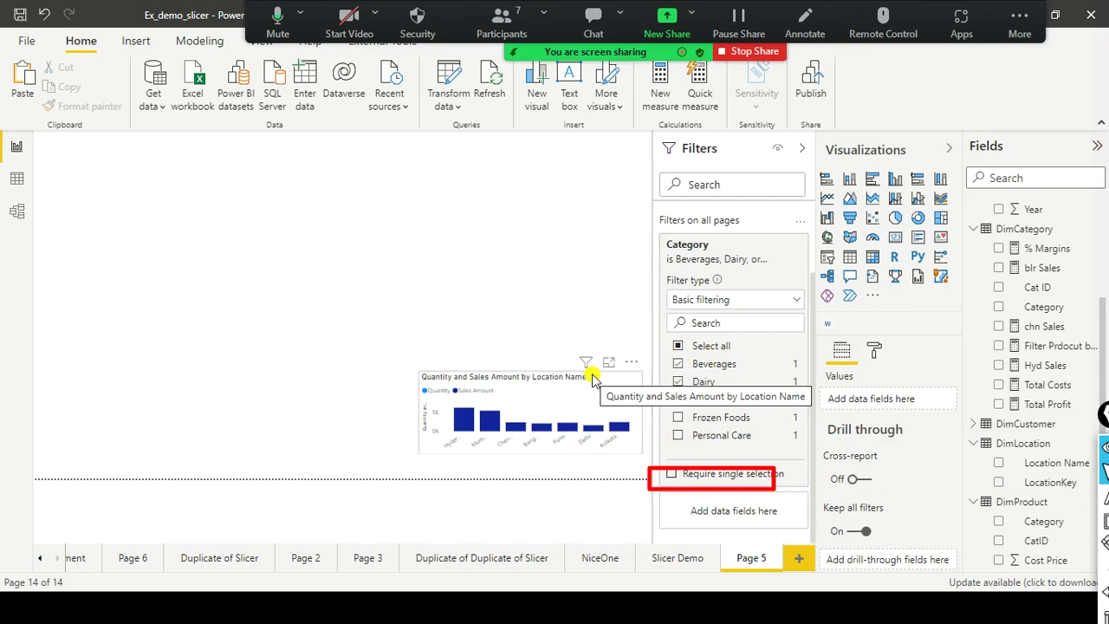
{"action": "left_click", "coordinate": [677, 562]}
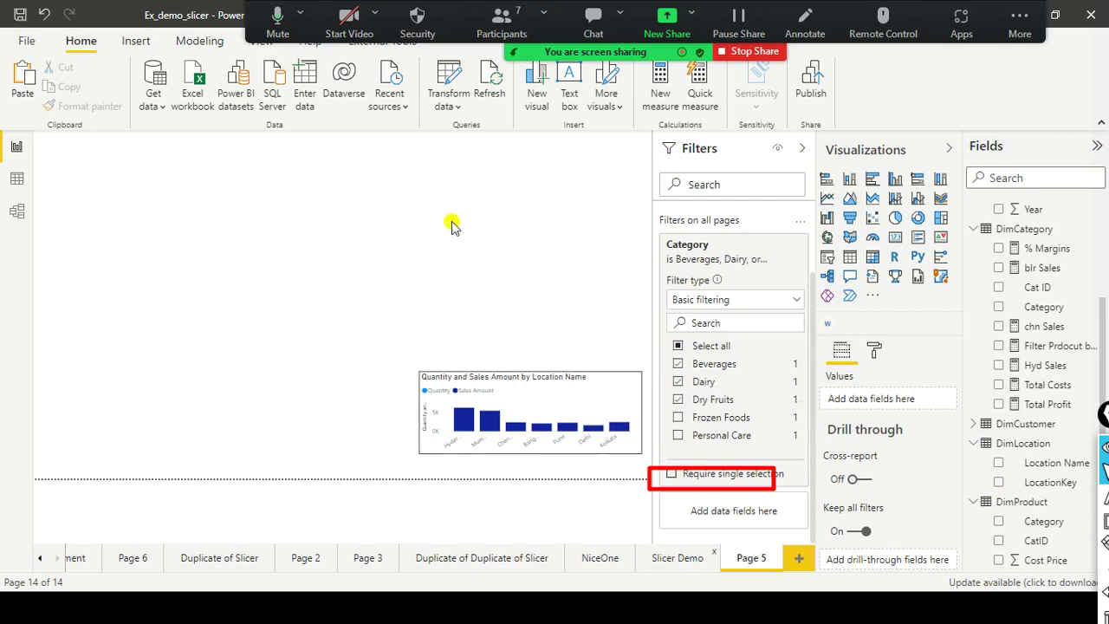
Review the Types of Filters slide, return to the Power BI report and open the Executive Summary page
{"action": "key", "text": "alt+Tab"}
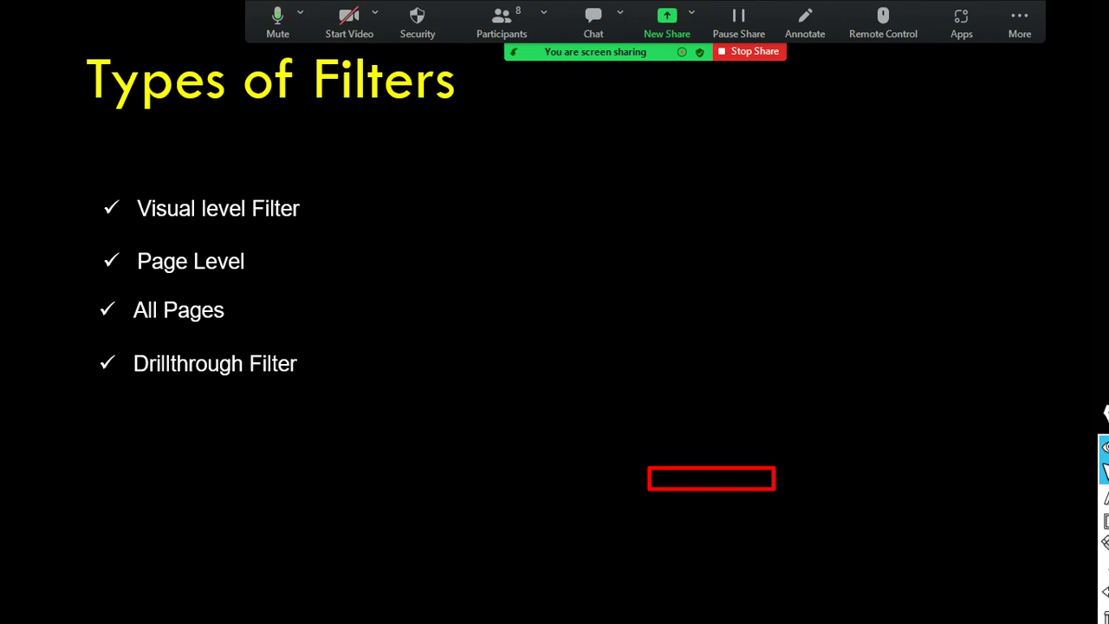
{"action": "key", "text": "alt+Tab"}
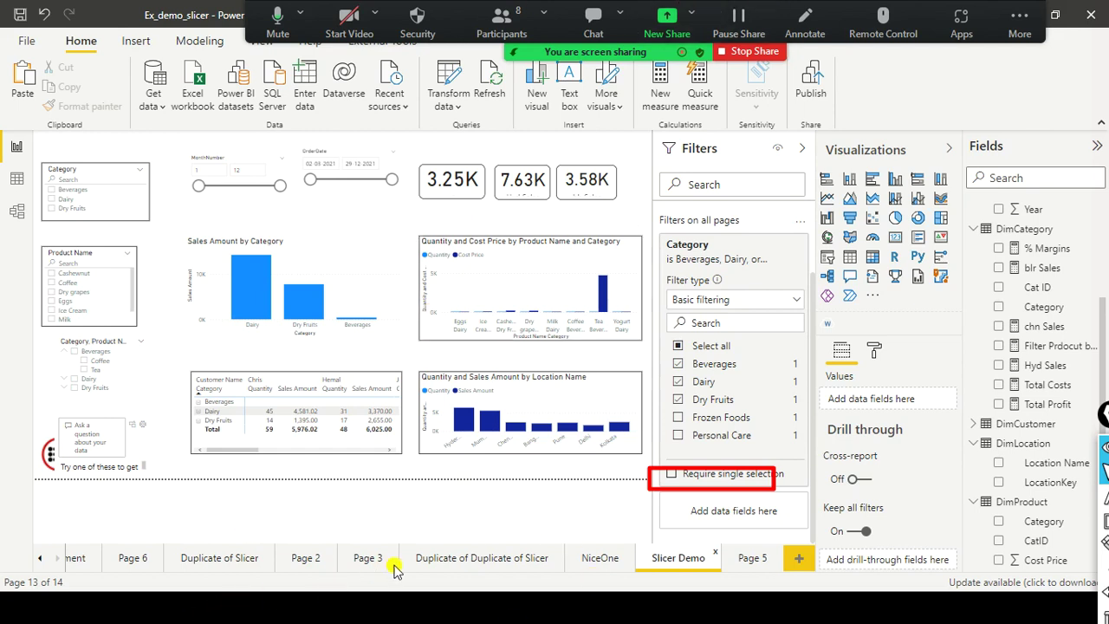
{"action": "left_click", "coordinate": [38, 563]}
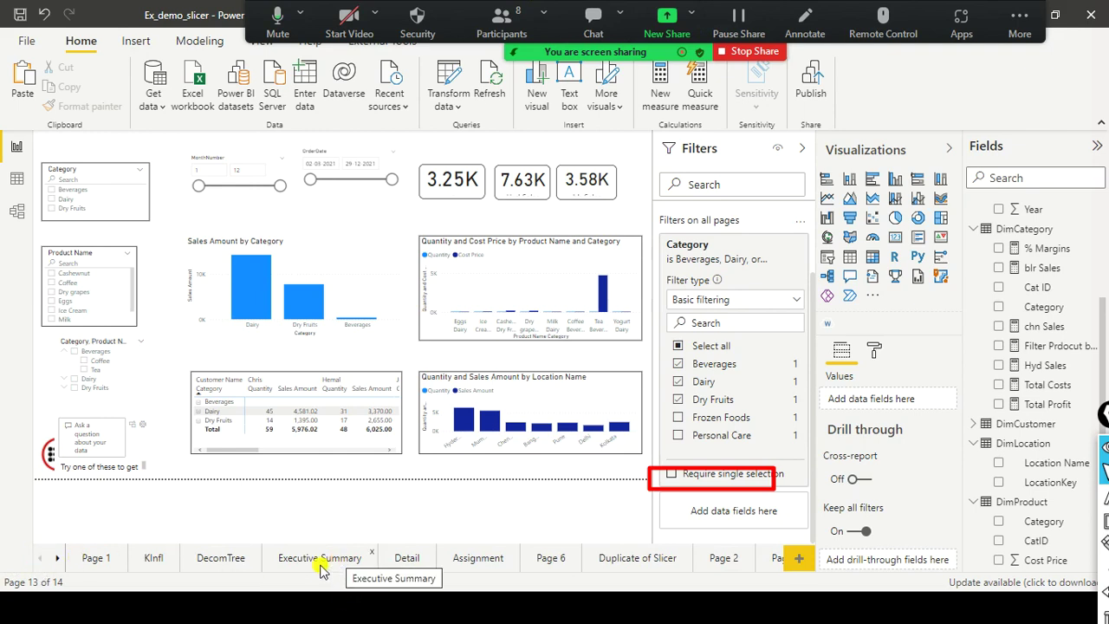
{"action": "left_click", "coordinate": [325, 562]}
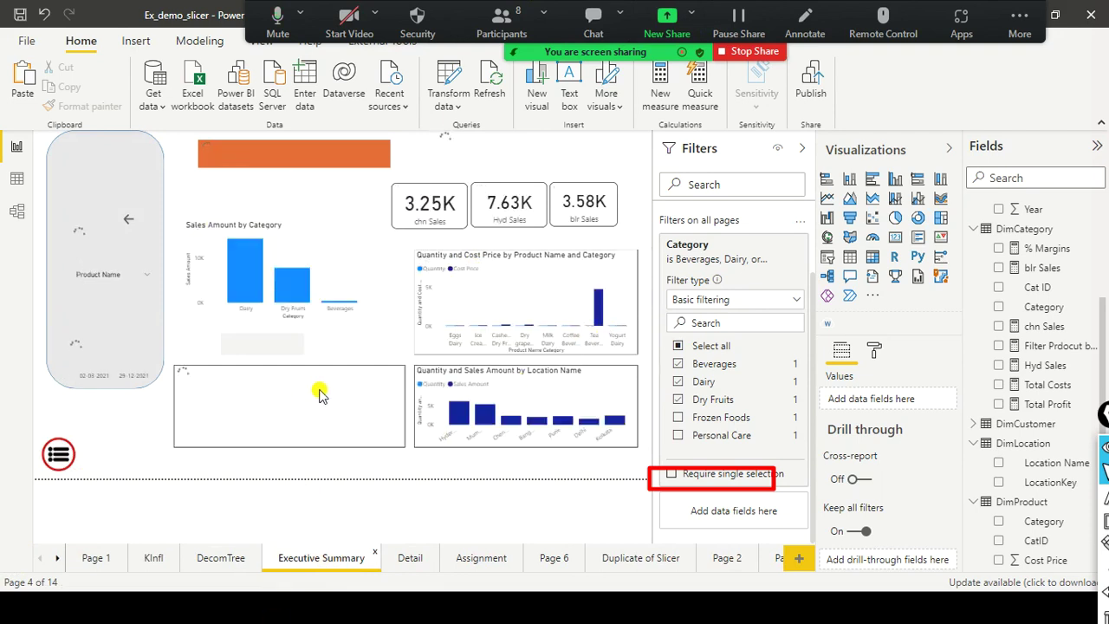
Delete the Quantity and Cost Price by Product Name and Category chart from the Executive Summary page
{"action": "left_click", "coordinate": [570, 397]}
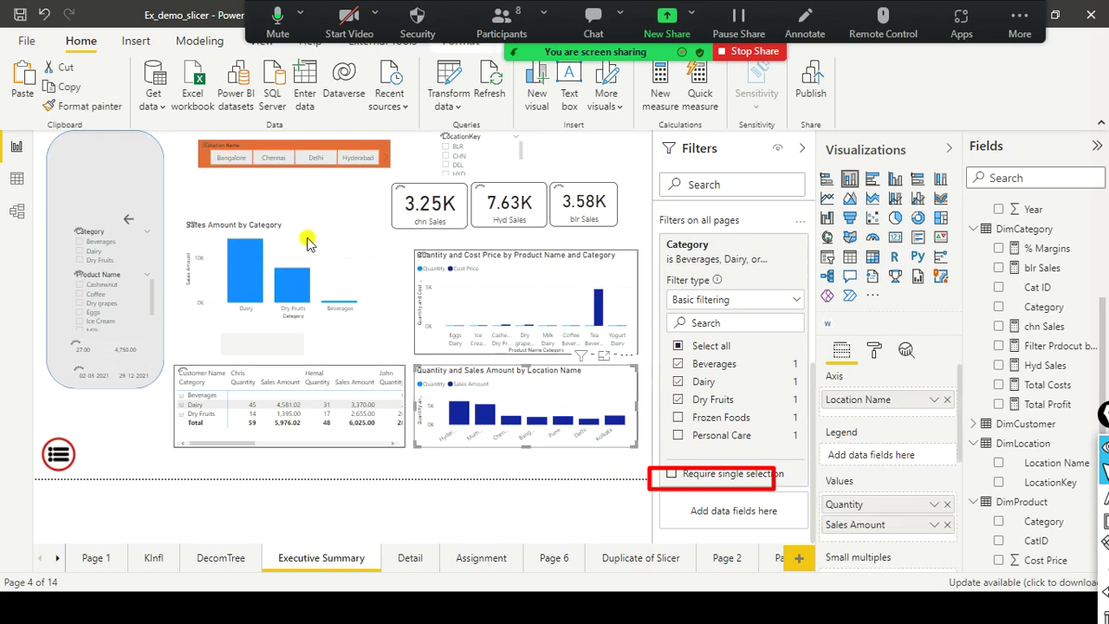
{"action": "left_click", "coordinate": [279, 224]}
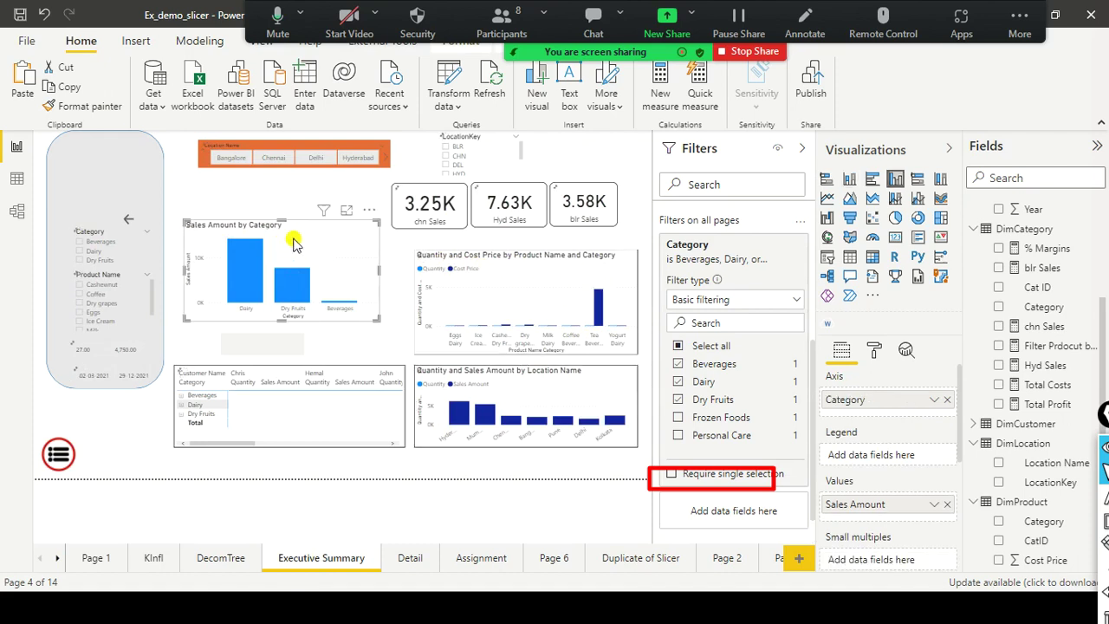
{"action": "left_click", "coordinate": [626, 262]}
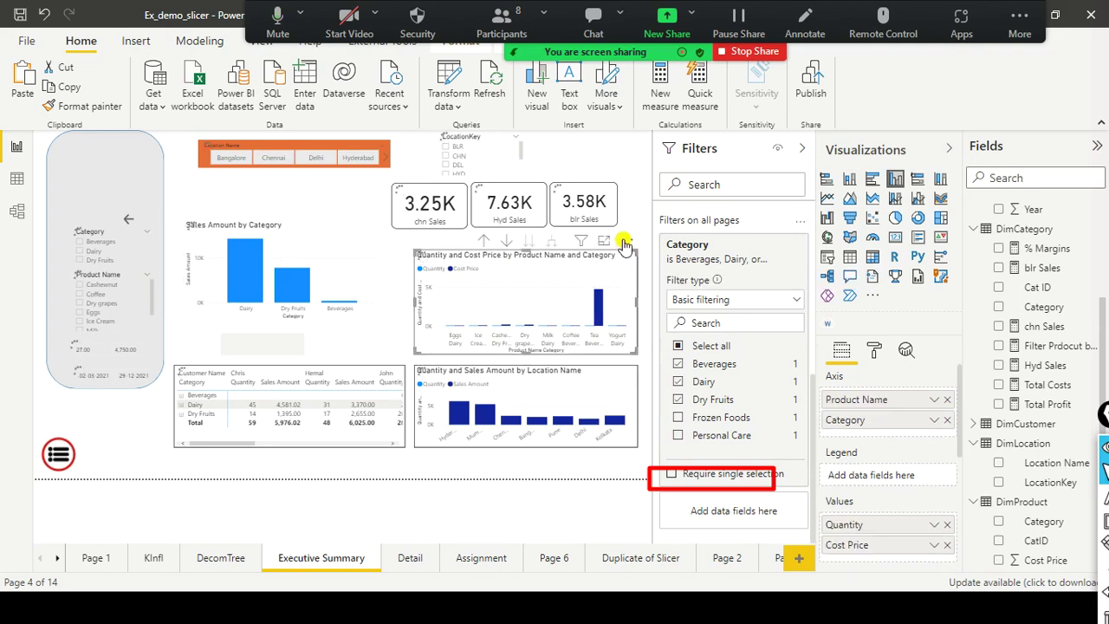
{"action": "left_click", "coordinate": [625, 242]}
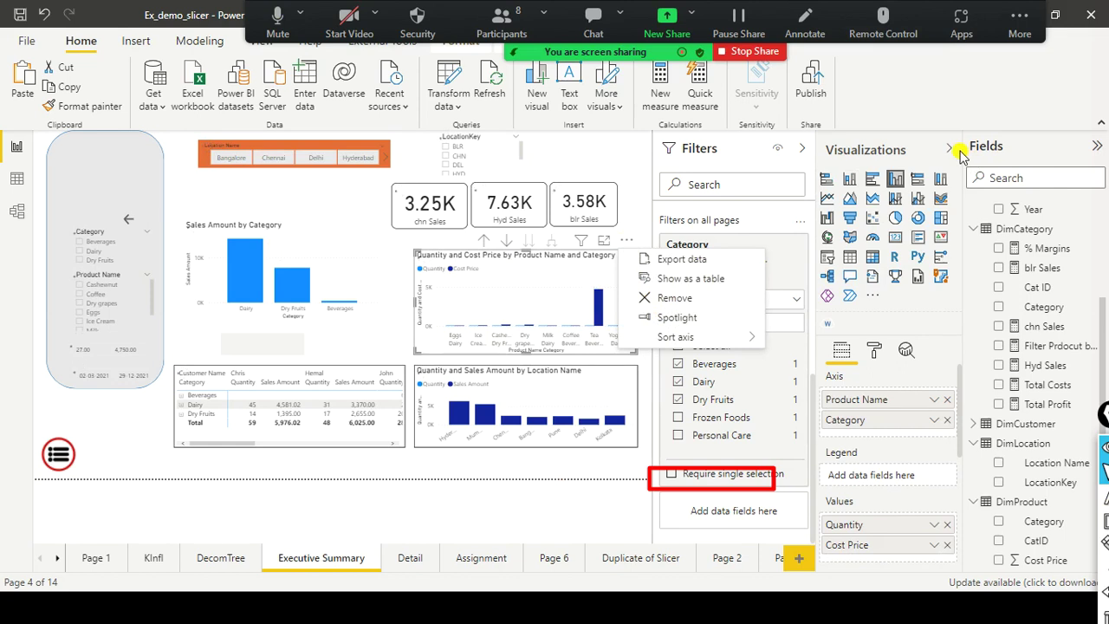
{"action": "key", "text": "Delete"}
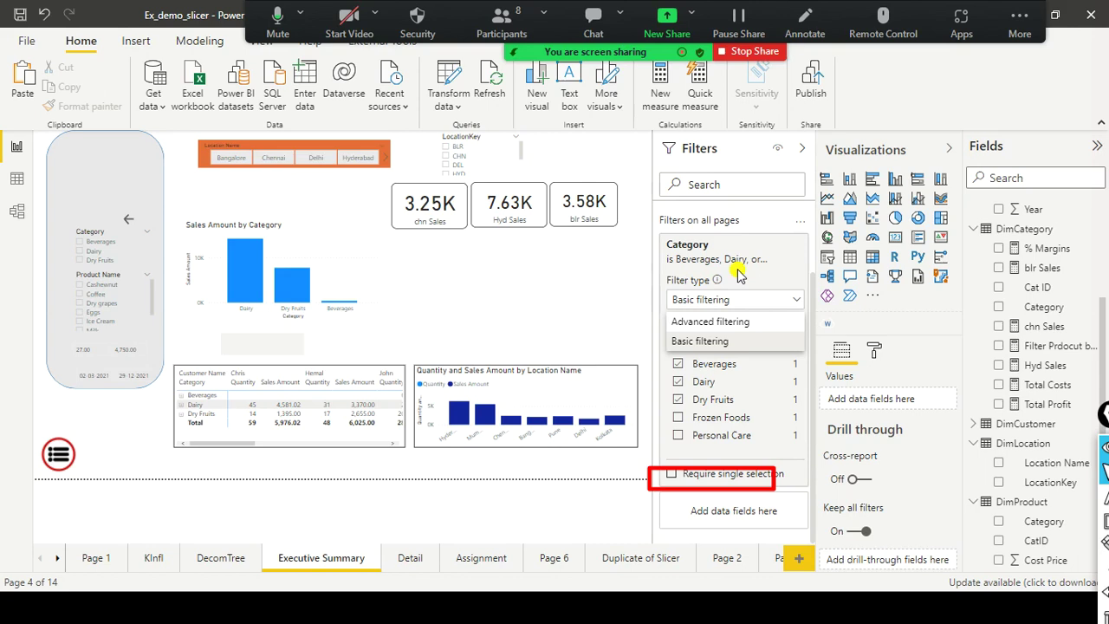
Clear and remove the Category filter applied to all pages, and collapse the Filters pane
{"action": "left_click", "coordinate": [747, 300]}
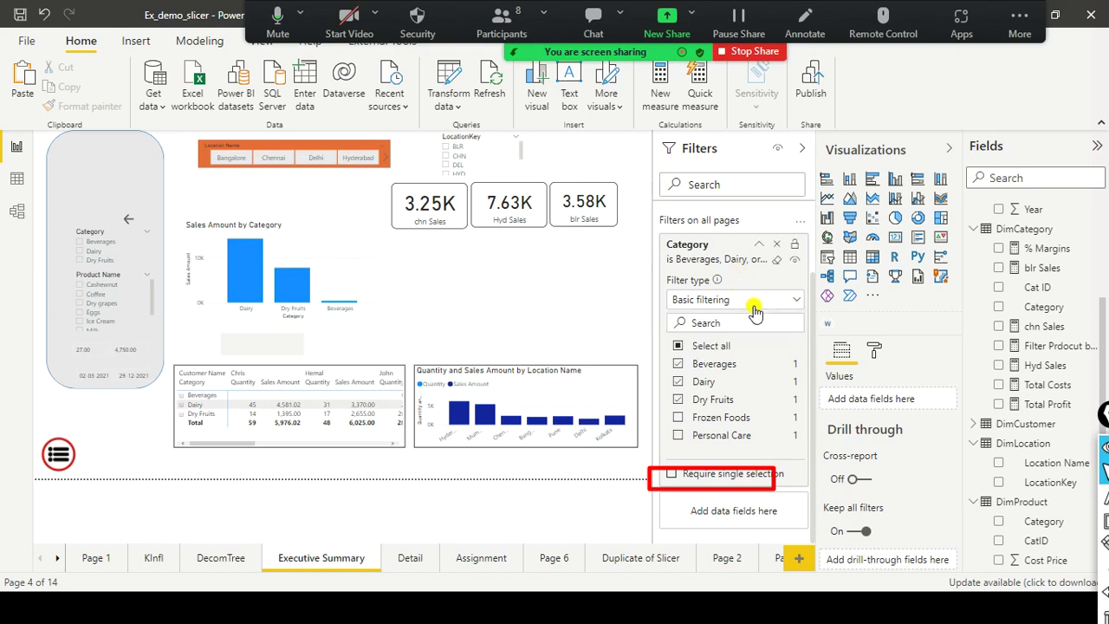
{"action": "left_click", "coordinate": [782, 261]}
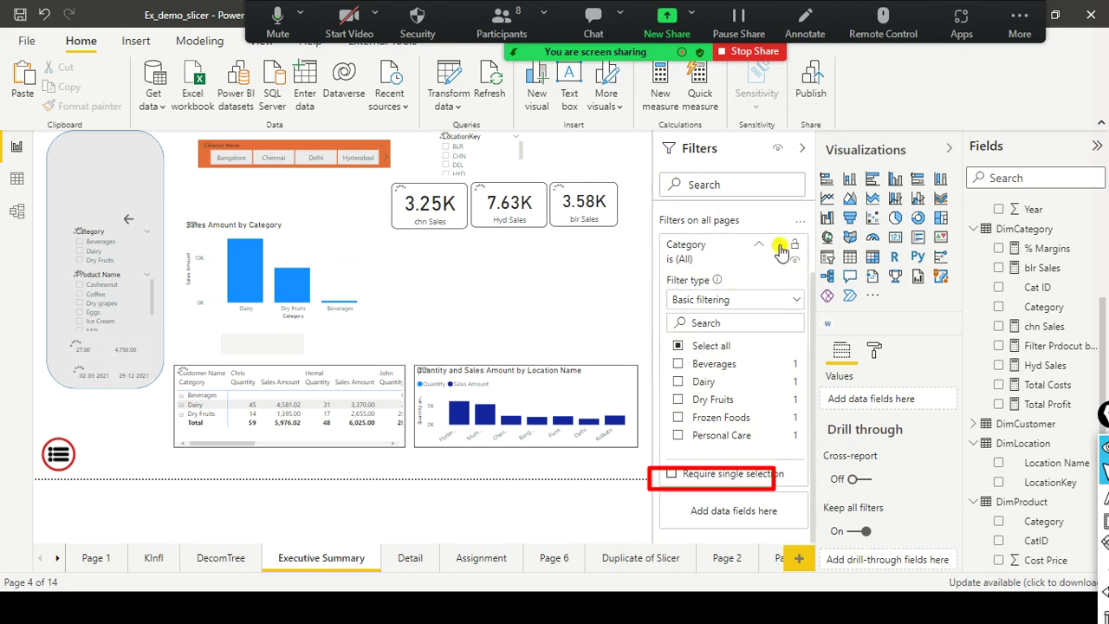
{"action": "left_click", "coordinate": [781, 250]}
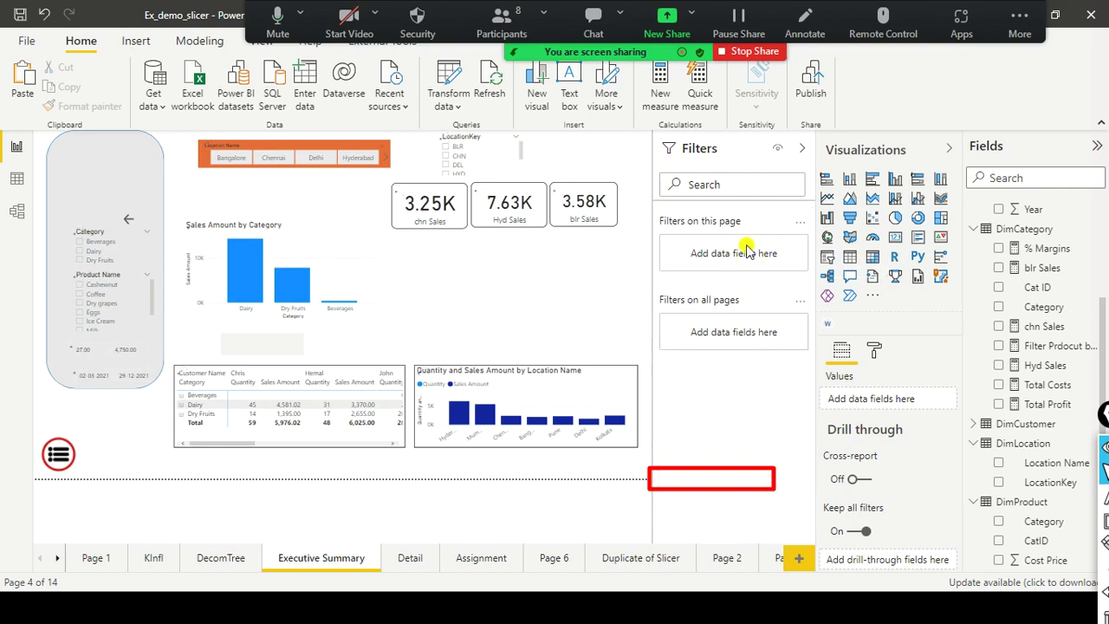
{"action": "left_click", "coordinate": [804, 151]}
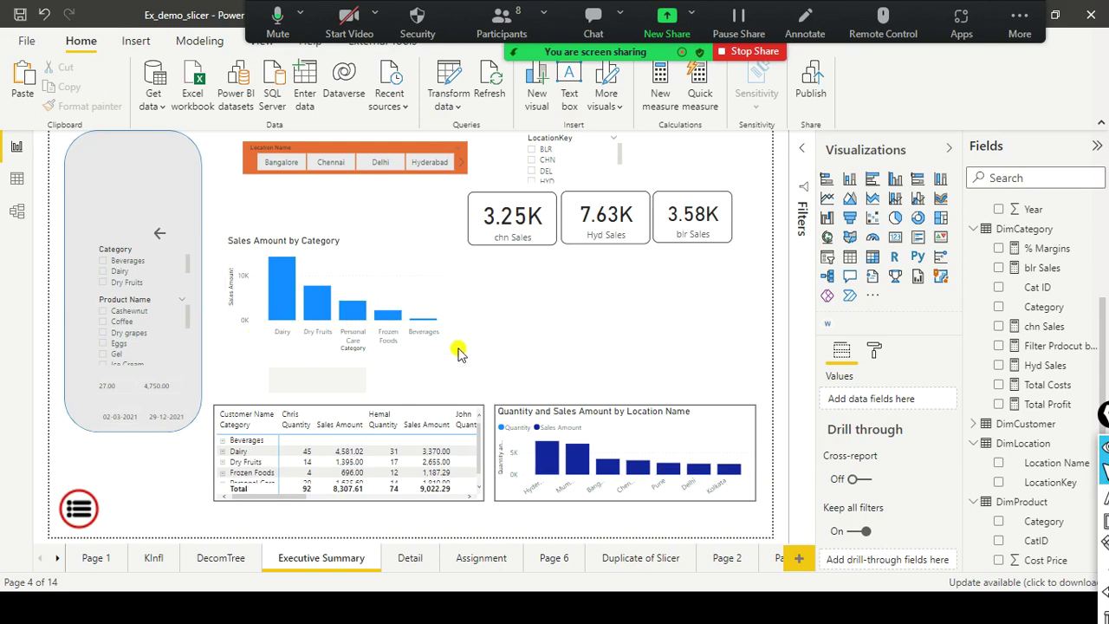
Remove the Category slicer from the Detail page
{"action": "mouse_move", "coordinate": [282, 305]}
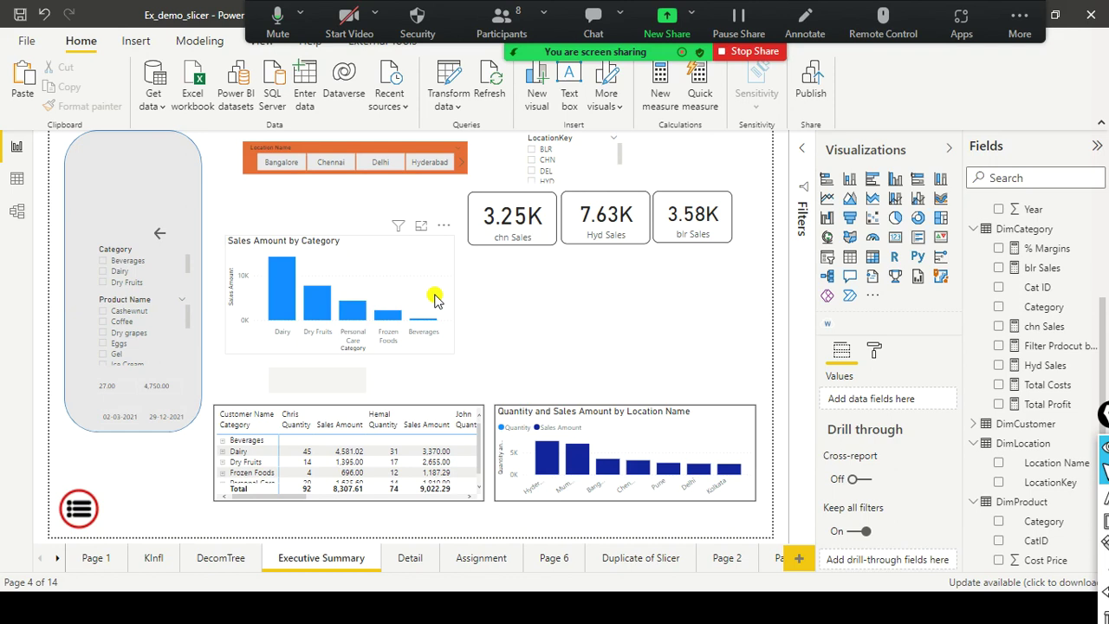
{"action": "left_click", "coordinate": [420, 561]}
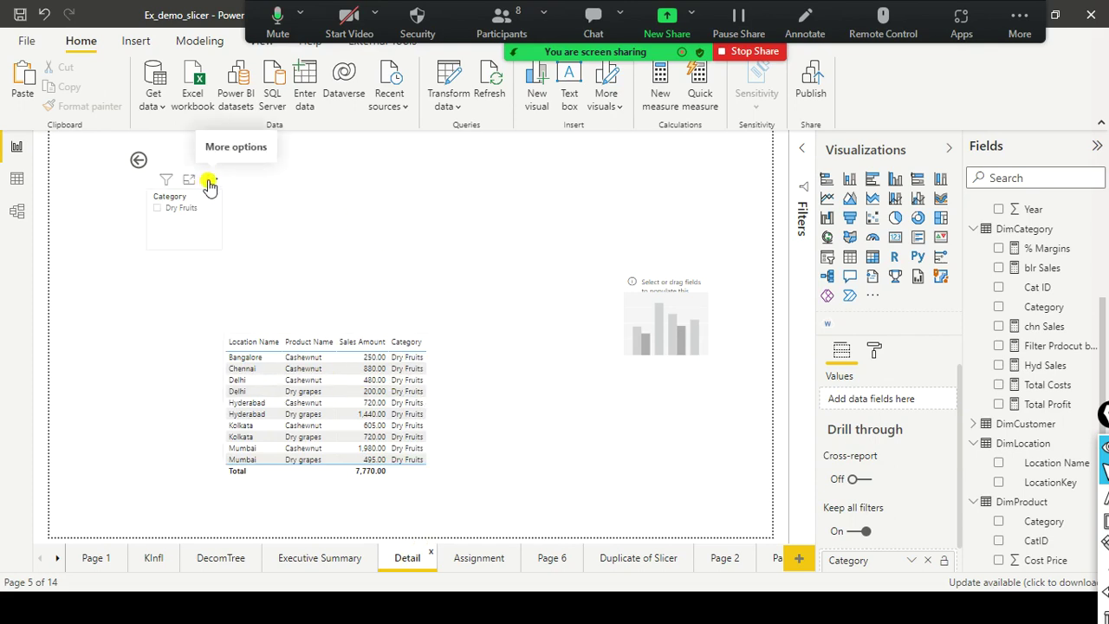
{"action": "left_click", "coordinate": [210, 182]}
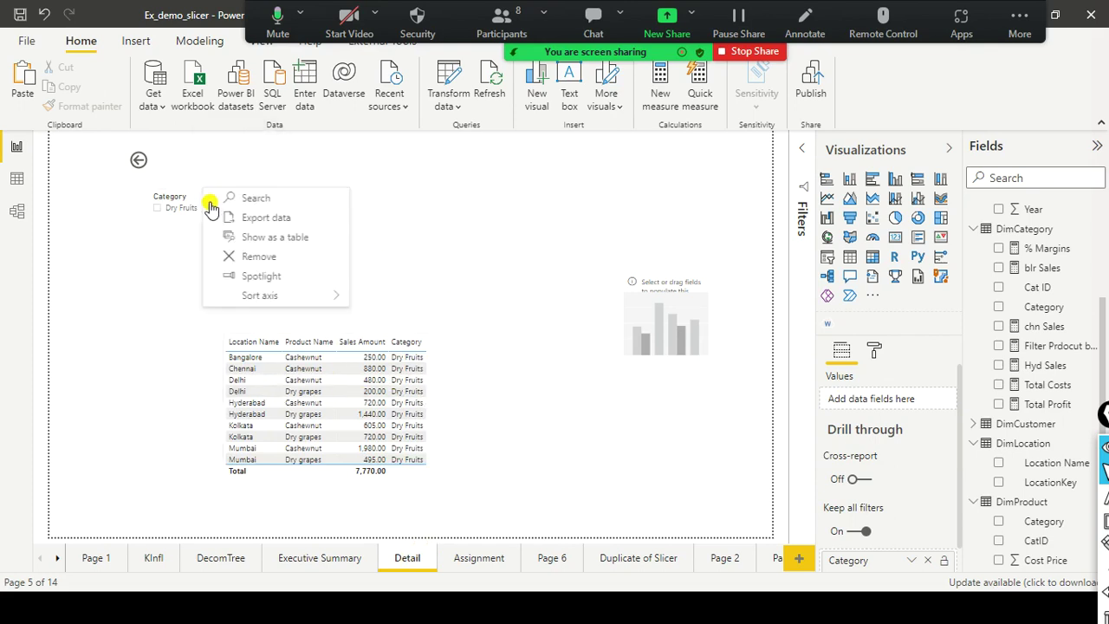
{"action": "left_click", "coordinate": [279, 253]}
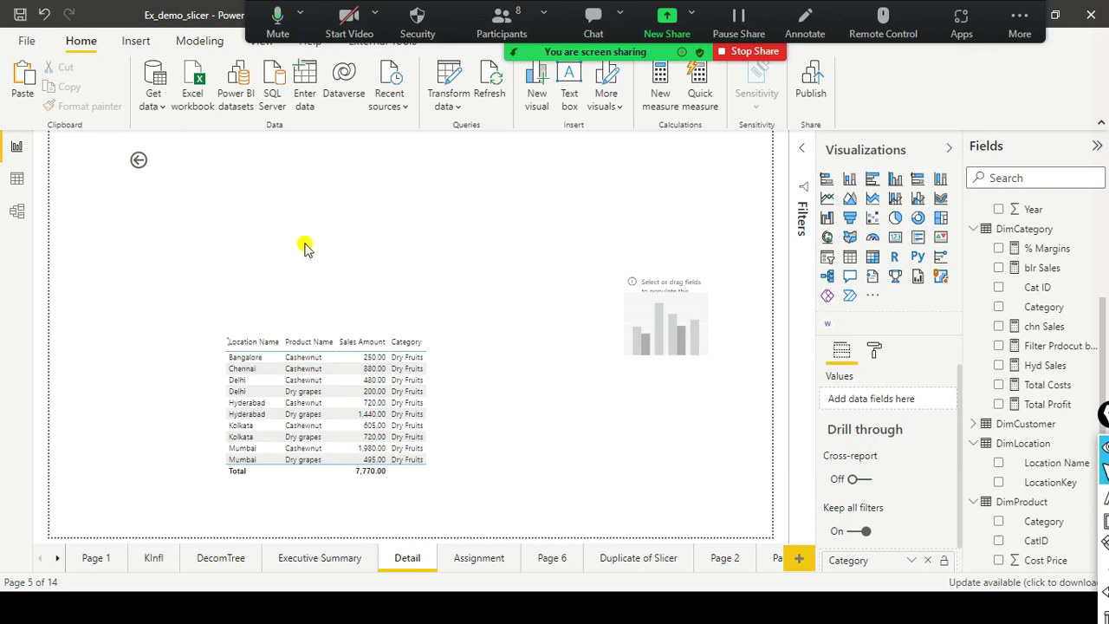
Move the sales table on the Detail page up and to the left, and check the page's drill-through field
{"action": "left_click", "coordinate": [293, 369]}
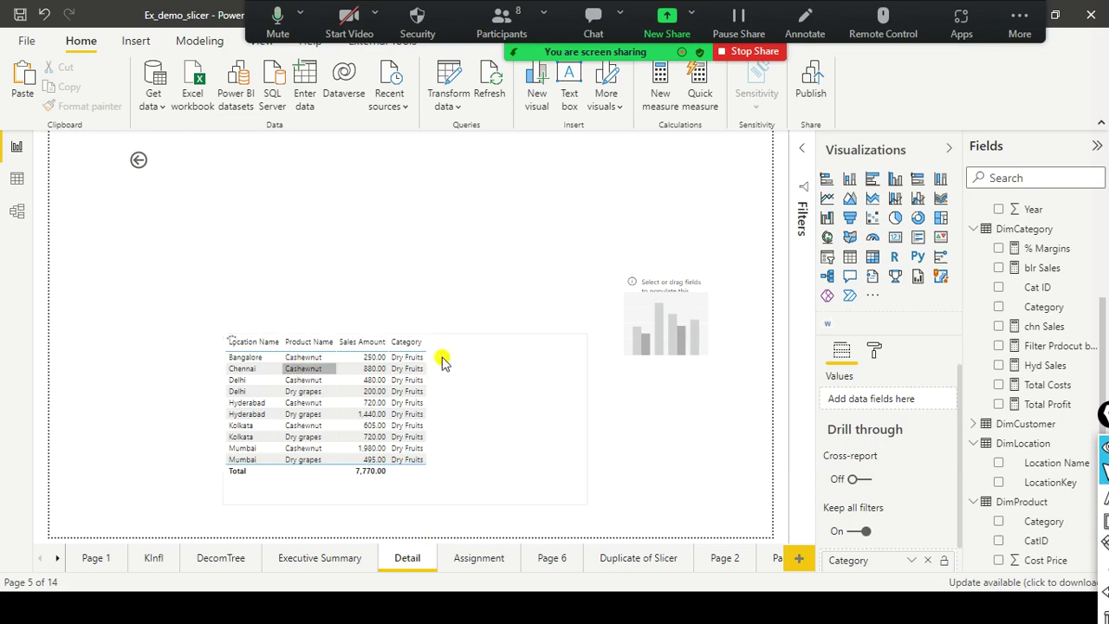
{"action": "left_click", "coordinate": [294, 357]}
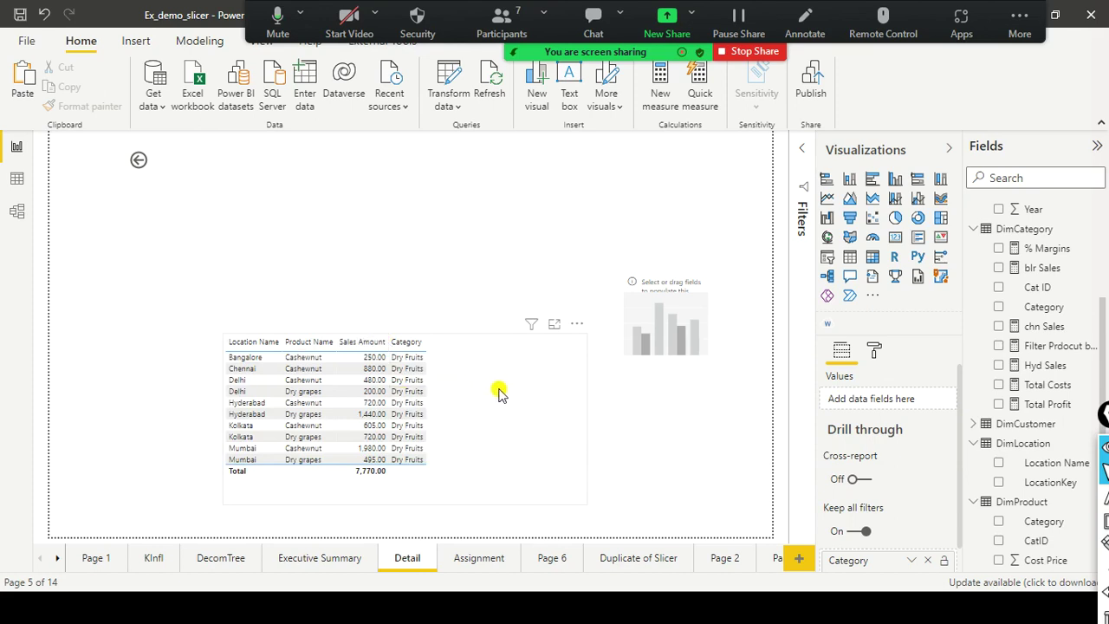
{"action": "left_click_drag", "start_coordinate": [501, 386], "coordinate": [443, 329]}
{"action": "scroll", "coordinate": [880, 416], "scroll_direction": "down", "scroll_amount": 3}
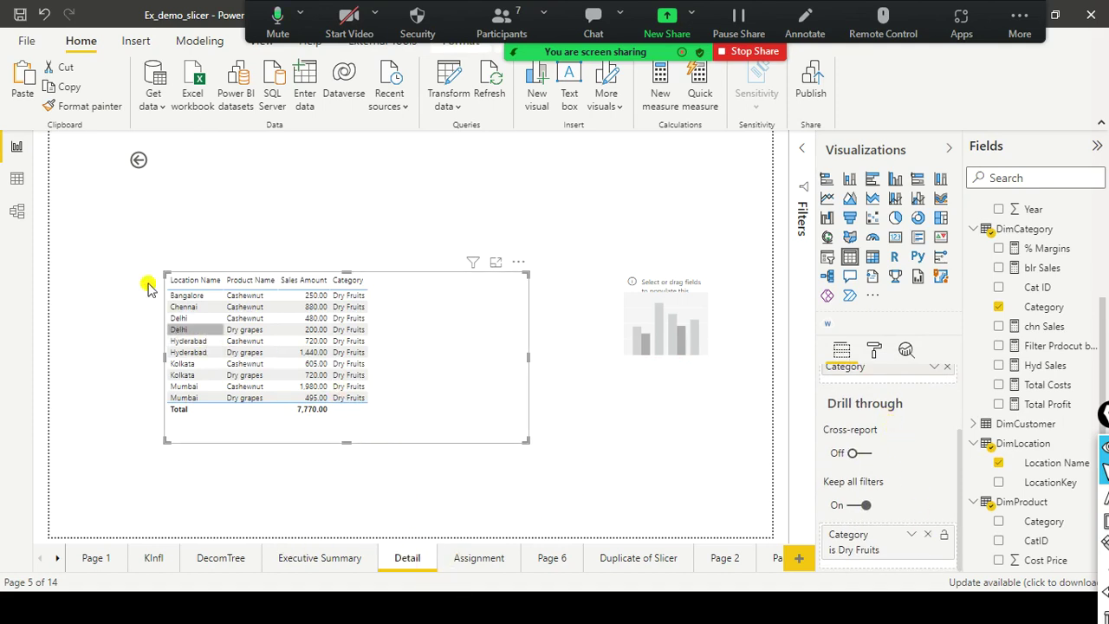
Check the drill-through target available for the Dairy bar in Sales Amount by Category on Executive Summary, and return to the Detail page
{"action": "left_click", "coordinate": [334, 559]}
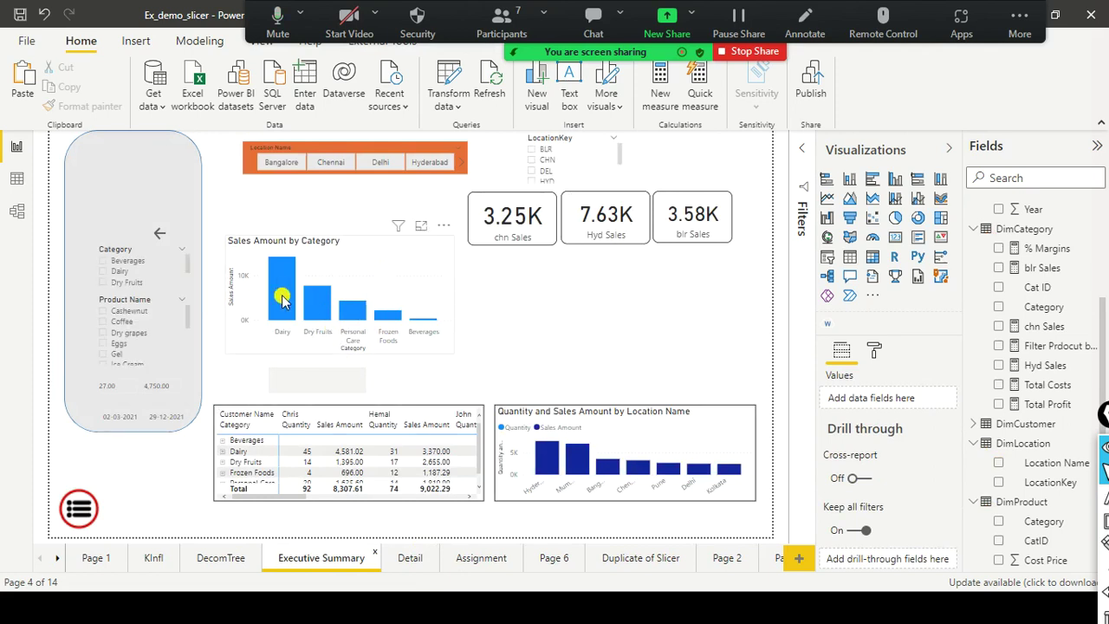
{"action": "left_click", "coordinate": [281, 299]}
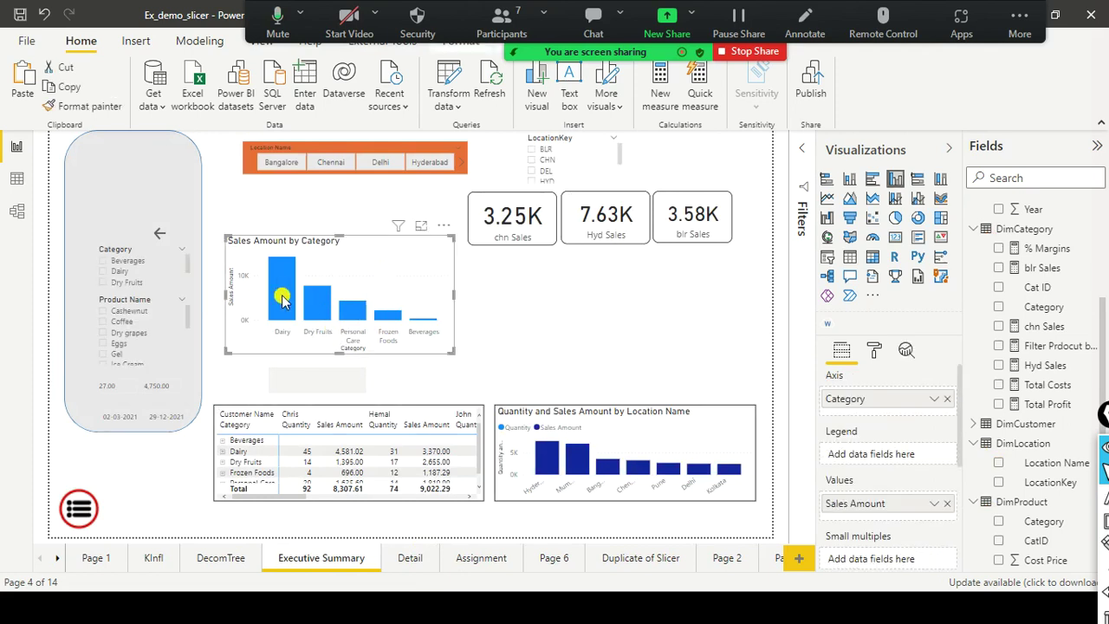
{"action": "right_click", "coordinate": [281, 299]}
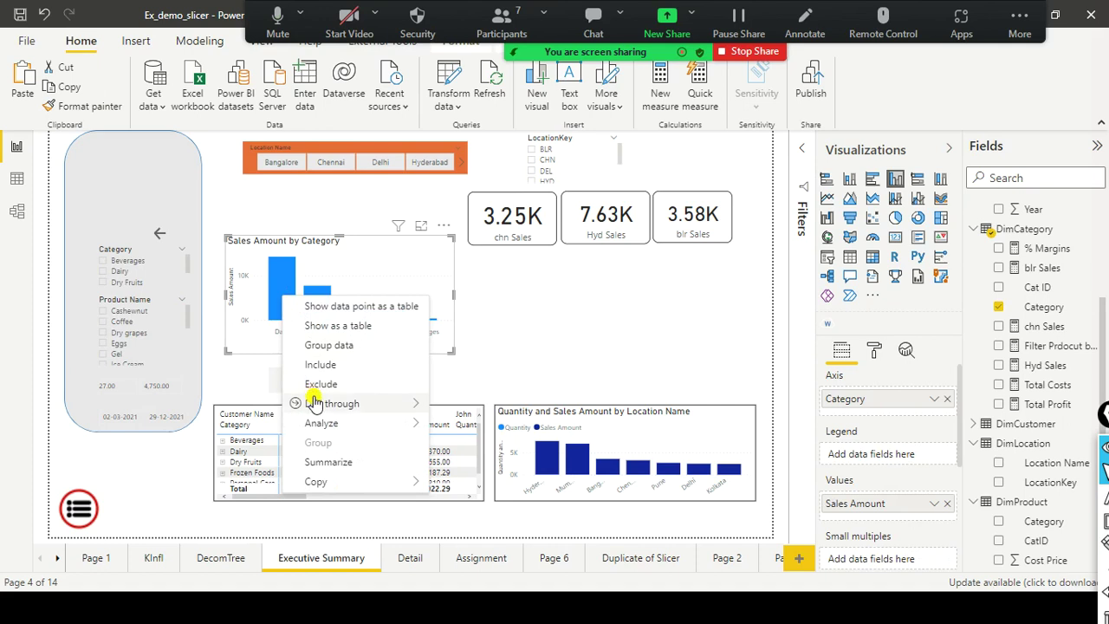
{"action": "mouse_move", "coordinate": [373, 403]}
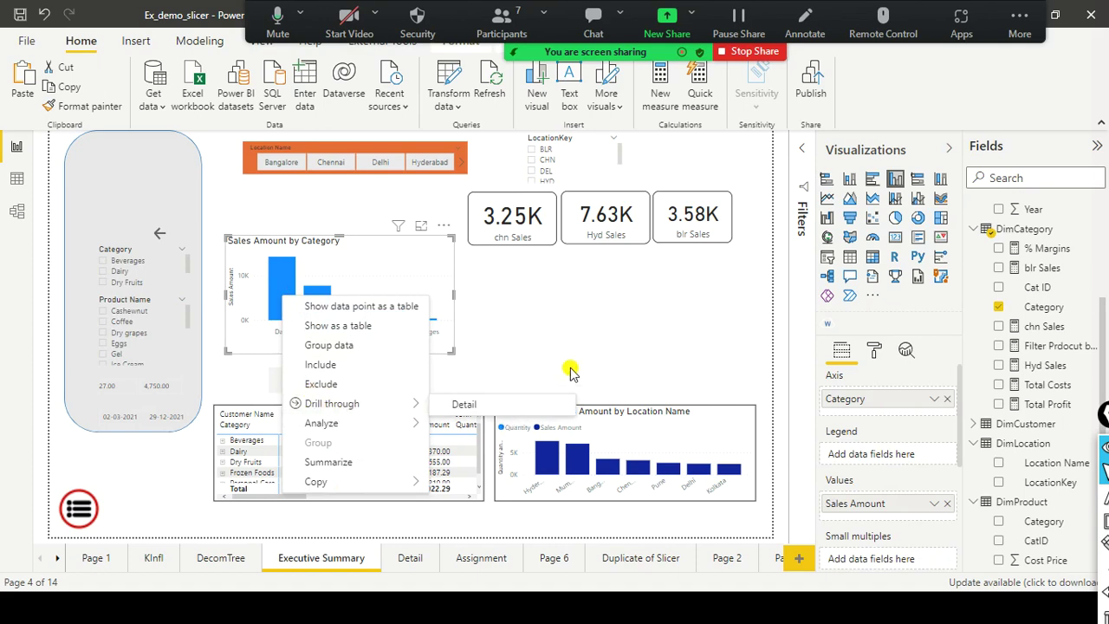
{"action": "left_click", "coordinate": [414, 564]}
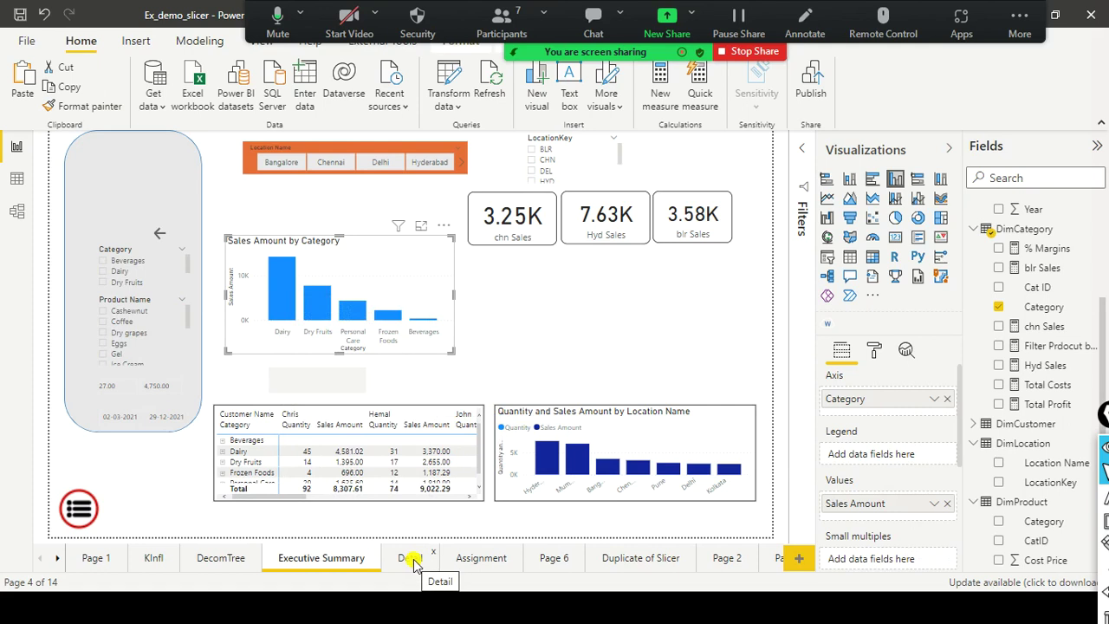
{"action": "left_click", "coordinate": [413, 559]}
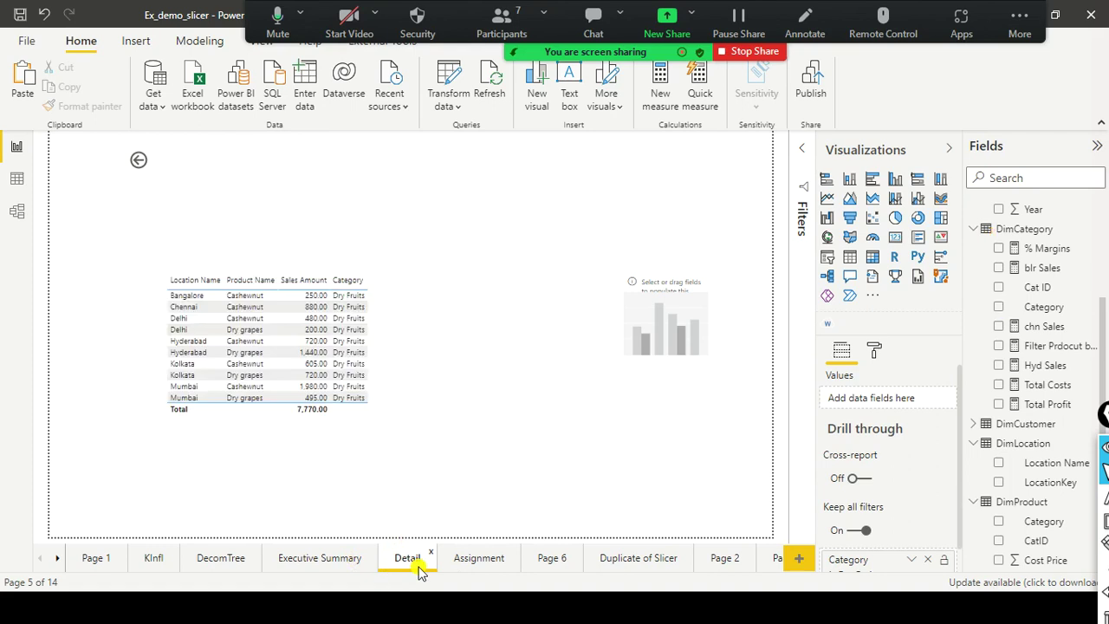
Make Category the first column of the sales table on the Detail page
{"action": "left_click", "coordinate": [189, 319]}
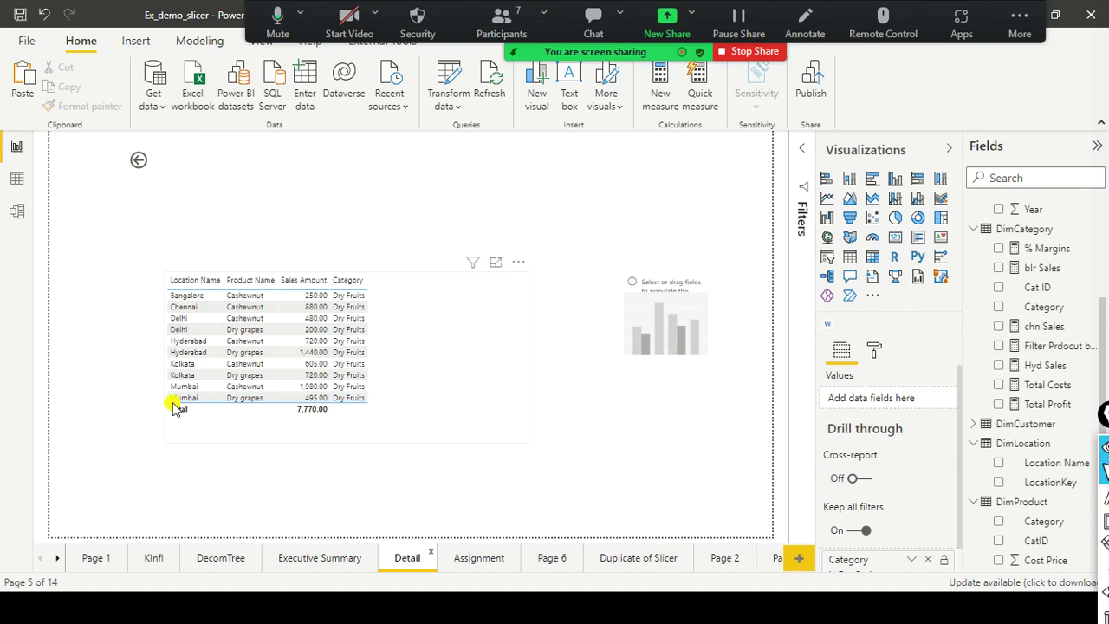
{"action": "left_click", "coordinate": [423, 392]}
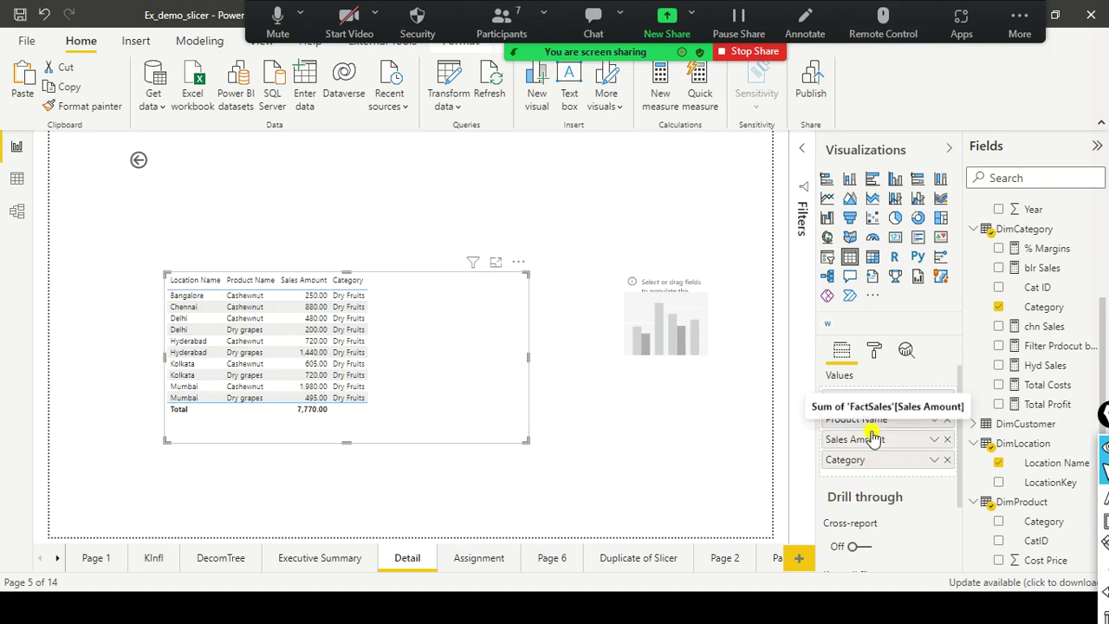
{"action": "left_click_drag", "start_coordinate": [877, 430], "coordinate": [858, 400]}
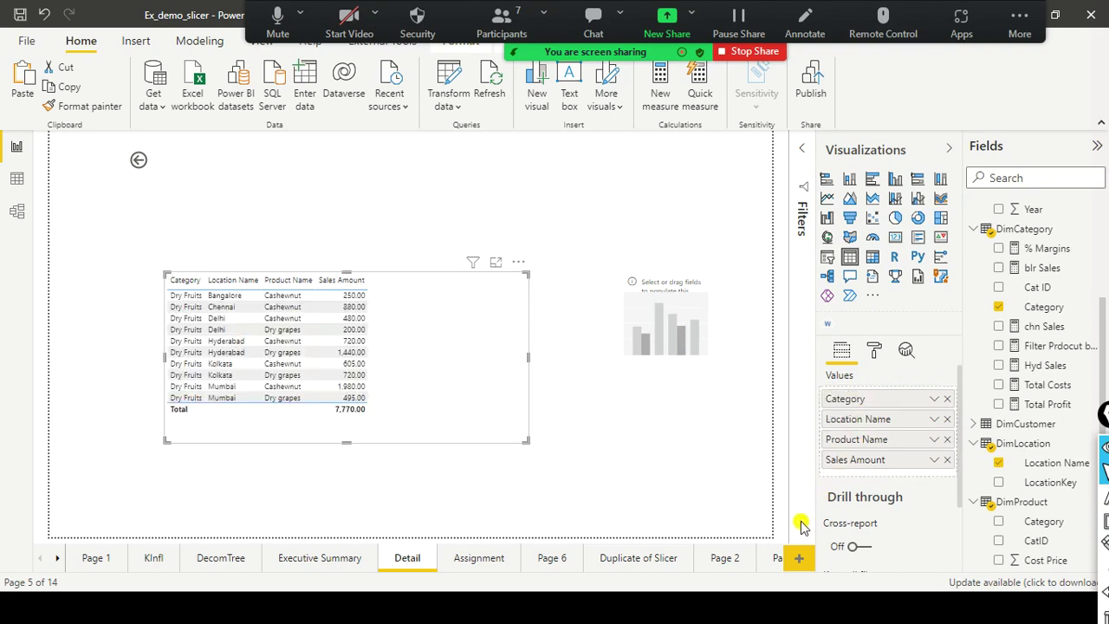
Convert the sales table to a matrix and expand its rows down one level to the product names
{"action": "left_click", "coordinate": [875, 257]}
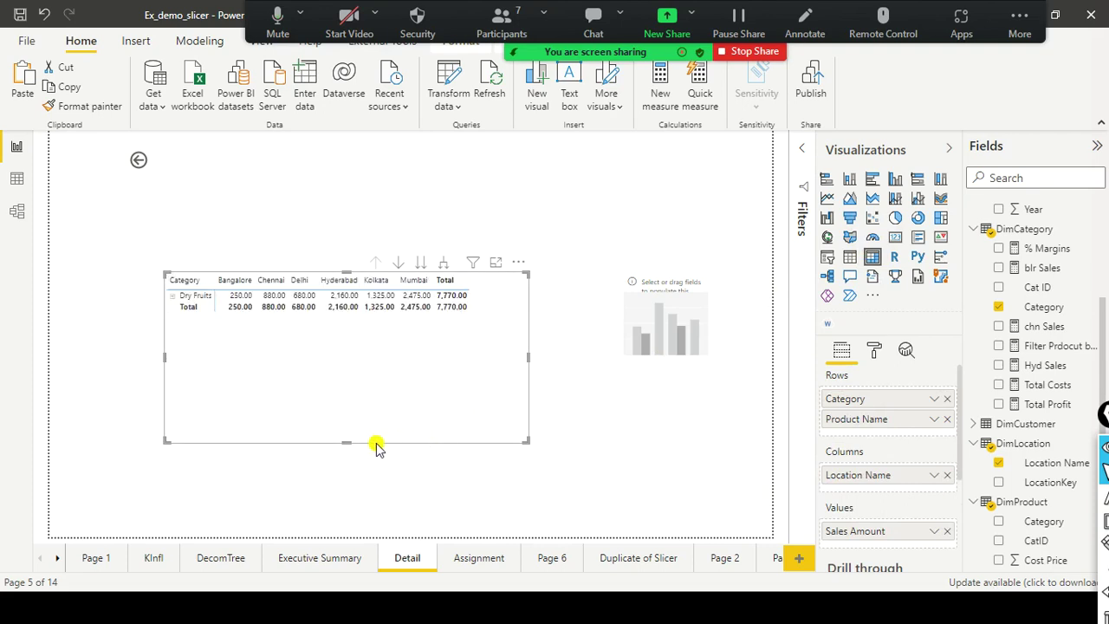
{"action": "left_click", "coordinate": [416, 296]}
{"action": "left_click", "coordinate": [404, 379]}
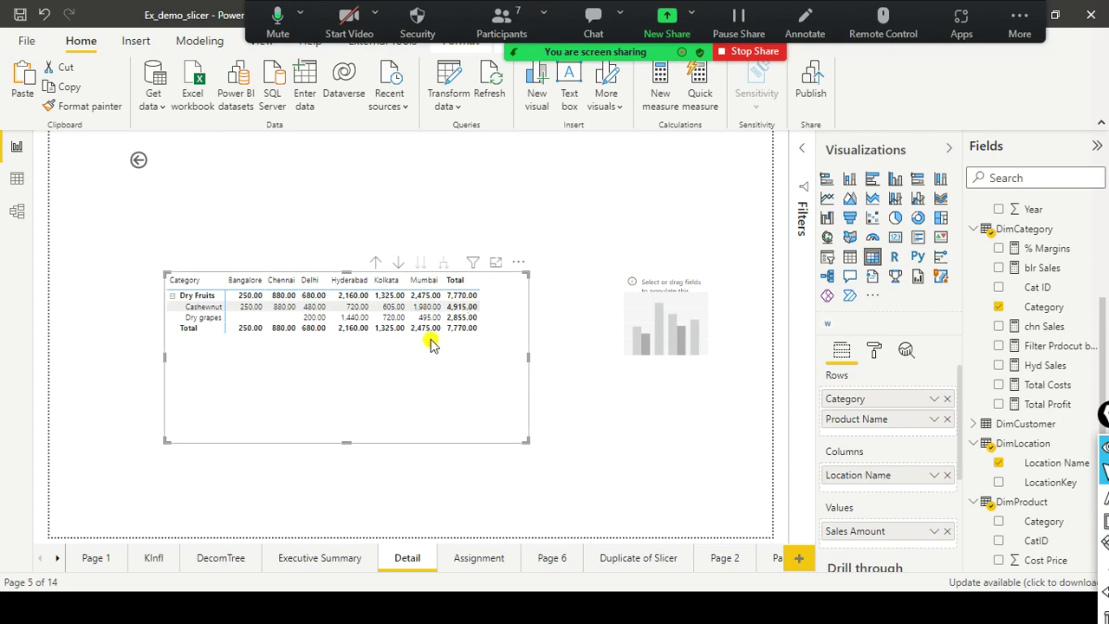
Review the visual, page and all-pages filters for the matrix on the Detail page, and return to Executive Summary
{"action": "left_click", "coordinate": [804, 156]}
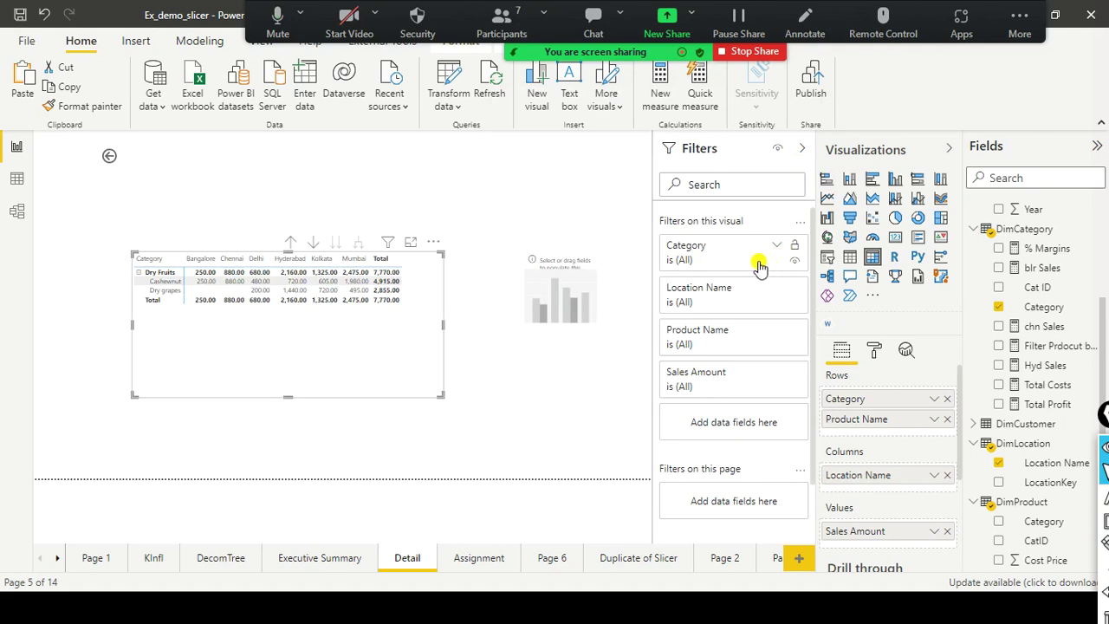
{"action": "scroll", "coordinate": [726, 424], "scroll_direction": "down", "scroll_amount": 2}
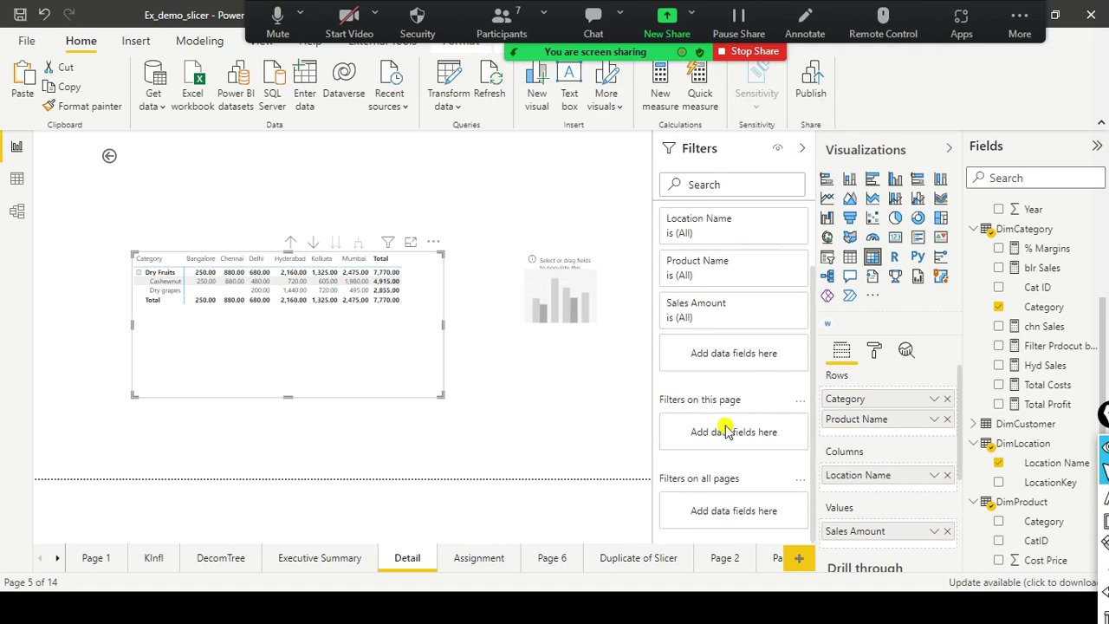
{"action": "scroll", "coordinate": [726, 425], "scroll_direction": "up", "scroll_amount": 2}
{"action": "left_click", "coordinate": [422, 514]}
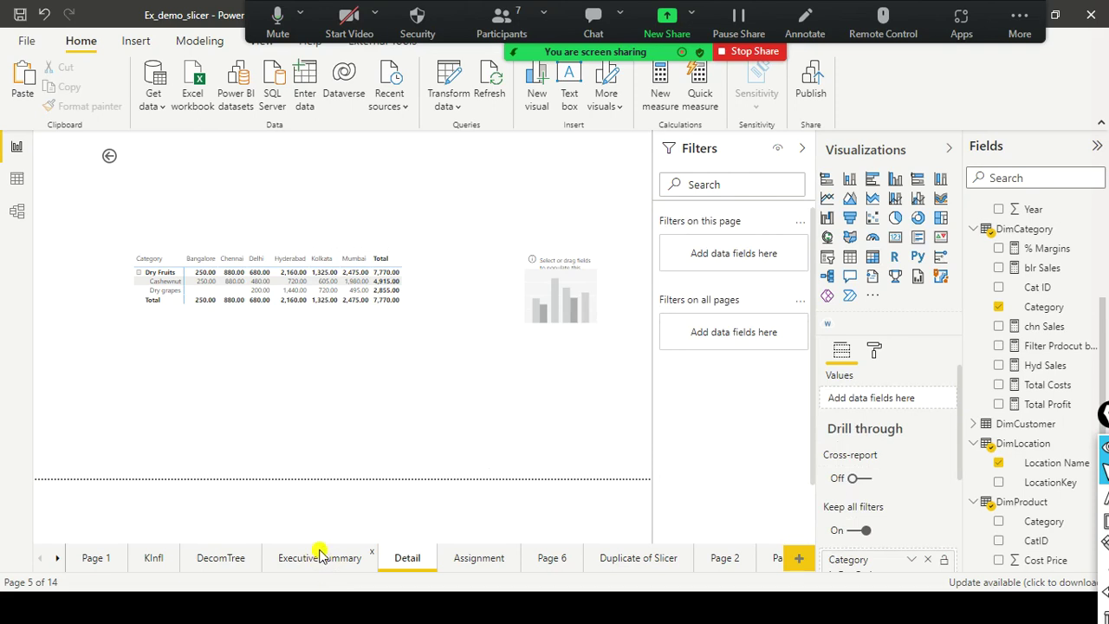
{"action": "left_click", "coordinate": [321, 555]}
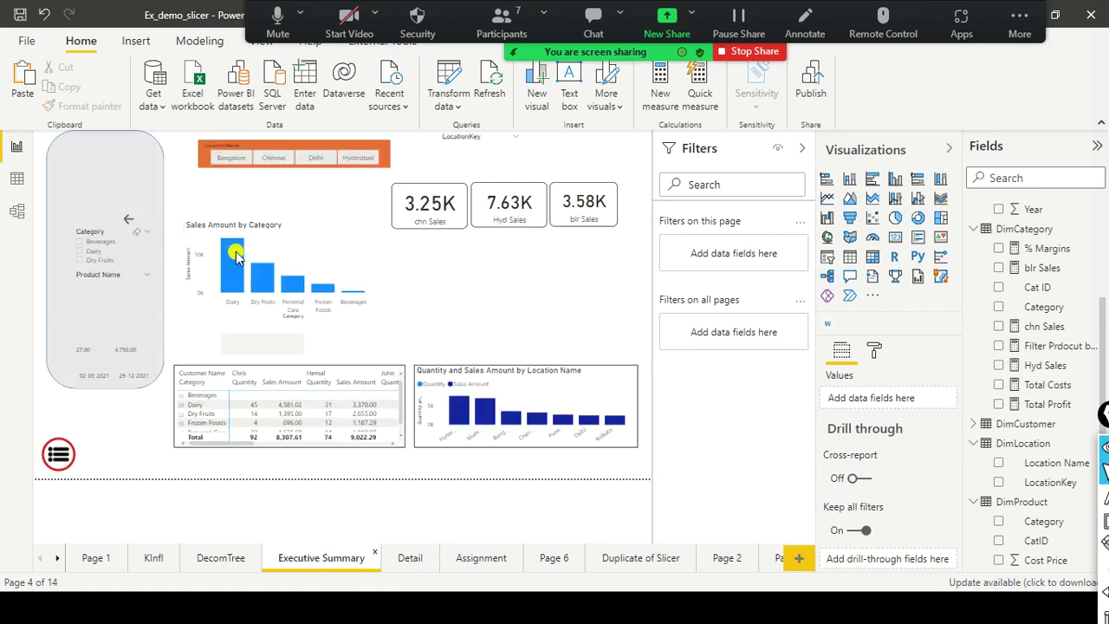
Check the drill-through target offered for the Dairy bar in the Sales Amount by Category chart
{"action": "left_click", "coordinate": [336, 247]}
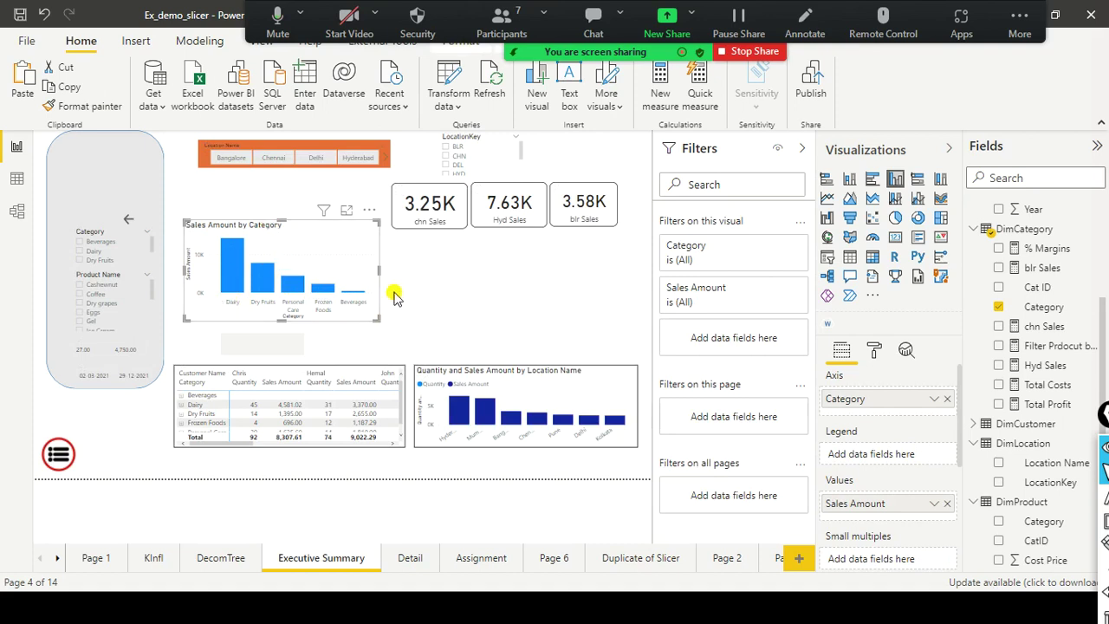
{"action": "mouse_move", "coordinate": [234, 279]}
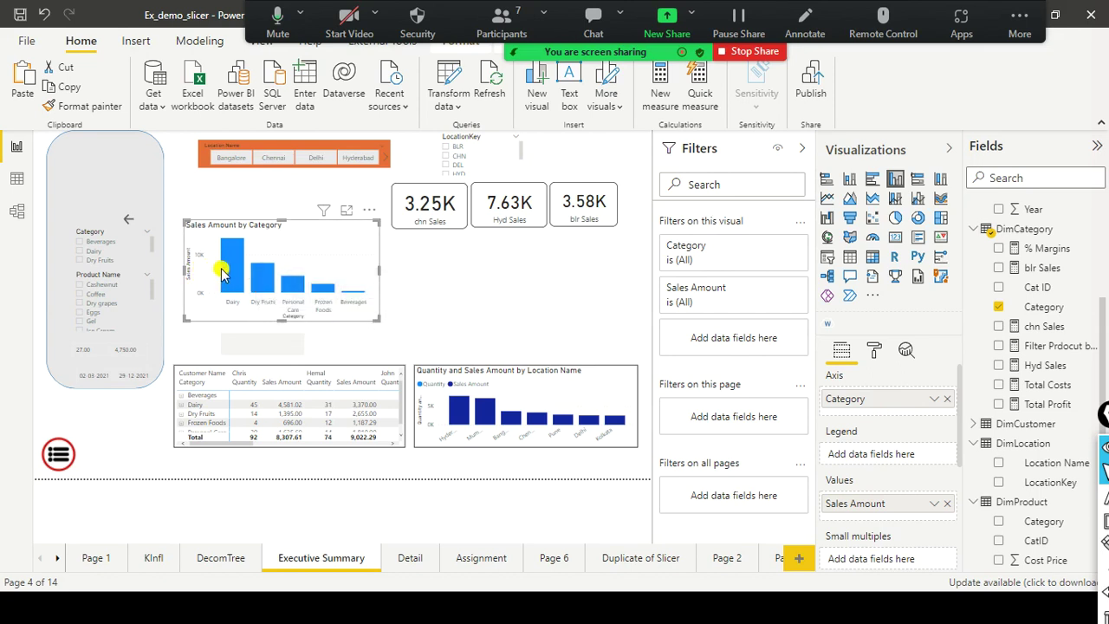
{"action": "right_click", "coordinate": [225, 268]}
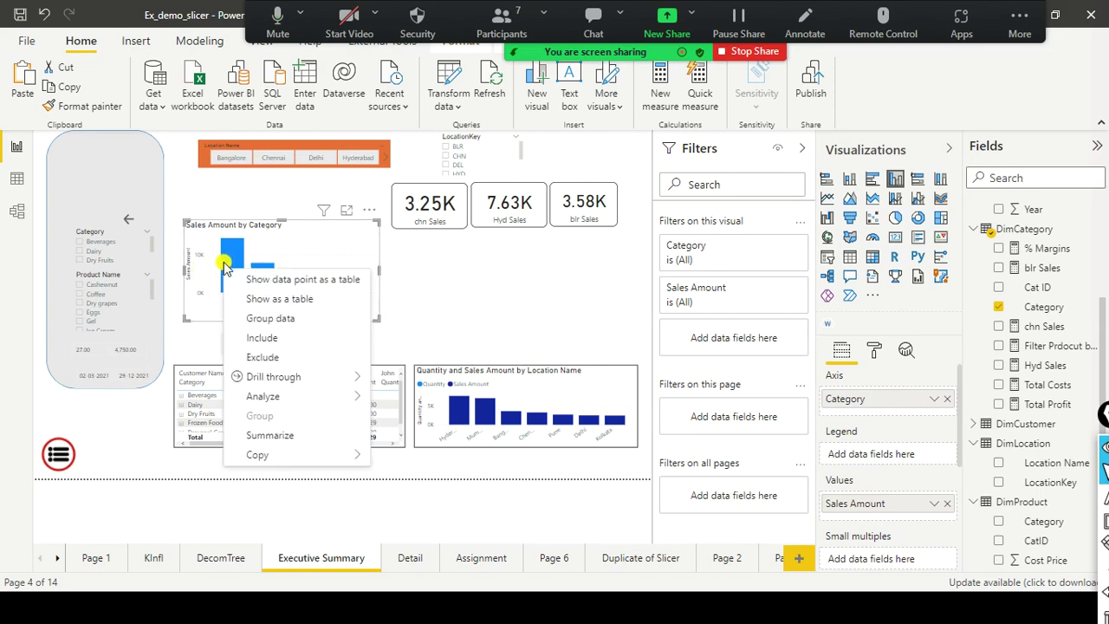
{"action": "mouse_move", "coordinate": [242, 377]}
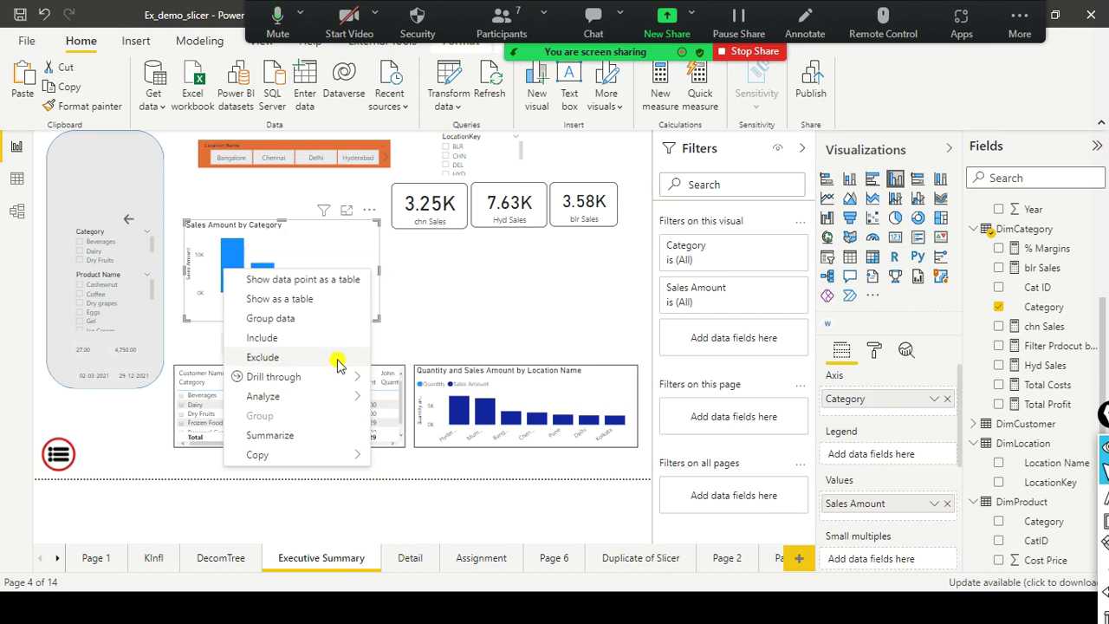
{"action": "mouse_move", "coordinate": [356, 378]}
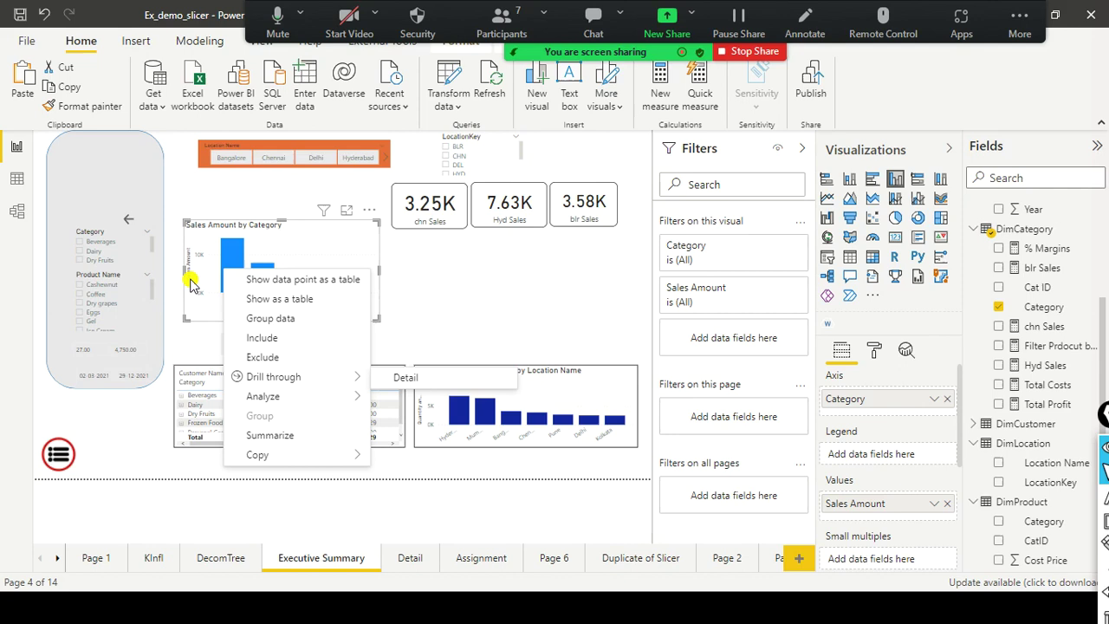
{"action": "left_click", "coordinate": [409, 275]}
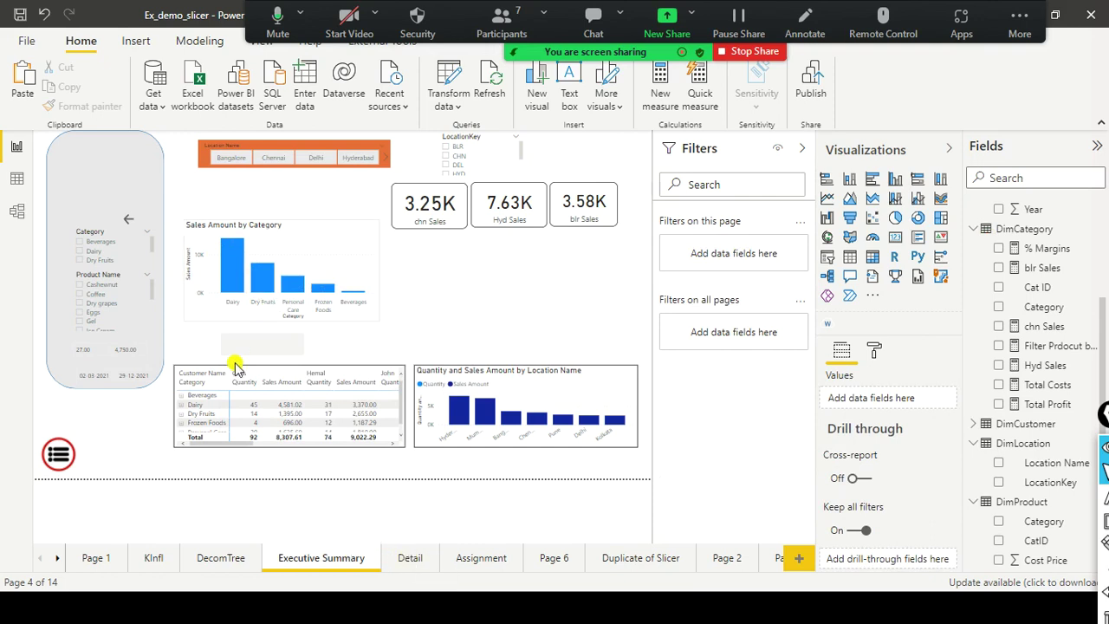
Drill through from the Dairy bar in Sales Amount by Category to the Detail page, and return to Executive Summary
{"action": "mouse_move", "coordinate": [226, 273]}
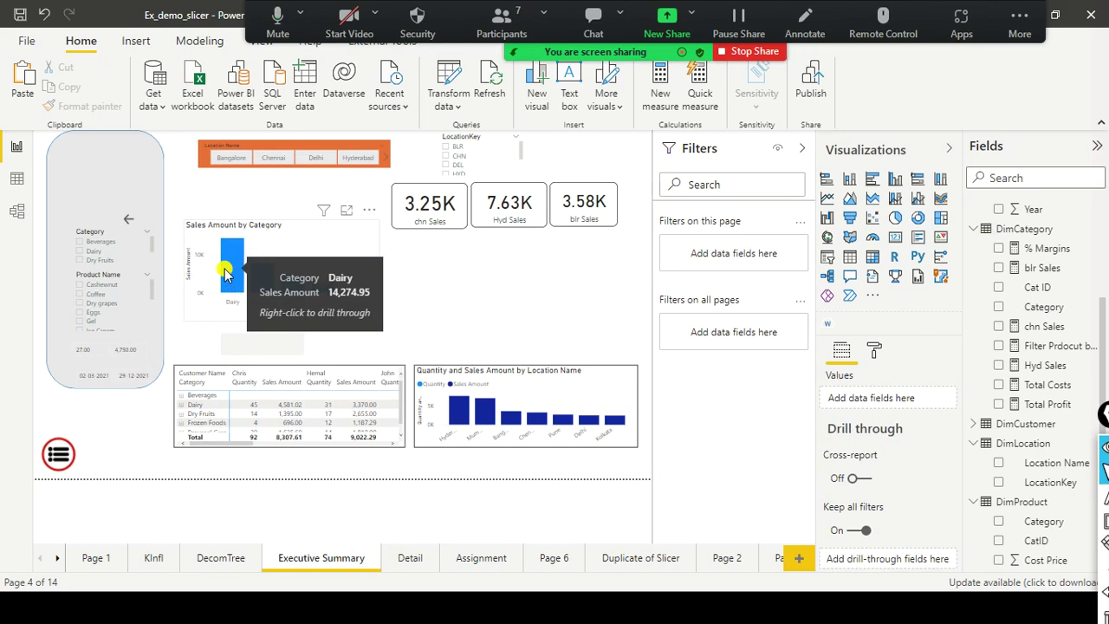
{"action": "left_click", "coordinate": [225, 274]}
{"action": "right_click", "coordinate": [225, 274]}
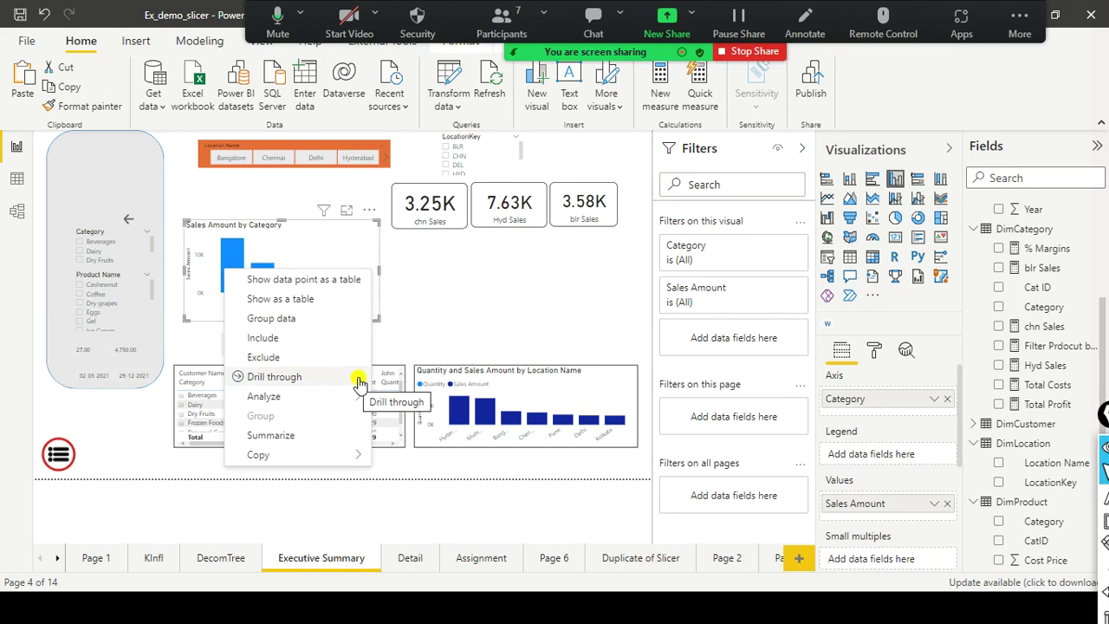
{"action": "mouse_move", "coordinate": [364, 381]}
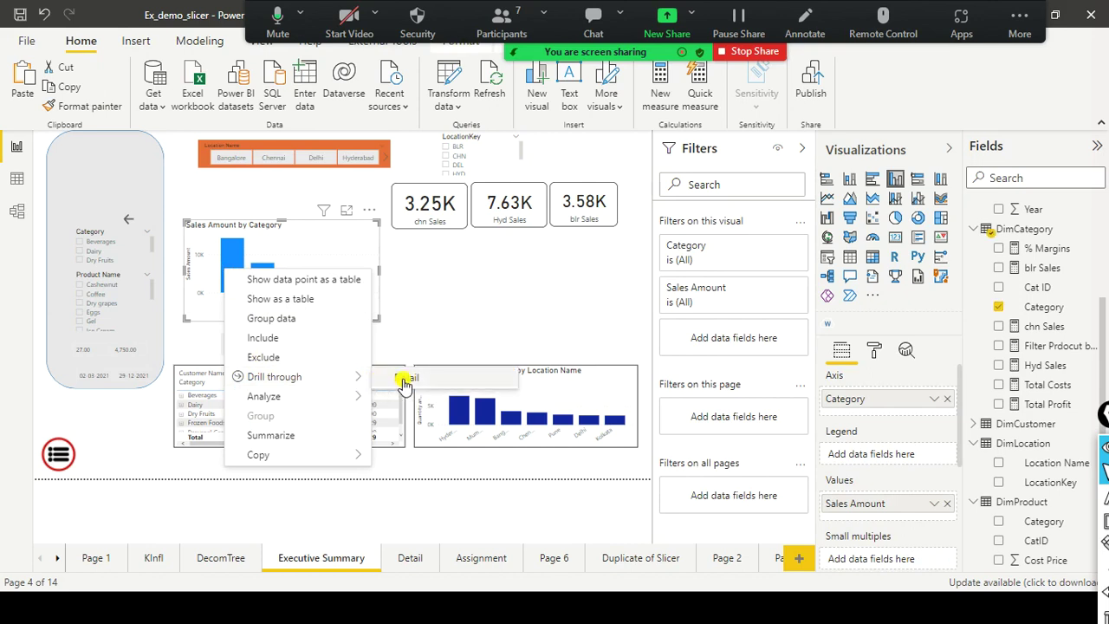
{"action": "left_click", "coordinate": [404, 381]}
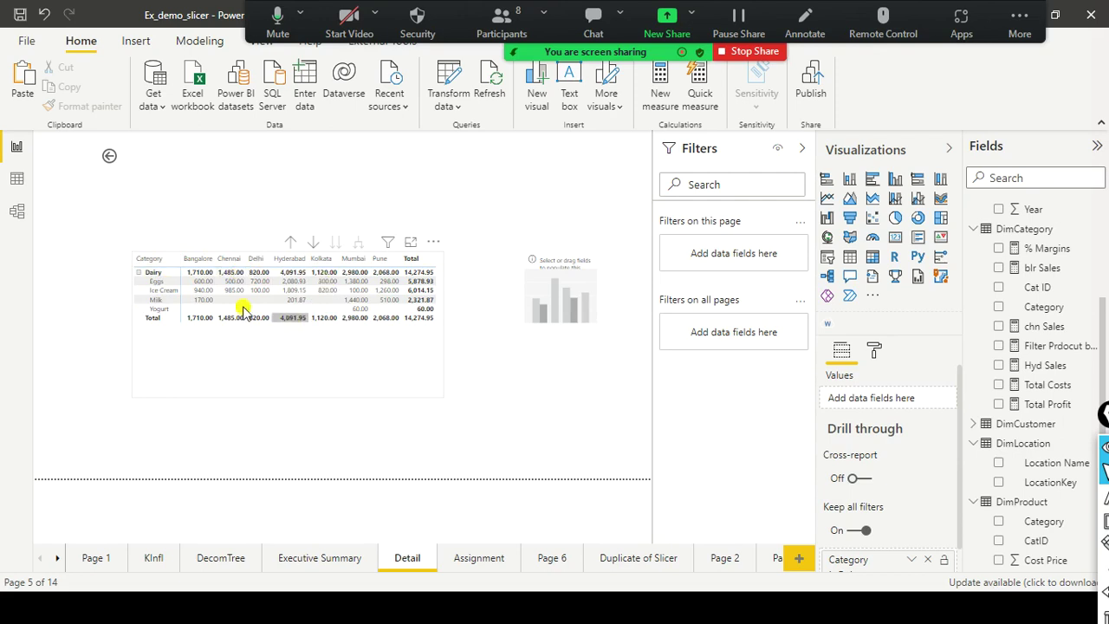
{"action": "left_click", "coordinate": [355, 290]}
{"action": "left_click", "coordinate": [262, 309]}
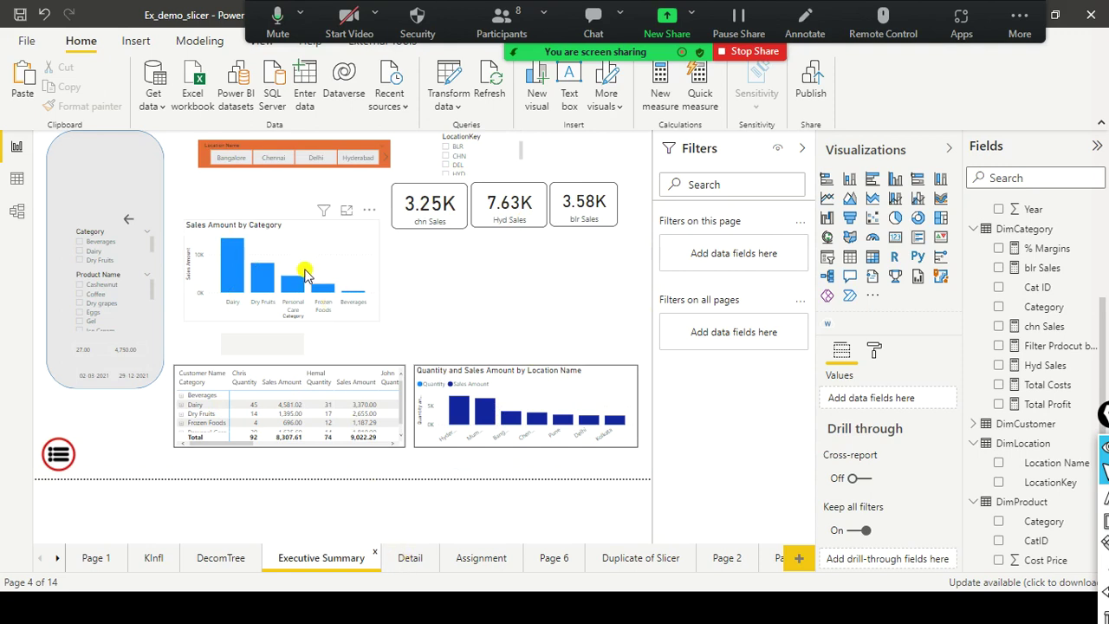
Open the Detail page and check its page options for duplicating, renaming, deleting and hiding
{"action": "left_click", "coordinate": [409, 559]}
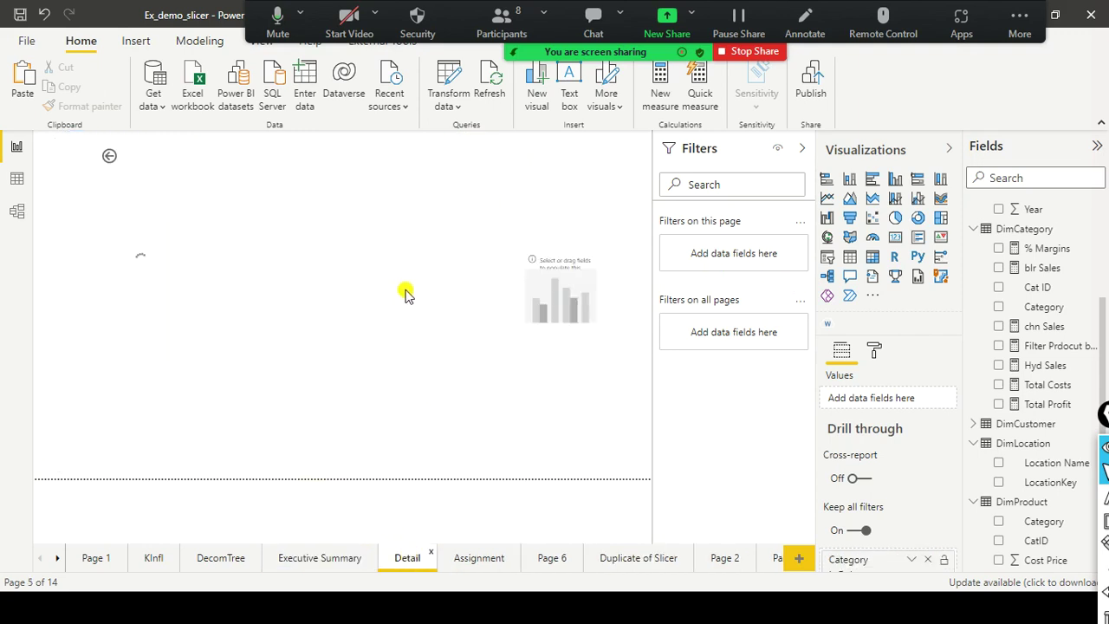
{"action": "right_click", "coordinate": [401, 561]}
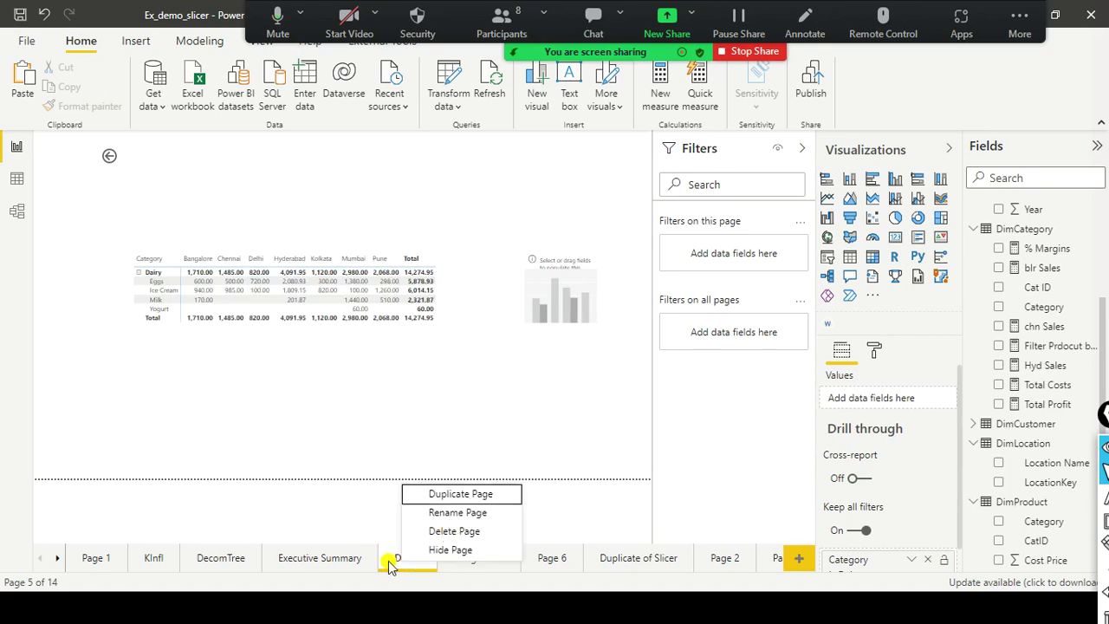
{"action": "left_click", "coordinate": [465, 513]}
{"action": "right_click", "coordinate": [404, 560]}
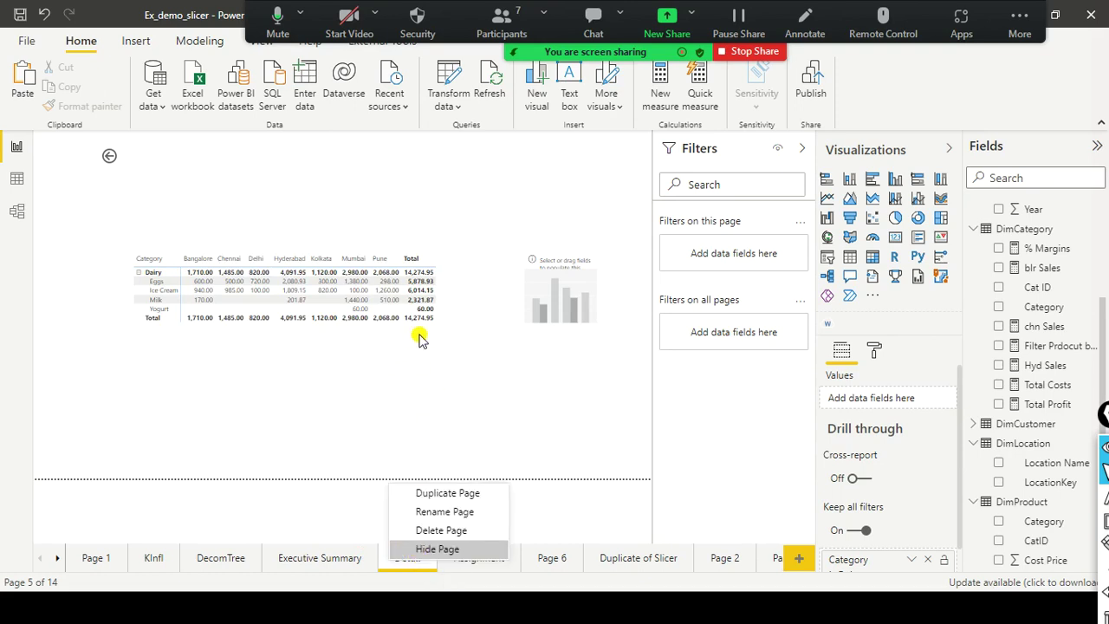
{"action": "left_click", "coordinate": [477, 416]}
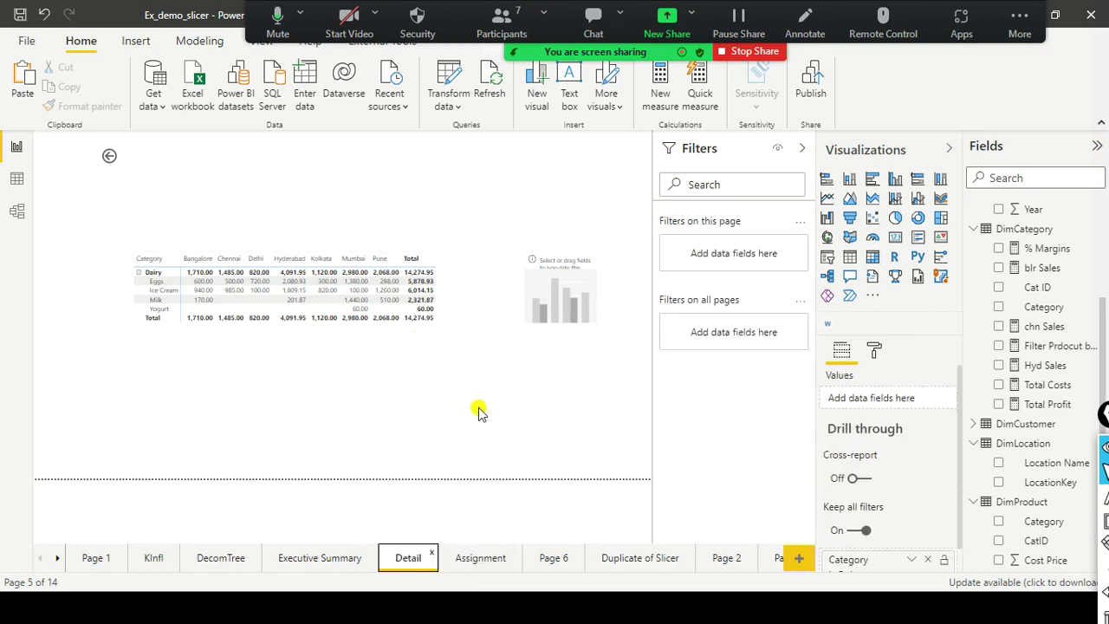
Review the matrix's fields and the page's drill-through settings on Detail, and return to Executive Summary through the page's back arrow
{"action": "left_click", "coordinate": [362, 353]}
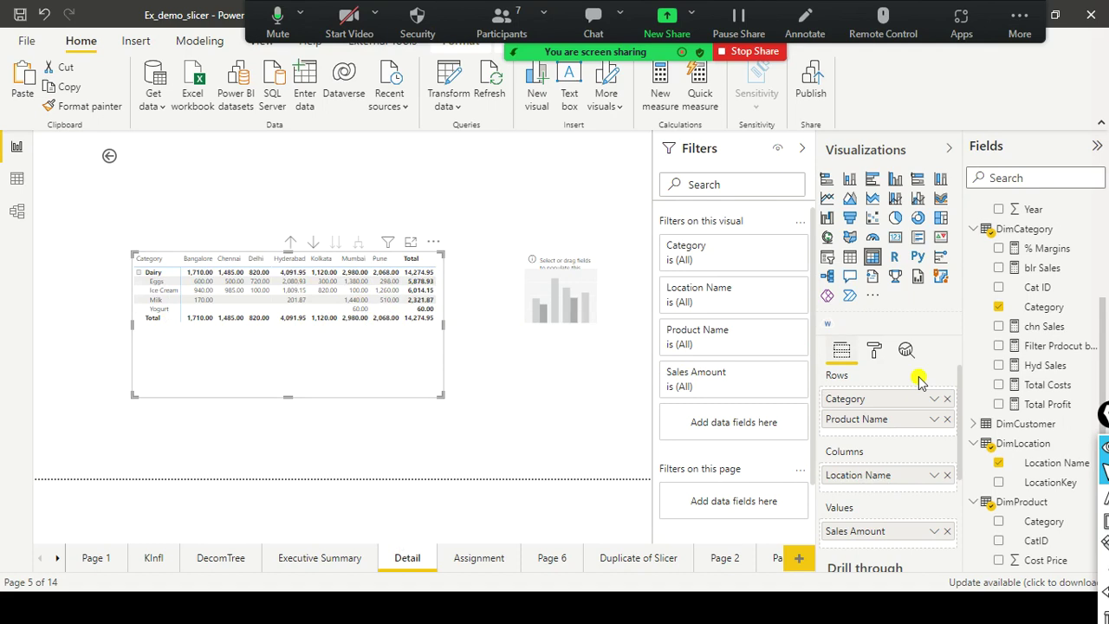
{"action": "scroll", "coordinate": [940, 399], "scroll_direction": "down", "scroll_amount": 4}
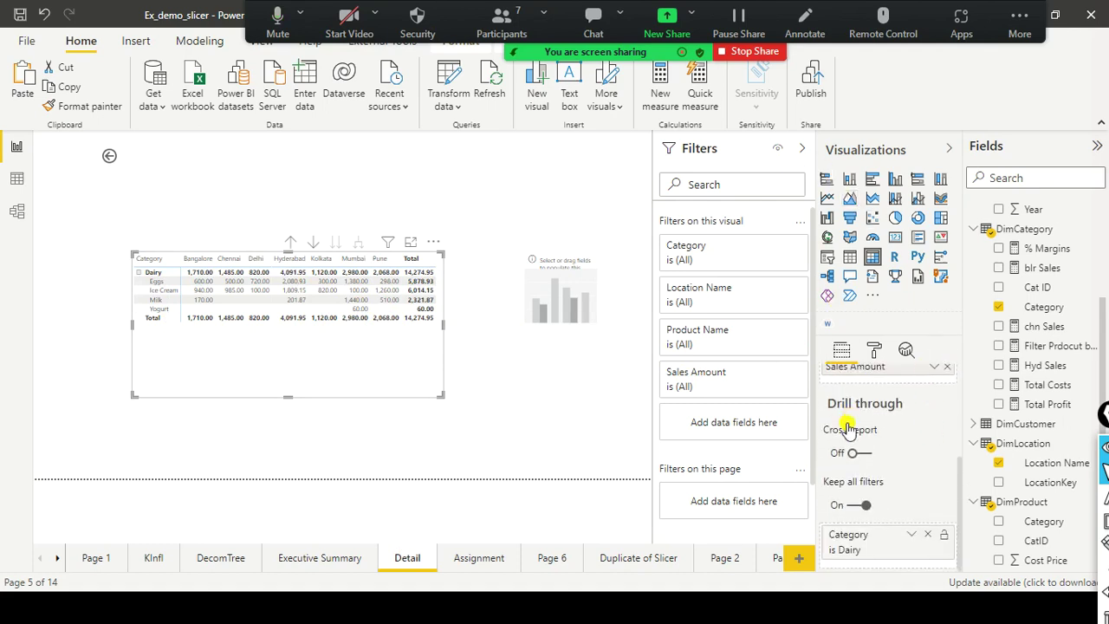
{"action": "scroll", "coordinate": [840, 423], "scroll_direction": "up", "scroll_amount": 2}
{"action": "scroll", "coordinate": [841, 425], "scroll_direction": "up", "scroll_amount": 1}
{"action": "scroll", "coordinate": [842, 433], "scroll_direction": "down", "scroll_amount": 4}
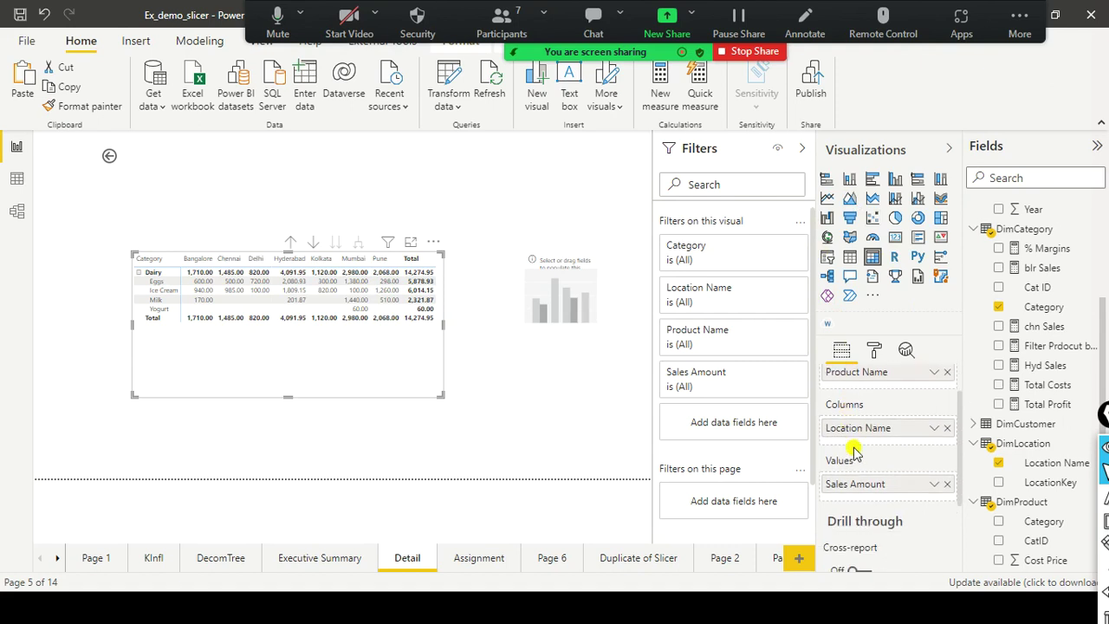
{"action": "scroll", "coordinate": [872, 385], "scroll_direction": "up", "scroll_amount": 3}
{"action": "scroll", "coordinate": [875, 433], "scroll_direction": "down", "scroll_amount": 3}
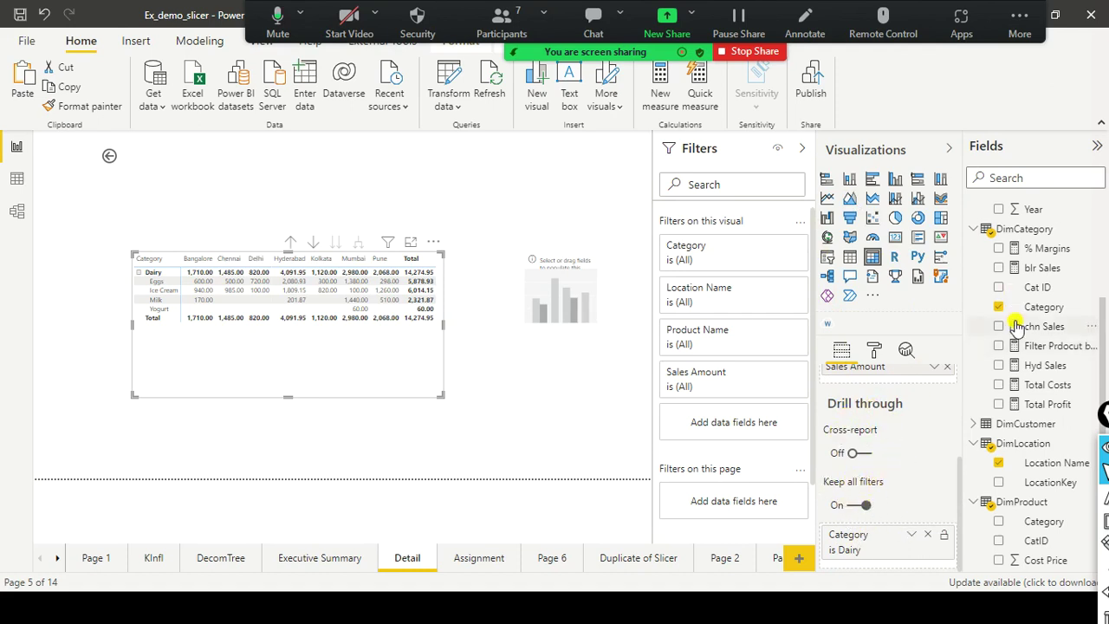
{"action": "scroll", "coordinate": [1016, 324], "scroll_direction": "up", "scroll_amount": 5}
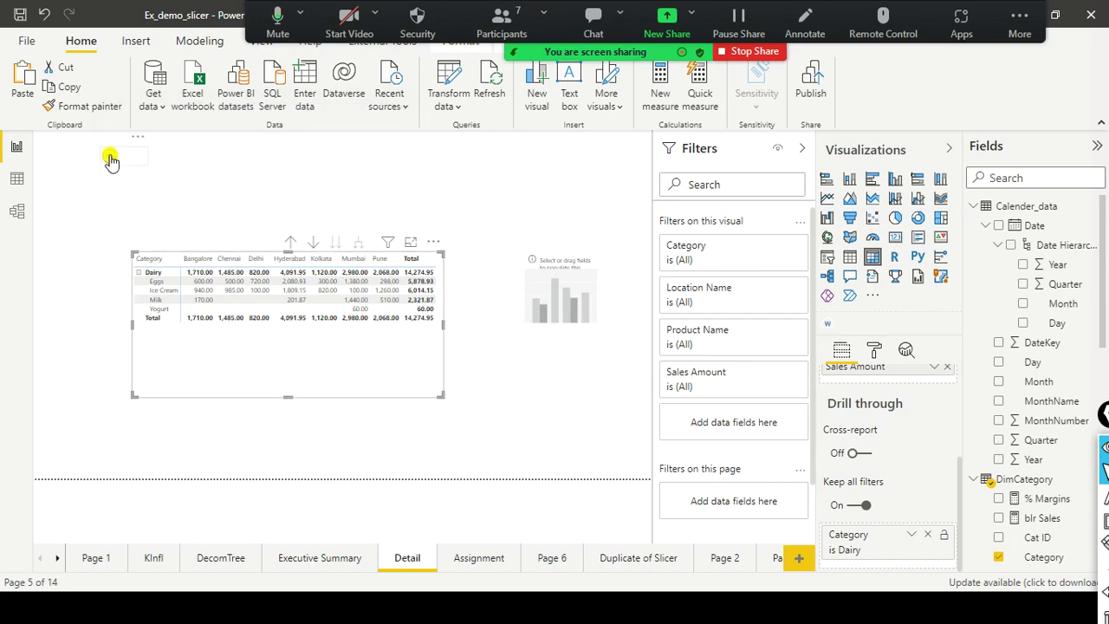
{"action": "left_click", "coordinate": [111, 160]}
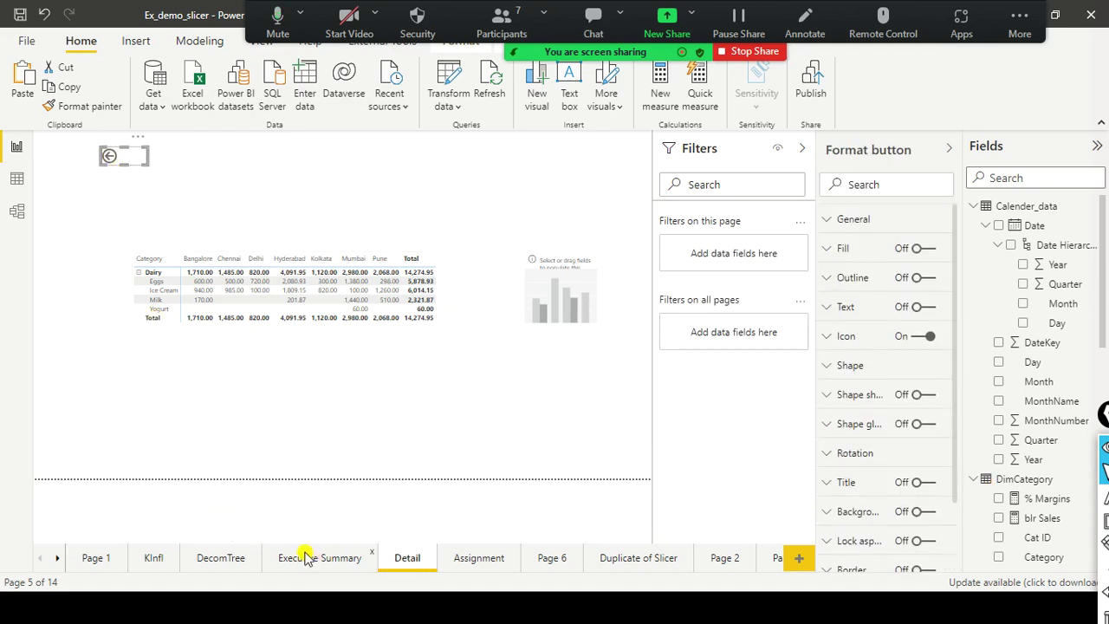
{"action": "left_click", "coordinate": [106, 158], "text": "ctrl"}
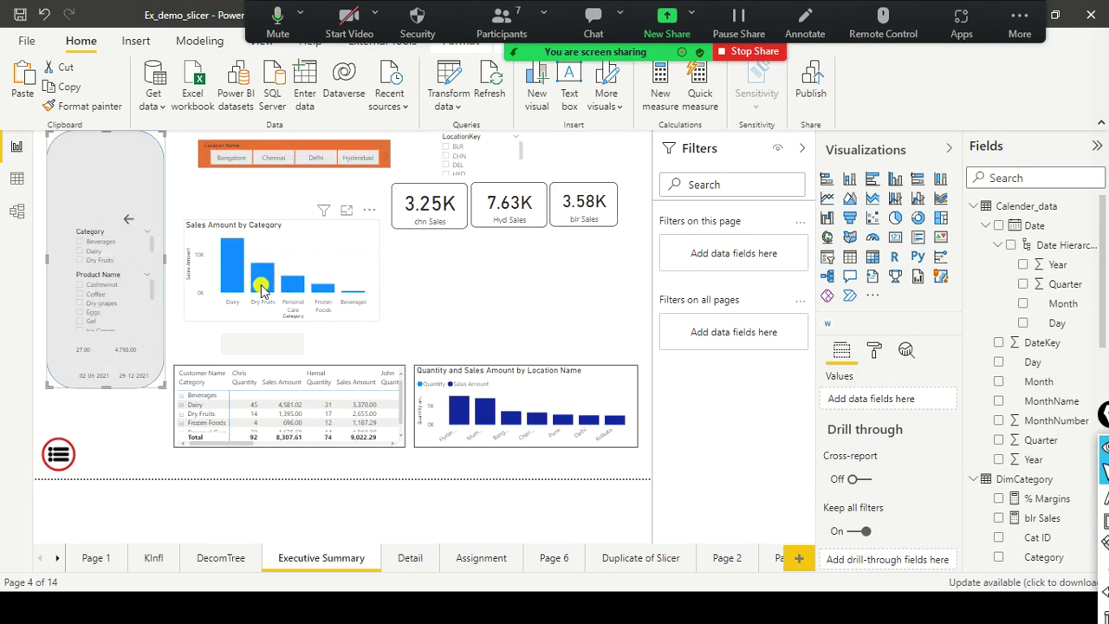
Compare the drill-through availability for the Dry Fruits bar in Sales Amount by Category and the Hyderabad bar in Quantity and Sales Amount by Location Name
{"action": "right_click", "coordinate": [262, 291]}
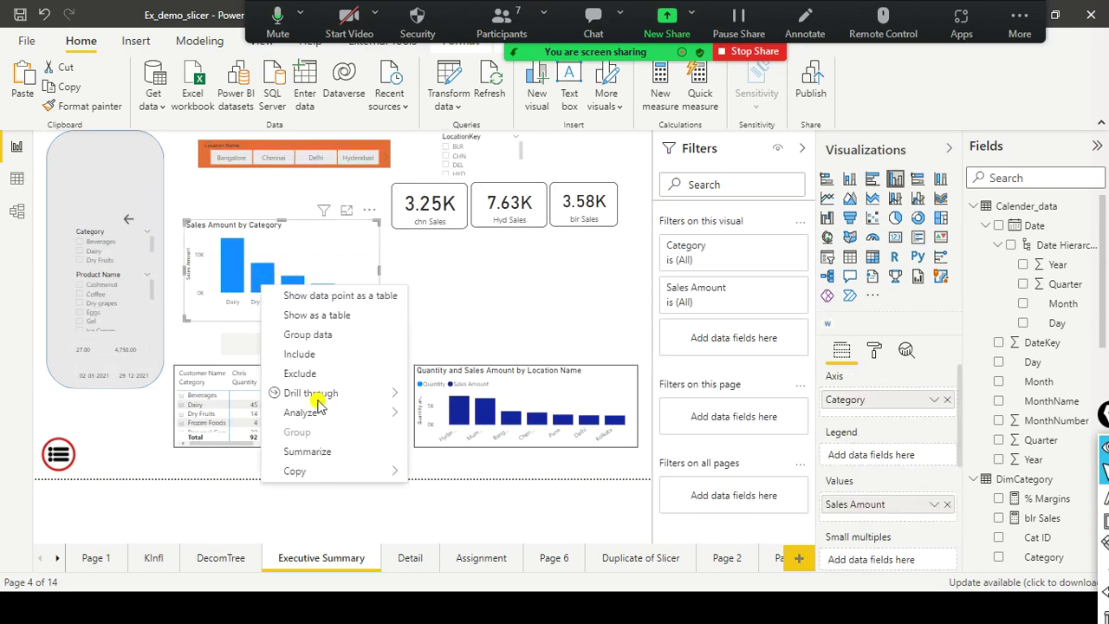
{"action": "mouse_move", "coordinate": [320, 397]}
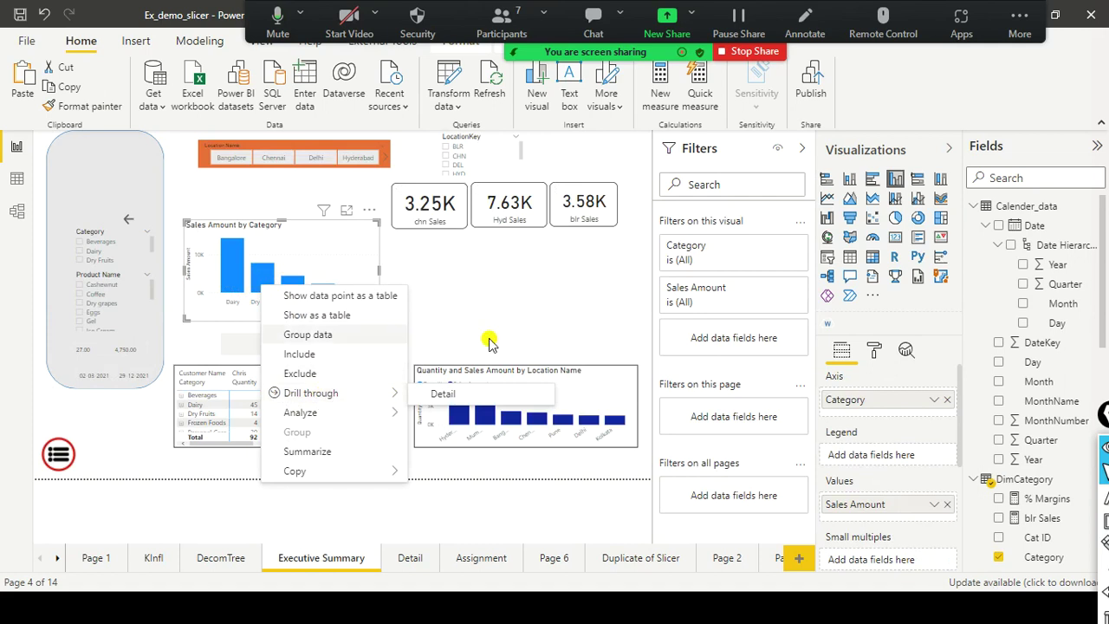
{"action": "left_click", "coordinate": [604, 390]}
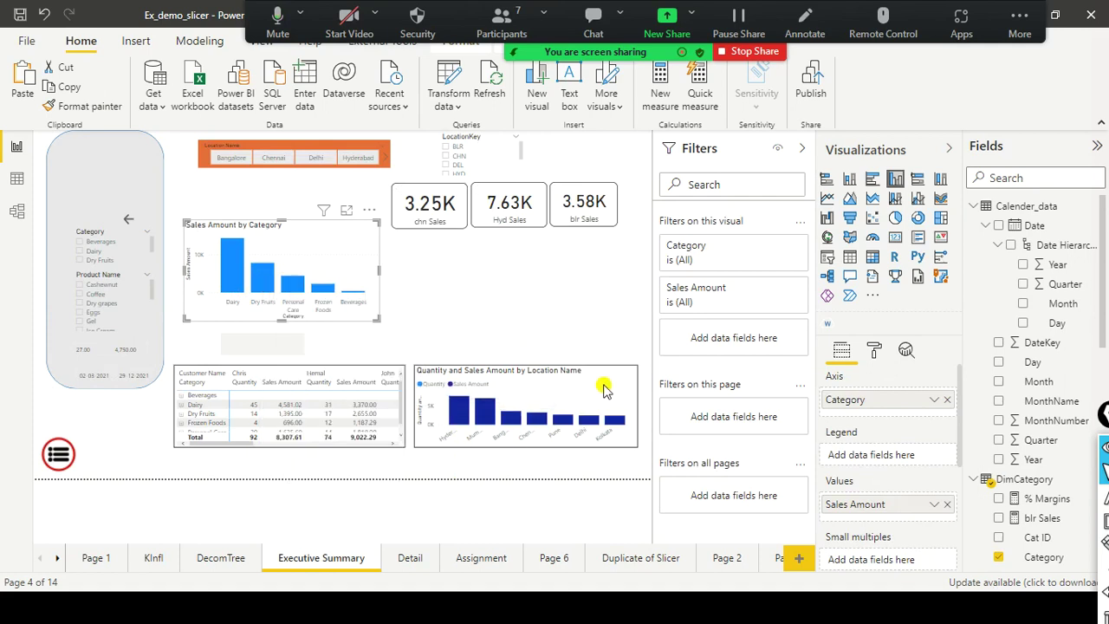
{"action": "right_click", "coordinate": [457, 416]}
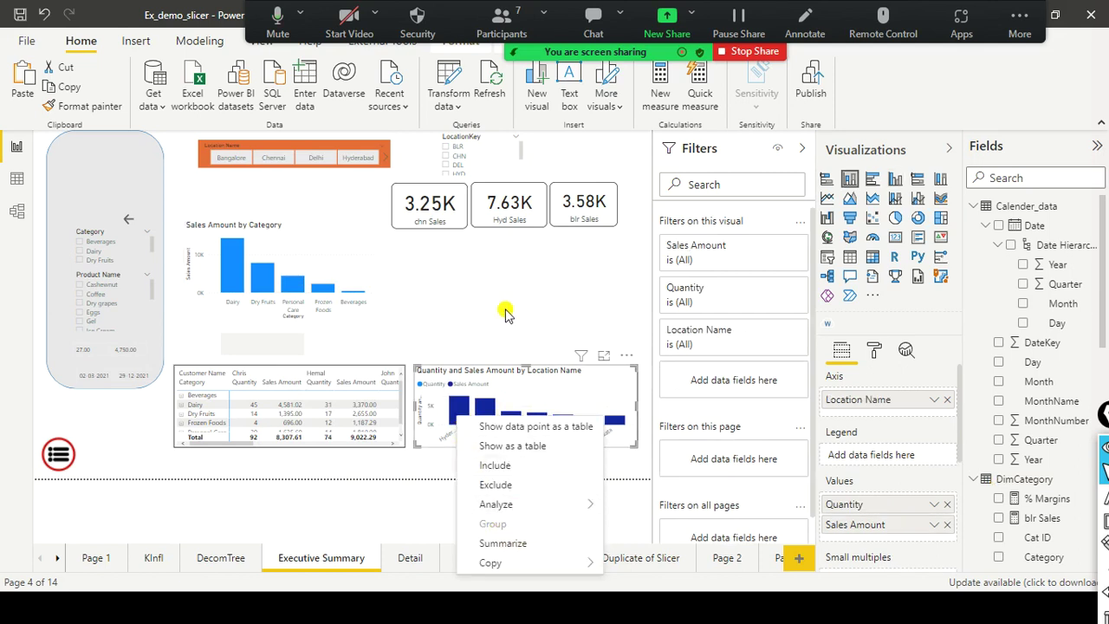
{"action": "left_click", "coordinate": [601, 391]}
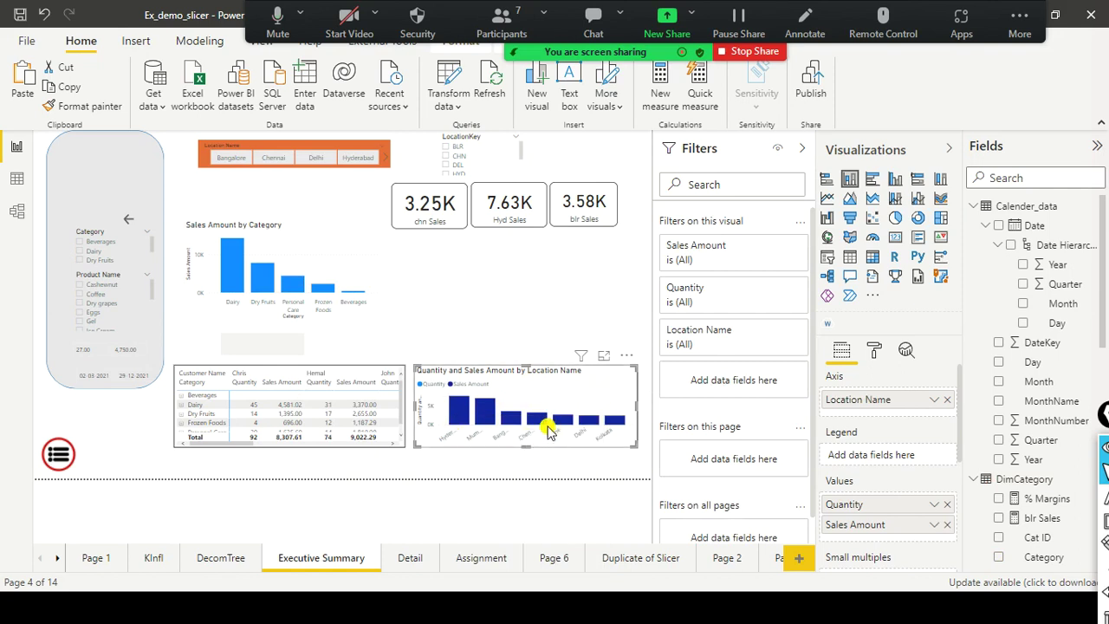
Add Location Name from DimLocation as a second drill-through field on the Detail page, below Category
{"action": "left_click", "coordinate": [409, 561]}
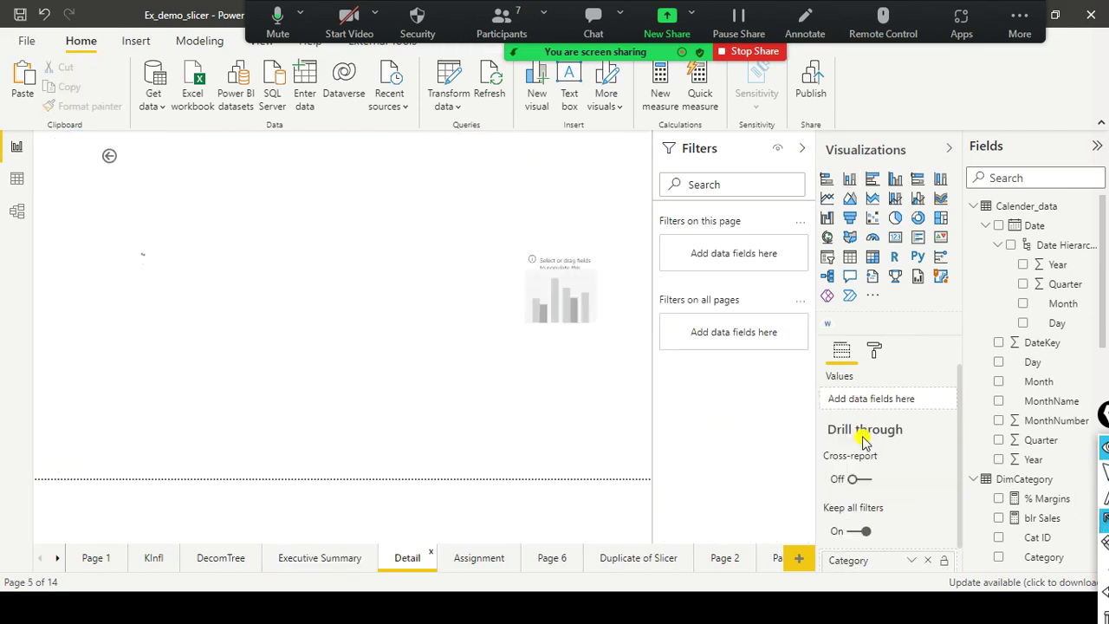
{"action": "left_click_drag", "start_coordinate": [894, 431], "coordinate": [893, 523]}
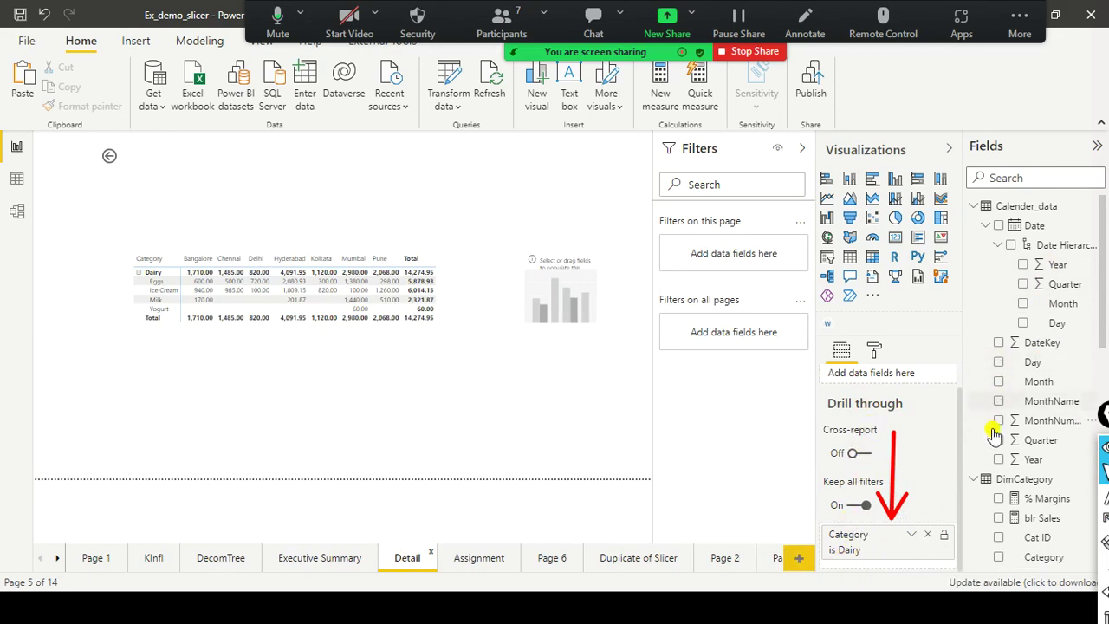
{"action": "scroll", "coordinate": [1025, 463], "scroll_direction": "down", "scroll_amount": 10}
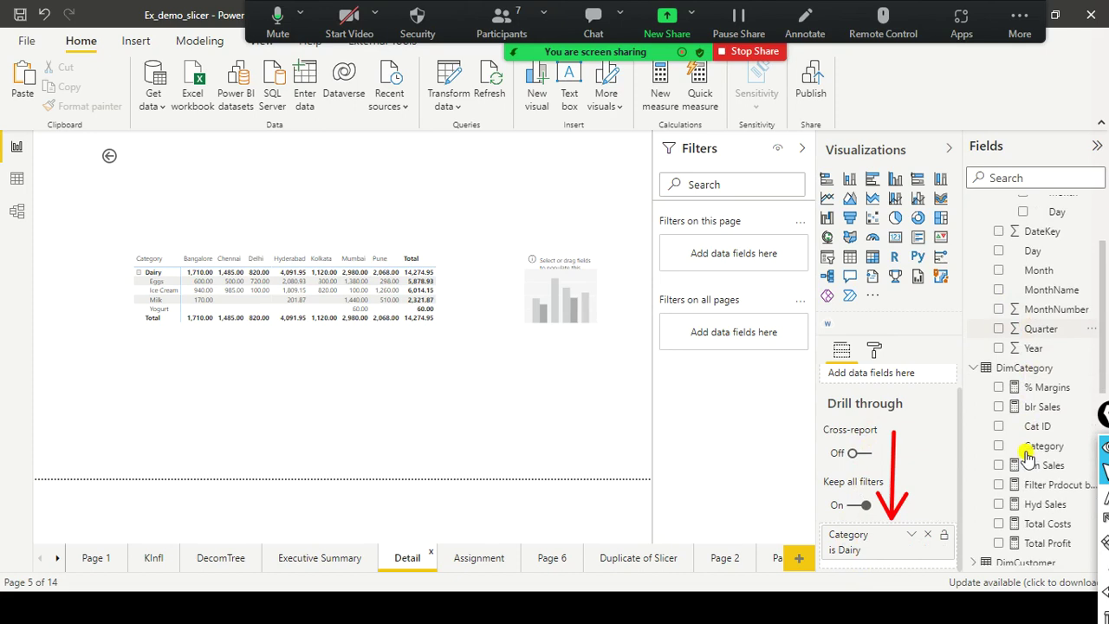
{"action": "scroll", "coordinate": [1024, 488], "scroll_direction": "down", "scroll_amount": 3}
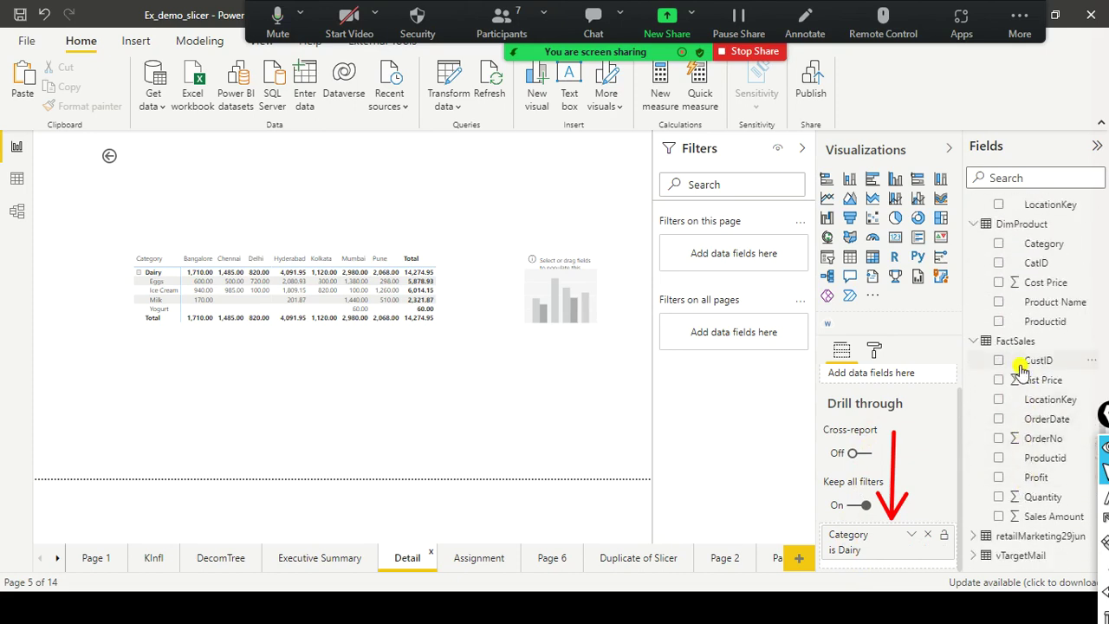
{"action": "scroll", "coordinate": [1023, 368], "scroll_direction": "up", "scroll_amount": 3}
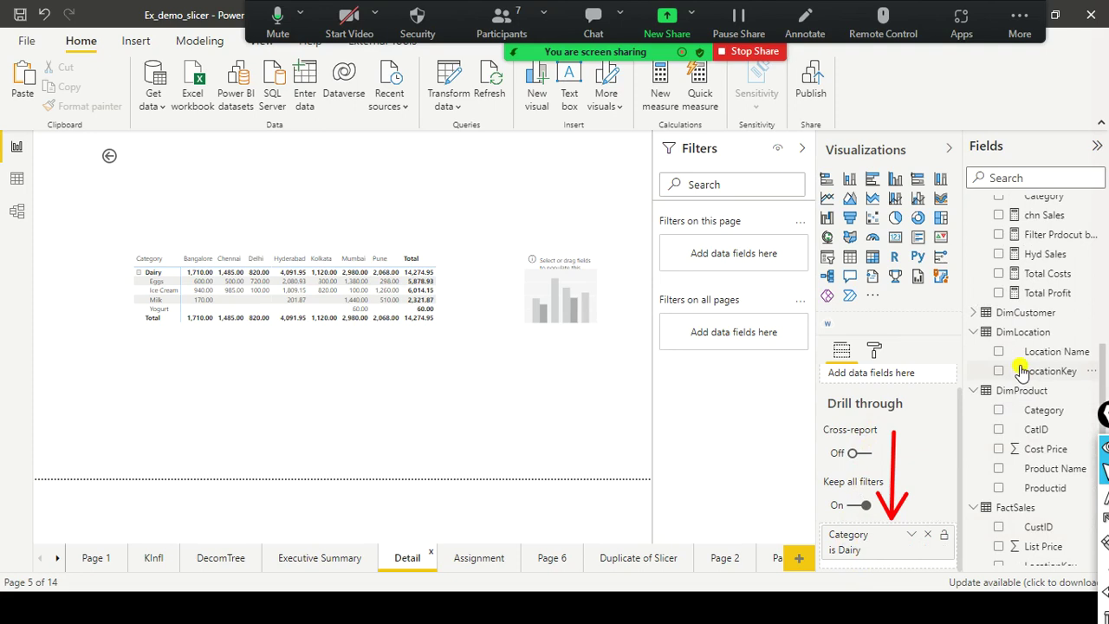
{"action": "left_click_drag", "start_coordinate": [1033, 351], "coordinate": [899, 578]}
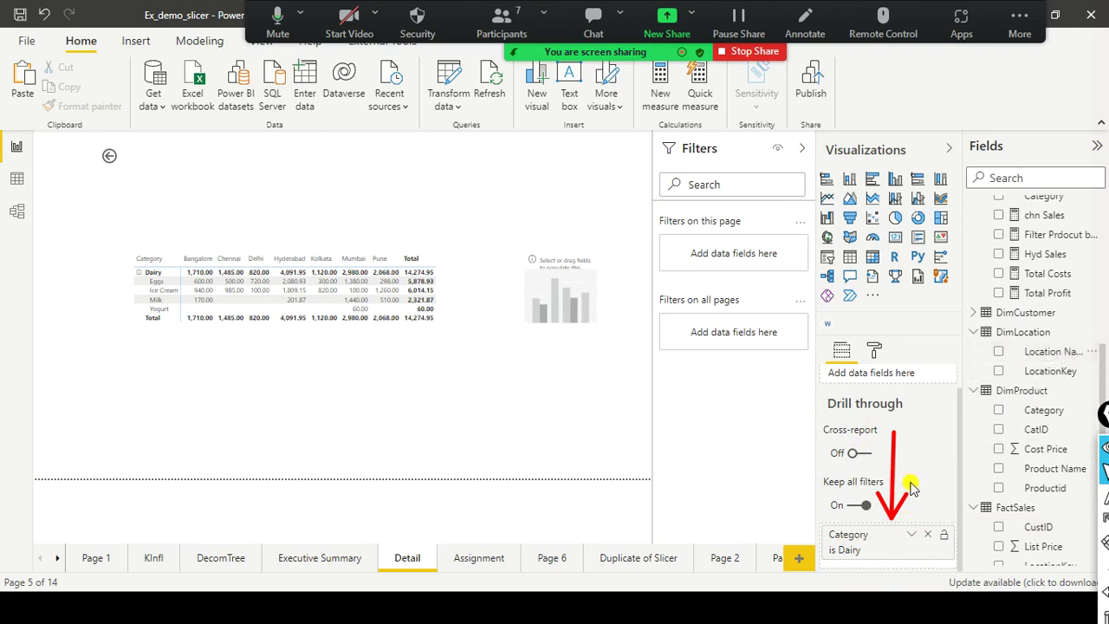
{"action": "left_click_drag", "start_coordinate": [1040, 355], "coordinate": [884, 543]}
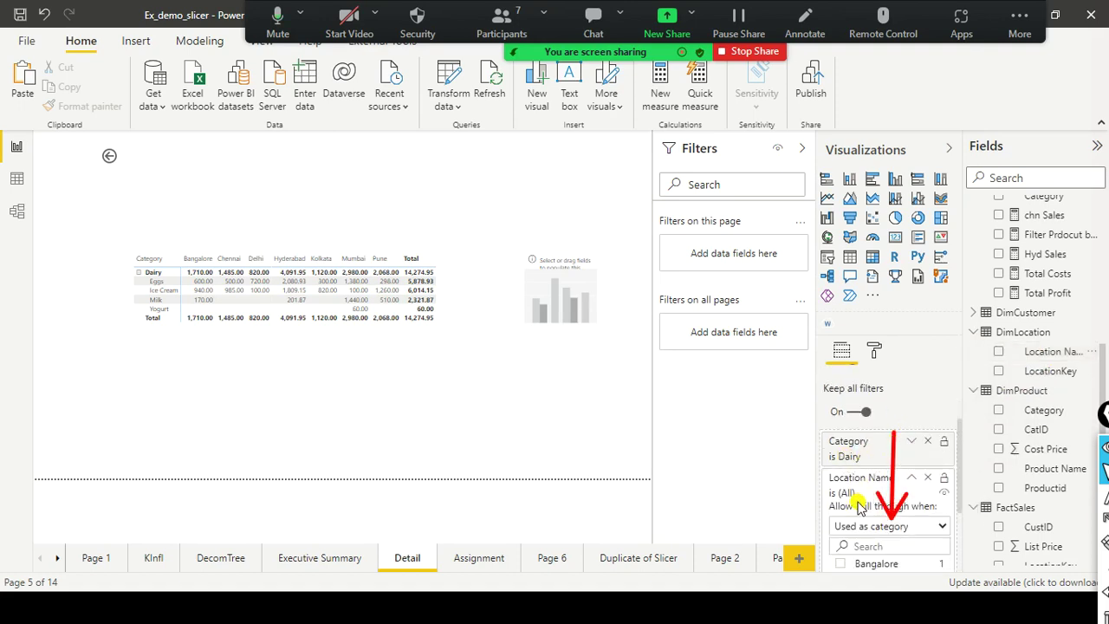
{"action": "scroll", "coordinate": [858, 508], "scroll_direction": "down", "scroll_amount": 2}
{"action": "scroll", "coordinate": [859, 500], "scroll_direction": "up", "scroll_amount": 1}
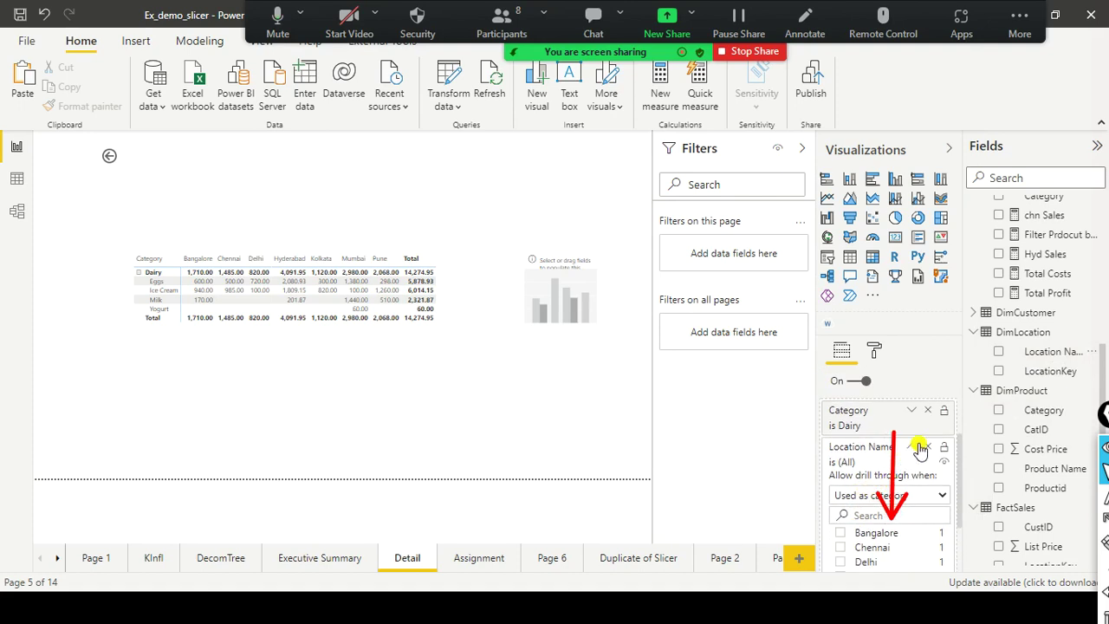
Drill through from the Hyderabad bar in Quantity and Sales Amount by Location Name to Detail and review the page's drill-through filters
{"action": "left_click", "coordinate": [914, 454]}
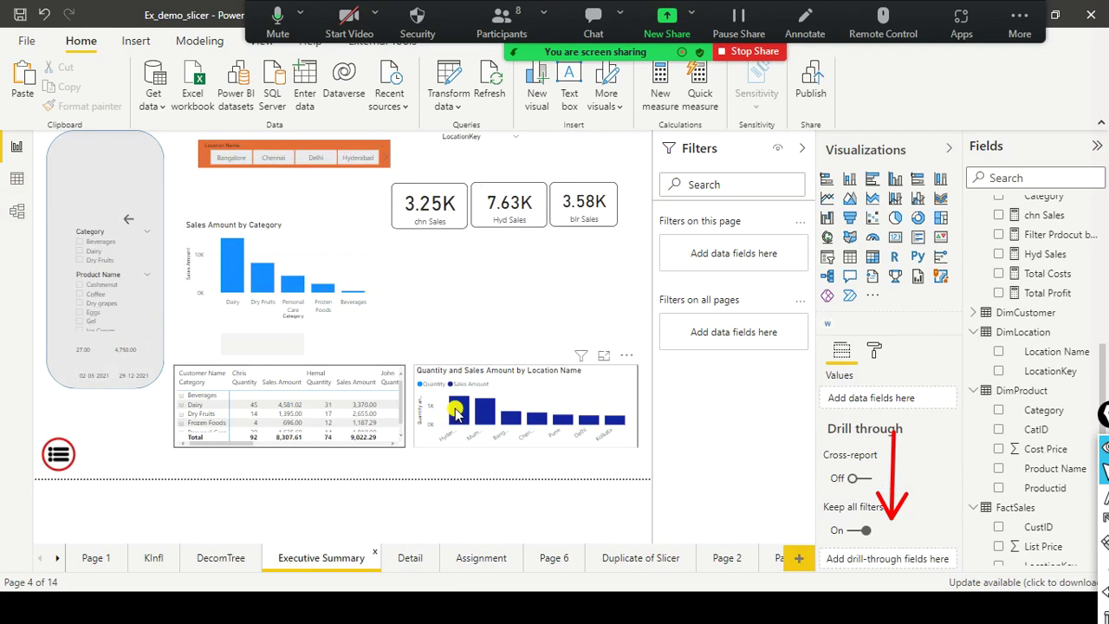
{"action": "left_click", "coordinate": [456, 414]}
{"action": "right_click", "coordinate": [457, 410]}
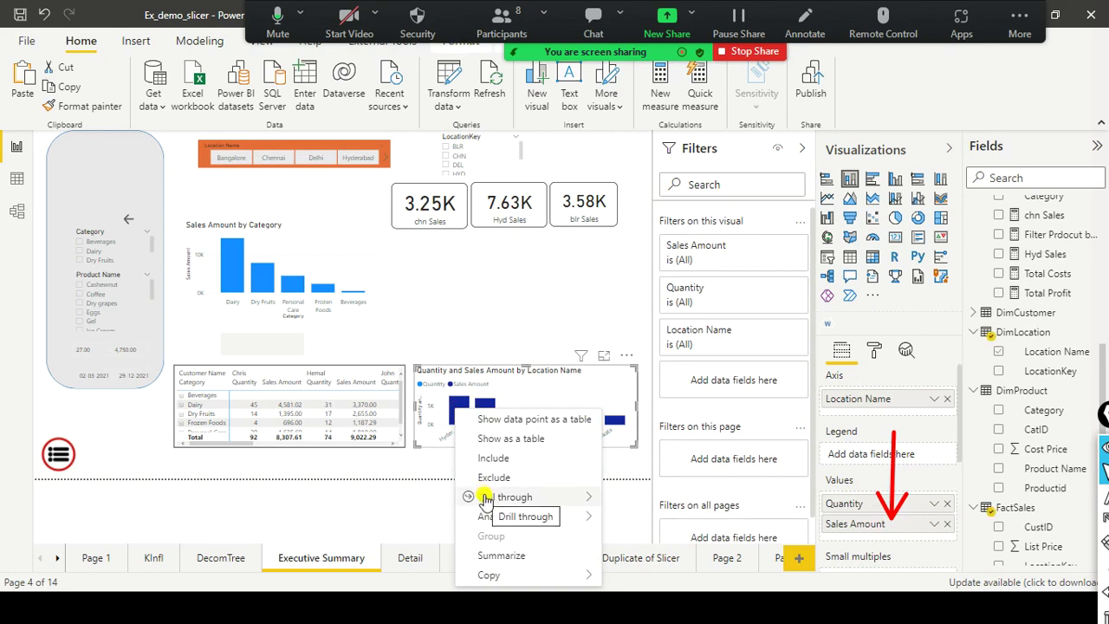
{"action": "mouse_move", "coordinate": [572, 500]}
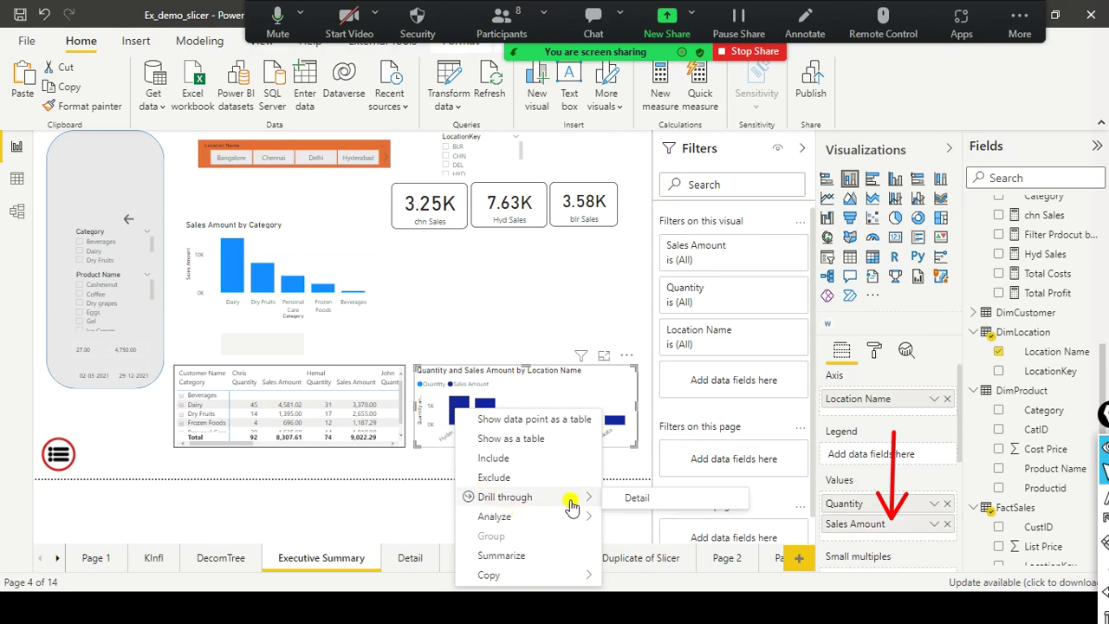
{"action": "left_click", "coordinate": [637, 499]}
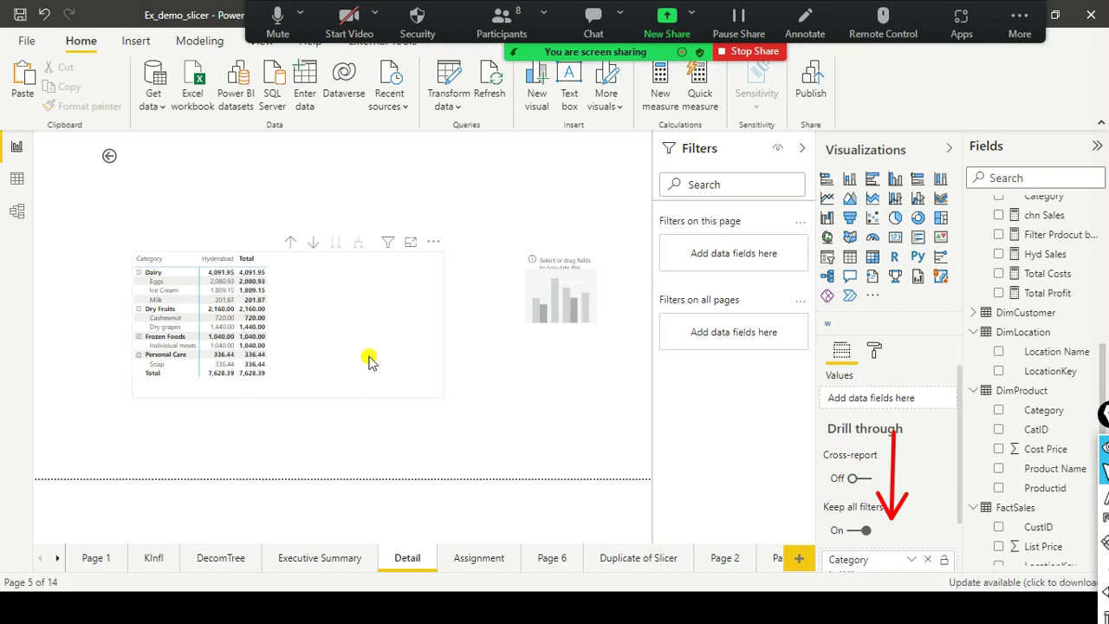
{"action": "scroll", "coordinate": [888, 495], "scroll_direction": "down", "scroll_amount": 1}
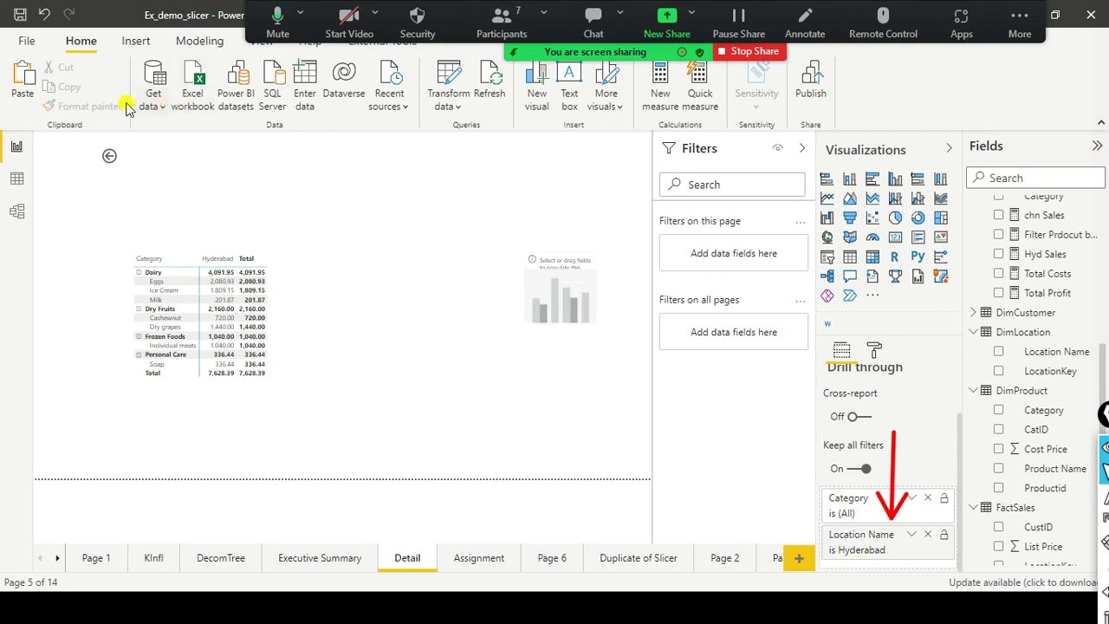
Start a red text annotation above the matrix on the Detail page with the heading "Summary Page"
{"action": "key", "text": "ctrl+shift+3"}
{"action": "left_click_drag", "start_coordinate": [360, 183], "coordinate": [360, 196]}
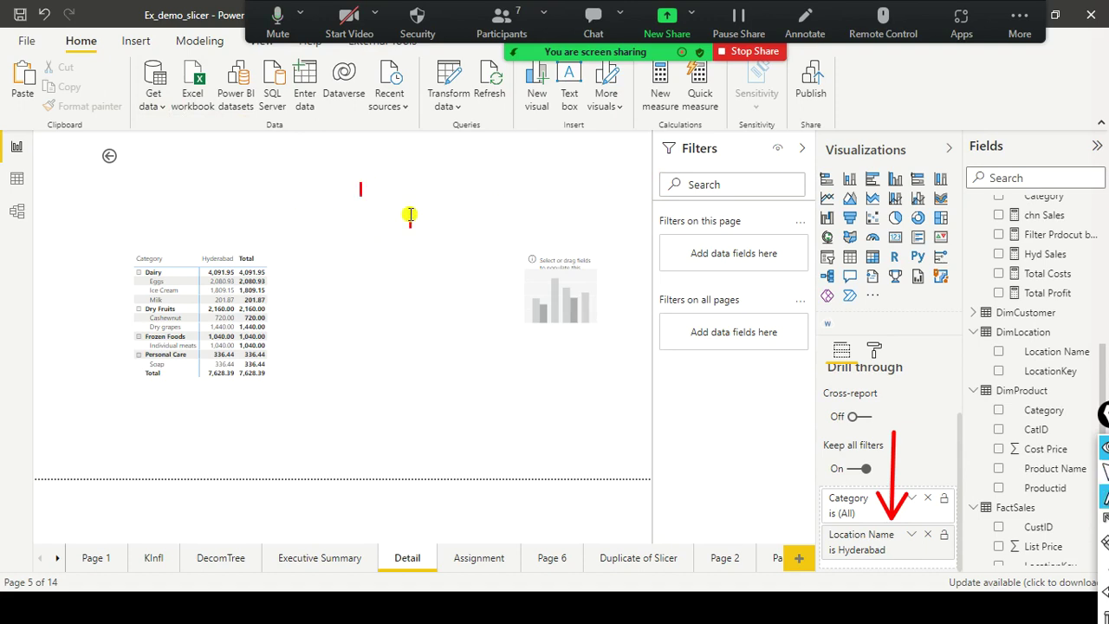
{"action": "left_click_drag", "start_coordinate": [365, 183], "coordinate": [358, 197]}
{"action": "left_click_drag", "start_coordinate": [371, 182], "coordinate": [375, 197]}
{"action": "left_click_drag", "start_coordinate": [379, 182], "coordinate": [378, 197]}
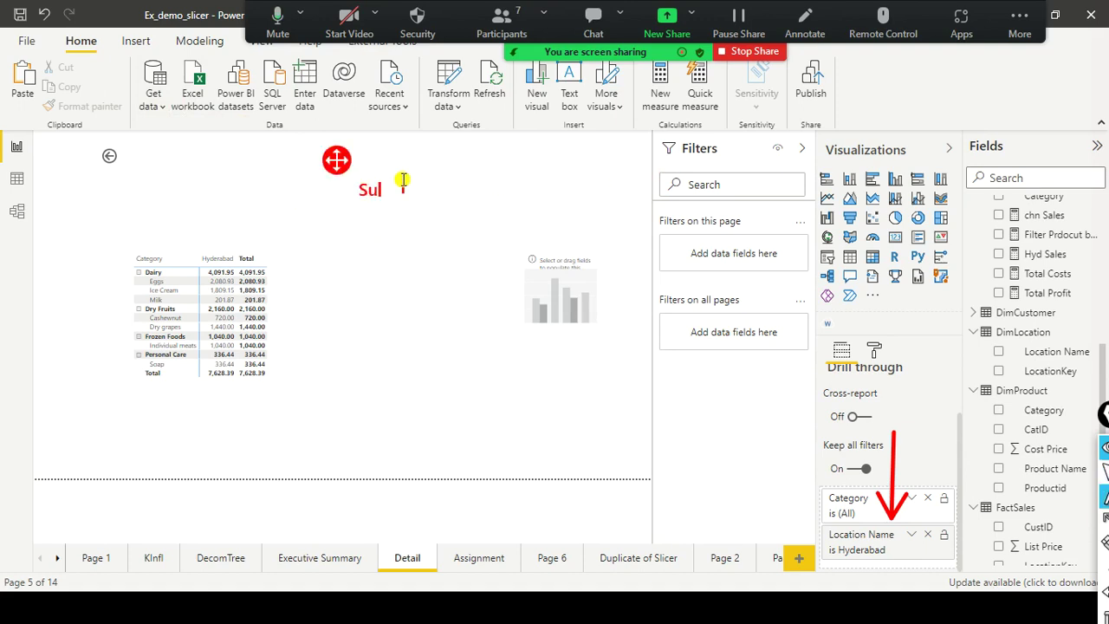
{"action": "type", "text": "ummary a"}
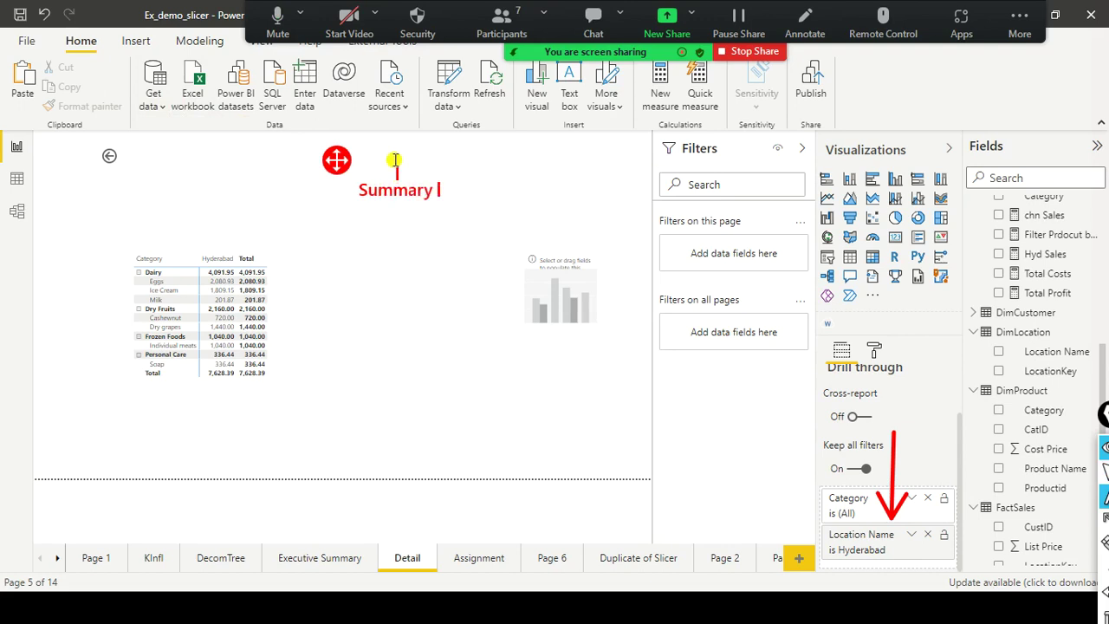
{"action": "key", "text": "BackSpace"}
{"action": "key", "text": "BackSpace"}
{"action": "key", "text": "BackSpace"}
{"action": "type", "text": "Page "}
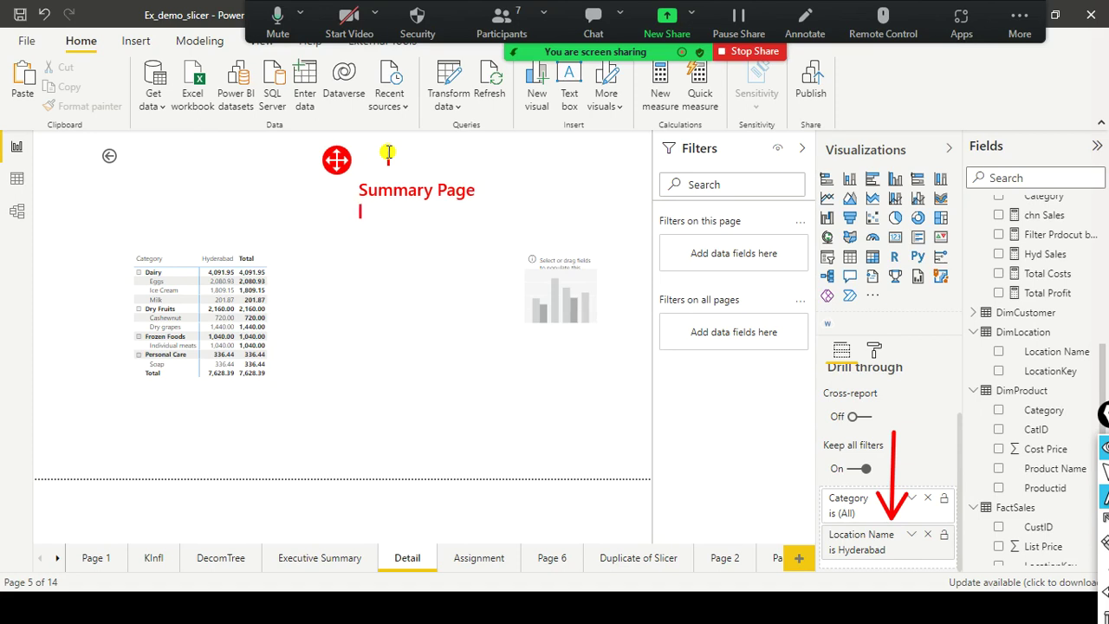
Add the line "Sales by Category column chart visua" below the Summary Page heading in the annotation
{"action": "type", "text": "Category"}
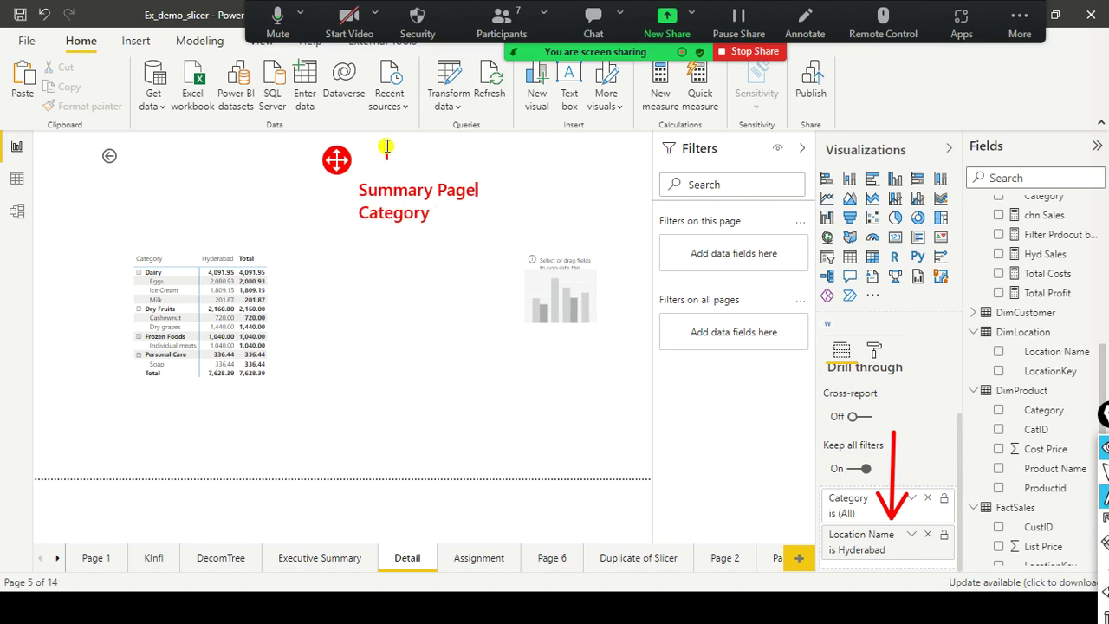
{"action": "type", "text": "Sales by "}
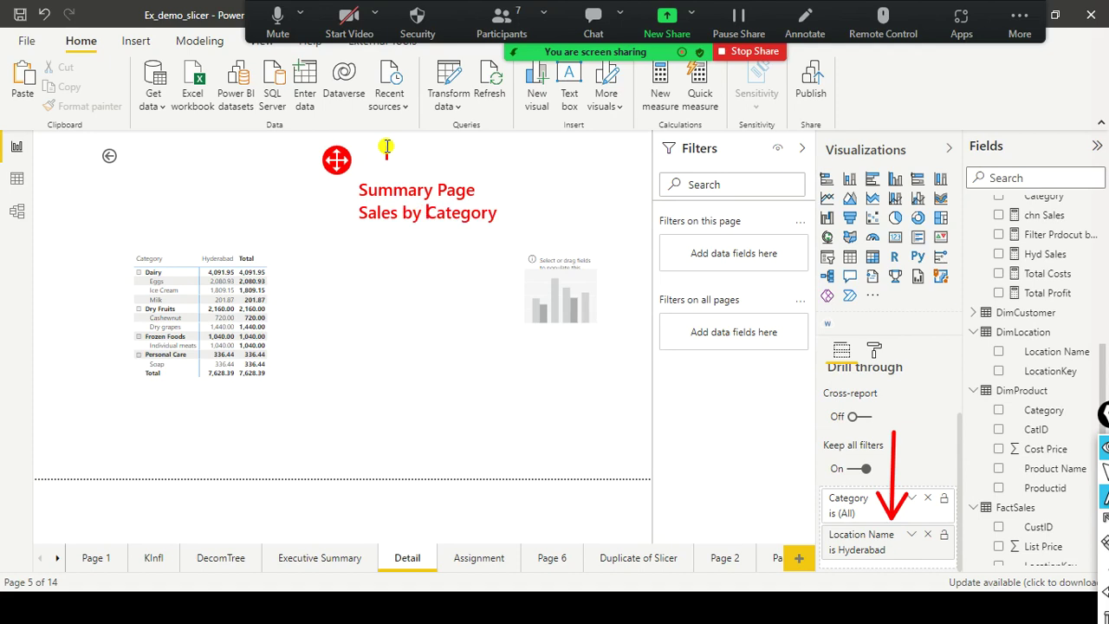
{"action": "type", "text": "isua"}
{"action": "type", "text": "column "}
{"action": "type", "text": "chart "}
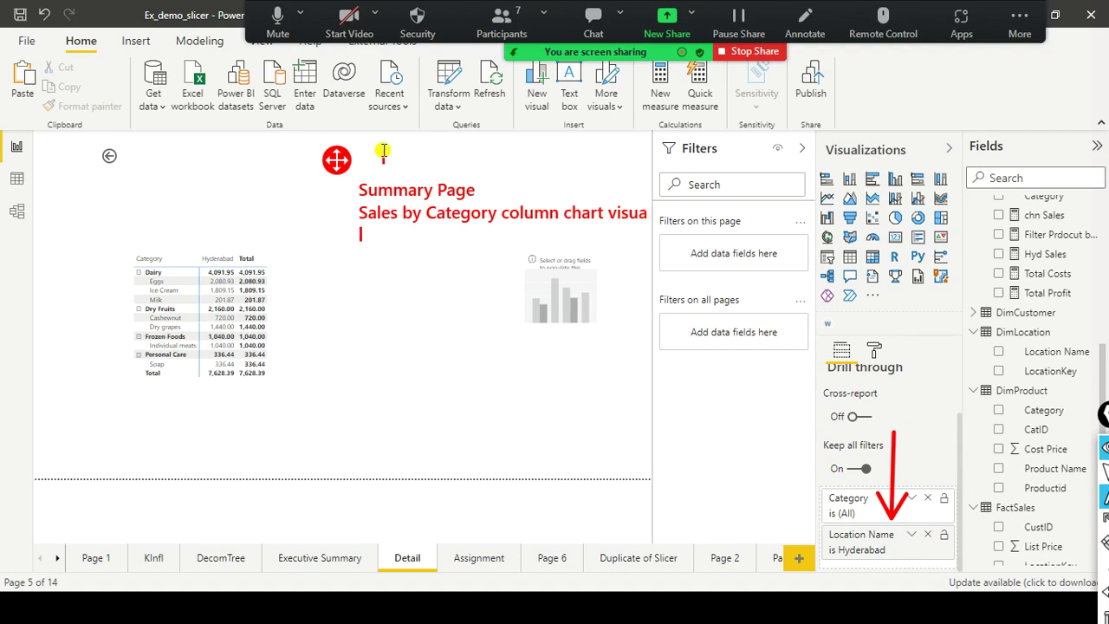
Add "create a detail page" as the third line of the text annotation
{"action": "type", "text": "te a deet"}
{"action": "key", "text": "BackSpace"}
{"action": "key", "text": "BackSpace"}
{"action": "key", "text": "BackSpace"}
{"action": "type", "text": "etail page "}
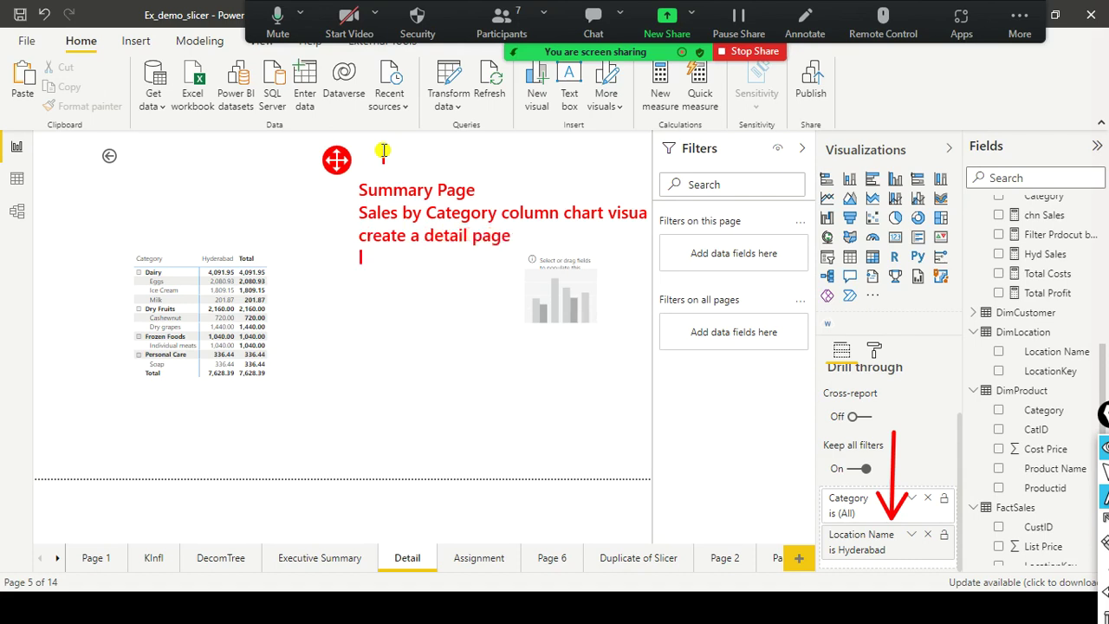
Add the annotation line "drag and drop the columns thta you need to drill through"
{"action": "type", "text": "drag and dro"}
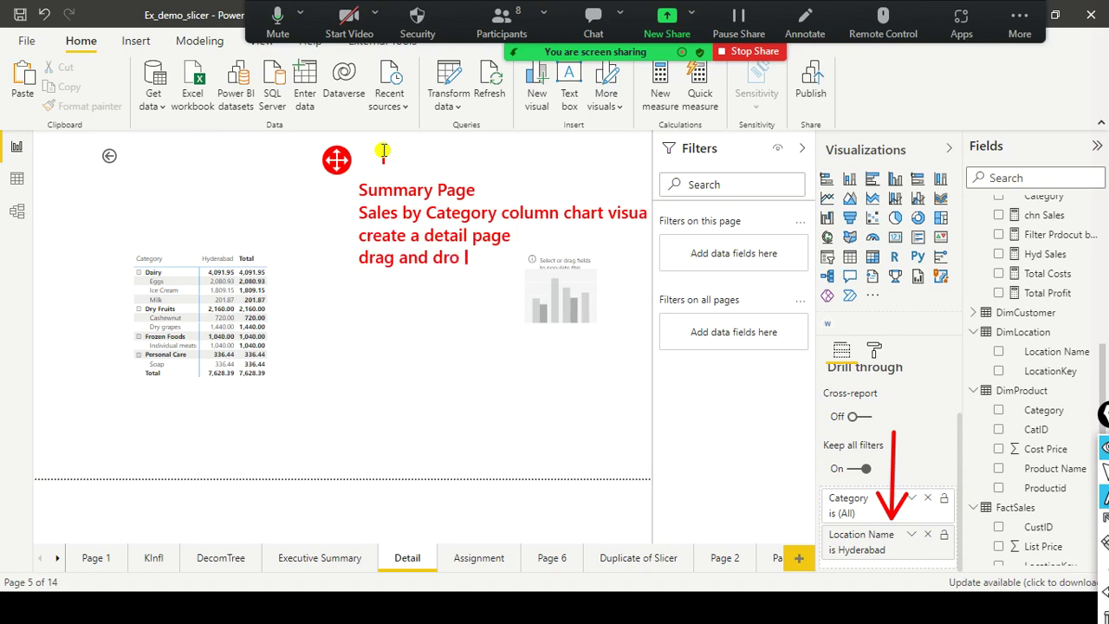
{"action": "type", "text": "p thecolulmn"}
{"action": "key", "text": "BackSpace"}
{"action": "key", "text": "BackSpace"}
{"action": "key", "text": "BackSpace"}
{"action": "key", "text": "BackSpace"}
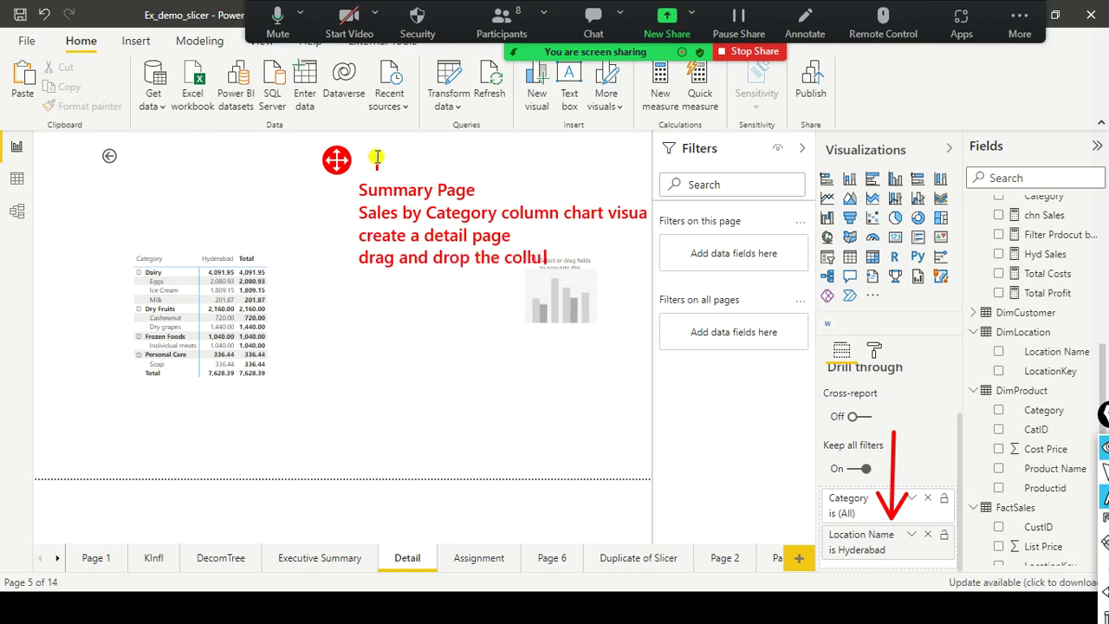
{"action": "type", "text": "umns thta you need"}
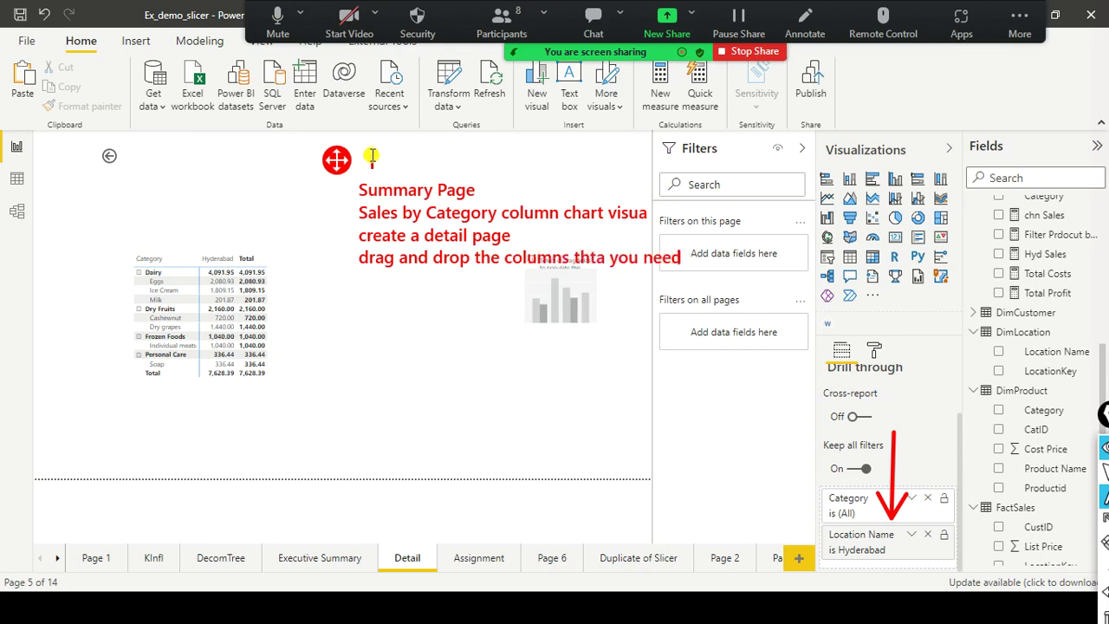
{"action": "type", "text": " to drill through"}
Finish the text annotation with the line "Category & Location" and leave text entry
{"action": "key", "text": "Return"}
{"action": "type", "text": "Categoy"}
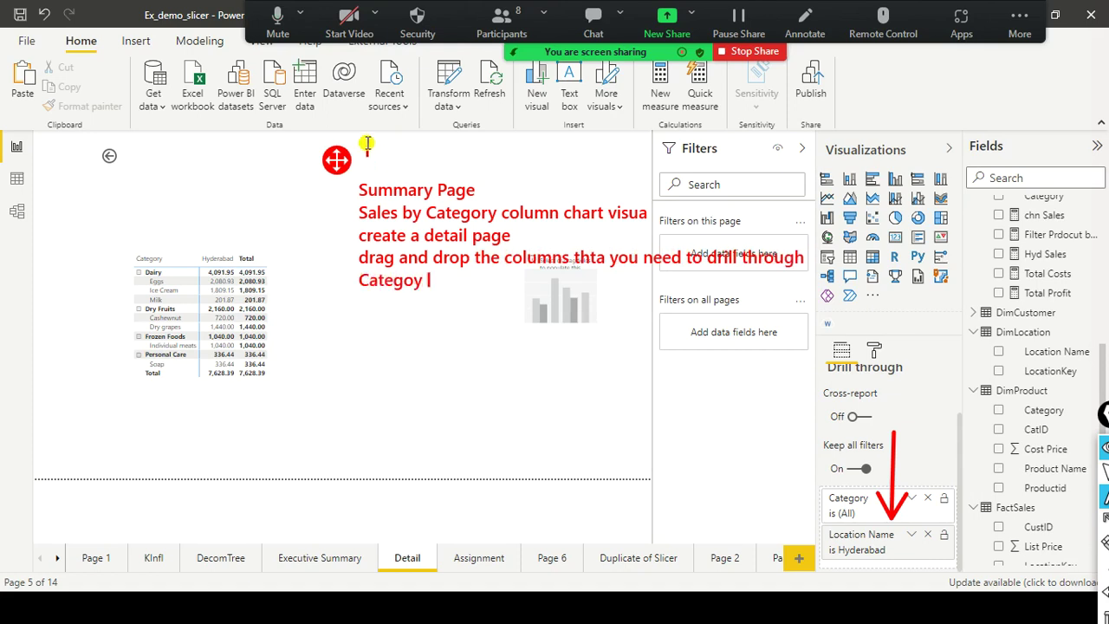
{"action": "key", "text": "BackSpace"}
{"action": "type", "text": "ry & Location"}
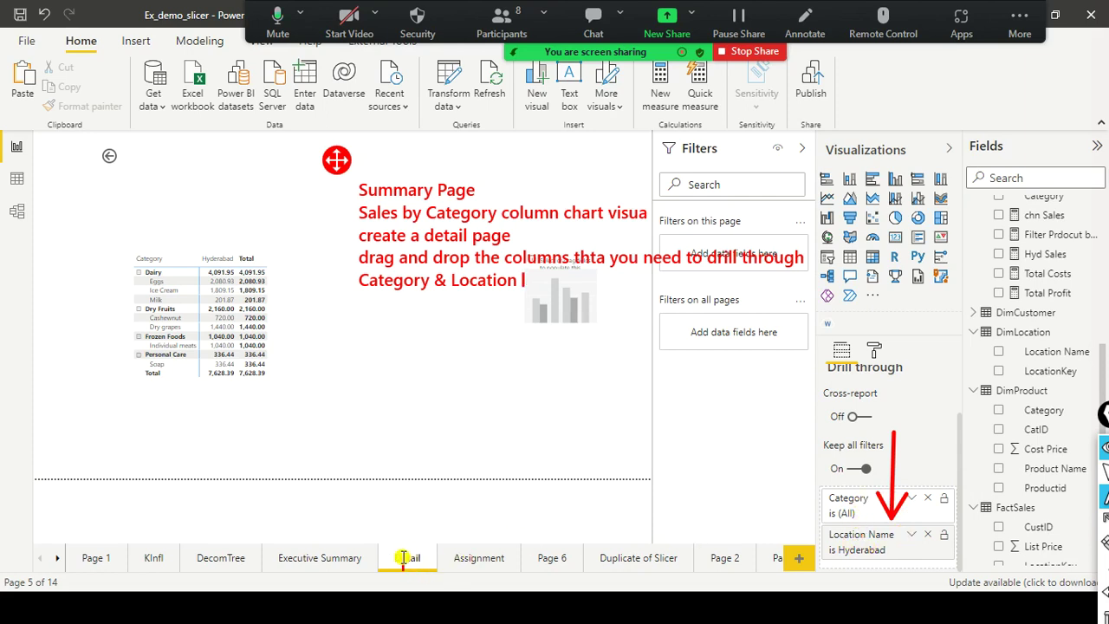
{"action": "key", "text": "Escape"}
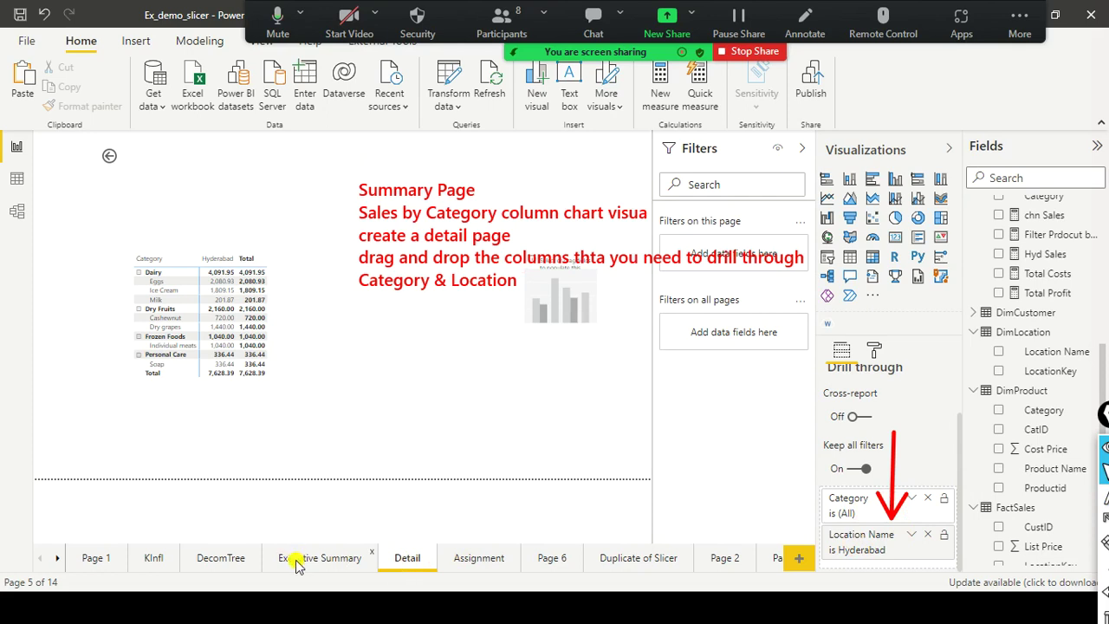
Drill through from the Bangalore bar in Executive Summary's Location Name chart to Detail and check the page's drill-through filters
{"action": "left_click", "coordinate": [294, 559]}
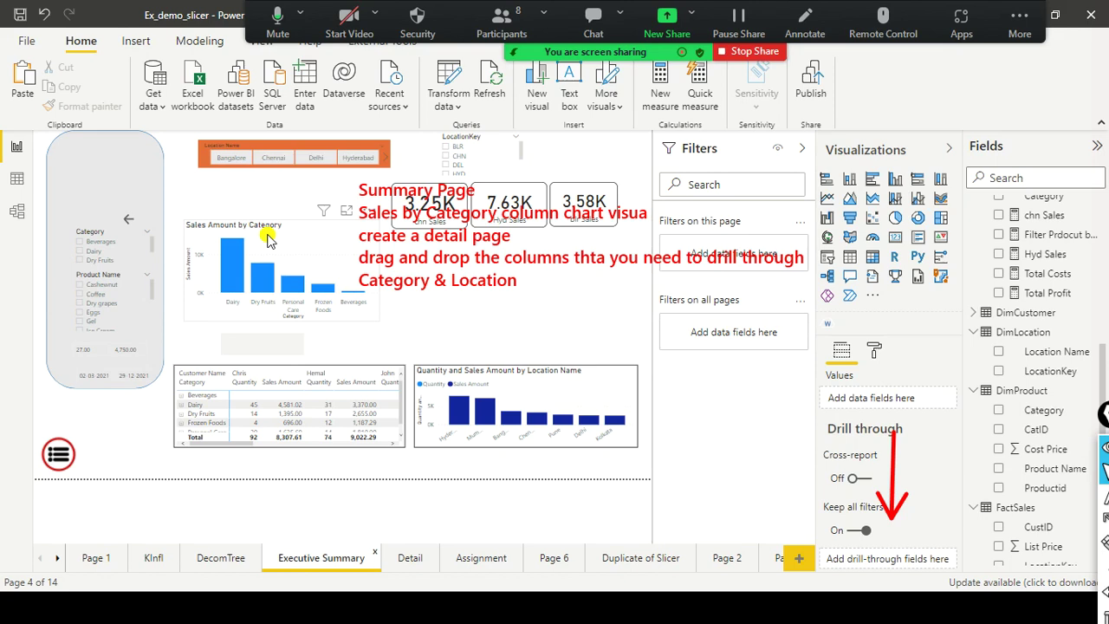
{"action": "right_click", "coordinate": [509, 421]}
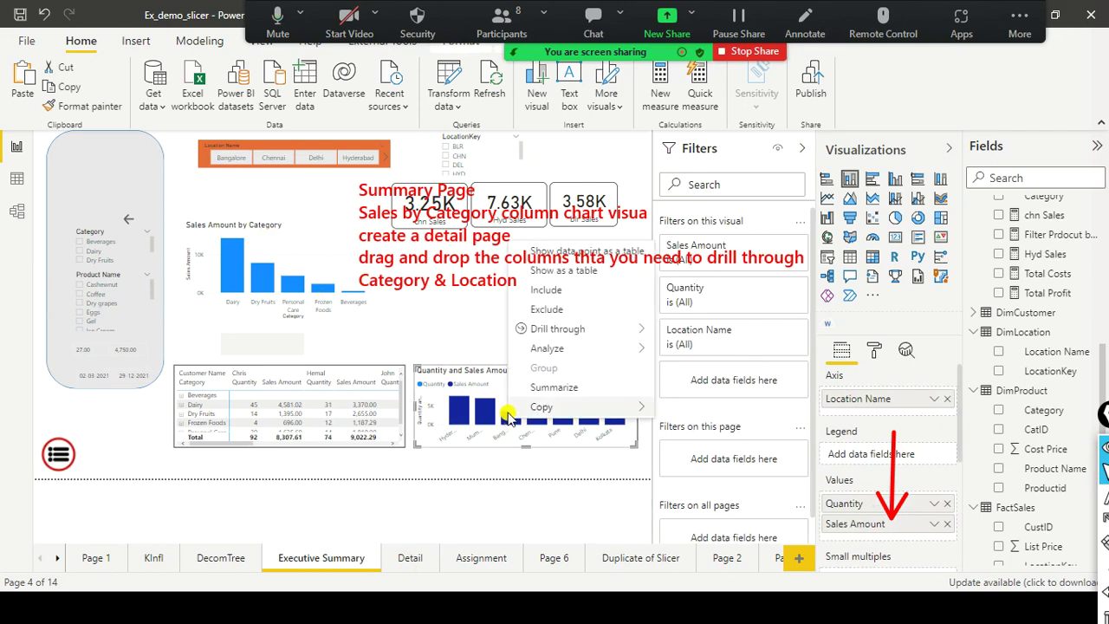
{"action": "mouse_move", "coordinate": [598, 330]}
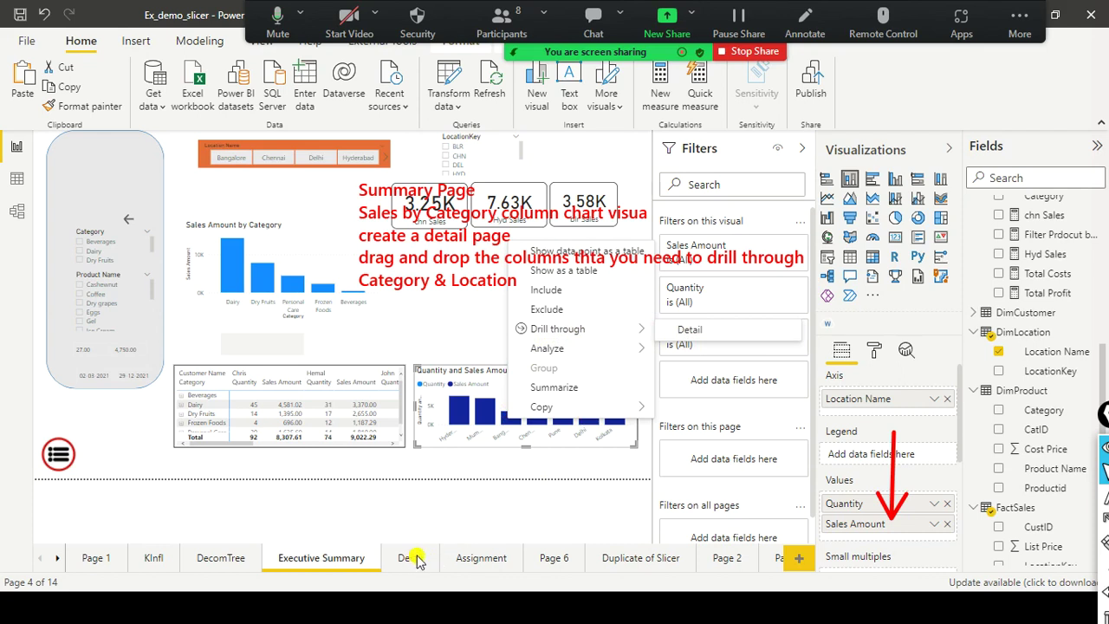
{"action": "left_click", "coordinate": [684, 331]}
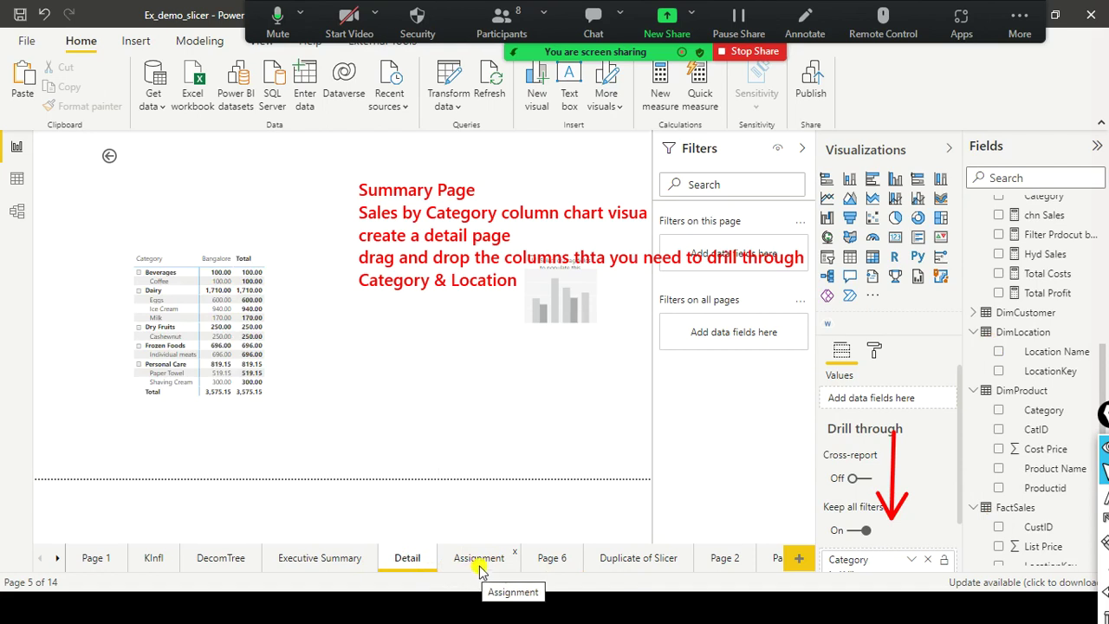
{"action": "scroll", "coordinate": [895, 549], "scroll_direction": "down", "scroll_amount": 1}
{"action": "scroll", "coordinate": [895, 549], "scroll_direction": "down", "scroll_amount": 1}
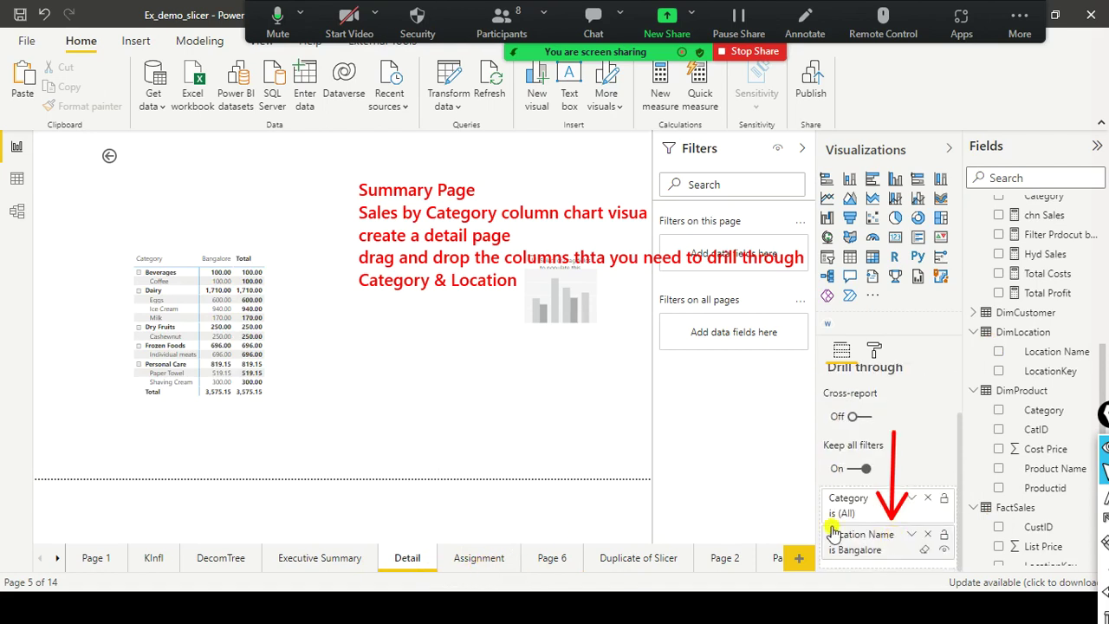